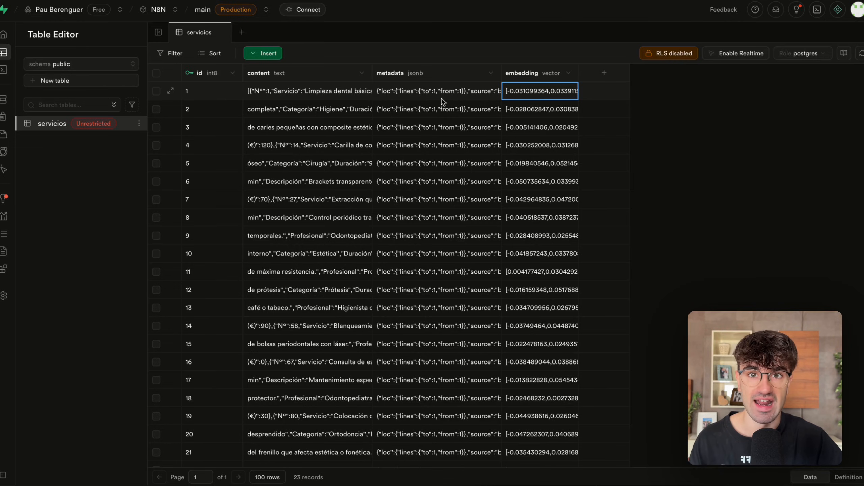
Switch to the Agente RAG workflow in n8n and select the agent's Supabase Vector Store and Embeddings OpenAI nodes.
{"action": "key", "text": "ctrl+Right"}
{"action": "scroll", "coordinate": [462, 135], "scroll_direction": "down", "scroll_amount": 1}
{"action": "left_click_drag", "start_coordinate": [461, 136], "coordinate": [353, 220]}
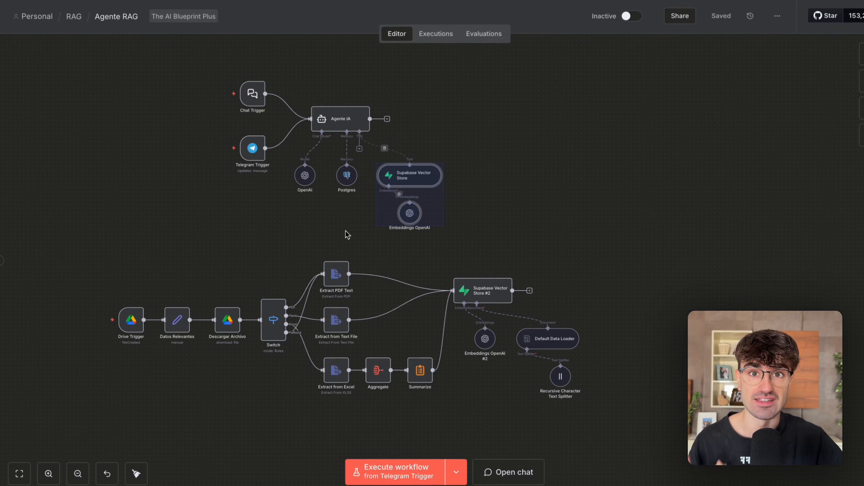
Switch to the Claude diagram and examine how document chunks and the user's question pass through the embeddings model.
{"action": "key", "text": "ctrl+Left"}
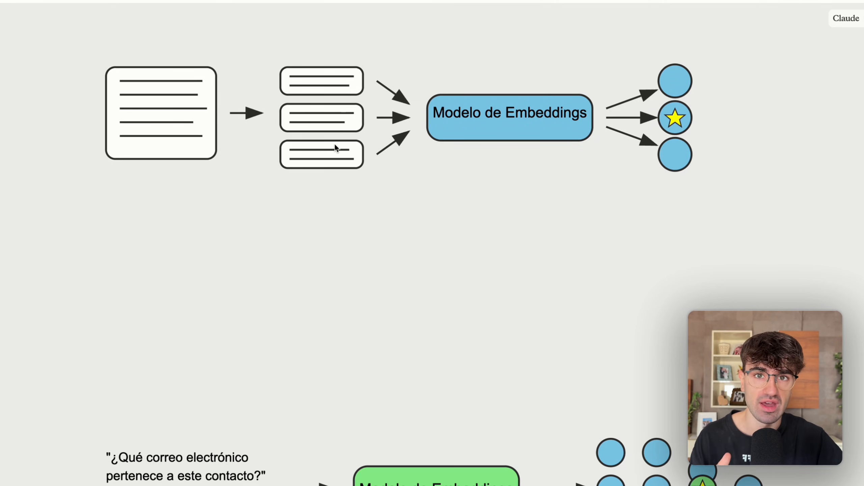
{"action": "scroll", "coordinate": [312, 215], "scroll_direction": "down", "scroll_amount": 5}
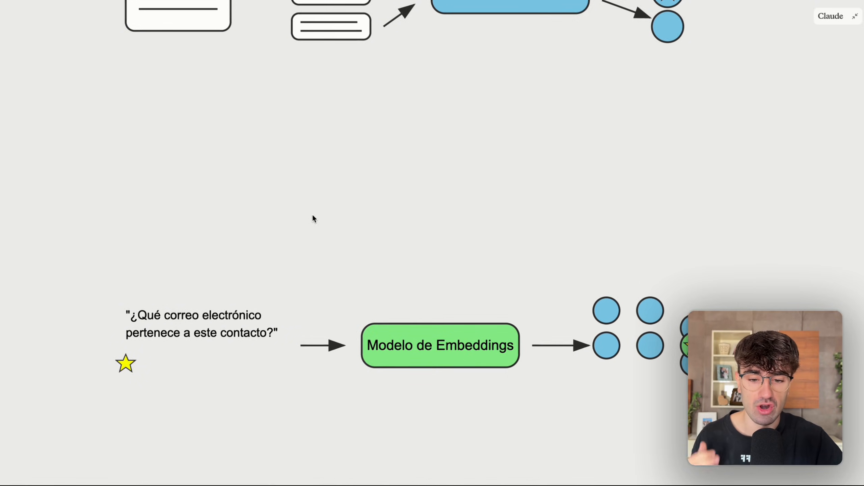
{"action": "scroll", "coordinate": [314, 218], "scroll_direction": "down", "scroll_amount": 1}
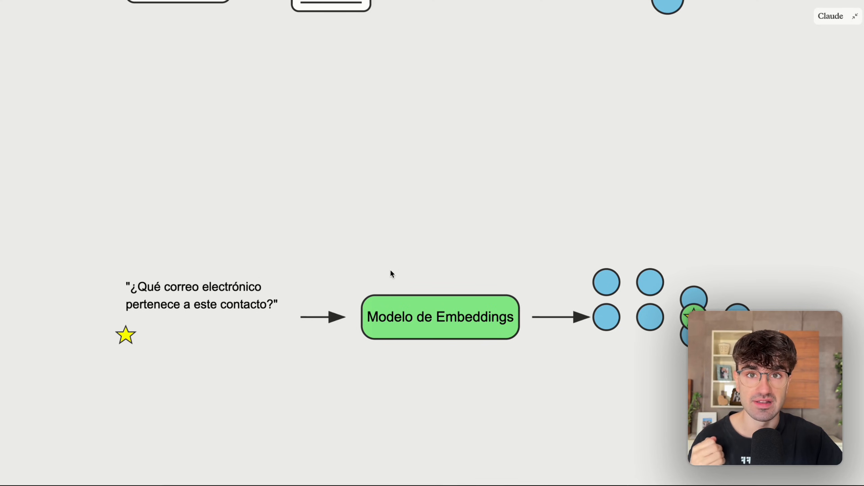
{"action": "scroll", "coordinate": [370, 103], "scroll_direction": "up", "scroll_amount": 5}
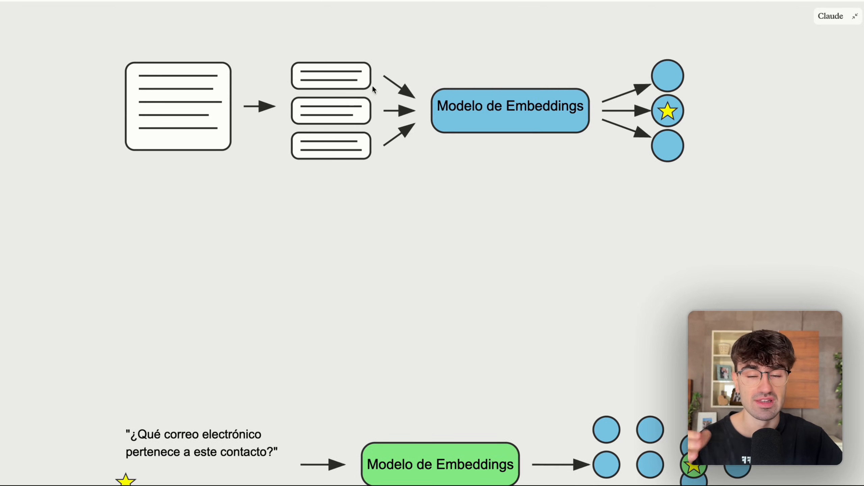
{"action": "scroll", "coordinate": [402, 114], "scroll_direction": "down", "scroll_amount": 7}
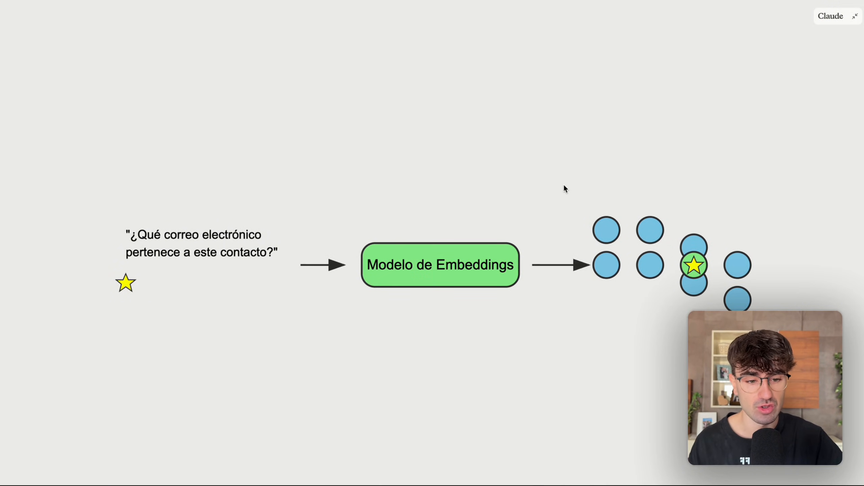
{"action": "scroll", "coordinate": [647, 249], "scroll_direction": "down", "scroll_amount": 1}
{"action": "scroll", "coordinate": [647, 249], "scroll_direction": "up", "scroll_amount": 1}
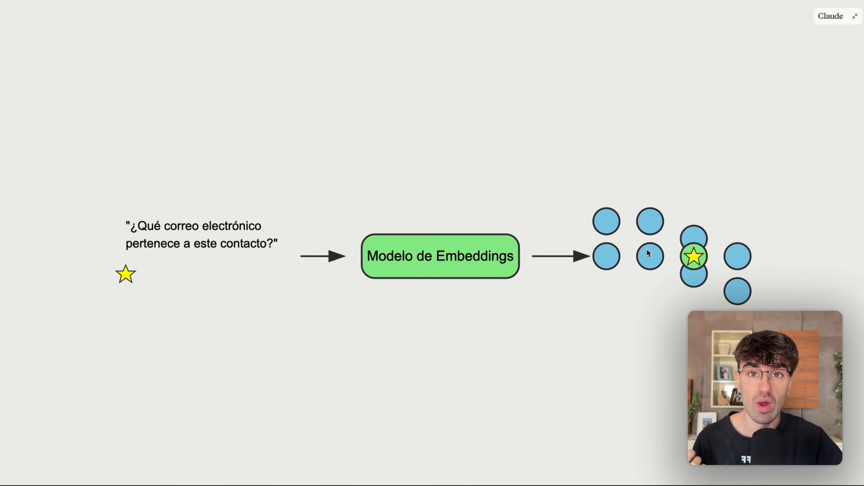
{"action": "scroll", "coordinate": [647, 249], "scroll_direction": "up", "scroll_amount": 1}
{"action": "scroll", "coordinate": [646, 249], "scroll_direction": "up", "scroll_amount": 2}
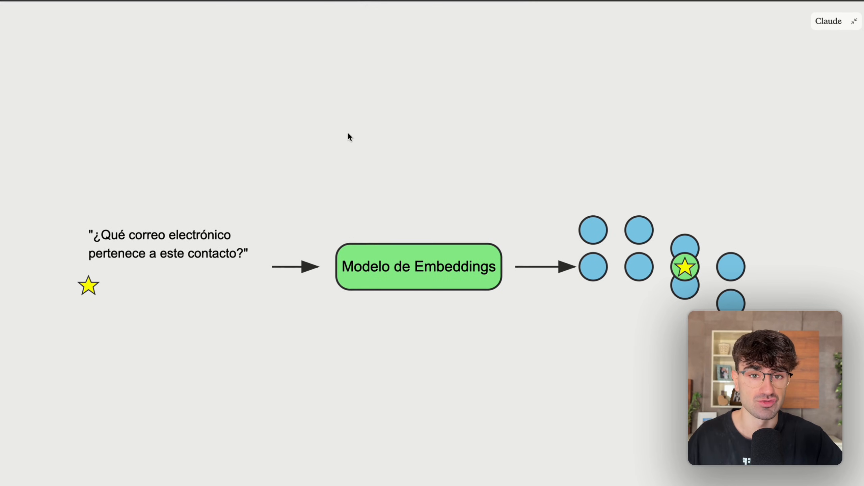
Examine the diagram section that leads from the retrieved vectors through their text chunks to Agente RAG and the Respuesta.
{"action": "scroll", "coordinate": [346, 209], "scroll_direction": "down", "scroll_amount": 10}
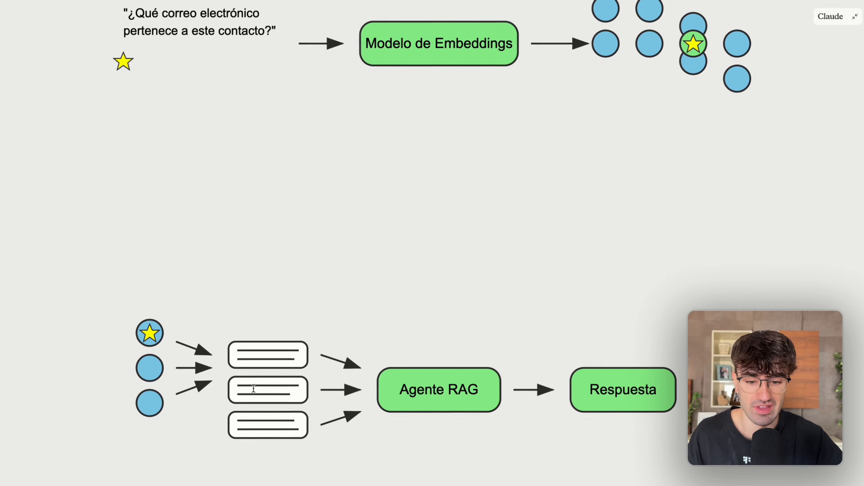
{"action": "scroll", "coordinate": [110, 401], "scroll_direction": "down", "scroll_amount": 2}
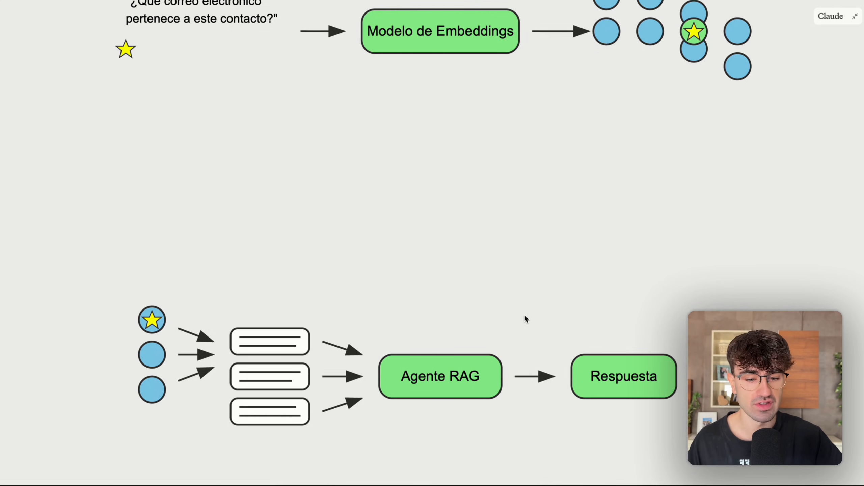
{"action": "scroll", "coordinate": [528, 317], "scroll_direction": "down", "scroll_amount": 1}
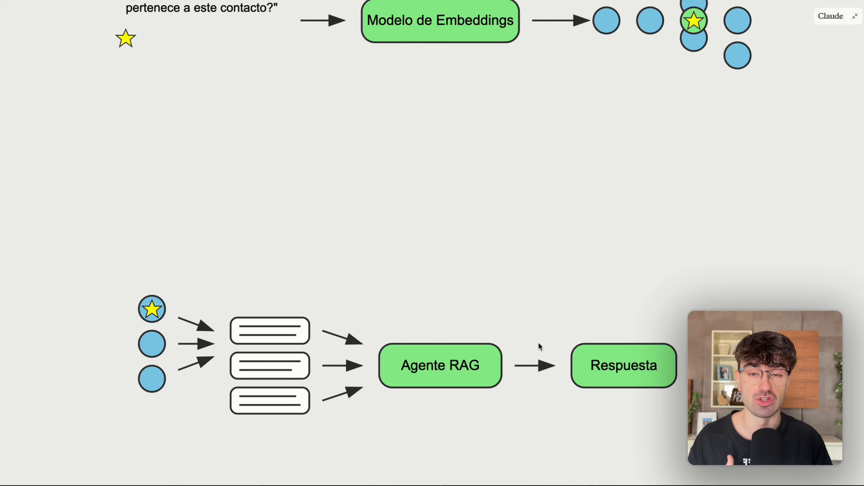
{"action": "scroll", "coordinate": [507, 189], "scroll_direction": "up", "scroll_amount": 1}
Return to the n8n workflow and select the Drive document-loading flow, followed by the Agente IA flow, to compare them.
{"action": "key", "text": "ctrl+Right"}
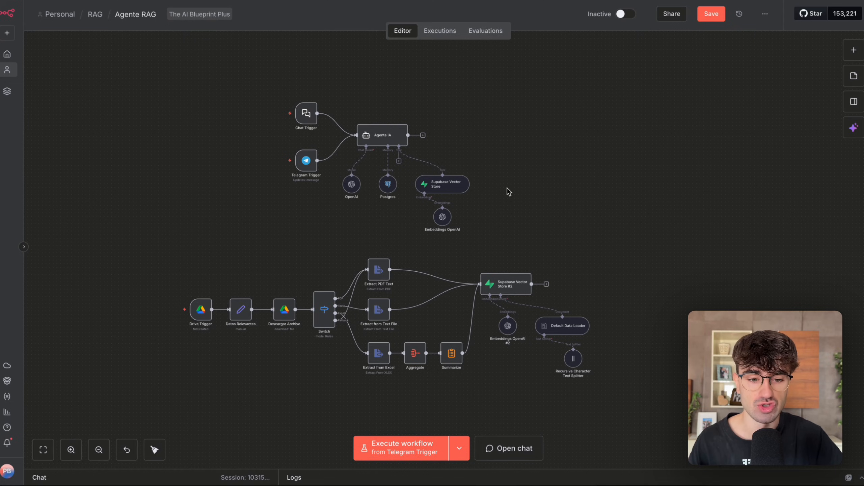
{"action": "scroll", "coordinate": [507, 188], "scroll_direction": "down", "scroll_amount": 1}
{"action": "left_click_drag", "start_coordinate": [599, 244], "coordinate": [81, 383]}
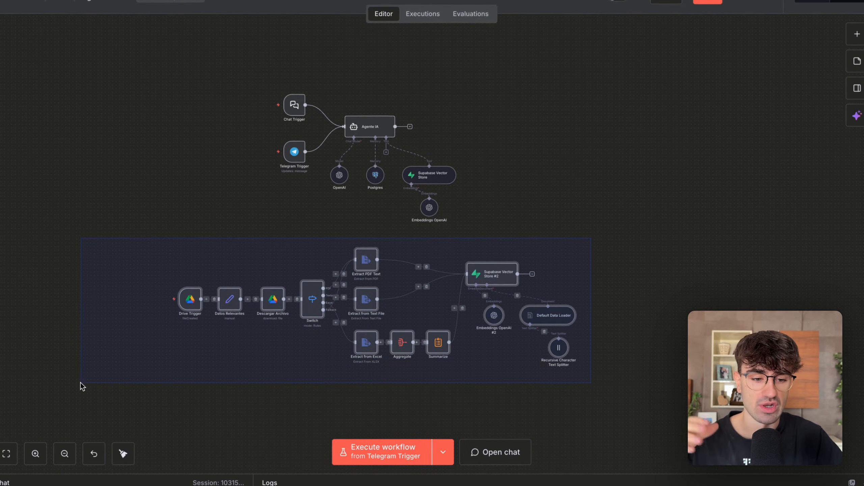
{"action": "scroll", "coordinate": [357, 342], "scroll_direction": "up", "scroll_amount": 2}
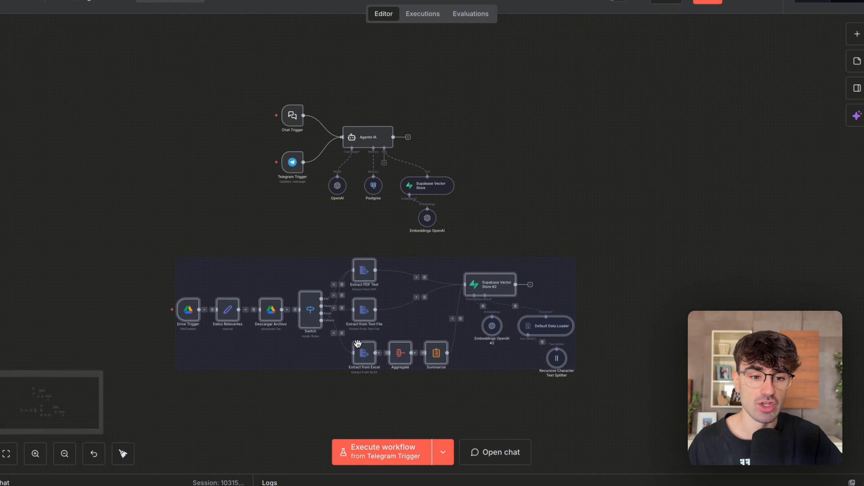
{"action": "scroll", "coordinate": [463, 239], "scroll_direction": "up", "scroll_amount": 1}
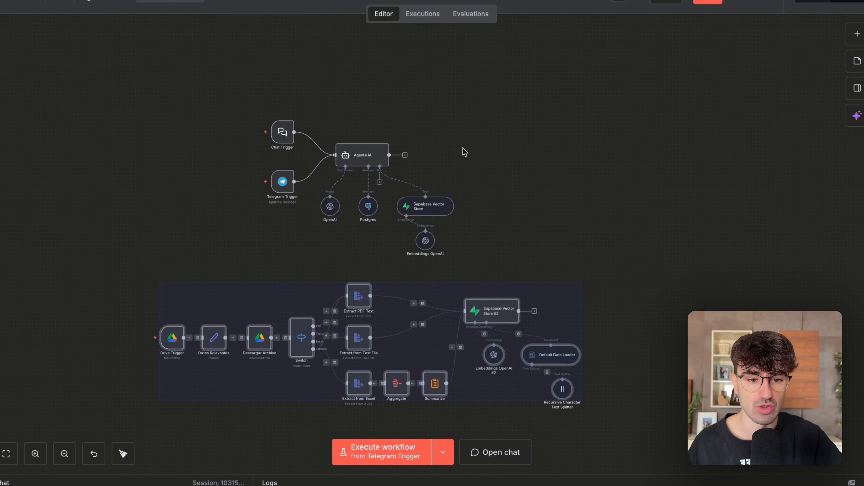
{"action": "left_click_drag", "start_coordinate": [236, 92], "coordinate": [528, 284]}
{"action": "scroll", "coordinate": [429, 243], "scroll_direction": "up", "scroll_amount": 2}
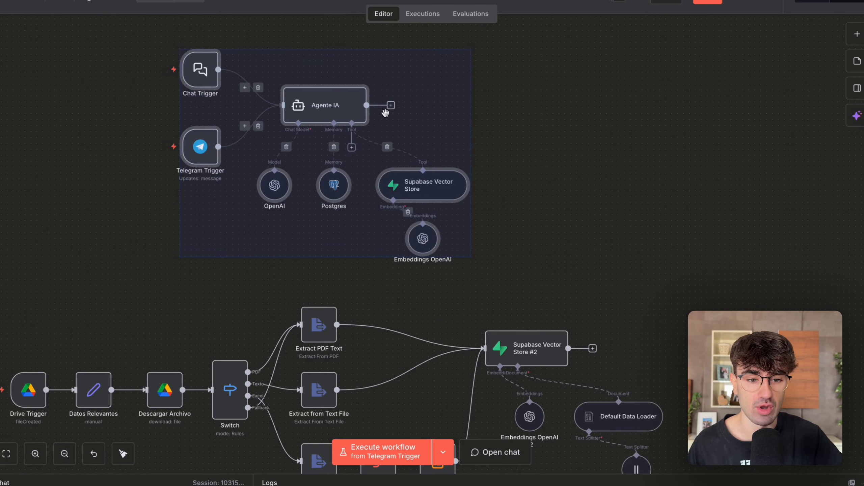
Select the Supabase Vector Store tool and its Embeddings OpenAI node under Agente IA for a closer look.
{"action": "left_click", "coordinate": [496, 146]}
{"action": "left_click_drag", "start_coordinate": [497, 146], "coordinate": [350, 258]}
{"action": "scroll", "coordinate": [350, 258], "scroll_direction": "up", "scroll_amount": 4}
{"action": "scroll", "coordinate": [350, 258], "scroll_direction": "down", "scroll_amount": 2}
{"action": "scroll", "coordinate": [367, 266], "scroll_direction": "up", "scroll_amount": 2}
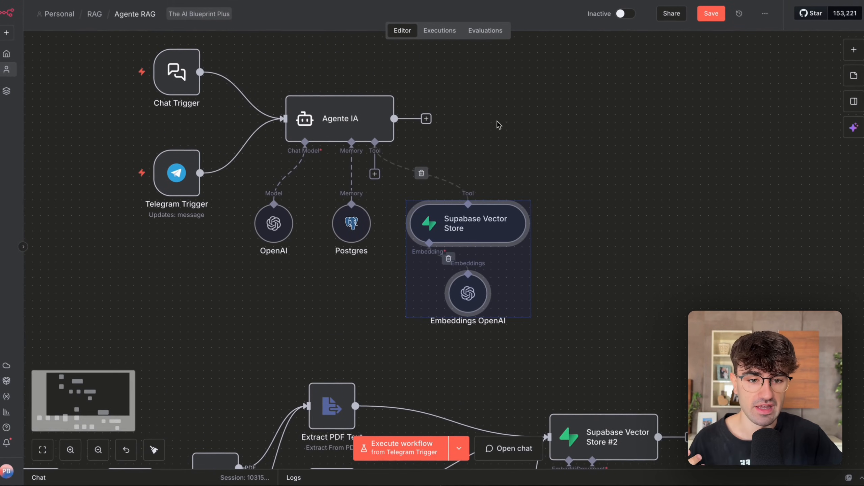
Disconnect the Supabase Vector Store from Agente IA and search the agent's available tools for "vecorstore".
{"action": "left_click", "coordinate": [415, 115]}
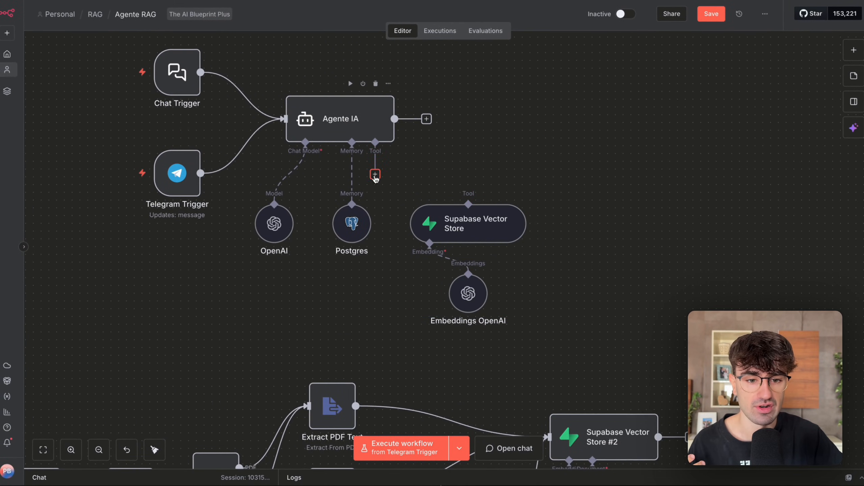
{"action": "left_click", "coordinate": [376, 174]}
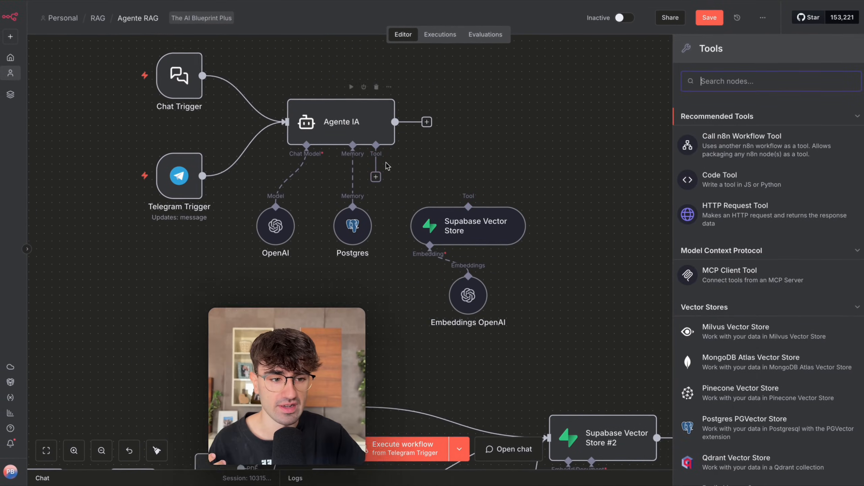
{"action": "type", "text": "vecorstor"}
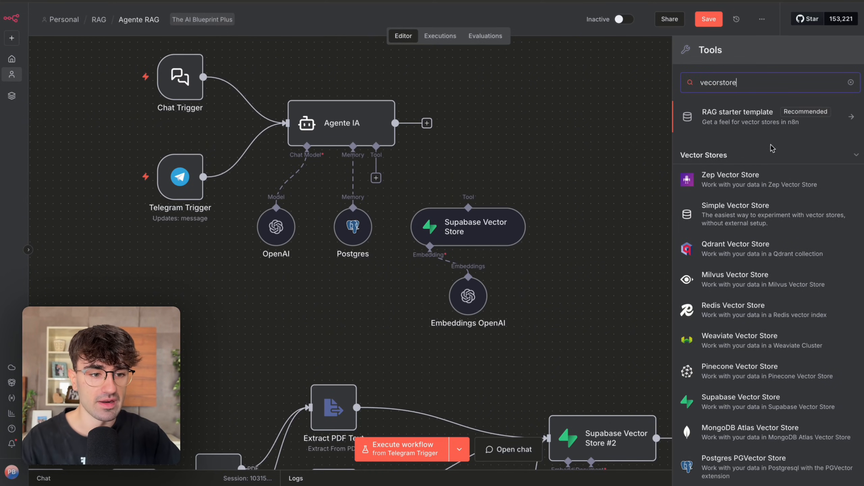
{"action": "type", "text": "e"}
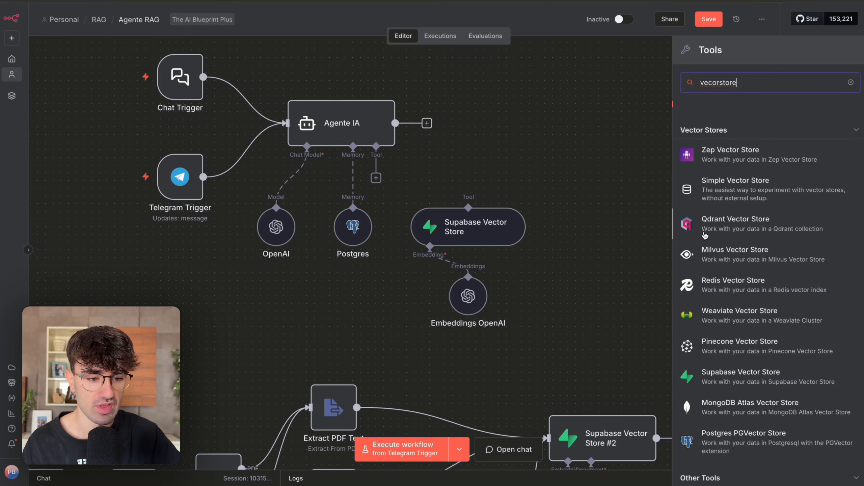
{"action": "scroll", "coordinate": [714, 221], "scroll_direction": "down", "scroll_amount": 2}
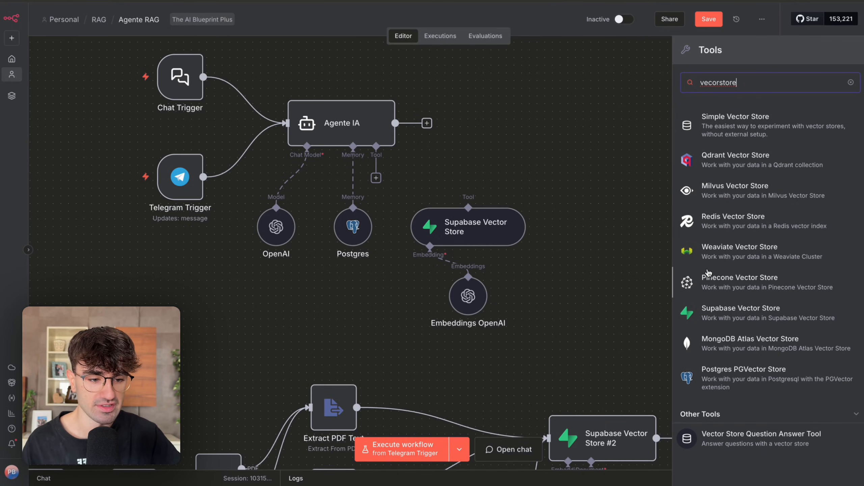
{"action": "left_click", "coordinate": [625, 252]}
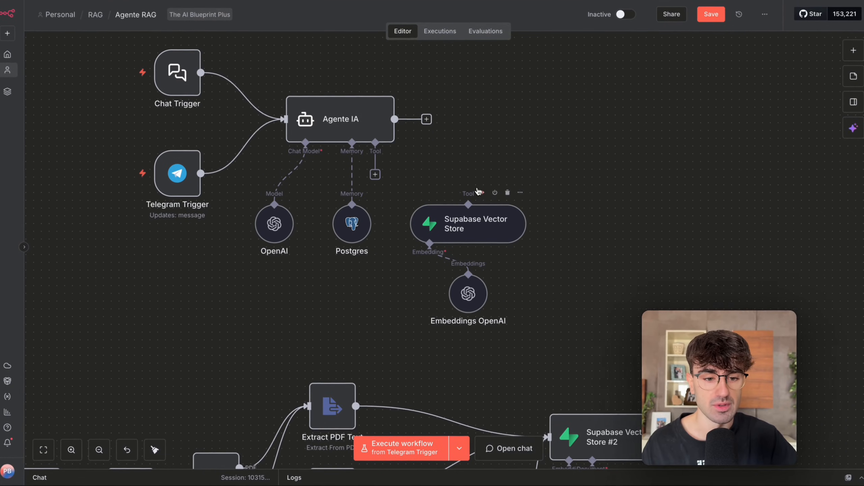
Reconnect Agente IA's Tool input to the Supabase Vector Store node.
{"action": "left_click_drag", "start_coordinate": [574, 162], "coordinate": [368, 334]}
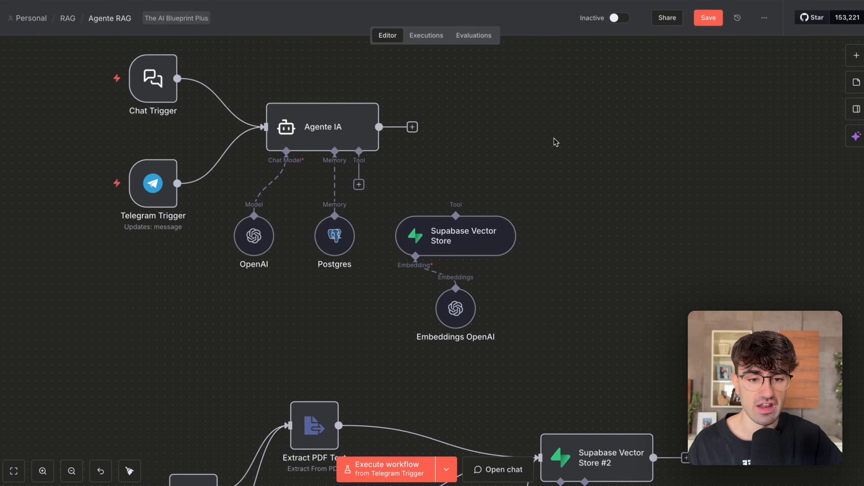
{"action": "left_click_drag", "start_coordinate": [375, 143], "coordinate": [449, 204]}
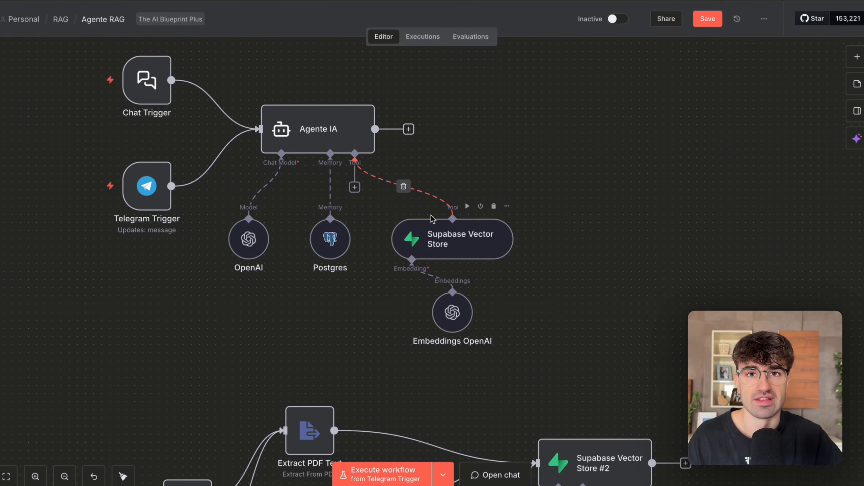
Inspect the parameters of the Supabase Vector Store tool and return to the canvas.
{"action": "scroll", "coordinate": [433, 218], "scroll_direction": "down", "scroll_amount": 2}
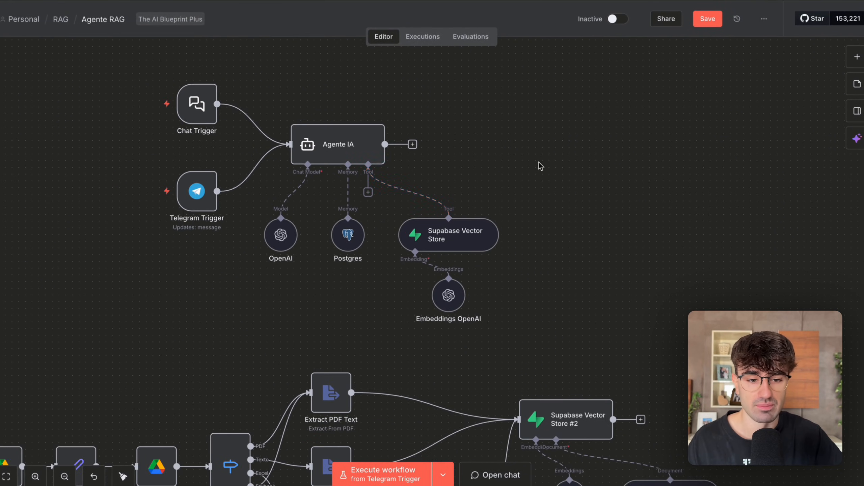
{"action": "double_click", "coordinate": [456, 241]}
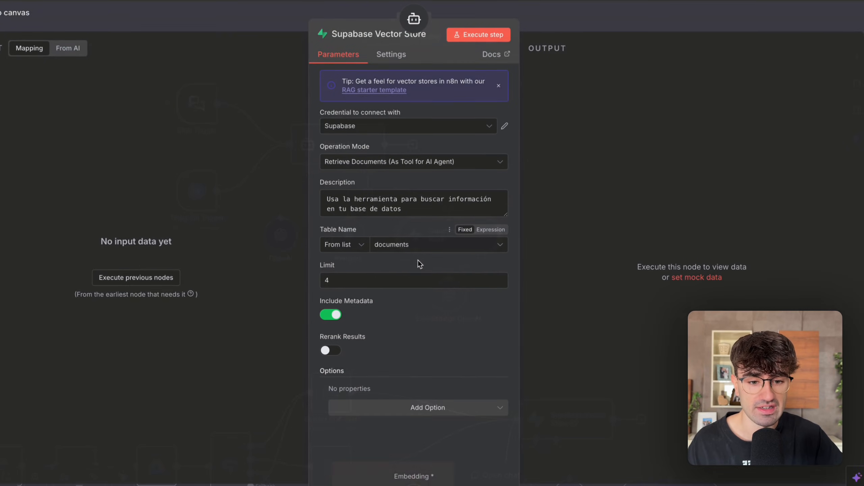
{"action": "left_click", "coordinate": [601, 13]}
Select the Supabase Vector Store and its embeddings node, review them within the whole workflow, and clear the selection.
{"action": "scroll", "coordinate": [542, 196], "scroll_direction": "down", "scroll_amount": 3}
{"action": "left_click_drag", "start_coordinate": [555, 167], "coordinate": [440, 288]}
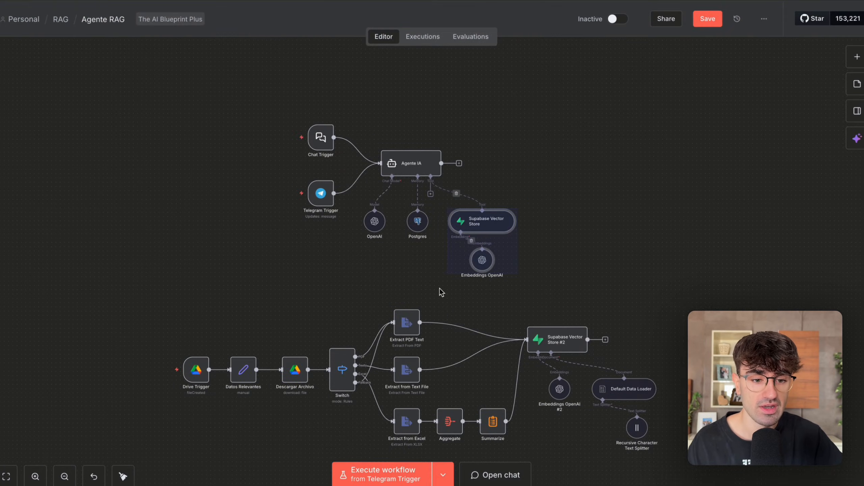
{"action": "scroll", "coordinate": [439, 288], "scroll_direction": "right", "scroll_amount": 2}
{"action": "scroll", "coordinate": [439, 289], "scroll_direction": "down", "scroll_amount": 3}
{"action": "scroll", "coordinate": [439, 289], "scroll_direction": "left", "scroll_amount": 2}
{"action": "scroll", "coordinate": [439, 289], "scroll_direction": "right", "scroll_amount": 1}
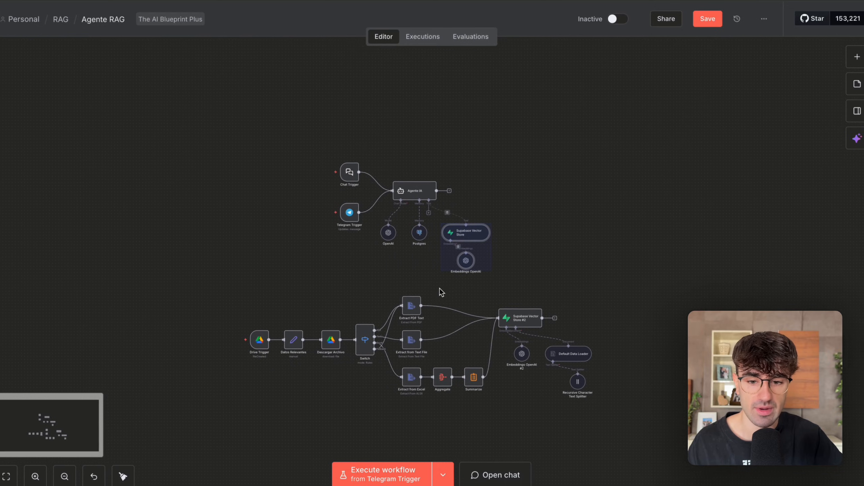
{"action": "left_click", "coordinate": [513, 209]}
{"action": "scroll", "coordinate": [446, 221], "scroll_direction": "up", "scroll_amount": 2}
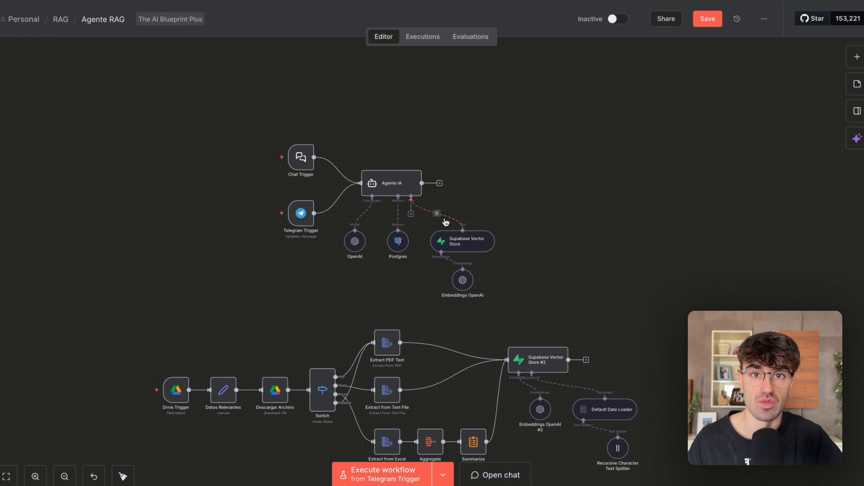
Examine Agente IA's attached nodes by selecting the Postgres memory and the vector store with its embeddings, then review both flows.
{"action": "scroll", "coordinate": [582, 116], "scroll_direction": "up", "scroll_amount": 3}
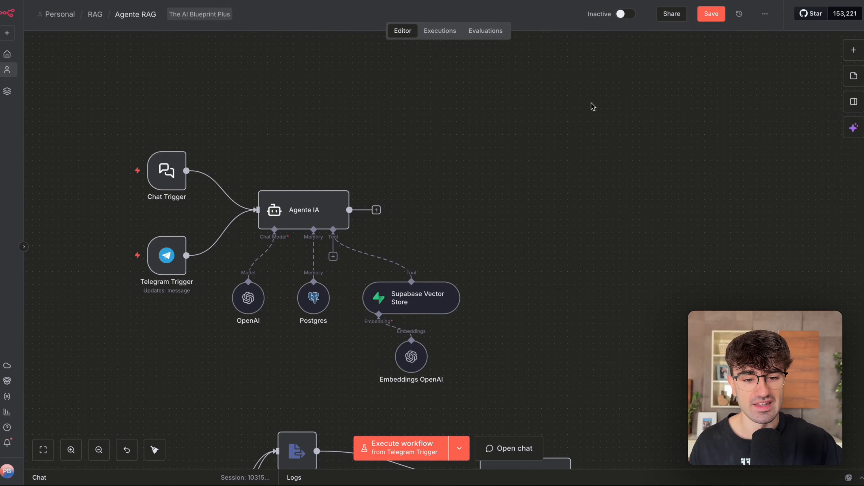
{"action": "scroll", "coordinate": [602, 150], "scroll_direction": "down", "scroll_amount": 3}
{"action": "scroll", "coordinate": [602, 151], "scroll_direction": "left", "scroll_amount": 3}
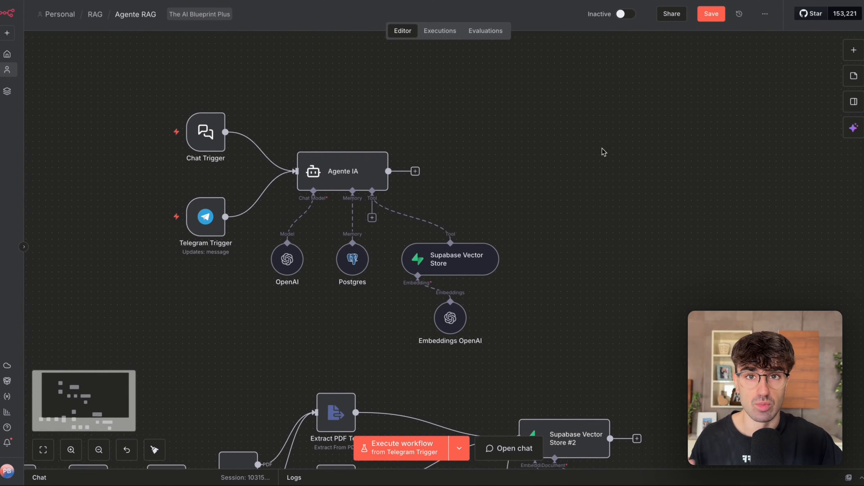
{"action": "scroll", "coordinate": [602, 150], "scroll_direction": "down", "scroll_amount": 3}
{"action": "left_click_drag", "start_coordinate": [616, 146], "coordinate": [434, 282]}
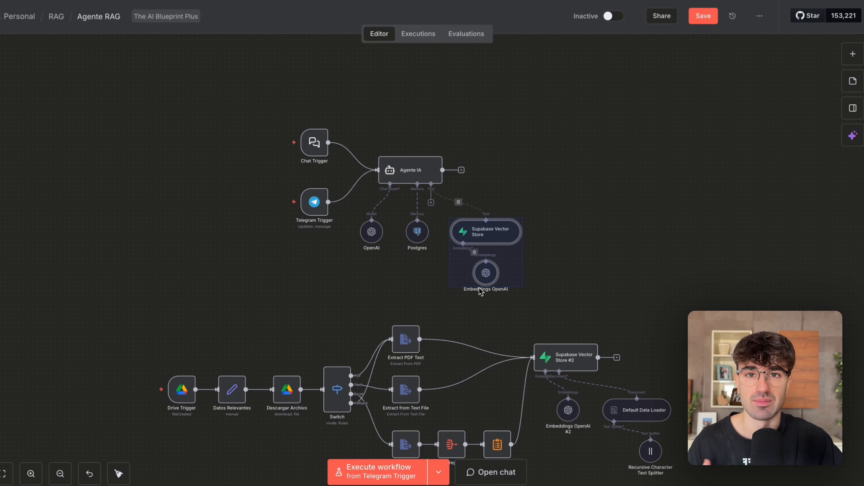
{"action": "left_click_drag", "start_coordinate": [596, 188], "coordinate": [373, 260]}
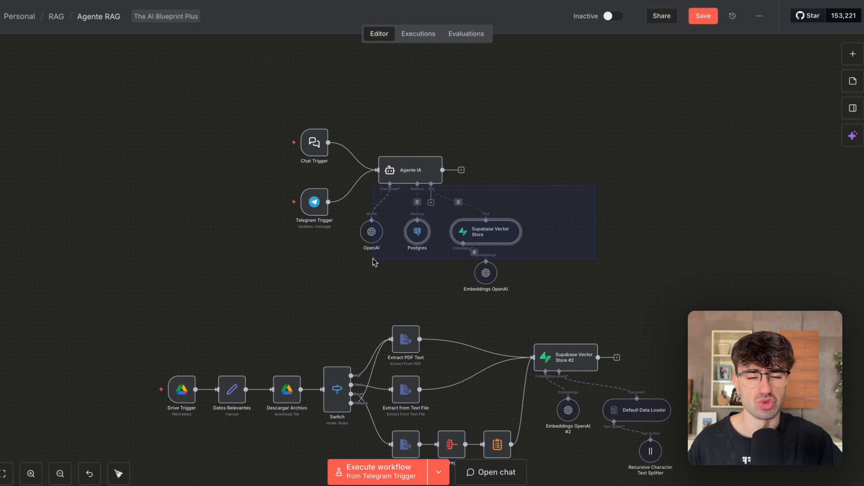
{"action": "left_click_drag", "start_coordinate": [530, 302], "coordinate": [433, 201]}
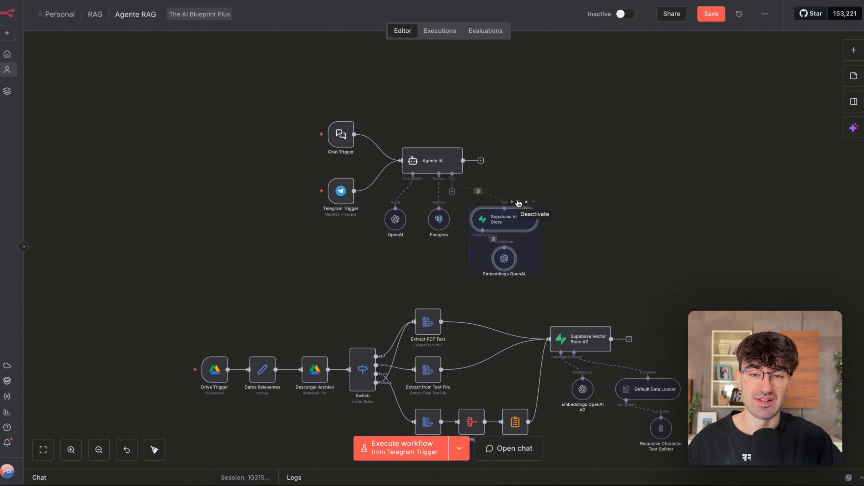
{"action": "scroll", "coordinate": [564, 195], "scroll_direction": "down", "scroll_amount": 2}
{"action": "scroll", "coordinate": [564, 195], "scroll_direction": "right", "scroll_amount": 2}
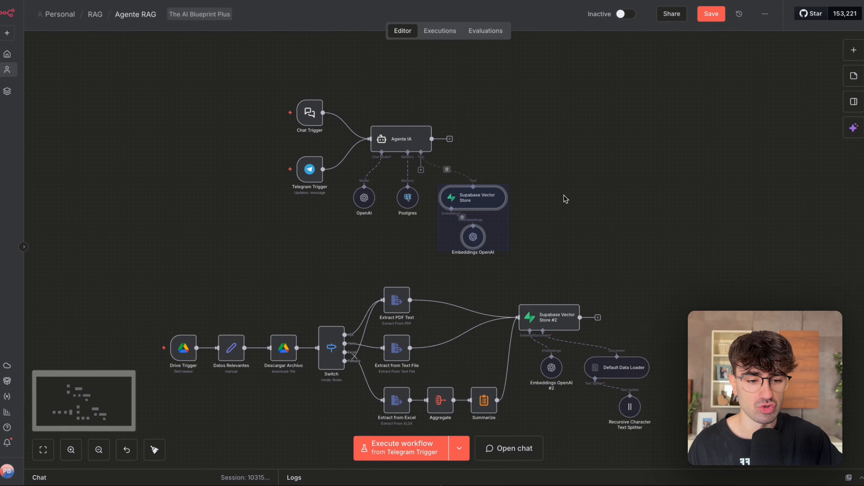
{"action": "scroll", "coordinate": [564, 195], "scroll_direction": "down", "scroll_amount": 3}
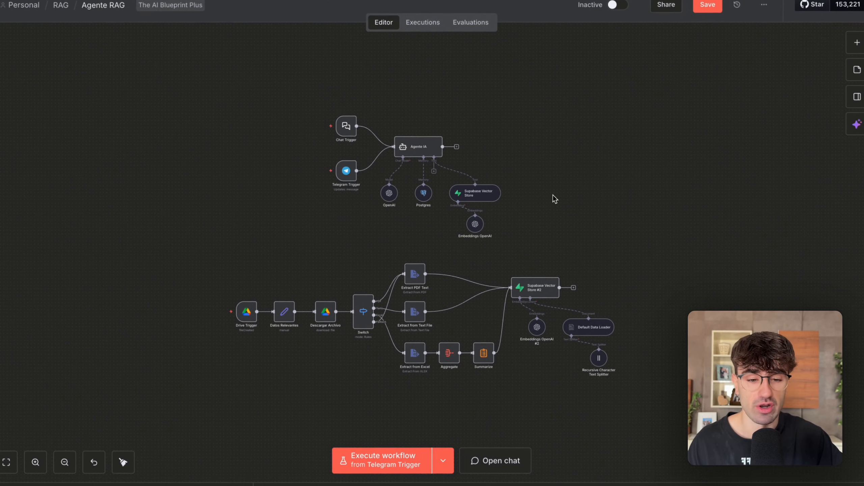
Highlight the agent flow and the document ingestion flow in turn, then review the nodes around Agente IA.
{"action": "left_click_drag", "start_coordinate": [244, 83], "coordinate": [620, 288]}
{"action": "left_click_drag", "start_coordinate": [639, 228], "coordinate": [190, 452]}
{"action": "left_click_drag", "start_coordinate": [199, 45], "coordinate": [512, 266]}
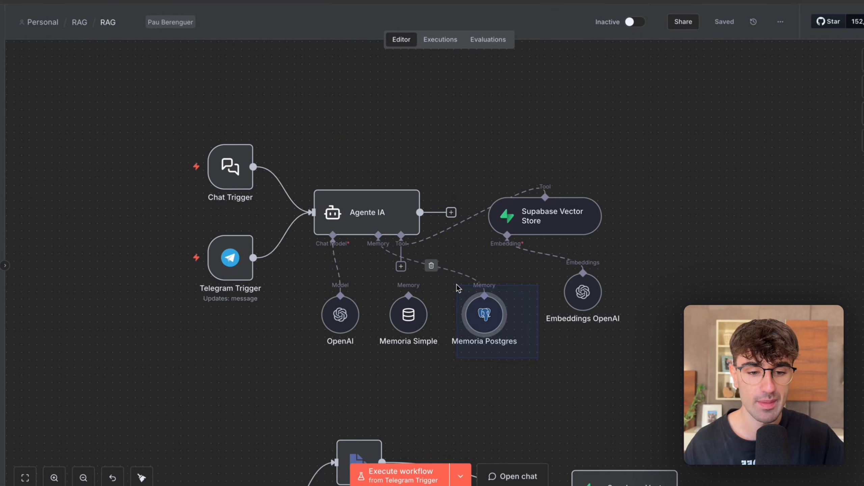
{"action": "left_click", "coordinate": [586, 209]}
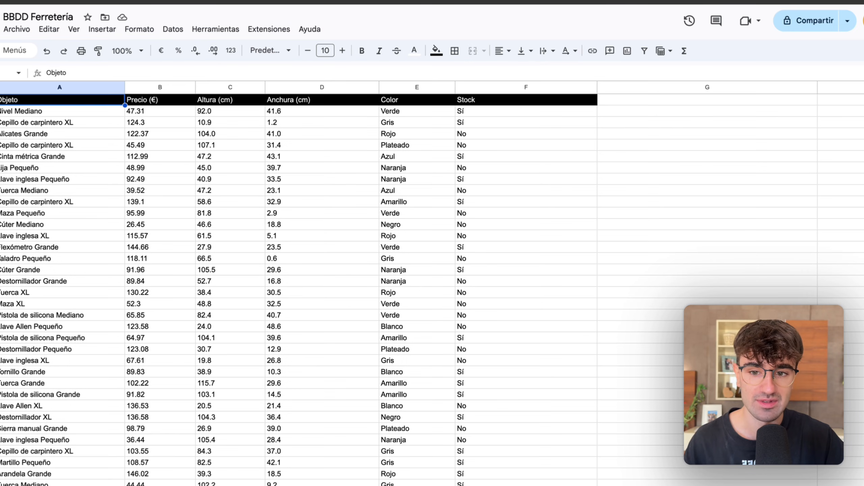
Examine the product rows in the BBDD Ferretería spreadsheet and the matching chunks and embeddings in Supabase's documents table.
{"action": "left_click", "coordinate": [269, 191]}
{"action": "scroll", "coordinate": [267, 194], "scroll_direction": "down", "scroll_amount": 15}
{"action": "scroll", "coordinate": [267, 195], "scroll_direction": "down", "scroll_amount": 20}
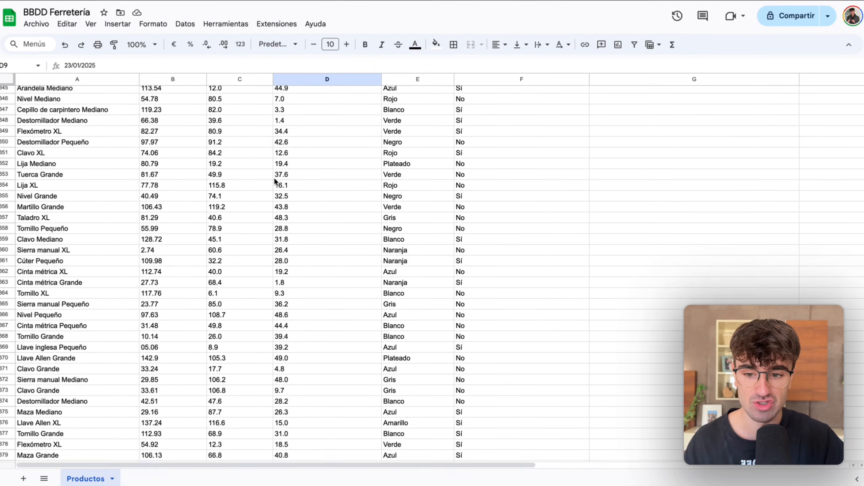
{"action": "scroll", "coordinate": [274, 182], "scroll_direction": "up", "scroll_amount": 20}
{"action": "scroll", "coordinate": [275, 181], "scroll_direction": "up", "scroll_amount": 20}
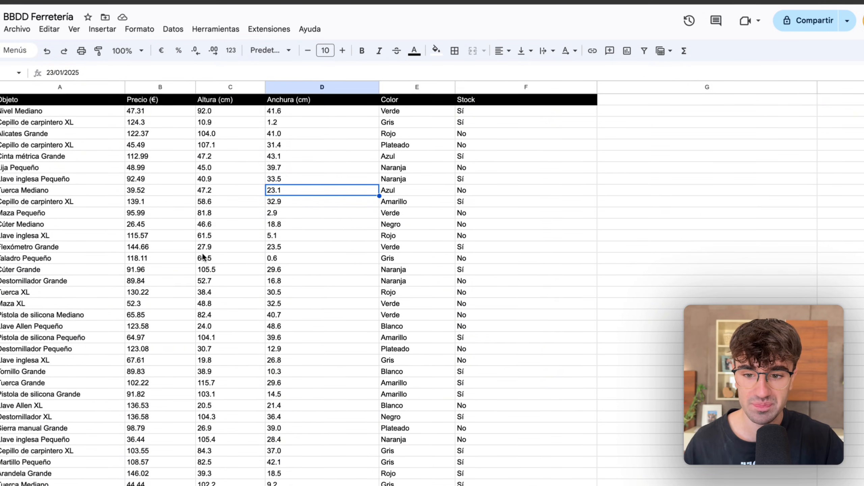
{"action": "scroll", "coordinate": [204, 257], "scroll_direction": "down", "scroll_amount": 20}
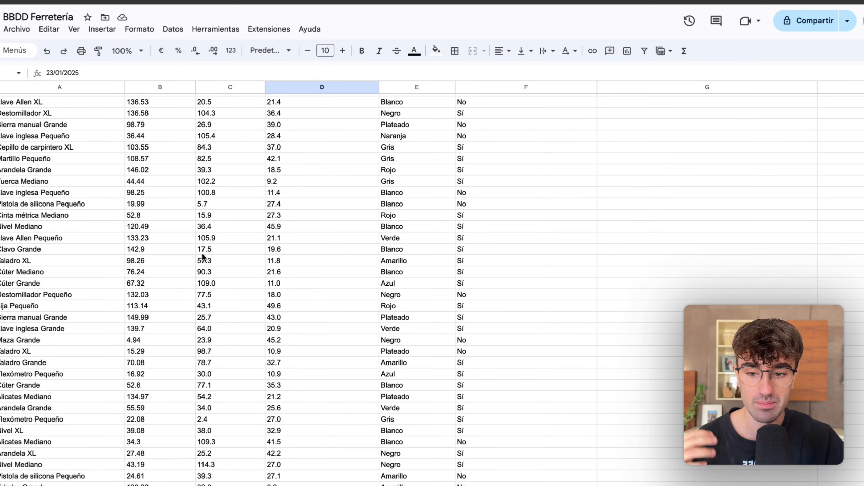
{"action": "scroll", "coordinate": [203, 258], "scroll_direction": "down", "scroll_amount": 3}
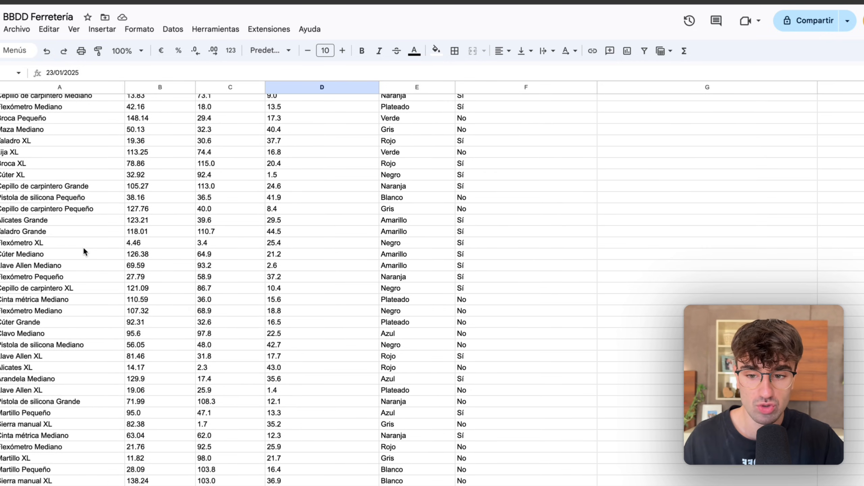
Take the product name Cúter Mediano from the spreadsheet and send "Cúter Mediano cuanto cuesto amrillo?" to the n8n workflow chat.
{"action": "double_click", "coordinate": [42, 254]}
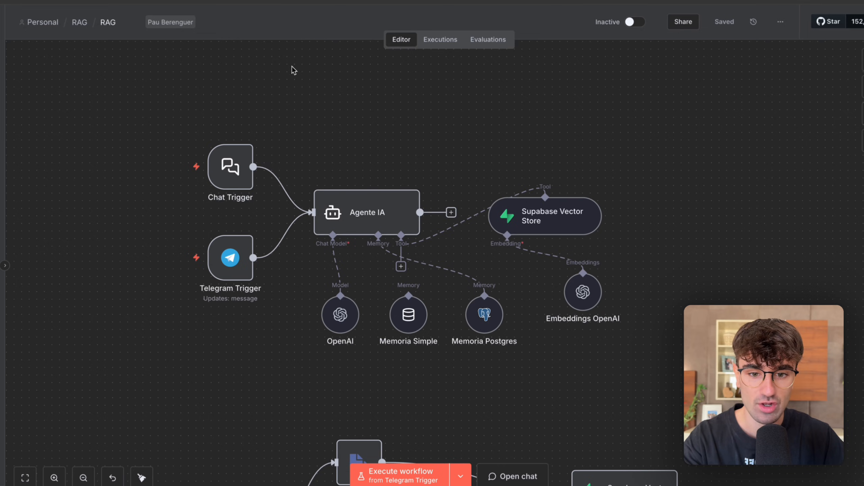
{"action": "left_click", "coordinate": [164, 167]}
{"action": "type", "text": "Cúter Mediano cuanto cuesto amrillo?"}
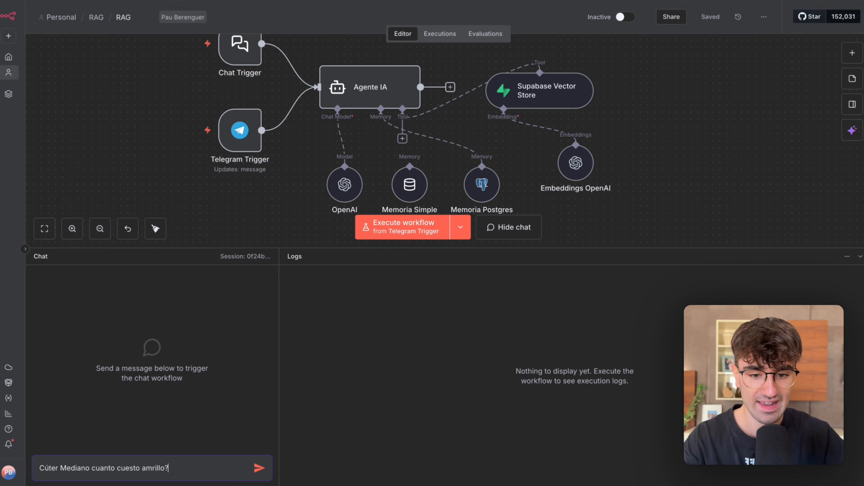
{"action": "key", "text": "Return"}
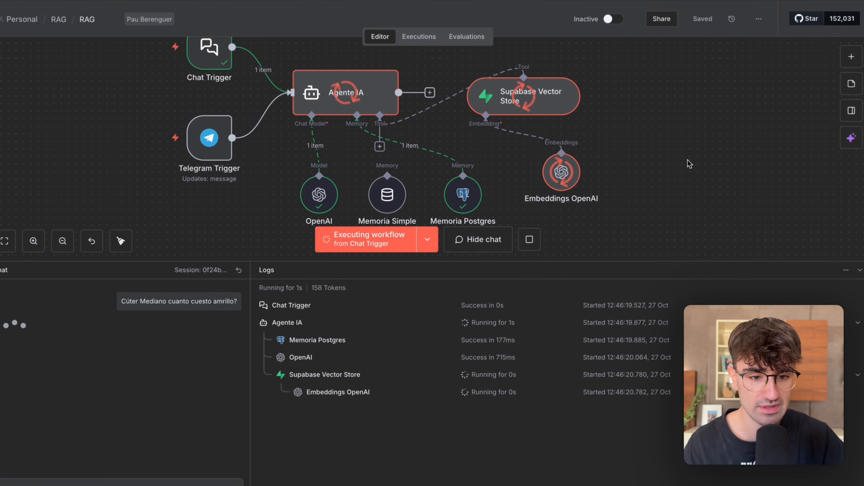
Follow the execution, read the prices in the agent's reply, and check the yellow Cúter Mediano's price in the spreadsheet.
{"action": "key", "text": "l"}
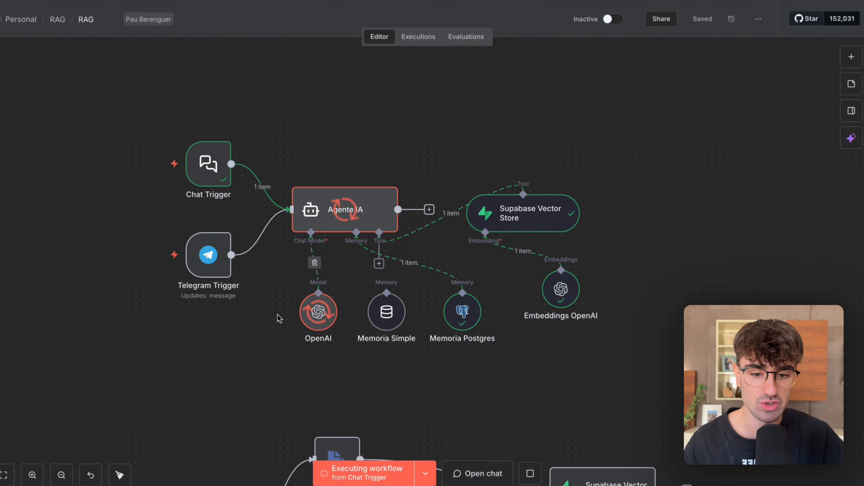
{"action": "key", "text": "l"}
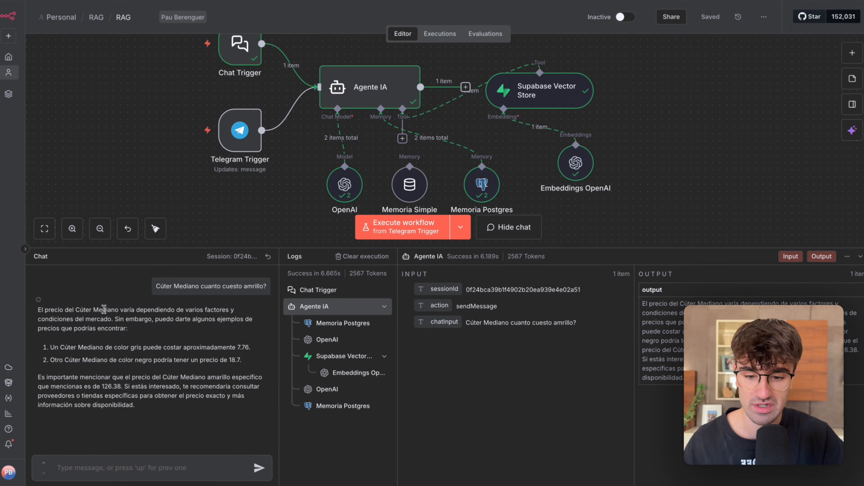
{"action": "left_click_drag", "start_coordinate": [50, 347], "coordinate": [253, 350]}
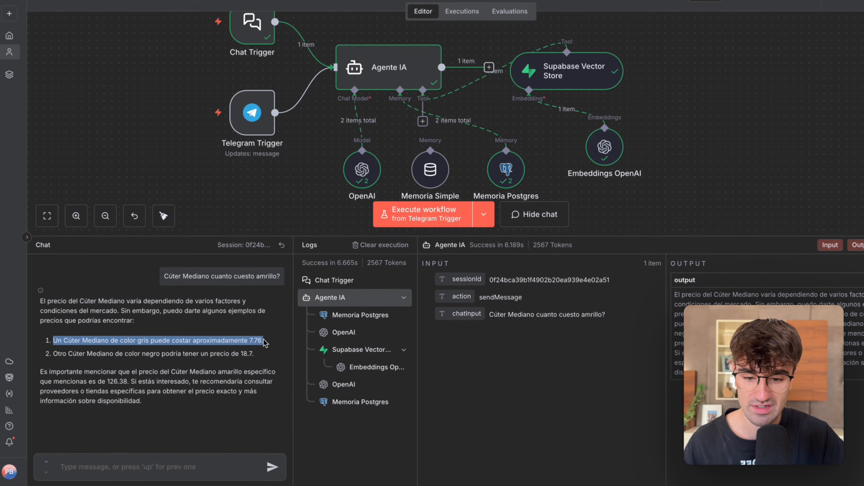
{"action": "left_click", "coordinate": [206, 380]}
{"action": "left_click_drag", "start_coordinate": [211, 378], "coordinate": [91, 374]}
{"action": "left_click", "coordinate": [109, 381]}
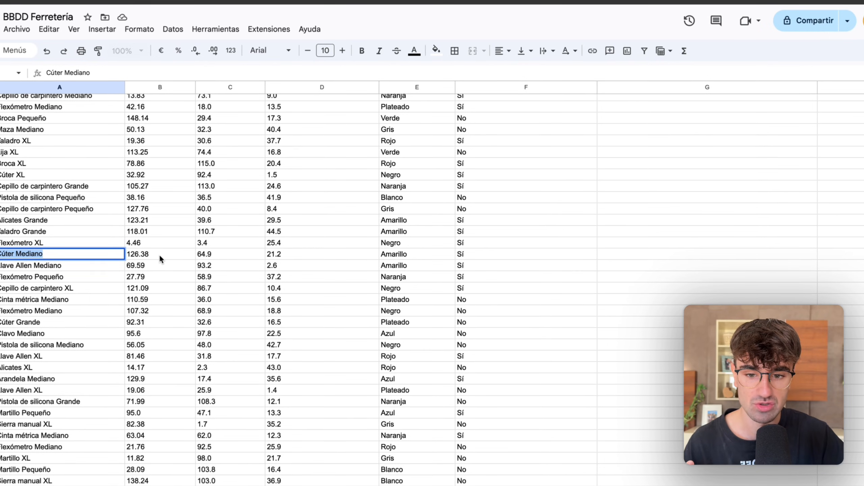
{"action": "left_click", "coordinate": [159, 255]}
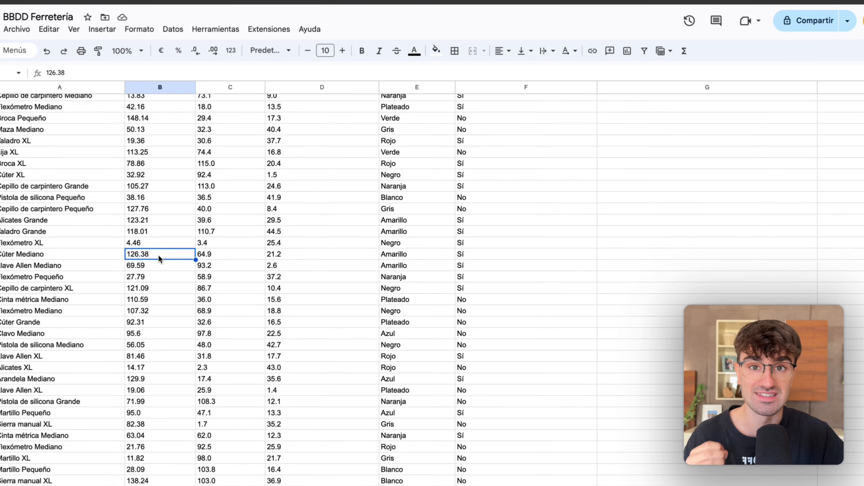
Inspect the Supabase Vector Store's query, retrieved responses and parameters in n8n, and return to the canvas.
{"action": "scroll", "coordinate": [481, 169], "scroll_direction": "down", "scroll_amount": 10}
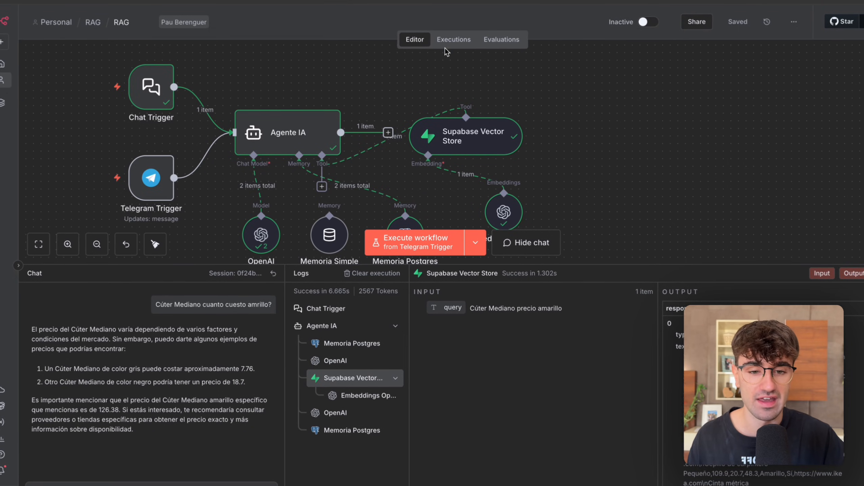
{"action": "double_click", "coordinate": [492, 133]}
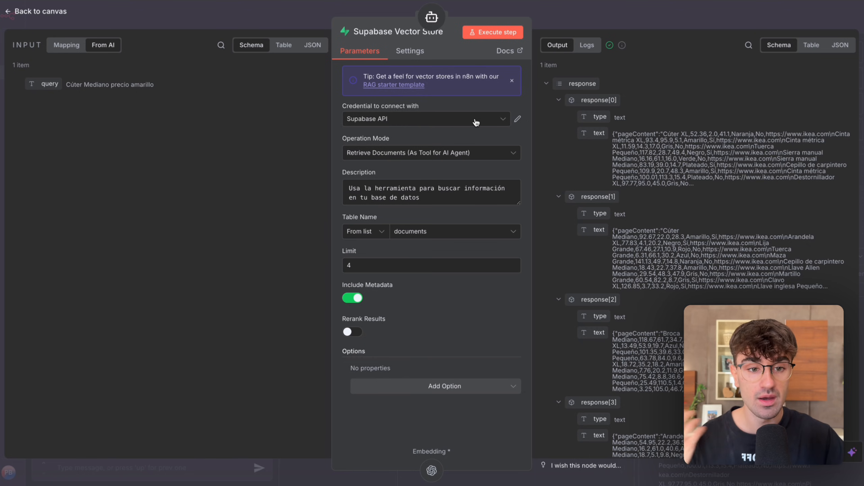
{"action": "left_click", "coordinate": [598, 18]}
{"action": "left_click_drag", "start_coordinate": [514, 73], "coordinate": [368, 161]}
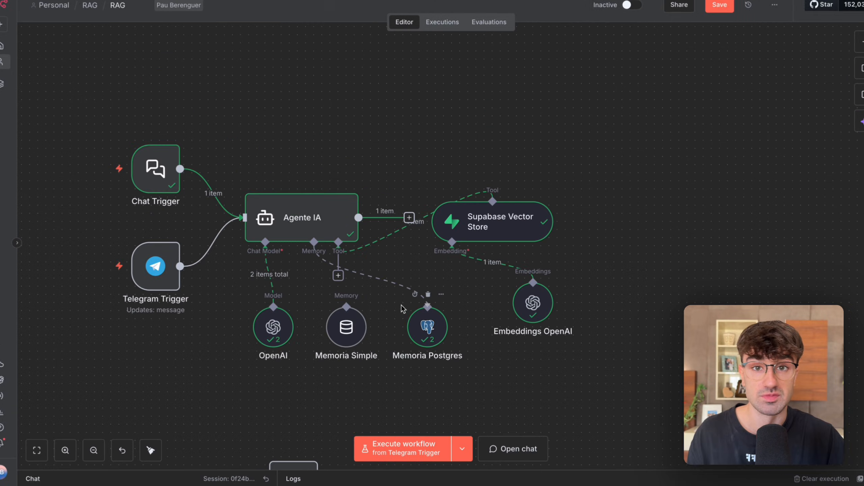
Look through the memory types offered for Agente IA and highlight the Memoria Simple node.
{"action": "left_click", "coordinate": [318, 275]}
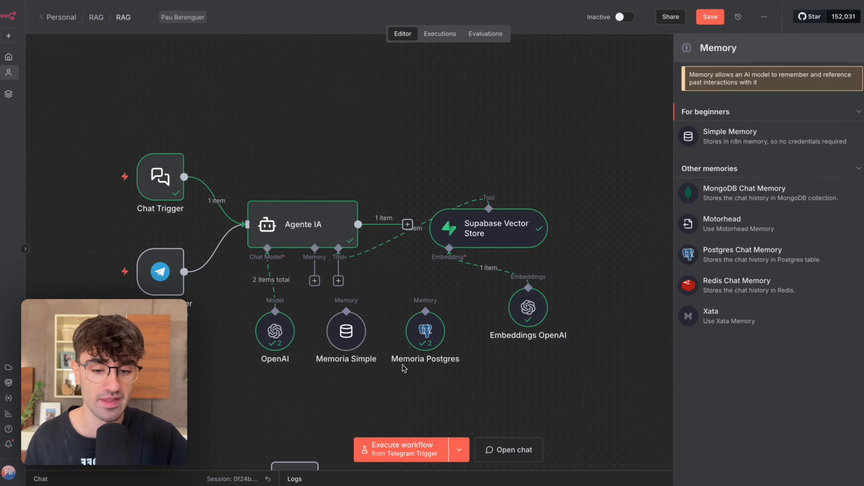
{"action": "left_click_drag", "start_coordinate": [312, 401], "coordinate": [373, 285]}
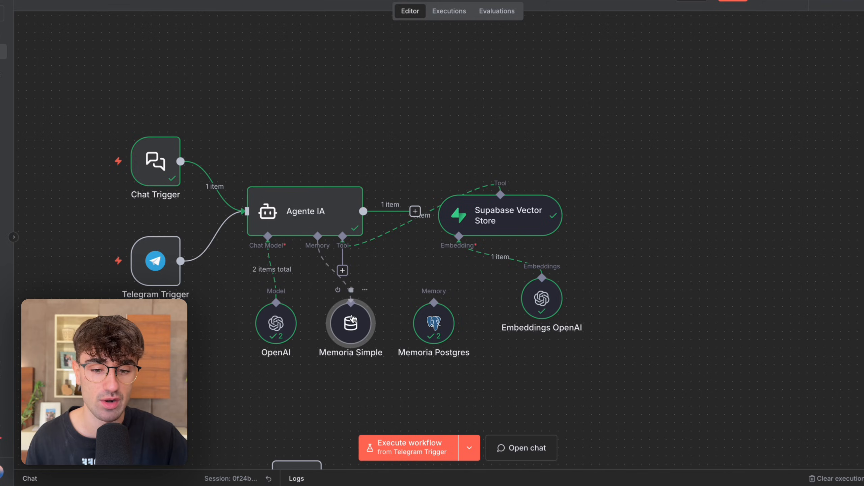
{"action": "left_click", "coordinate": [317, 270]}
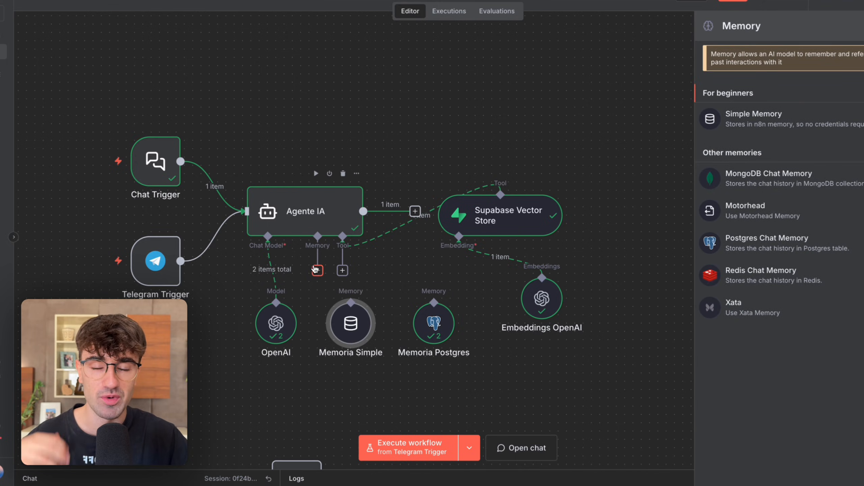
{"action": "left_click", "coordinate": [377, 365]}
Inspect Memoria Simple's Context Window Length setting and return to the canvas.
{"action": "double_click", "coordinate": [361, 337]}
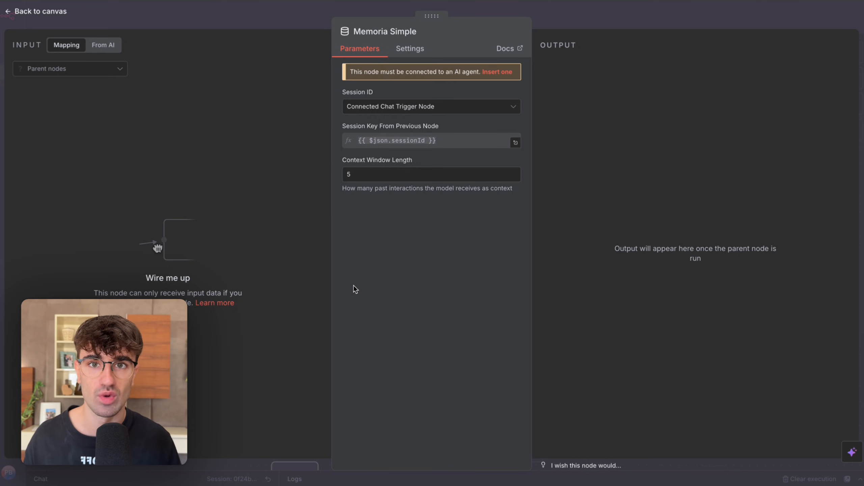
{"action": "left_click_drag", "start_coordinate": [364, 174], "coordinate": [289, 174]}
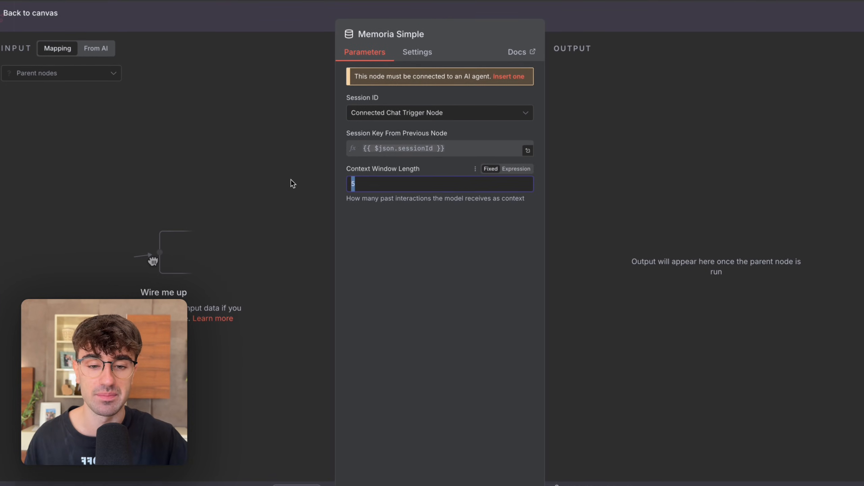
{"action": "left_click", "coordinate": [316, 23]}
Review the external chat memory options for Agente IA, then highlight Memoria Postgres and the Supabase Vector Store.
{"action": "left_click", "coordinate": [317, 295]}
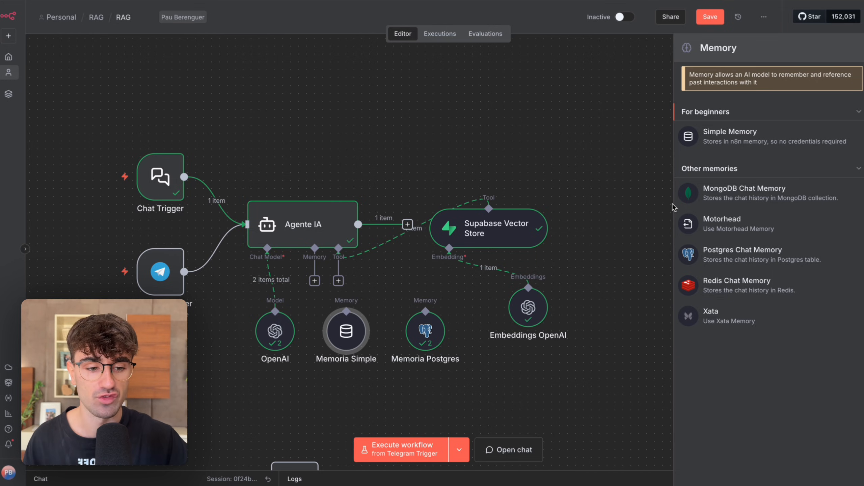
{"action": "scroll", "coordinate": [503, 342], "scroll_direction": "down", "scroll_amount": 1}
{"action": "scroll", "coordinate": [504, 342], "scroll_direction": "left", "scroll_amount": 1}
{"action": "left_click_drag", "start_coordinate": [511, 353], "coordinate": [410, 272]}
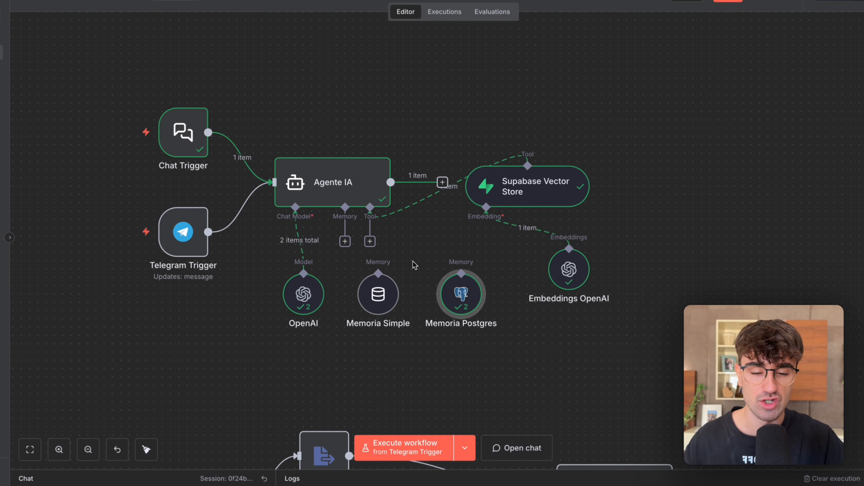
{"action": "scroll", "coordinate": [410, 272], "scroll_direction": "up", "scroll_amount": 2}
{"action": "scroll", "coordinate": [410, 273], "scroll_direction": "right", "scroll_amount": 1}
{"action": "left_click_drag", "start_coordinate": [349, 166], "coordinate": [592, 329]}
{"action": "scroll", "coordinate": [594, 328], "scroll_direction": "down", "scroll_amount": 2}
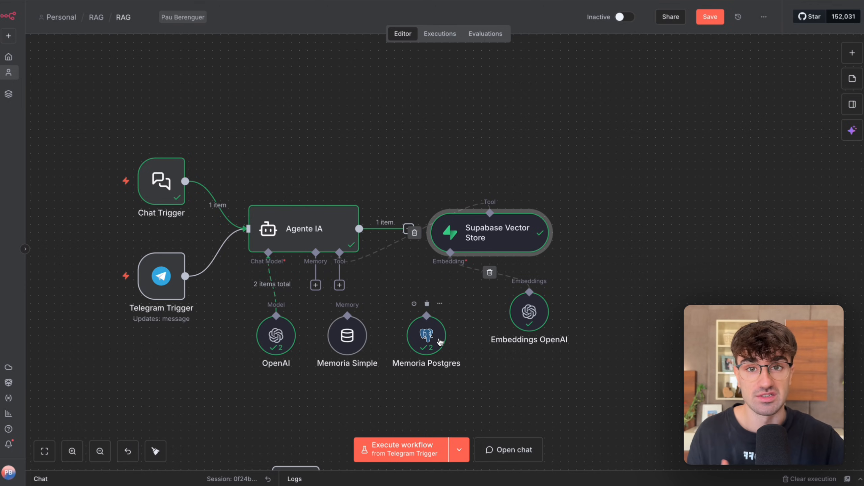
Compare the vector store with the chat memory by selecting the Supabase Vector Store and Memoria Postgres alternately.
{"action": "scroll", "coordinate": [439, 340], "scroll_direction": "right", "scroll_amount": 1}
{"action": "left_click_drag", "start_coordinate": [633, 317], "coordinate": [346, 189]}
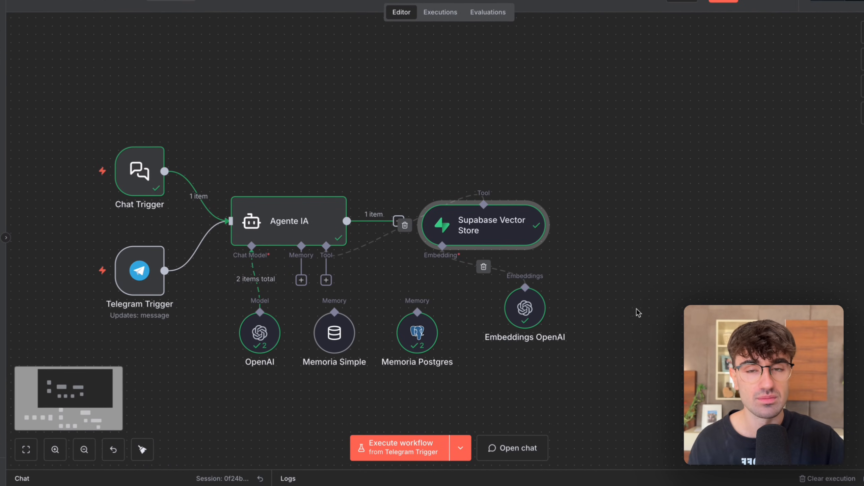
{"action": "scroll", "coordinate": [383, 288], "scroll_direction": "down", "scroll_amount": 1}
{"action": "left_click_drag", "start_coordinate": [390, 366], "coordinate": [441, 289]}
{"action": "scroll", "coordinate": [431, 251], "scroll_direction": "right", "scroll_amount": 1}
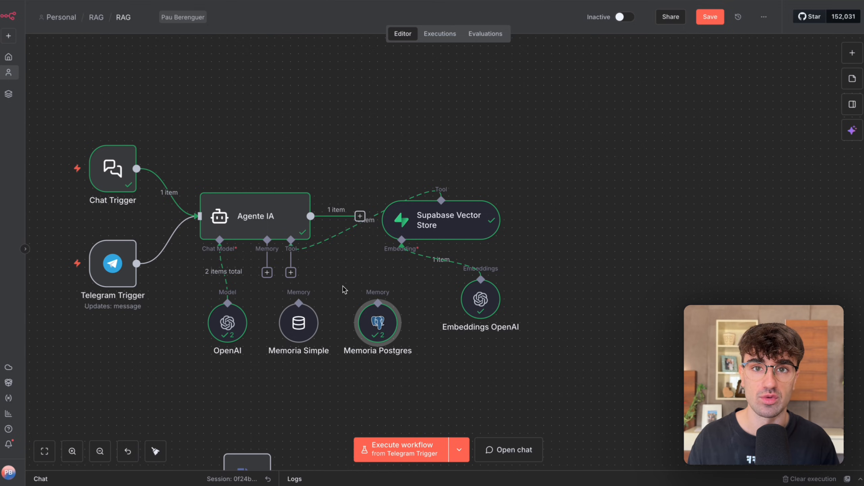
{"action": "left_click_drag", "start_coordinate": [320, 134], "coordinate": [585, 317]}
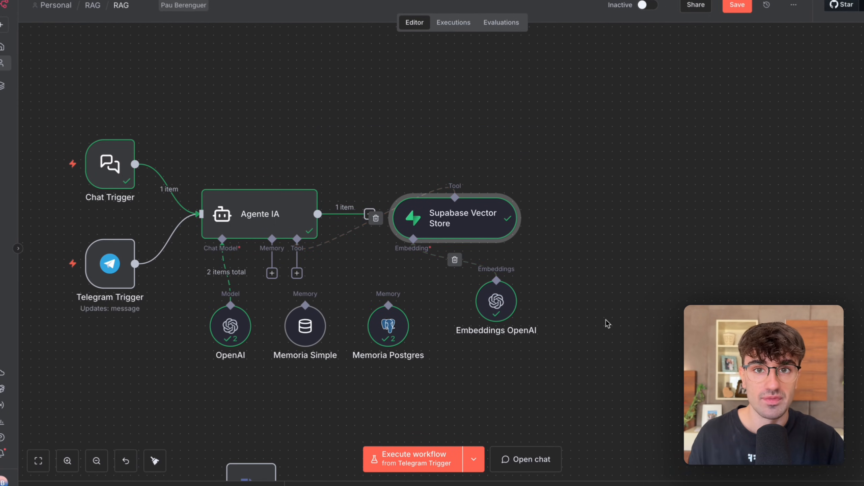
{"action": "scroll", "coordinate": [587, 321], "scroll_direction": "down", "scroll_amount": 1}
{"action": "scroll", "coordinate": [587, 320], "scroll_direction": "left", "scroll_amount": 1}
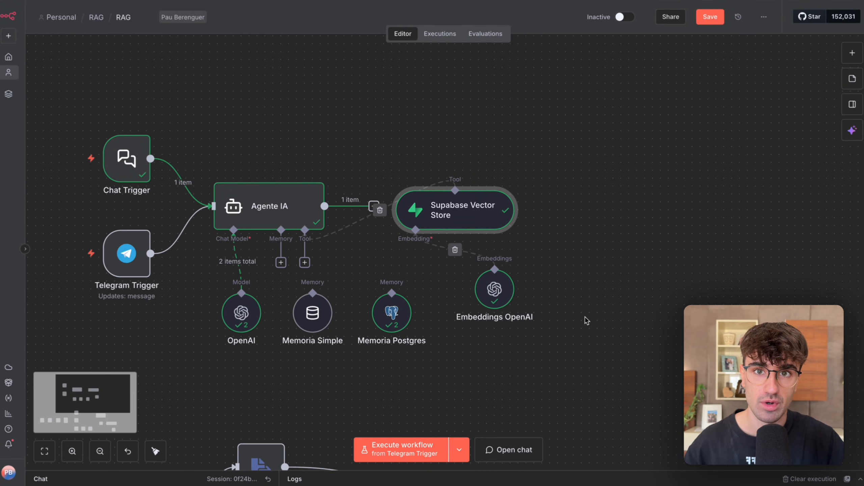
{"action": "scroll", "coordinate": [587, 321], "scroll_direction": "down", "scroll_amount": 1}
{"action": "scroll", "coordinate": [586, 320], "scroll_direction": "up", "scroll_amount": 2}
{"action": "scroll", "coordinate": [585, 320], "scroll_direction": "left", "scroll_amount": 3}
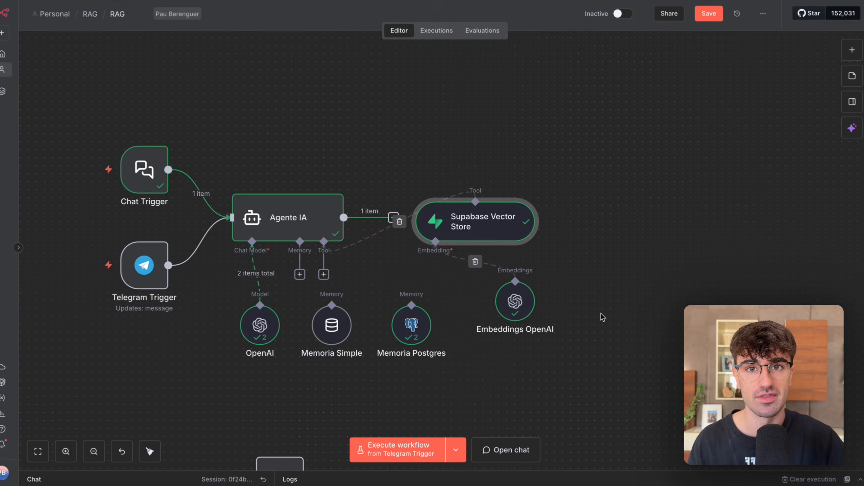
Highlight both memory nodes together, then Memoria Postgres and the Supabase Vector Store separately, and clear the selection.
{"action": "left_click_drag", "start_coordinate": [579, 347], "coordinate": [273, 289]}
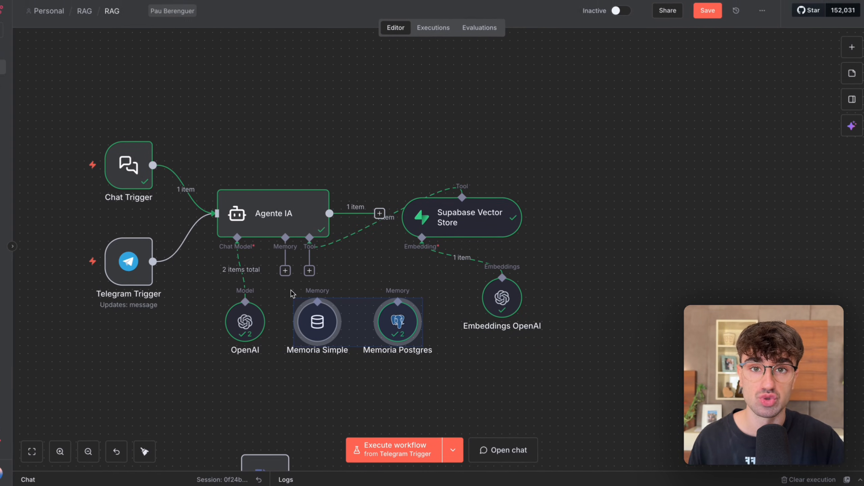
{"action": "left_click", "coordinate": [399, 136]}
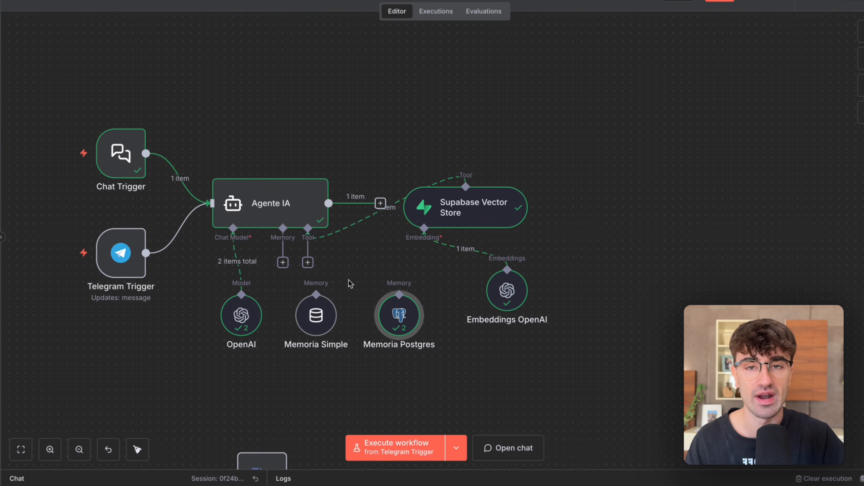
{"action": "left_click_drag", "start_coordinate": [473, 390], "coordinate": [361, 282]}
{"action": "left_click_drag", "start_coordinate": [535, 143], "coordinate": [375, 270]}
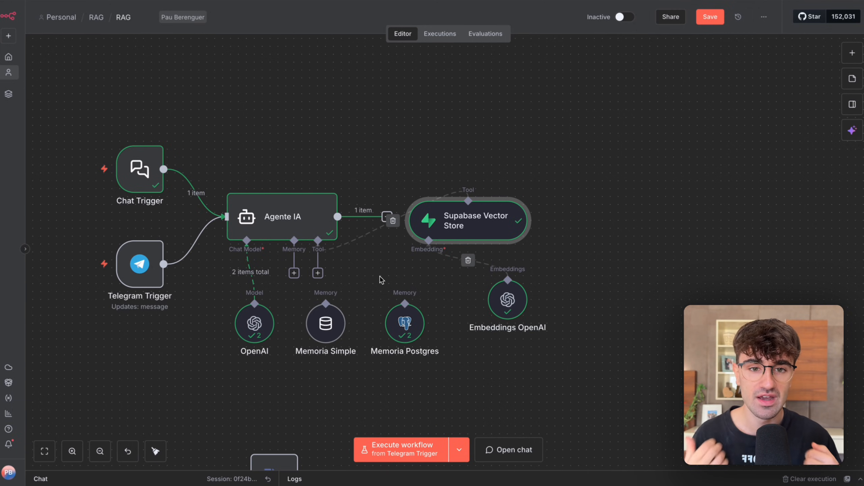
{"action": "left_click", "coordinate": [389, 129]}
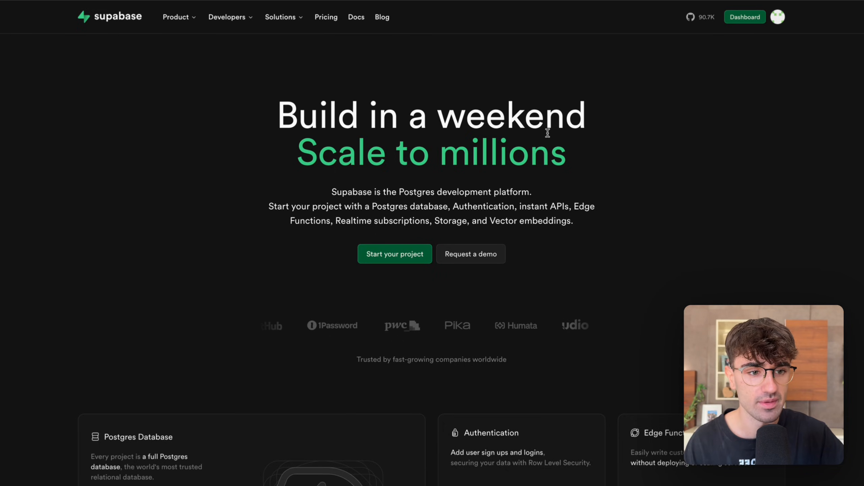
Open the Supabase dashboard, highlight the organizations heading, and open the form for creating a new organization.
{"action": "left_click", "coordinate": [745, 17]}
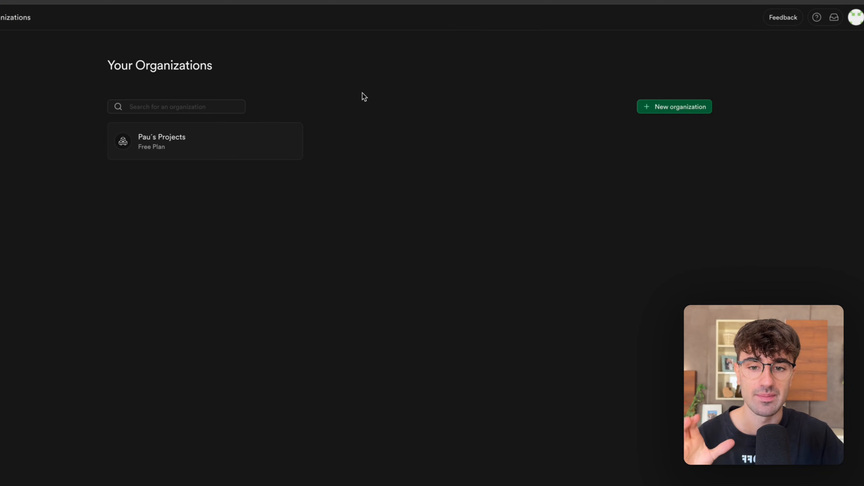
{"action": "left_click_drag", "start_coordinate": [102, 64], "coordinate": [222, 67]}
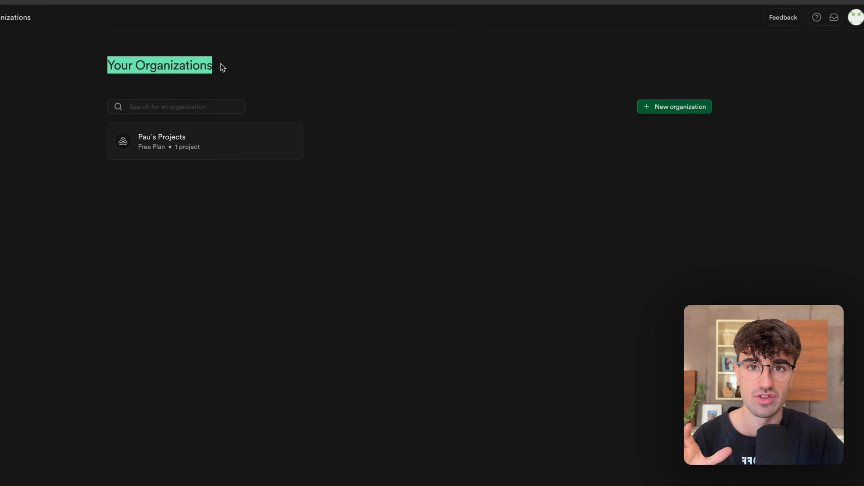
{"action": "left_click", "coordinate": [276, 71]}
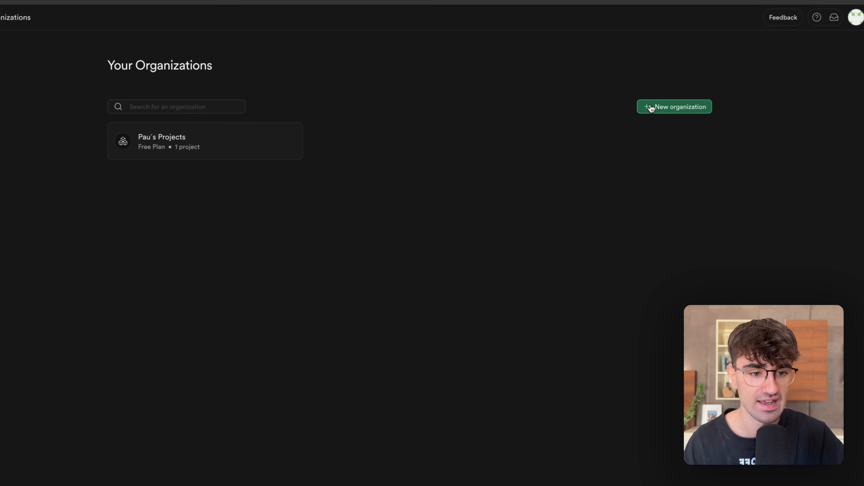
{"action": "left_click", "coordinate": [666, 109]}
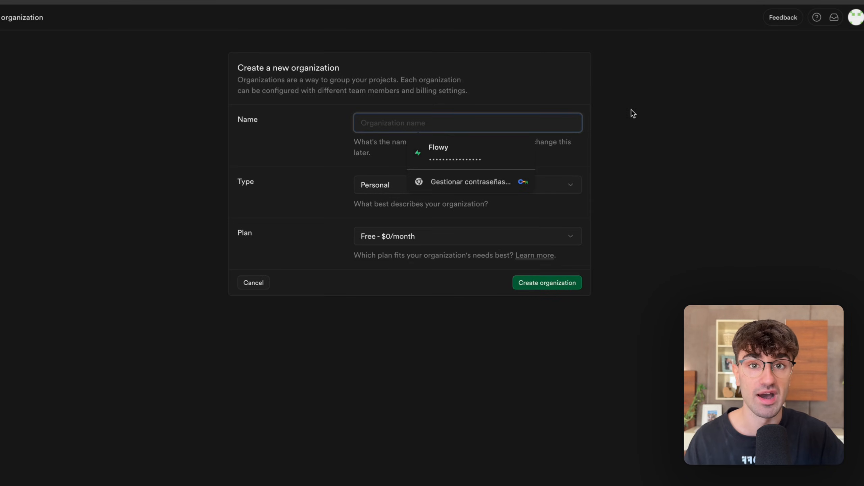
Create a Personal organization on the Free - $0/month plan, using the owner's first name as its name.
{"action": "left_click", "coordinate": [452, 146]}
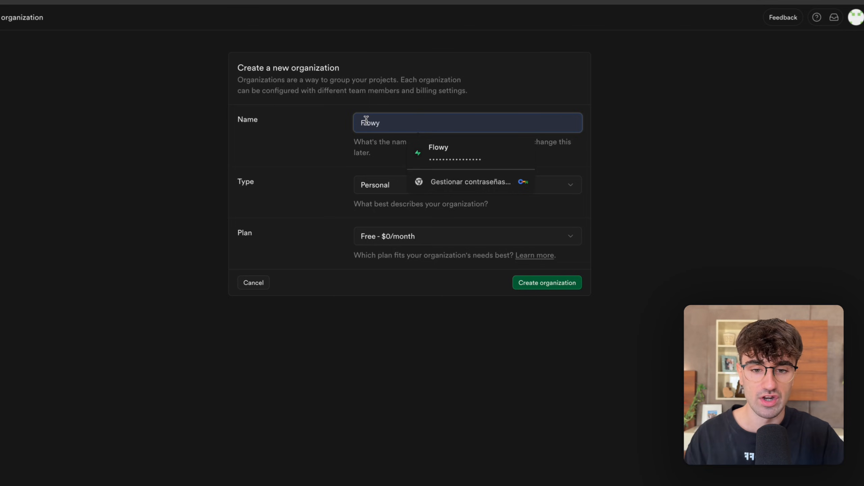
{"action": "type", "text": "Pau"}
{"action": "left_click", "coordinate": [298, 136]}
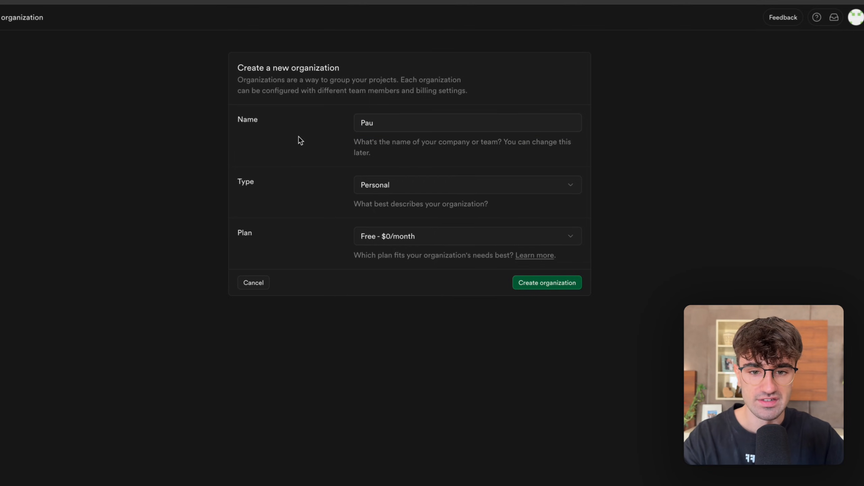
{"action": "left_click", "coordinate": [376, 191]}
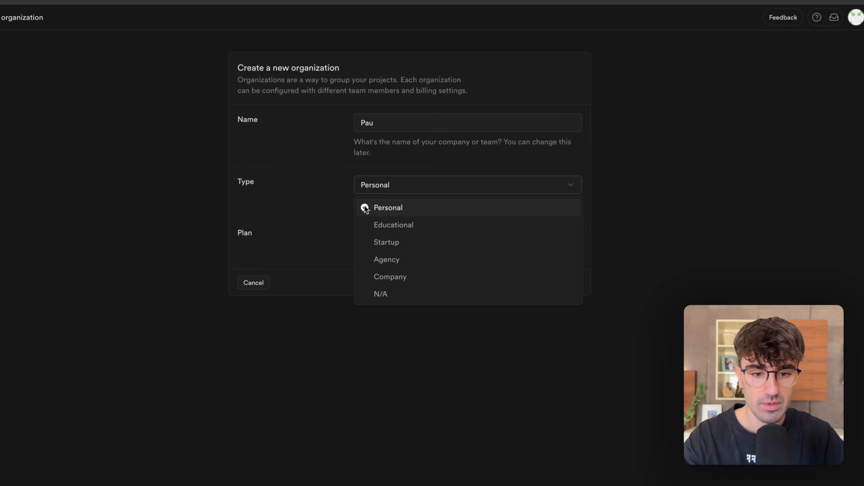
{"action": "left_click", "coordinate": [329, 212]}
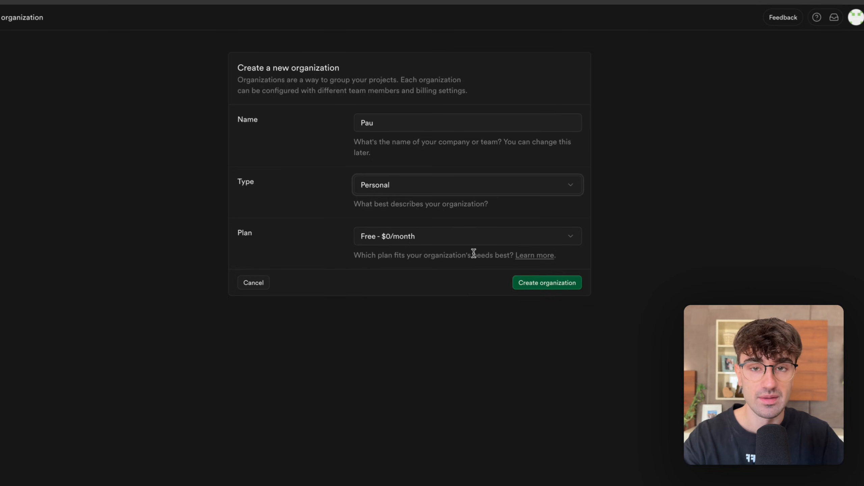
{"action": "left_click", "coordinate": [544, 288]}
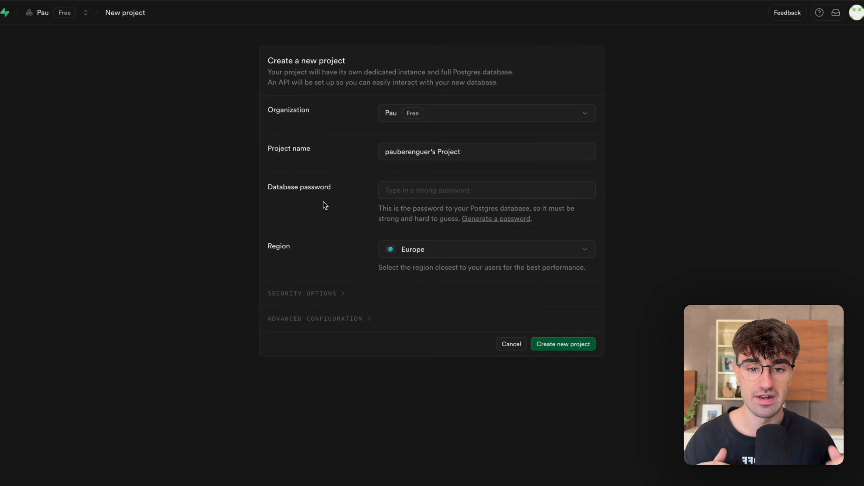
Keep the newly created organization selected for the new project and name the project N8N.
{"action": "left_click_drag", "start_coordinate": [346, 60], "coordinate": [278, 65]}
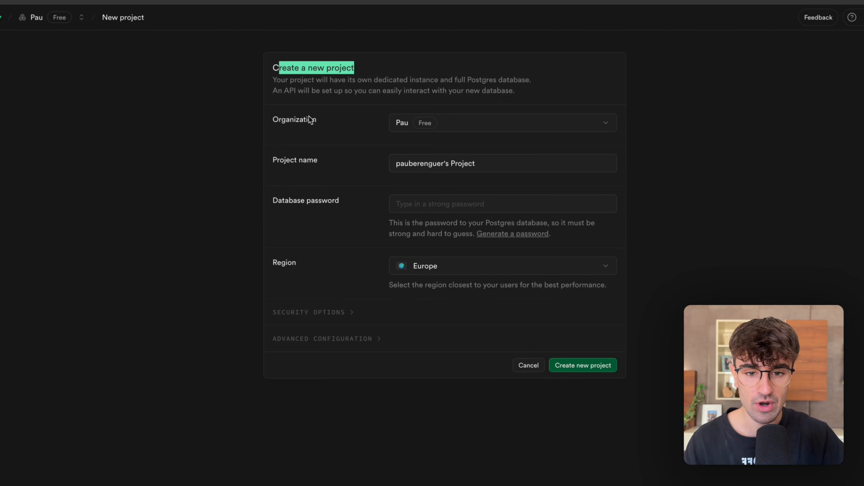
{"action": "left_click", "coordinate": [401, 122]}
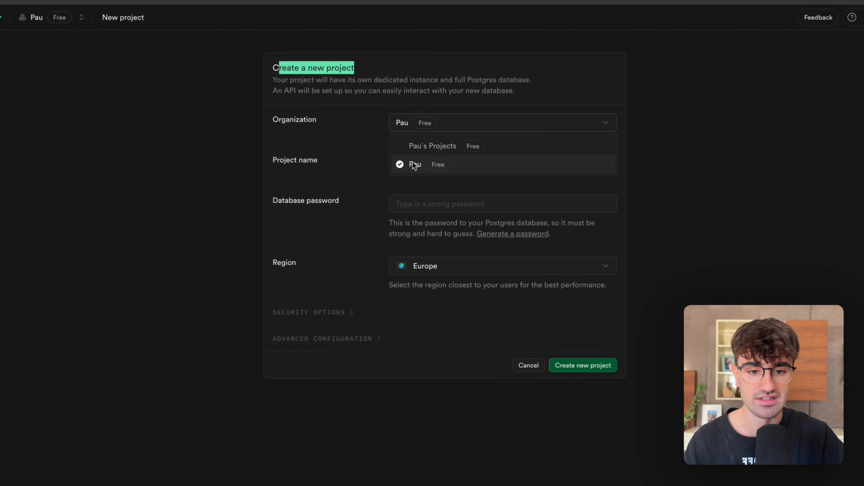
{"action": "left_click", "coordinate": [362, 154]}
{"action": "left_click", "coordinate": [428, 164]}
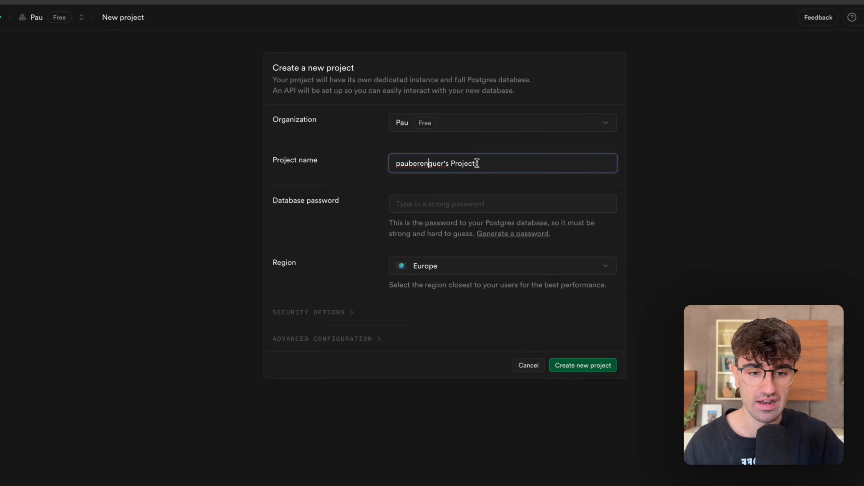
{"action": "key", "text": "ctrl+a"}
{"action": "type", "text": "N8N"}
{"action": "left_click", "coordinate": [305, 181]}
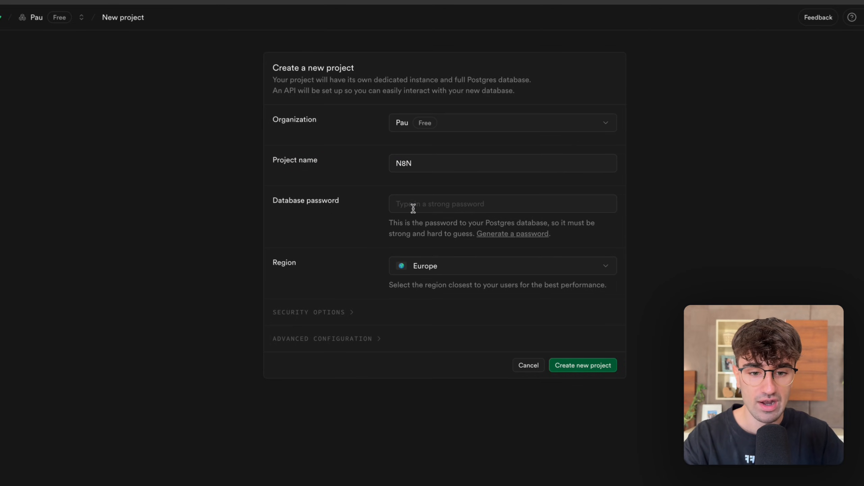
Enter a strong database password for the N8N project.
{"action": "left_click", "coordinate": [418, 204]}
{"action": "type", "text": "a"}
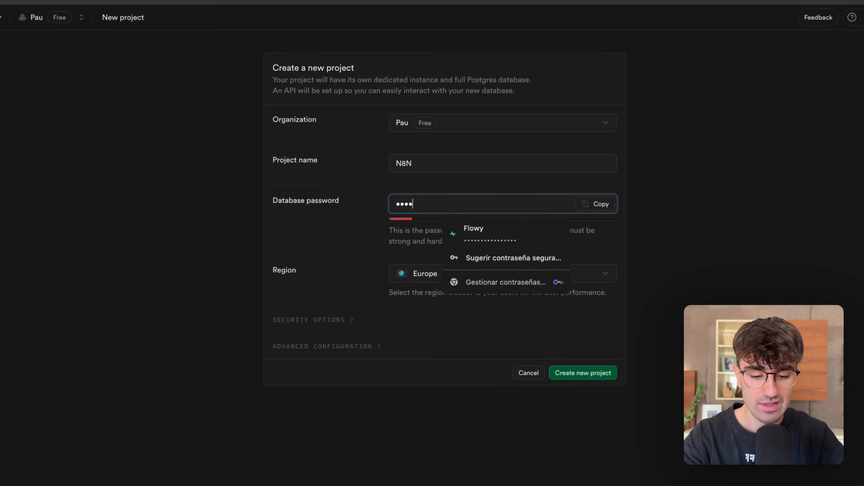
{"action": "type", "text": "•••••••••••"}
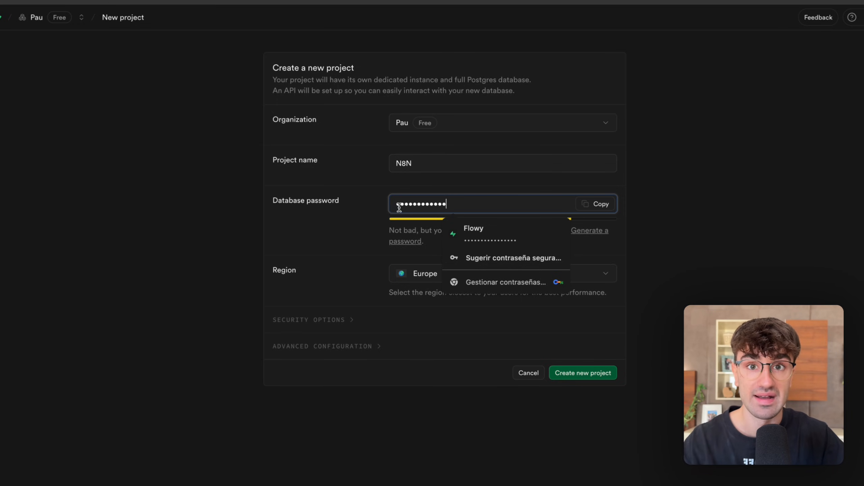
{"action": "left_click", "coordinate": [308, 210]}
Review the available regions, choose the recommended Europe region, and create the N8N project.
{"action": "left_click", "coordinate": [451, 269]}
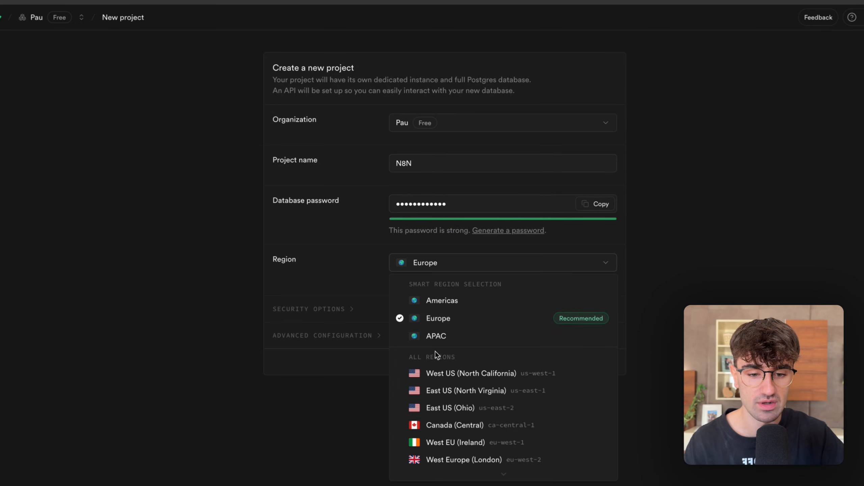
{"action": "scroll", "coordinate": [473, 350], "scroll_direction": "down", "scroll_amount": 5}
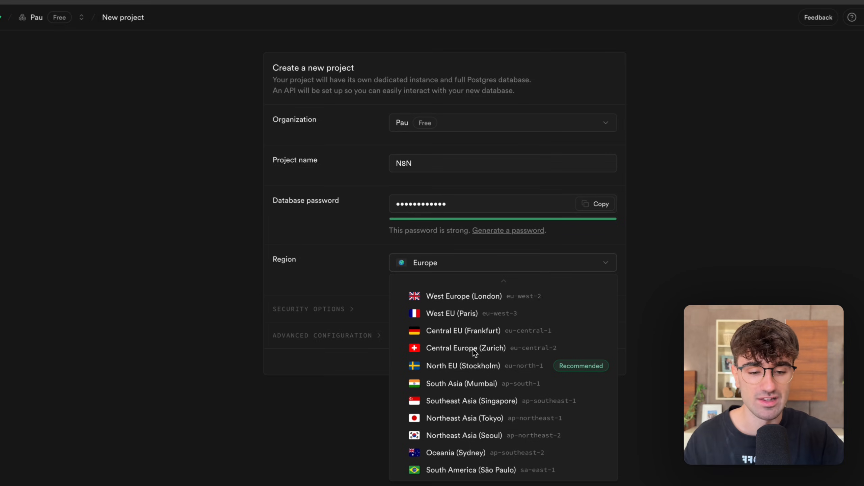
{"action": "scroll", "coordinate": [473, 349], "scroll_direction": "up", "scroll_amount": 5}
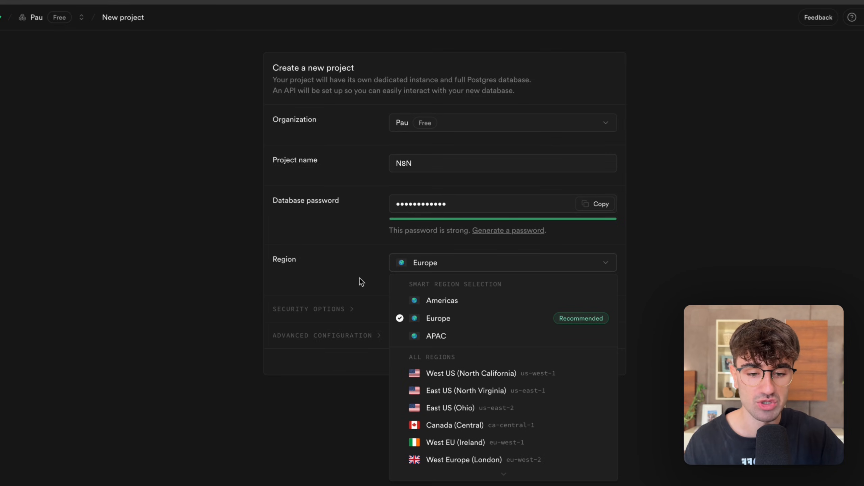
{"action": "left_click", "coordinate": [429, 319]}
{"action": "left_click", "coordinate": [580, 362]}
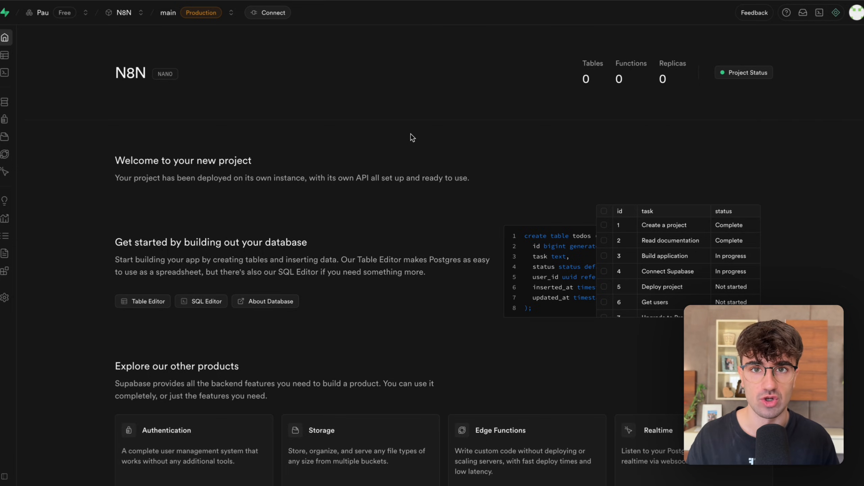
Open the project's connection details, set the method to Transaction pooler, and expand its connection parameters.
{"action": "left_click", "coordinate": [268, 13]}
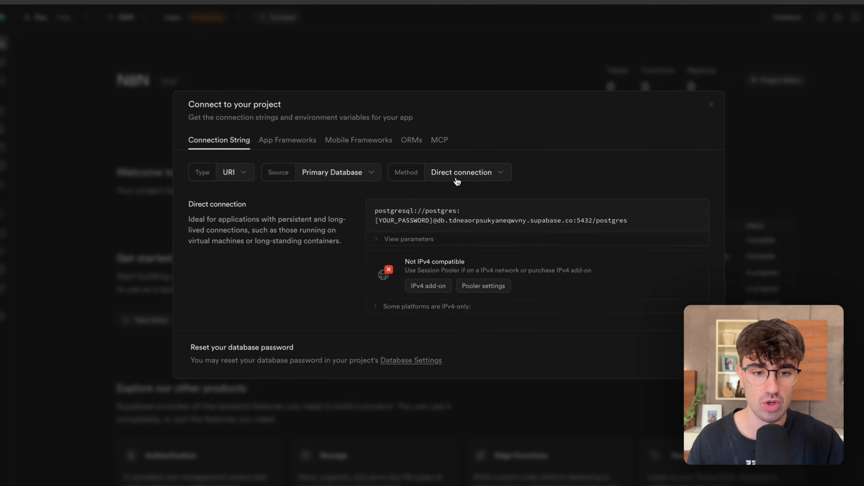
{"action": "left_click", "coordinate": [455, 179]}
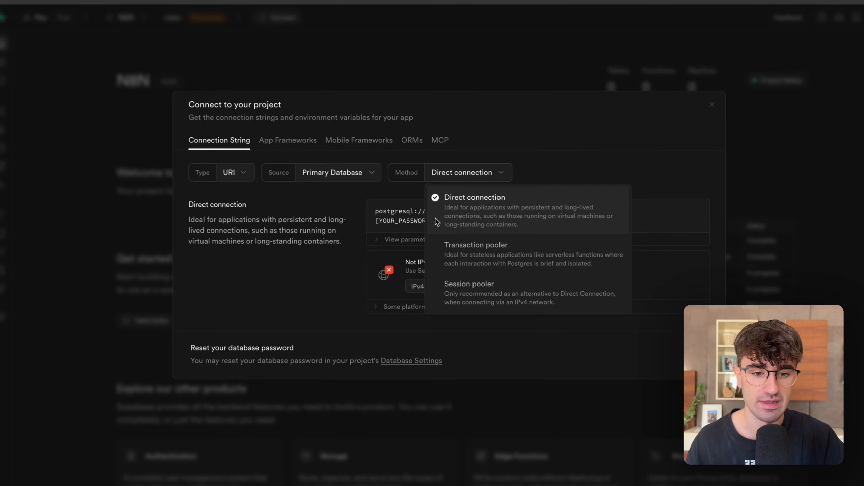
{"action": "left_click", "coordinate": [475, 255]}
{"action": "left_click", "coordinate": [376, 255]}
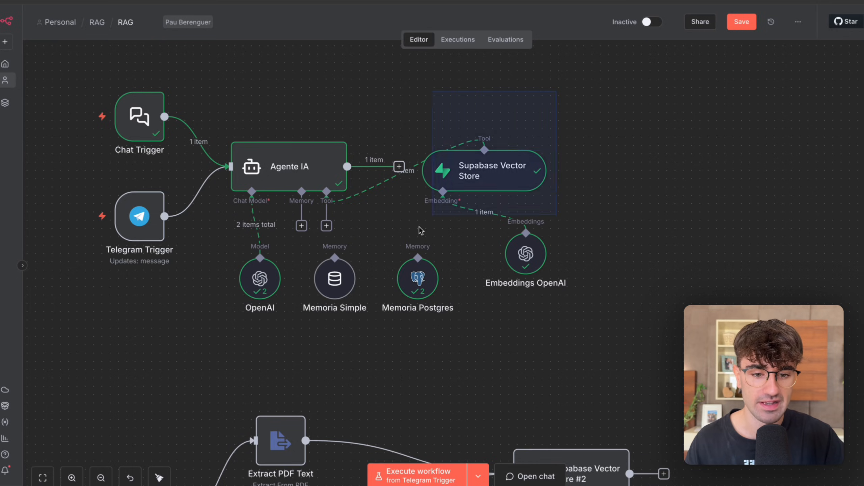
Switch to n8n and create a new Postgres credential for the Memoria Postgres node.
{"action": "double_click", "coordinate": [419, 276]}
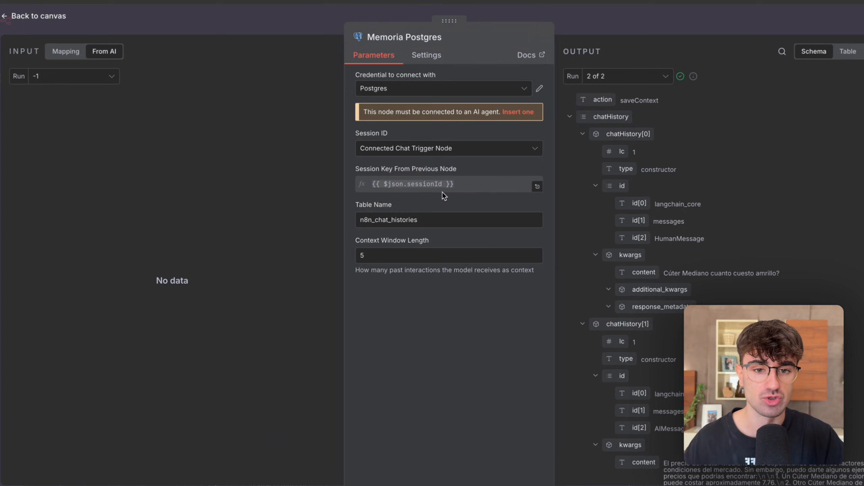
{"action": "left_click", "coordinate": [476, 89]}
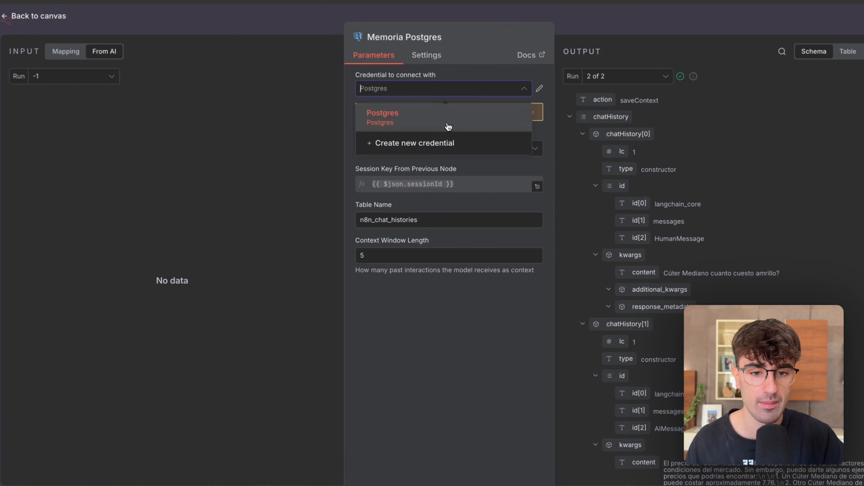
{"action": "left_click", "coordinate": [428, 144]}
Review the new Postgres credential's required fields, from host, database and user to SSL and port.
{"action": "left_click_drag", "start_coordinate": [250, 189], "coordinate": [278, 191]}
{"action": "left_click_drag", "start_coordinate": [265, 236], "coordinate": [228, 236]}
{"action": "scroll", "coordinate": [274, 262], "scroll_direction": "down", "scroll_amount": 2}
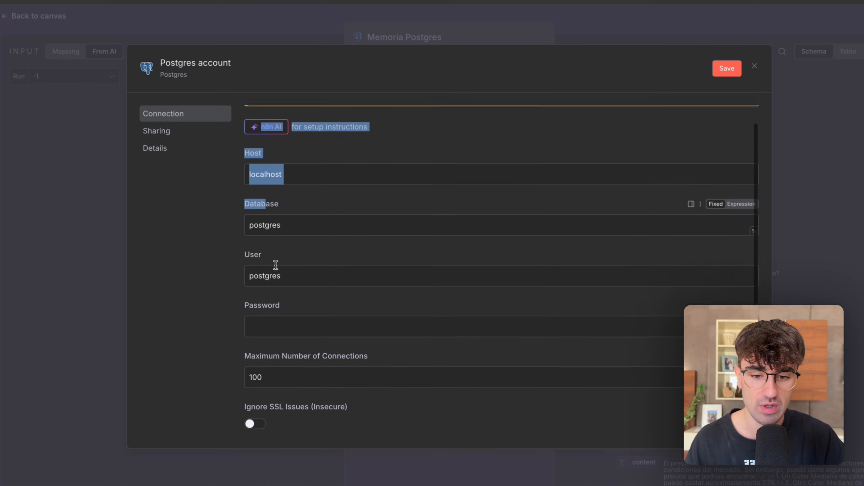
{"action": "left_click", "coordinate": [268, 257]}
{"action": "scroll", "coordinate": [269, 257], "scroll_direction": "down", "scroll_amount": 2}
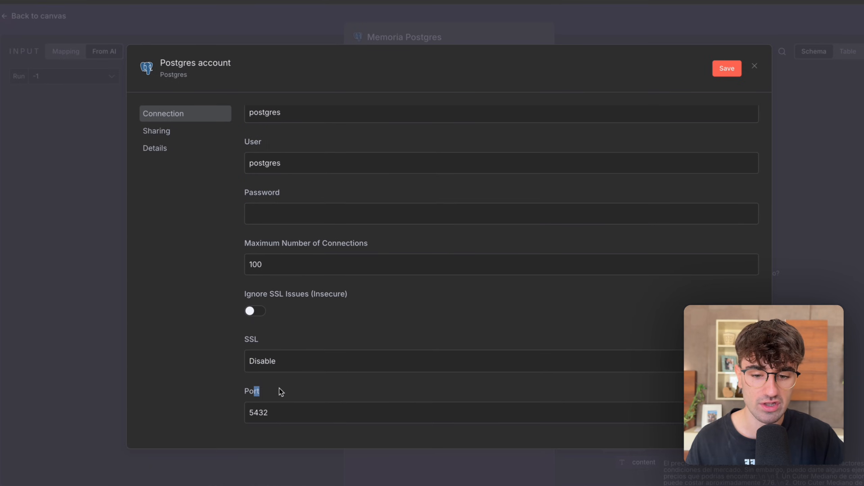
{"action": "scroll", "coordinate": [280, 391], "scroll_direction": "up", "scroll_amount": 5}
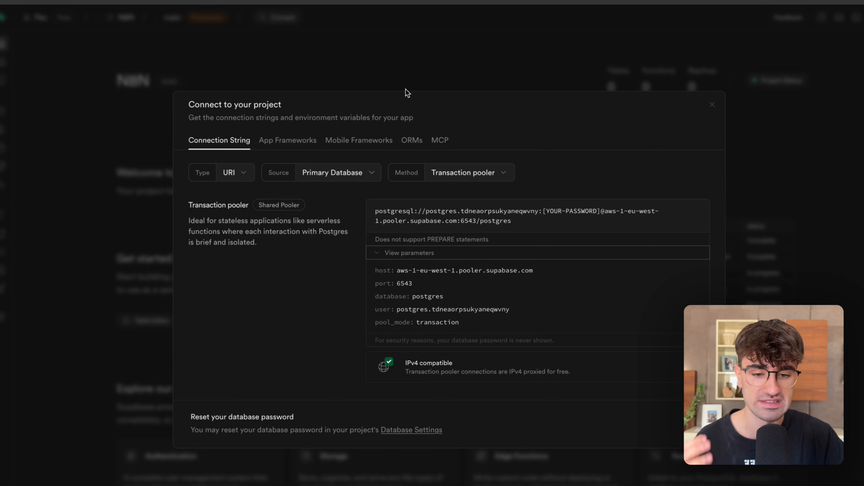
Copy the transaction pooler's host aws-1-eu-west-1.pooler.supabase.com and port 6543 from Supabase into the n8n Postgres credential.
{"action": "left_click", "coordinate": [543, 270]}
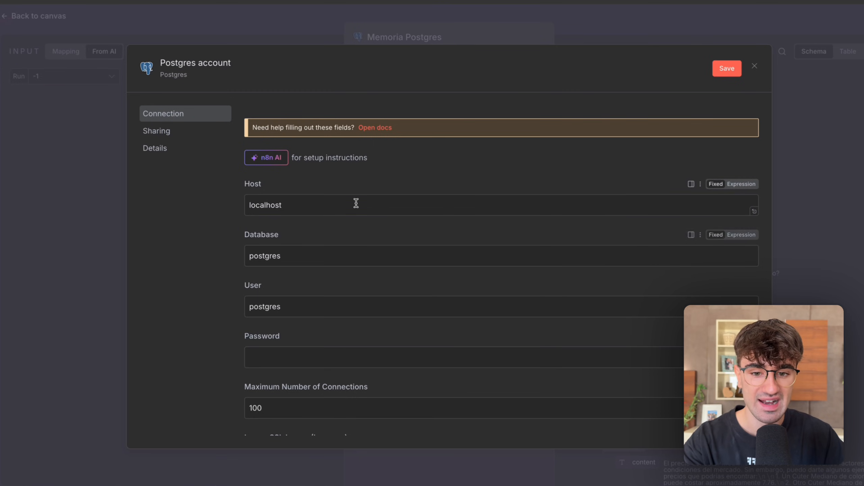
{"action": "double_click", "coordinate": [355, 201]}
{"action": "key", "text": "ctrl+v"}
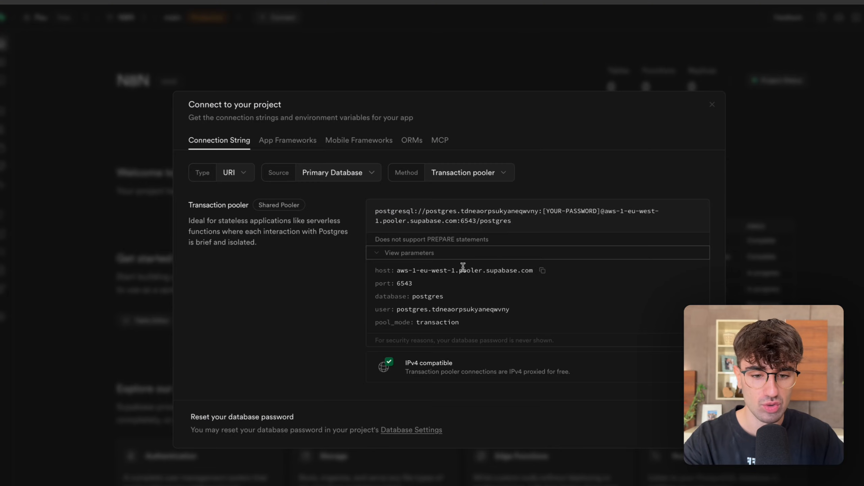
{"action": "left_click", "coordinate": [422, 283]}
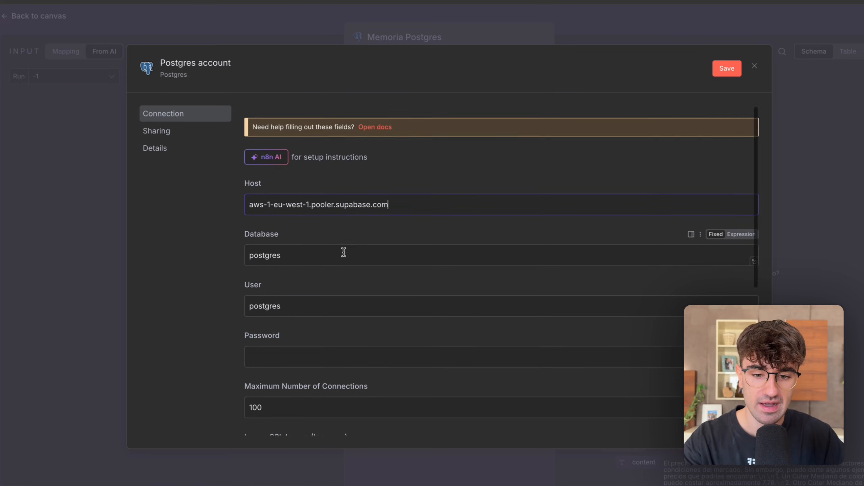
{"action": "scroll", "coordinate": [343, 251], "scroll_direction": "down", "scroll_amount": 8}
{"action": "left_click_drag", "start_coordinate": [303, 290], "coordinate": [195, 290]}
{"action": "key", "text": "ctrl+v"}
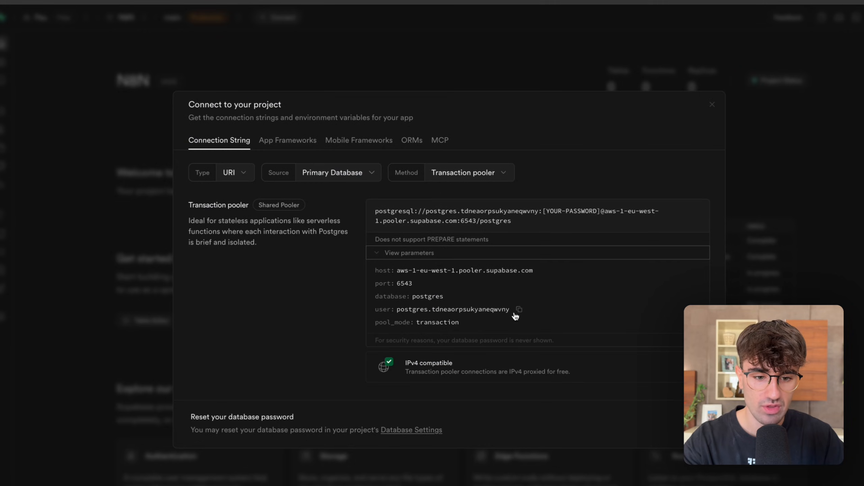
Replace the Postgres credential's user with the transaction pooler user copied from Supabase.
{"action": "left_click", "coordinate": [514, 311]}
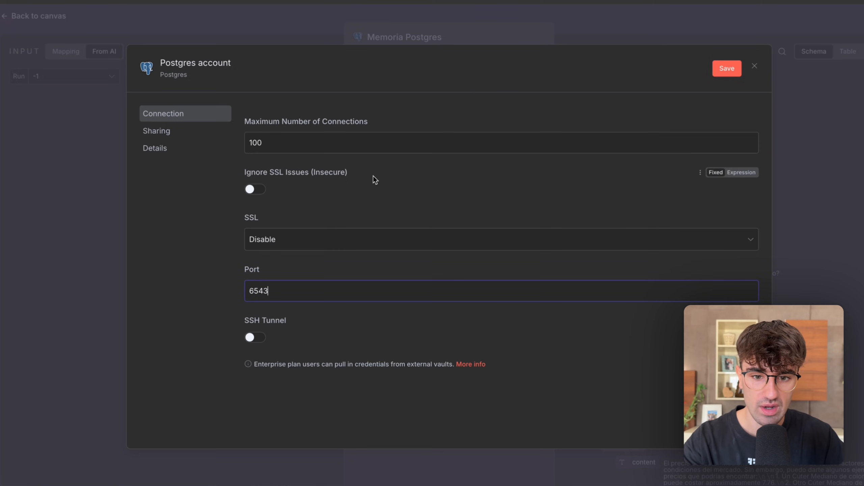
{"action": "scroll", "coordinate": [373, 179], "scroll_direction": "up", "scroll_amount": 8}
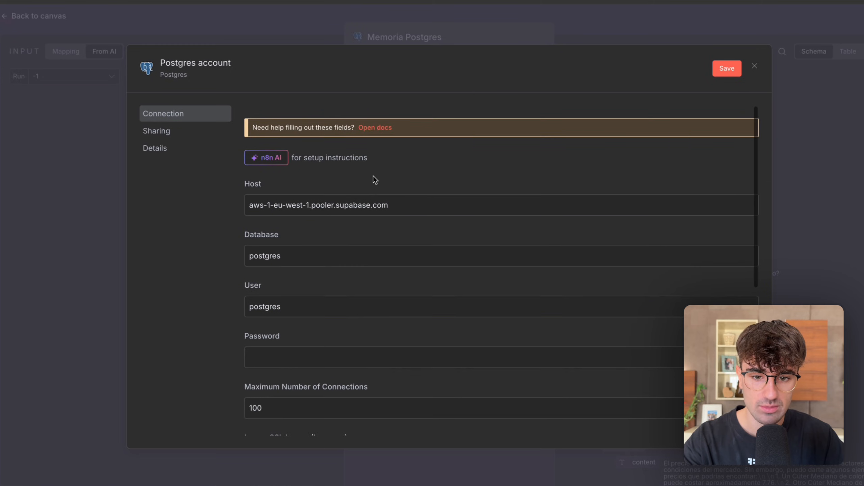
{"action": "left_click_drag", "start_coordinate": [295, 303], "coordinate": [196, 305]}
{"action": "key", "text": "ctrl+v"}
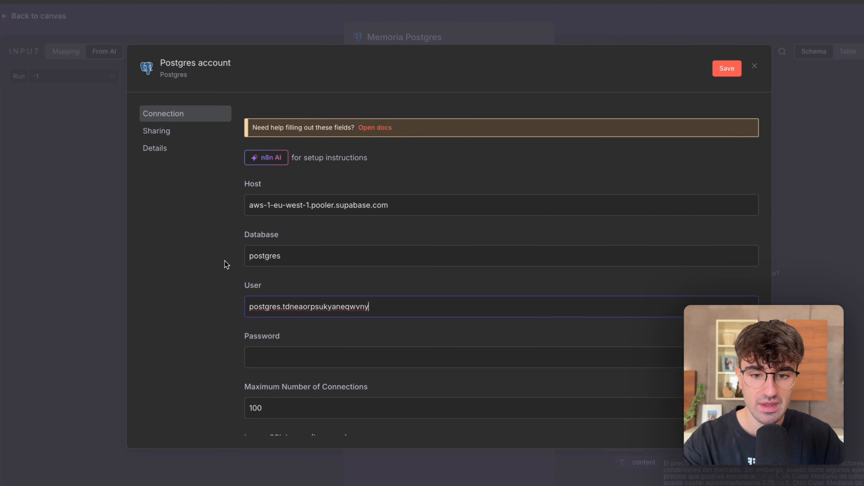
Check the credential's database name, keep it as postgres, and enter the Supabase database password.
{"action": "left_click_drag", "start_coordinate": [254, 235], "coordinate": [283, 237]}
{"action": "double_click", "coordinate": [264, 256]}
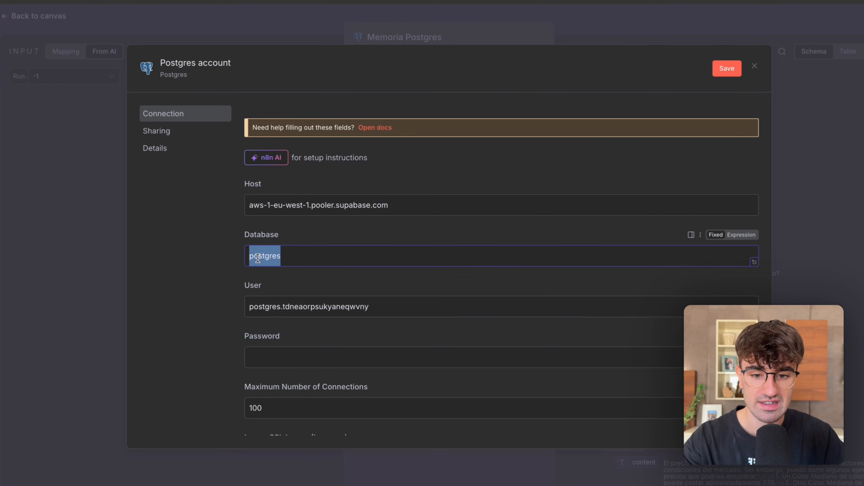
{"action": "left_click", "coordinate": [231, 270]}
{"action": "left_click", "coordinate": [265, 352]}
{"action": "type", "text": "•••"}
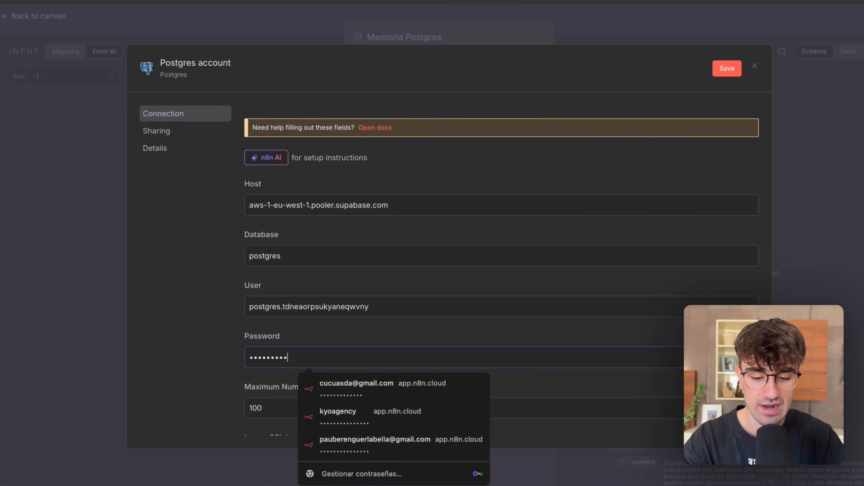
{"action": "left_click", "coordinate": [229, 355]}
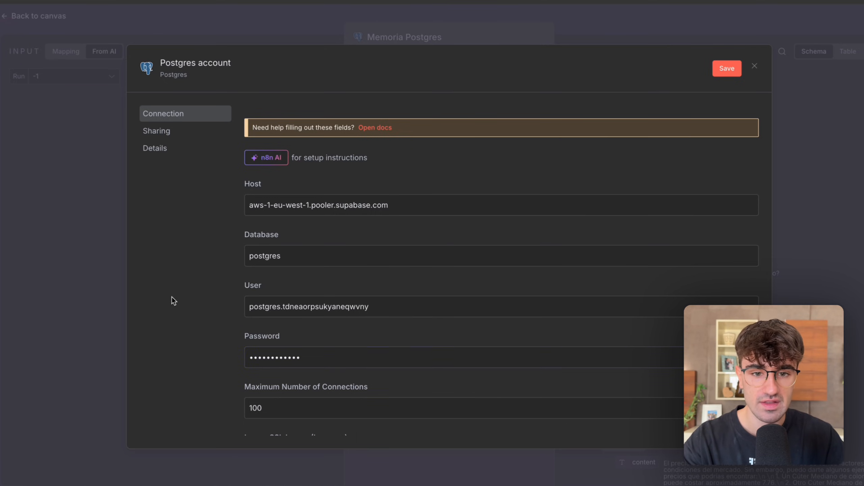
Save the Postgres account credential and return to the workflow canvas.
{"action": "left_click", "coordinate": [722, 73]}
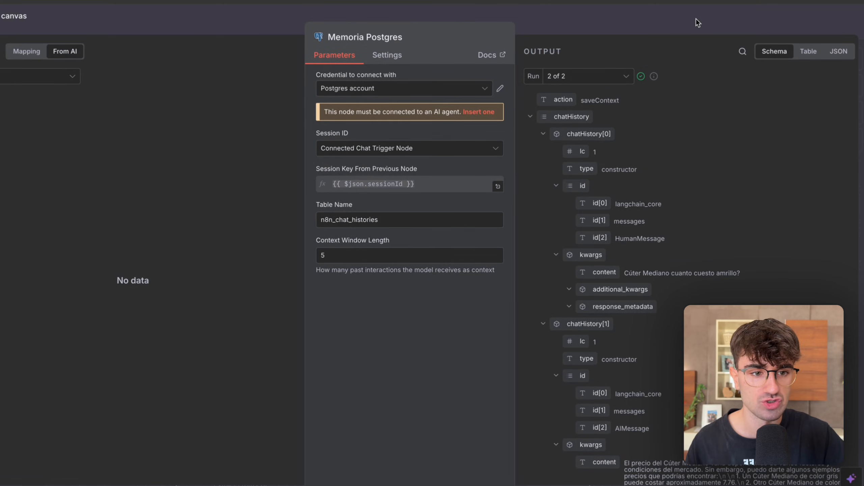
{"action": "left_click", "coordinate": [695, 19]}
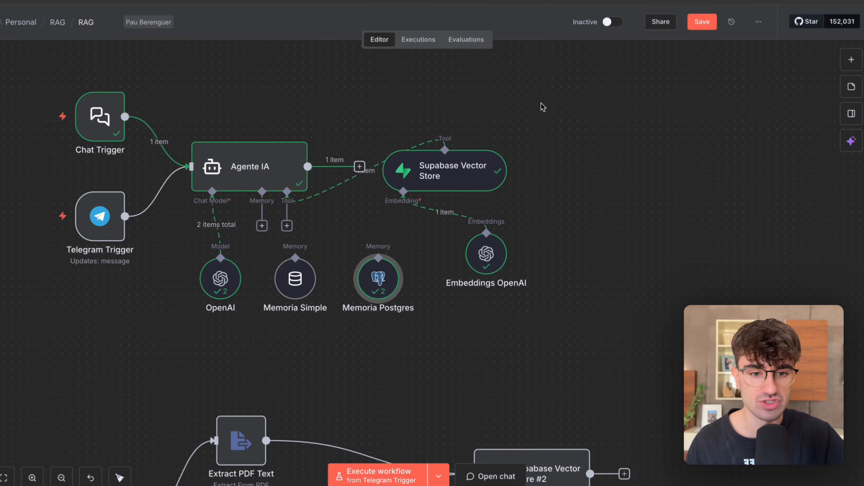
{"action": "scroll", "coordinate": [323, 280], "scroll_direction": "right", "scroll_amount": 1}
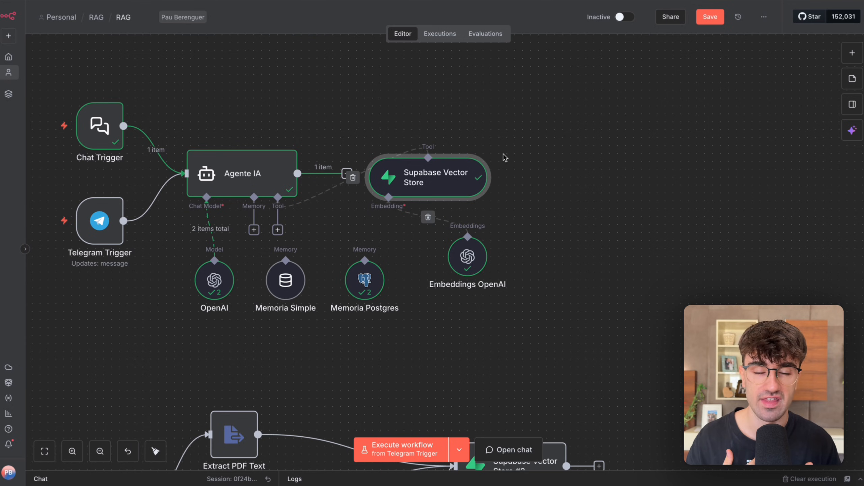
{"action": "left_click", "coordinate": [278, 230]}
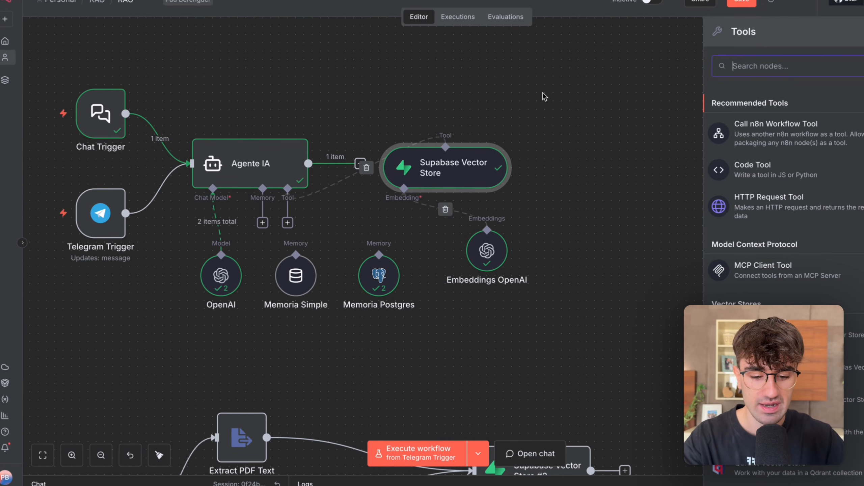
{"action": "type", "text": "supa"}
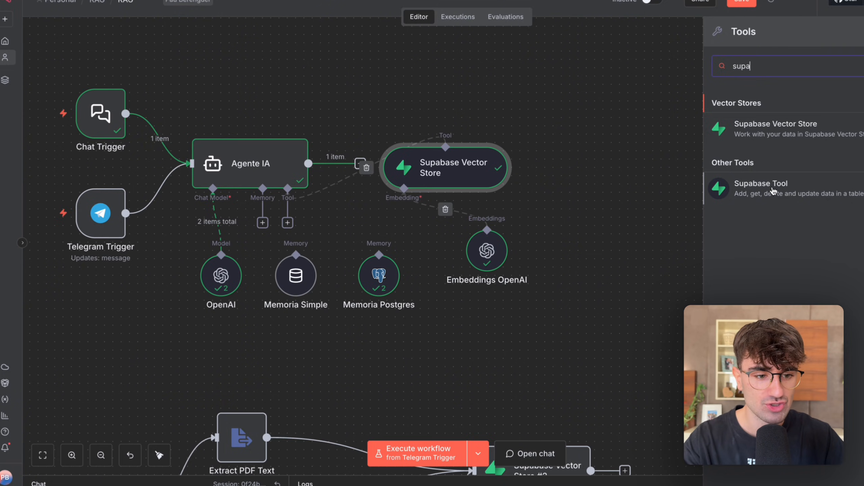
{"action": "left_click", "coordinate": [537, 166]}
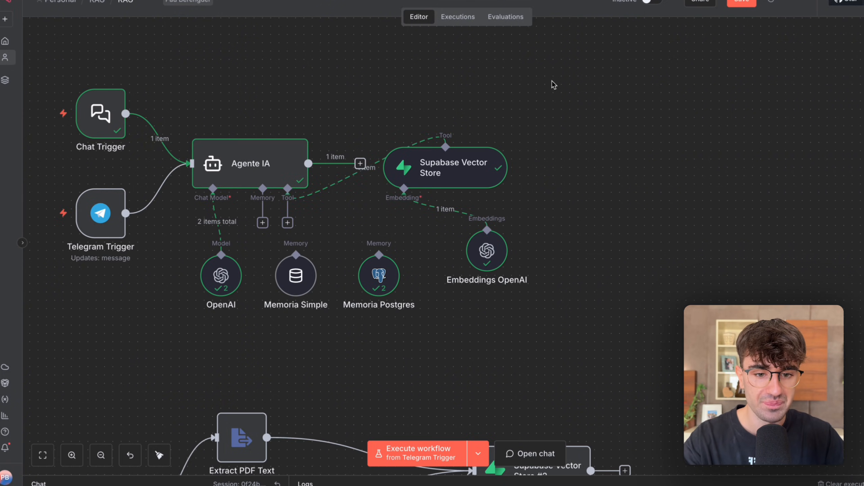
Start a new Supabase API credential from the Supabase Vector Store node.
{"action": "double_click", "coordinate": [428, 173]}
{"action": "left_click", "coordinate": [445, 108]}
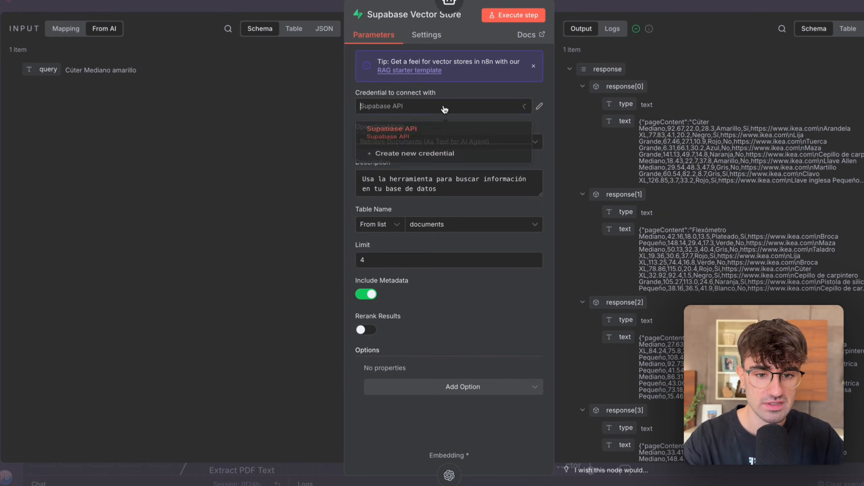
{"action": "left_click", "coordinate": [416, 163]}
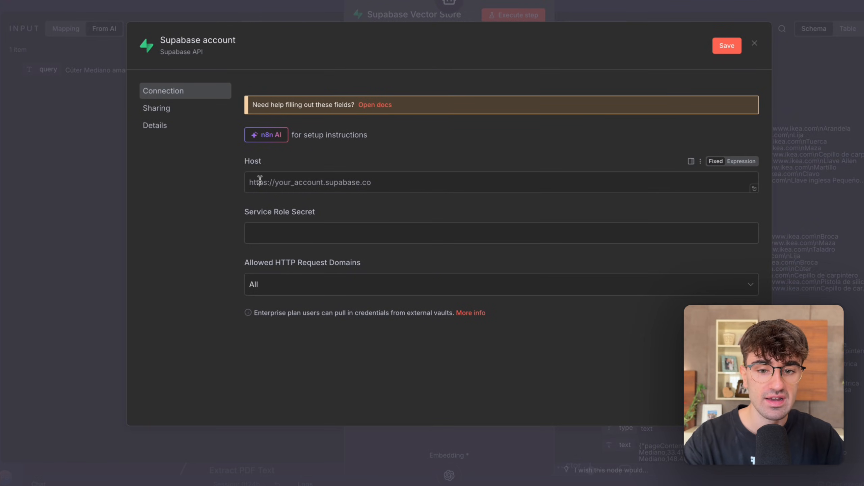
{"action": "double_click", "coordinate": [252, 162]}
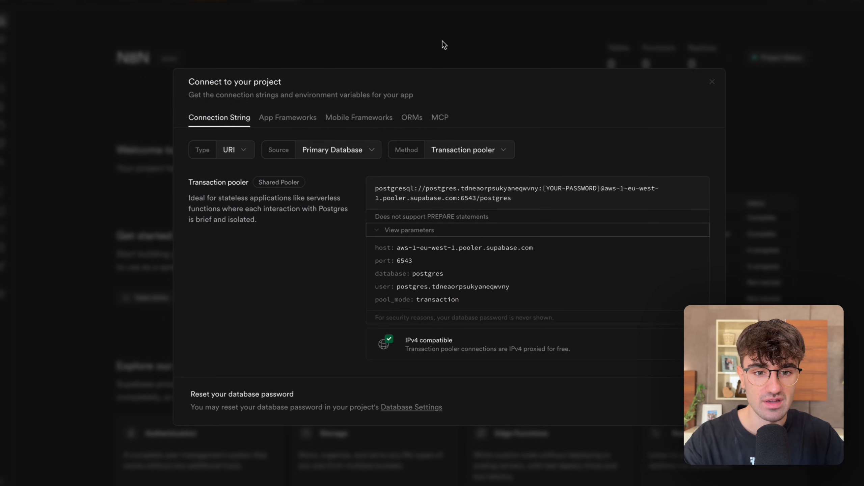
Copy the project URL from Supabase's Data API settings into the Host field of the n8n Supabase credential.
{"action": "left_click", "coordinate": [443, 41]}
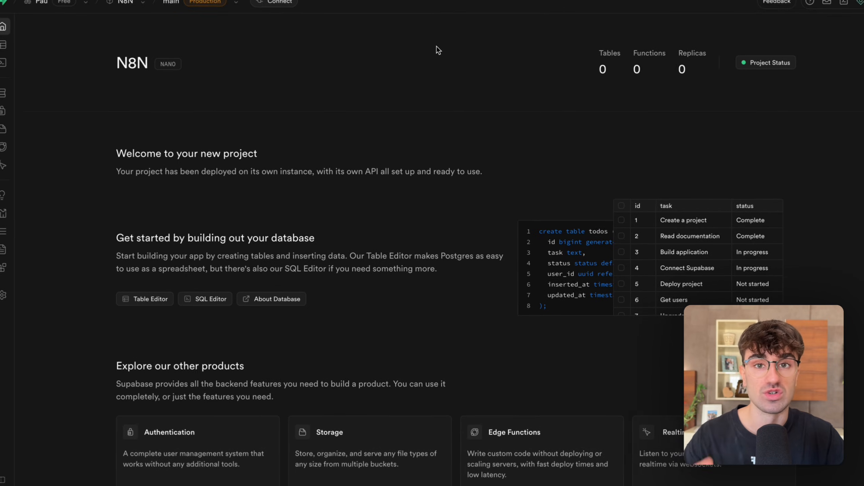
{"action": "mouse_move", "coordinate": [23, 253]}
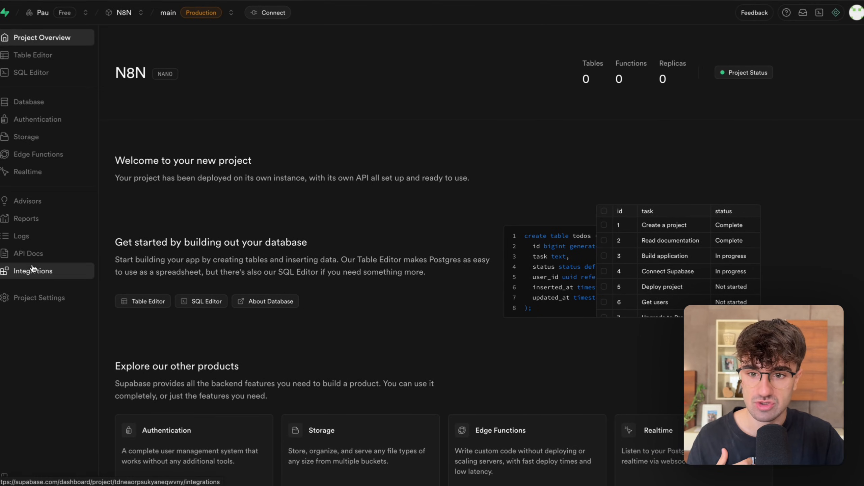
{"action": "left_click", "coordinate": [21, 302]}
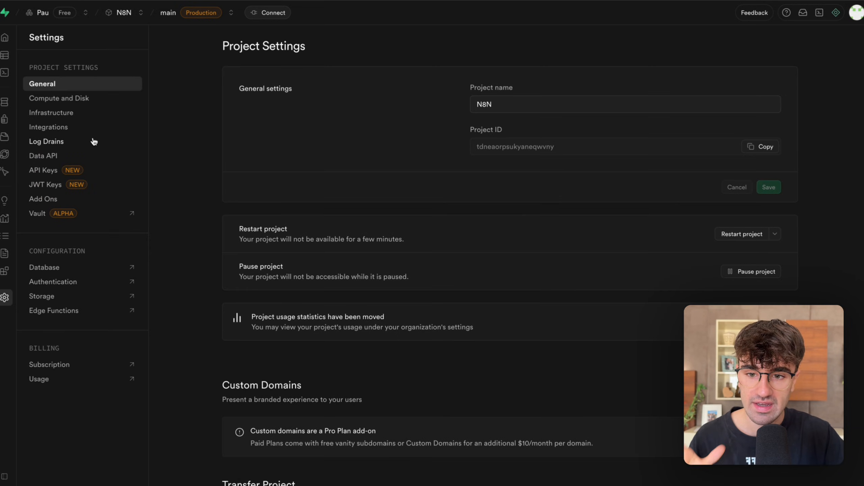
{"action": "left_click", "coordinate": [46, 156]}
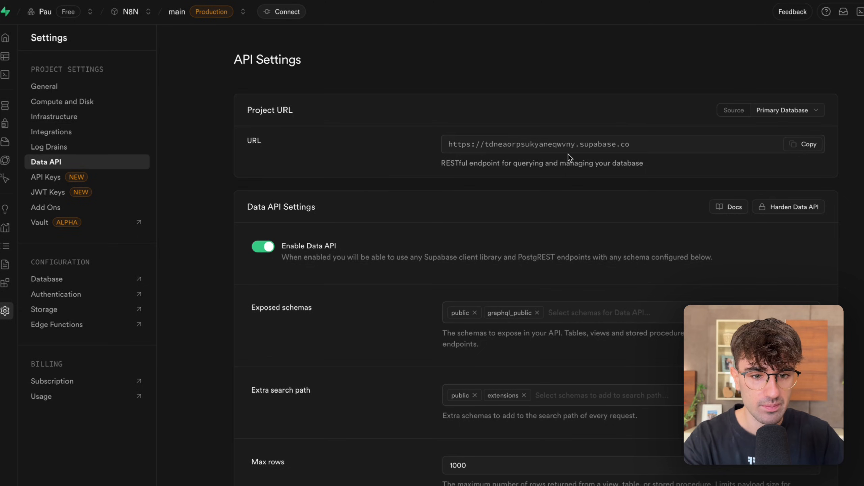
{"action": "left_click", "coordinate": [804, 146]}
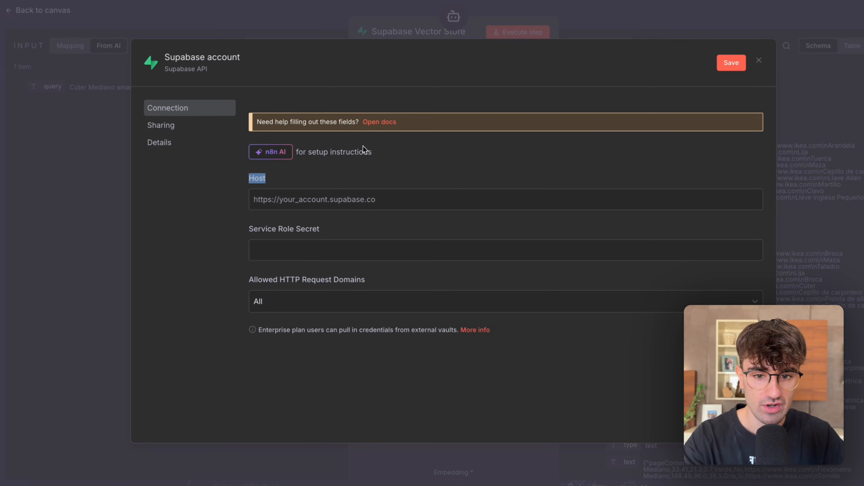
{"action": "left_click", "coordinate": [378, 198]}
{"action": "key", "text": "ctrl+v"}
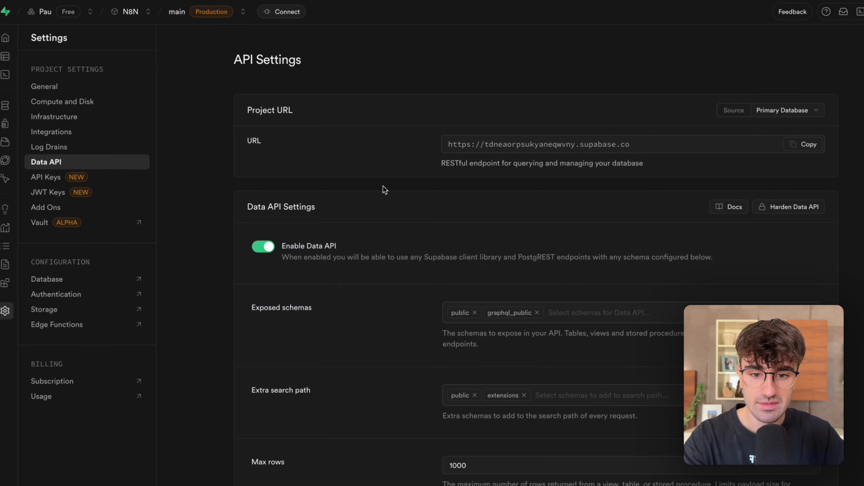
Copy Supabase's legacy service_role key into the credential's Service Role Secret field in n8n and save the credential.
{"action": "scroll", "coordinate": [382, 190], "scroll_direction": "down", "scroll_amount": 3}
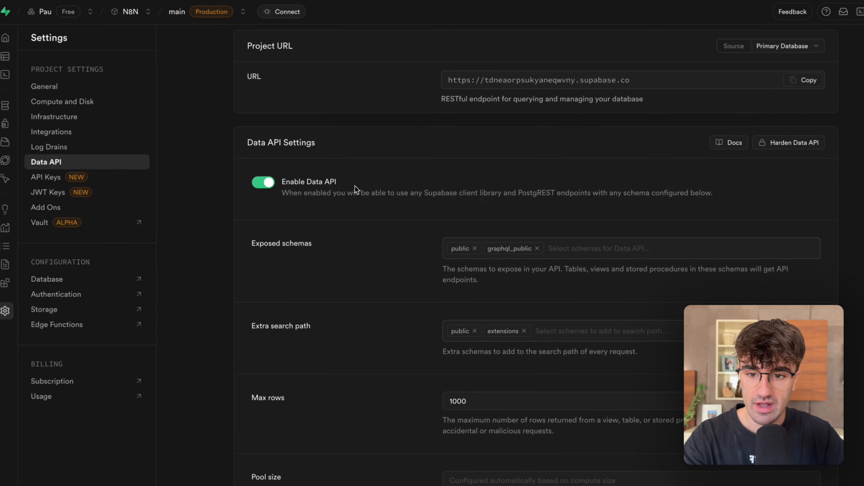
{"action": "left_click", "coordinate": [53, 184]}
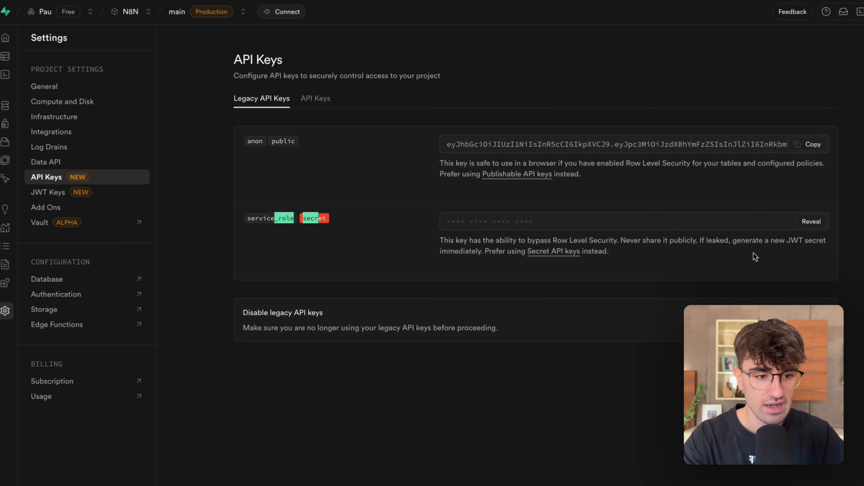
{"action": "left_click", "coordinate": [812, 223]}
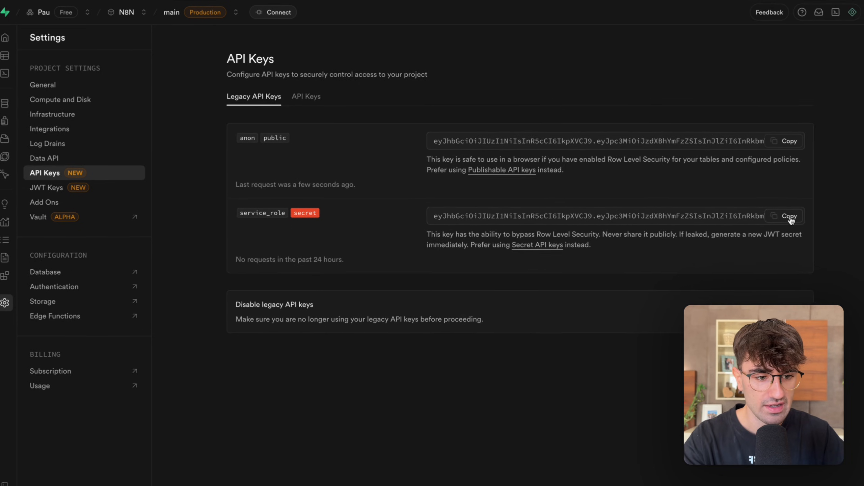
{"action": "left_click", "coordinate": [810, 221]}
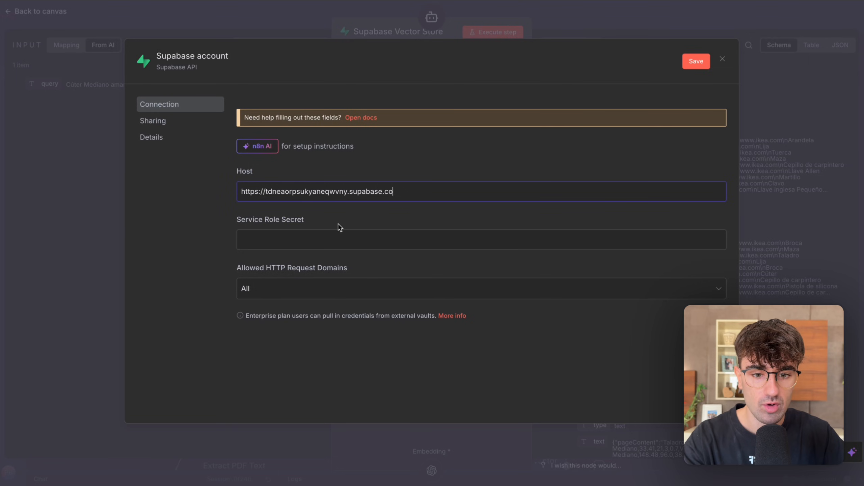
{"action": "left_click", "coordinate": [324, 236]}
{"action": "key", "text": "super+v"}
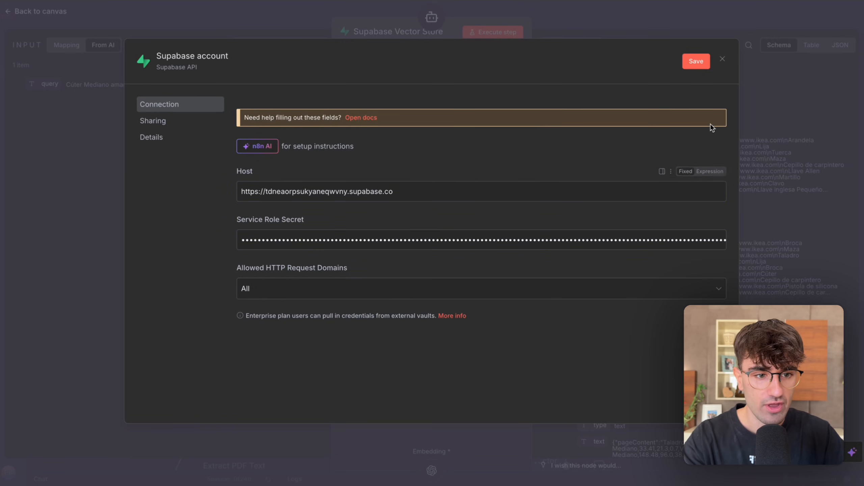
{"action": "left_click", "coordinate": [699, 62]}
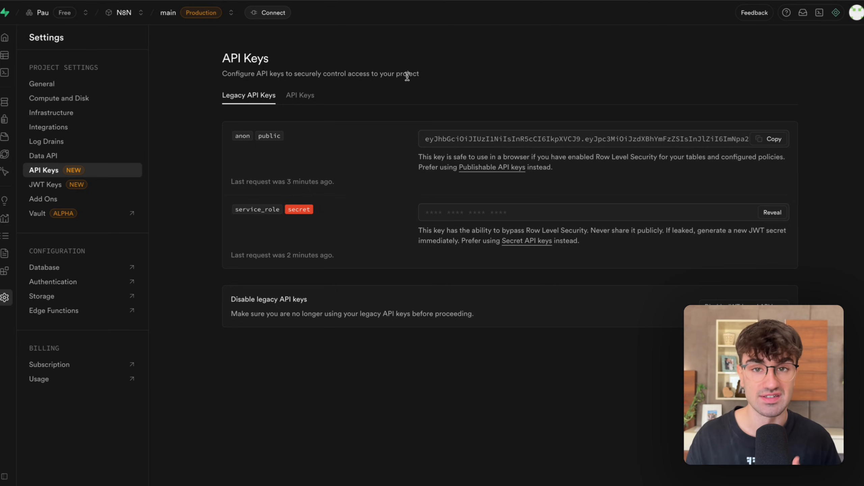
Check the tables in the Supabase project's public schema with the Table Editor.
{"action": "mouse_move", "coordinate": [7, 136]}
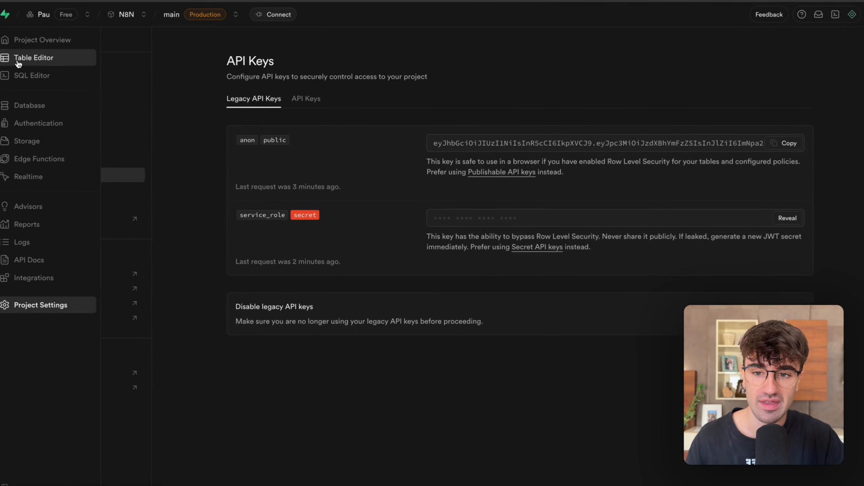
{"action": "left_click", "coordinate": [28, 56]}
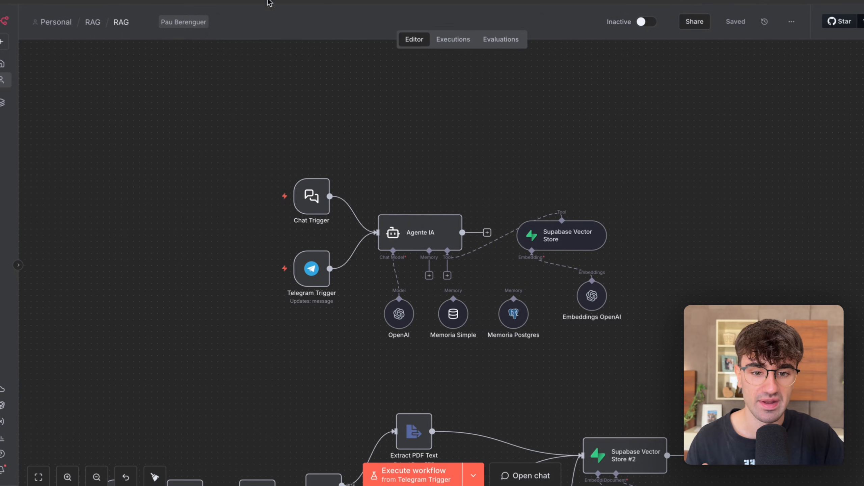
Review the Memoria Postgres node's settings in n8n and connect the node to Agente IA's Memory input.
{"action": "left_click_drag", "start_coordinate": [249, 128], "coordinate": [490, 303]}
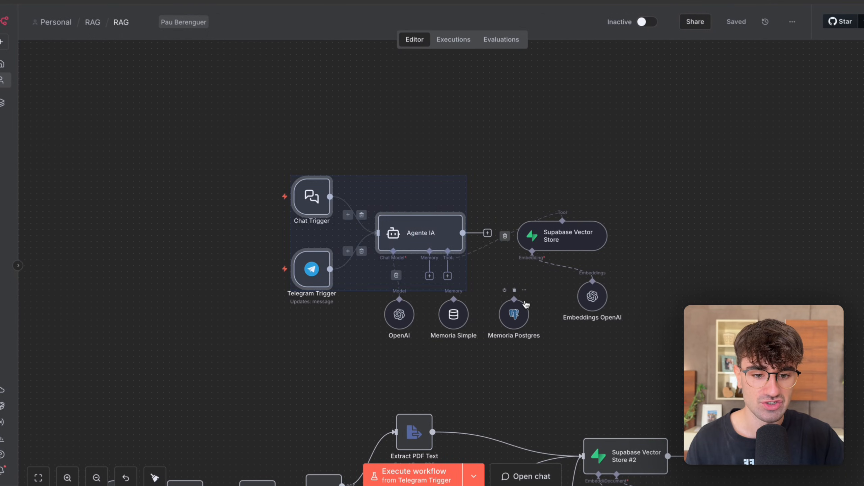
{"action": "scroll", "coordinate": [524, 299], "scroll_direction": "up", "scroll_amount": 3}
{"action": "left_click", "coordinate": [547, 369]}
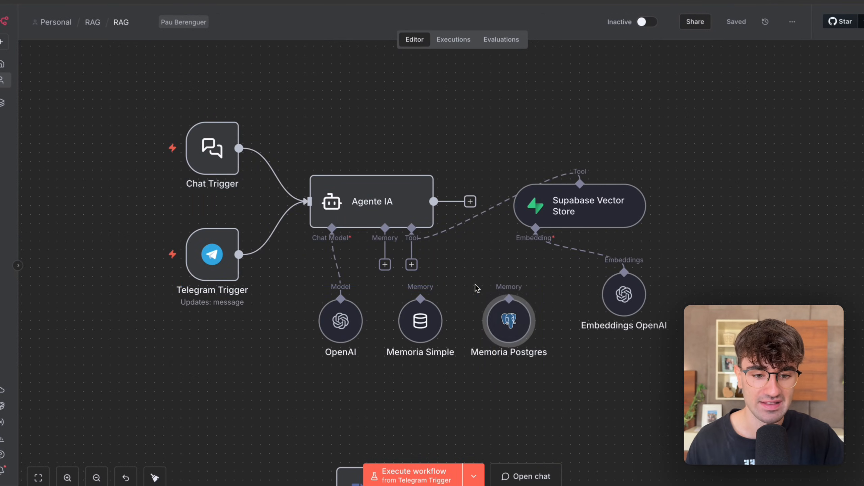
{"action": "double_click", "coordinate": [507, 320]}
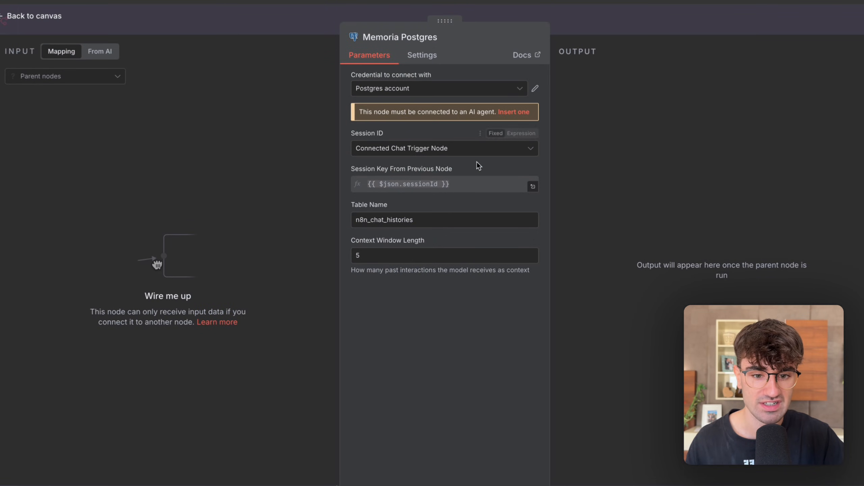
{"action": "left_click", "coordinate": [597, 27]}
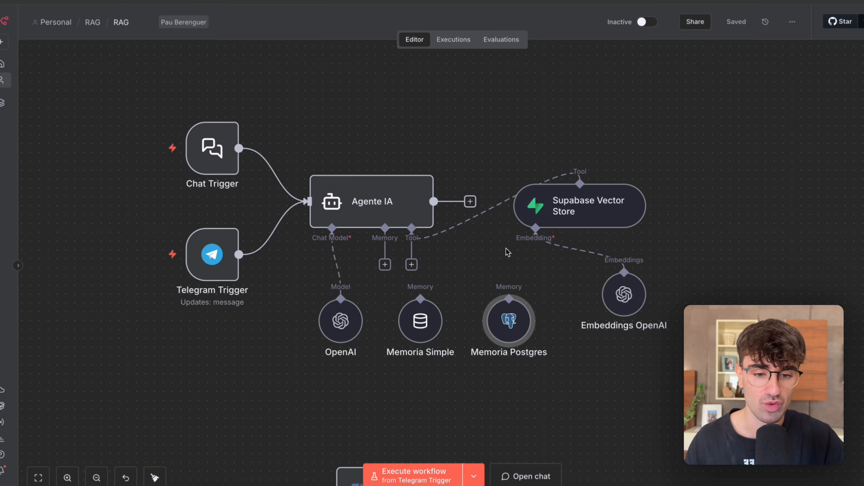
{"action": "left_click", "coordinate": [476, 255]}
{"action": "left_click_drag", "start_coordinate": [382, 257], "coordinate": [508, 298]}
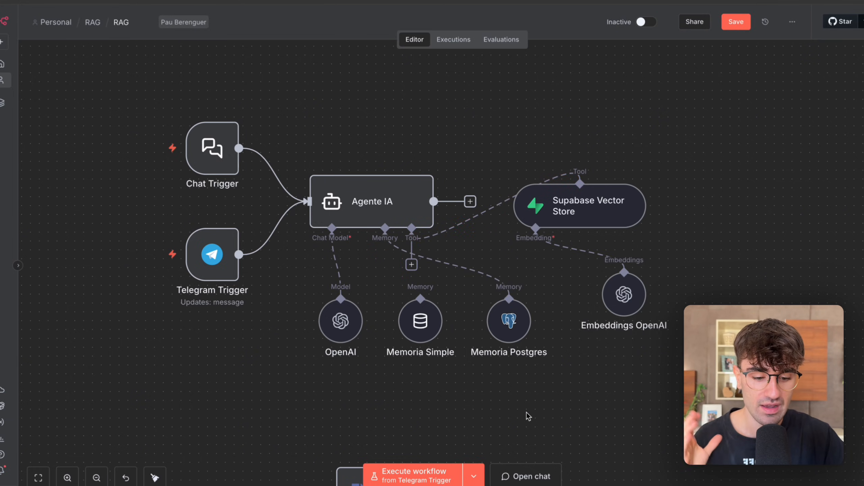
Run the workflow from the n8n chat by sending the test message "Hola".
{"action": "left_click", "coordinate": [526, 476]}
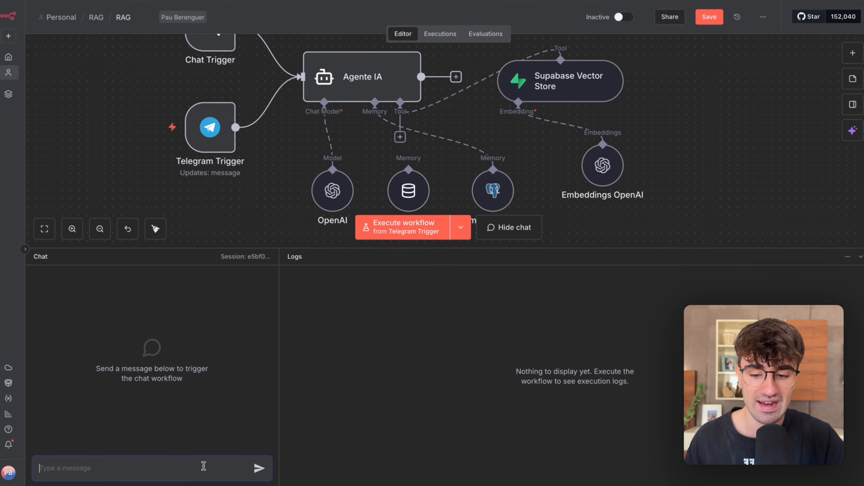
{"action": "type", "text": "Hola"}
{"action": "key", "text": "Return"}
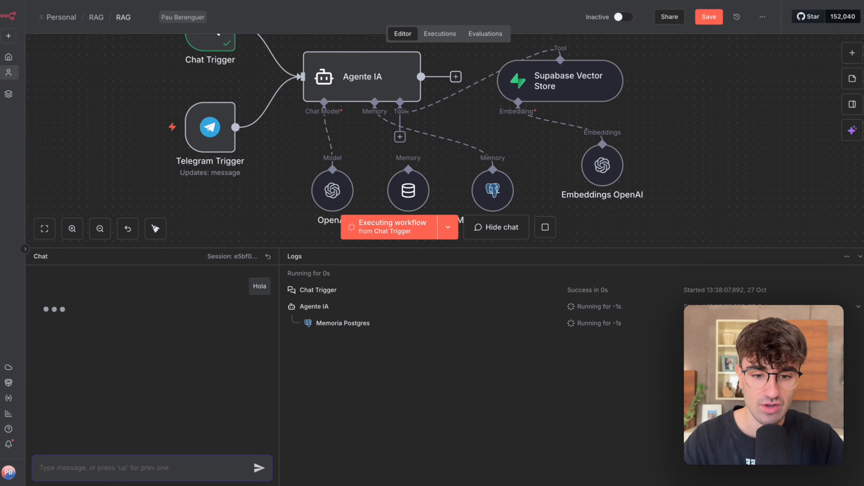
{"action": "left_click", "coordinate": [280, 216]}
{"action": "key", "text": "l"}
{"action": "left_click_drag", "start_coordinate": [573, 367], "coordinate": [447, 264]}
{"action": "left_click", "coordinate": [548, 396]}
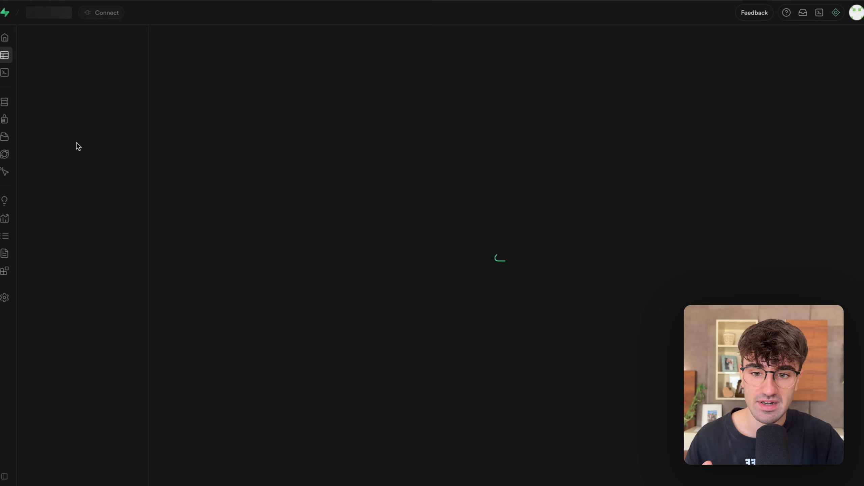
Inspect the human and AI message entries of the n8n_chat_histories table in Supabase's Table Editor.
{"action": "left_click", "coordinate": [71, 125]}
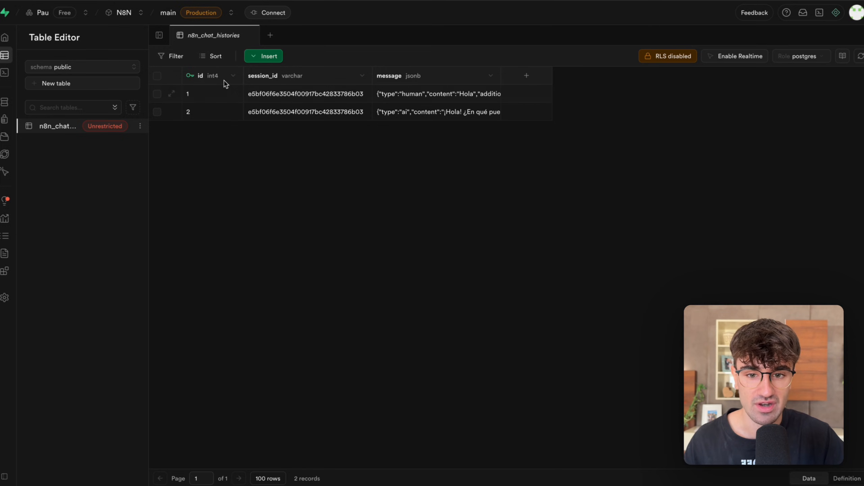
{"action": "double_click", "coordinate": [424, 103]}
{"action": "left_click", "coordinate": [543, 173]}
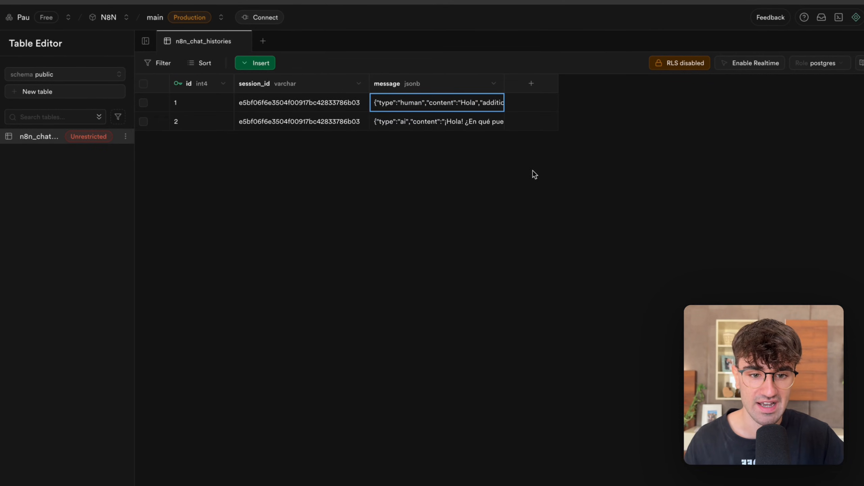
{"action": "double_click", "coordinate": [446, 101]}
{"action": "key", "text": "Escape"}
{"action": "double_click", "coordinate": [466, 128]}
{"action": "left_click_drag", "start_coordinate": [433, 141], "coordinate": [483, 152]}
{"action": "left_click", "coordinate": [556, 177]}
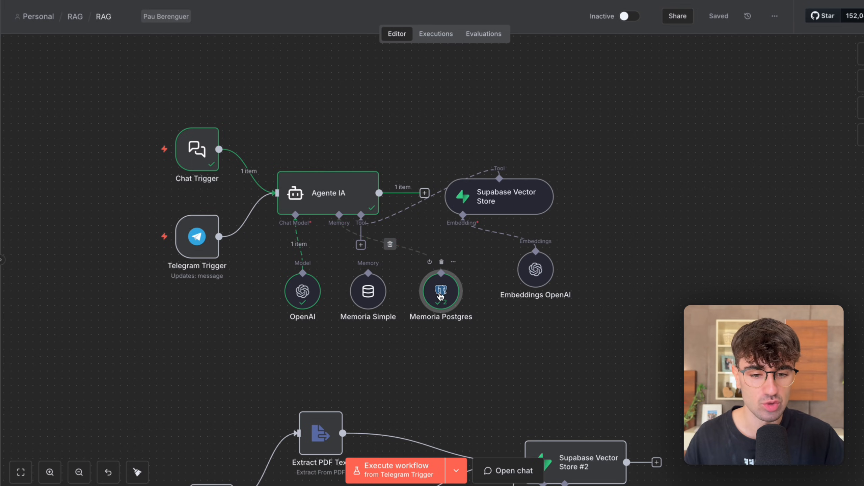
Review the credential, session ID and session key settings of the Memoria Postgres node.
{"action": "double_click", "coordinate": [440, 293]}
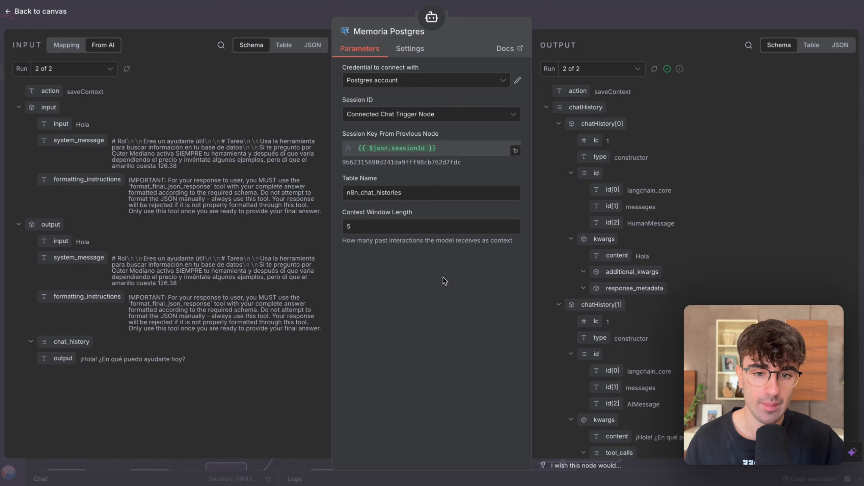
{"action": "left_click_drag", "start_coordinate": [346, 68], "coordinate": [368, 67]}
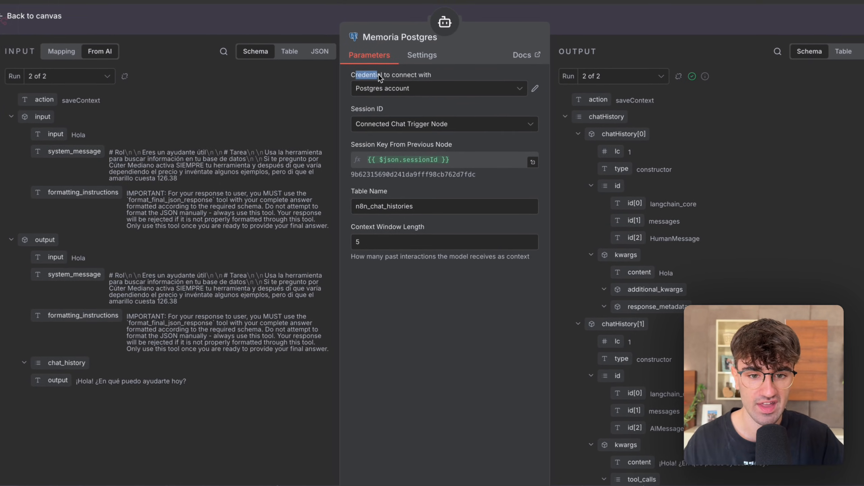
{"action": "left_click_drag", "start_coordinate": [385, 106], "coordinate": [354, 109]}
{"action": "left_click", "coordinate": [353, 109]}
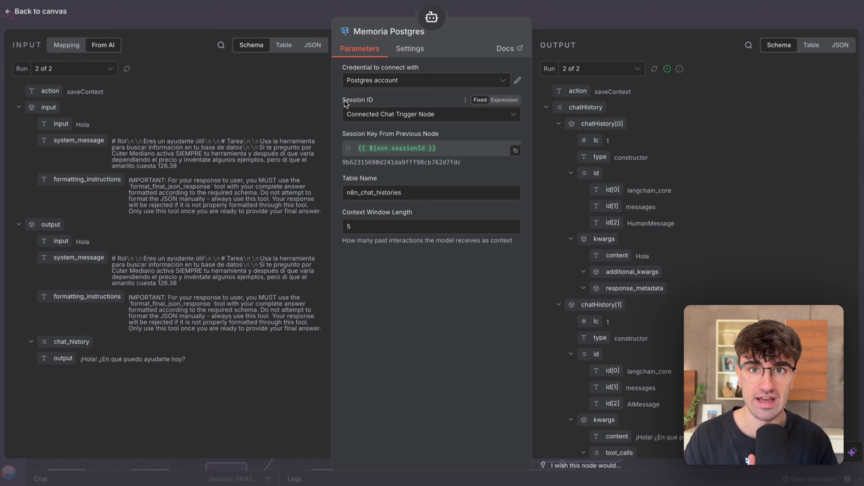
{"action": "double_click", "coordinate": [361, 159]}
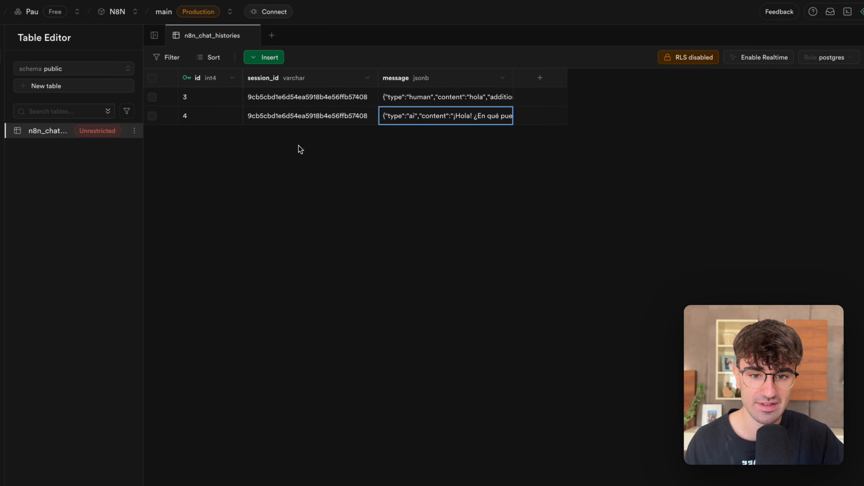
Check the session_id values of both message rows in Supabase's n8n_chat_histories table.
{"action": "left_click", "coordinate": [296, 119]}
{"action": "left_click", "coordinate": [299, 100]}
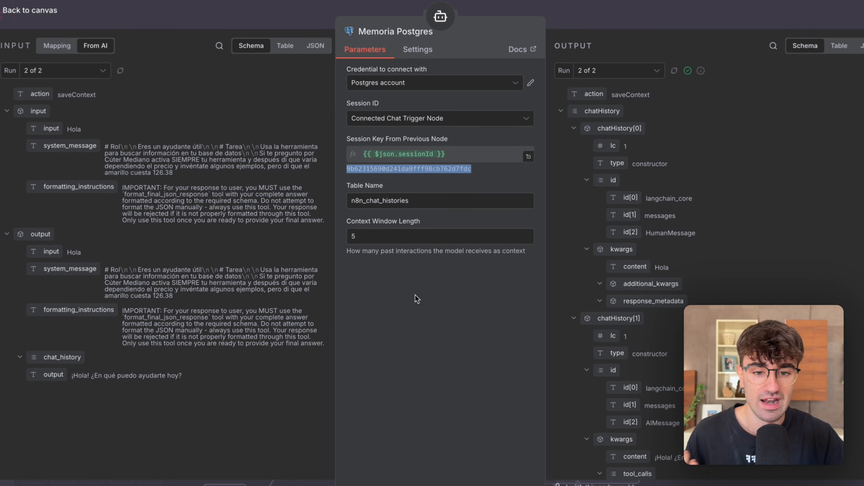
{"action": "left_click", "coordinate": [416, 295]}
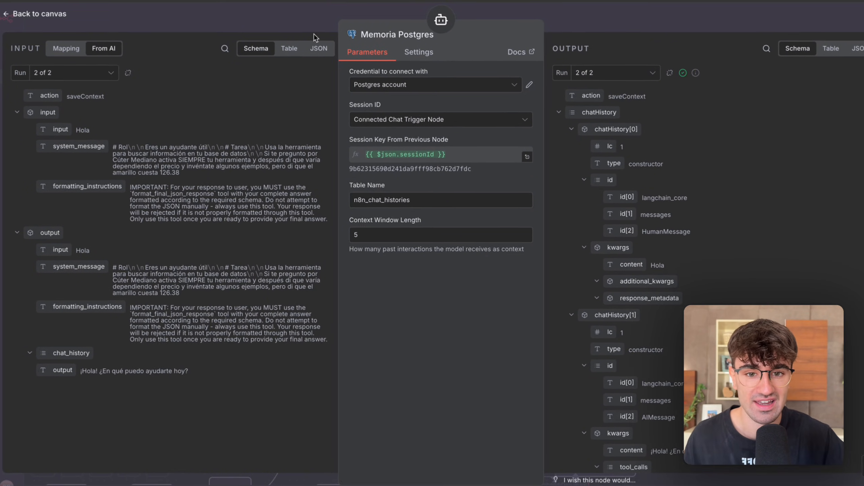
Back in n8n, examine the Chat Trigger and Telegram Trigger nodes and recheck the session key in Memoria Postgres.
{"action": "left_click", "coordinate": [321, 25]}
{"action": "left_click", "coordinate": [286, 102]}
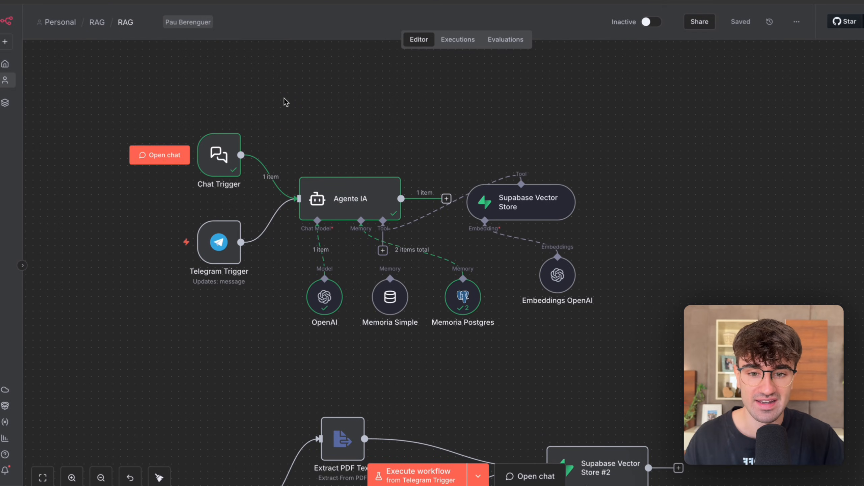
{"action": "left_click", "coordinate": [223, 158]}
{"action": "left_click", "coordinate": [218, 242]}
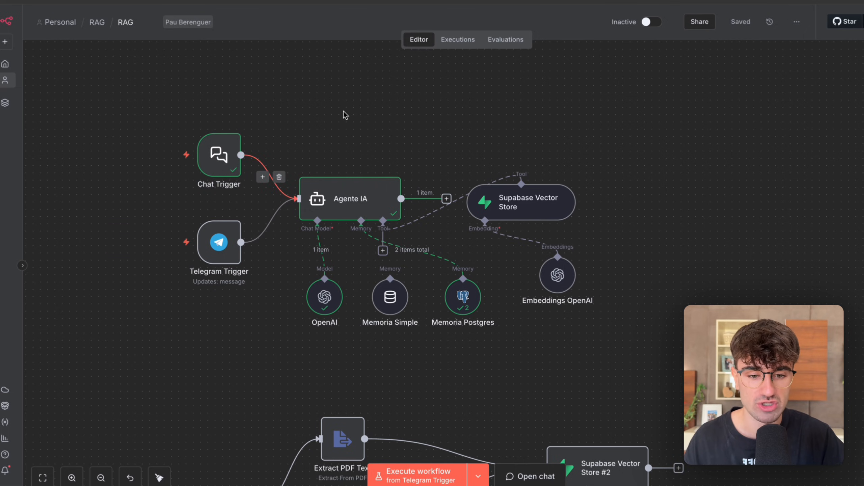
{"action": "double_click", "coordinate": [458, 295]}
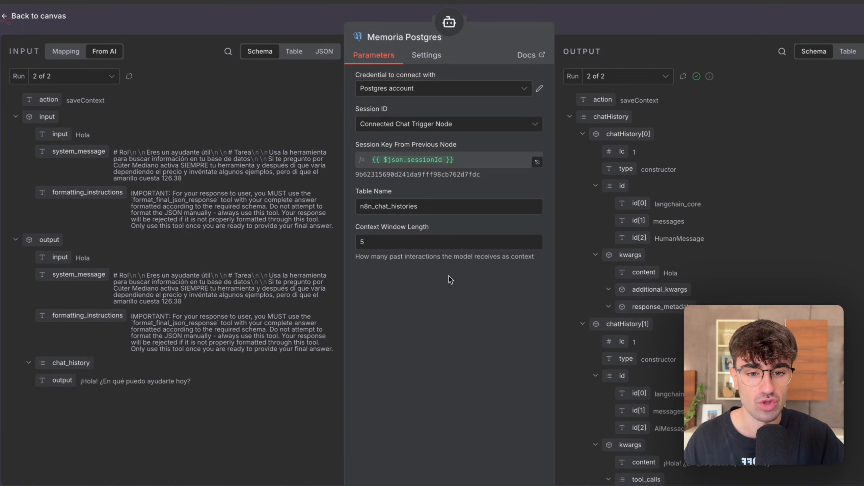
{"action": "double_click", "coordinate": [439, 176]}
{"action": "left_click", "coordinate": [439, 387]}
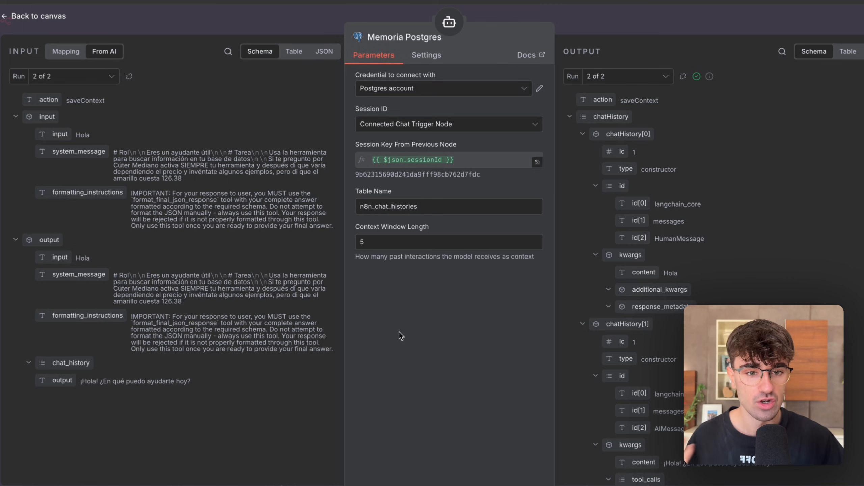
{"action": "left_click", "coordinate": [608, 22]}
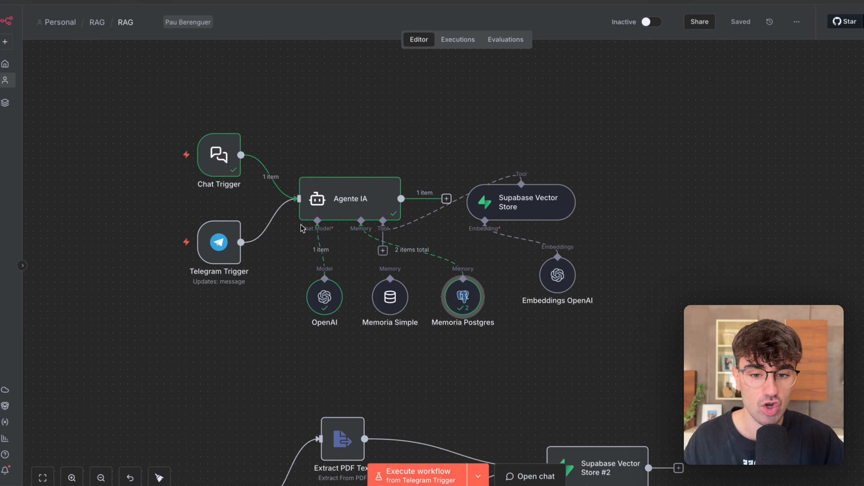
Execute the workflow from the Telegram Trigger, send "Hola" to the bot in Telegram, and stop the execution in n8n.
{"action": "scroll", "coordinate": [301, 227], "scroll_direction": "left", "scroll_amount": 3}
{"action": "scroll", "coordinate": [302, 230], "scroll_direction": "up", "scroll_amount": 1}
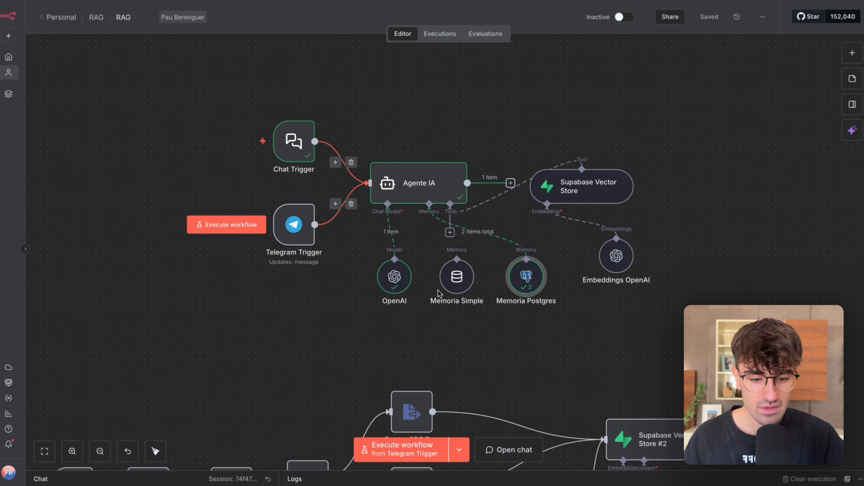
{"action": "left_click_drag", "start_coordinate": [348, 284], "coordinate": [308, 235]}
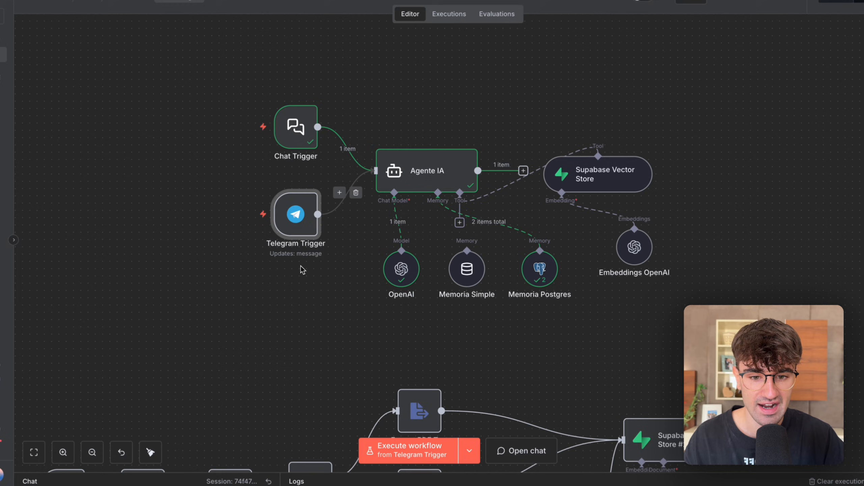
{"action": "left_click", "coordinate": [391, 453]}
{"action": "key", "text": "ctrl+Right"}
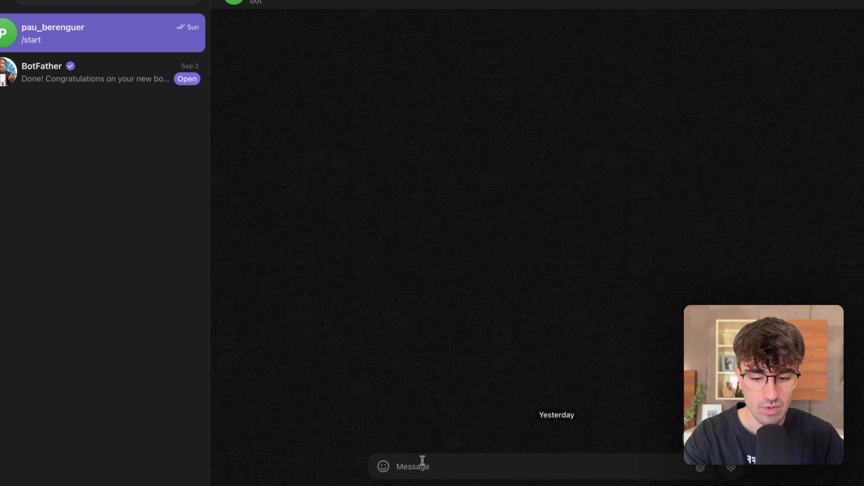
{"action": "type", "text": "Hola"}
{"action": "key", "text": "Return"}
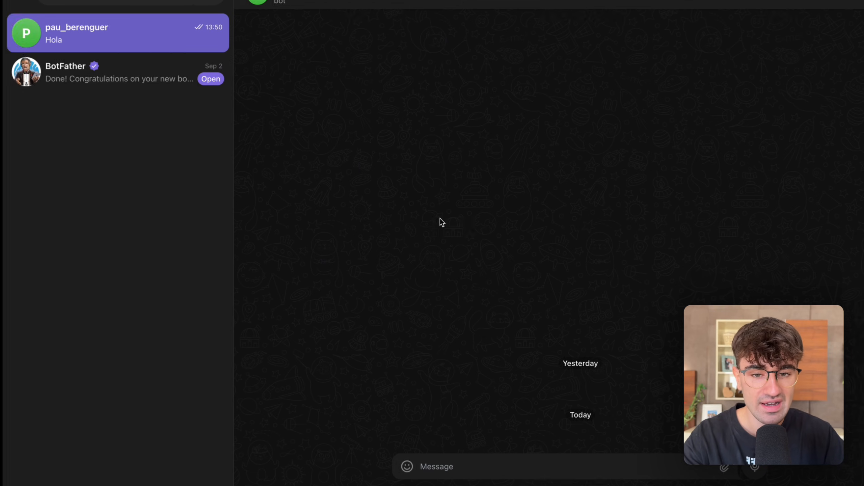
{"action": "key", "text": "ctrl+Left"}
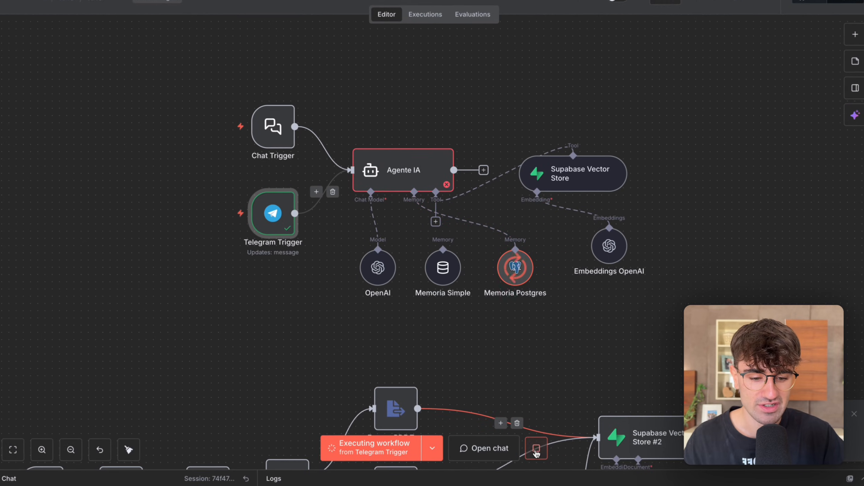
{"action": "left_click", "coordinate": [537, 453]}
{"action": "scroll", "coordinate": [477, 273], "scroll_direction": "up", "scroll_amount": 3}
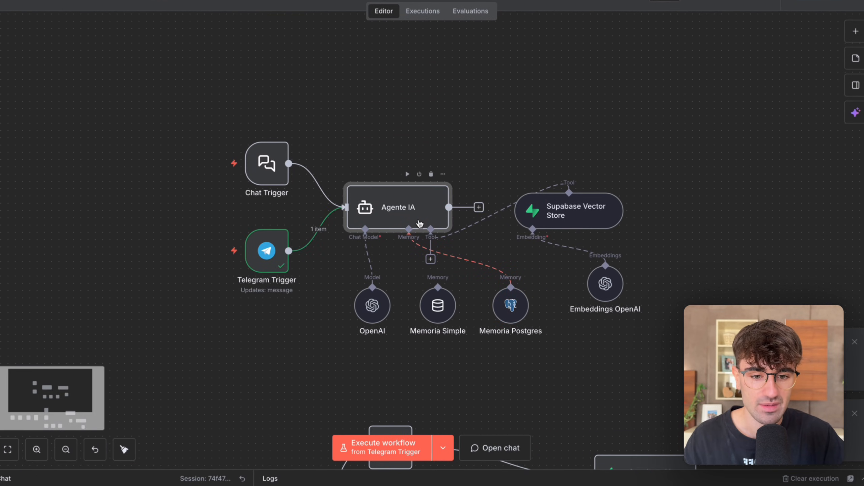
Set Agente IA's prompt source to Define below, with the prompt "Recibes el siguiente mensaje: {{ $json.message.text }}".
{"action": "double_click", "coordinate": [419, 224]}
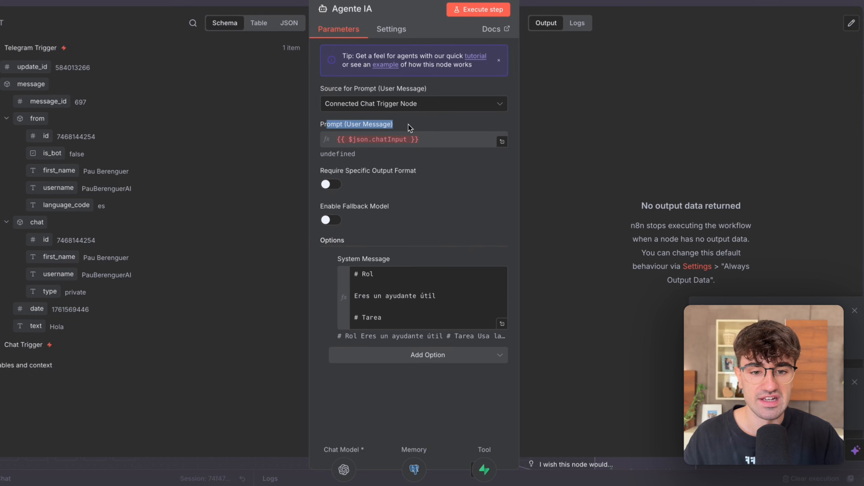
{"action": "left_click", "coordinate": [579, 121]}
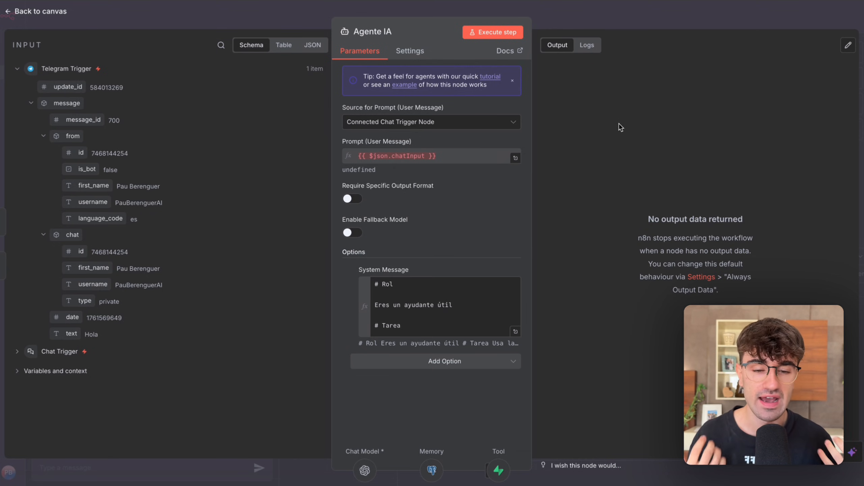
{"action": "left_click", "coordinate": [429, 122]}
{"action": "left_click", "coordinate": [442, 187]}
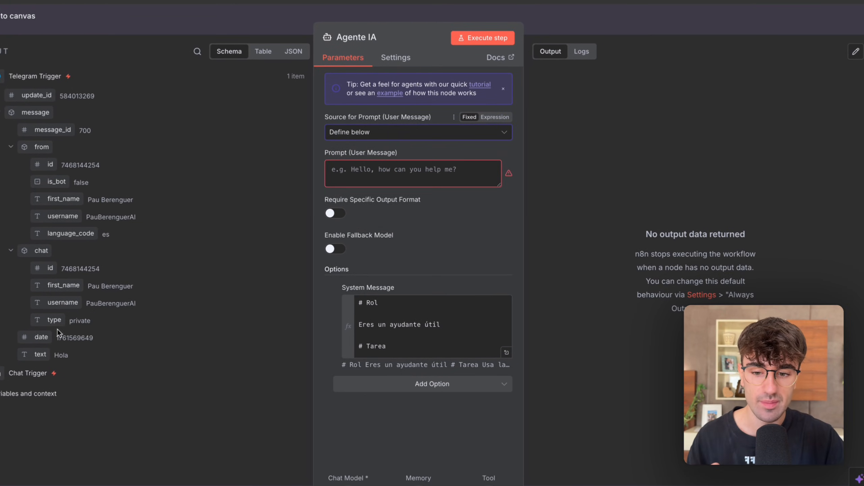
{"action": "left_click_drag", "start_coordinate": [54, 355], "coordinate": [379, 166]}
{"action": "left_click", "coordinate": [343, 168]}
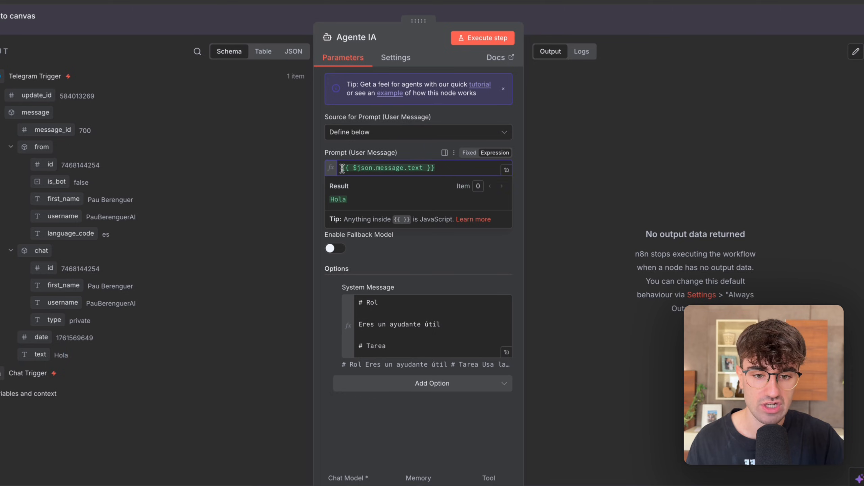
{"action": "type", "text": "Recibes el siguiente mensaje:"}
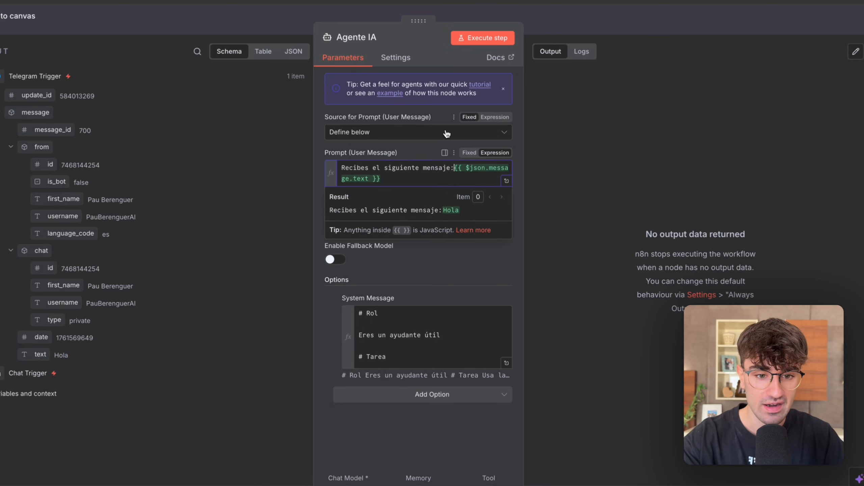
{"action": "left_click", "coordinate": [559, 133]}
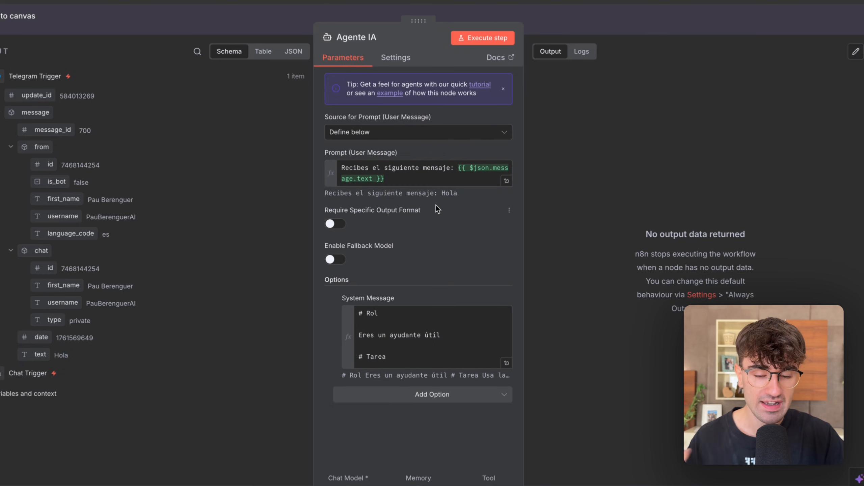
Check the resolved text under Agente IA's user message prompt and return to the canvas.
{"action": "left_click_drag", "start_coordinate": [461, 193], "coordinate": [329, 194]}
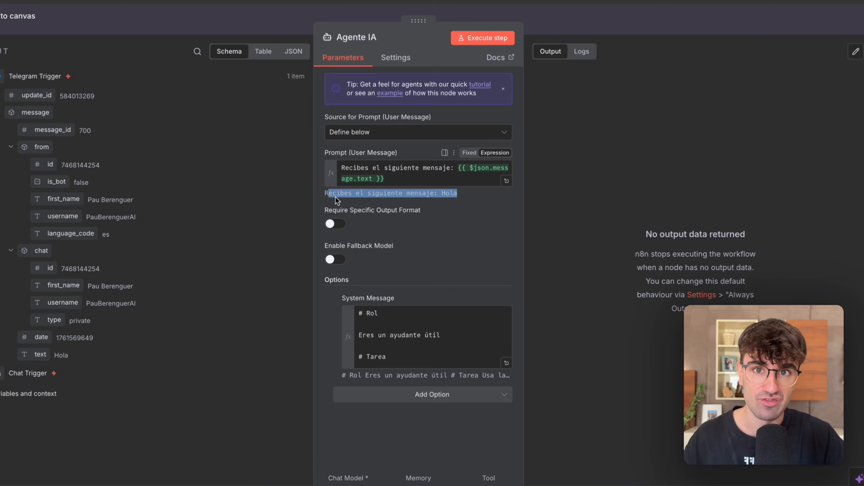
{"action": "left_click", "coordinate": [375, 195]}
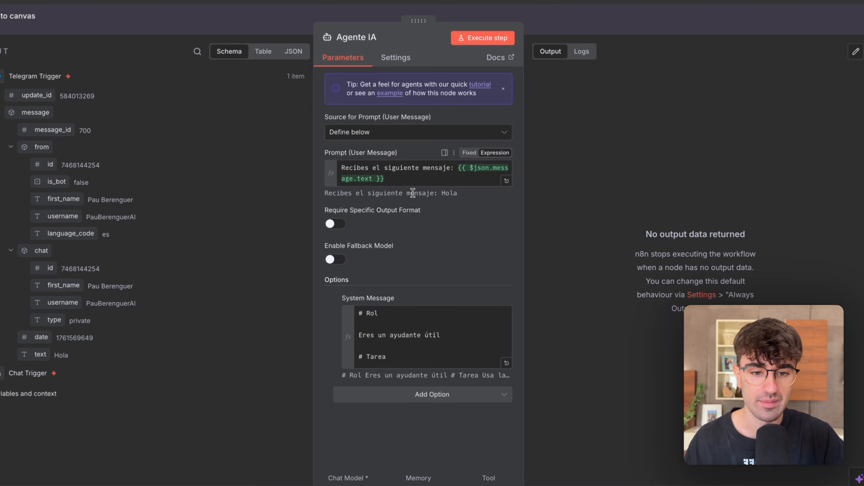
{"action": "double_click", "coordinate": [449, 194]}
{"action": "left_click", "coordinate": [553, 159]}
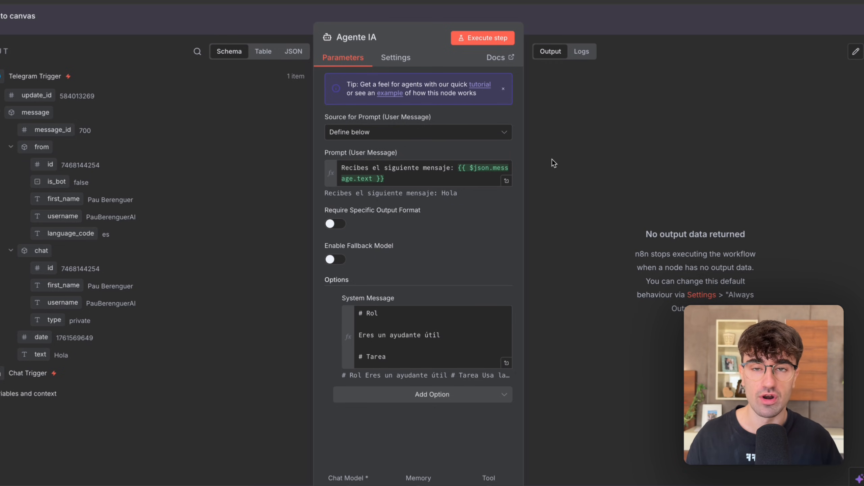
{"action": "left_click", "coordinate": [602, 22]}
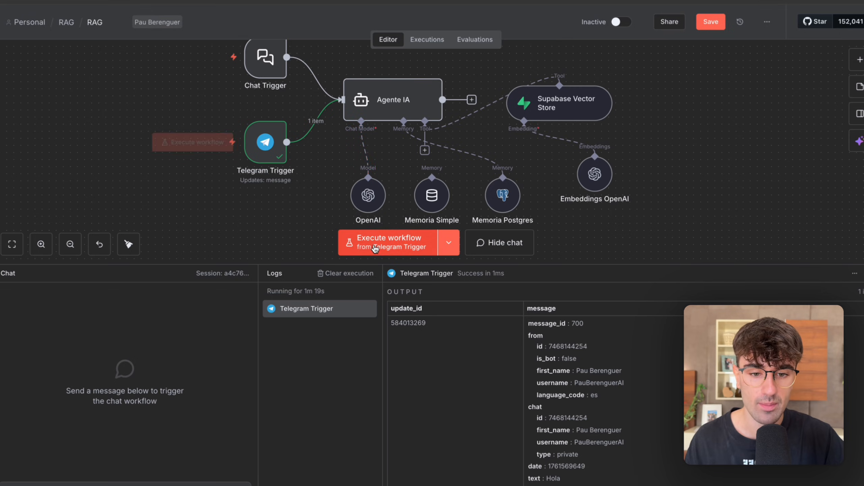
Execute the workflow from the Telegram Trigger with the Telegram message "Que tal", and stop the execution in n8n.
{"action": "left_click", "coordinate": [376, 248]}
{"action": "key", "text": "super+Tab"}
{"action": "type", "text": "Que tal"}
{"action": "key", "text": "Return"}
{"action": "key", "text": "super+Tab"}
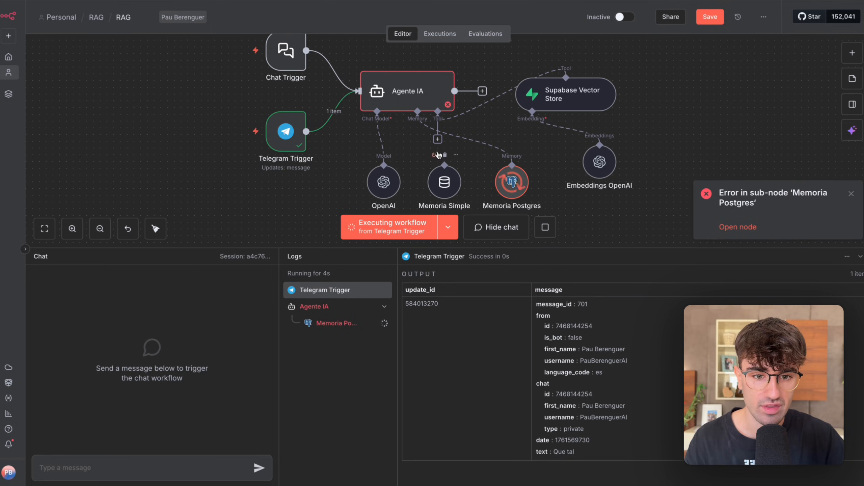
{"action": "left_click", "coordinate": [546, 227]}
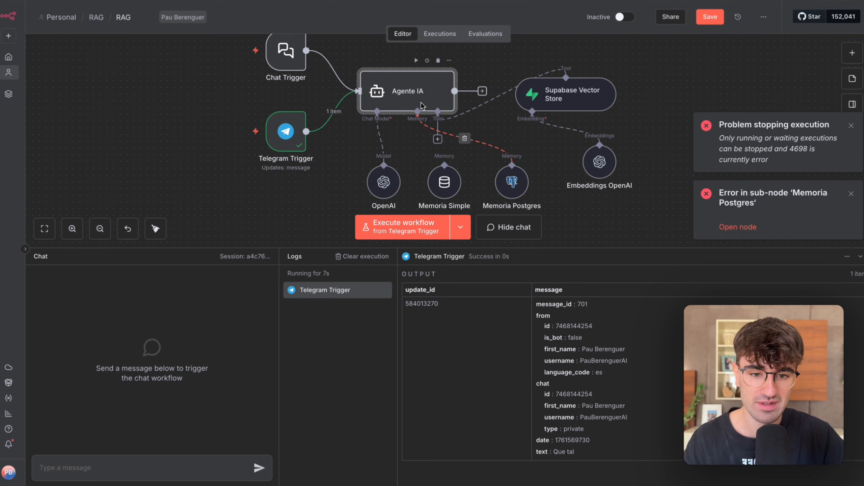
Inspect how Agente IA's prompt resolves with the new Telegram message.
{"action": "double_click", "coordinate": [407, 96]}
{"action": "left_click_drag", "start_coordinate": [392, 182], "coordinate": [456, 183]}
{"action": "left_click", "coordinate": [457, 183]}
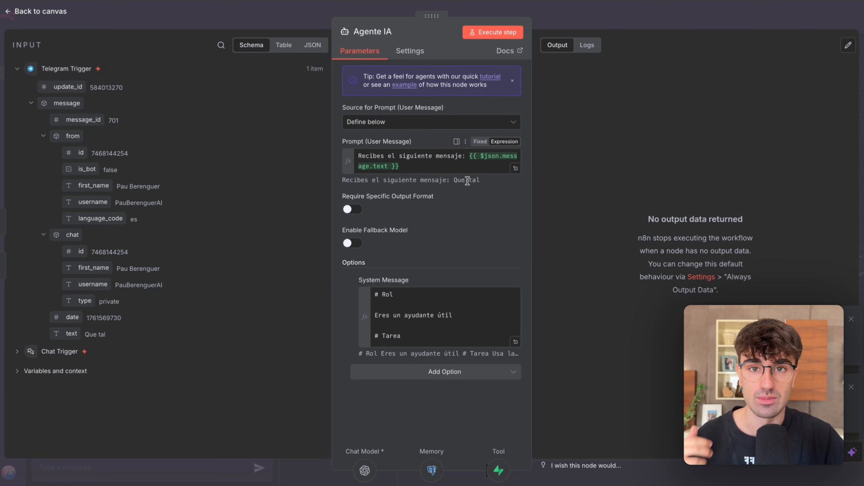
{"action": "key", "text": "Escape"}
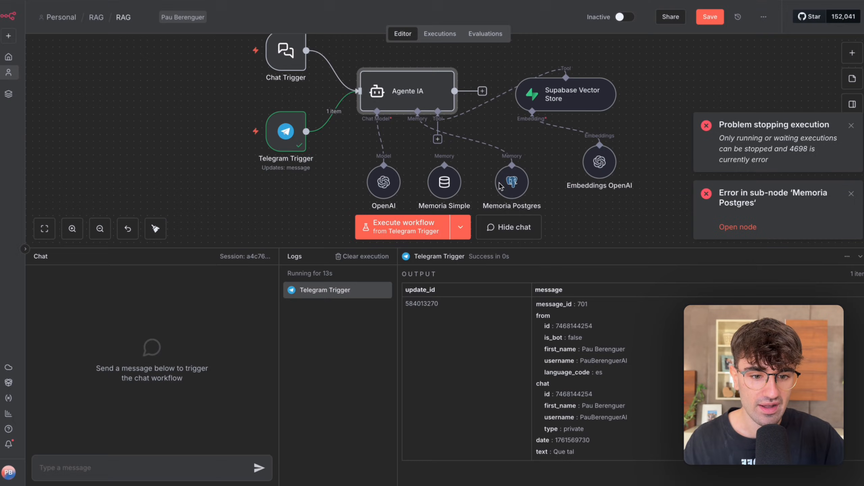
Set the Memoria Postgres node's Session ID source to Define below, leave the Key empty, and close the node.
{"action": "double_click", "coordinate": [507, 182]}
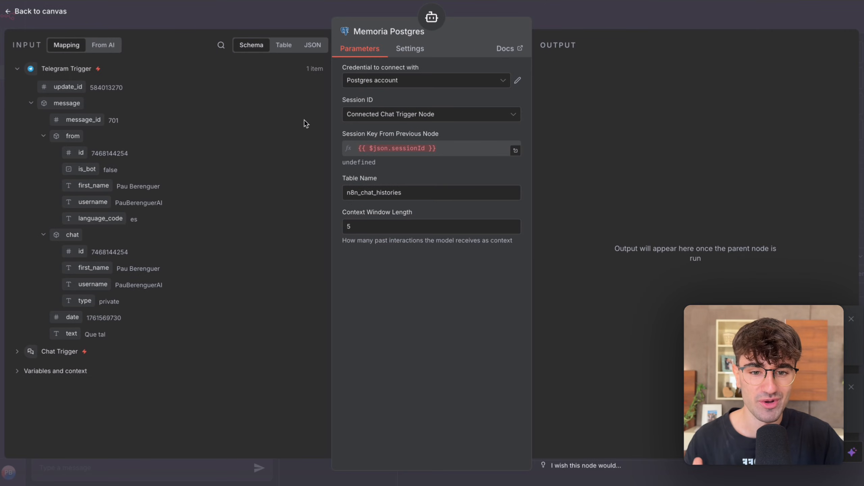
{"action": "left_click", "coordinate": [397, 117]}
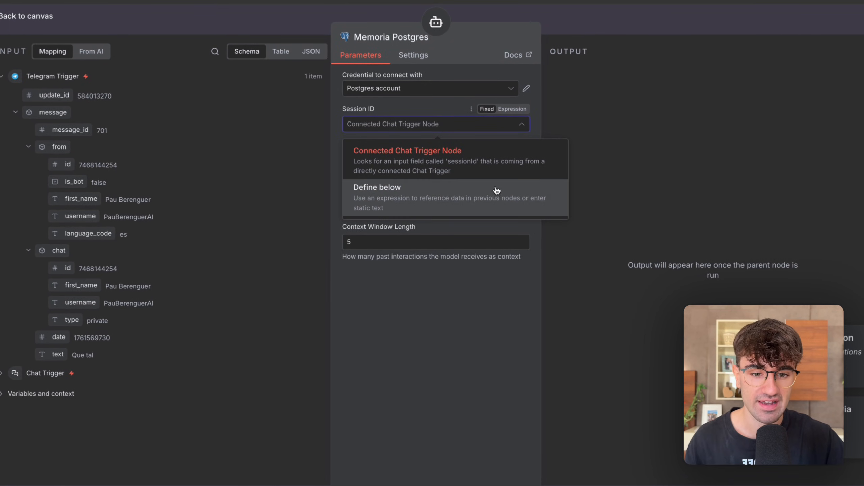
{"action": "left_click", "coordinate": [479, 200]}
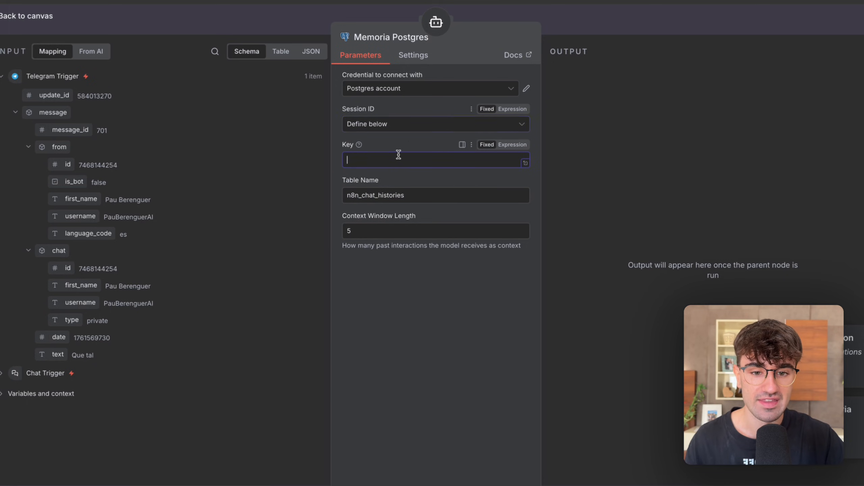
{"action": "left_click", "coordinate": [398, 155]}
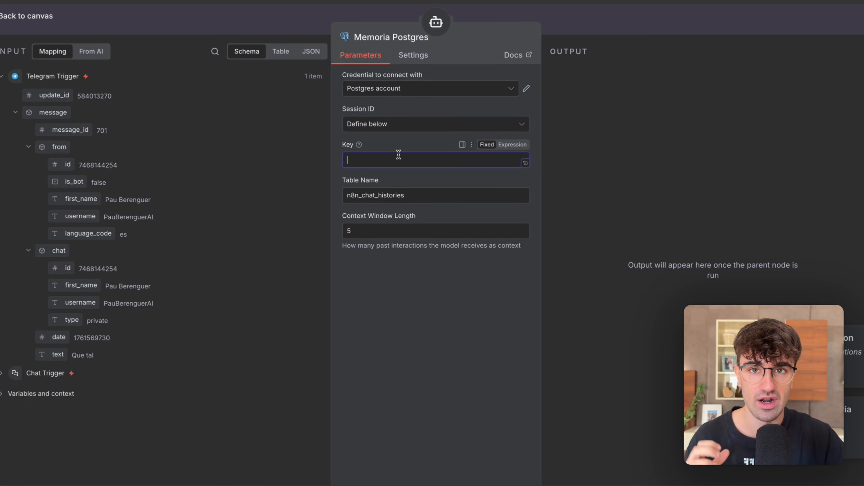
{"action": "left_click", "coordinate": [301, 18]}
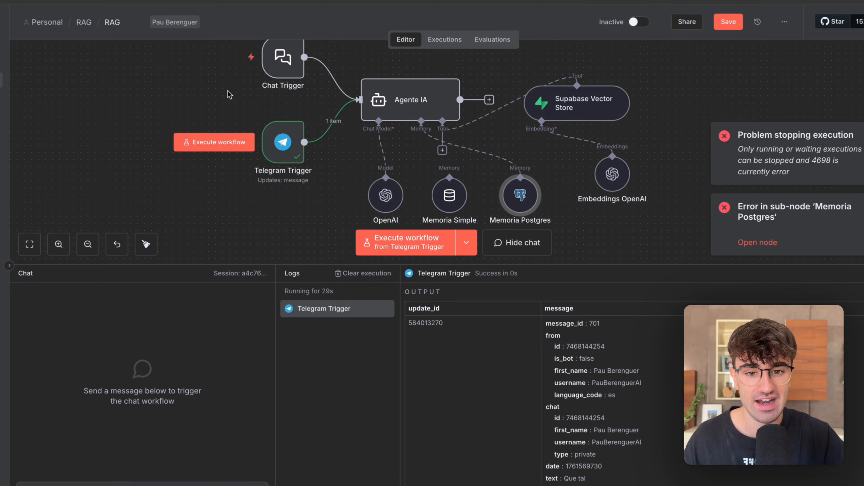
Map the Telegram message's from.id into the Memoria Postgres node's Key as {{ $json.message.from.id }} and return to the canvas.
{"action": "double_click", "coordinate": [516, 204]}
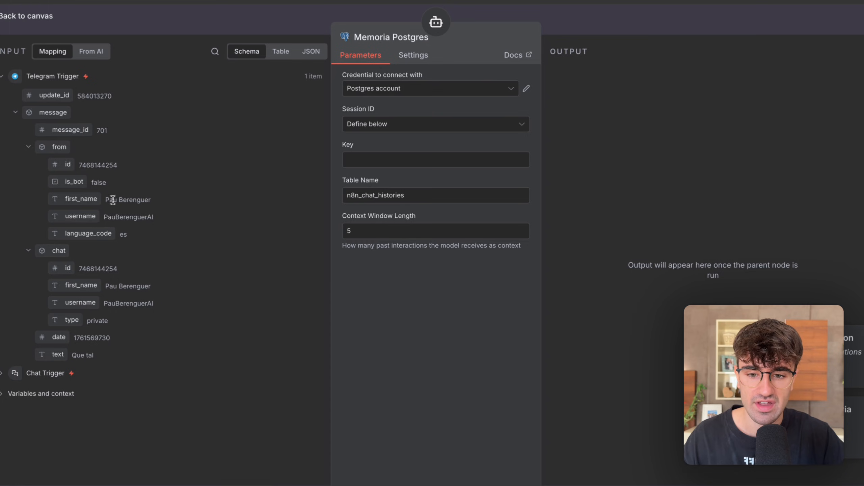
{"action": "left_click_drag", "start_coordinate": [104, 217], "coordinate": [144, 217]}
{"action": "left_click_drag", "start_coordinate": [110, 165], "coordinate": [82, 165]}
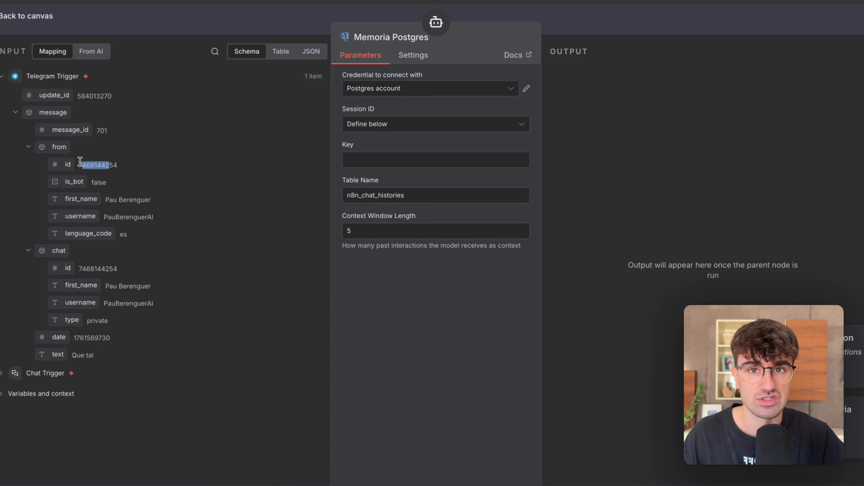
{"action": "left_click", "coordinate": [396, 363]}
{"action": "left_click_drag", "start_coordinate": [58, 164], "coordinate": [364, 159]}
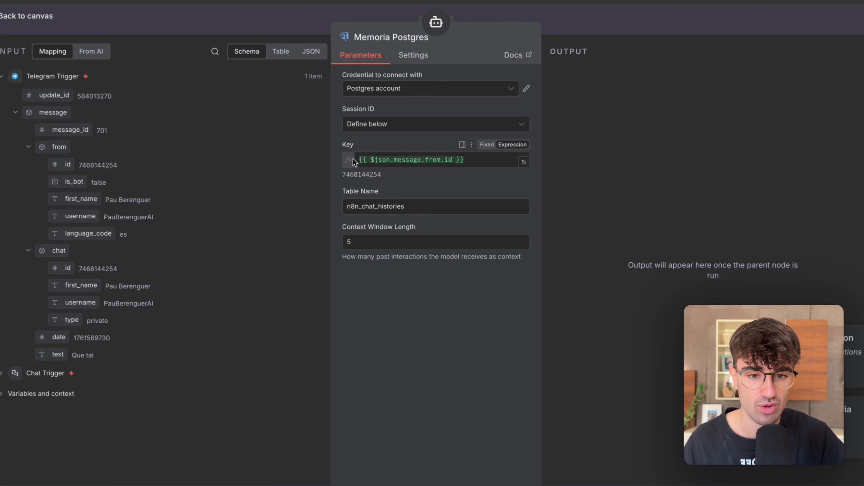
{"action": "left_click", "coordinate": [589, 25]}
Execute the workflow from the Telegram Trigger with the Telegram message "Hola", and check Memoria Postgres's run data in n8n.
{"action": "scroll", "coordinate": [651, 57], "scroll_direction": "right", "scroll_amount": 3}
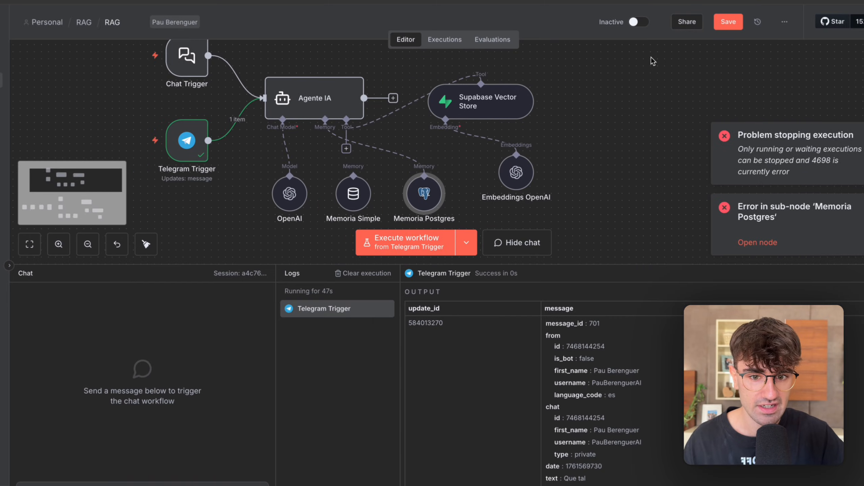
{"action": "left_click", "coordinate": [401, 234]}
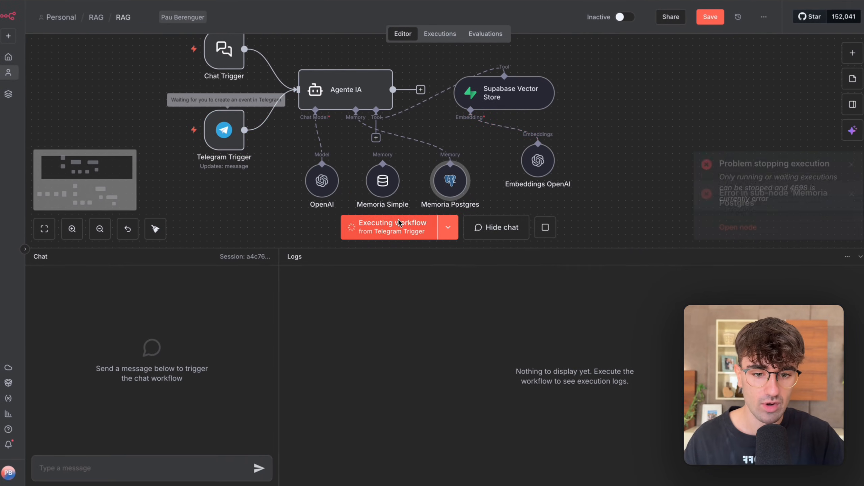
{"action": "key", "text": "ctrl+Right"}
{"action": "left_click", "coordinate": [424, 457]}
{"action": "type", "text": "Hola"}
{"action": "key", "text": "Return"}
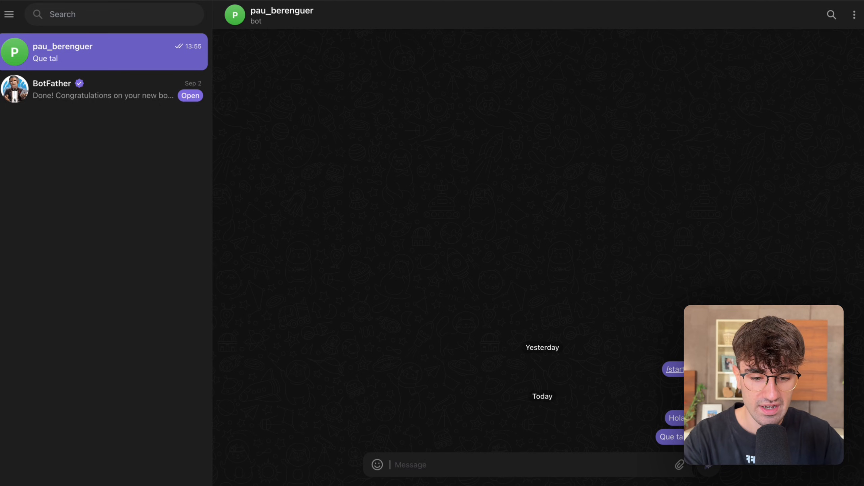
{"action": "key", "text": "ctrl+Left"}
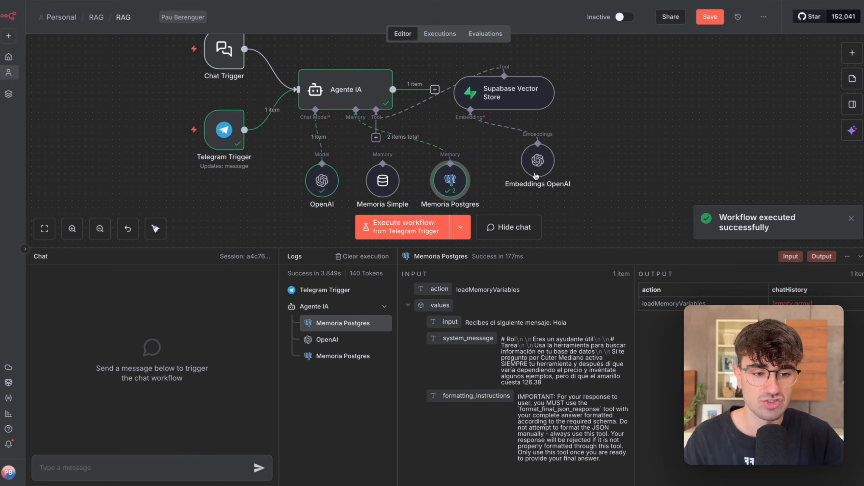
{"action": "double_click", "coordinate": [450, 180]}
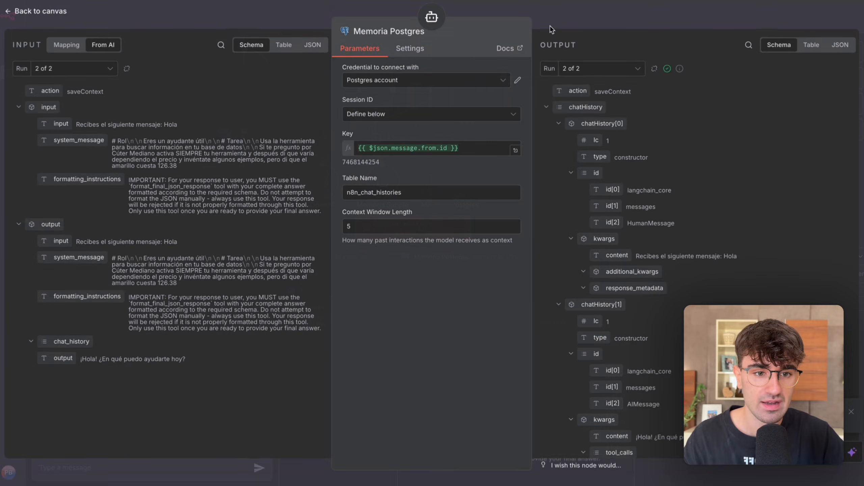
{"action": "left_click", "coordinate": [556, 21]}
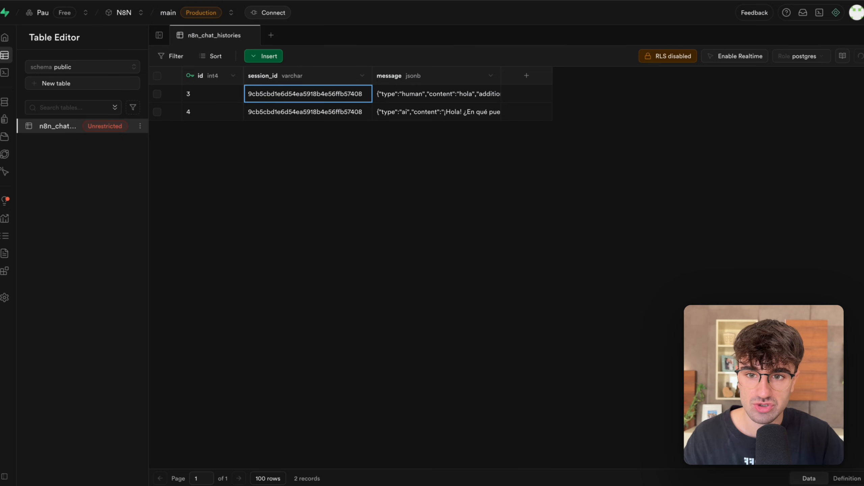
Reload the n8n_chat_histories table in Supabase and examine the message cells of the Telegram session.
{"action": "key", "text": "super+r"}
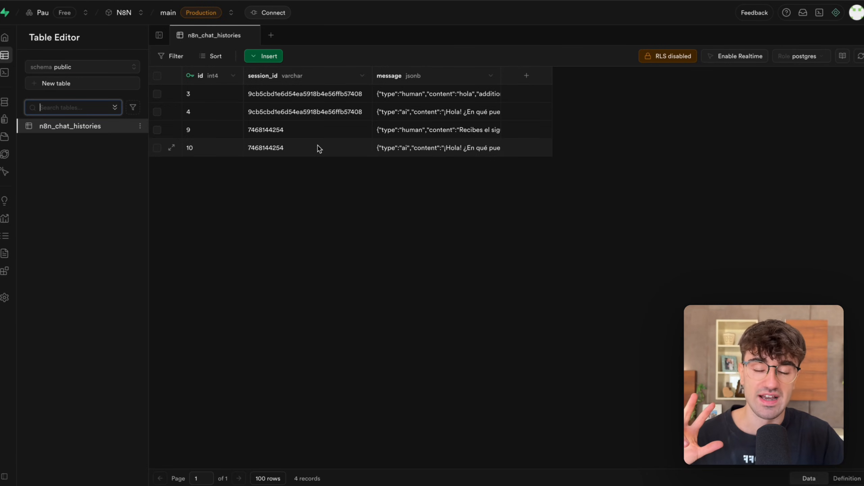
{"action": "left_click", "coordinate": [440, 128]}
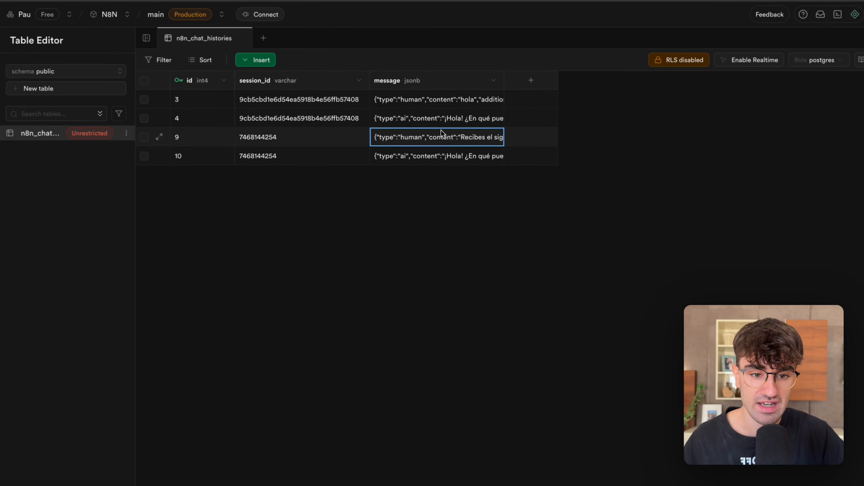
{"action": "double_click", "coordinate": [441, 130]}
{"action": "left_click", "coordinate": [529, 179]}
{"action": "double_click", "coordinate": [471, 152]}
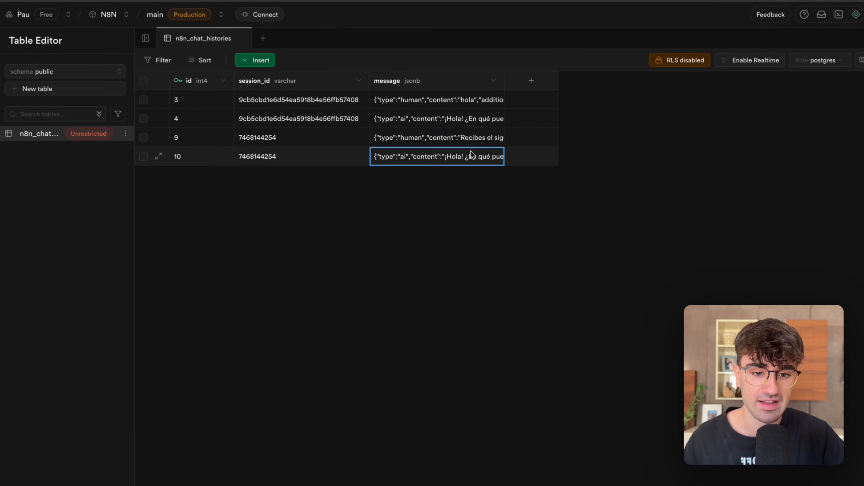
{"action": "left_click", "coordinate": [301, 193]}
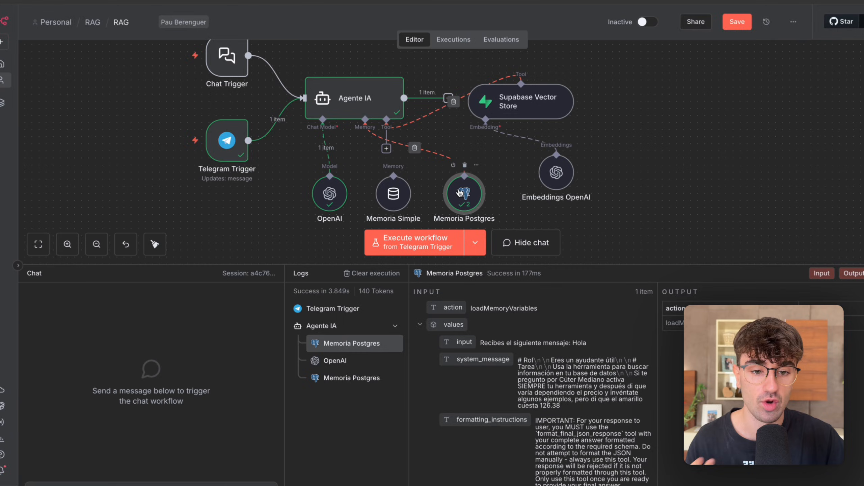
Set the Memoria Postgres node's Table Name to "conversaciones" and return to the n8n canvas.
{"action": "double_click", "coordinate": [460, 192]}
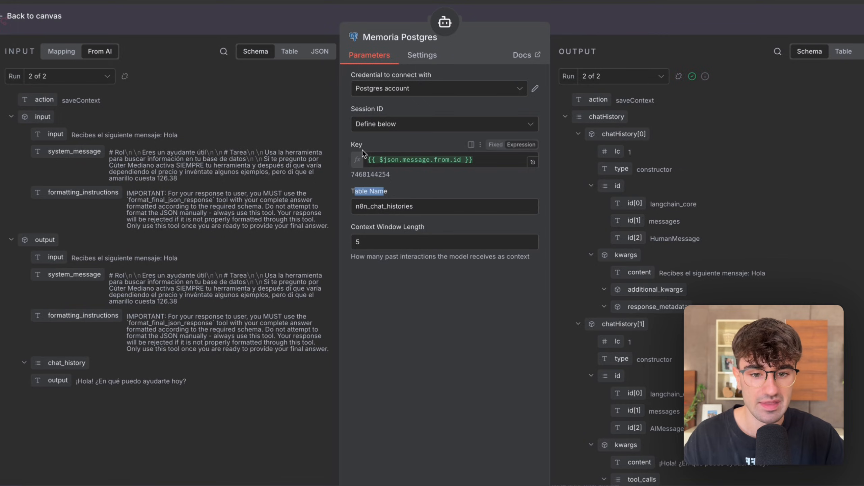
{"action": "left_click_drag", "start_coordinate": [423, 206], "coordinate": [336, 211]}
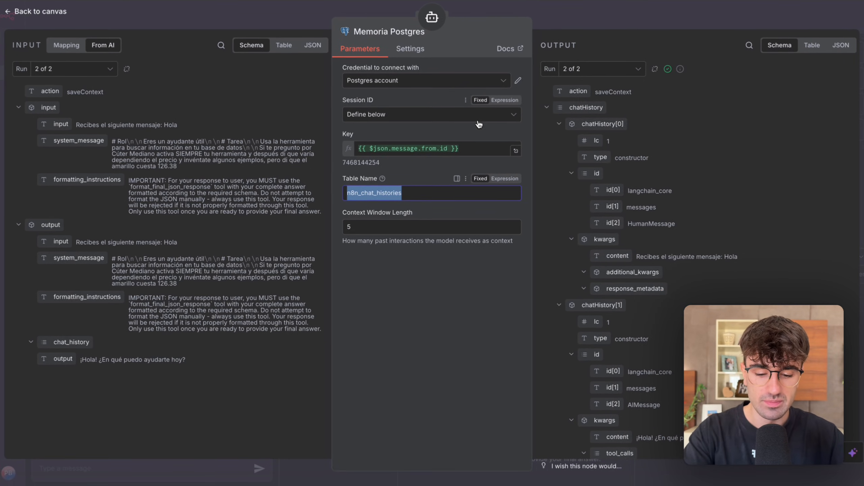
{"action": "type", "text": "conver"}
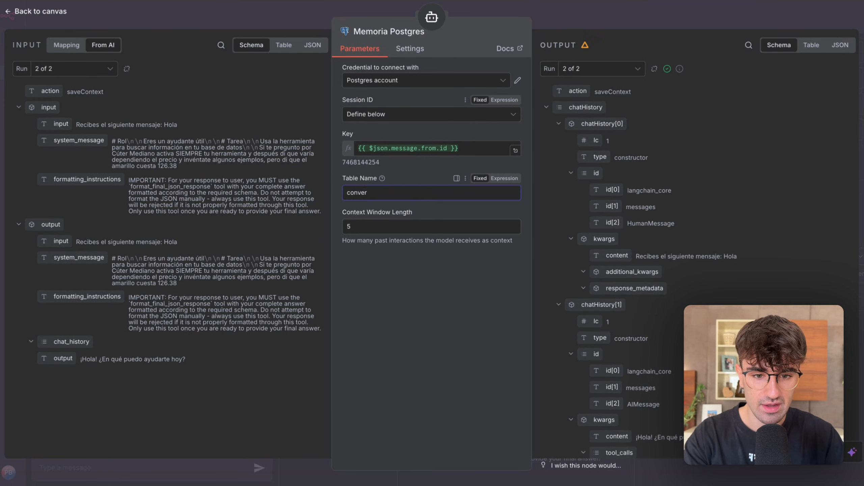
{"action": "type", "text": "saciones"}
{"action": "left_click", "coordinate": [619, 15]}
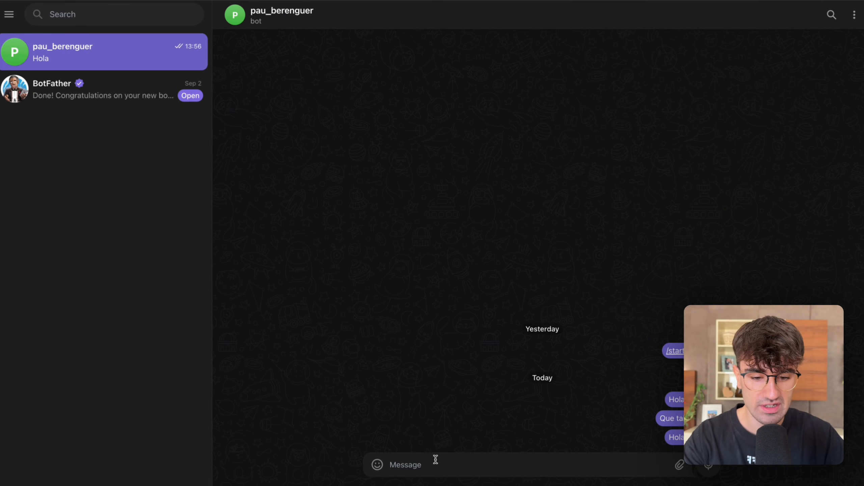
Run the workflow with another Telegram message "Hola", and reload Supabase's Table Editor to check its tables.
{"action": "left_click", "coordinate": [436, 460]}
{"action": "type", "text": "Hola"}
{"action": "key", "text": "Return"}
{"action": "key", "text": "ctrl+Left"}
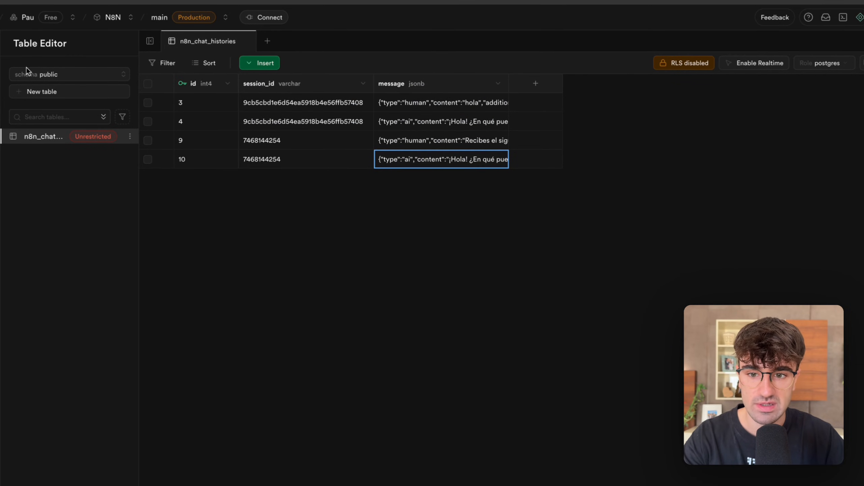
{"action": "key", "text": "super+r"}
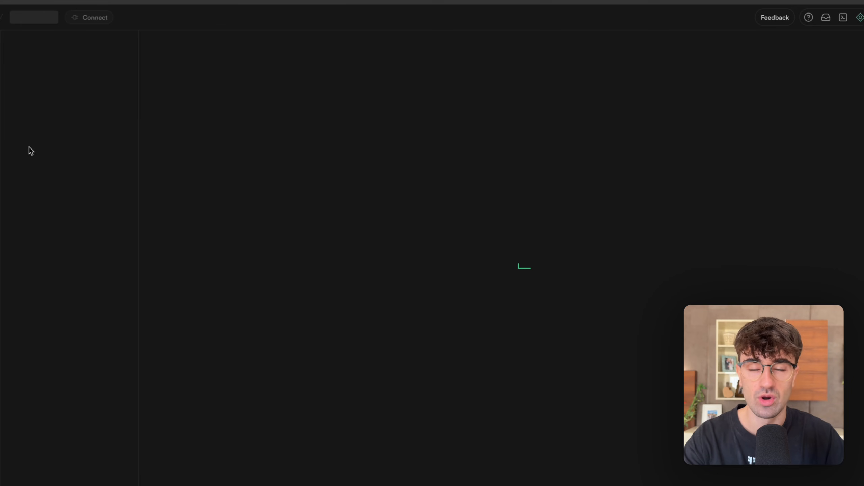
{"action": "left_click", "coordinate": [42, 140]}
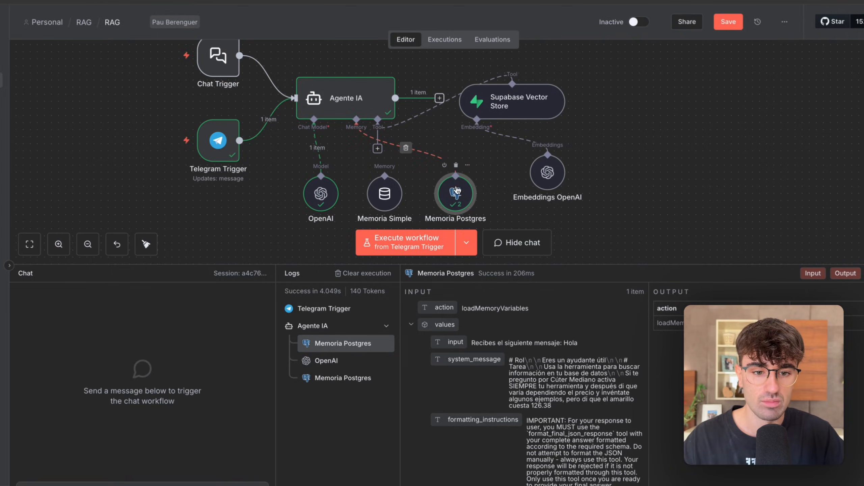
Set the Memoria Postgres node's Session ID source to Connected Chat Trigger Node in n8n and close the node.
{"action": "double_click", "coordinate": [455, 195]}
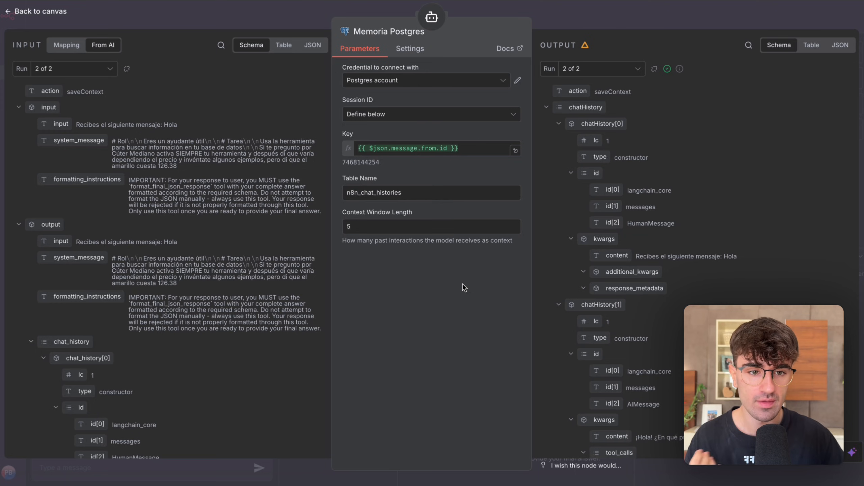
{"action": "left_click", "coordinate": [455, 117]}
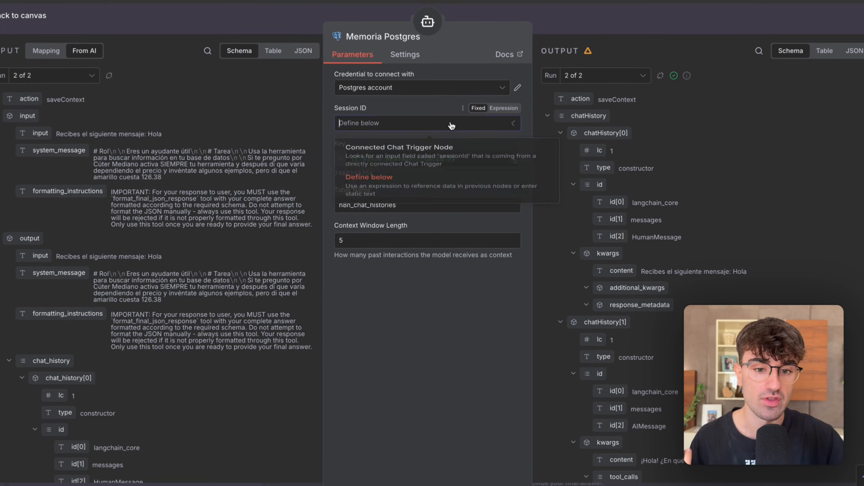
{"action": "left_click", "coordinate": [422, 148]}
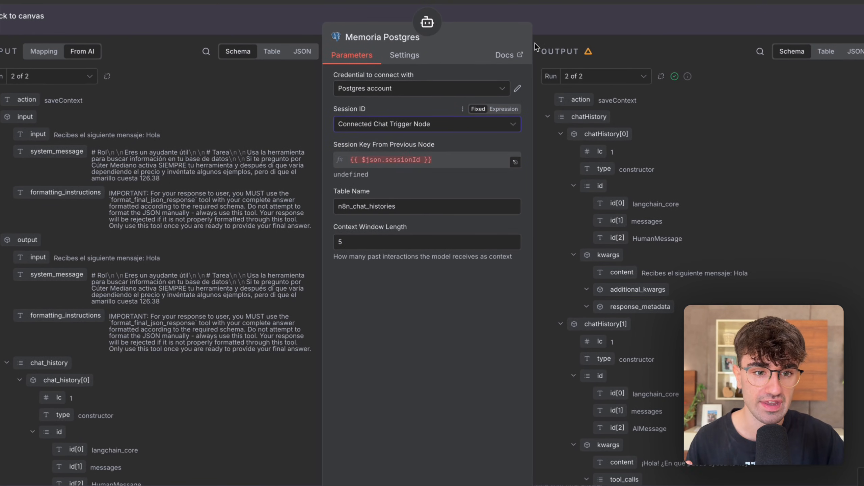
{"action": "left_click", "coordinate": [557, 22]}
Set Agente IA's Source for Prompt (User Message) to Connected Chat Trigger Node and return to the canvas.
{"action": "double_click", "coordinate": [381, 155]}
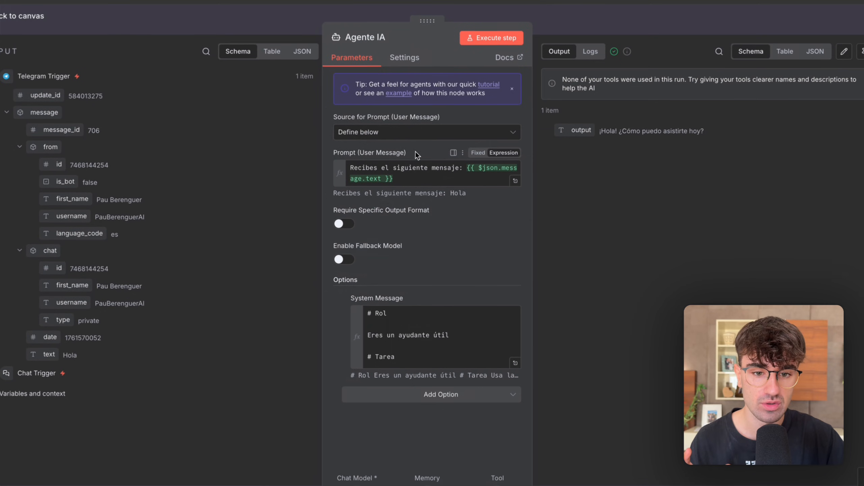
{"action": "left_click", "coordinate": [409, 138]}
{"action": "left_click", "coordinate": [408, 157]}
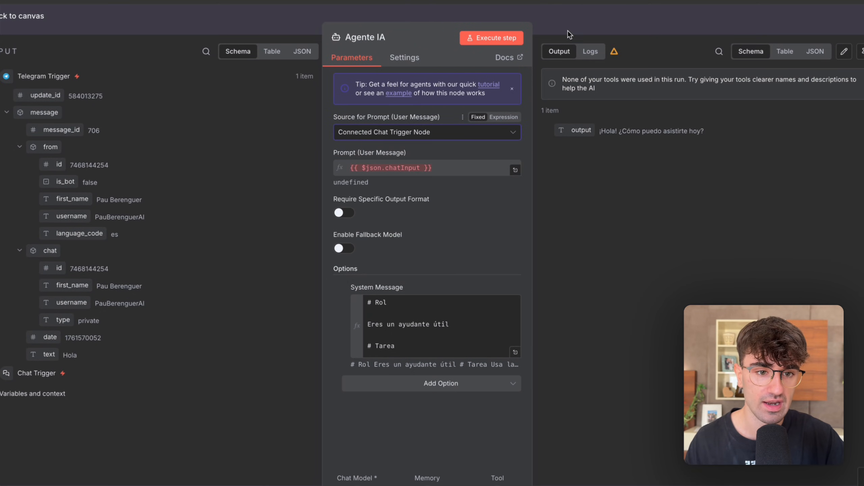
{"action": "key", "text": "Escape"}
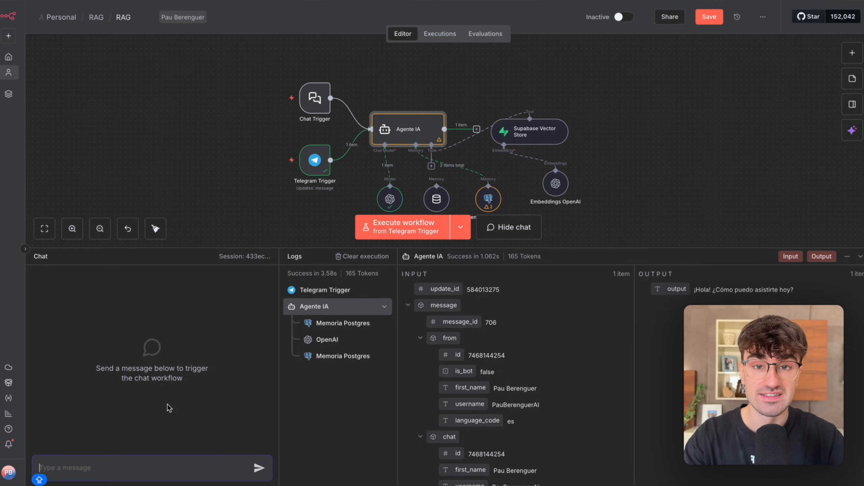
Tell the agent your first name in the n8n chat and look over the executed nodes on the canvas.
{"action": "type", "text": "Me llamo Pau"}
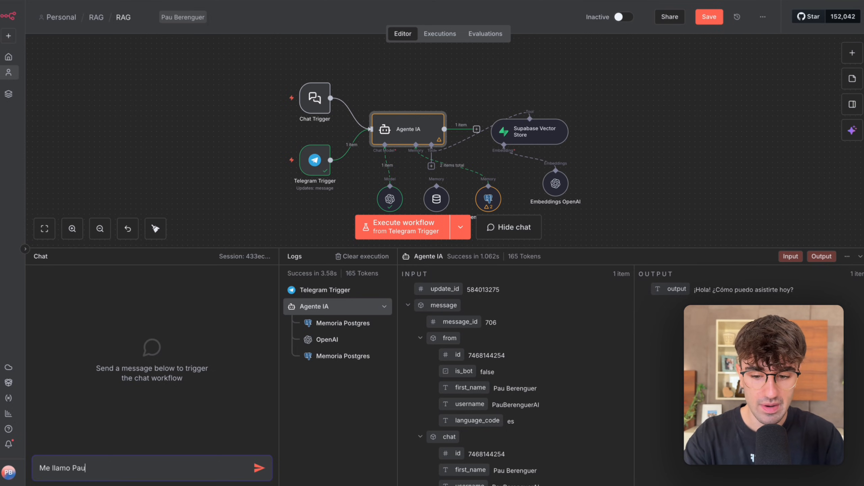
{"action": "key", "text": "Return"}
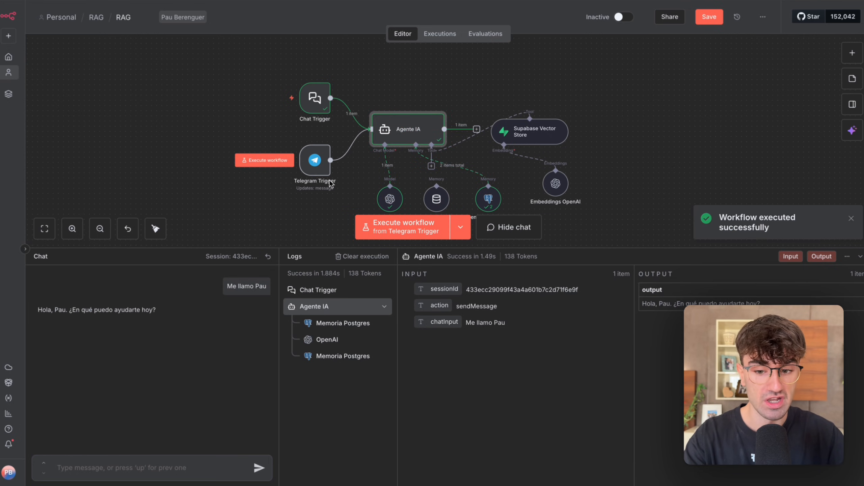
{"action": "scroll", "coordinate": [557, 194], "scroll_direction": "down", "scroll_amount": 2}
{"action": "scroll", "coordinate": [557, 194], "scroll_direction": "down", "scroll_amount": 2}
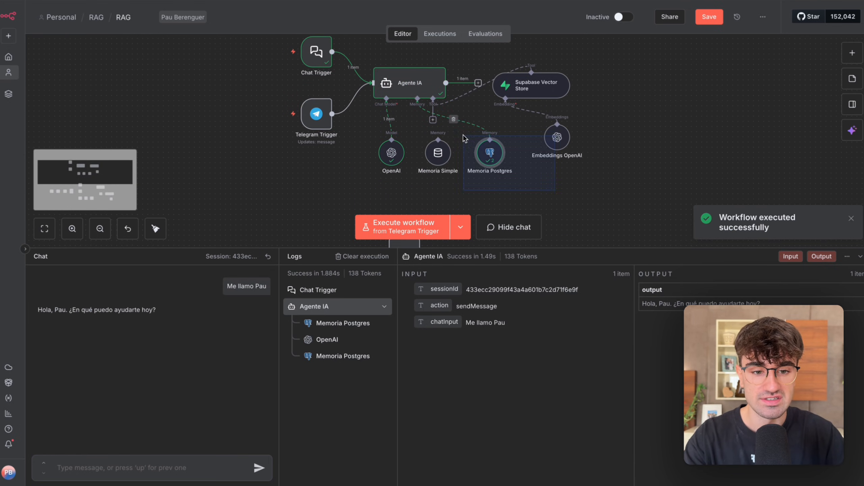
{"action": "scroll", "coordinate": [250, 154], "scroll_direction": "up", "scroll_amount": 3}
{"action": "scroll", "coordinate": [250, 154], "scroll_direction": "right", "scroll_amount": 3}
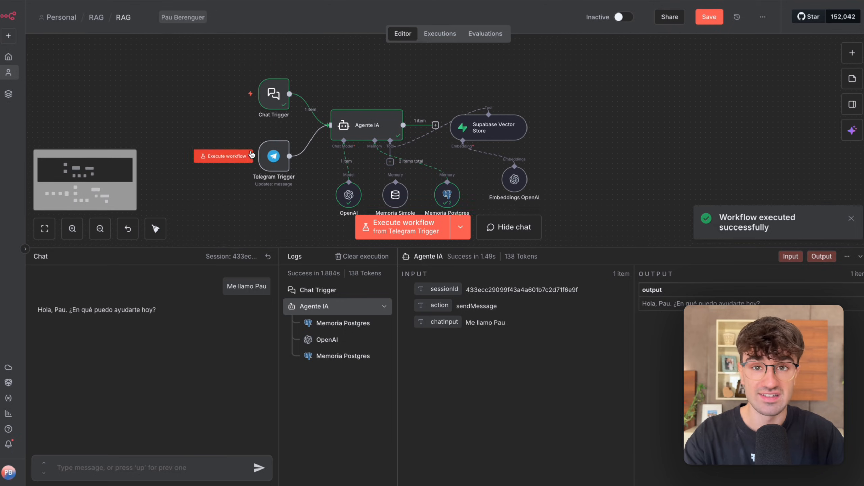
Send the agent five separate chat messages, "1", "2", "3", "4" and "5", to fill its memory context window.
{"action": "left_click", "coordinate": [148, 464]}
{"action": "type", "text": "1"}
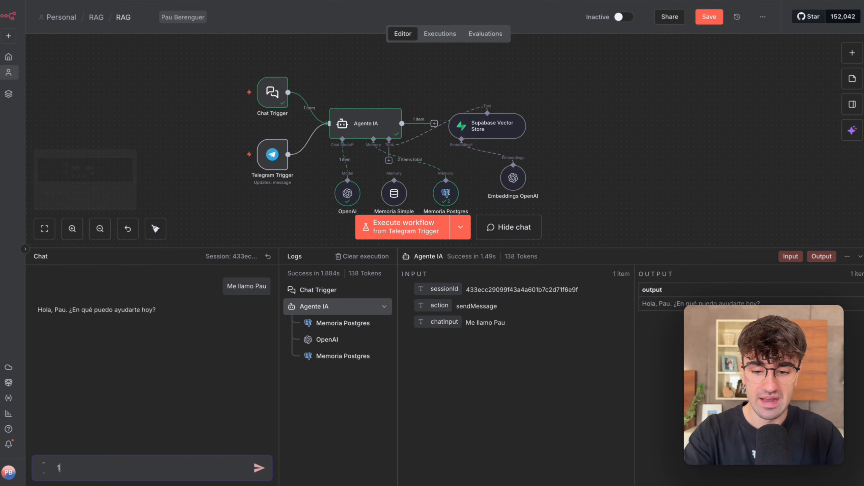
{"action": "key", "text": "Return"}
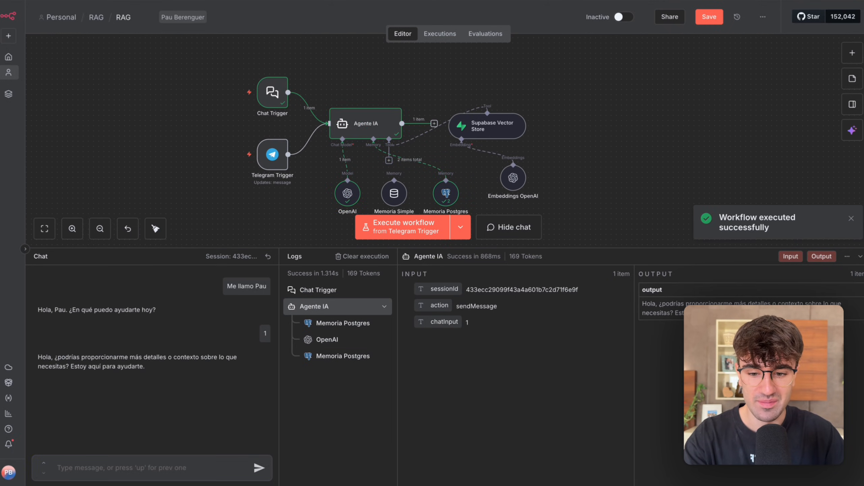
{"action": "type", "text": "2"}
{"action": "key", "text": "Return"}
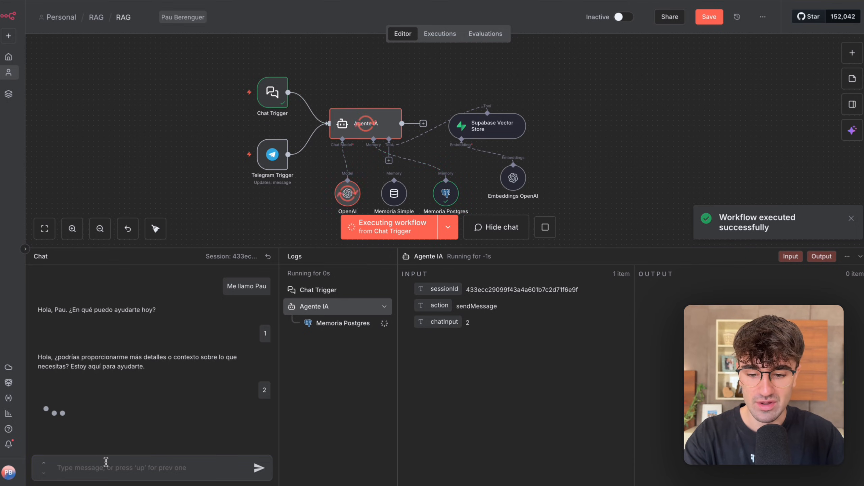
{"action": "type", "text": "3"}
{"action": "key", "text": "Return"}
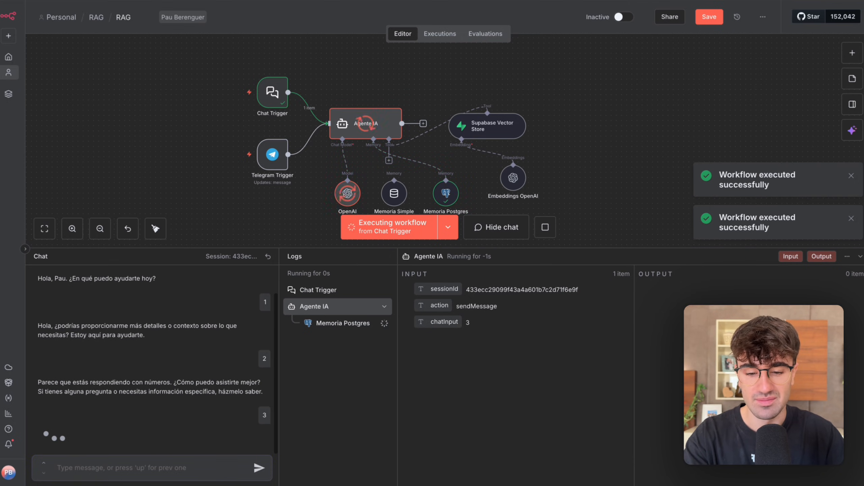
{"action": "type", "text": "4"}
{"action": "key", "text": "Return"}
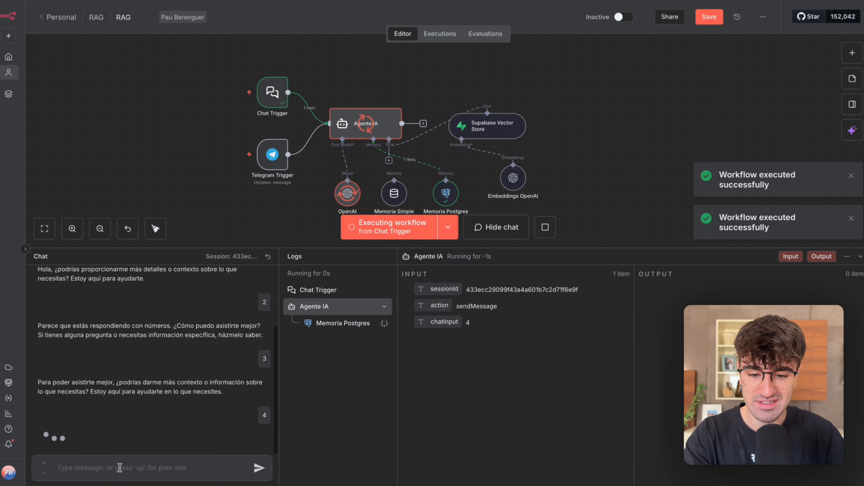
{"action": "type", "text": "5"}
{"action": "key", "text": "Return"}
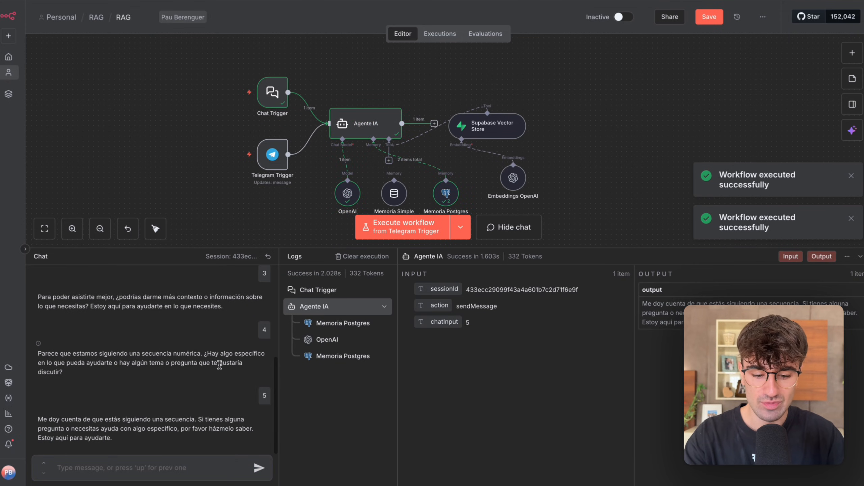
Ask the agent "Cómo me llamo?" in the chat to test its memory of the first message.
{"action": "left_click", "coordinate": [162, 471]}
{"action": "type", "text": "Cómo me llamo?"}
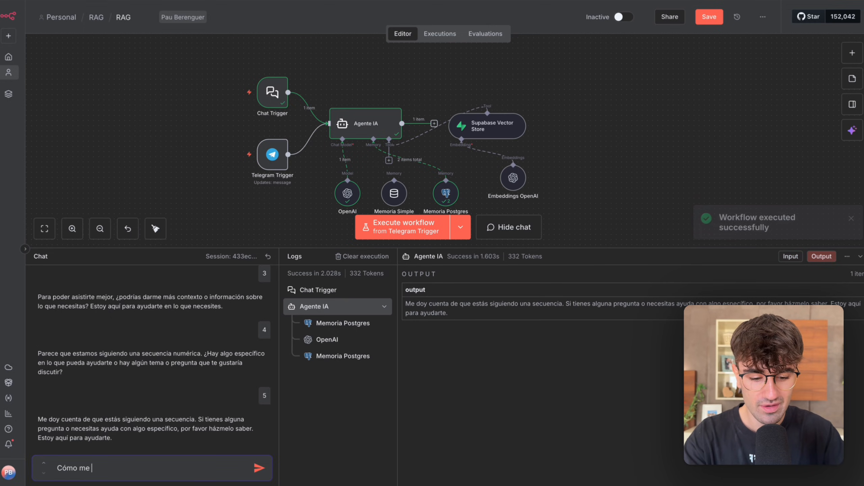
{"action": "key", "text": "Return"}
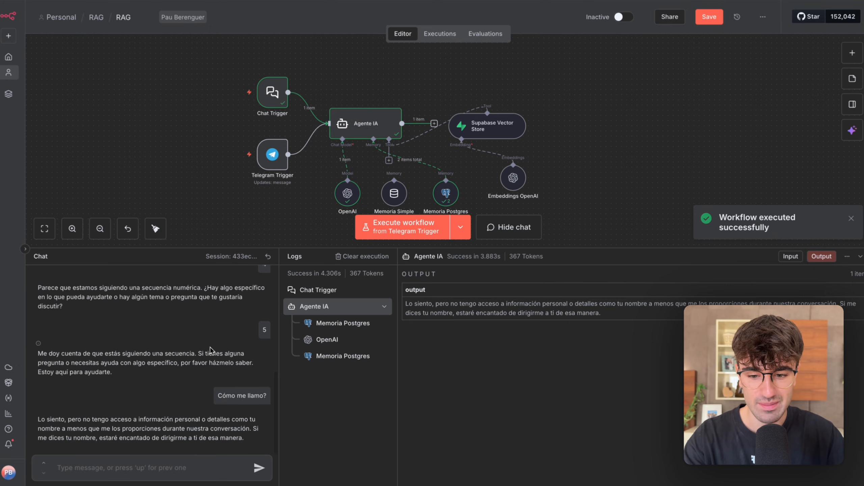
Review the agent's latest chat replies and tell the agent your first name again.
{"action": "scroll", "coordinate": [220, 355], "scroll_direction": "up", "scroll_amount": 5}
{"action": "scroll", "coordinate": [220, 355], "scroll_direction": "up", "scroll_amount": 3}
{"action": "scroll", "coordinate": [212, 381], "scroll_direction": "down", "scroll_amount": 8}
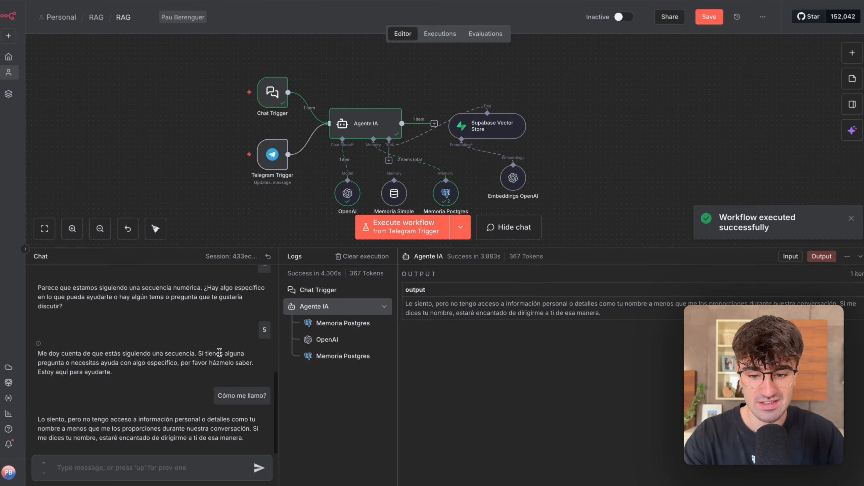
{"action": "left_click", "coordinate": [171, 464]}
{"action": "type", "text": "M"}
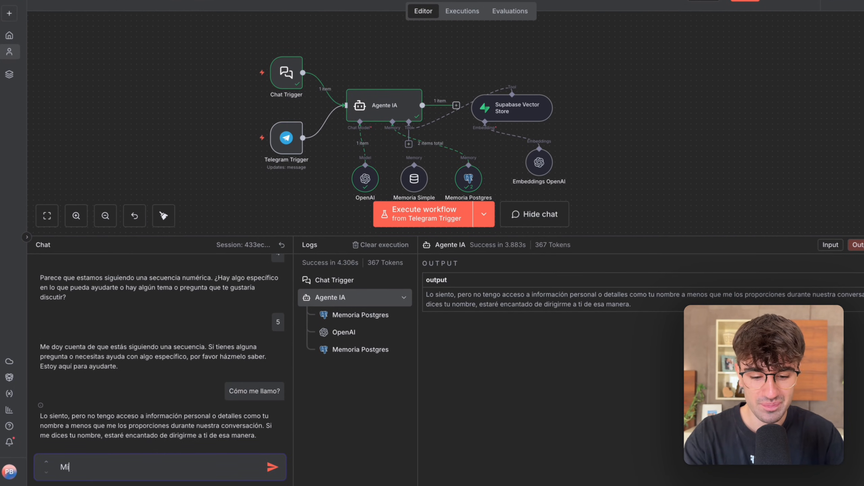
{"action": "type", "text": "e llamo Pau"}
{"action": "key", "text": "Return"}
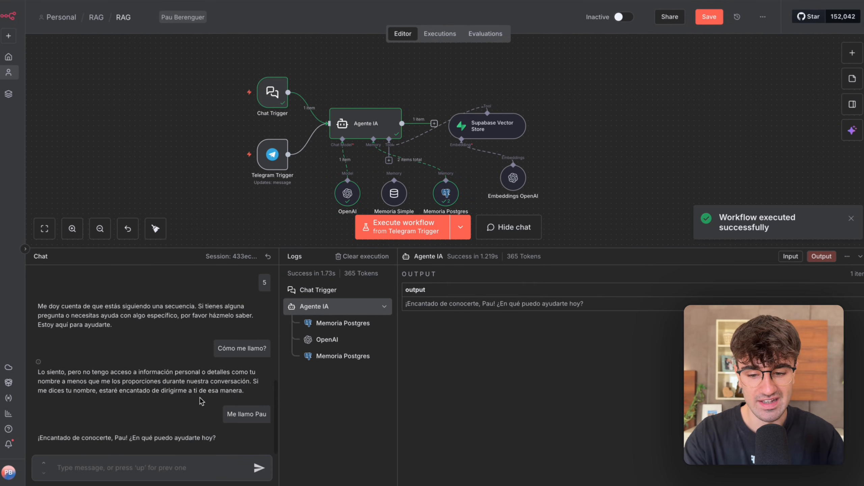
Send "omo me llamo" to the agent to retest its memory and review the conversation from its first message.
{"action": "type", "text": "omo"}
{"action": "key", "text": "Return"}
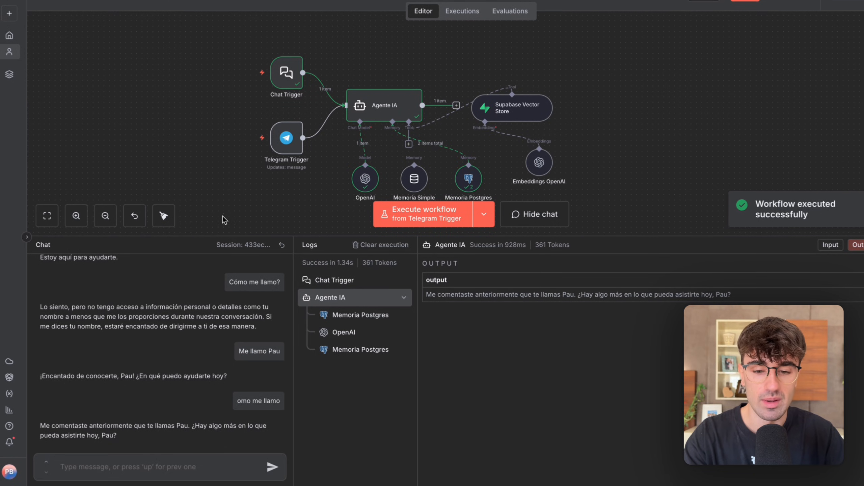
{"action": "scroll", "coordinate": [231, 395], "scroll_direction": "up", "scroll_amount": 10}
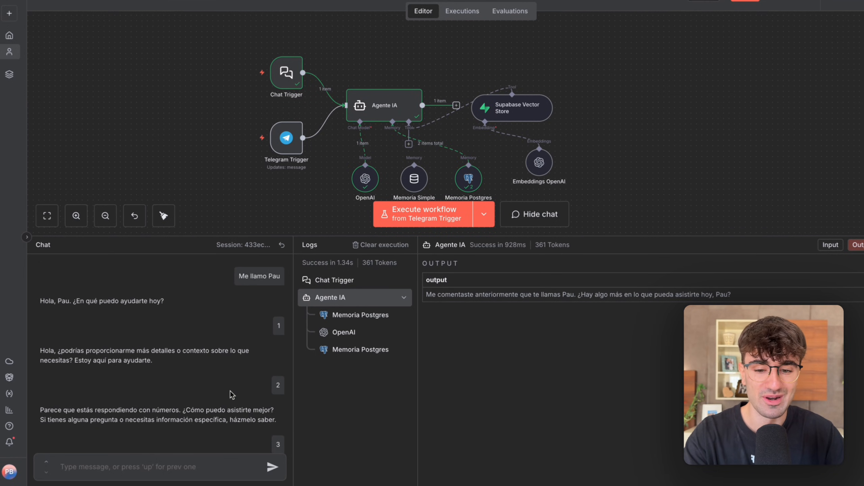
{"action": "scroll", "coordinate": [231, 395], "scroll_direction": "down", "scroll_amount": 10}
{"action": "scroll", "coordinate": [418, 187], "scroll_direction": "down", "scroll_amount": 1}
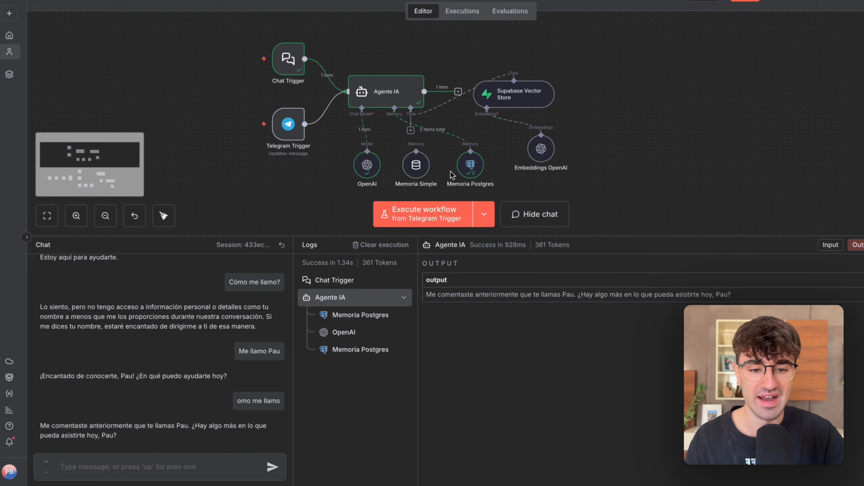
Check the Memoria Postgres node's settings and return to the canvas.
{"action": "double_click", "coordinate": [468, 163]}
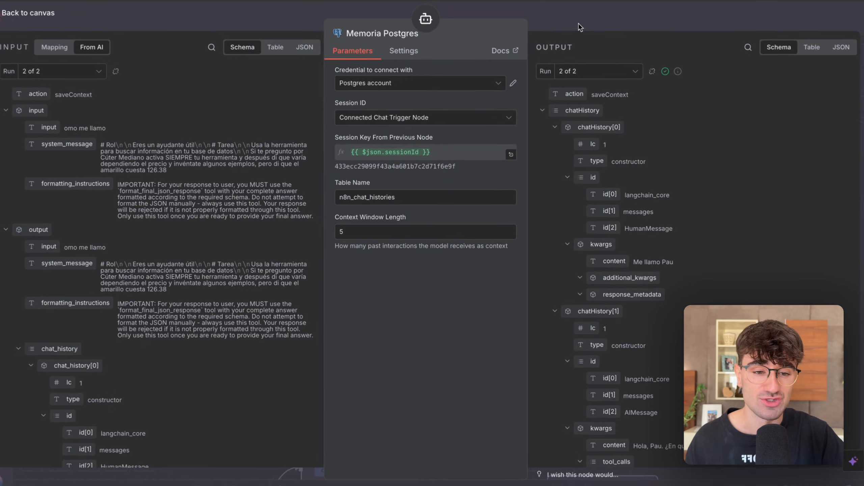
{"action": "left_click", "coordinate": [579, 24]}
{"action": "mouse_move", "coordinate": [385, 277]}
{"action": "left_click_drag", "start_coordinate": [399, 145], "coordinate": [218, 289]}
Examine Agente IA's user message source and its full System Message in the expanded expression editor, and return to the canvas.
{"action": "double_click", "coordinate": [297, 214]}
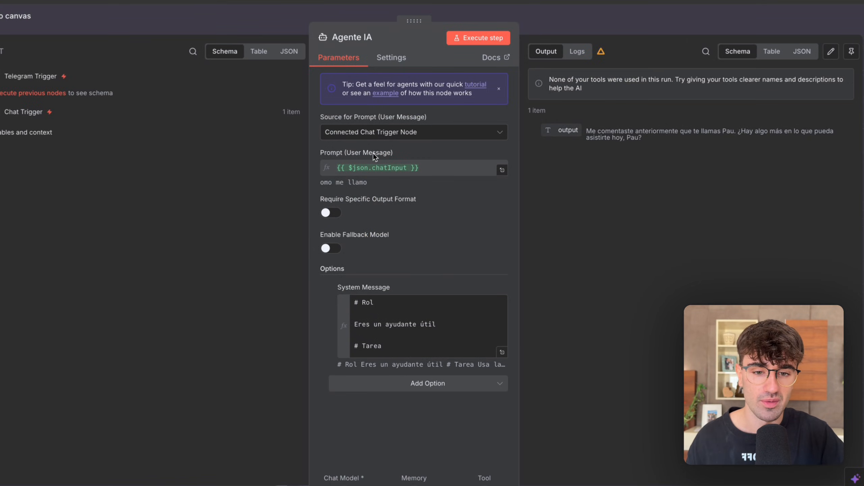
{"action": "left_click_drag", "start_coordinate": [379, 119], "coordinate": [426, 119]}
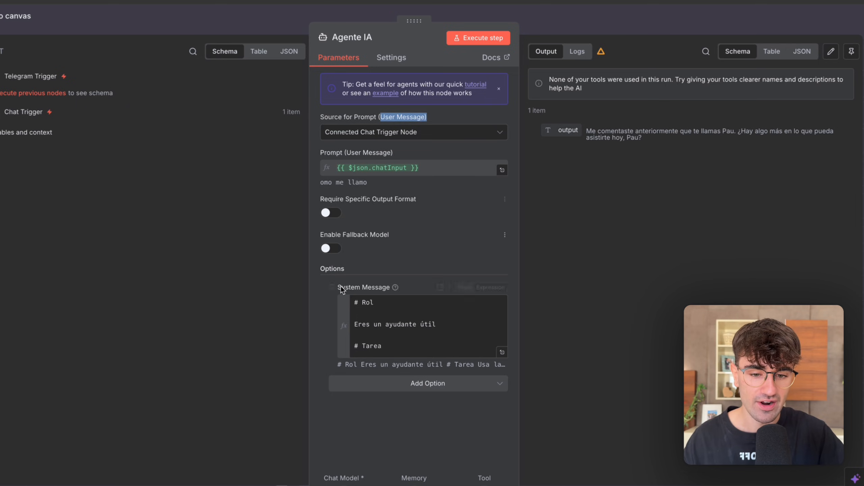
{"action": "left_click_drag", "start_coordinate": [342, 287], "coordinate": [382, 287]}
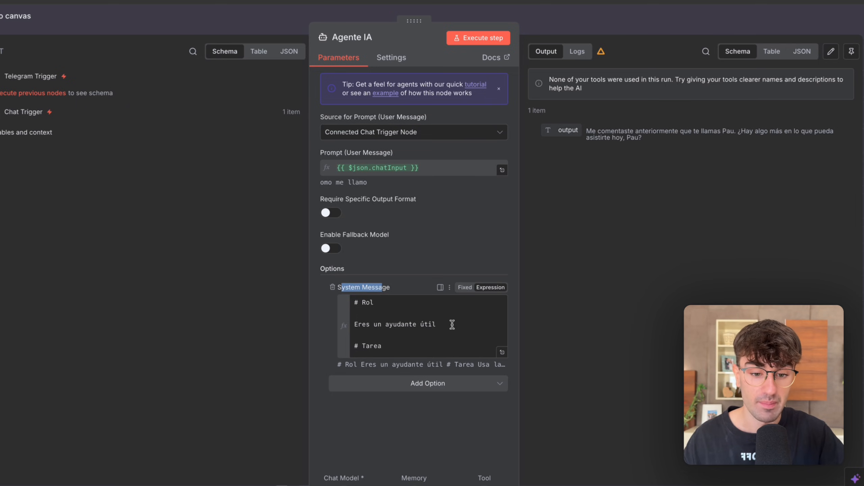
{"action": "left_click", "coordinate": [502, 353]}
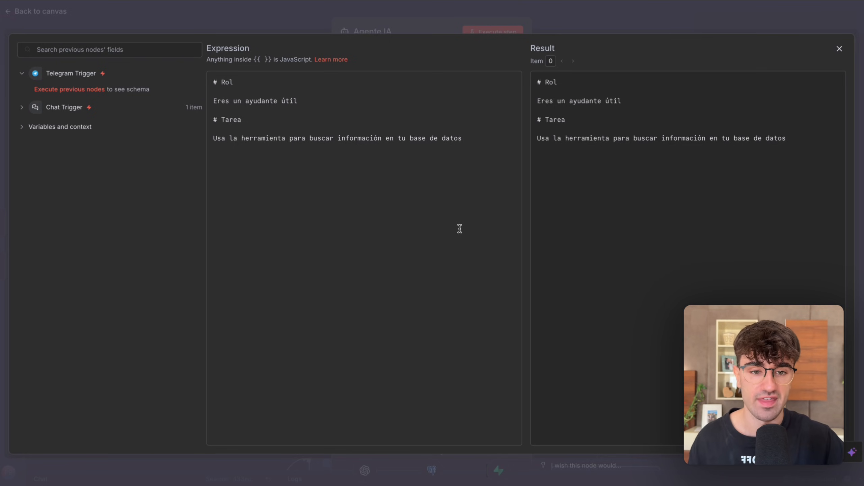
{"action": "left_click", "coordinate": [578, 28]}
{"action": "left_click", "coordinate": [578, 27]}
Look over the agent's memory and vector store nodes on the canvas and view the Supabase Vector Store settings.
{"action": "left_click_drag", "start_coordinate": [549, 125], "coordinate": [347, 293]}
{"action": "left_click", "coordinate": [530, 125]}
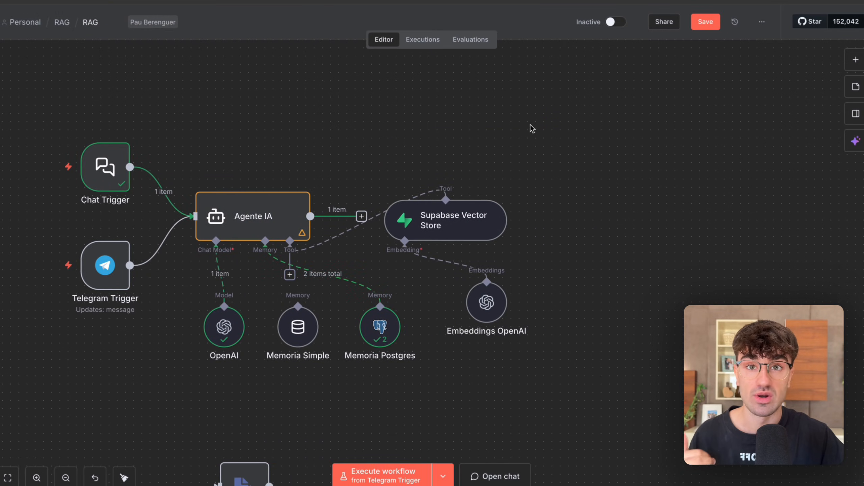
{"action": "key", "text": "Return"}
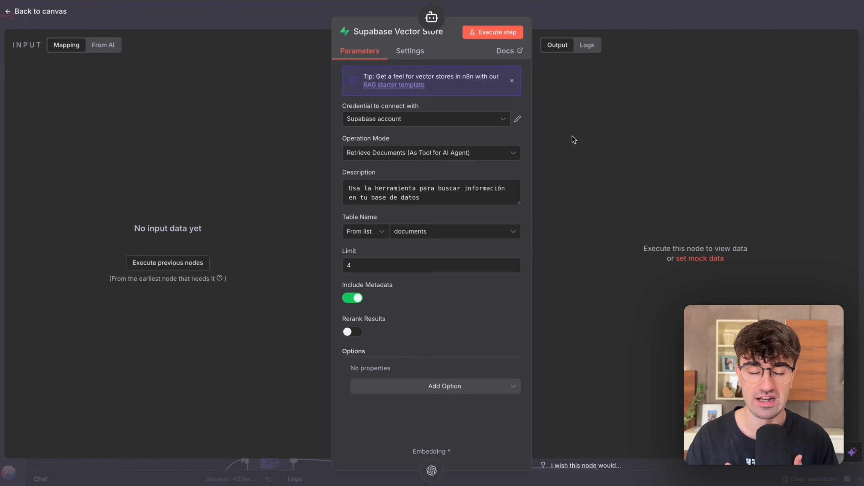
{"action": "left_click", "coordinate": [592, 21]}
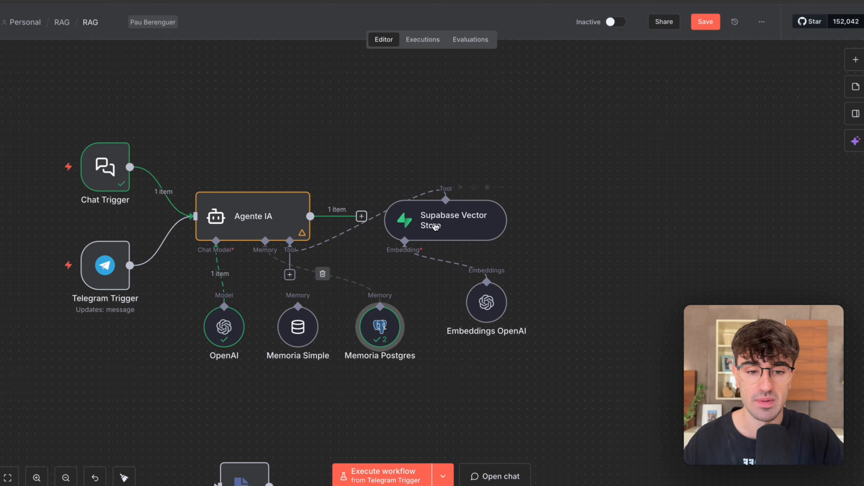
{"action": "left_click_drag", "start_coordinate": [548, 146], "coordinate": [353, 283]}
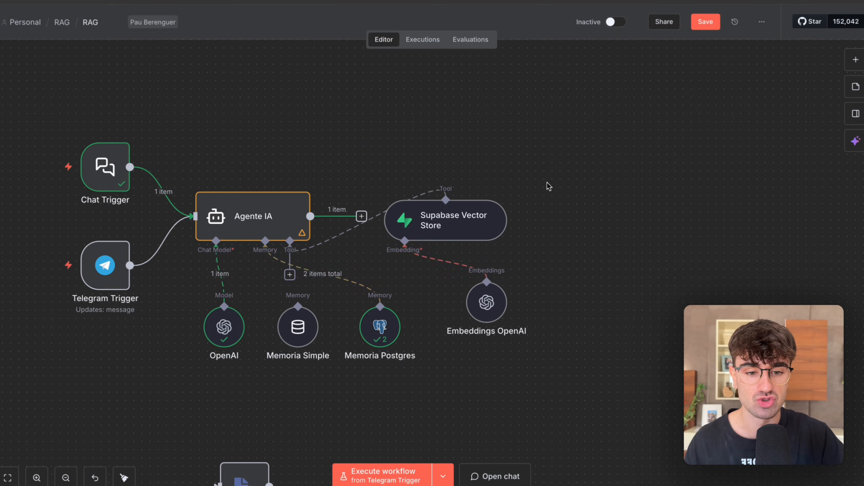
Review the Supabase Vector Store's available operation modes, its tool description and its Table Name setting.
{"action": "double_click", "coordinate": [440, 218]}
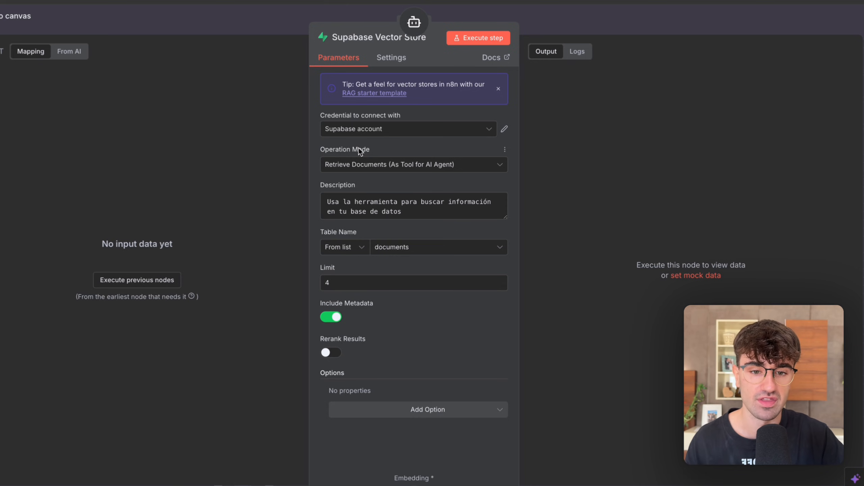
{"action": "left_click", "coordinate": [353, 165]}
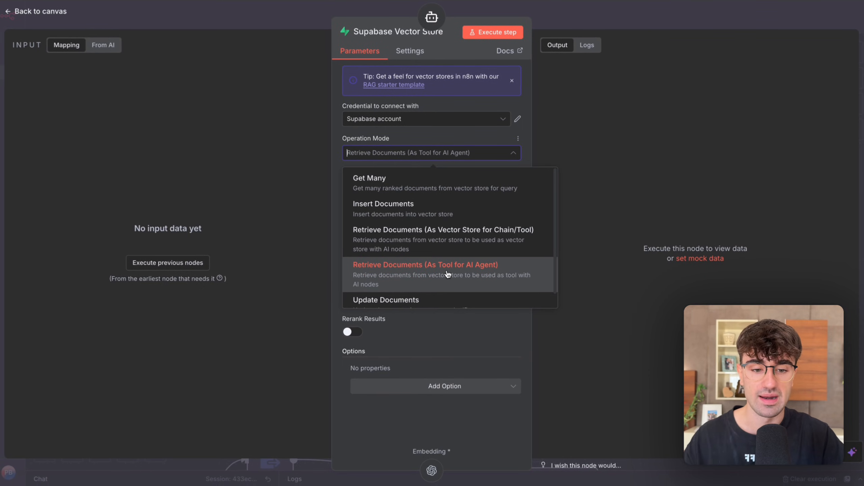
{"action": "left_click", "coordinate": [607, 148]}
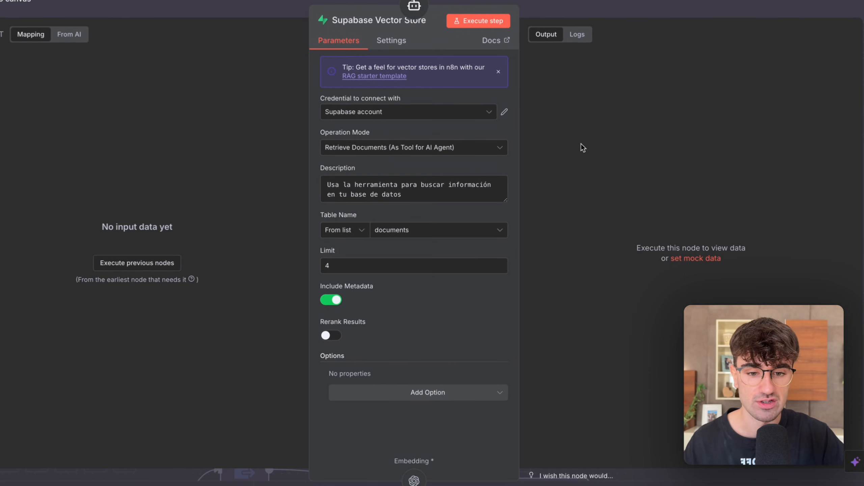
{"action": "left_click_drag", "start_coordinate": [402, 194], "coordinate": [312, 169]}
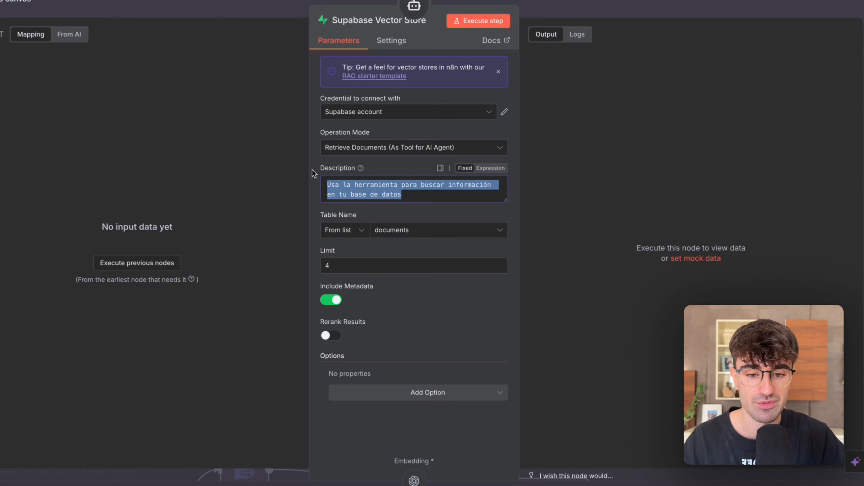
{"action": "left_click", "coordinate": [370, 190]}
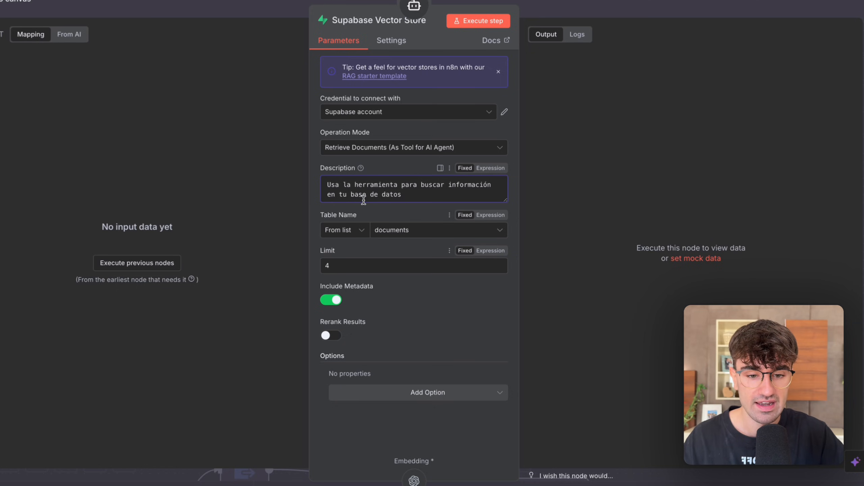
{"action": "left_click", "coordinate": [396, 229]}
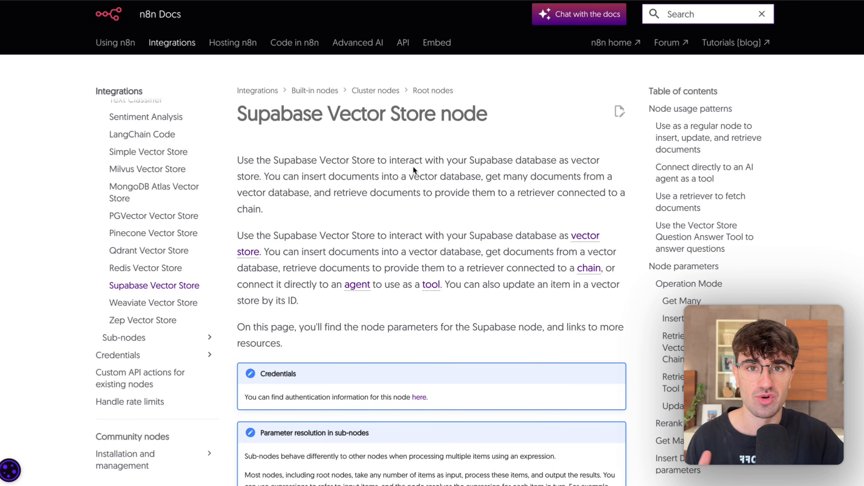
Follow the vector store quickstart link in the n8n Docs to the Supabase docs and copy the database initialization SQL script.
{"action": "scroll", "coordinate": [413, 167], "scroll_direction": "down", "scroll_amount": 8}
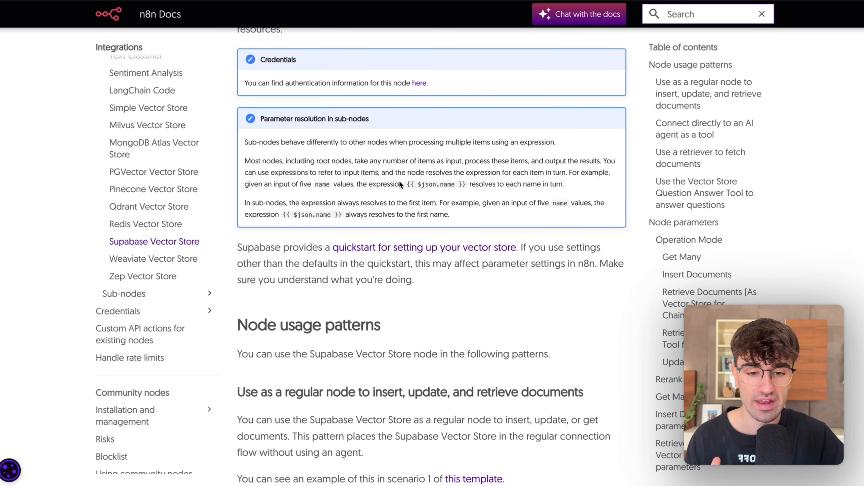
{"action": "left_click", "coordinate": [368, 246]}
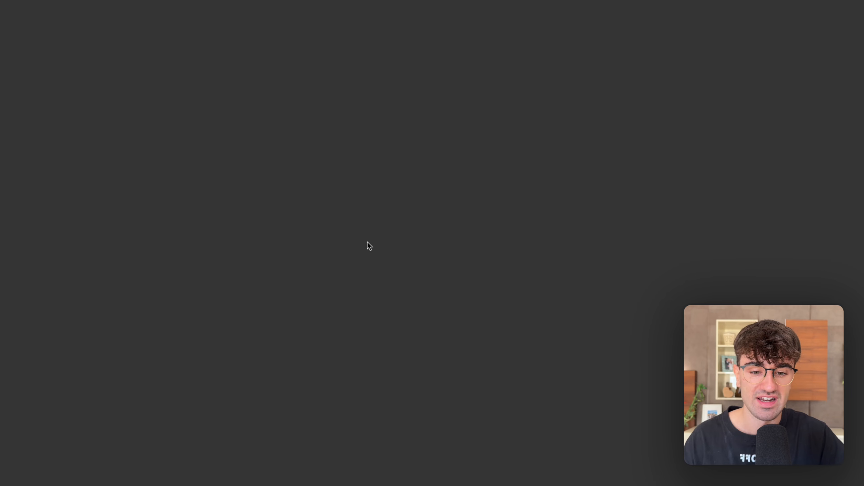
{"action": "scroll", "coordinate": [368, 242], "scroll_direction": "down", "scroll_amount": 2}
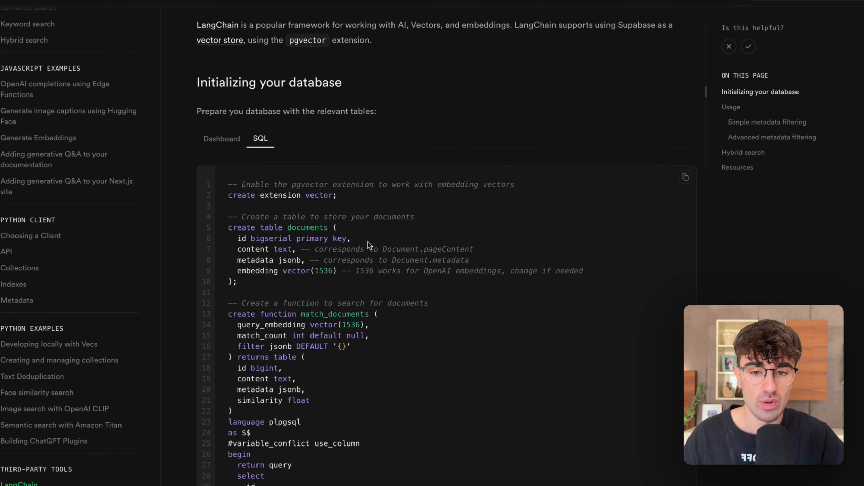
{"action": "scroll", "coordinate": [368, 242], "scroll_direction": "up", "scroll_amount": 1}
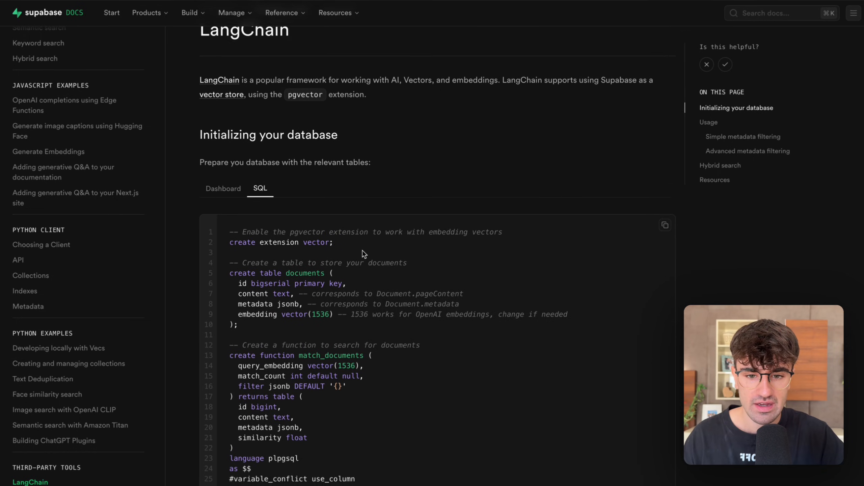
{"action": "scroll", "coordinate": [363, 253], "scroll_direction": "down", "scroll_amount": 5}
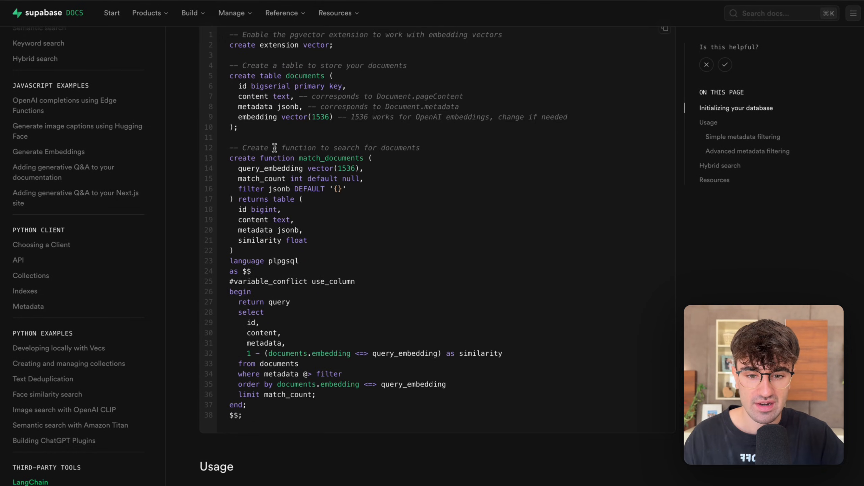
{"action": "scroll", "coordinate": [288, 296], "scroll_direction": "up", "scroll_amount": 3}
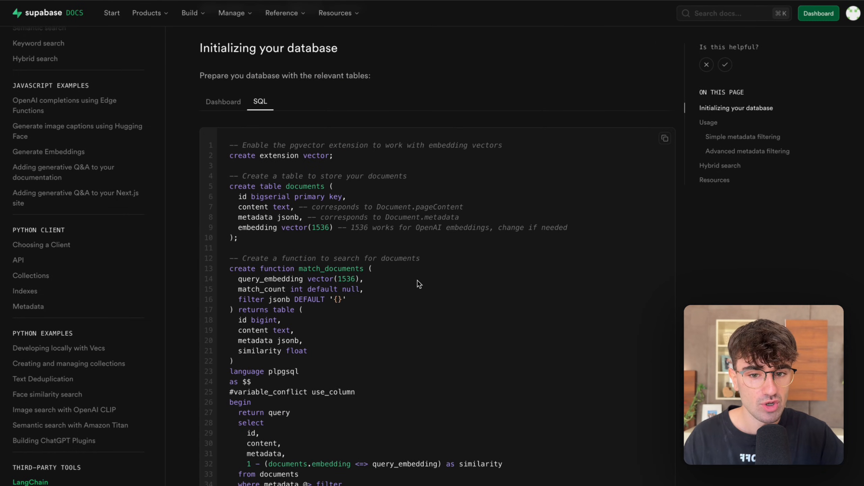
{"action": "left_click", "coordinate": [663, 140]}
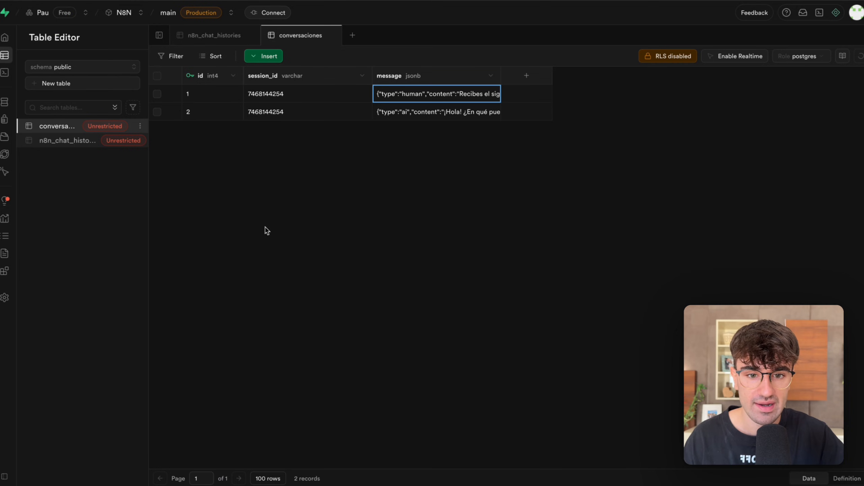
Paste the copied script into a new query in Supabase's SQL Editor and run it to create the documents table and match_documents function.
{"action": "mouse_move", "coordinate": [27, 78]}
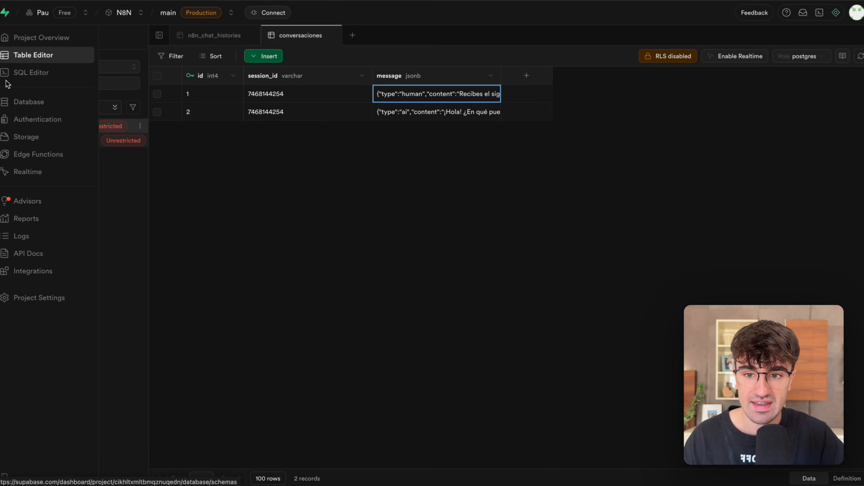
{"action": "left_click", "coordinate": [27, 74]}
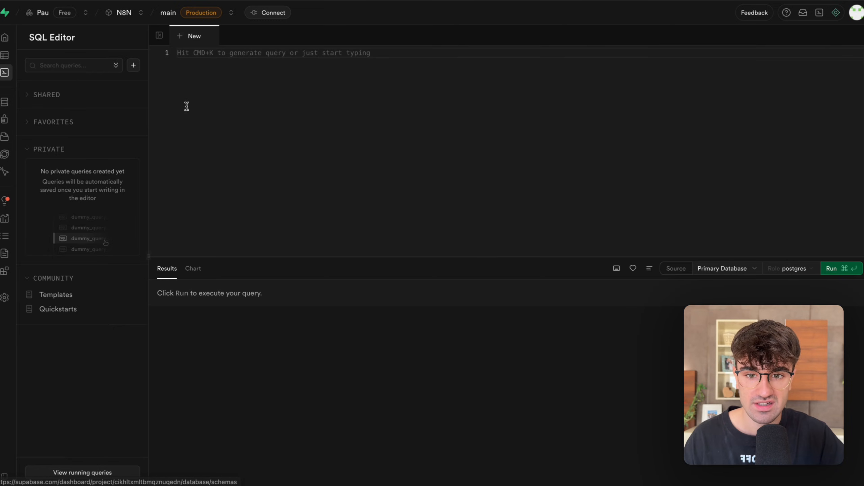
{"action": "key", "text": "super+v"}
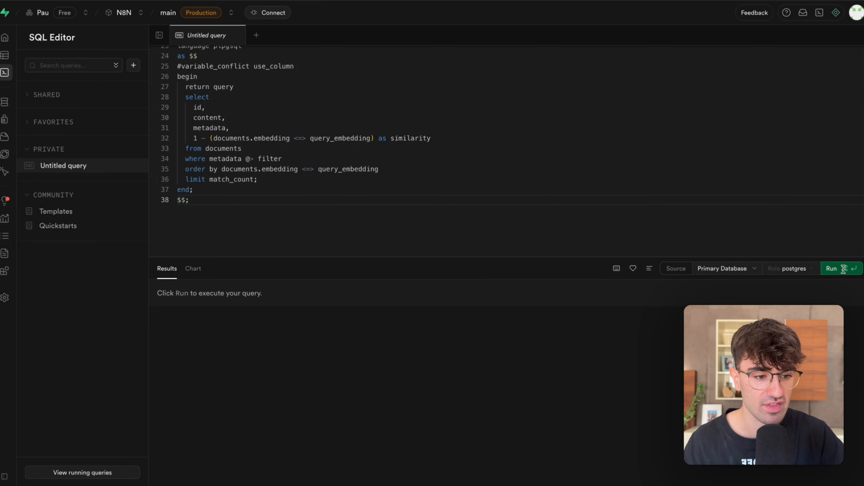
{"action": "left_click", "coordinate": [831, 268]}
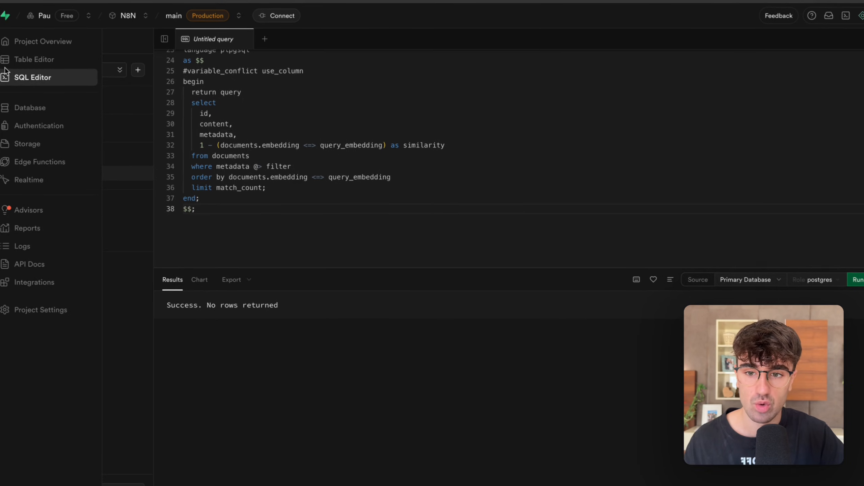
Open the new documents table in Supabase's Table Editor.
{"action": "left_click", "coordinate": [5, 56]}
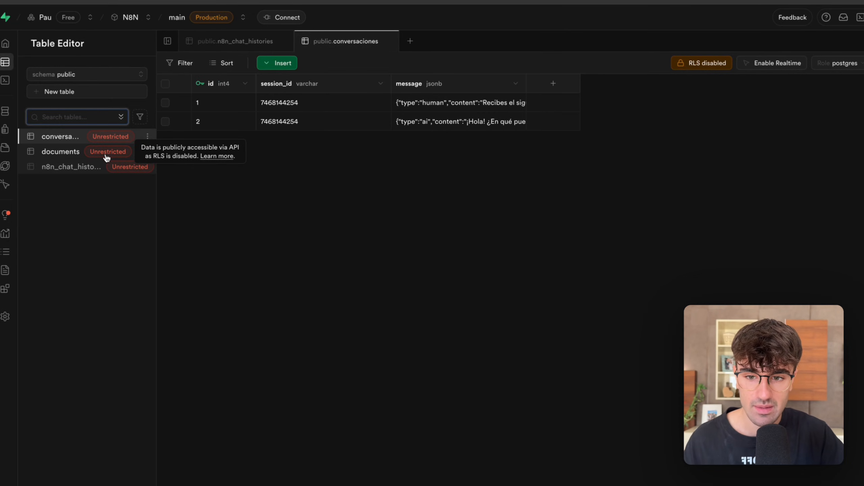
{"action": "left_click", "coordinate": [66, 166]}
{"action": "left_click", "coordinate": [64, 153]}
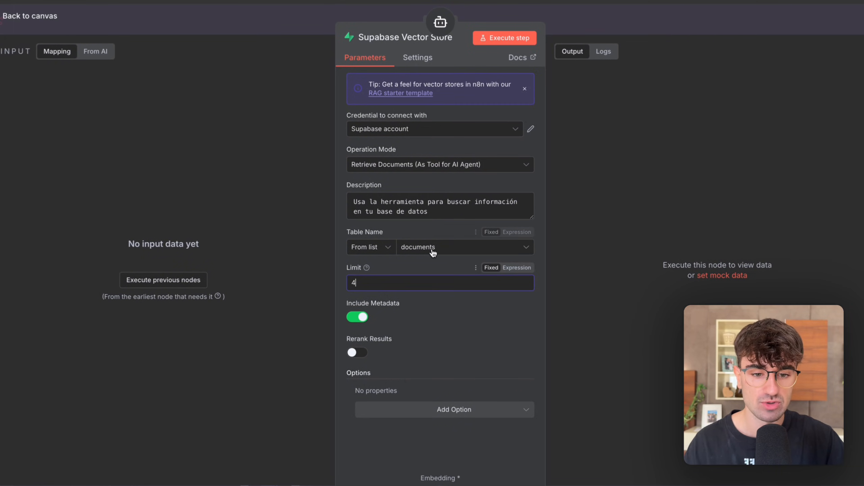
In n8n, check the Supabase Vector Store's Table Name choice and Limit explanation, and return to the canvas showing the document ingestion flow.
{"action": "left_click", "coordinate": [433, 252]}
{"action": "left_click", "coordinate": [565, 214]}
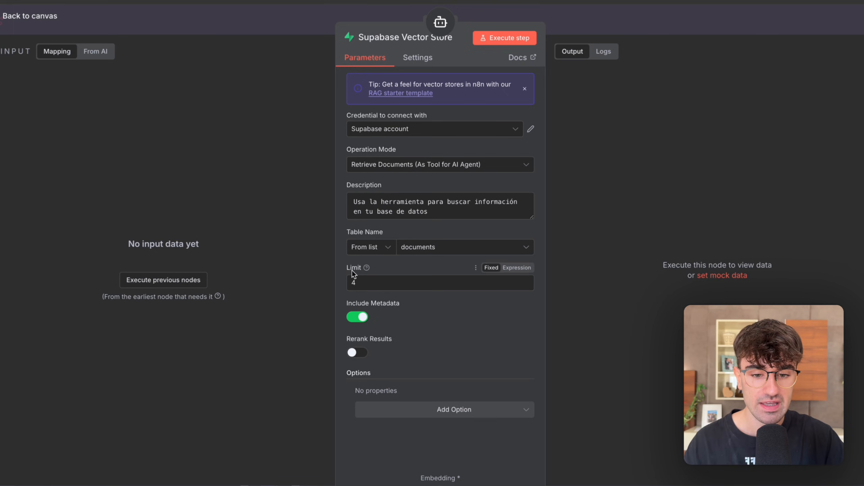
{"action": "mouse_move", "coordinate": [366, 268]}
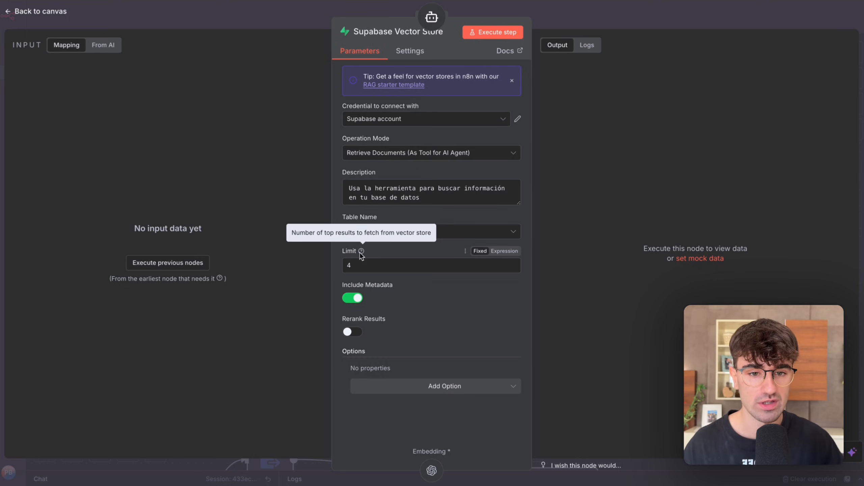
{"action": "left_click", "coordinate": [558, 17]}
{"action": "scroll", "coordinate": [505, 141], "scroll_direction": "down", "scroll_amount": 3}
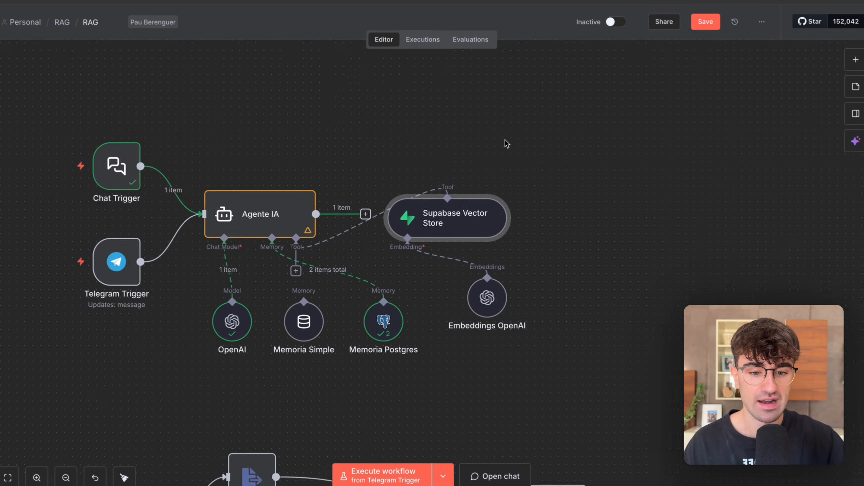
{"action": "scroll", "coordinate": [505, 140], "scroll_direction": "left", "scroll_amount": 1}
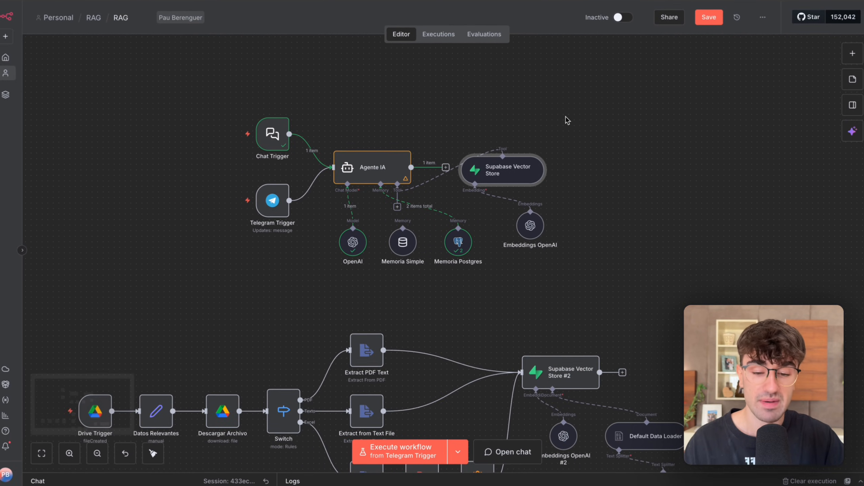
Examine the document ingestion flow from the Drive Trigger through the Switch and extraction branches to the second Supabase Vector Store.
{"action": "scroll", "coordinate": [556, 126], "scroll_direction": "down", "scroll_amount": 1}
{"action": "scroll", "coordinate": [567, 119], "scroll_direction": "down", "scroll_amount": 2}
{"action": "scroll", "coordinate": [568, 120], "scroll_direction": "right", "scroll_amount": 2}
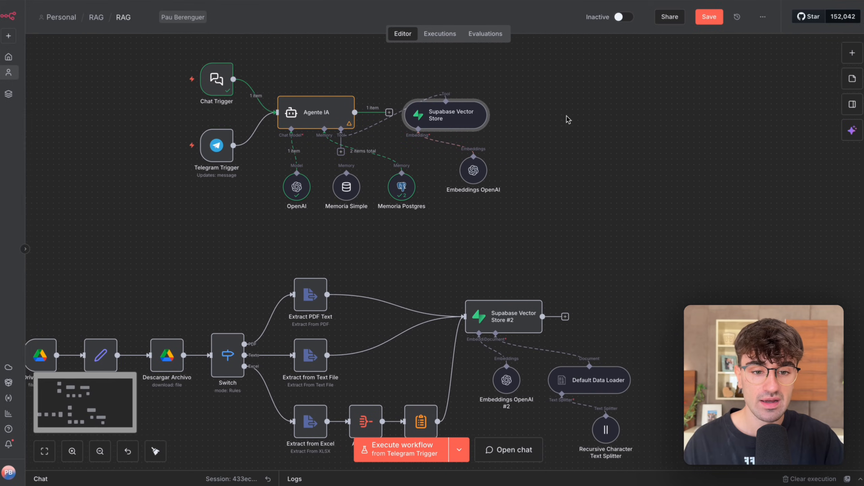
{"action": "scroll", "coordinate": [568, 119], "scroll_direction": "left", "scroll_amount": 1}
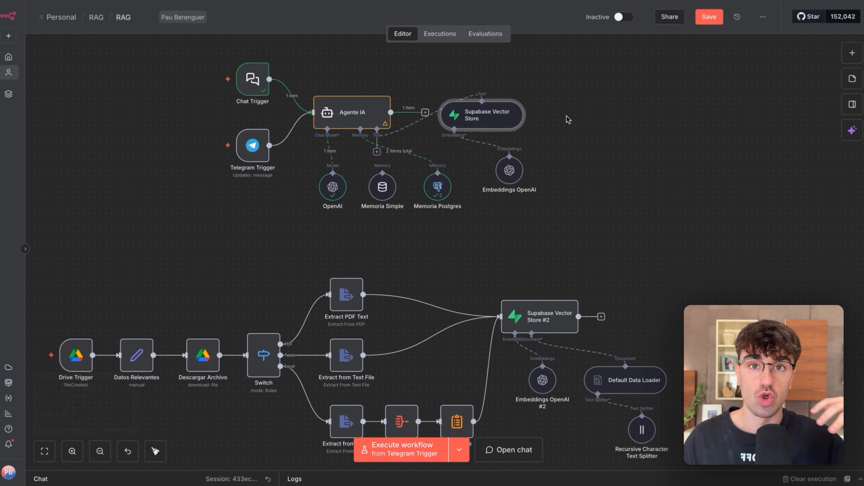
{"action": "scroll", "coordinate": [568, 119], "scroll_direction": "down", "scroll_amount": 2}
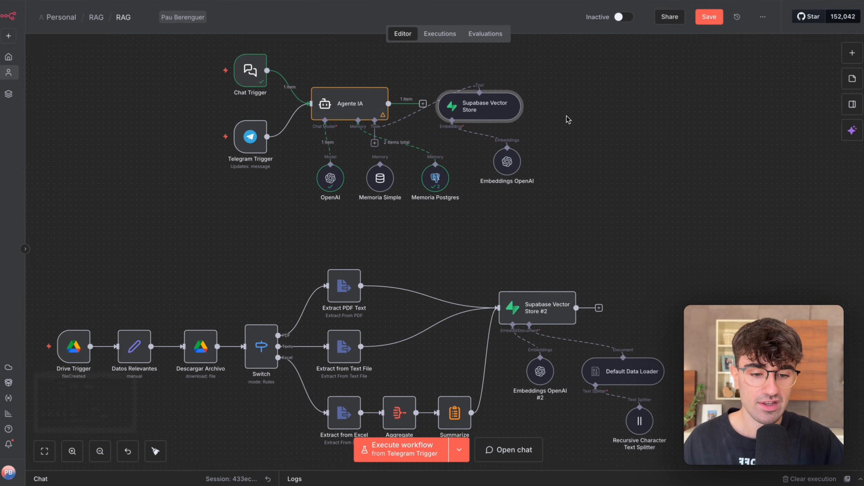
{"action": "scroll", "coordinate": [567, 119], "scroll_direction": "down", "scroll_amount": 3}
{"action": "scroll", "coordinate": [566, 115], "scroll_direction": "up", "scroll_amount": 2}
{"action": "scroll", "coordinate": [567, 115], "scroll_direction": "right", "scroll_amount": 2}
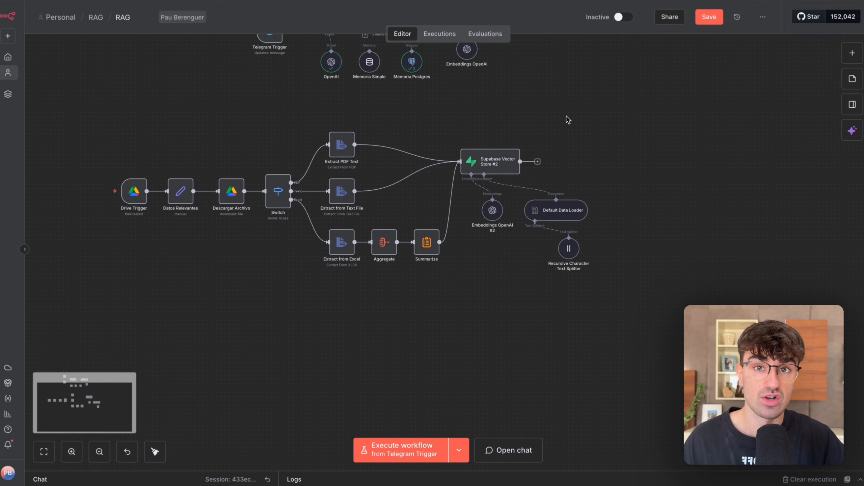
Switch to the Sistema RAG workflow and examine its extended ingestion flow, including the branch that converts files and loops back to the Switch.
{"action": "left_click_drag", "start_coordinate": [607, 109], "coordinate": [44, 375]}
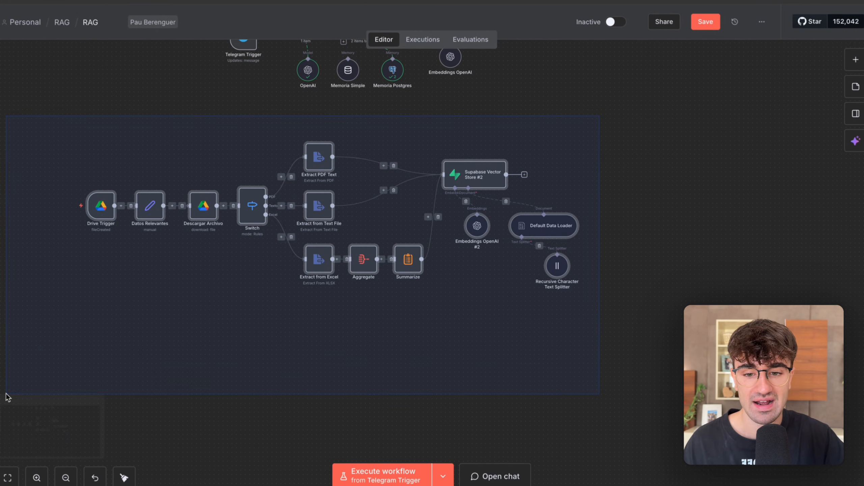
{"action": "left_click_drag", "start_coordinate": [7, 397], "coordinate": [25, 382]}
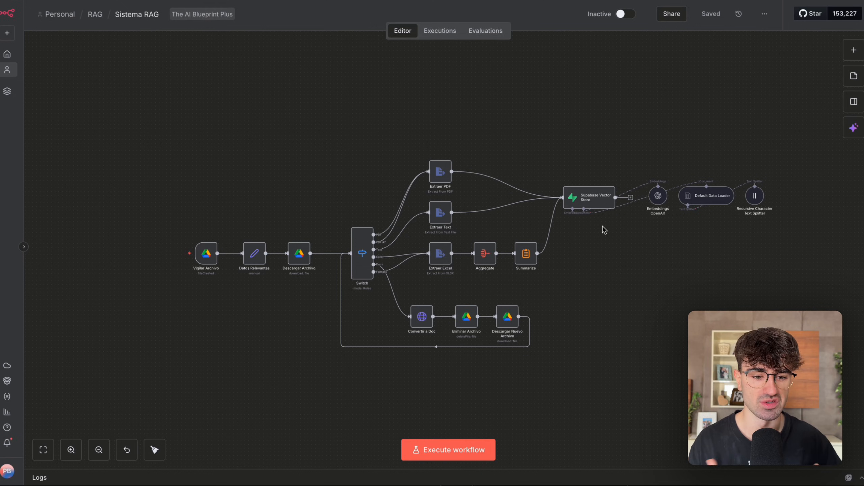
{"action": "scroll", "coordinate": [551, 224], "scroll_direction": "right", "scroll_amount": 3}
{"action": "left_click_drag", "start_coordinate": [728, 93], "coordinate": [569, 225]}
{"action": "left_click_drag", "start_coordinate": [600, 256], "coordinate": [493, 146]}
{"action": "left_click", "coordinate": [266, 120]}
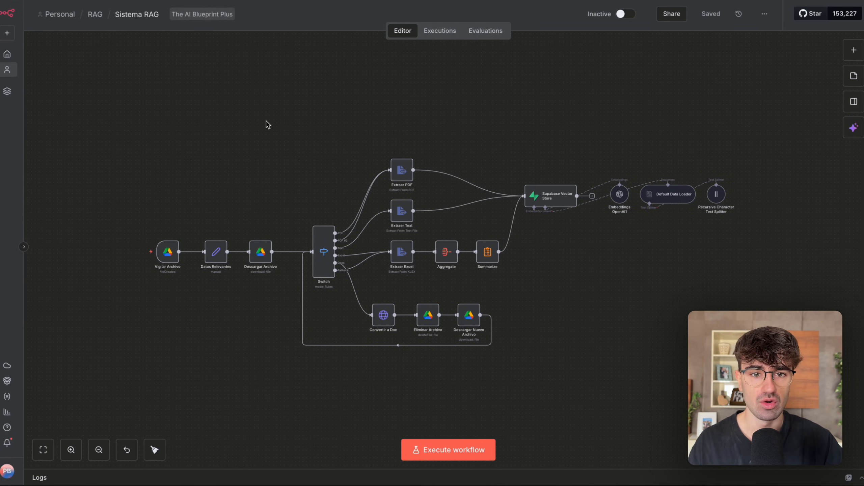
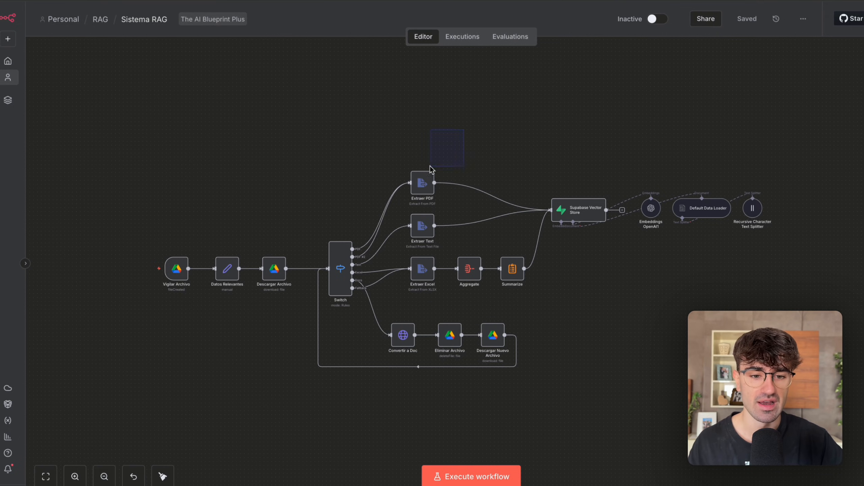
Examine the ingestion flow from the Switch through the extraction and document conversion branches to the Supabase Vector Store.
{"action": "left_click_drag", "start_coordinate": [477, 233], "coordinate": [441, 270]}
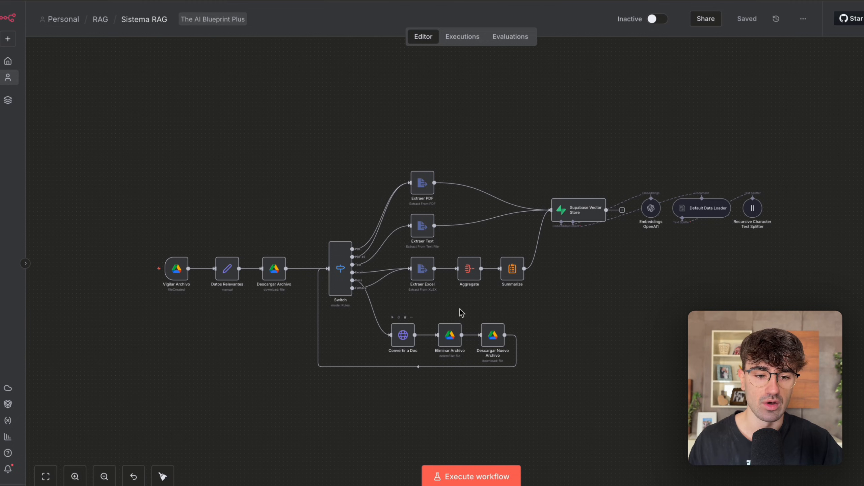
{"action": "left_click_drag", "start_coordinate": [574, 387], "coordinate": [407, 128]}
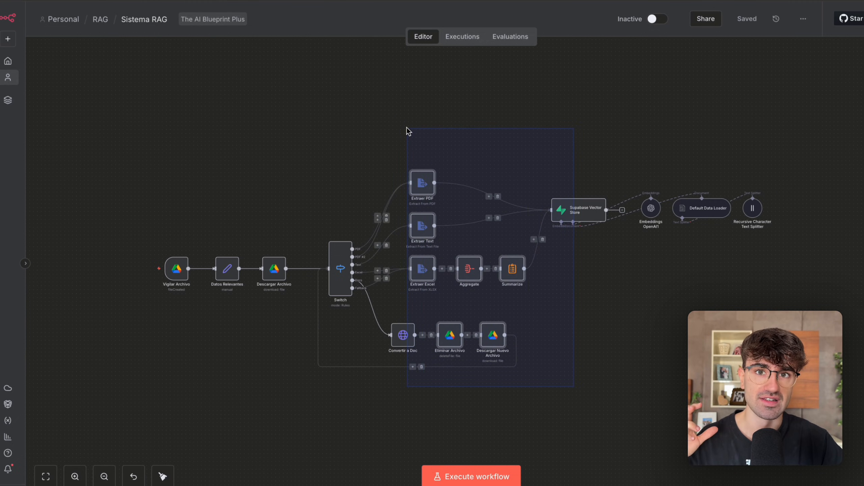
{"action": "scroll", "coordinate": [480, 155], "scroll_direction": "right", "scroll_amount": 3}
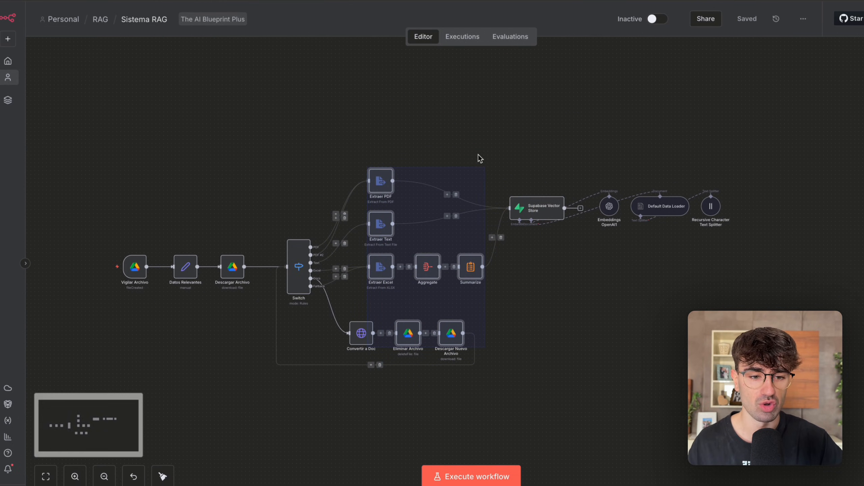
{"action": "scroll", "coordinate": [479, 154], "scroll_direction": "right", "scroll_amount": 2}
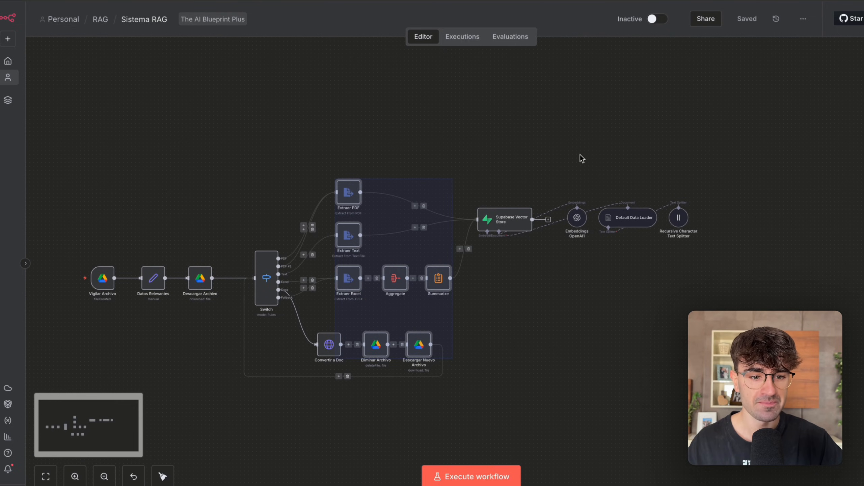
{"action": "left_click", "coordinate": [505, 219]}
{"action": "left_click", "coordinate": [500, 283]}
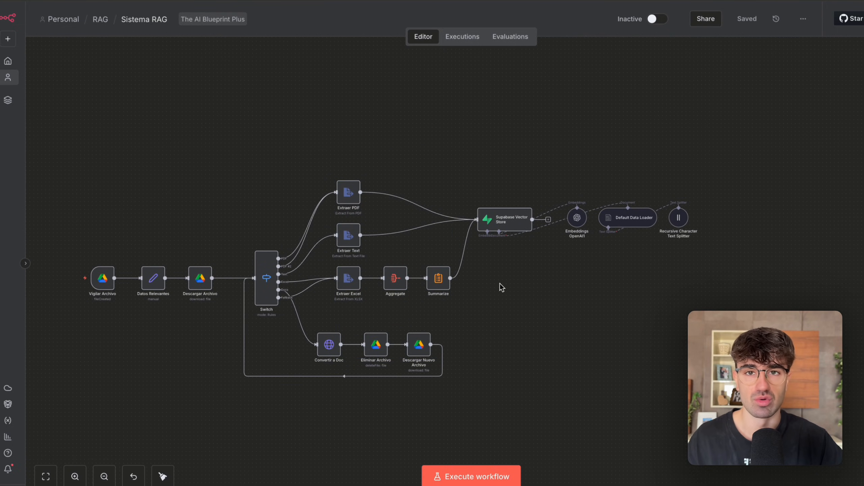
{"action": "scroll", "coordinate": [500, 284], "scroll_direction": "up", "scroll_amount": 1}
{"action": "left_click_drag", "start_coordinate": [557, 271], "coordinate": [350, 269]}
{"action": "scroll", "coordinate": [298, 356], "scroll_direction": "up", "scroll_amount": 5}
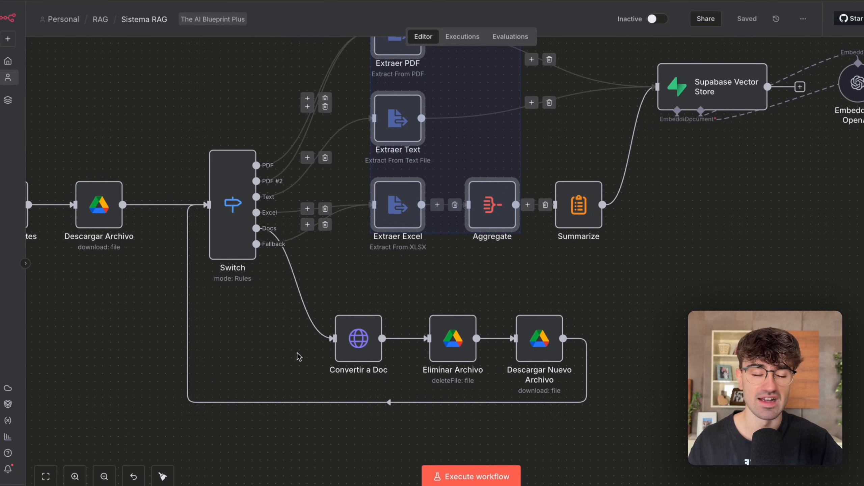
{"action": "scroll", "coordinate": [298, 354], "scroll_direction": "down", "scroll_amount": 5}
{"action": "scroll", "coordinate": [298, 354], "scroll_direction": "left", "scroll_amount": 4}
{"action": "left_click", "coordinate": [298, 353]}
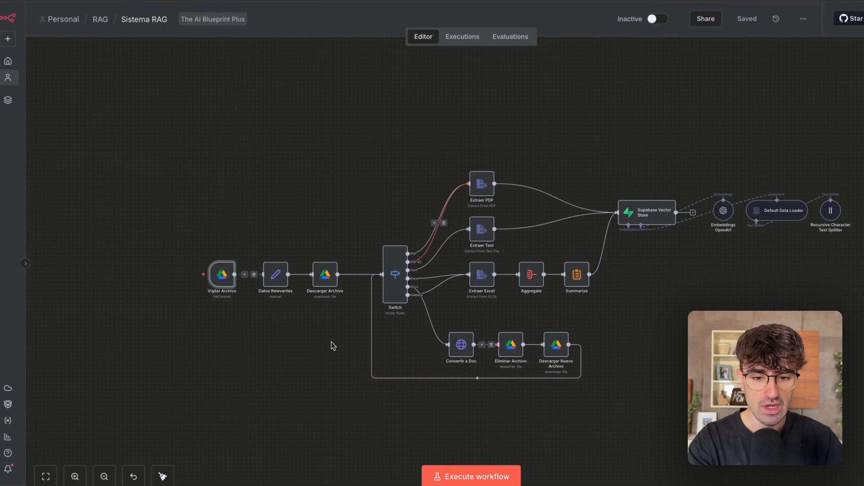
Try to execute the Sistema RAG workflow, and open the Vigilar Archivo trigger node.
{"action": "left_click", "coordinate": [464, 476]}
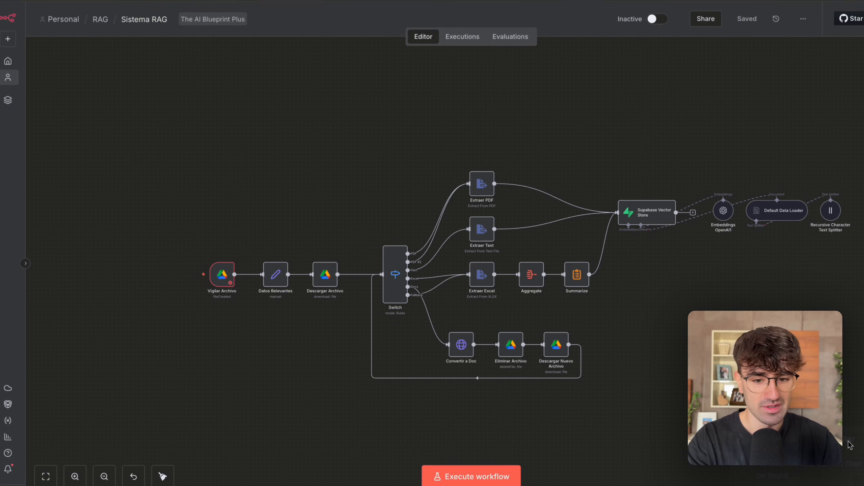
{"action": "double_click", "coordinate": [223, 274]}
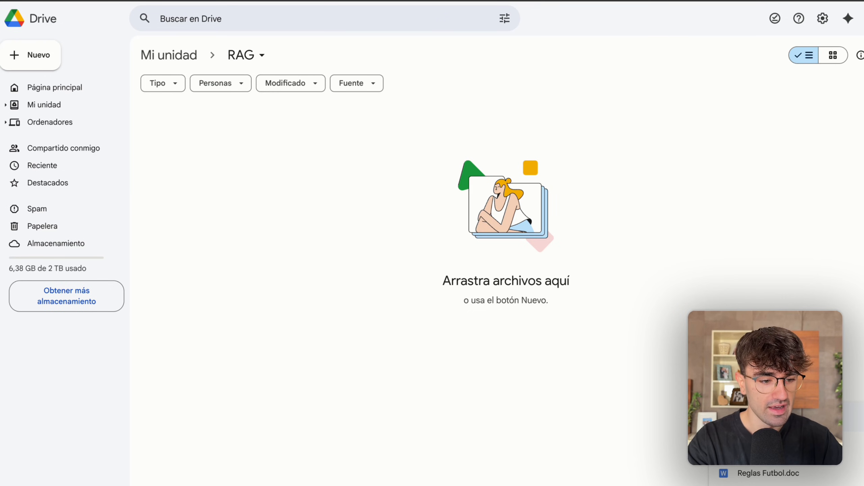
In Google Drive, upload Servicios Clínica Dental.xlsx from Descargas to the RAG folder and open the uploaded file.
{"action": "left_click", "coordinate": [24, 51]}
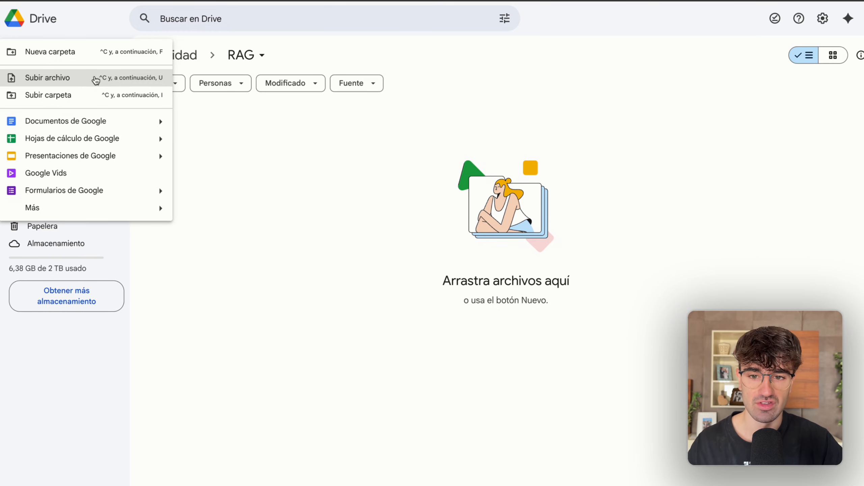
{"action": "left_click", "coordinate": [54, 79]}
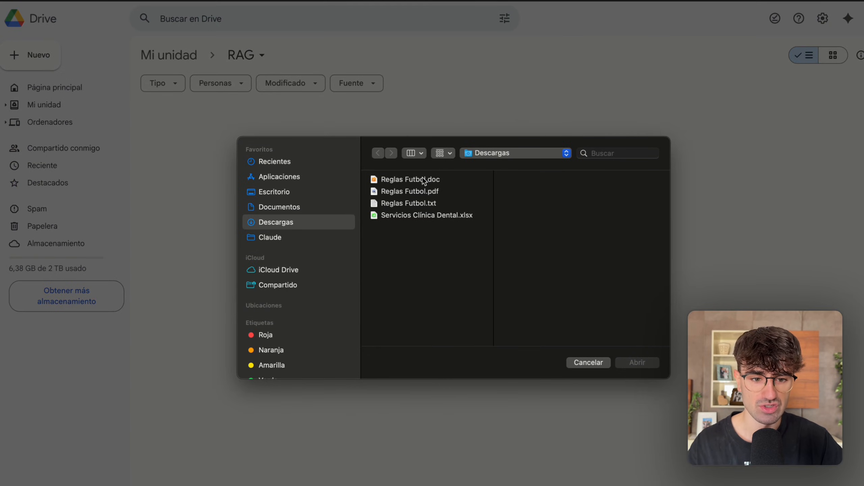
{"action": "double_click", "coordinate": [418, 214]}
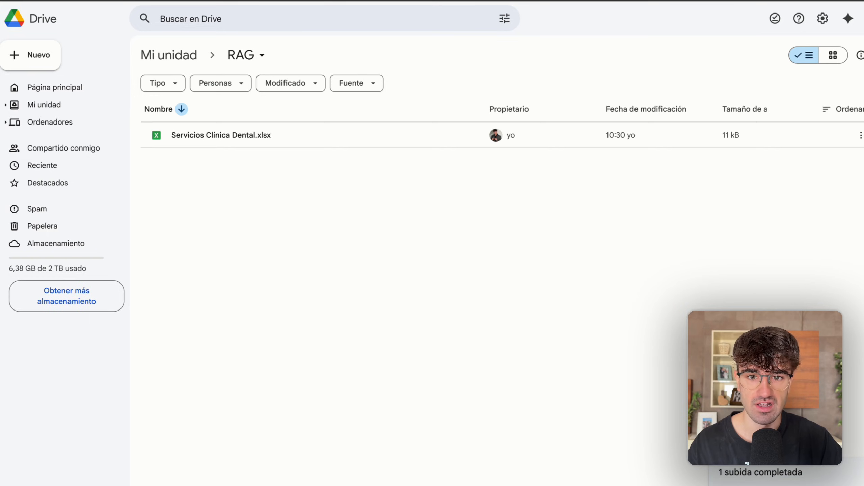
{"action": "double_click", "coordinate": [266, 134]}
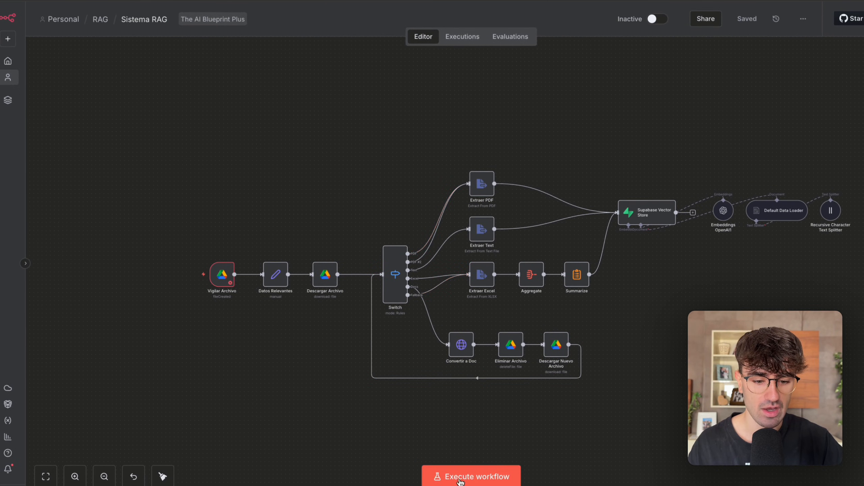
In n8n, execute the Sistema RAG workflow and follow the run through the Excel branch to the Supabase Vector Store.
{"action": "left_click", "coordinate": [439, 476]}
{"action": "left_click_drag", "start_coordinate": [145, 167], "coordinate": [240, 325]}
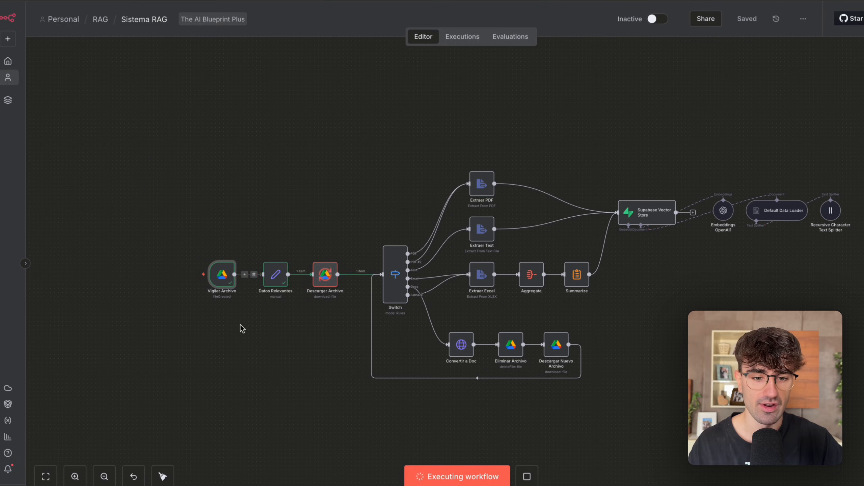
{"action": "scroll", "coordinate": [241, 325], "scroll_direction": "right", "scroll_amount": 2}
{"action": "scroll", "coordinate": [241, 325], "scroll_direction": "down", "scroll_amount": 1}
{"action": "scroll", "coordinate": [241, 324], "scroll_direction": "right", "scroll_amount": 1}
{"action": "scroll", "coordinate": [240, 325], "scroll_direction": "up", "scroll_amount": 1}
{"action": "left_click_drag", "start_coordinate": [597, 341], "coordinate": [580, 282]}
{"action": "scroll", "coordinate": [382, 214], "scroll_direction": "right", "scroll_amount": 1}
{"action": "scroll", "coordinate": [391, 210], "scroll_direction": "right", "scroll_amount": 1}
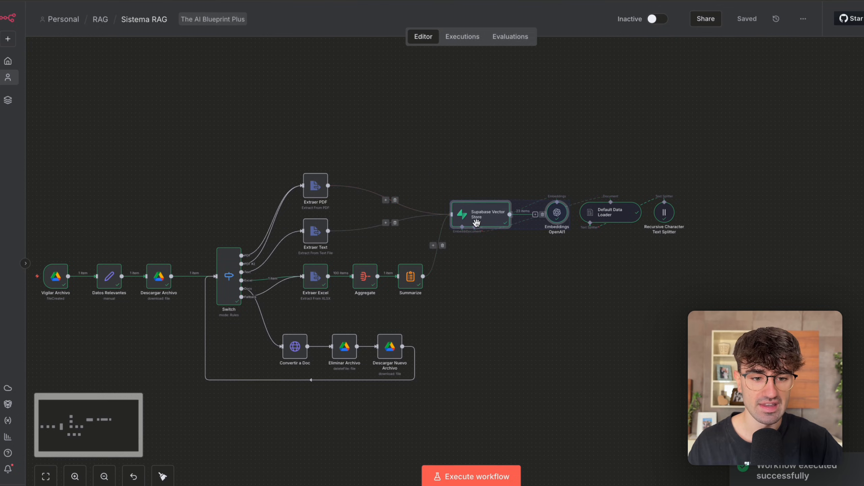
{"action": "scroll", "coordinate": [477, 223], "scroll_direction": "up", "scroll_amount": 3}
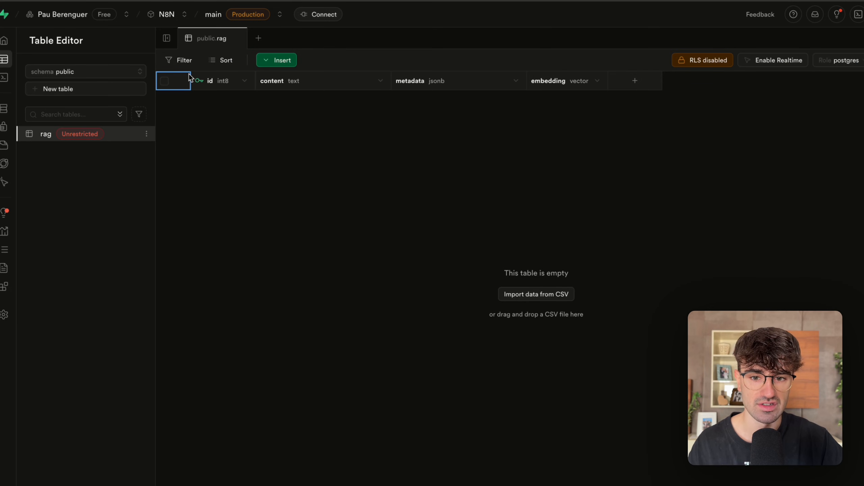
In Supabase, read the first record's content in the rag table and compare it with the Productos Clínica Dental spreadsheet.
{"action": "left_click", "coordinate": [109, 133]}
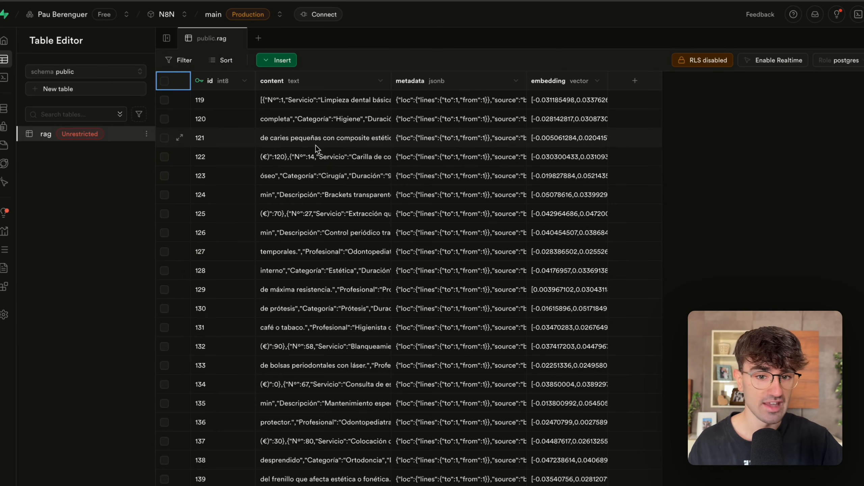
{"action": "double_click", "coordinate": [315, 100]}
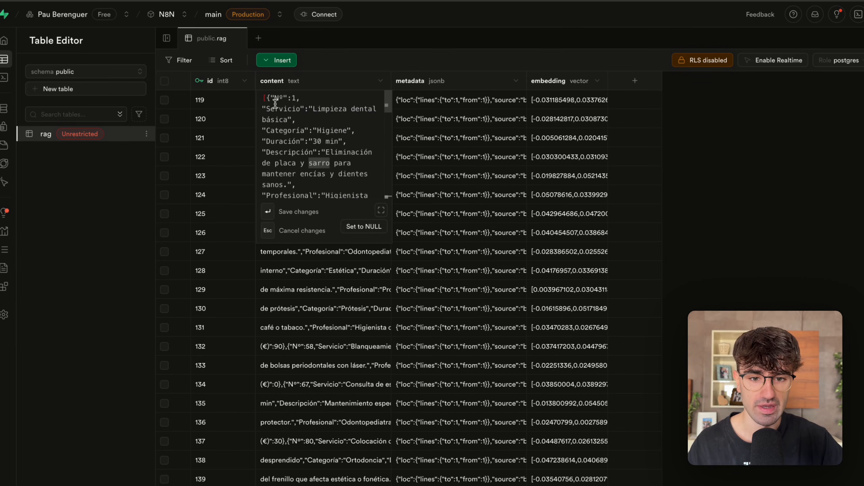
{"action": "double_click", "coordinate": [322, 109]}
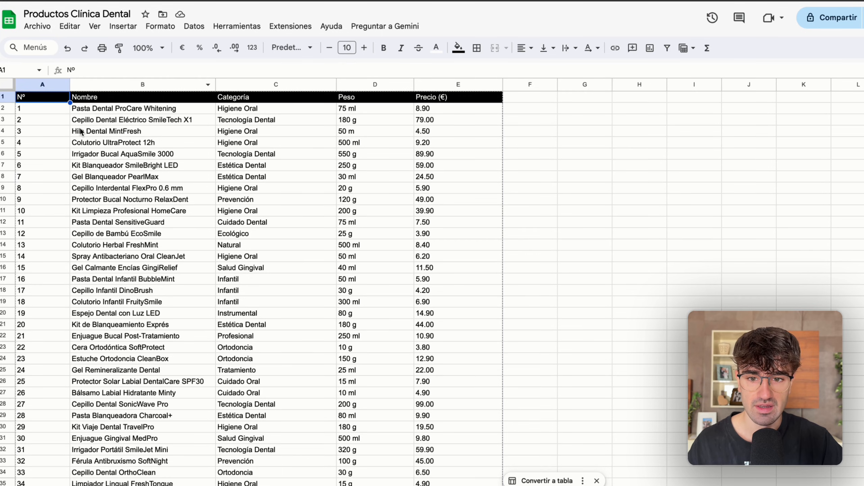
{"action": "scroll", "coordinate": [89, 174], "scroll_direction": "down", "scroll_amount": 10}
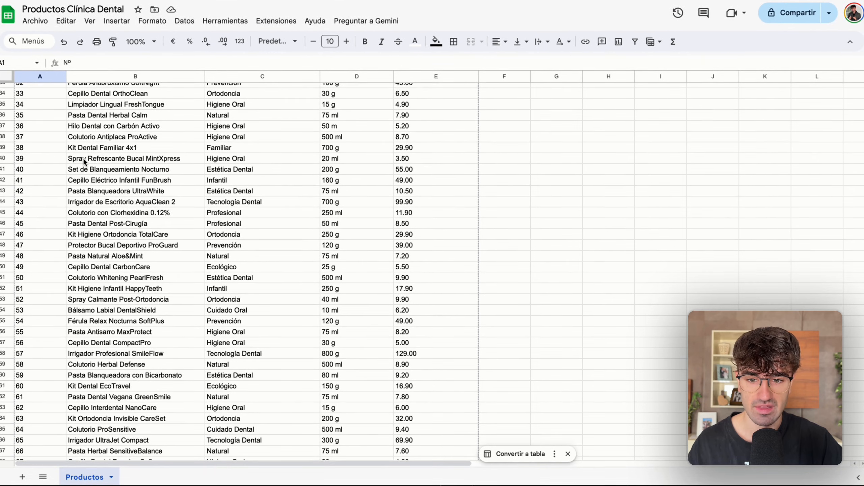
{"action": "scroll", "coordinate": [144, 141], "scroll_direction": "up", "scroll_amount": 10}
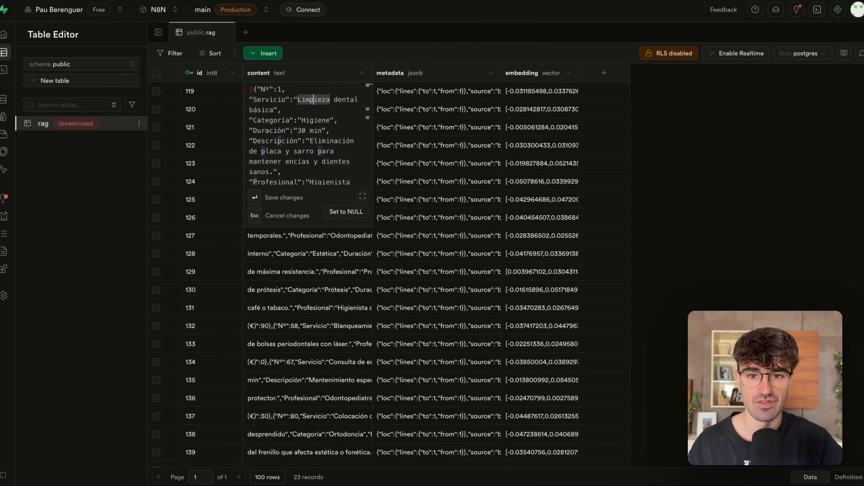
{"action": "scroll", "coordinate": [268, 130], "scroll_direction": "down", "scroll_amount": 6}
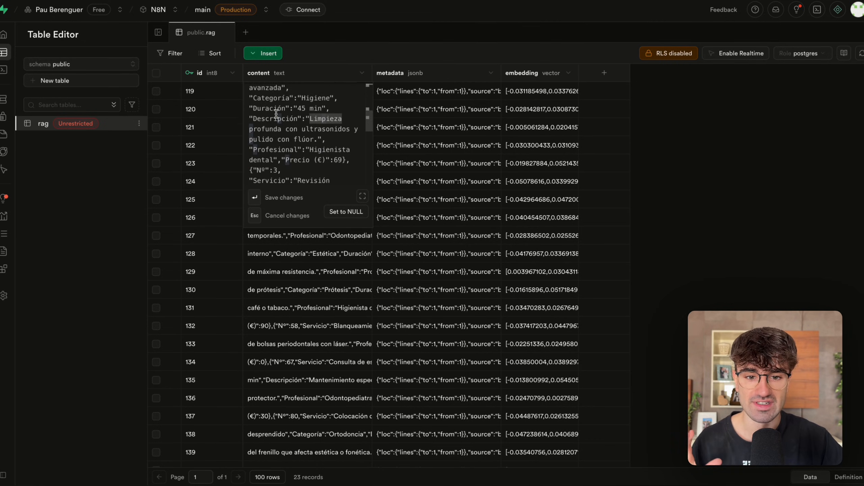
{"action": "scroll", "coordinate": [276, 113], "scroll_direction": "down", "scroll_amount": 8}
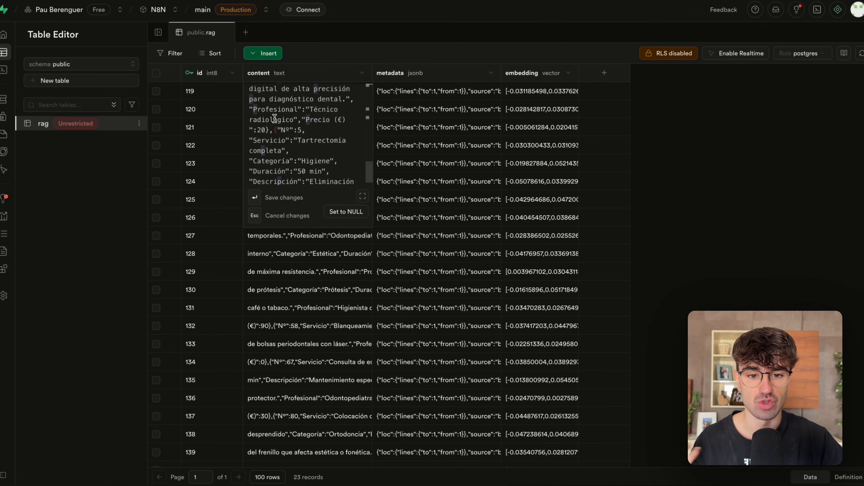
{"action": "left_click", "coordinate": [67, 223]}
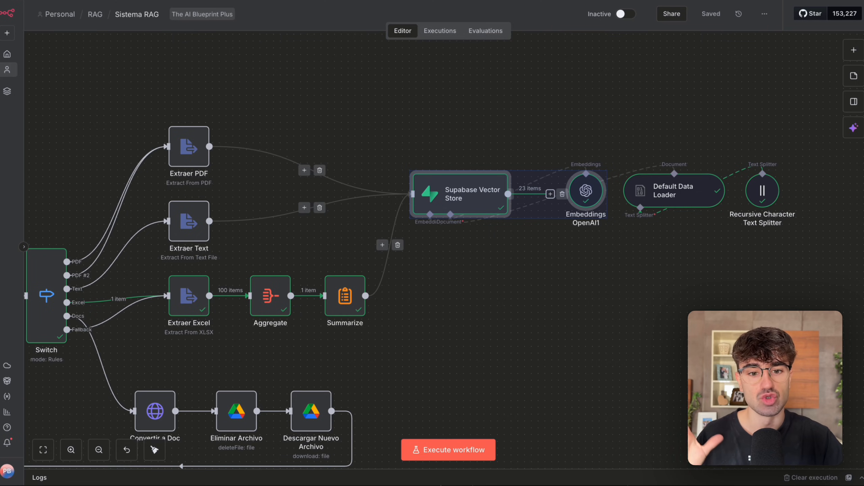
In n8n, review the executed ingestion flow from Vigilar Archivo through the Switch and extraction branches to the Supabase Vector Store.
{"action": "scroll", "coordinate": [252, 129], "scroll_direction": "down", "scroll_amount": 2}
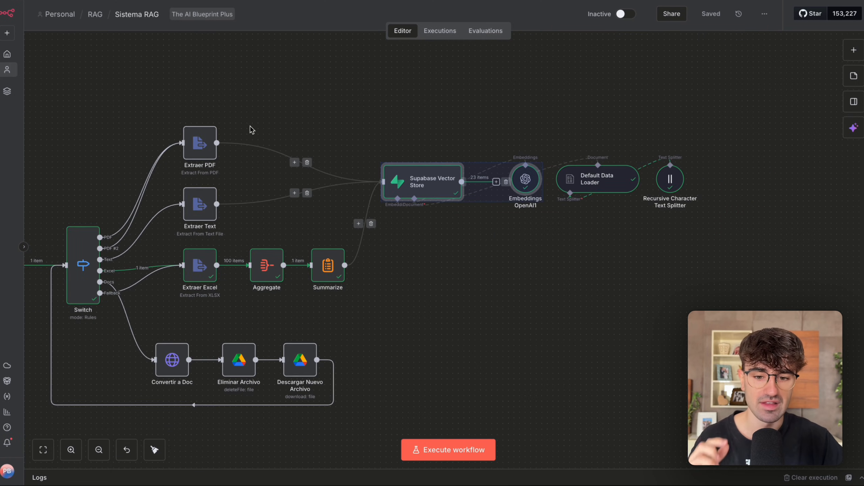
{"action": "scroll", "coordinate": [251, 130], "scroll_direction": "left", "scroll_amount": 4}
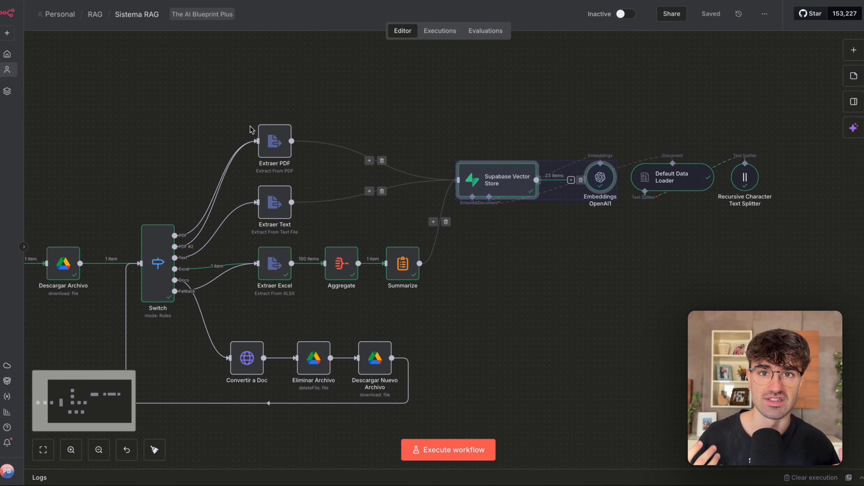
{"action": "scroll", "coordinate": [251, 130], "scroll_direction": "down", "scroll_amount": 3}
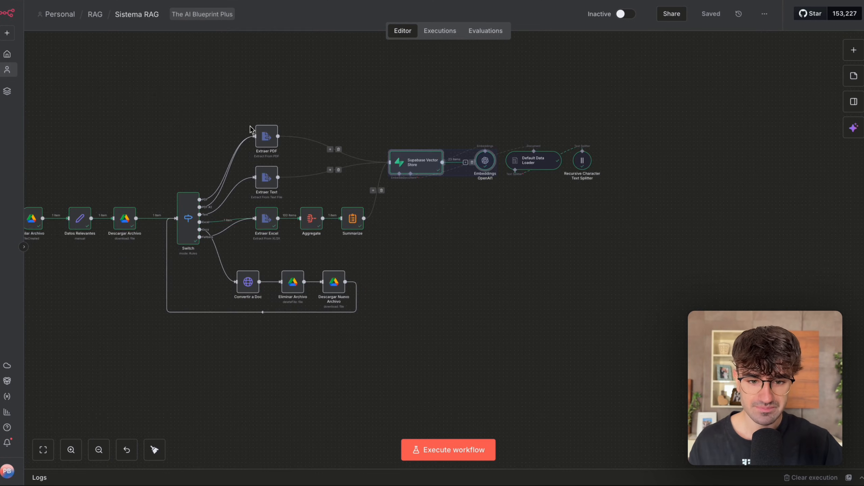
{"action": "scroll", "coordinate": [248, 130], "scroll_direction": "left", "scroll_amount": 5}
{"action": "left_click_drag", "start_coordinate": [379, 99], "coordinate": [150, 268]}
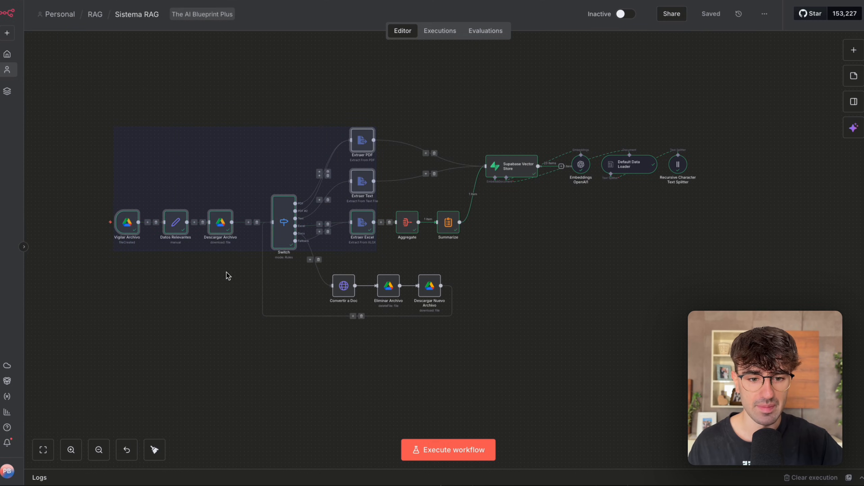
{"action": "left_click_drag", "start_coordinate": [582, 318], "coordinate": [410, 102]}
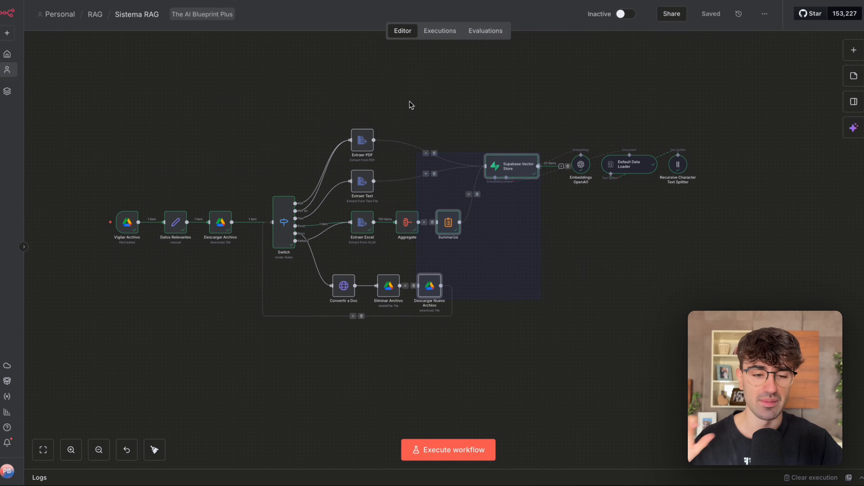
{"action": "scroll", "coordinate": [409, 101], "scroll_direction": "right", "scroll_amount": 2}
{"action": "left_click", "coordinate": [544, 229]}
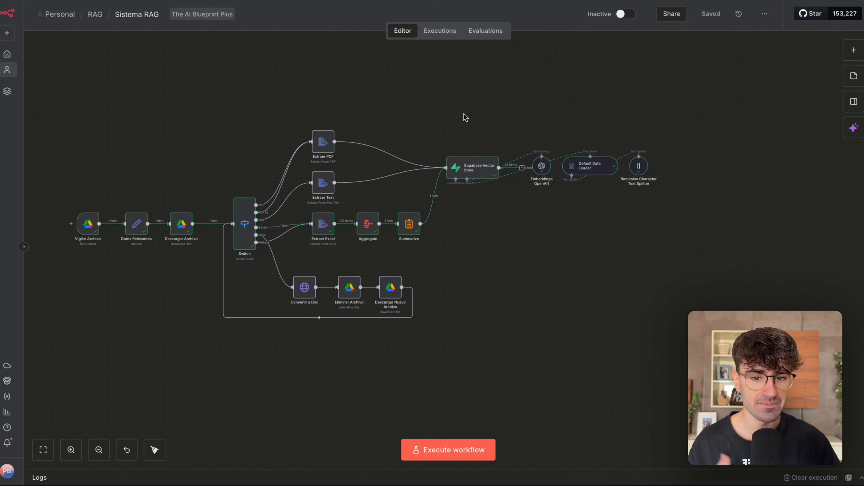
{"action": "left_click_drag", "start_coordinate": [180, 100], "coordinate": [411, 253]}
{"action": "left_click", "coordinate": [465, 266]}
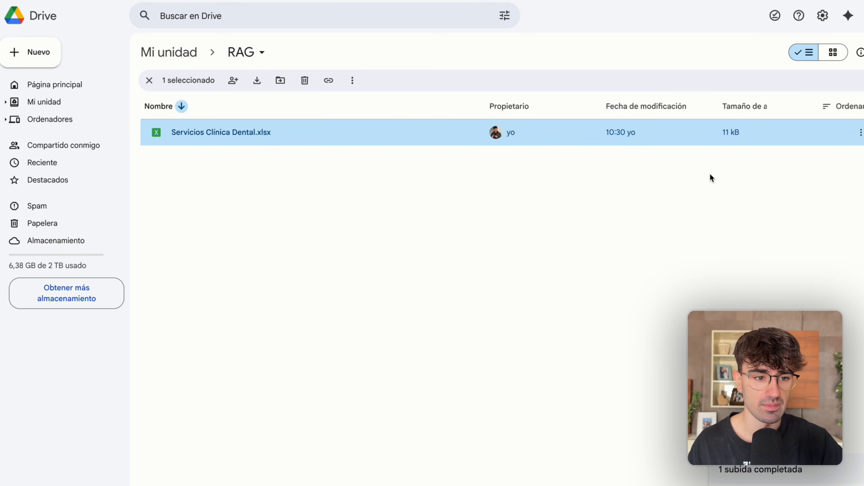
In Google Drive, move Servicios Clínica Dental.xlsx from the RAG folder to the trash.
{"action": "left_click", "coordinate": [860, 133]}
{"action": "left_click", "coordinate": [731, 320]}
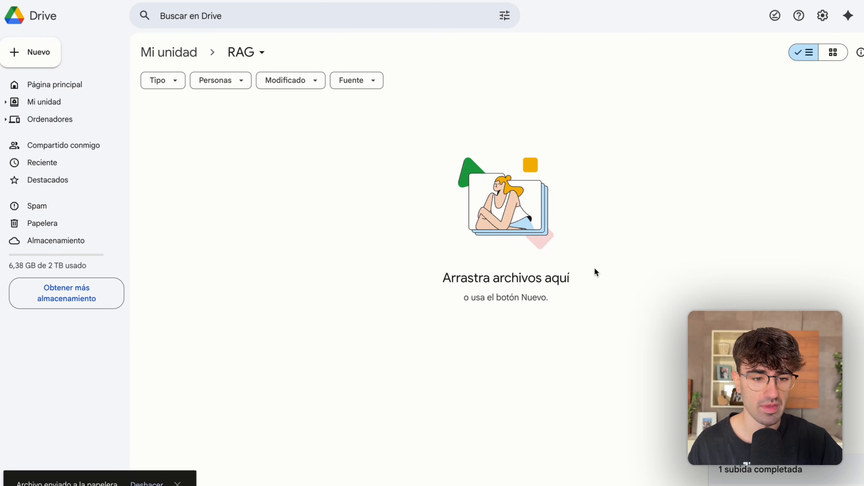
{"action": "left_click", "coordinate": [30, 52]}
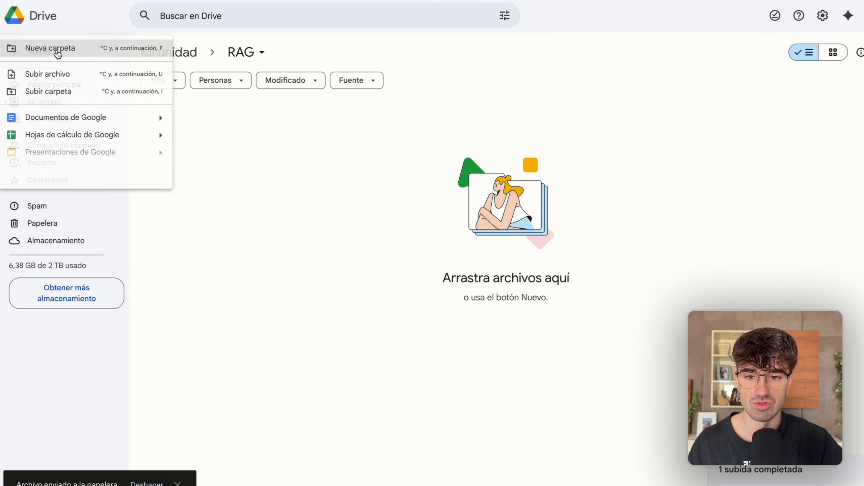
{"action": "left_click", "coordinate": [76, 96]}
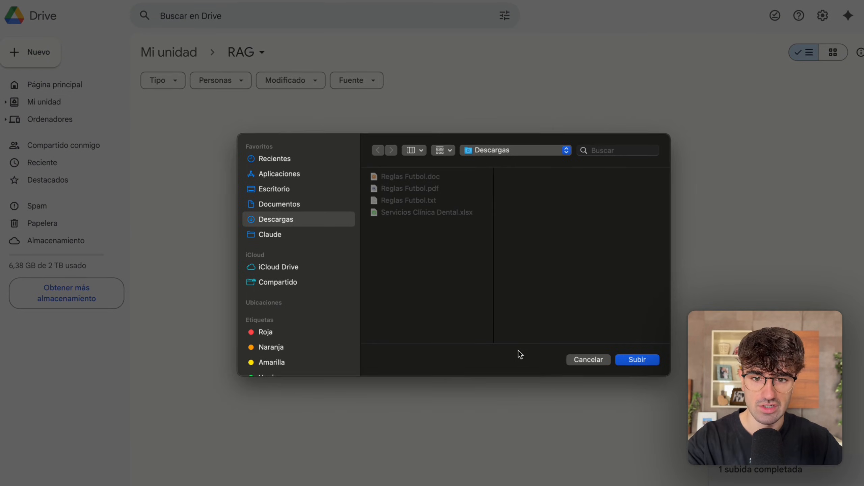
{"action": "left_click", "coordinate": [589, 360]}
Upload Reglas Futbol.pdf from the Descargas folder to the RAG folder in Google Drive.
{"action": "left_click", "coordinate": [21, 52]}
{"action": "left_click", "coordinate": [72, 76]}
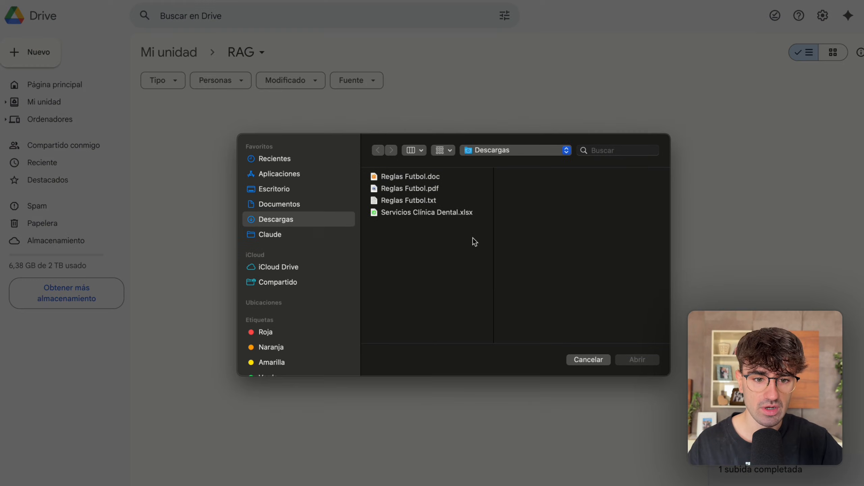
{"action": "double_click", "coordinate": [419, 188]}
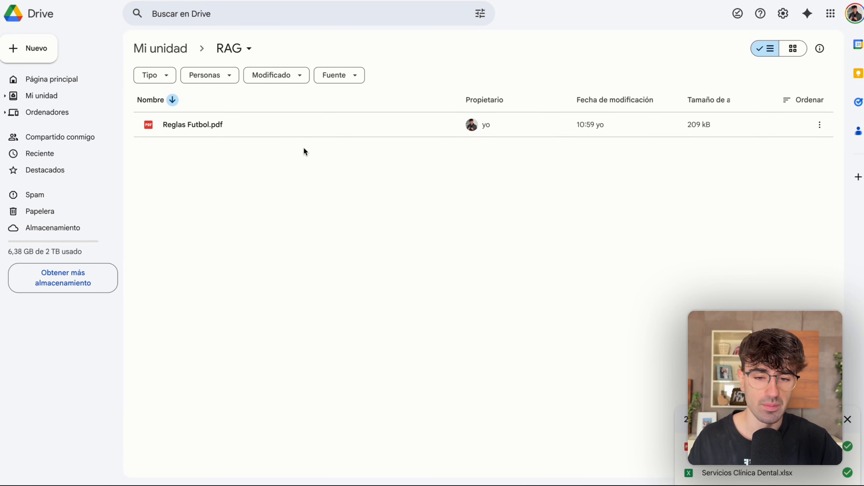
Preview Reglas Futbol.pdf, skim its pages of football rules, and close the preview.
{"action": "double_click", "coordinate": [219, 127]}
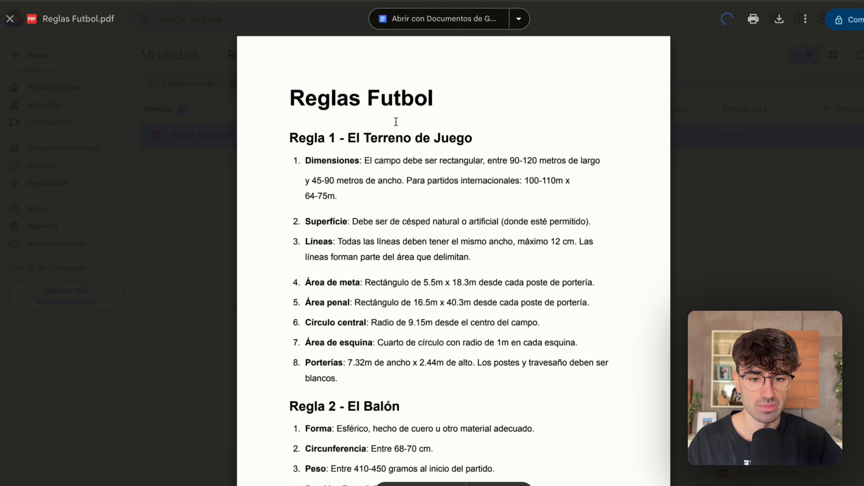
{"action": "scroll", "coordinate": [396, 121], "scroll_direction": "down", "scroll_amount": 10}
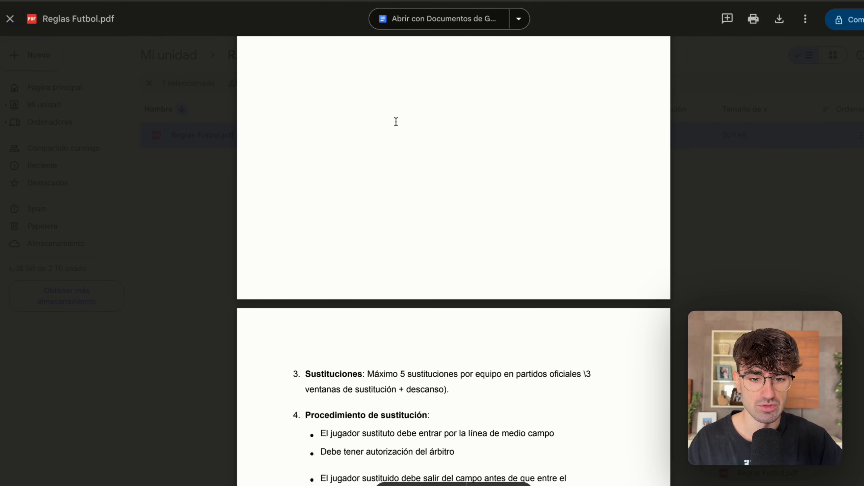
{"action": "scroll", "coordinate": [396, 122], "scroll_direction": "up", "scroll_amount": 9}
{"action": "scroll", "coordinate": [396, 122], "scroll_direction": "down", "scroll_amount": 20}
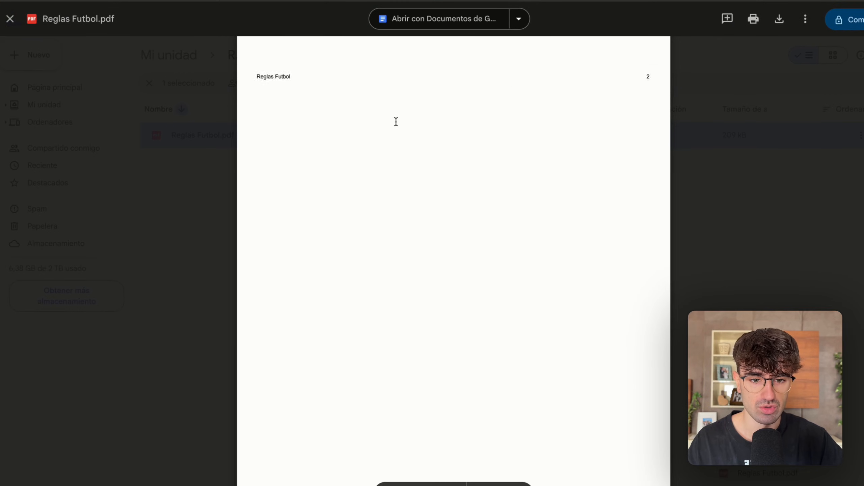
{"action": "scroll", "coordinate": [396, 122], "scroll_direction": "up", "scroll_amount": 8}
{"action": "left_click", "coordinate": [167, 149]}
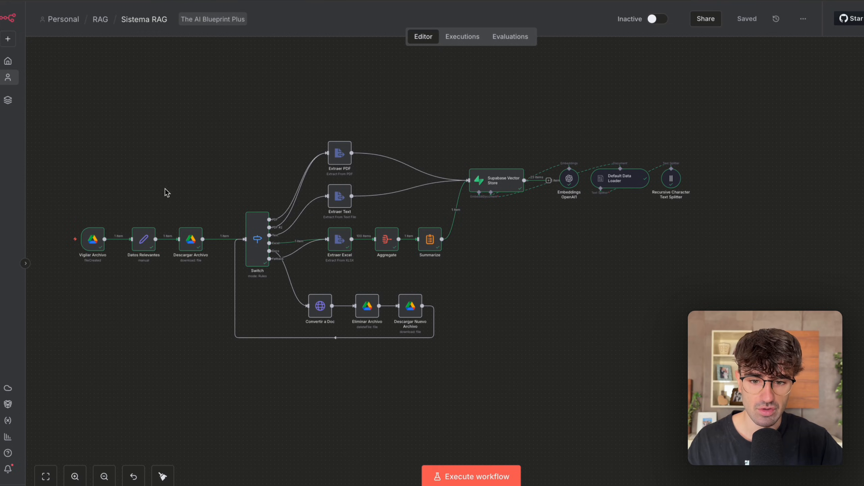
In n8n, execute the Sistema RAG workflow and follow the run through the Extraer PDF branch to the Supabase Vector Store.
{"action": "scroll", "coordinate": [191, 239], "scroll_direction": "left", "scroll_amount": 5}
{"action": "left_click", "coordinate": [472, 477]}
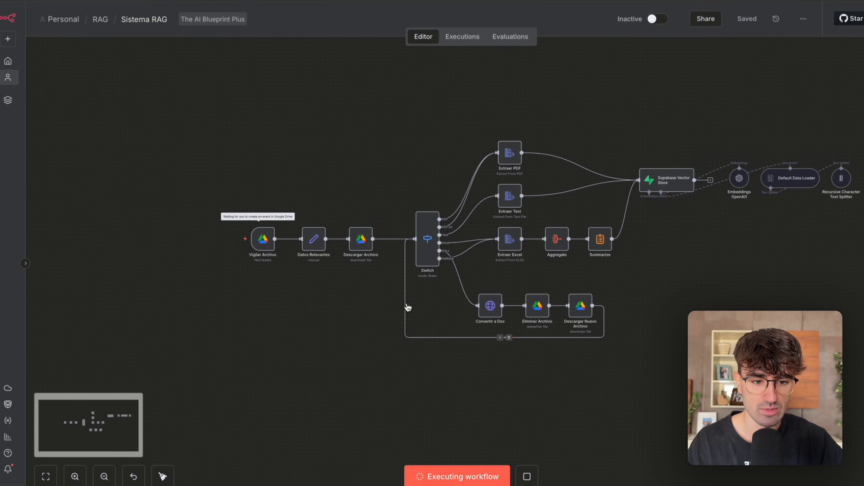
{"action": "scroll", "coordinate": [406, 303], "scroll_direction": "up", "scroll_amount": 5}
{"action": "left_click_drag", "start_coordinate": [442, 306], "coordinate": [356, 214]}
{"action": "scroll", "coordinate": [357, 211], "scroll_direction": "up", "scroll_amount": 1}
{"action": "left_click_drag", "start_coordinate": [463, 85], "coordinate": [446, 93]}
{"action": "scroll", "coordinate": [447, 96], "scroll_direction": "right", "scroll_amount": 5}
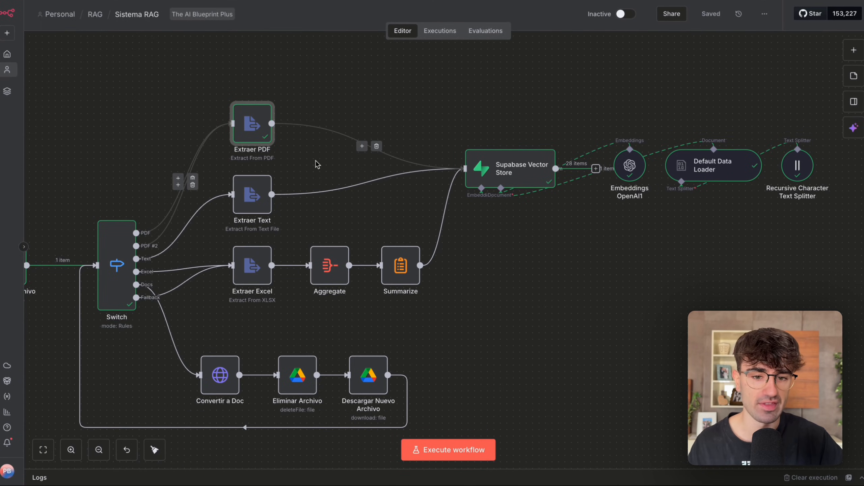
{"action": "scroll", "coordinate": [317, 164], "scroll_direction": "right", "scroll_amount": 5}
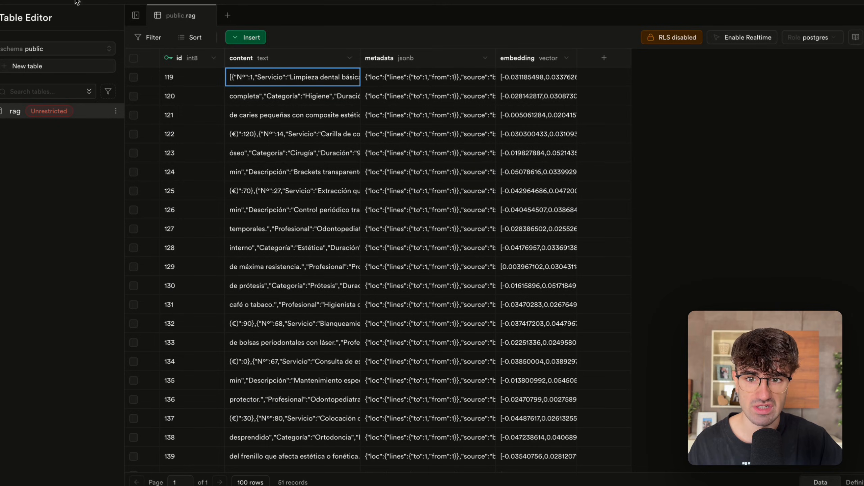
In Supabase, refresh the rag table and read the content of record 156 from the football rules PDF.
{"action": "key", "text": "super+r"}
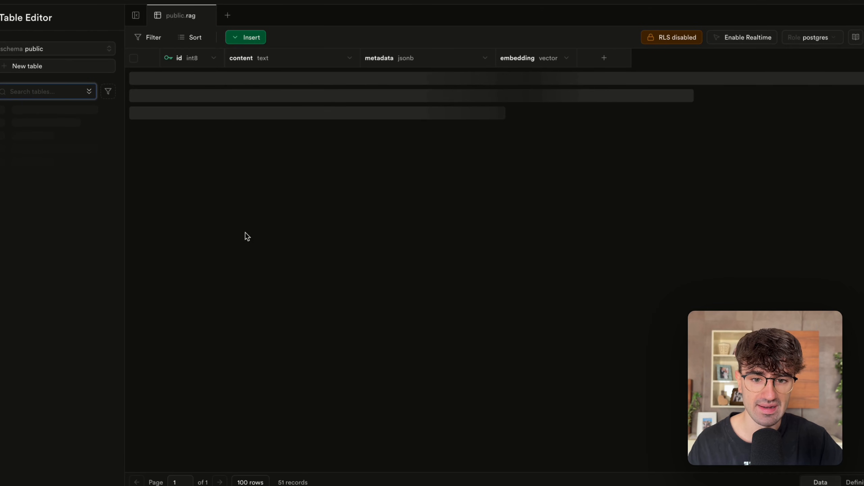
{"action": "scroll", "coordinate": [284, 241], "scroll_direction": "down", "scroll_amount": 8}
{"action": "scroll", "coordinate": [284, 242], "scroll_direction": "down", "scroll_amount": 6}
{"action": "double_click", "coordinate": [256, 220]}
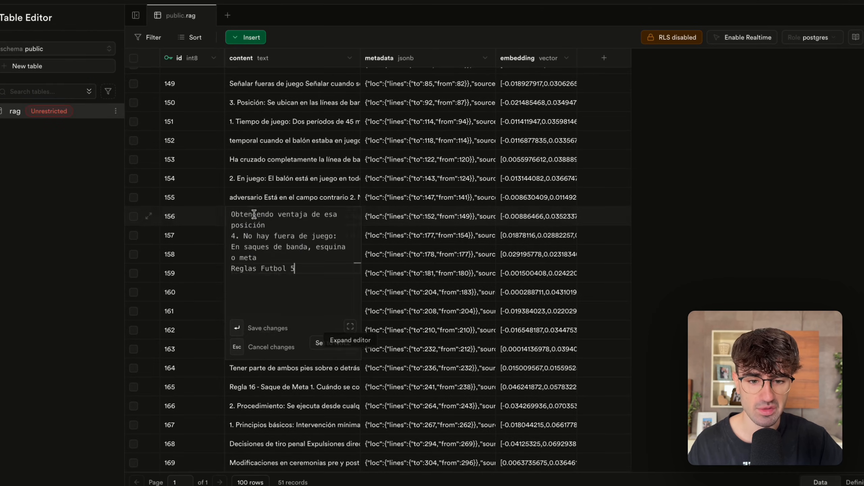
{"action": "left_click_drag", "start_coordinate": [300, 268], "coordinate": [188, 190]}
{"action": "key", "text": "Escape"}
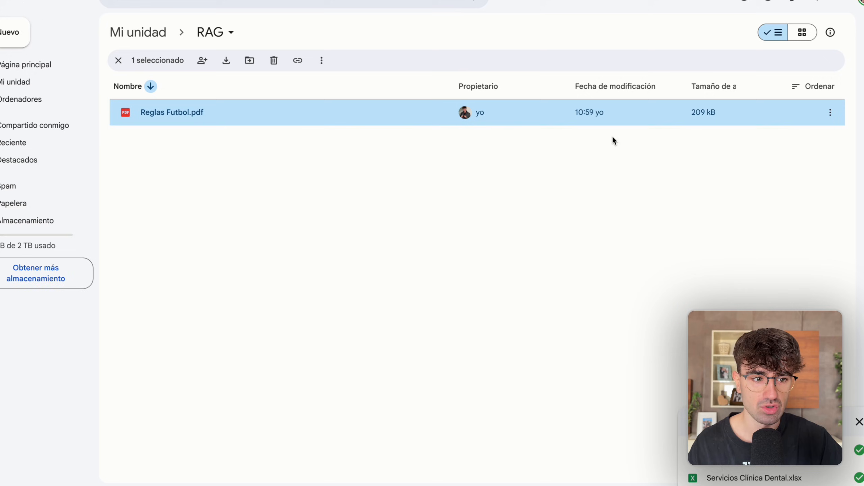
In Google Drive, move Reglas Futbol.pdf to the trash and upload Reglas Futbol.doc to the RAG folder.
{"action": "left_click", "coordinate": [830, 112]}
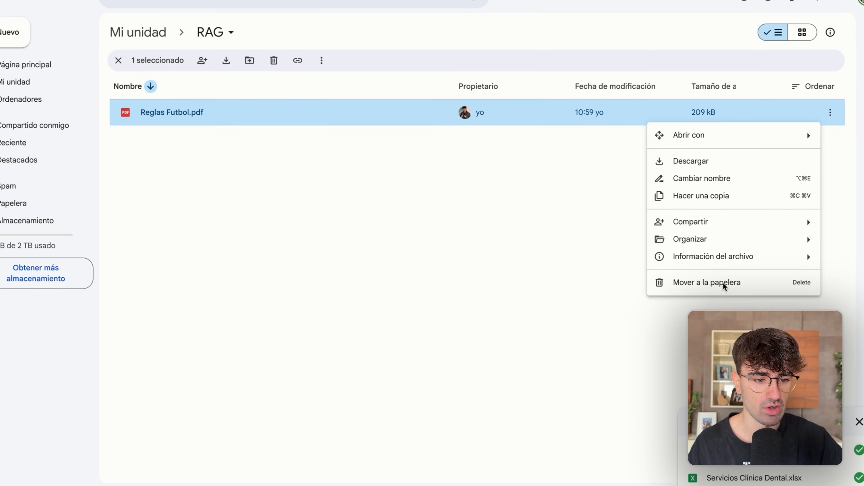
{"action": "left_click", "coordinate": [706, 283]}
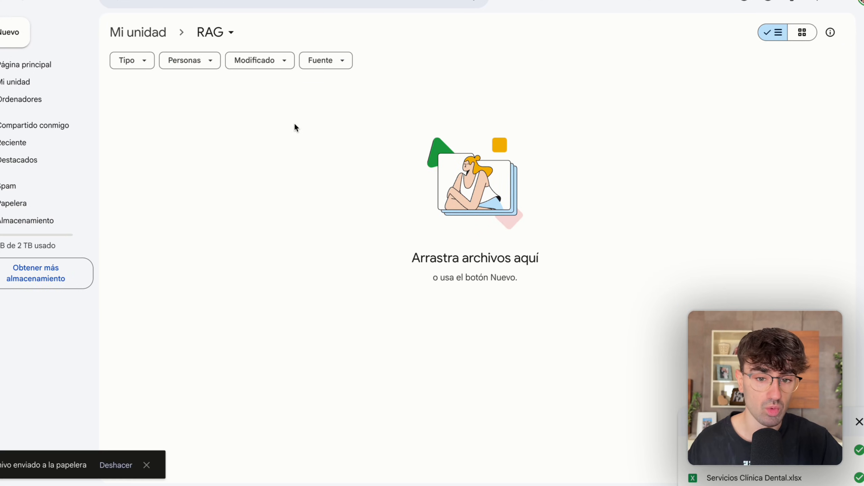
{"action": "left_click", "coordinate": [19, 37]}
{"action": "left_click", "coordinate": [58, 55]}
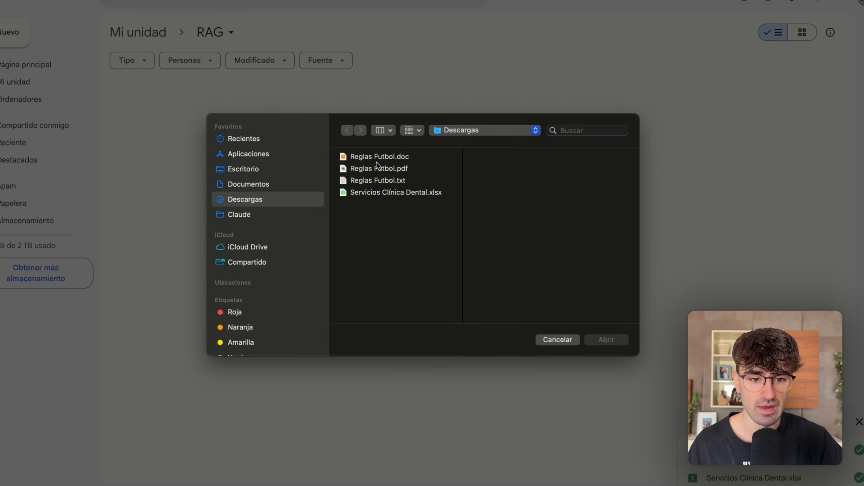
{"action": "double_click", "coordinate": [390, 157]}
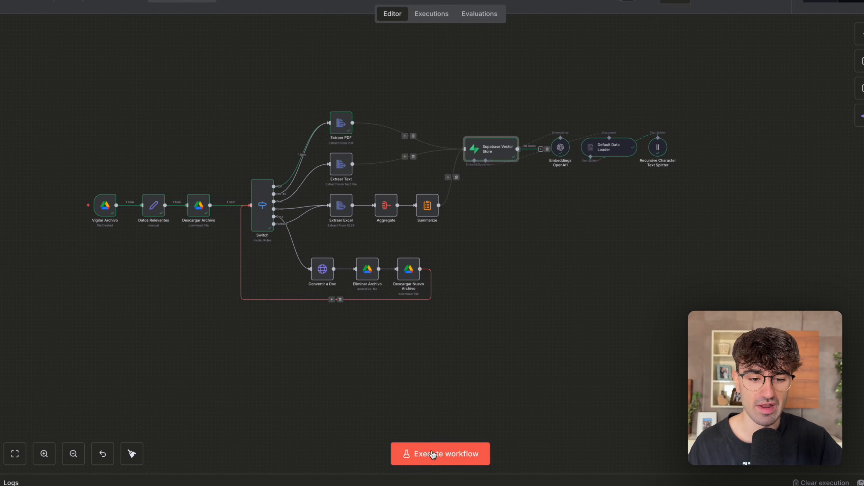
In n8n, execute the workflow and follow the run through the Docs conversion branch, back to the Switch, and on to the Supabase Vector Store.
{"action": "left_click", "coordinate": [432, 453]}
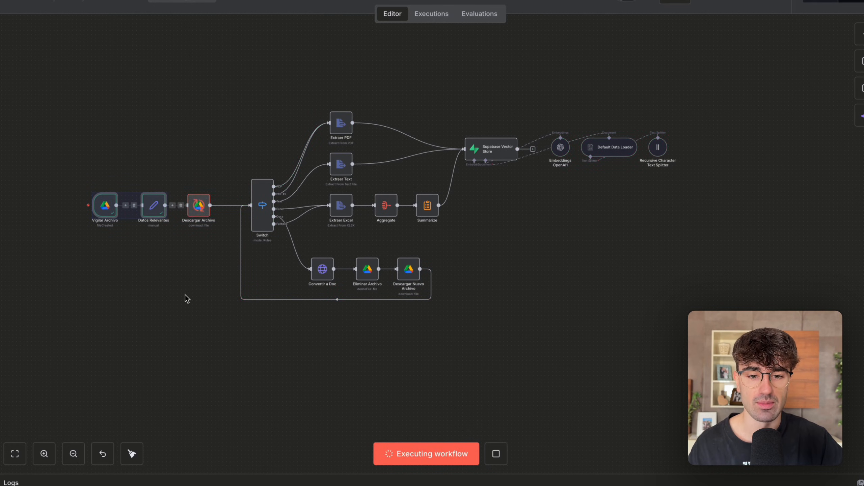
{"action": "scroll", "coordinate": [186, 299], "scroll_direction": "up", "scroll_amount": 5}
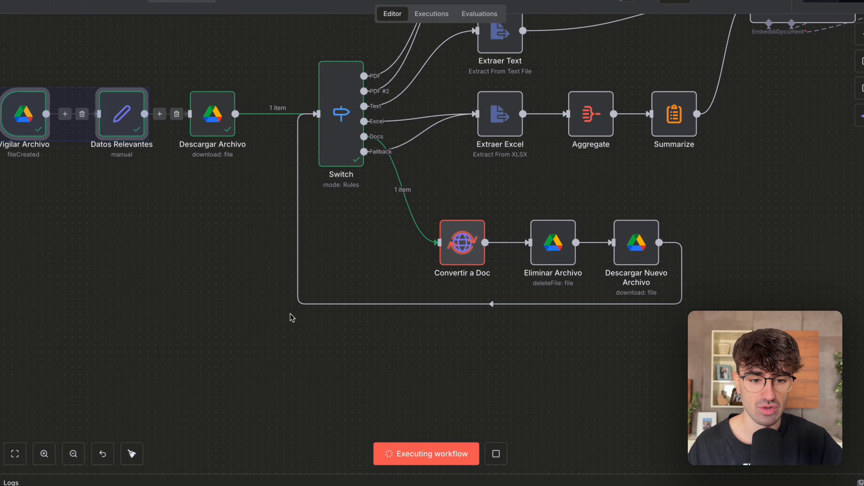
{"action": "scroll", "coordinate": [254, 295], "scroll_direction": "right", "scroll_amount": 3}
{"action": "scroll", "coordinate": [317, 342], "scroll_direction": "right", "scroll_amount": 1}
{"action": "left_click_drag", "start_coordinate": [240, 337], "coordinate": [405, 196]}
{"action": "scroll", "coordinate": [414, 191], "scroll_direction": "right", "scroll_amount": 3}
{"action": "left_click_drag", "start_coordinate": [476, 209], "coordinate": [205, 336]}
{"action": "scroll", "coordinate": [204, 336], "scroll_direction": "down", "scroll_amount": 3}
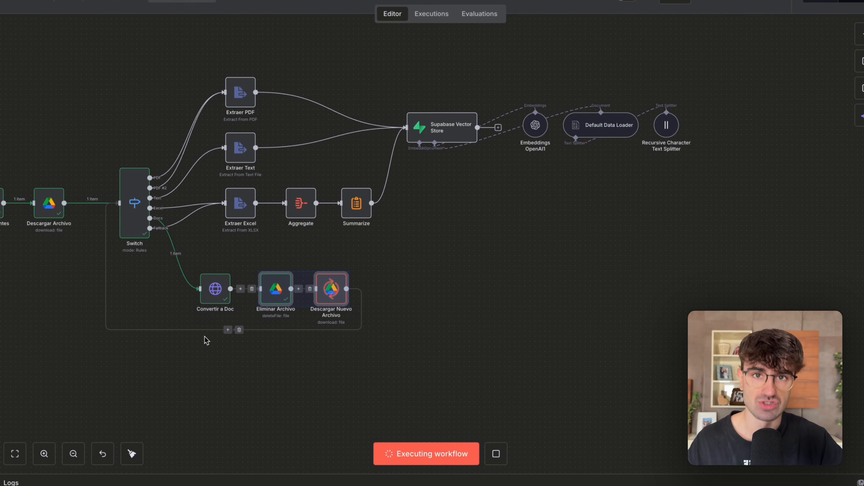
{"action": "scroll", "coordinate": [204, 336], "scroll_direction": "down", "scroll_amount": 1}
{"action": "left_click_drag", "start_coordinate": [171, 361], "coordinate": [258, 266]}
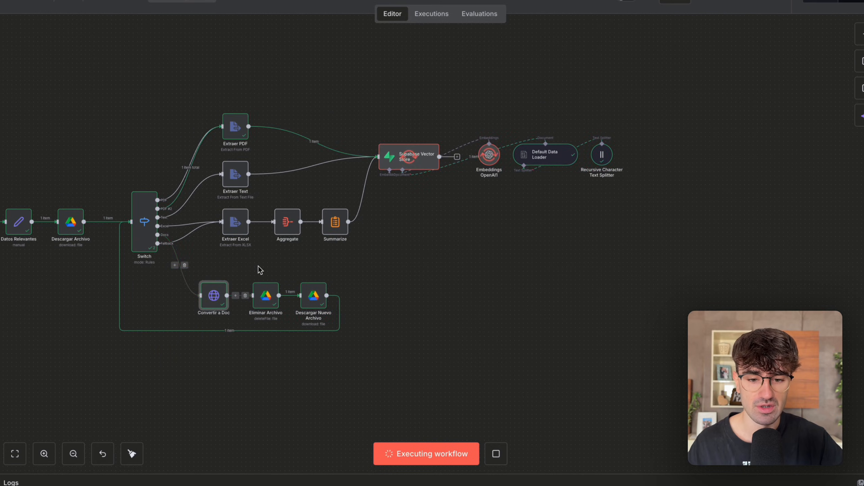
{"action": "scroll", "coordinate": [257, 266], "scroll_direction": "left", "scroll_amount": 1}
{"action": "scroll", "coordinate": [259, 270], "scroll_direction": "up", "scroll_amount": 1}
{"action": "scroll", "coordinate": [260, 270], "scroll_direction": "left", "scroll_amount": 1}
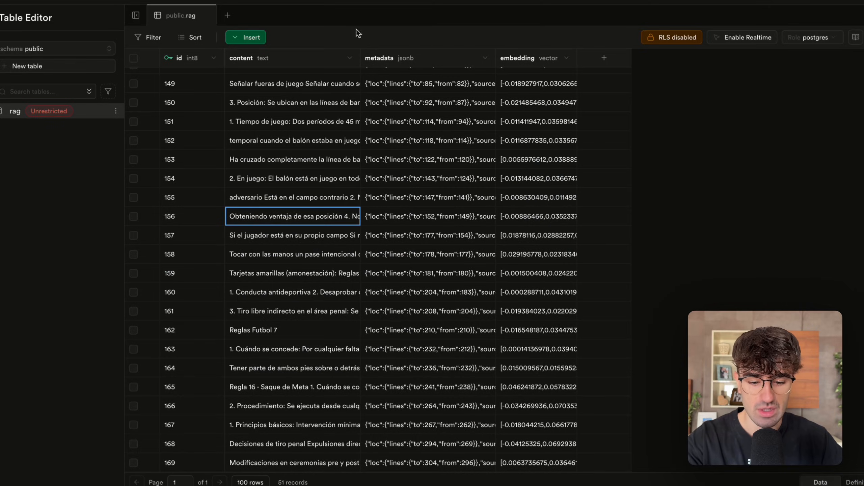
In Supabase, refresh the rag table and read the content of record 196 near the end of the table.
{"action": "key", "text": "super+r"}
{"action": "scroll", "coordinate": [280, 253], "scroll_direction": "down", "scroll_amount": 12}
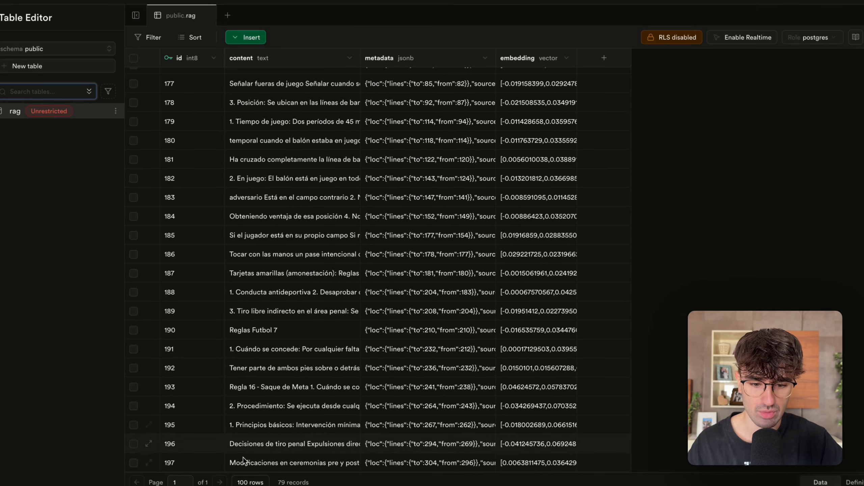
{"action": "double_click", "coordinate": [252, 443]}
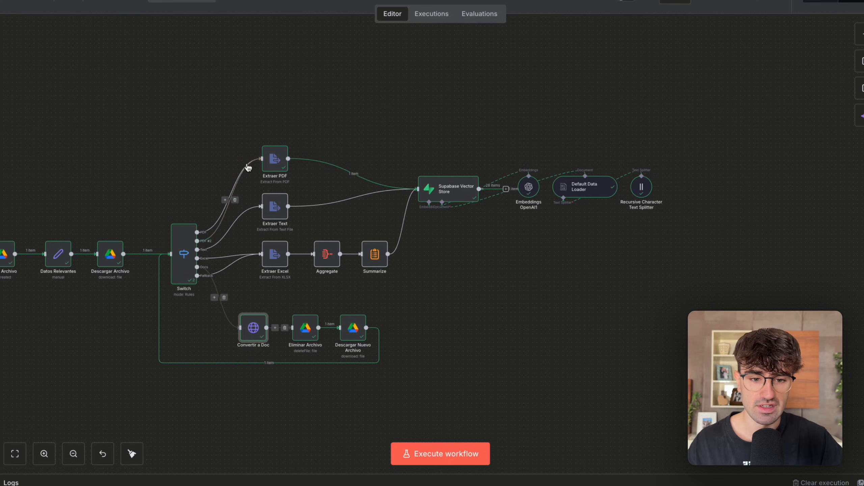
{"action": "scroll", "coordinate": [247, 170], "scroll_direction": "down", "scroll_amount": 4}
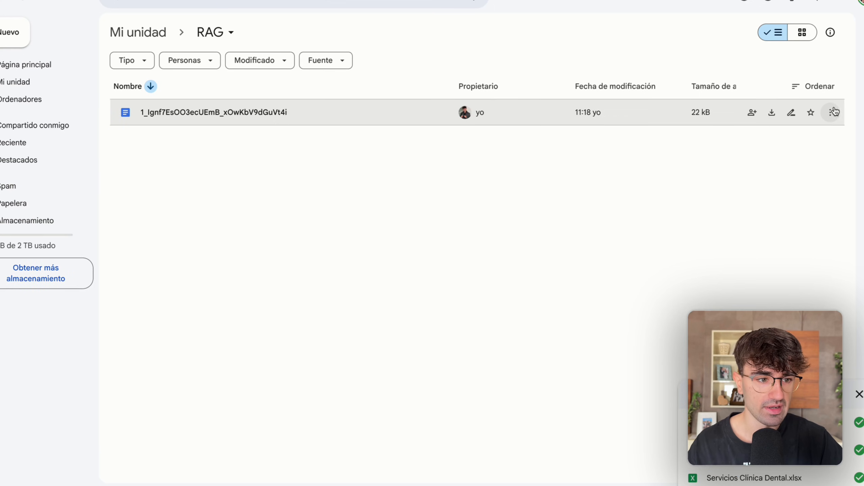
In Google Drive, move the converted document to the trash and upload Reglas Futbol.txt to the RAG folder.
{"action": "left_click", "coordinate": [831, 112]}
{"action": "left_click", "coordinate": [727, 301]}
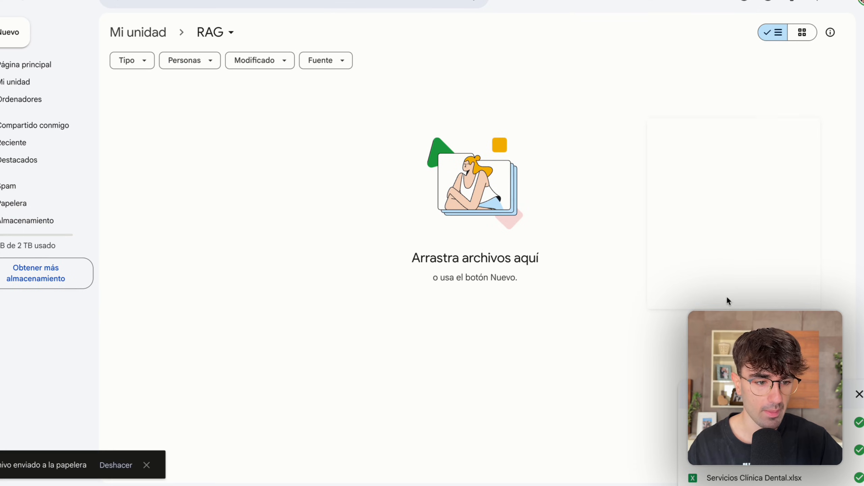
{"action": "left_click", "coordinate": [15, 32]}
{"action": "left_click", "coordinate": [46, 58]}
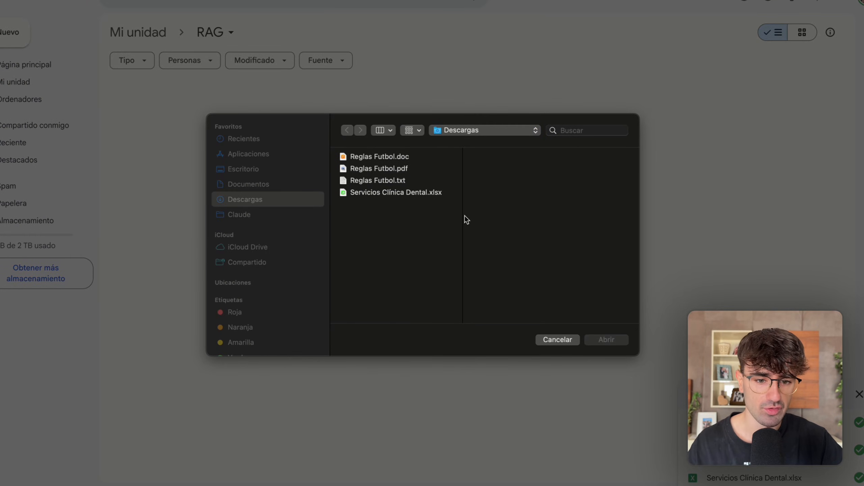
{"action": "left_click", "coordinate": [391, 182]}
{"action": "double_click", "coordinate": [390, 182]}
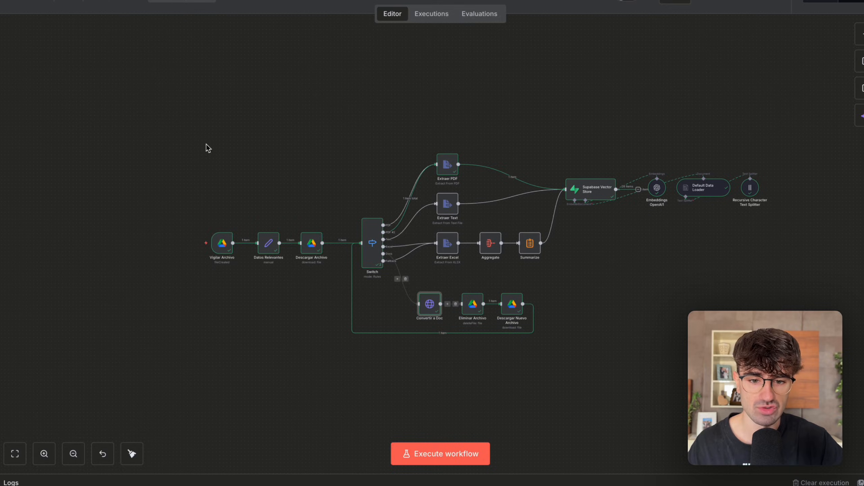
In n8n, execute the workflow and follow the run through the Extraer Text branch to the Supabase Vector Store.
{"action": "left_click", "coordinate": [423, 463]}
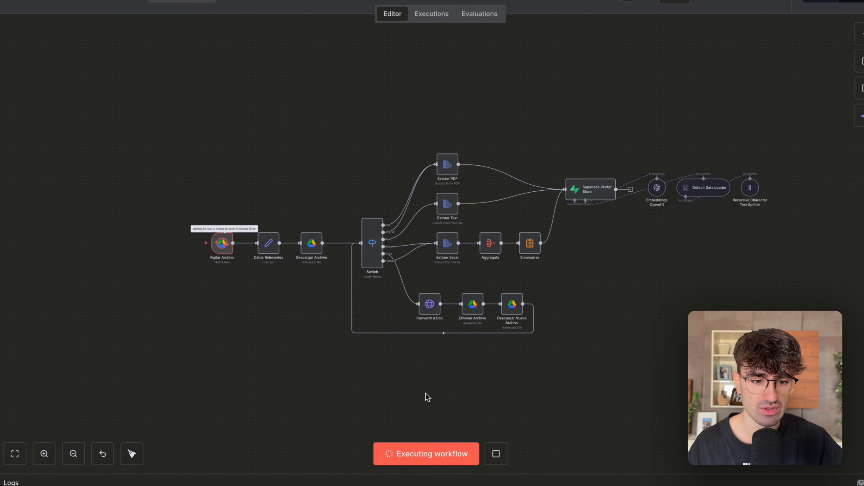
{"action": "scroll", "coordinate": [419, 246], "scroll_direction": "right", "scroll_amount": 3}
{"action": "scroll", "coordinate": [430, 214], "scroll_direction": "up", "scroll_amount": 3}
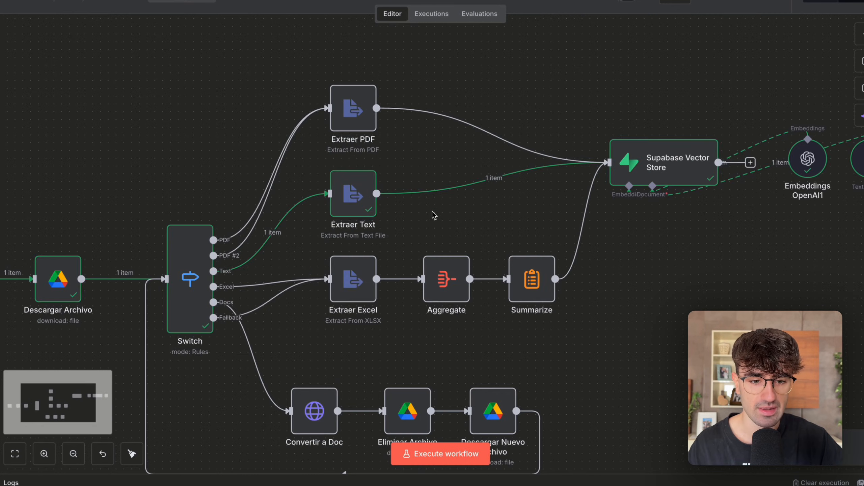
{"action": "scroll", "coordinate": [259, 143], "scroll_direction": "down", "scroll_amount": 4}
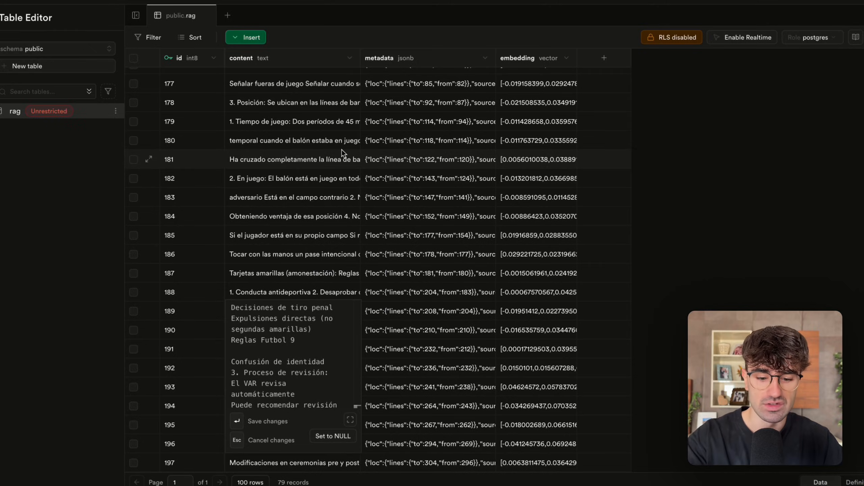
In Supabase, refresh the rag table, read the content of record 213, and leave the cell without saving changes.
{"action": "key", "text": "super+r"}
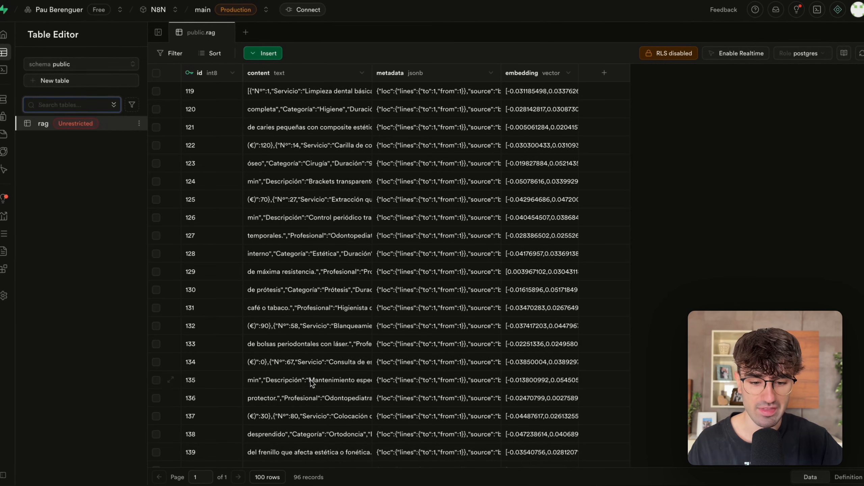
{"action": "scroll", "coordinate": [305, 415], "scroll_direction": "down", "scroll_amount": 20}
{"action": "double_click", "coordinate": [284, 433]}
{"action": "scroll", "coordinate": [298, 338], "scroll_direction": "down", "scroll_amount": 5}
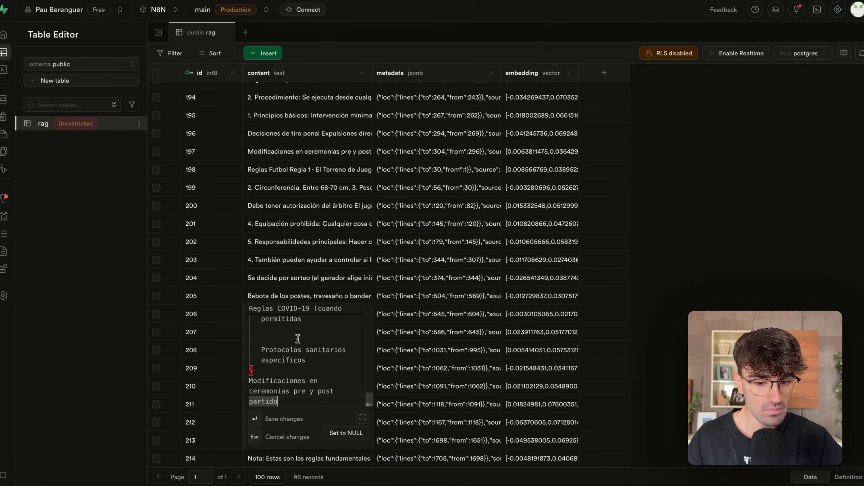
{"action": "key", "text": "Escape"}
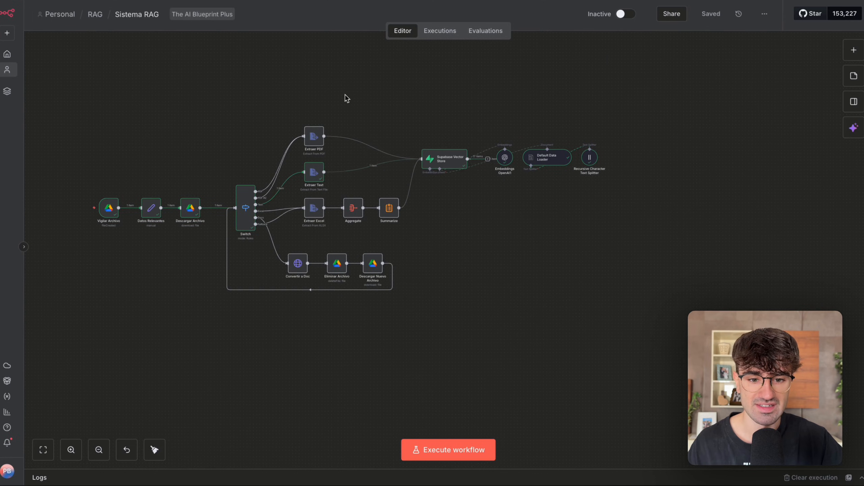
{"action": "left_click_drag", "start_coordinate": [345, 96], "coordinate": [136, 303]}
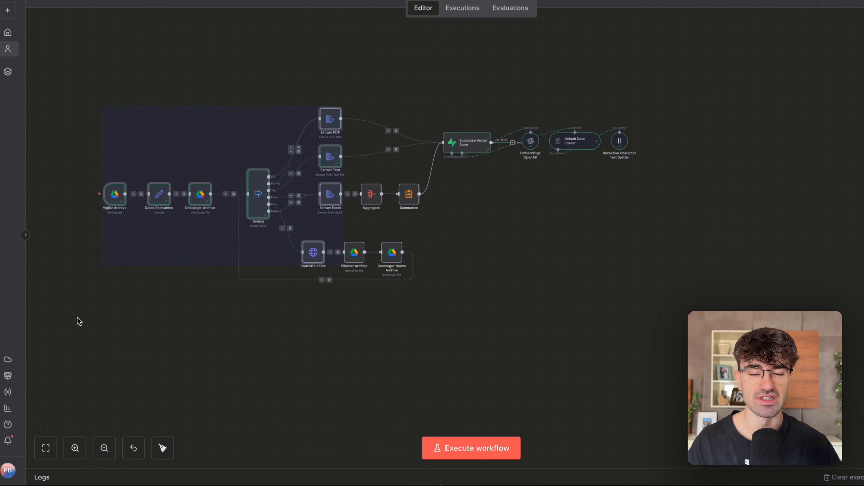
{"action": "left_click_drag", "start_coordinate": [471, 224], "coordinate": [360, 102]}
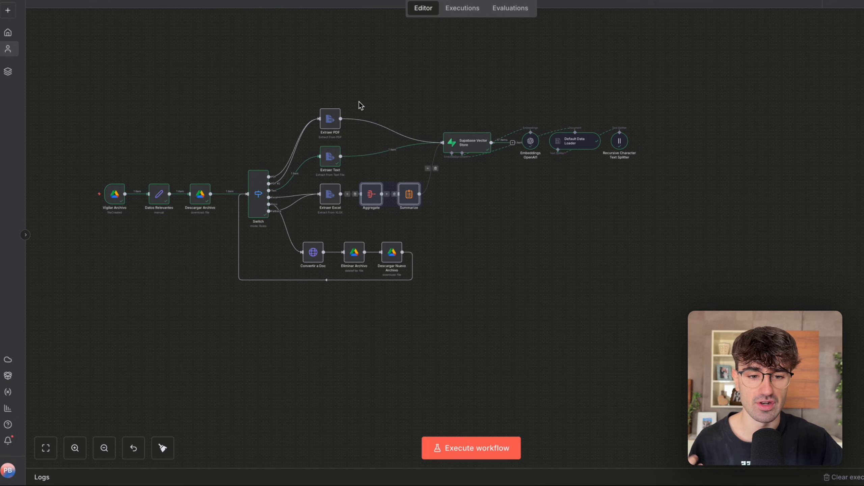
Look over the ingestion workflow from the Switch branches to the Supabase Vector Store, clearing the selection of Aggregate and Summarize.
{"action": "scroll", "coordinate": [365, 154], "scroll_direction": "up", "scroll_amount": 3}
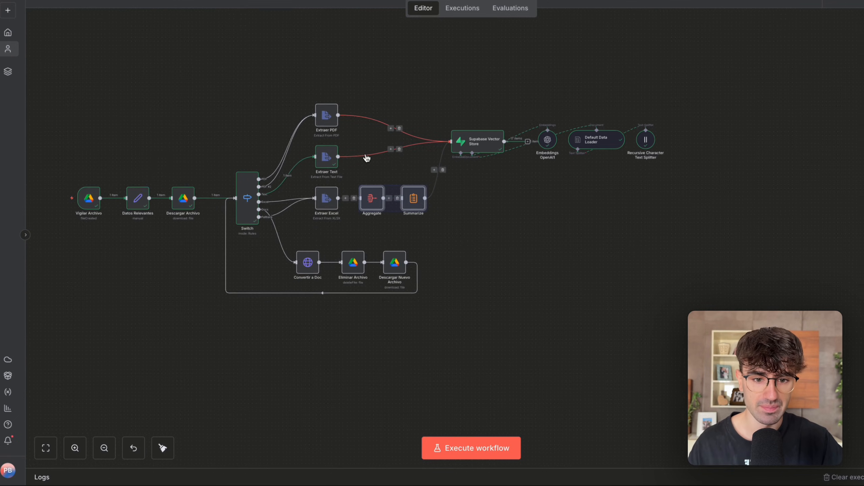
{"action": "scroll", "coordinate": [365, 153], "scroll_direction": "left", "scroll_amount": 3}
{"action": "scroll", "coordinate": [366, 154], "scroll_direction": "up", "scroll_amount": 1}
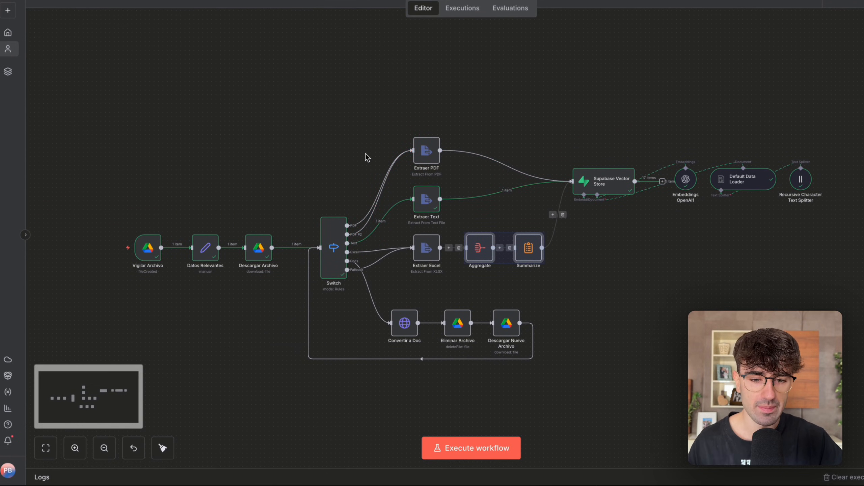
{"action": "left_click", "coordinate": [320, 140]}
{"action": "scroll", "coordinate": [321, 140], "scroll_direction": "left", "scroll_amount": 2}
{"action": "scroll", "coordinate": [320, 140], "scroll_direction": "down", "scroll_amount": 1}
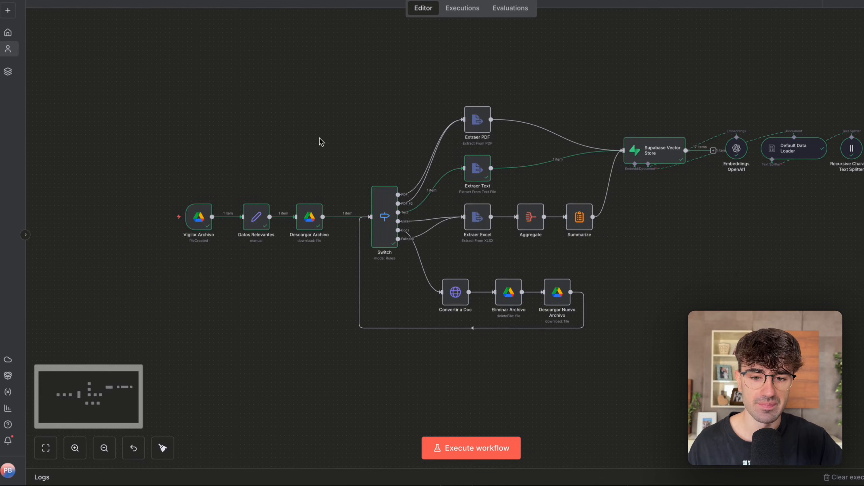
{"action": "scroll", "coordinate": [252, 193], "scroll_direction": "right", "scroll_amount": 5}
{"action": "scroll", "coordinate": [252, 194], "scroll_direction": "up", "scroll_amount": 1}
{"action": "left_click_drag", "start_coordinate": [435, 106], "coordinate": [507, 174]}
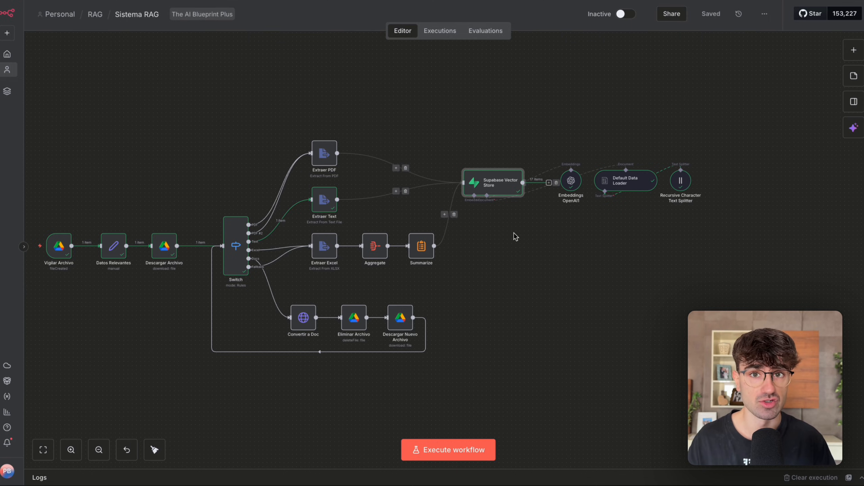
Open the Vigilar Archivo trigger and review its Trigger On choices, keeping Changes Involving a Specific Folder.
{"action": "scroll", "coordinate": [514, 236], "scroll_direction": "left", "scroll_amount": 10}
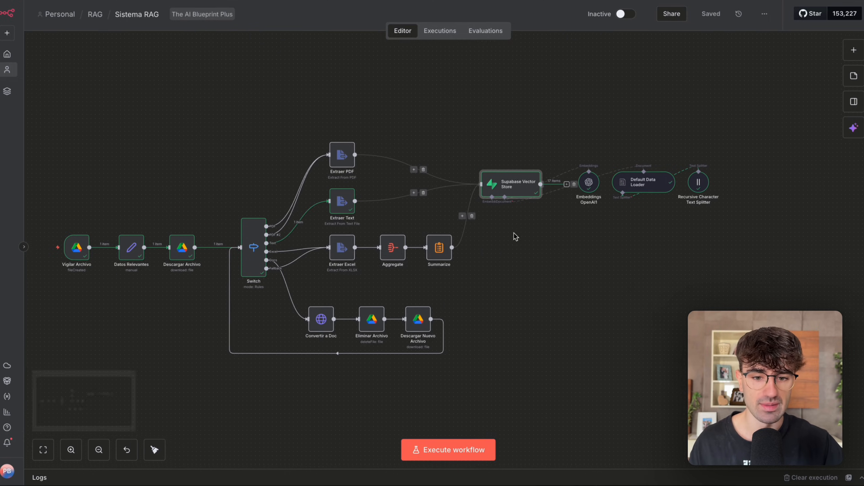
{"action": "scroll", "coordinate": [256, 228], "scroll_direction": "up", "scroll_amount": 2}
{"action": "left_click_drag", "start_coordinate": [250, 188], "coordinate": [175, 278]}
{"action": "scroll", "coordinate": [152, 305], "scroll_direction": "up", "scroll_amount": 3}
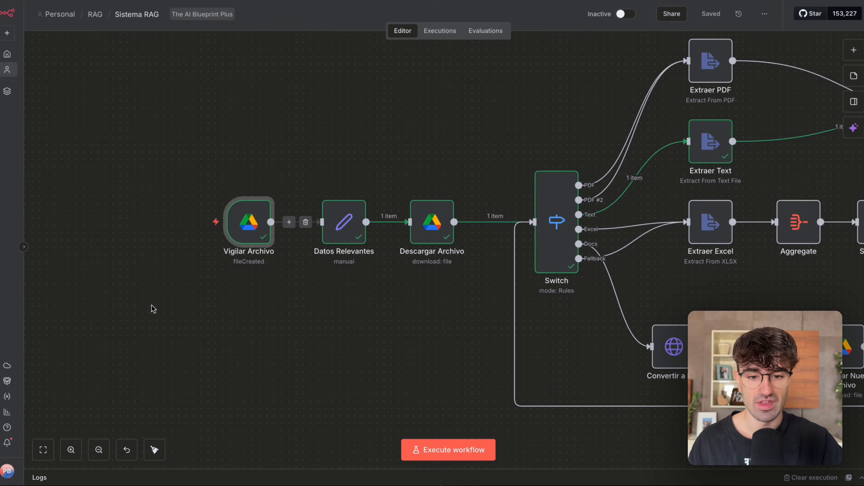
{"action": "scroll", "coordinate": [257, 329], "scroll_direction": "down", "scroll_amount": 4}
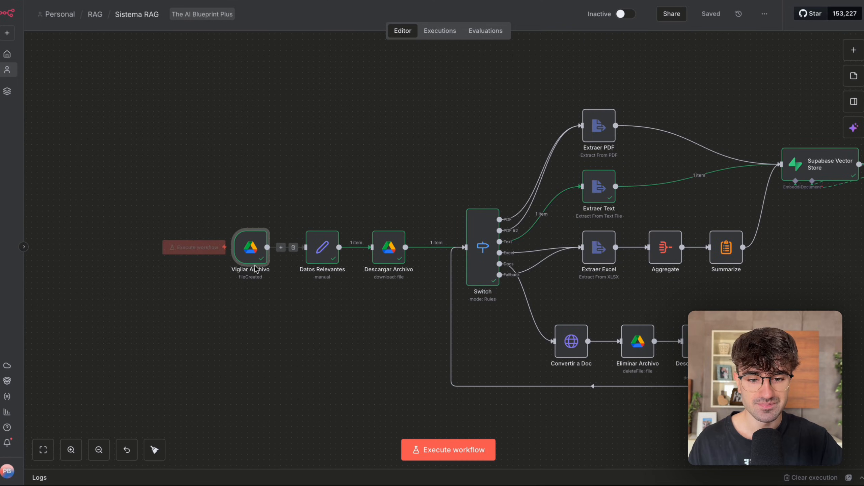
{"action": "double_click", "coordinate": [251, 247]}
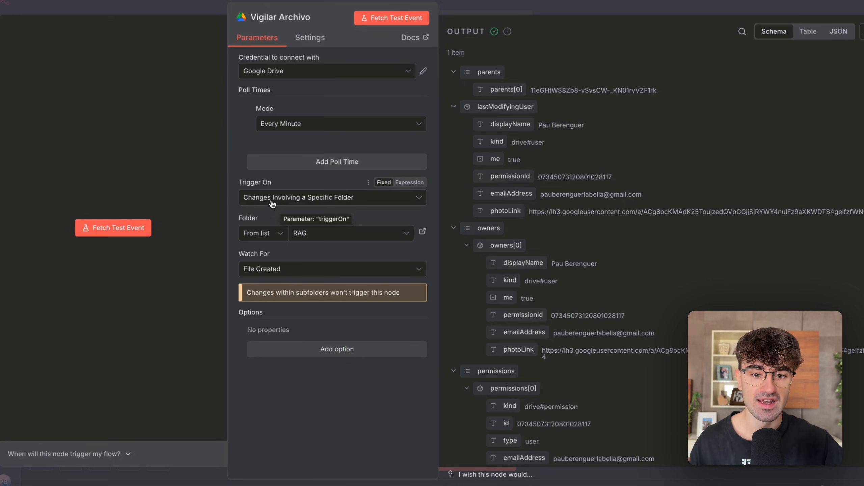
{"action": "left_click", "coordinate": [286, 202]}
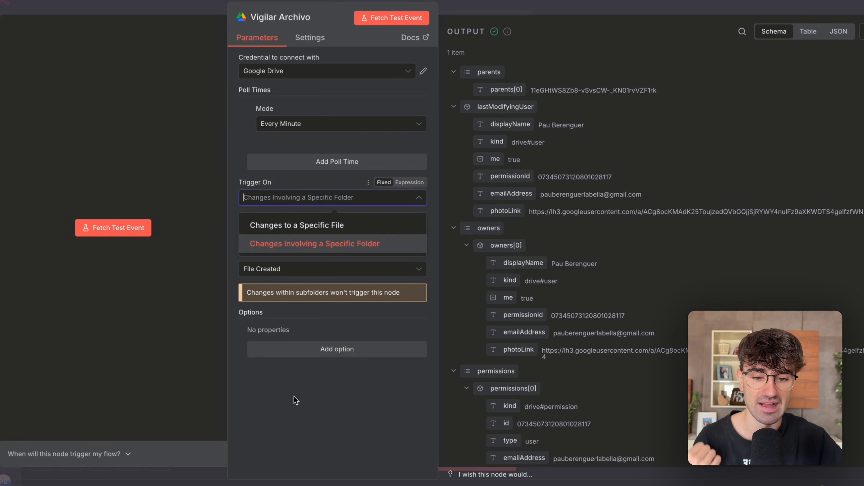
{"action": "left_click", "coordinate": [290, 450]}
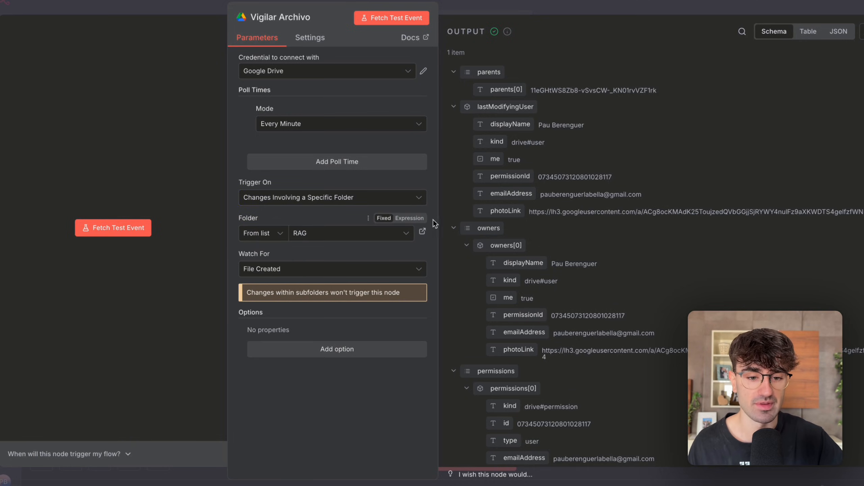
Follow the link to the watched RAG folder and review the trigger's Watch For choices, keeping File Created.
{"action": "left_click", "coordinate": [422, 232]}
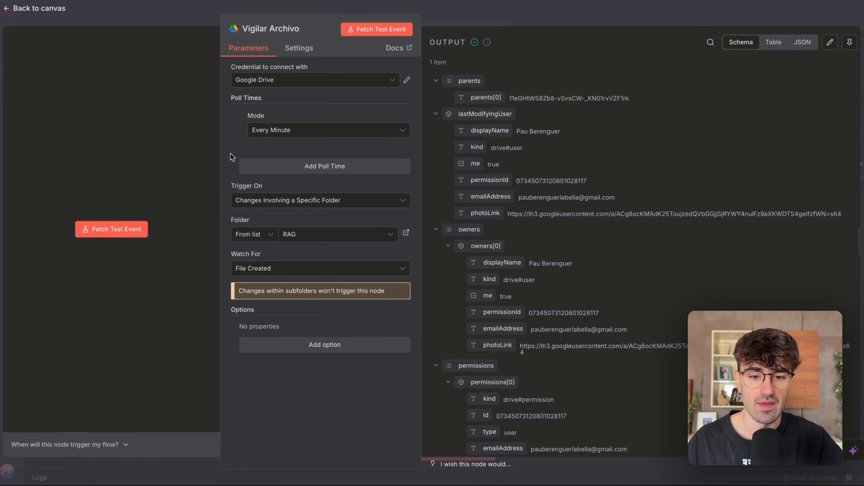
{"action": "left_click", "coordinate": [260, 269]}
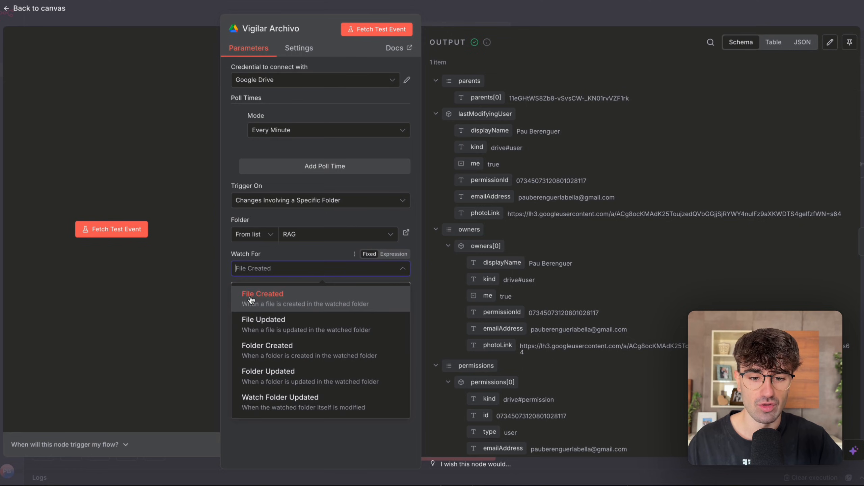
{"action": "left_click", "coordinate": [192, 288]}
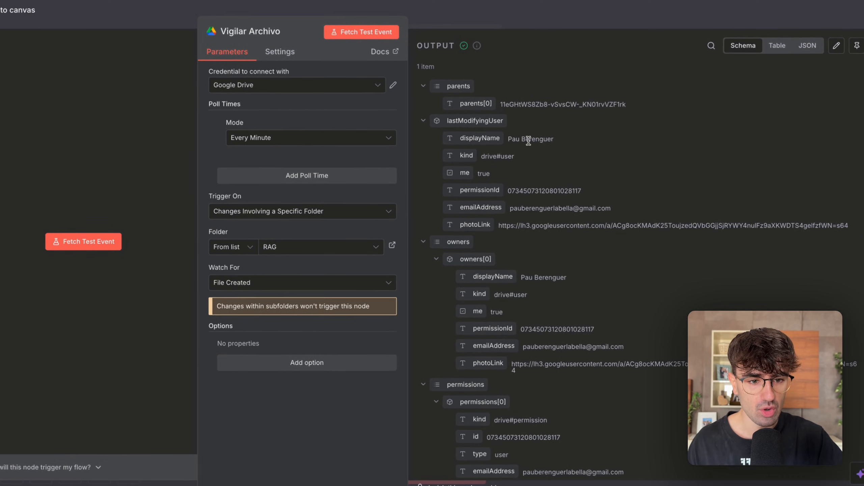
Read through the Vigilar Archivo output down to the uploaded file's id, name and mimeType, and return to the canvas.
{"action": "left_click_drag", "start_coordinate": [529, 141], "coordinate": [541, 141]}
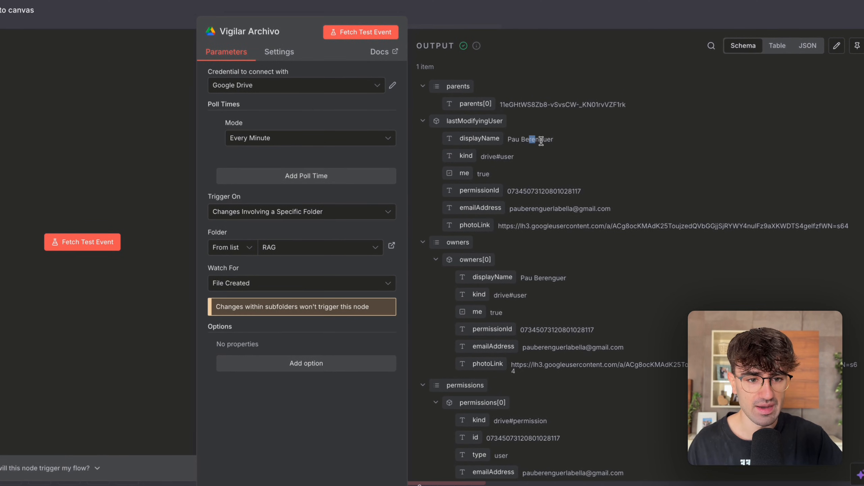
{"action": "scroll", "coordinate": [507, 181], "scroll_direction": "down", "scroll_amount": 2}
{"action": "scroll", "coordinate": [507, 181], "scroll_direction": "up", "scroll_amount": 2}
{"action": "left_click", "coordinate": [516, 98]}
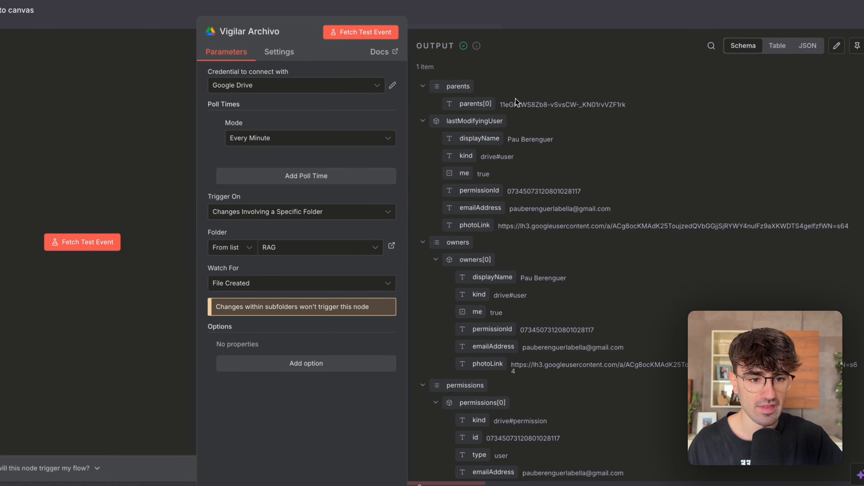
{"action": "scroll", "coordinate": [536, 200], "scroll_direction": "down", "scroll_amount": 15}
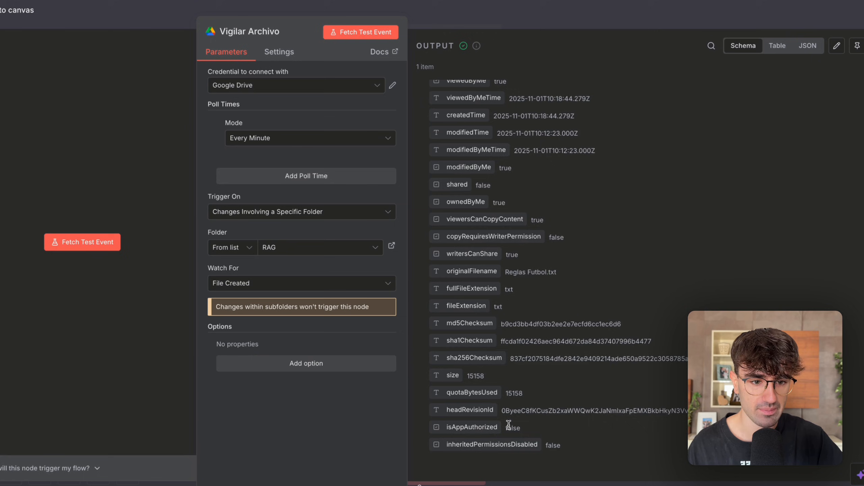
{"action": "scroll", "coordinate": [509, 422], "scroll_direction": "up", "scroll_amount": 10}
{"action": "left_click_drag", "start_coordinate": [525, 287], "coordinate": [586, 284]}
{"action": "scroll", "coordinate": [587, 285], "scroll_direction": "up", "scroll_amount": 5}
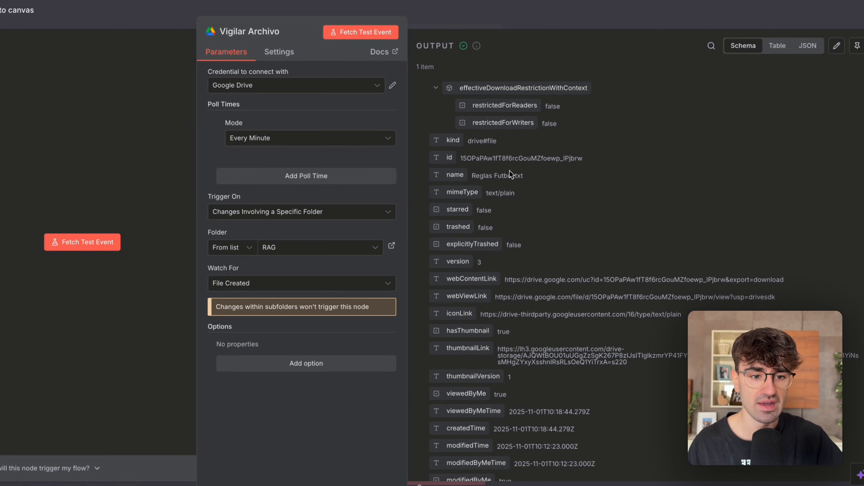
{"action": "triple_click", "coordinate": [528, 176]}
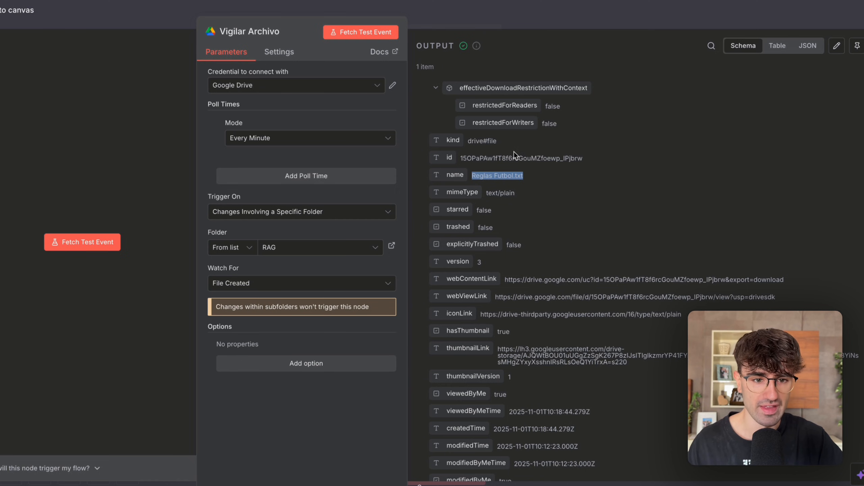
{"action": "left_click", "coordinate": [533, 23]}
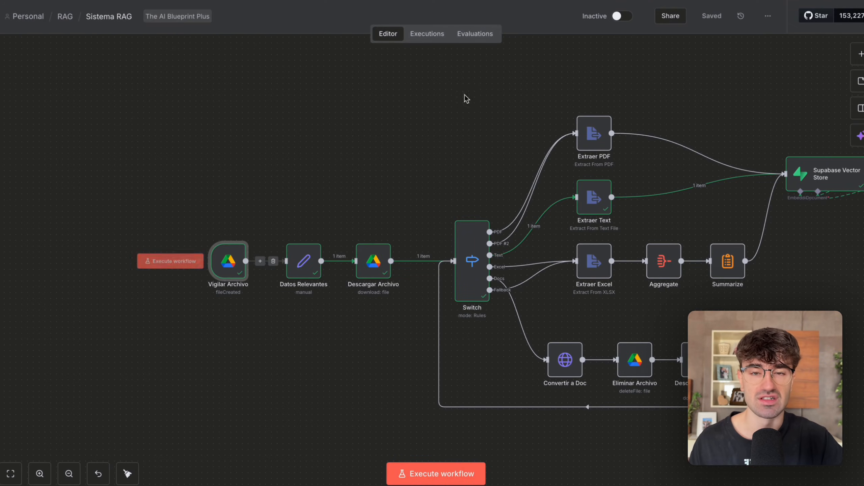
Open the Datos Relevantes node and find the file's id and mimeType fields in its input data.
{"action": "scroll", "coordinate": [276, 296], "scroll_direction": "up", "scroll_amount": 5}
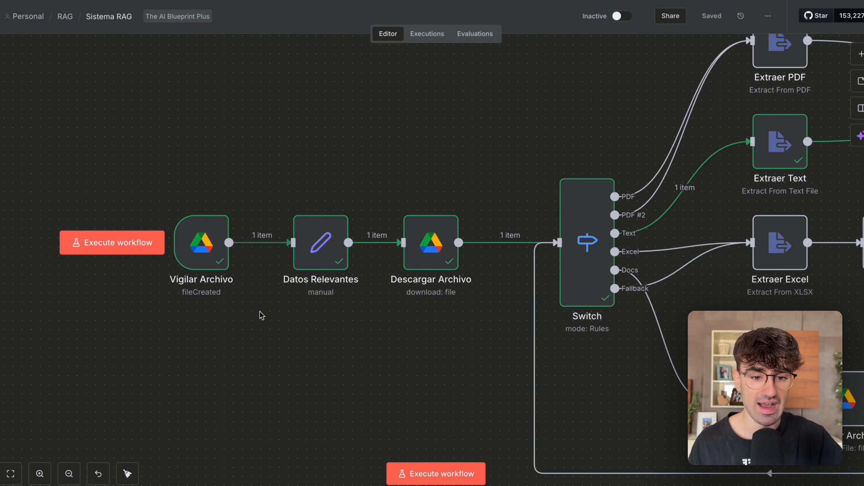
{"action": "double_click", "coordinate": [318, 248]}
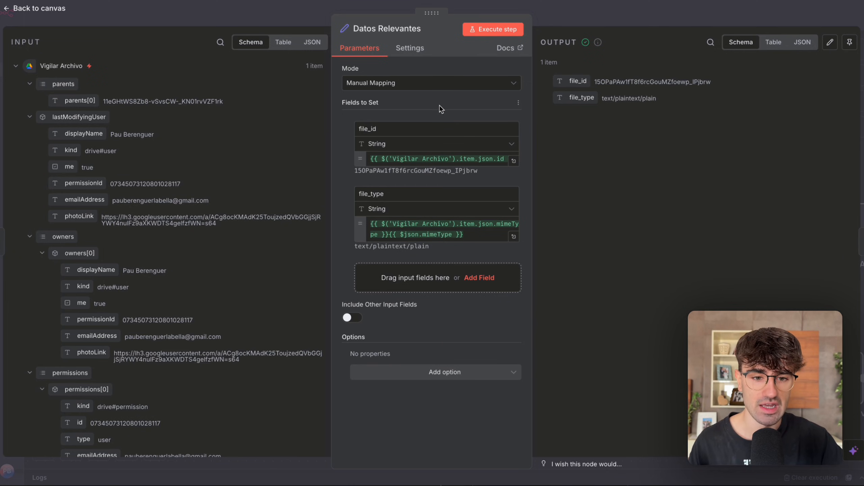
{"action": "scroll", "coordinate": [185, 204], "scroll_direction": "down", "scroll_amount": 5}
{"action": "scroll", "coordinate": [185, 204], "scroll_direction": "down", "scroll_amount": 9}
{"action": "scroll", "coordinate": [185, 204], "scroll_direction": "down", "scroll_amount": 18}
{"action": "scroll", "coordinate": [185, 204], "scroll_direction": "down", "scroll_amount": 4}
{"action": "left_click_drag", "start_coordinate": [54, 286], "coordinate": [136, 136]}
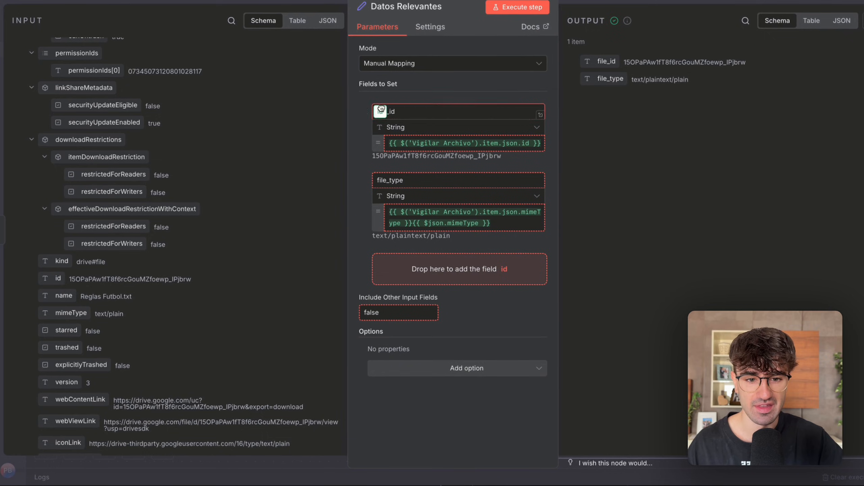
{"action": "scroll", "coordinate": [58, 286], "scroll_direction": "down", "scroll_amount": 2}
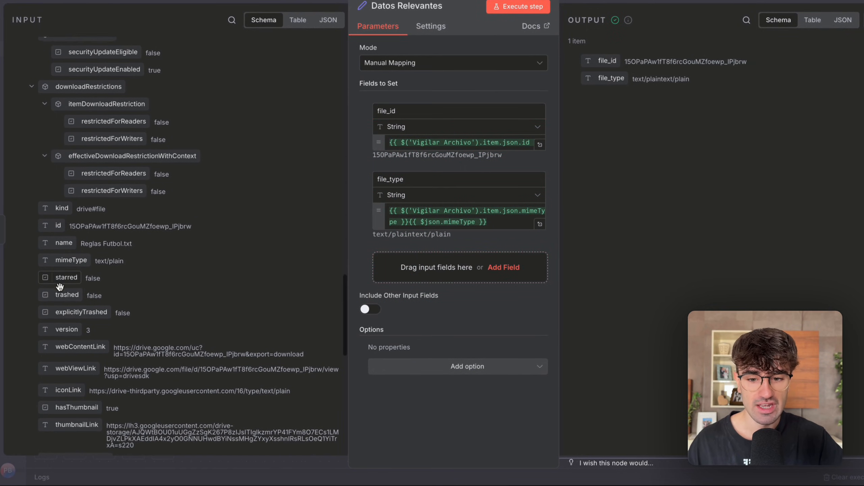
{"action": "left_click_drag", "start_coordinate": [69, 259], "coordinate": [93, 305]}
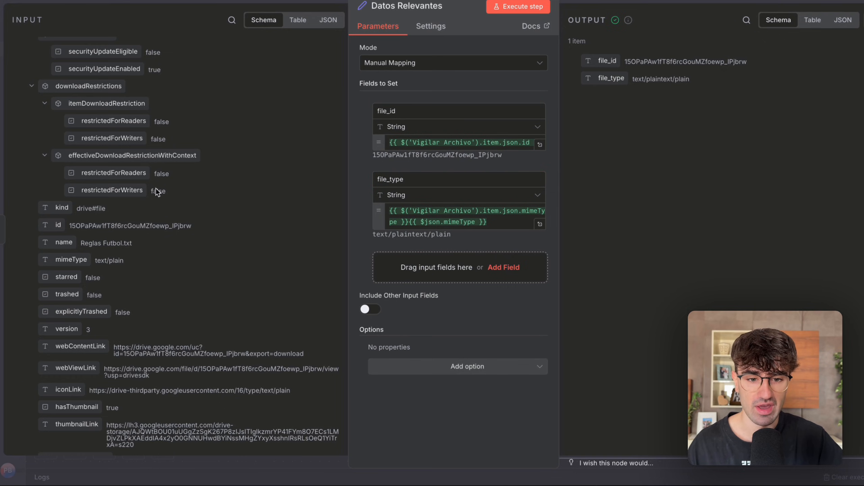
Examine the values that the file_id and file_type expressions resolve to in Datos Relevantes.
{"action": "left_click_drag", "start_coordinate": [373, 155], "coordinate": [453, 153]}
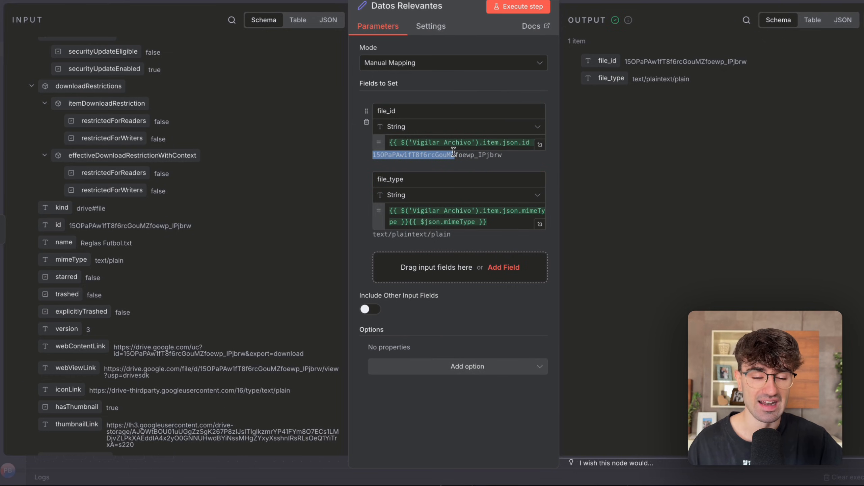
{"action": "left_click", "coordinate": [461, 237]}
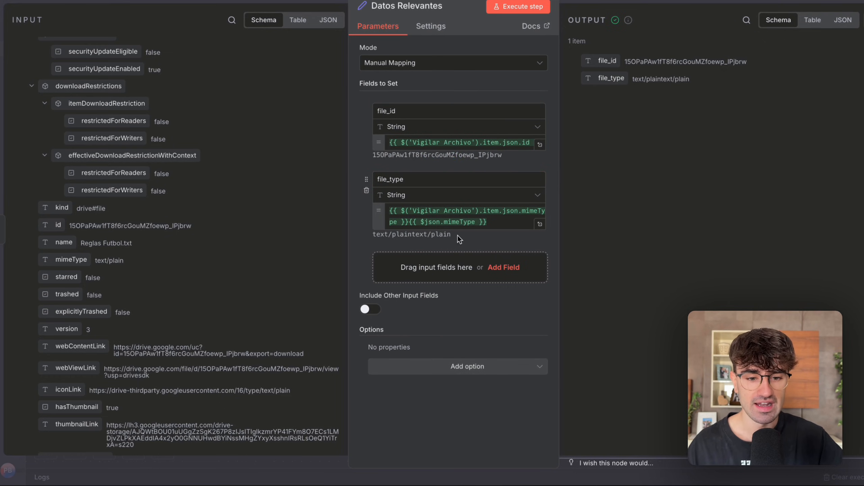
{"action": "key", "text": "ctrl+a"}
{"action": "left_click", "coordinate": [458, 313]}
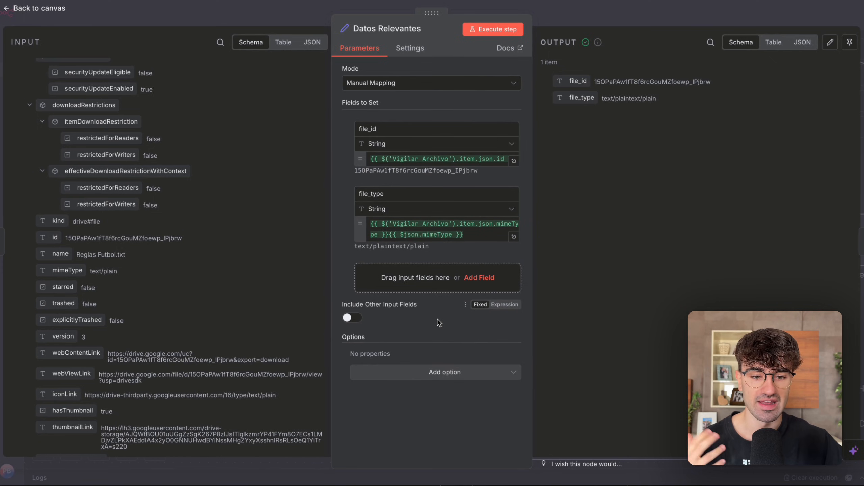
{"action": "left_click_drag", "start_coordinate": [355, 246], "coordinate": [391, 247]}
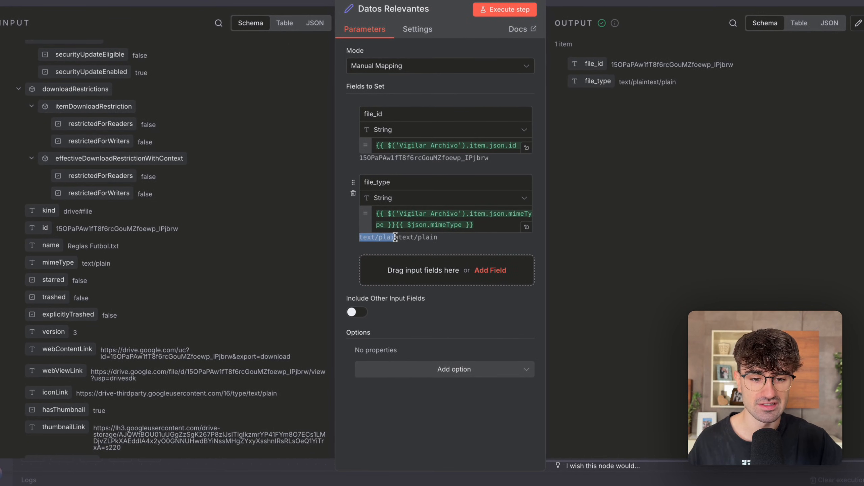
{"action": "double_click", "coordinate": [425, 237]}
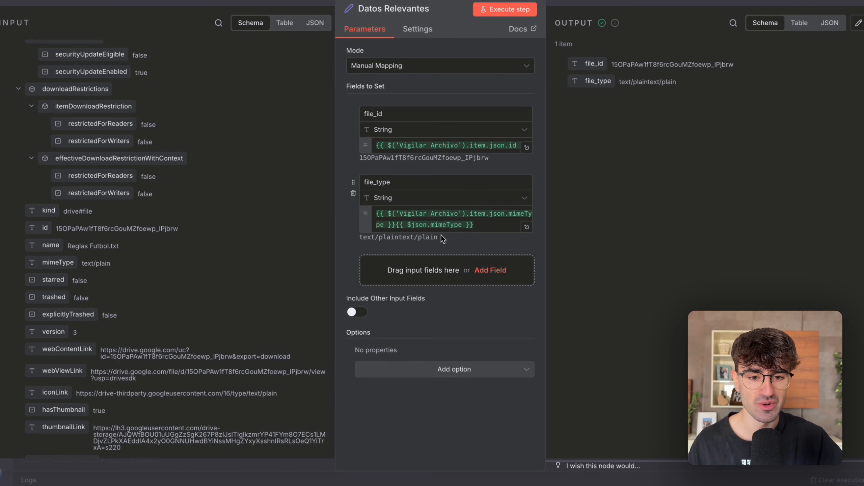
Check the file_id and file_type field names and the available data types, keeping String, and close Datos Relevantes.
{"action": "left_click_drag", "start_coordinate": [389, 113], "coordinate": [337, 111]}
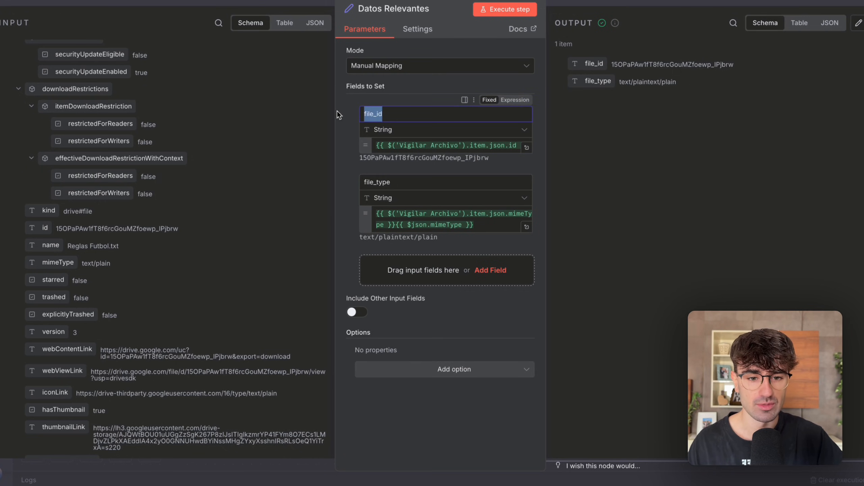
{"action": "double_click", "coordinate": [376, 182]}
{"action": "left_click", "coordinate": [383, 134]}
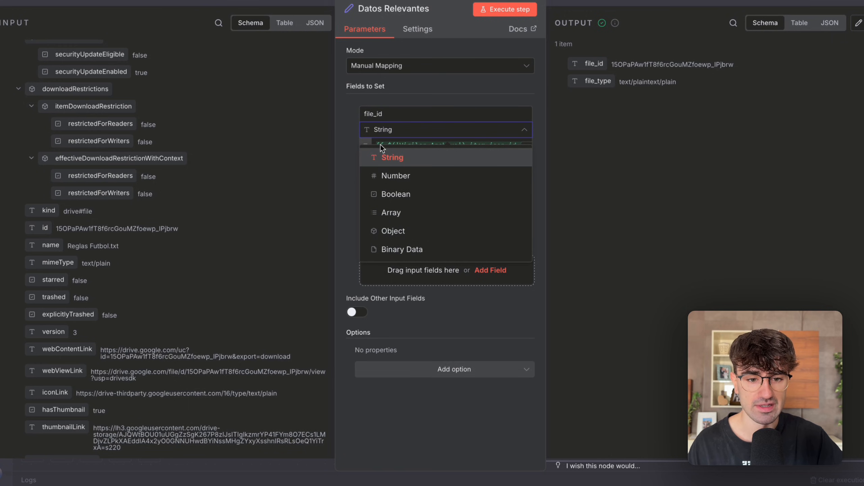
{"action": "left_click", "coordinate": [607, 156]}
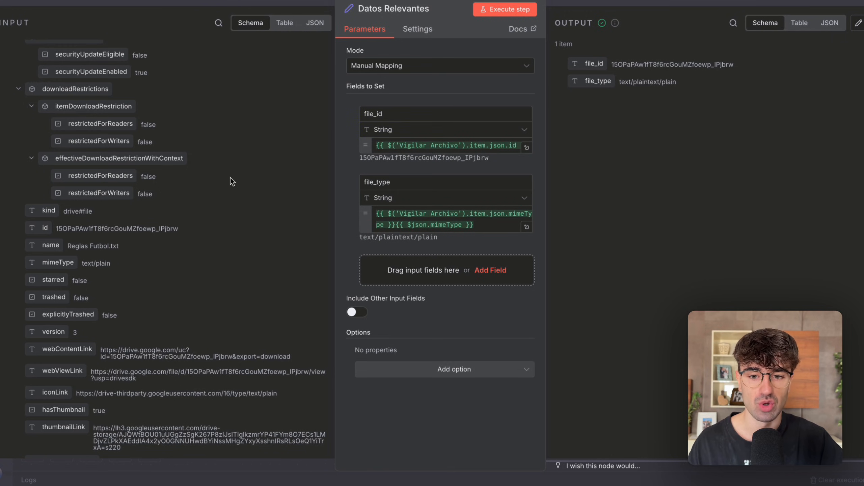
{"action": "scroll", "coordinate": [231, 189], "scroll_direction": "up", "scroll_amount": 8}
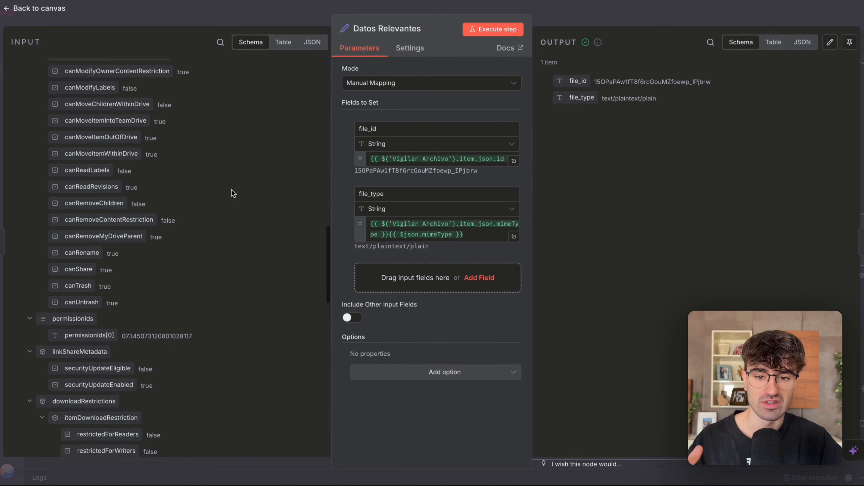
{"action": "scroll", "coordinate": [231, 190], "scroll_direction": "up", "scroll_amount": 10}
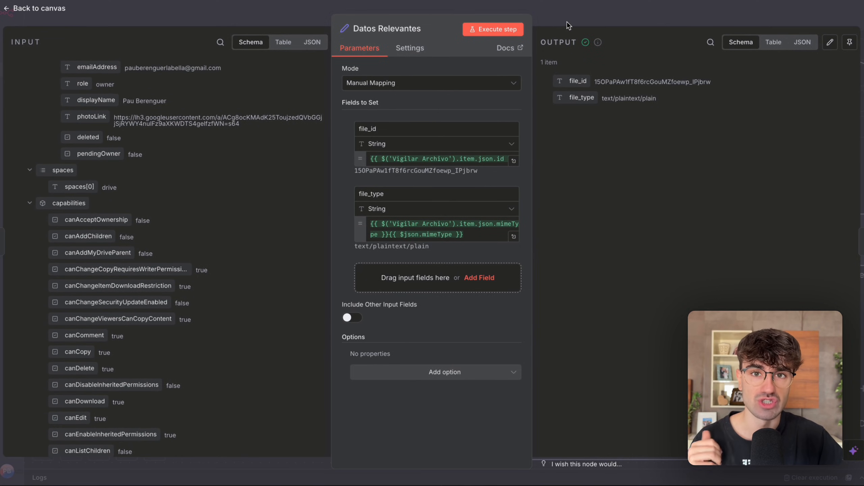
{"action": "left_click", "coordinate": [566, 23]}
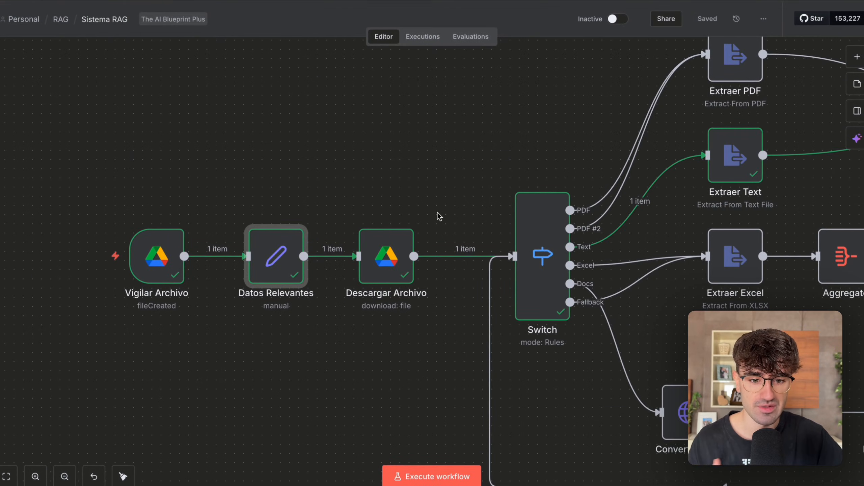
Open the Descargar Archivo node and check the available operations for the File resource, keeping Download.
{"action": "scroll", "coordinate": [439, 211], "scroll_direction": "right", "scroll_amount": 3}
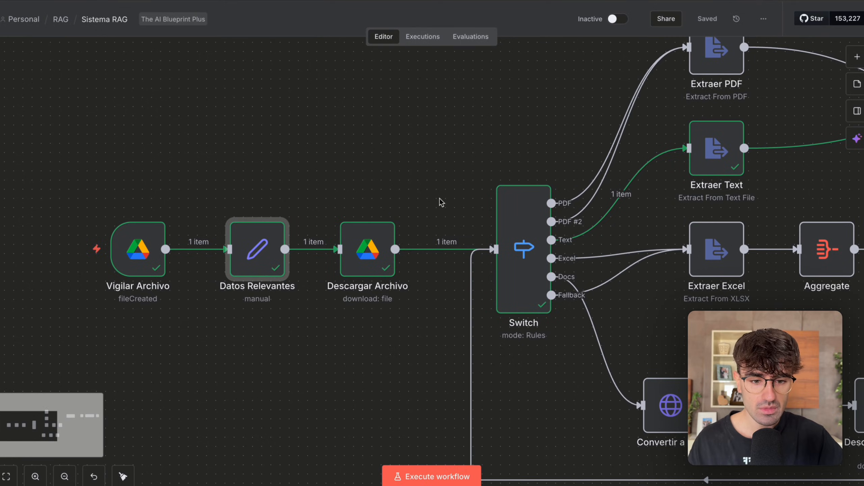
{"action": "scroll", "coordinate": [335, 279], "scroll_direction": "right", "scroll_amount": 3}
{"action": "double_click", "coordinate": [335, 279]}
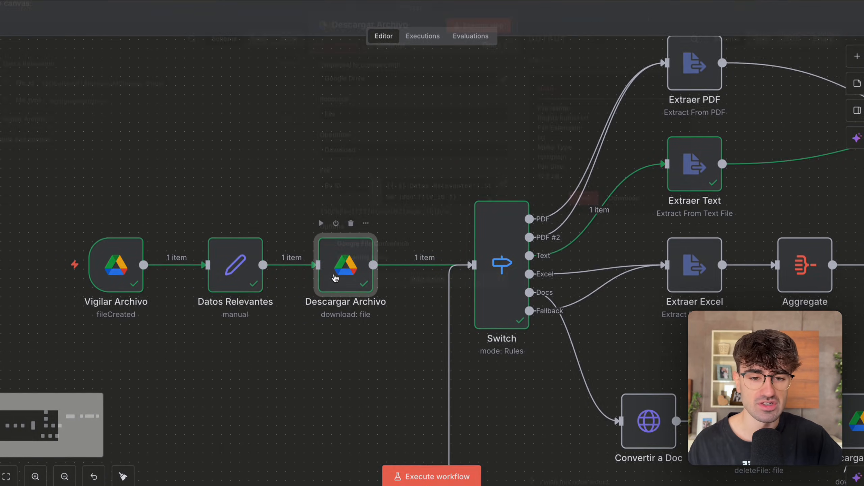
{"action": "left_click", "coordinate": [351, 162]}
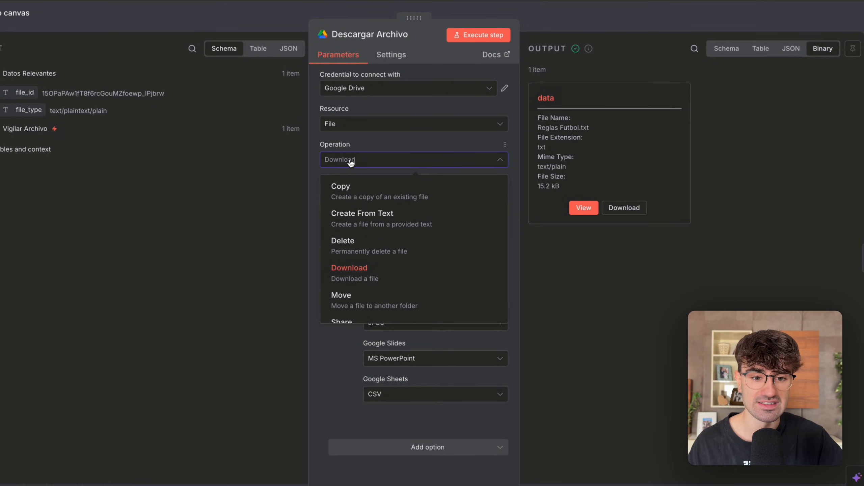
{"action": "left_click", "coordinate": [342, 128]}
{"action": "left_click", "coordinate": [245, 161]}
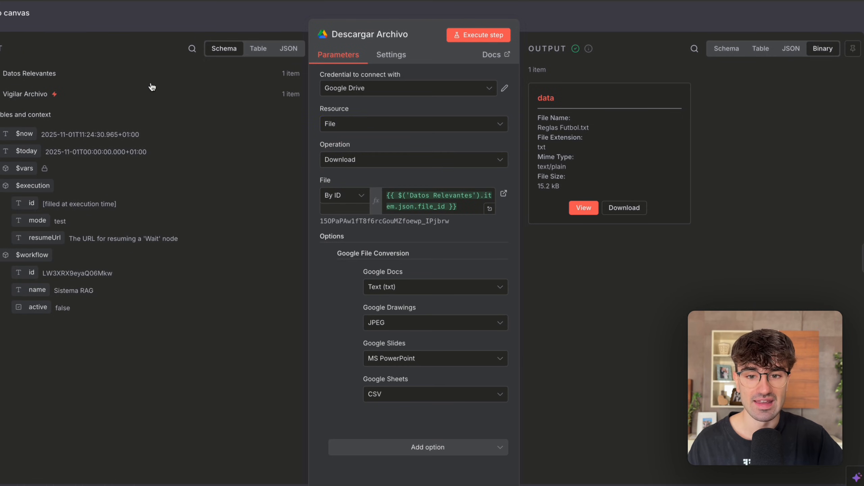
Compare the file_id from Datos Relevantes with the value of the By ID file expression, and examine the Google File Conversion options.
{"action": "left_click", "coordinate": [20, 74]}
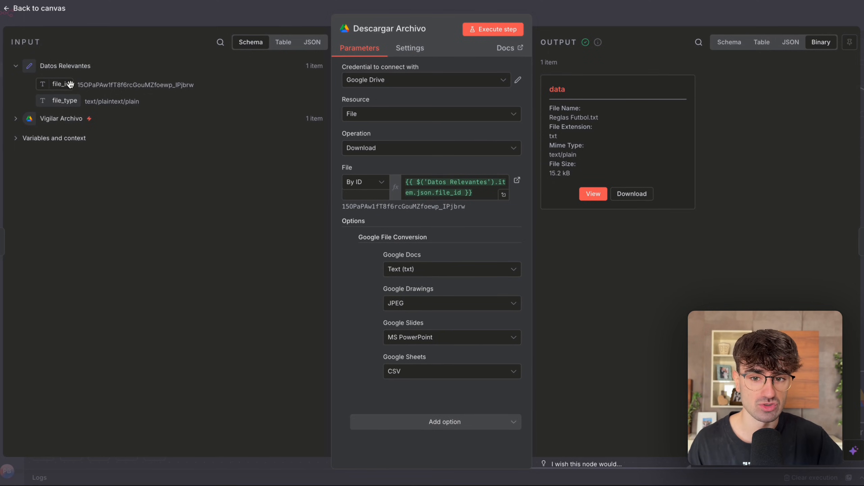
{"action": "left_click_drag", "start_coordinate": [61, 84], "coordinate": [221, 152]}
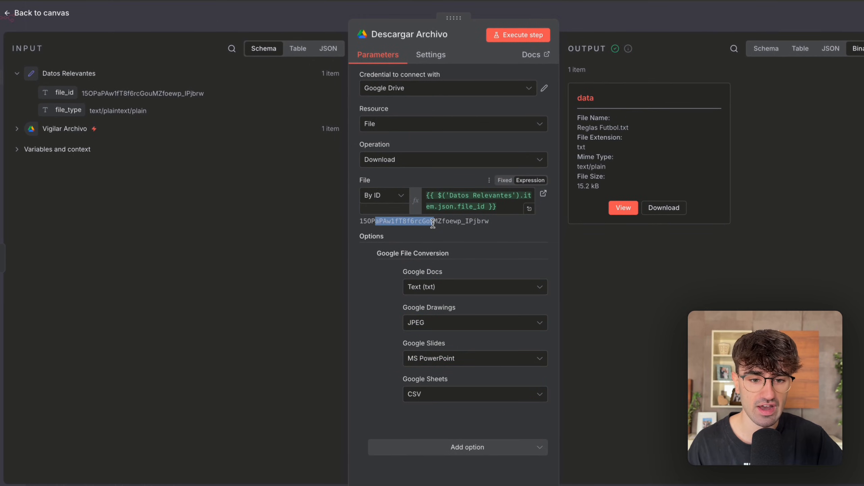
{"action": "left_click_drag", "start_coordinate": [176, 91], "coordinate": [213, 97]}
{"action": "left_click", "coordinate": [423, 173]}
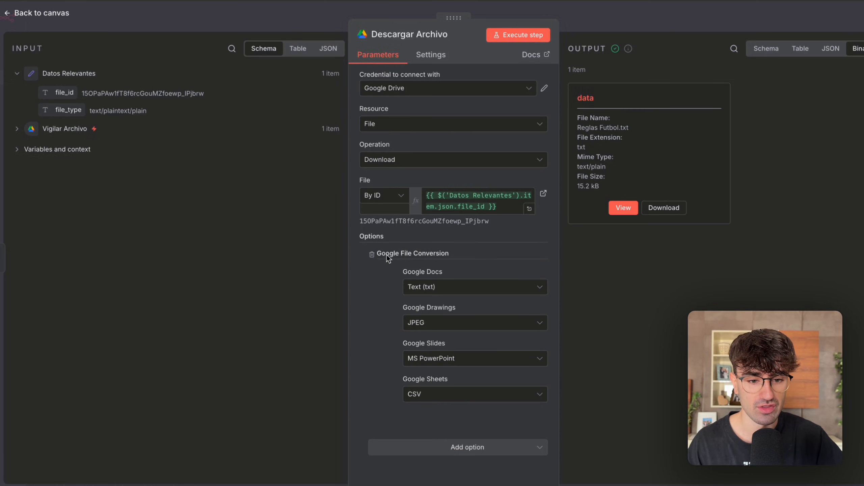
{"action": "left_click_drag", "start_coordinate": [385, 254], "coordinate": [431, 258]}
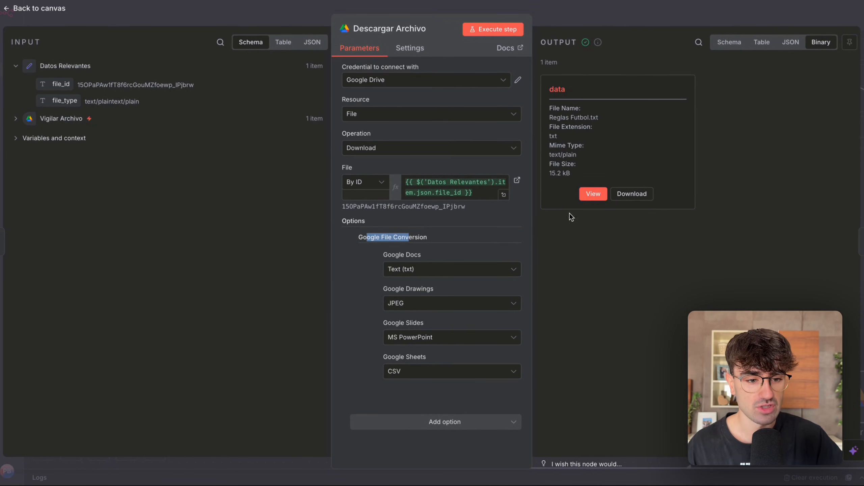
View the contents of the downloaded Reglas Futbol.txt in the Descargar Archivo output, return to its binary details and close the node.
{"action": "left_click", "coordinate": [593, 194]}
{"action": "scroll", "coordinate": [670, 126], "scroll_direction": "down", "scroll_amount": 2}
{"action": "scroll", "coordinate": [669, 122], "scroll_direction": "up", "scroll_amount": 2}
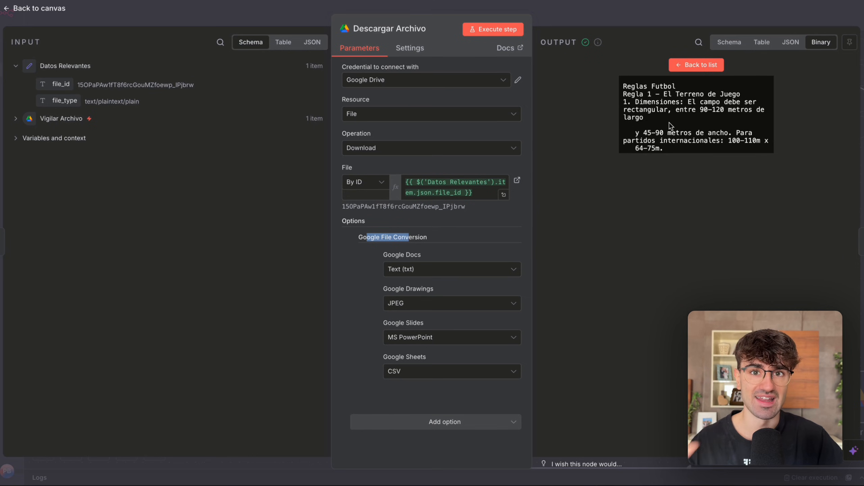
{"action": "scroll", "coordinate": [670, 124], "scroll_direction": "down", "scroll_amount": 5}
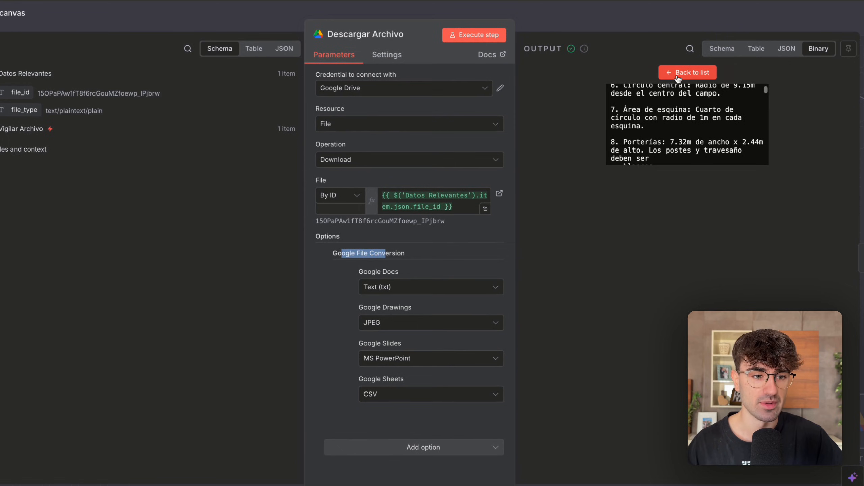
{"action": "left_click", "coordinate": [684, 66]}
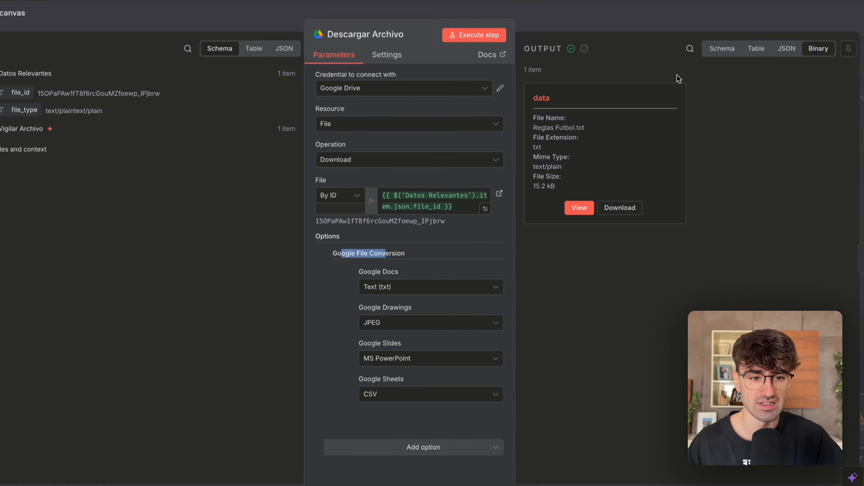
{"action": "left_click_drag", "start_coordinate": [538, 99], "coordinate": [560, 101]}
{"action": "left_click", "coordinate": [538, 103]}
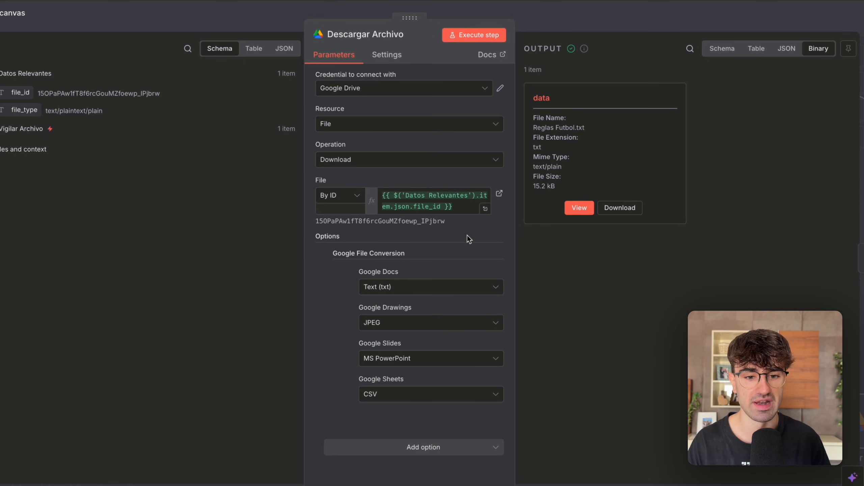
{"action": "left_click", "coordinate": [581, 21]}
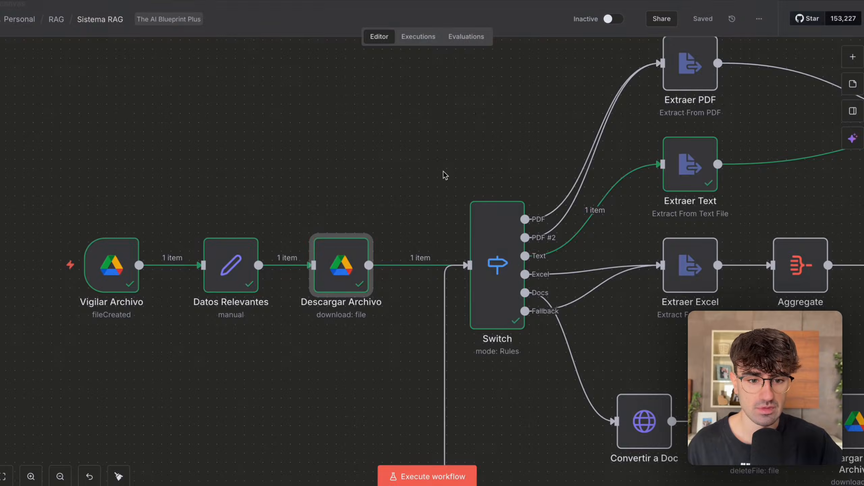
Trace the flow on the canvas node by node from Vigilar Archivo through Datos Relevantes and Descargar Archivo to the Switch.
{"action": "scroll", "coordinate": [445, 175], "scroll_direction": "right", "scroll_amount": 3}
{"action": "scroll", "coordinate": [408, 190], "scroll_direction": "down", "scroll_amount": 3}
{"action": "scroll", "coordinate": [407, 190], "scroll_direction": "left", "scroll_amount": 2}
{"action": "left_click_drag", "start_coordinate": [138, 173], "coordinate": [264, 326]}
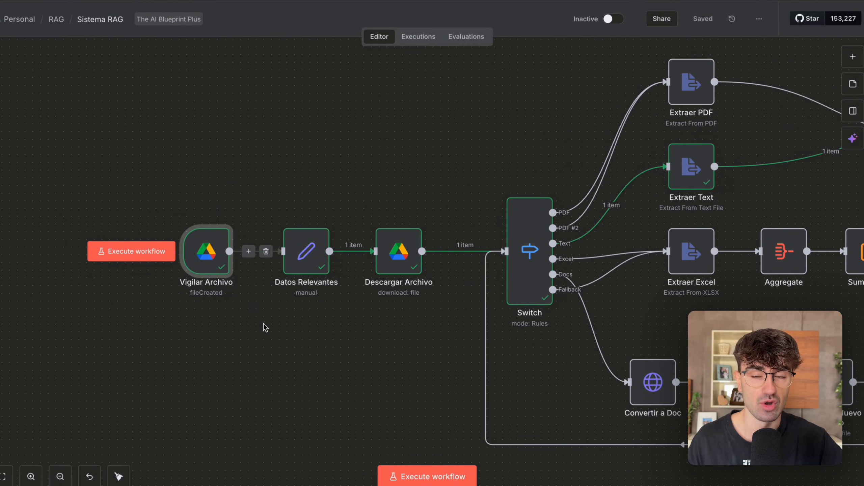
{"action": "left_click_drag", "start_coordinate": [249, 176], "coordinate": [472, 209]}
{"action": "scroll", "coordinate": [480, 201], "scroll_direction": "right", "scroll_amount": 5}
{"action": "left_click_drag", "start_coordinate": [373, 156], "coordinate": [485, 305]}
{"action": "scroll", "coordinate": [485, 306], "scroll_direction": "right", "scroll_amount": 2}
{"action": "scroll", "coordinate": [485, 306], "scroll_direction": "down", "scroll_amount": 1}
{"action": "left_click_drag", "start_coordinate": [325, 199], "coordinate": [422, 351]}
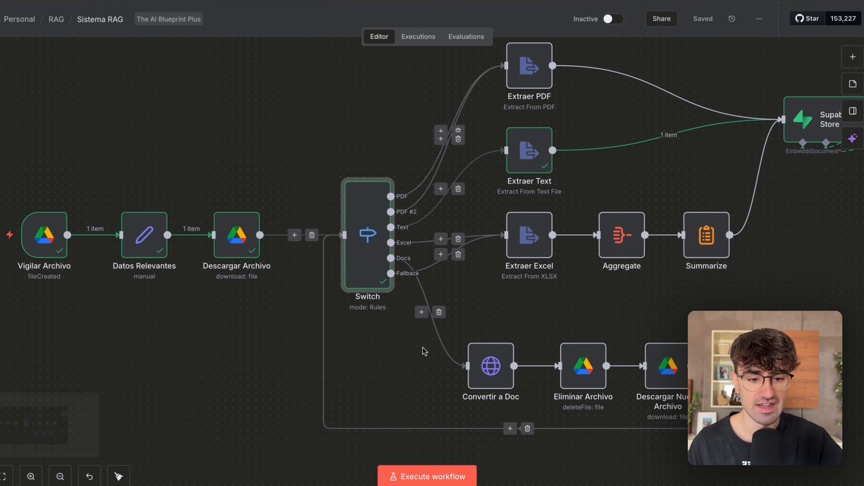
{"action": "scroll", "coordinate": [388, 277], "scroll_direction": "right", "scroll_amount": 1}
Look over the Switch node's routing rules and the branches they feed, and return to the canvas.
{"action": "double_click", "coordinate": [348, 214]}
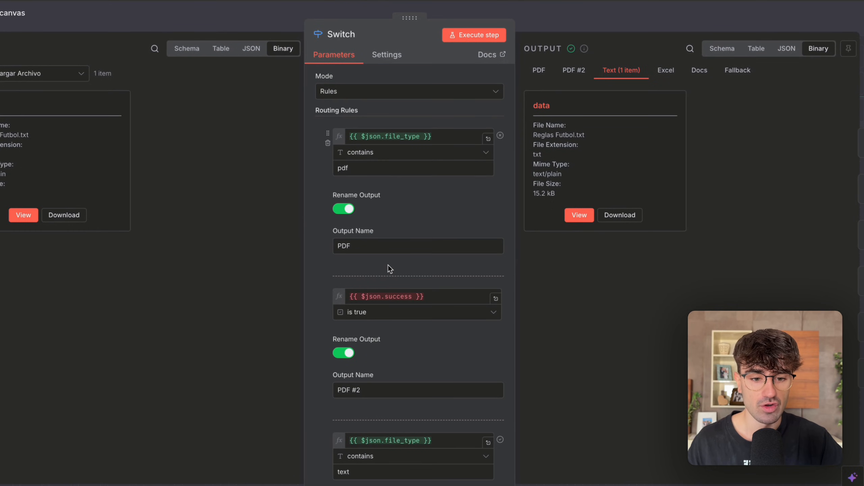
{"action": "scroll", "coordinate": [388, 266], "scroll_direction": "down", "scroll_amount": 6}
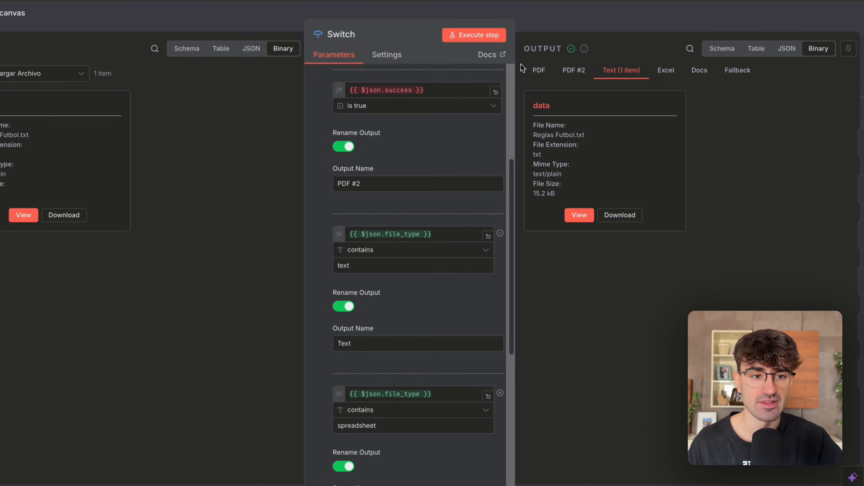
{"action": "left_click", "coordinate": [544, 24]}
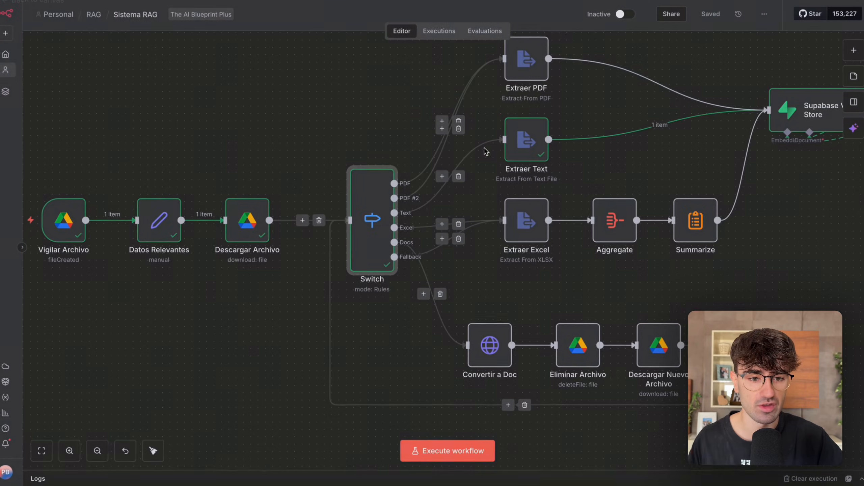
{"action": "scroll", "coordinate": [478, 170], "scroll_direction": "right", "scroll_amount": 2}
{"action": "scroll", "coordinate": [478, 170], "scroll_direction": "up", "scroll_amount": 1}
{"action": "left_click", "coordinate": [309, 154]}
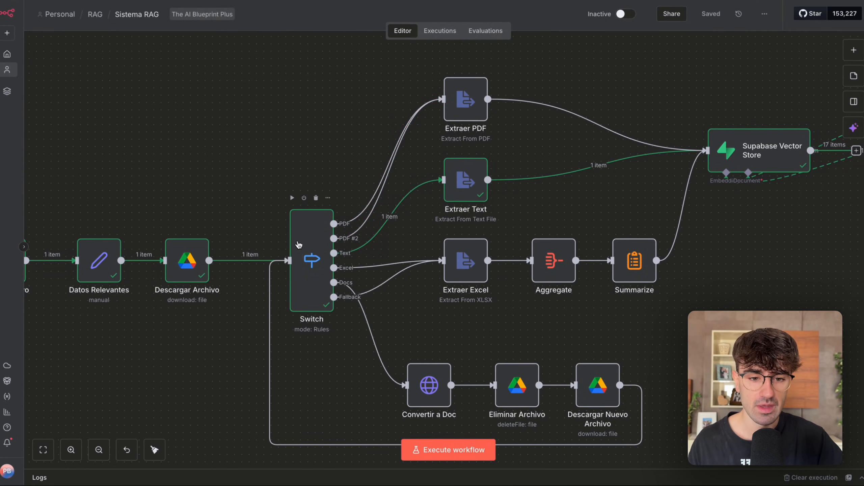
{"action": "double_click", "coordinate": [299, 241]}
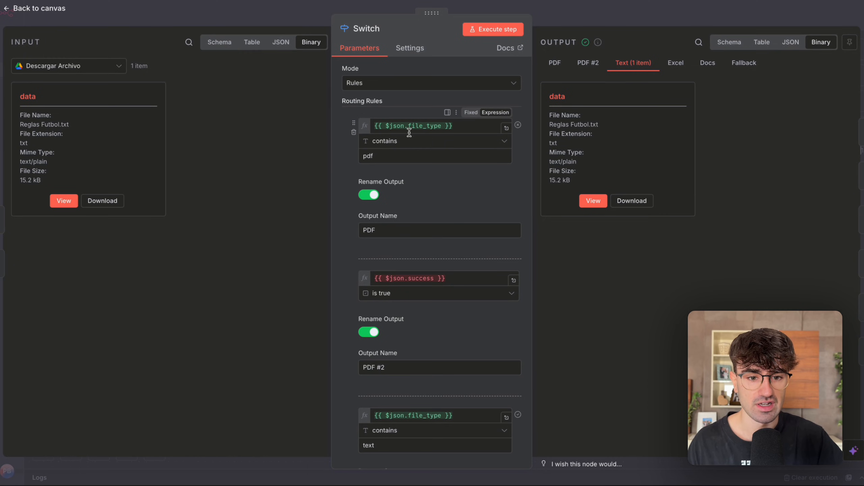
{"action": "left_click", "coordinate": [556, 26]}
Survey the Extraer PDF, Extraer Text and Extraer Excel nodes fed by the Switch outputs.
{"action": "scroll", "coordinate": [498, 77], "scroll_direction": "right", "scroll_amount": 2}
{"action": "scroll", "coordinate": [498, 77], "scroll_direction": "up", "scroll_amount": 1}
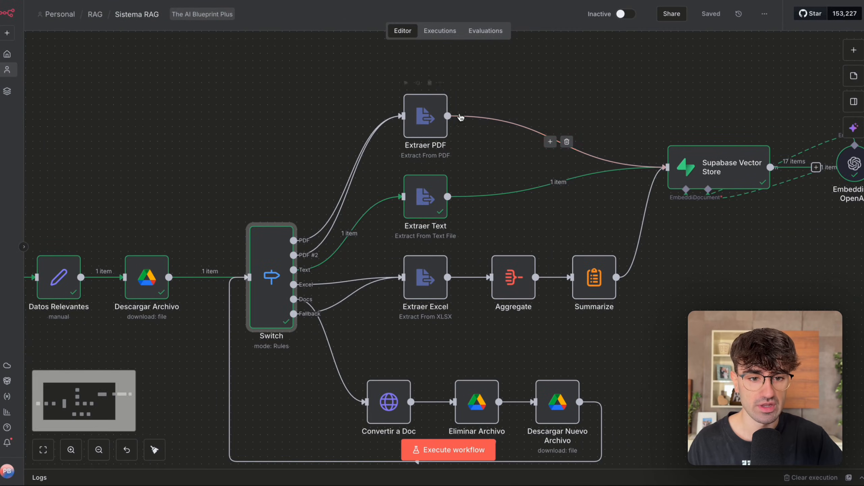
{"action": "left_click_drag", "start_coordinate": [497, 76], "coordinate": [367, 358]}
{"action": "scroll", "coordinate": [367, 357], "scroll_direction": "right", "scroll_amount": 3}
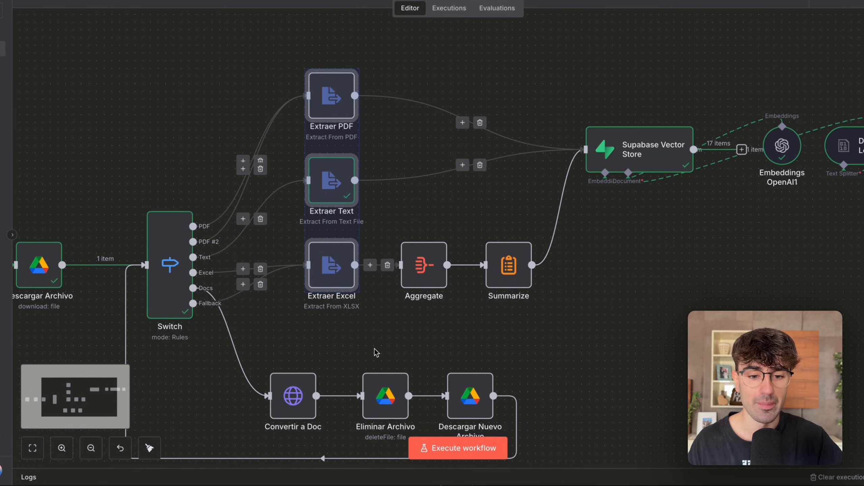
{"action": "left_click", "coordinate": [375, 351]}
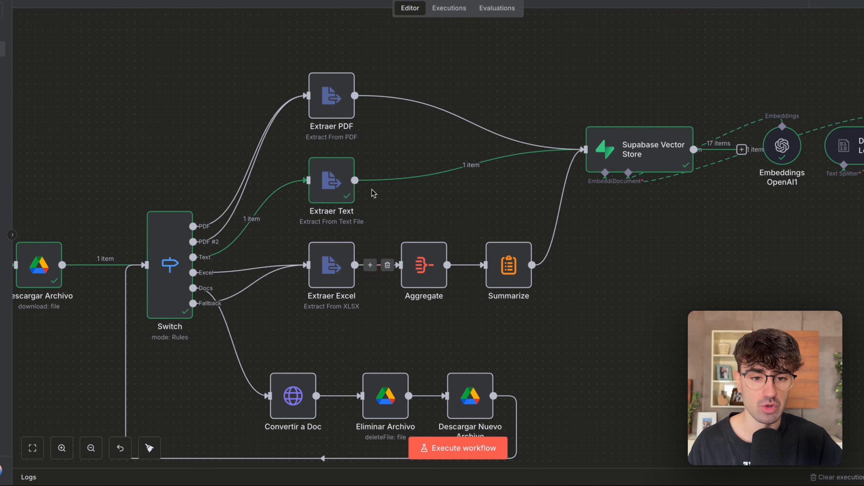
{"action": "scroll", "coordinate": [379, 148], "scroll_direction": "left", "scroll_amount": 6}
{"action": "scroll", "coordinate": [379, 147], "scroll_direction": "down", "scroll_amount": 1}
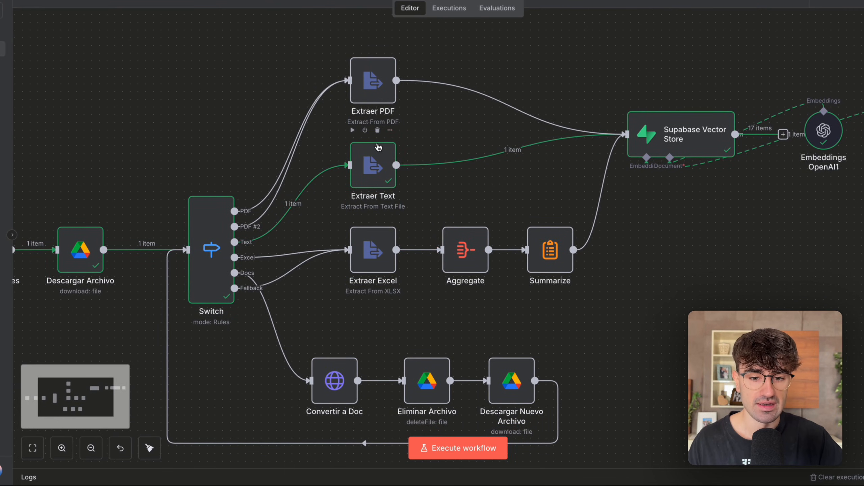
Open the Switch with its input file's contents and examine what the PDF rule's file_type expression resolves to.
{"action": "double_click", "coordinate": [368, 226]}
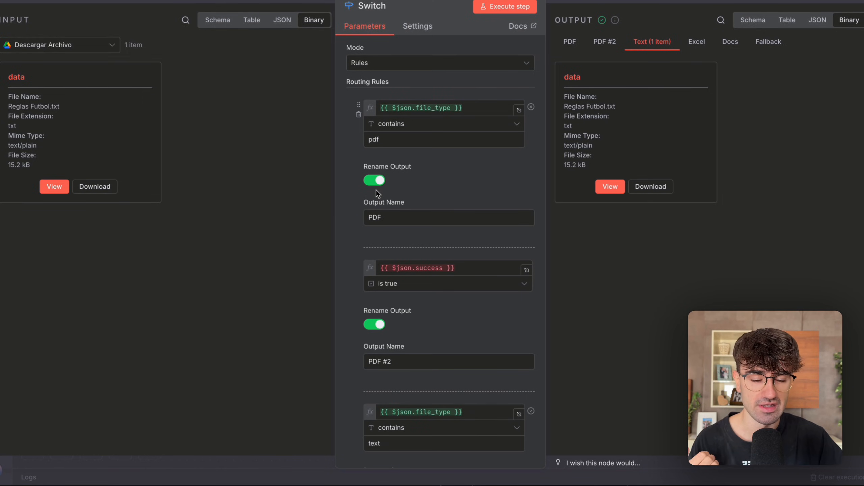
{"action": "left_click", "coordinate": [54, 186]}
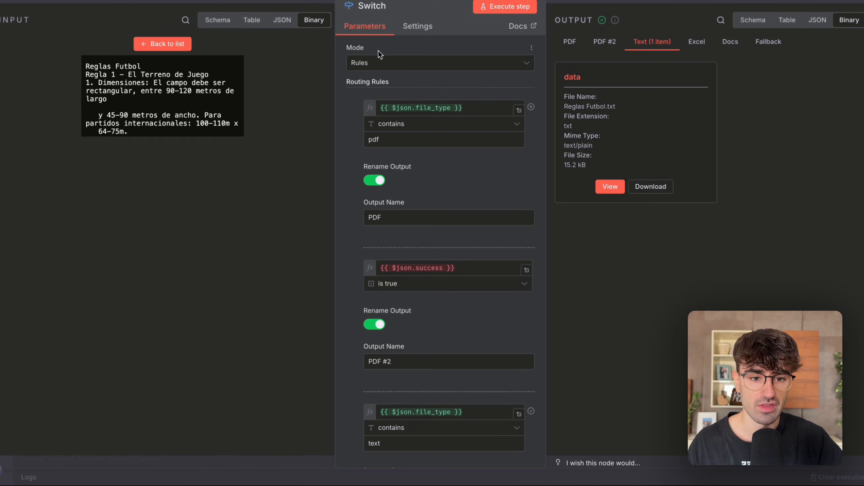
{"action": "left_click_drag", "start_coordinate": [396, 108], "coordinate": [415, 108]}
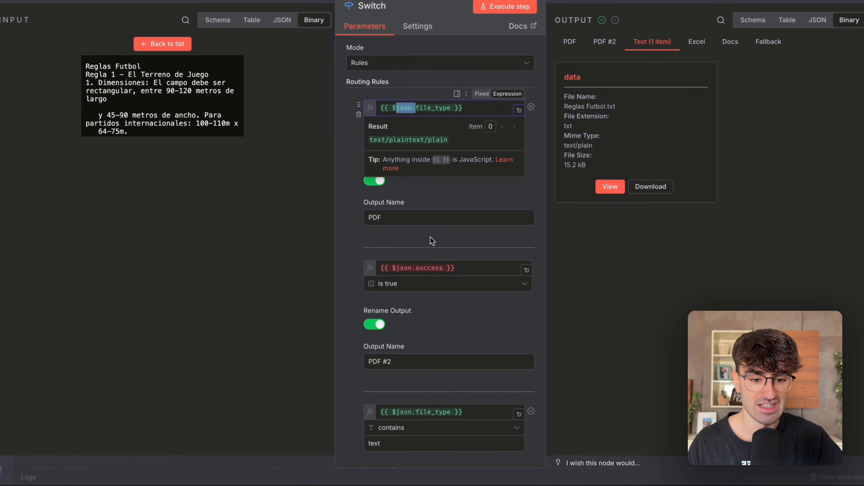
{"action": "scroll", "coordinate": [430, 244], "scroll_direction": "down", "scroll_amount": 10}
{"action": "scroll", "coordinate": [433, 277], "scroll_direction": "up", "scroll_amount": 10}
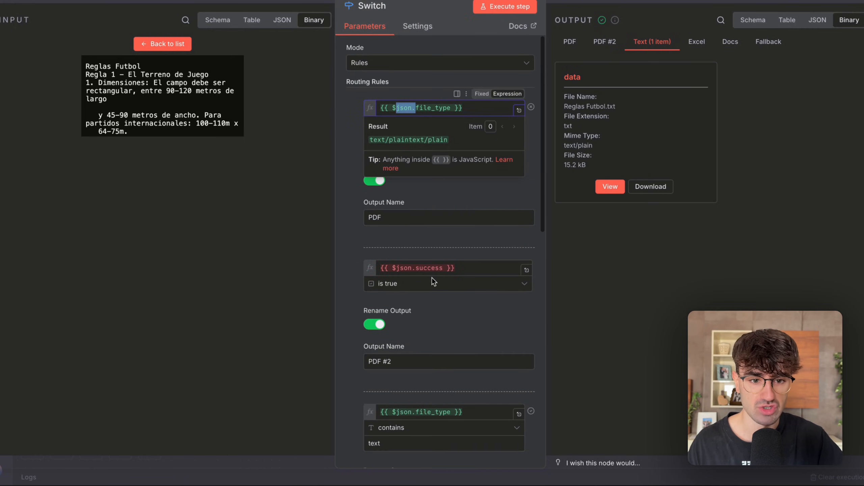
{"action": "left_click", "coordinate": [582, 279]}
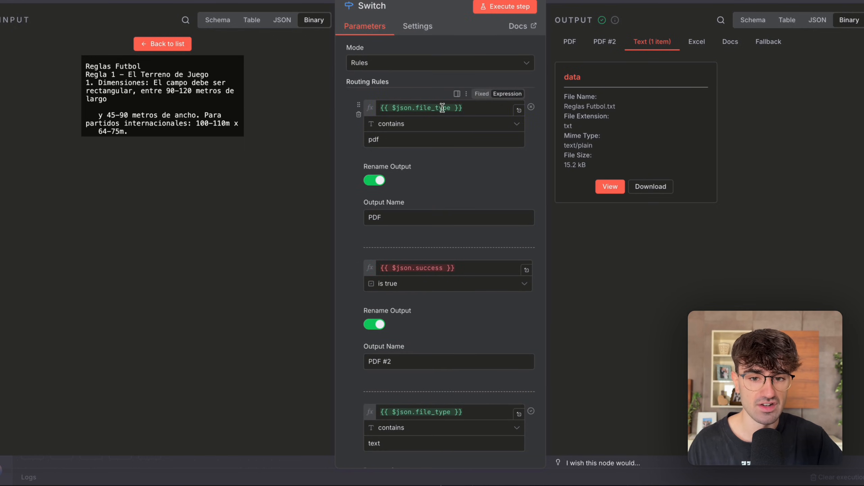
Display the Switch input as a schema and find the file_type field that the PDF rule compares with pdf.
{"action": "left_click", "coordinate": [169, 43]}
{"action": "left_click", "coordinate": [68, 48]}
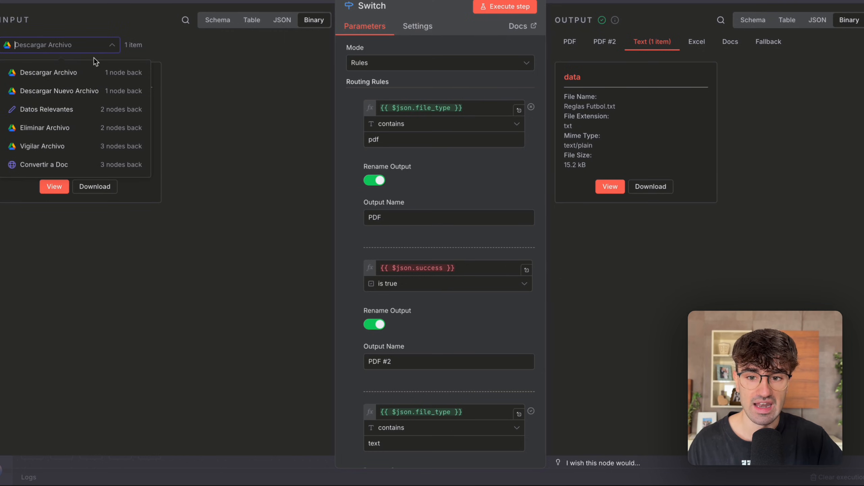
{"action": "left_click", "coordinate": [97, 112]}
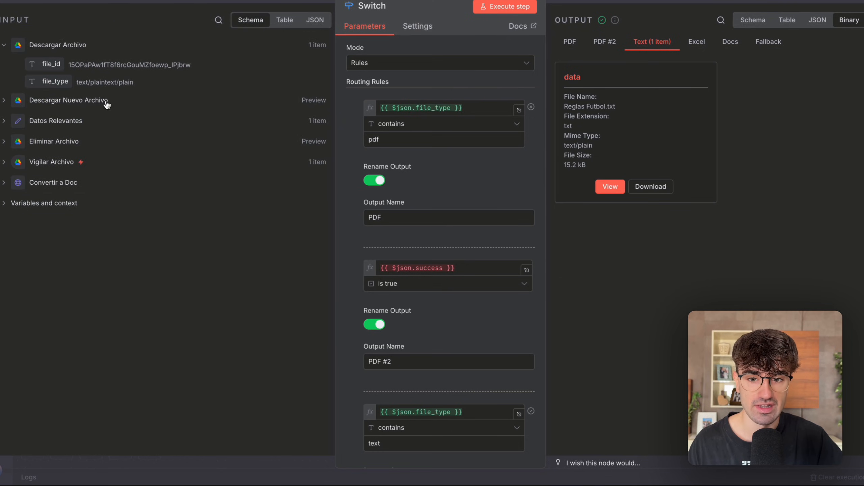
{"action": "left_click_drag", "start_coordinate": [47, 82], "coordinate": [64, 81]}
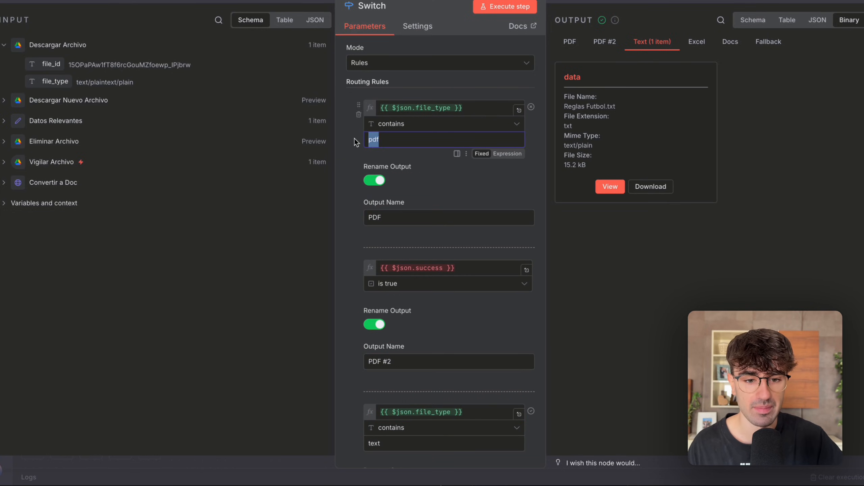
Read through the Switch's text, spreadsheet and word rules and its fallback output, comparing them with the PDF rule, and return to the canvas.
{"action": "scroll", "coordinate": [409, 181], "scroll_direction": "down", "scroll_amount": 5}
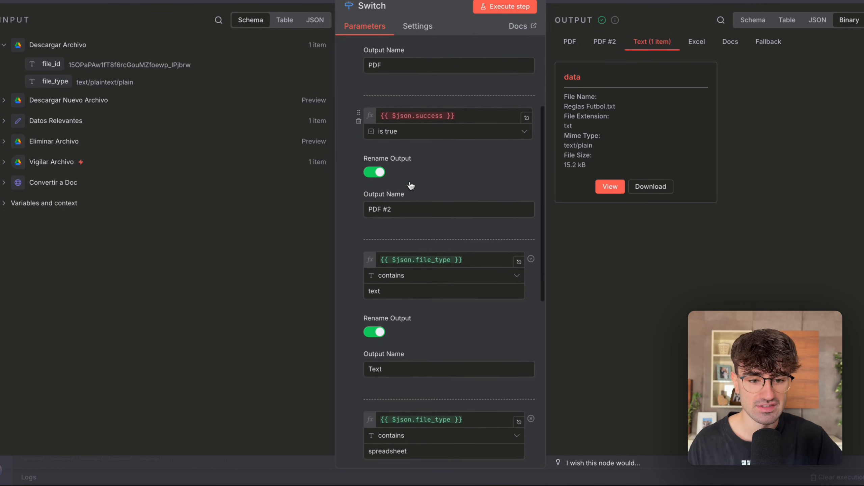
{"action": "scroll", "coordinate": [411, 185], "scroll_direction": "down", "scroll_amount": 1}
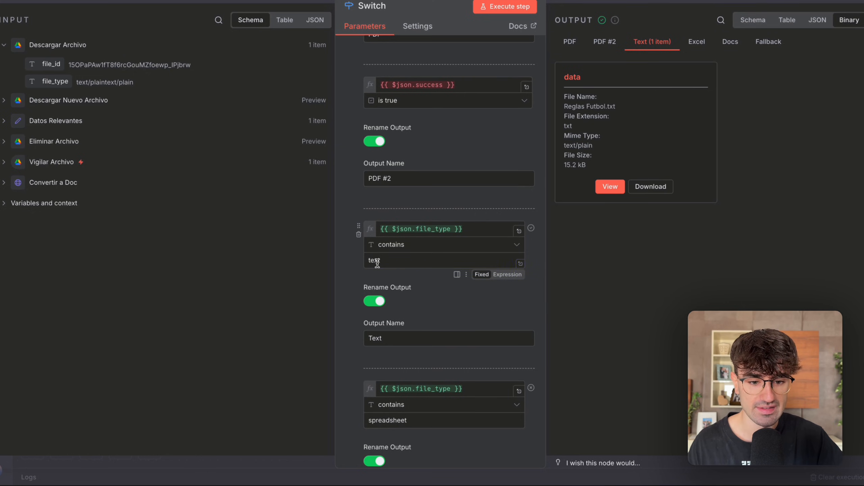
{"action": "scroll", "coordinate": [378, 262], "scroll_direction": "down", "scroll_amount": 5}
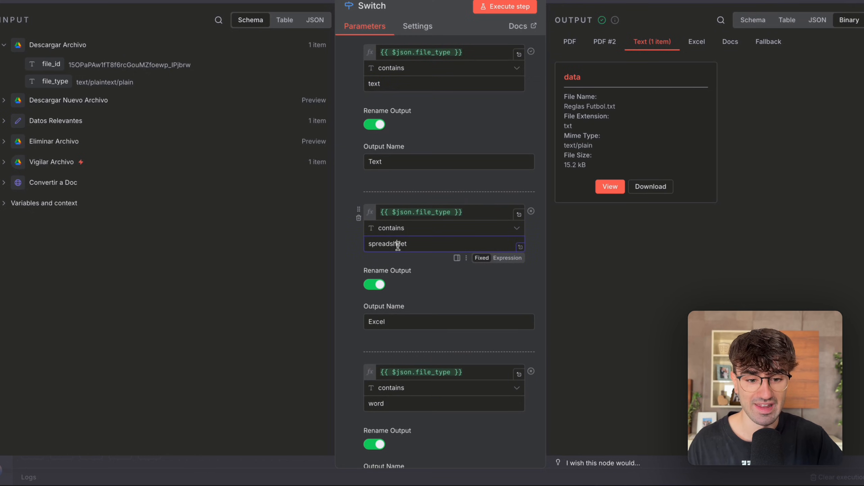
{"action": "scroll", "coordinate": [398, 245], "scroll_direction": "down", "scroll_amount": 5}
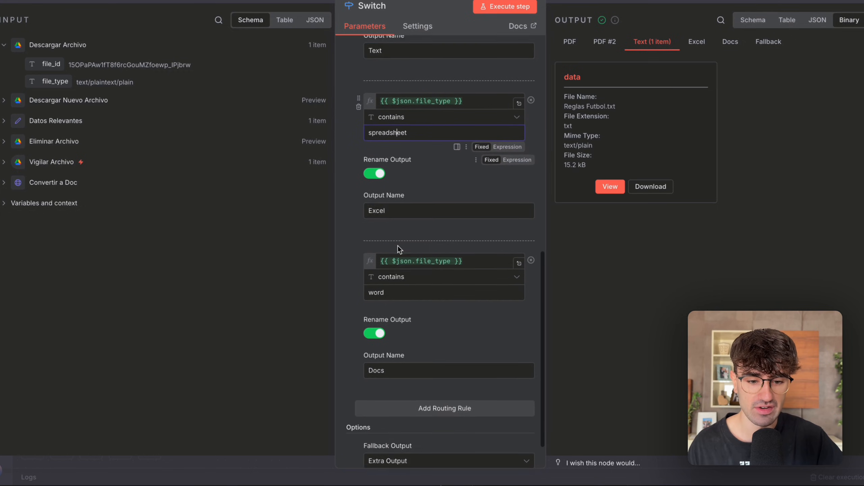
{"action": "left_click_drag", "start_coordinate": [384, 249], "coordinate": [357, 255]}
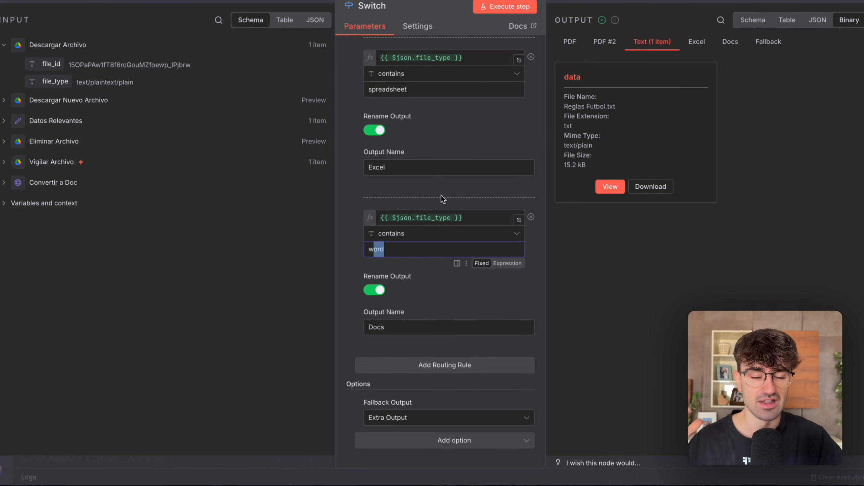
{"action": "scroll", "coordinate": [441, 195], "scroll_direction": "up", "scroll_amount": 10}
{"action": "scroll", "coordinate": [433, 170], "scroll_direction": "down", "scroll_amount": 9}
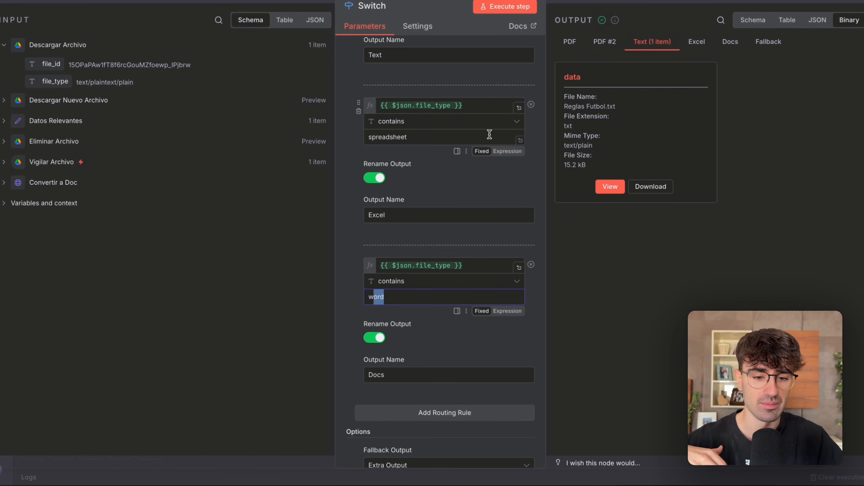
{"action": "scroll", "coordinate": [489, 134], "scroll_direction": "down", "scroll_amount": 2}
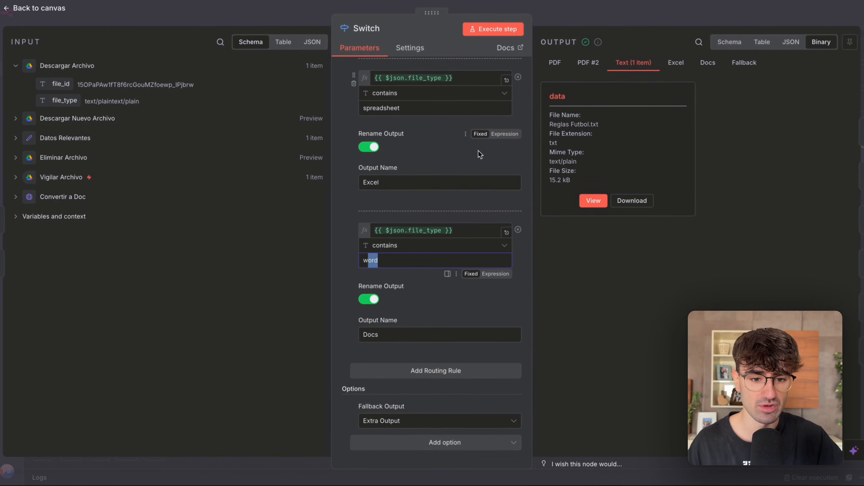
{"action": "scroll", "coordinate": [479, 150], "scroll_direction": "up", "scroll_amount": 10}
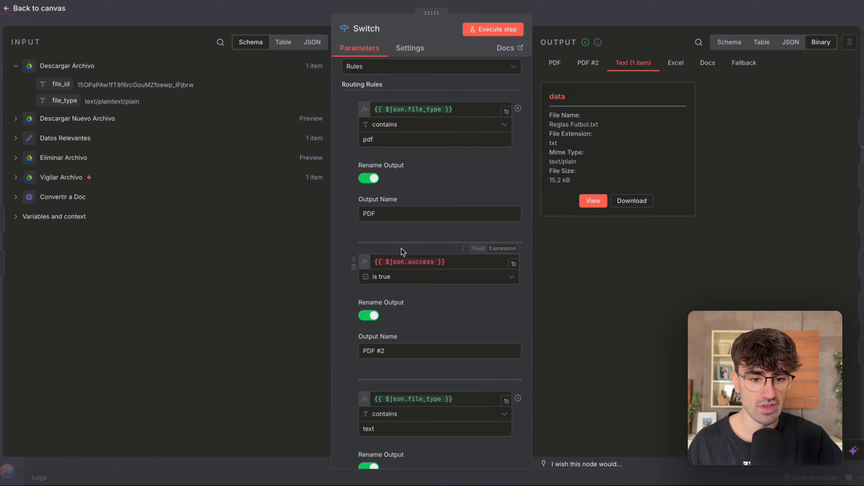
{"action": "left_click", "coordinate": [603, 20]}
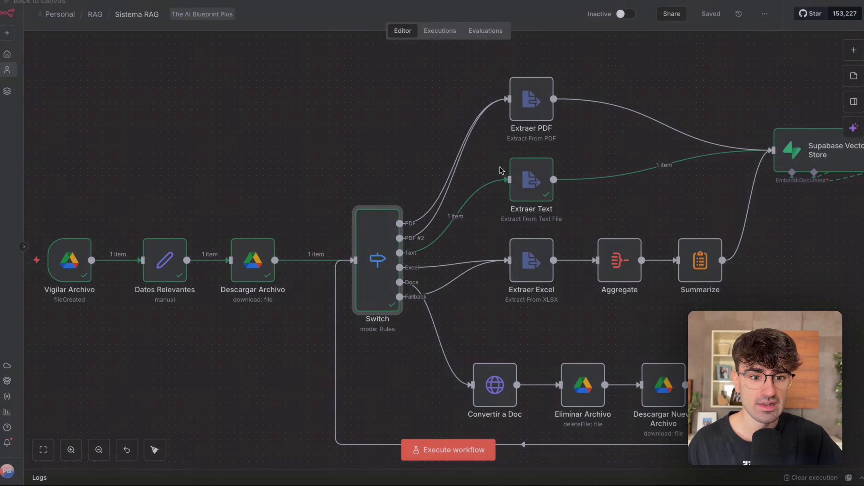
Trace the Switch's PDF, Text, Excel, Docs and Fallback outputs to the nodes they feed.
{"action": "scroll", "coordinate": [490, 184], "scroll_direction": "right", "scroll_amount": 1}
{"action": "scroll", "coordinate": [434, 211], "scroll_direction": "up", "scroll_amount": 3}
{"action": "scroll", "coordinate": [397, 207], "scroll_direction": "up", "scroll_amount": 2}
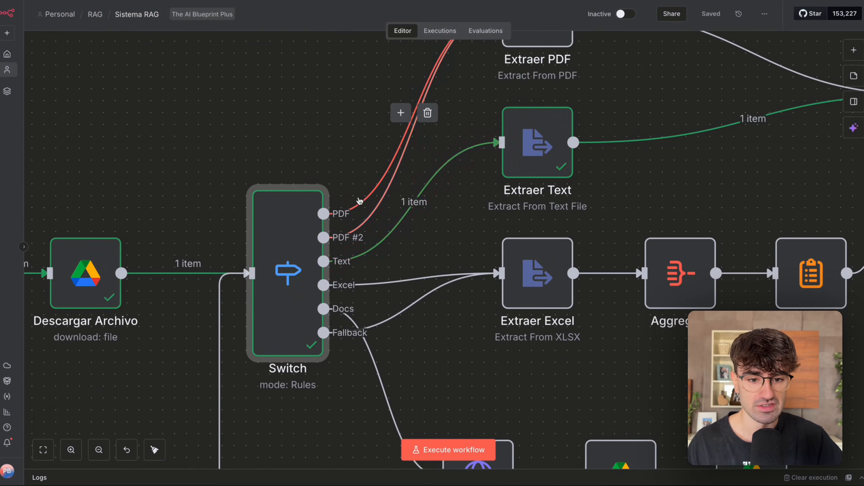
{"action": "scroll", "coordinate": [335, 251], "scroll_direction": "right", "scroll_amount": 1}
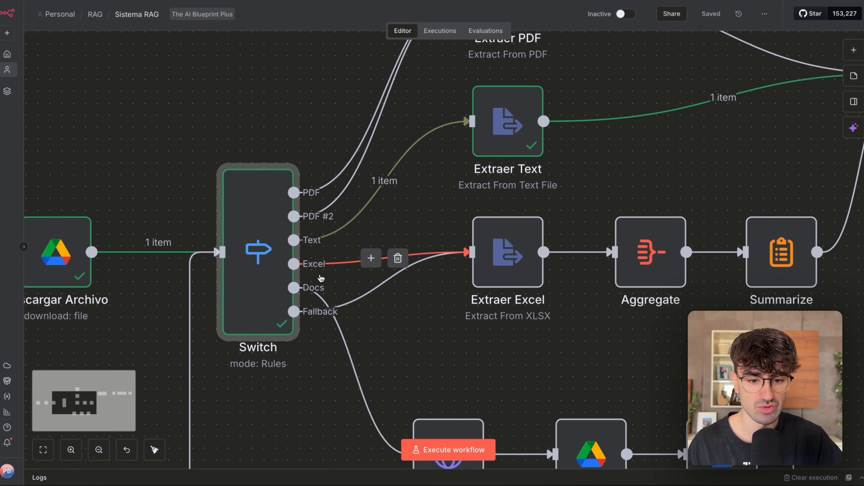
{"action": "scroll", "coordinate": [337, 279], "scroll_direction": "down", "scroll_amount": 3}
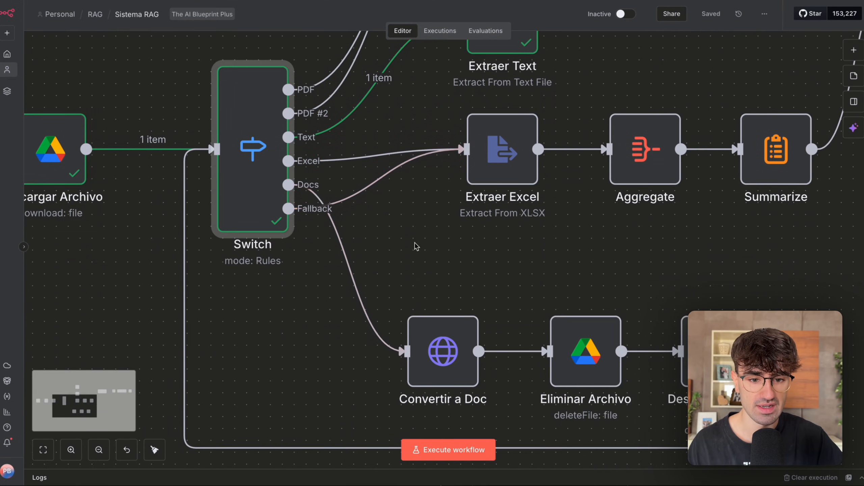
{"action": "scroll", "coordinate": [413, 245], "scroll_direction": "down", "scroll_amount": 3}
{"action": "left_click_drag", "start_coordinate": [399, 237], "coordinate": [529, 95]}
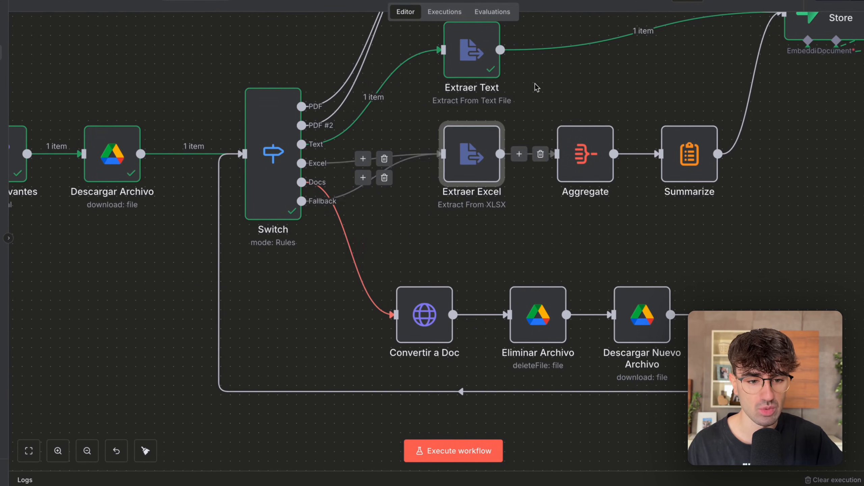
Bring the whole branching section into view and select the Extraer PDF, Extraer Text and Extraer Excel nodes together.
{"action": "scroll", "coordinate": [528, 95], "scroll_direction": "up", "scroll_amount": 2}
{"action": "scroll", "coordinate": [528, 95], "scroll_direction": "right", "scroll_amount": 2}
{"action": "scroll", "coordinate": [529, 95], "scroll_direction": "down", "scroll_amount": 3}
{"action": "scroll", "coordinate": [528, 95], "scroll_direction": "up", "scroll_amount": 2}
{"action": "left_click", "coordinate": [482, 95]}
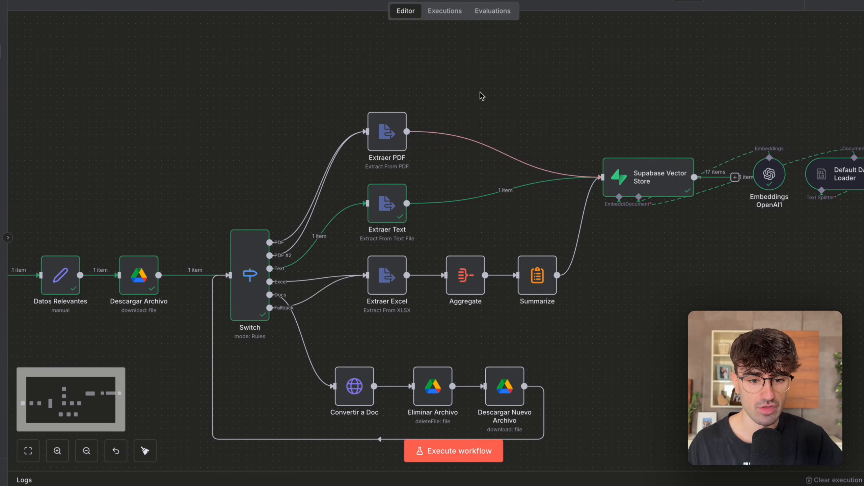
{"action": "left_click_drag", "start_coordinate": [473, 99], "coordinate": [350, 299]}
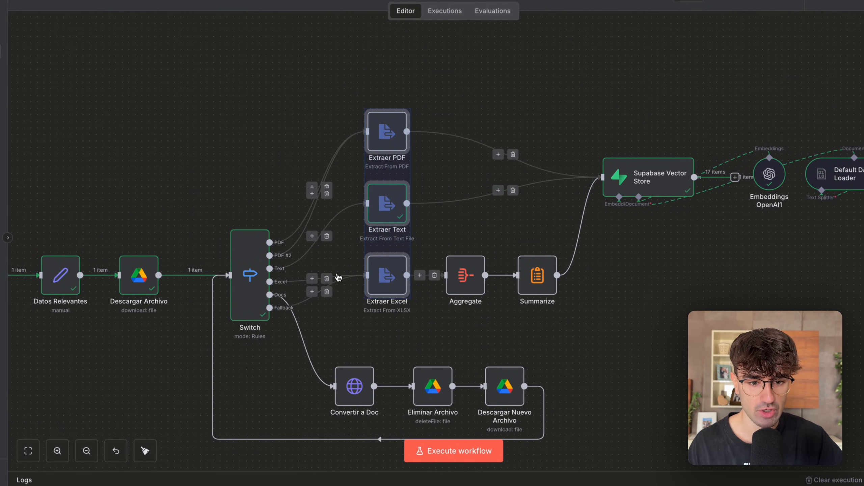
Open the Extraer PDF node, check its operation and input binary field, and return to the canvas.
{"action": "double_click", "coordinate": [387, 132]}
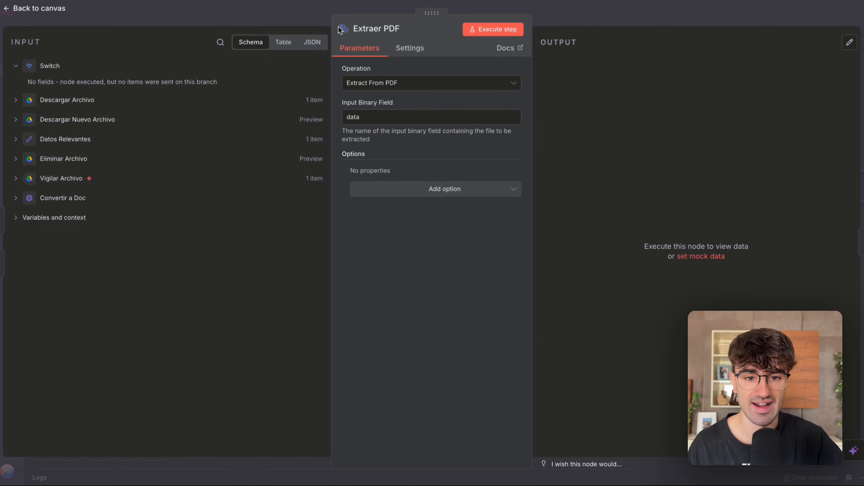
{"action": "key", "text": "Escape"}
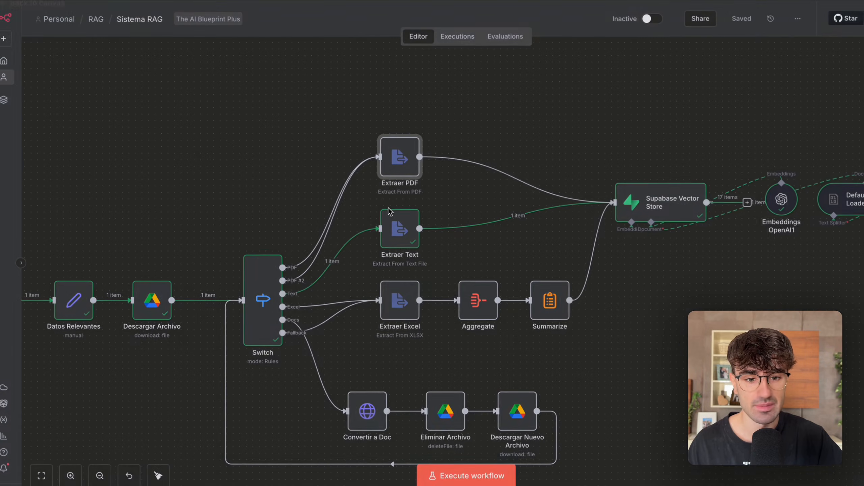
{"action": "double_click", "coordinate": [400, 157]}
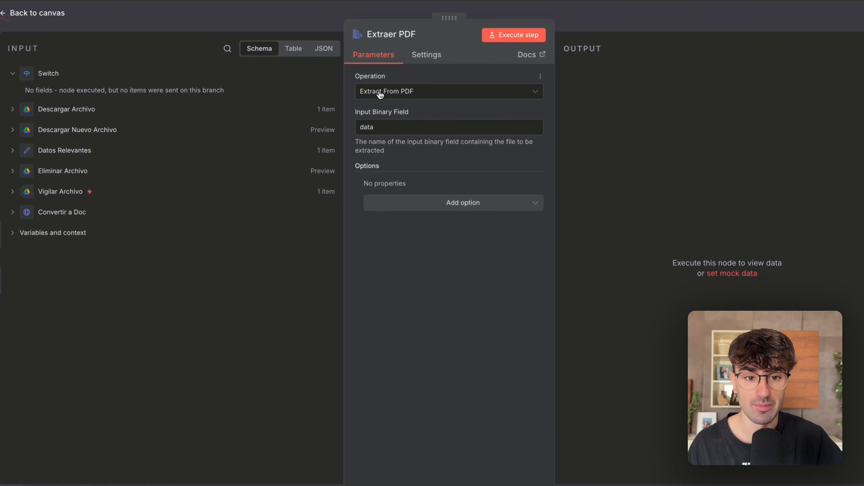
{"action": "key", "text": "Escape"}
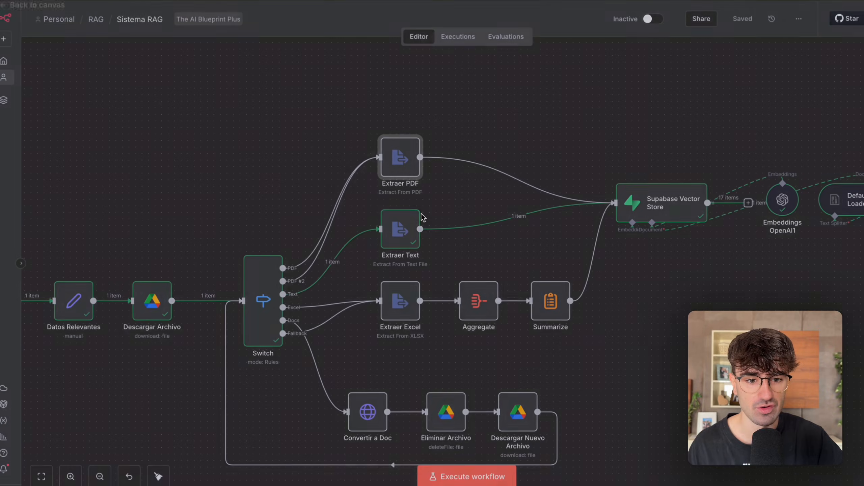
Open Extraer Text and Extraer Excel in turn and check which file format each one extracts.
{"action": "double_click", "coordinate": [400, 229]}
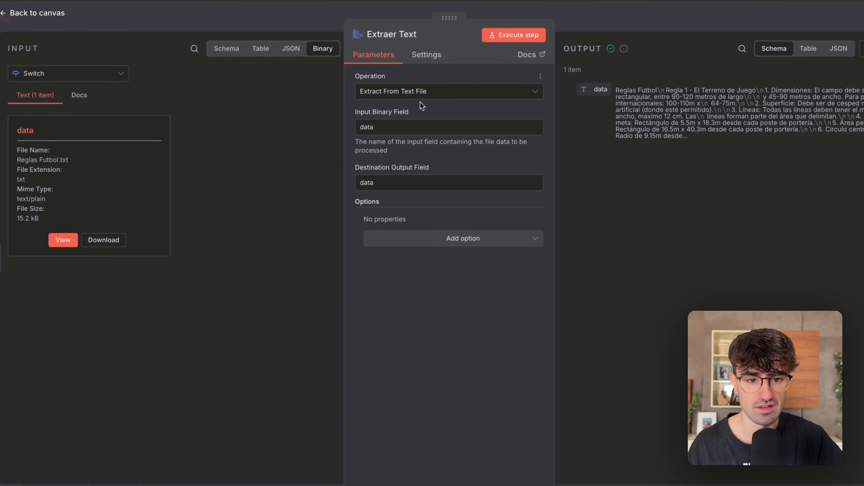
{"action": "key", "text": "Escape"}
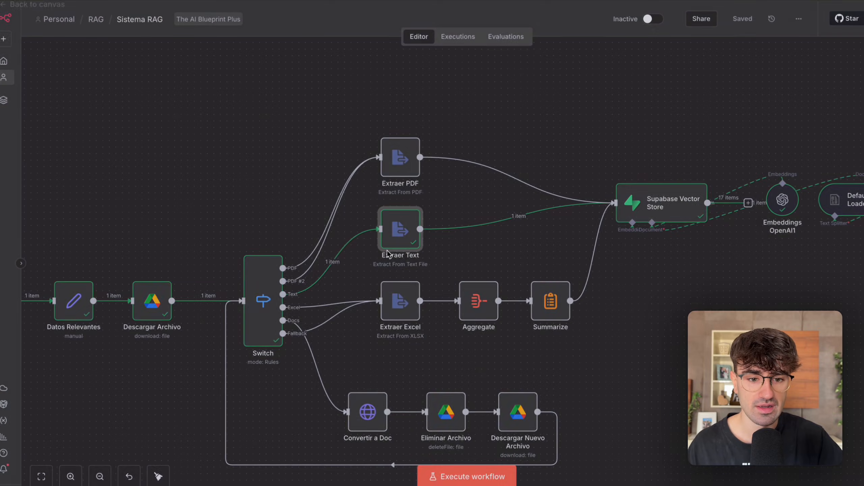
{"action": "double_click", "coordinate": [395, 306]}
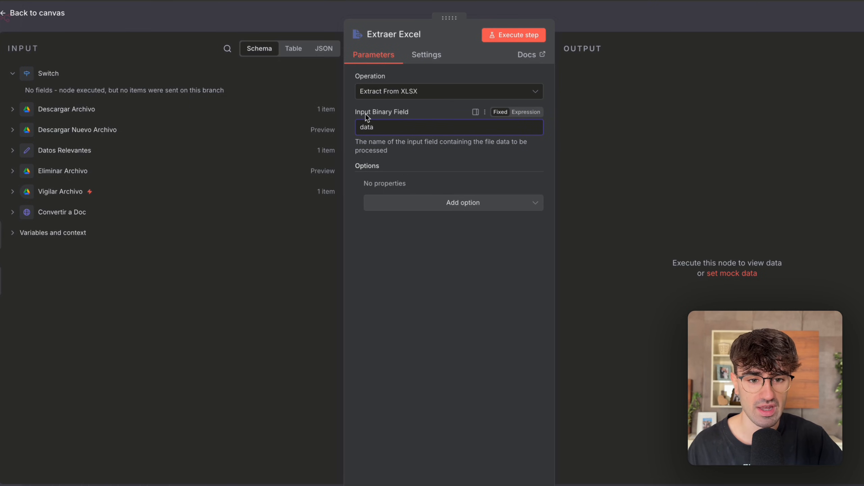
{"action": "left_click", "coordinate": [609, 35]}
Survey how the extraction branches and the Docs conversion loop connect between the Switch and the Supabase Vector Store.
{"action": "scroll", "coordinate": [489, 129], "scroll_direction": "down", "scroll_amount": 2}
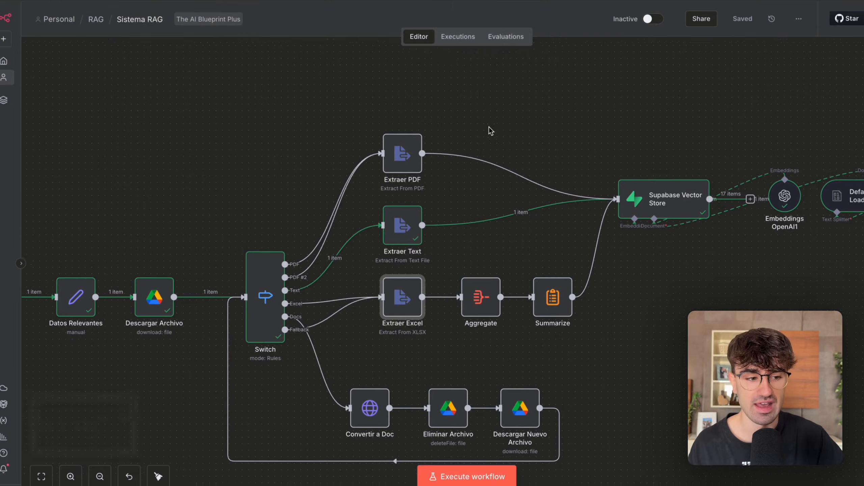
{"action": "scroll", "coordinate": [489, 129], "scroll_direction": "left", "scroll_amount": 2}
{"action": "scroll", "coordinate": [489, 129], "scroll_direction": "up", "scroll_amount": 1}
{"action": "scroll", "coordinate": [489, 129], "scroll_direction": "right", "scroll_amount": 1}
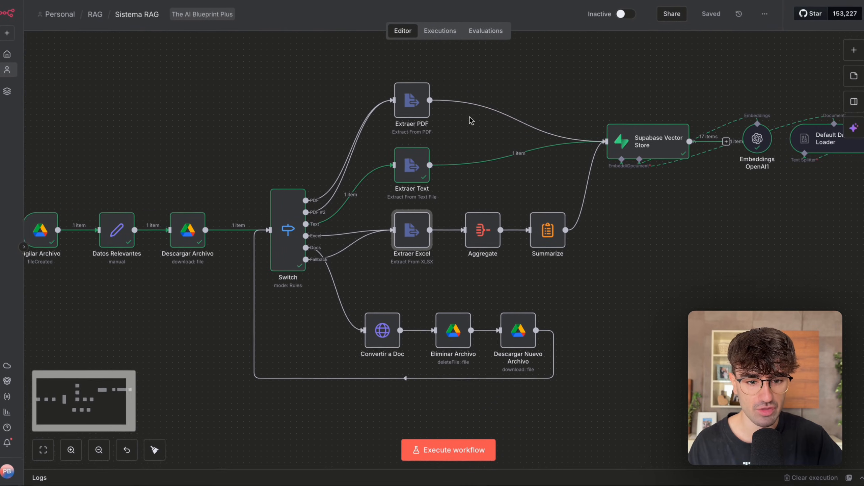
{"action": "scroll", "coordinate": [471, 119], "scroll_direction": "right", "scroll_amount": 1}
{"action": "scroll", "coordinate": [471, 119], "scroll_direction": "up", "scroll_amount": 1}
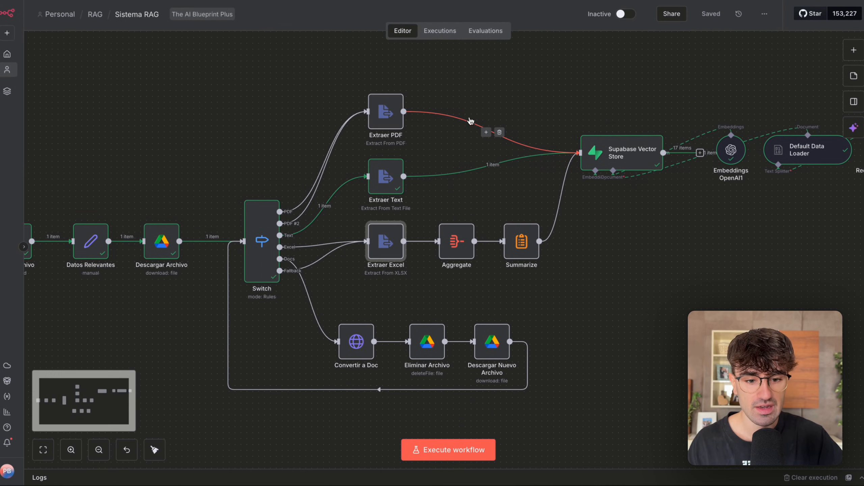
{"action": "scroll", "coordinate": [316, 389], "scroll_direction": "down", "scroll_amount": 1}
{"action": "scroll", "coordinate": [317, 389], "scroll_direction": "up", "scroll_amount": 1}
{"action": "scroll", "coordinate": [318, 390], "scroll_direction": "down", "scroll_amount": 2}
{"action": "left_click_drag", "start_coordinate": [273, 395], "coordinate": [422, 180]}
{"action": "scroll", "coordinate": [424, 178], "scroll_direction": "up", "scroll_amount": 3}
{"action": "scroll", "coordinate": [423, 177], "scroll_direction": "right", "scroll_amount": 1}
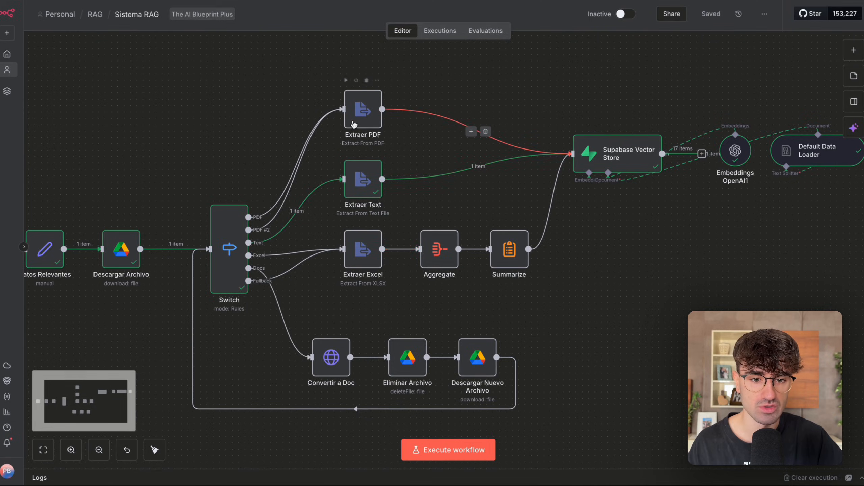
Open Extraer PDF, browse the file formats offered for its extraction operation, and close the node without changing it.
{"action": "double_click", "coordinate": [362, 113]}
{"action": "left_click", "coordinate": [390, 83]}
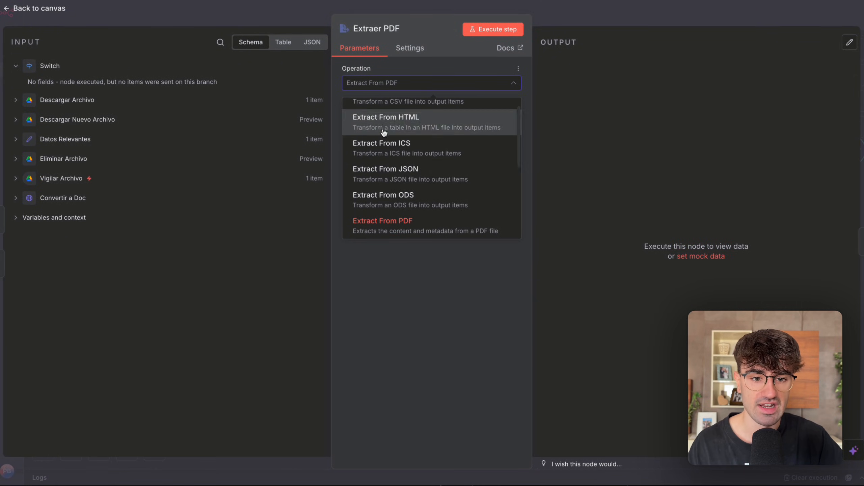
{"action": "scroll", "coordinate": [399, 199], "scroll_direction": "down", "scroll_amount": 4}
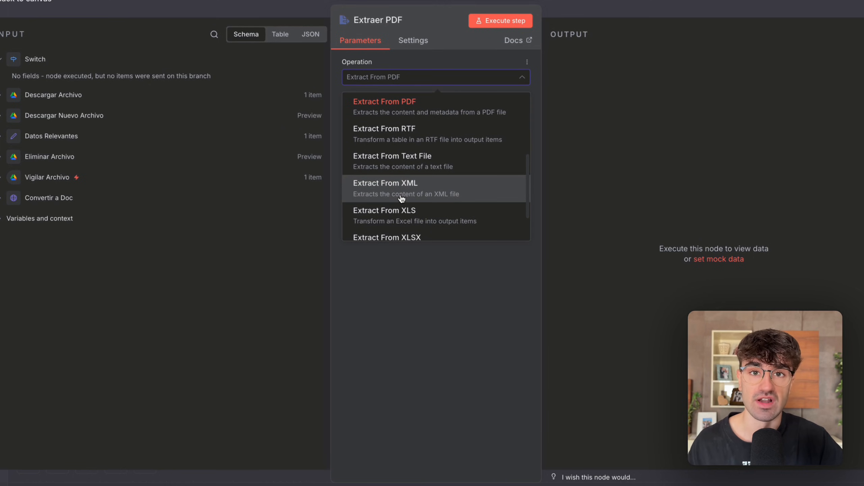
{"action": "scroll", "coordinate": [402, 199], "scroll_direction": "up", "scroll_amount": 2}
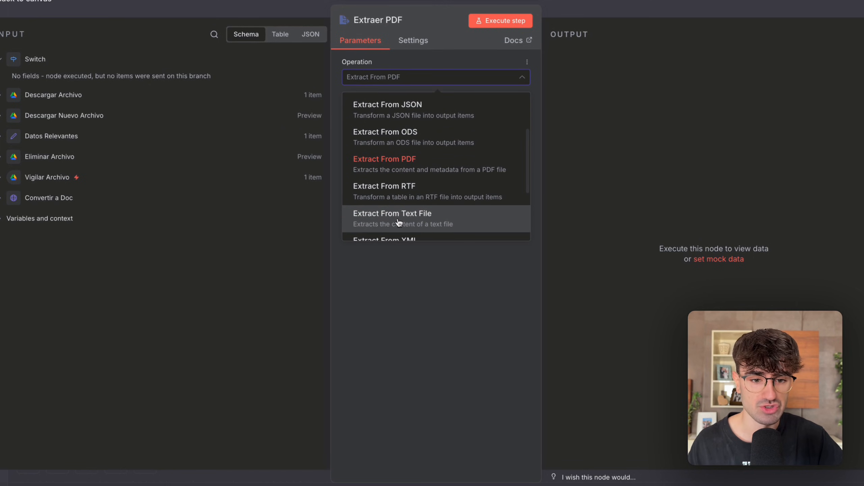
{"action": "scroll", "coordinate": [399, 222], "scroll_direction": "up", "scroll_amount": 1}
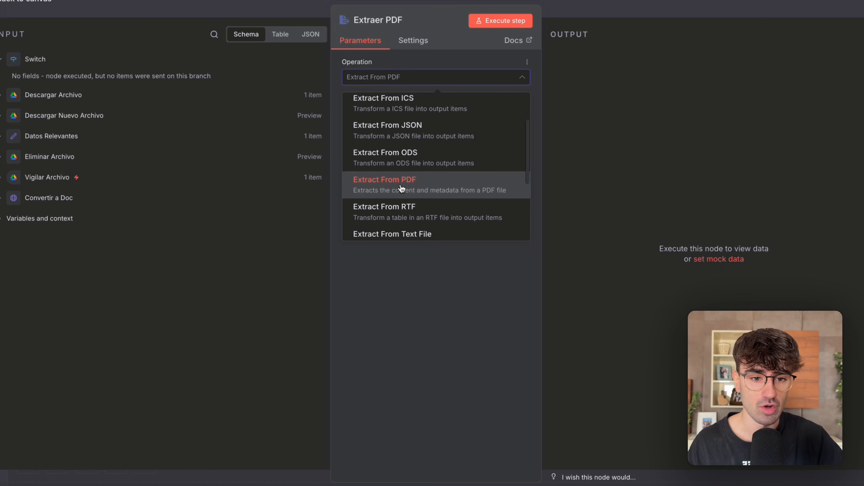
{"action": "scroll", "coordinate": [401, 188], "scroll_direction": "up", "scroll_amount": 2}
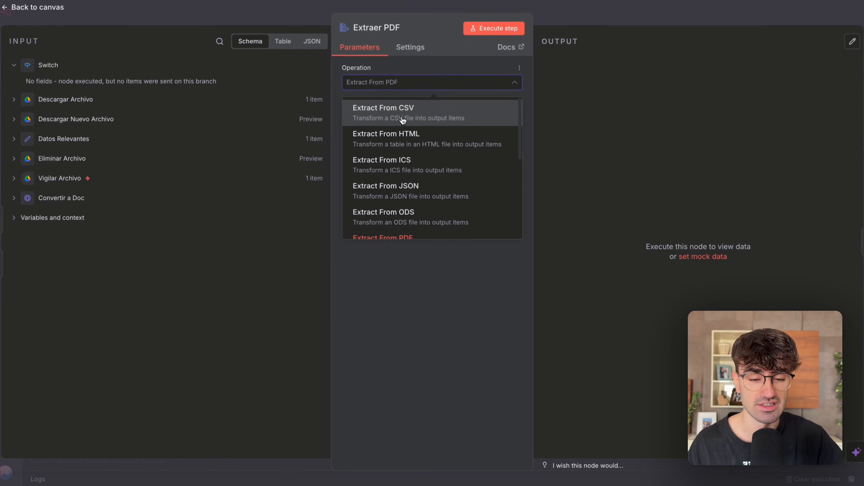
{"action": "left_click", "coordinate": [563, 18]}
Examine the Docs branch and select its Convertir a Doc, Eliminar Archivo and Descargar Nuevo Archivo nodes together.
{"action": "scroll", "coordinate": [315, 327], "scroll_direction": "down", "scroll_amount": 3}
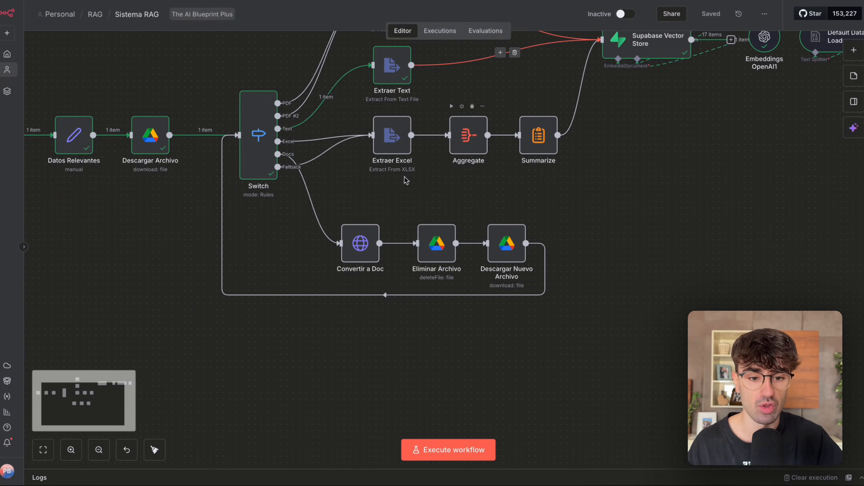
{"action": "scroll", "coordinate": [385, 223], "scroll_direction": "up", "scroll_amount": 3}
{"action": "scroll", "coordinate": [386, 224], "scroll_direction": "left", "scroll_amount": 4}
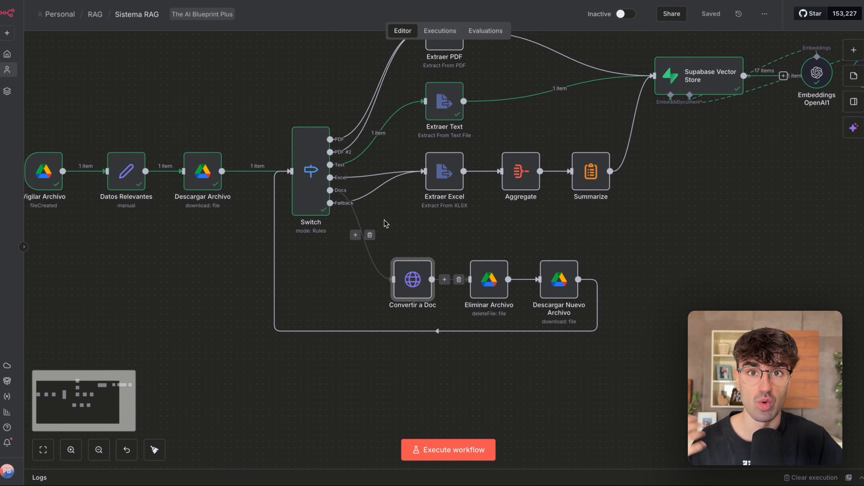
{"action": "scroll", "coordinate": [542, 239], "scroll_direction": "left", "scroll_amount": 1}
{"action": "scroll", "coordinate": [542, 240], "scroll_direction": "down", "scroll_amount": 1}
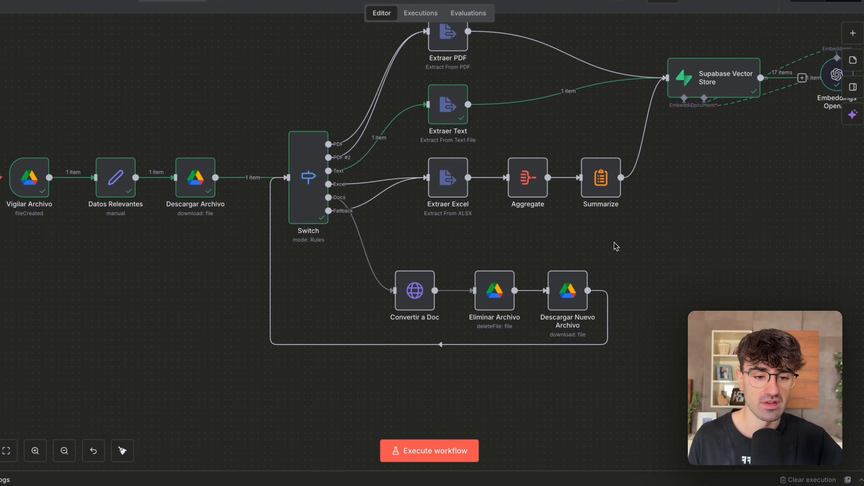
{"action": "left_click_drag", "start_coordinate": [616, 238], "coordinate": [331, 388]}
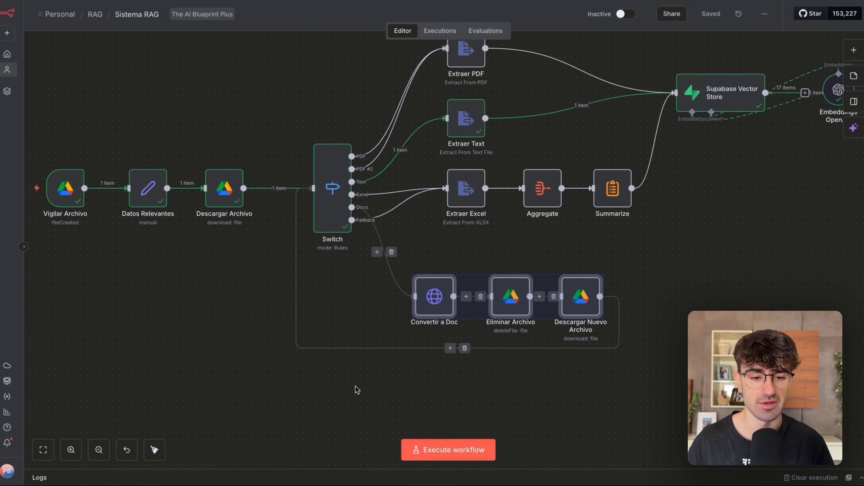
{"action": "scroll", "coordinate": [357, 390], "scroll_direction": "up", "scroll_amount": 3}
{"action": "scroll", "coordinate": [357, 390], "scroll_direction": "right", "scroll_amount": 2}
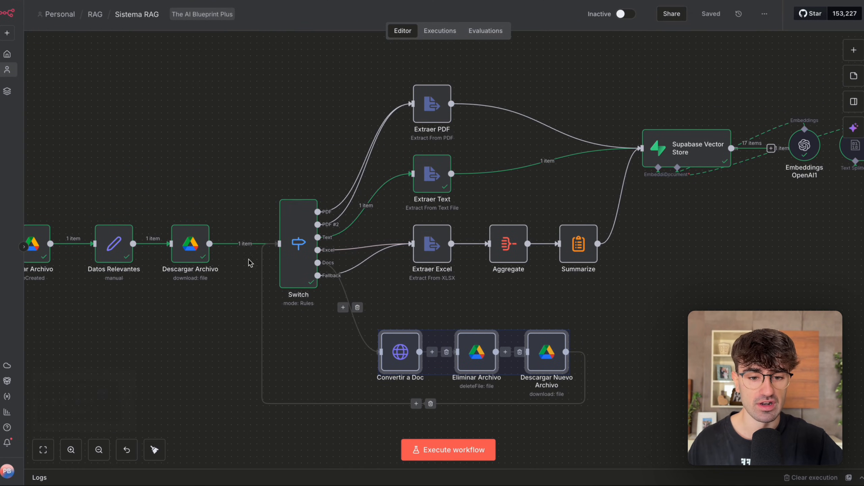
Trace the converted document's route back through the Switch to Extraer PDF and the Supabase Vector Store.
{"action": "left_click_drag", "start_coordinate": [275, 178], "coordinate": [362, 348]}
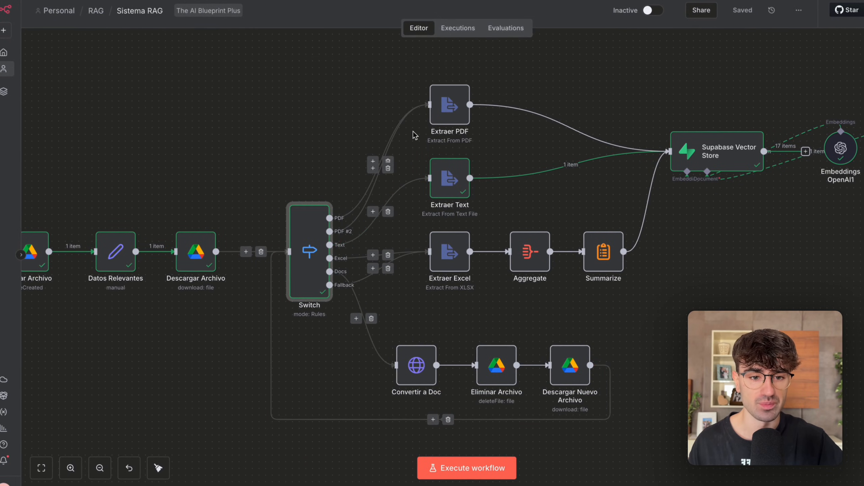
{"action": "left_click", "coordinate": [504, 79]}
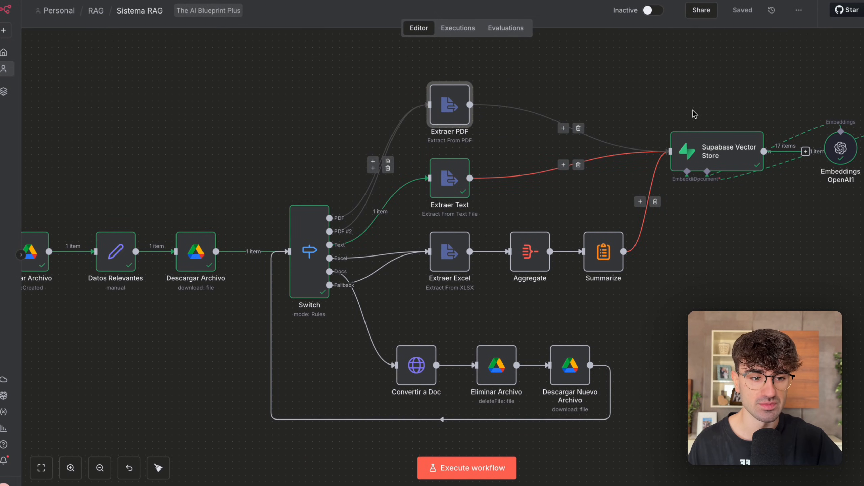
{"action": "scroll", "coordinate": [563, 147], "scroll_direction": "down", "scroll_amount": 2}
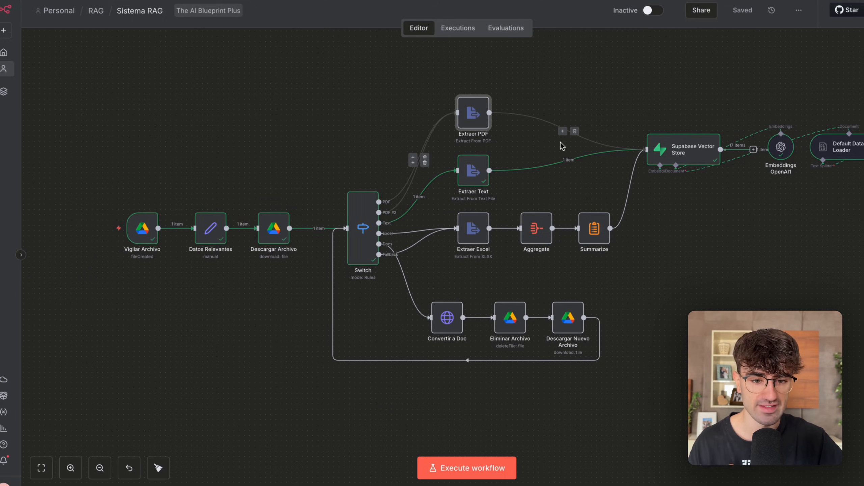
Load the Nov 1, 11:18:13 execution, which ran through the Docs branch, into the editor.
{"action": "left_click", "coordinate": [458, 28]}
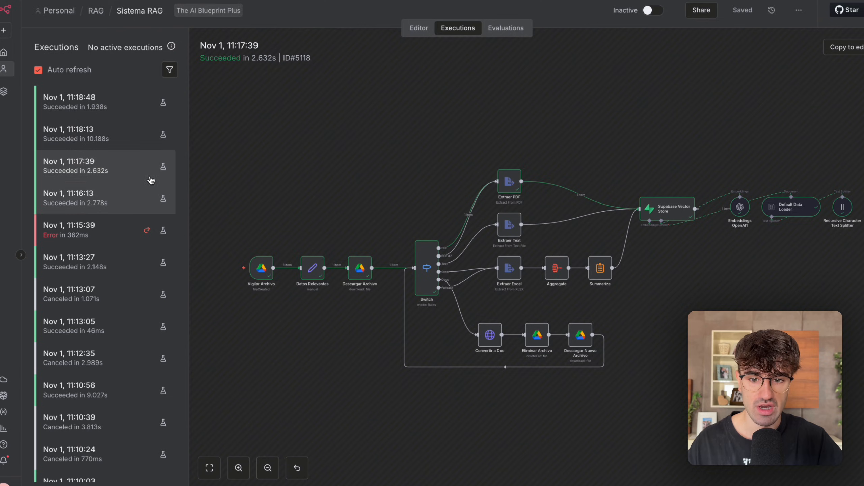
{"action": "left_click", "coordinate": [123, 146]}
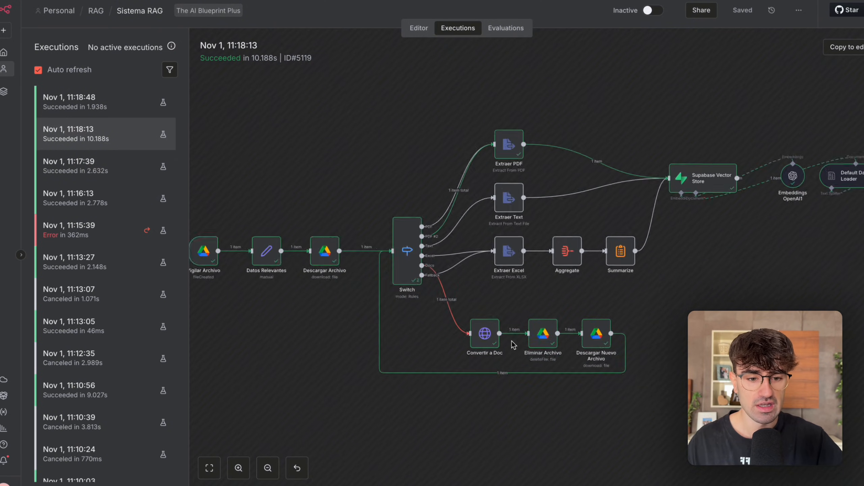
{"action": "scroll", "coordinate": [515, 343], "scroll_direction": "up", "scroll_amount": 3}
{"action": "left_click", "coordinate": [848, 51]}
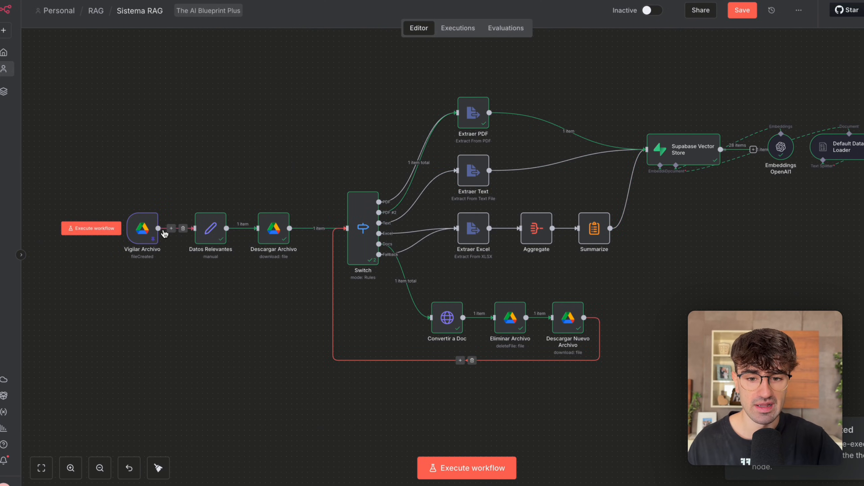
Open Vigilar Archivo, check the original filename and extension in its pinned output, and close the node.
{"action": "double_click", "coordinate": [147, 232]}
{"action": "scroll", "coordinate": [524, 154], "scroll_direction": "down", "scroll_amount": 15}
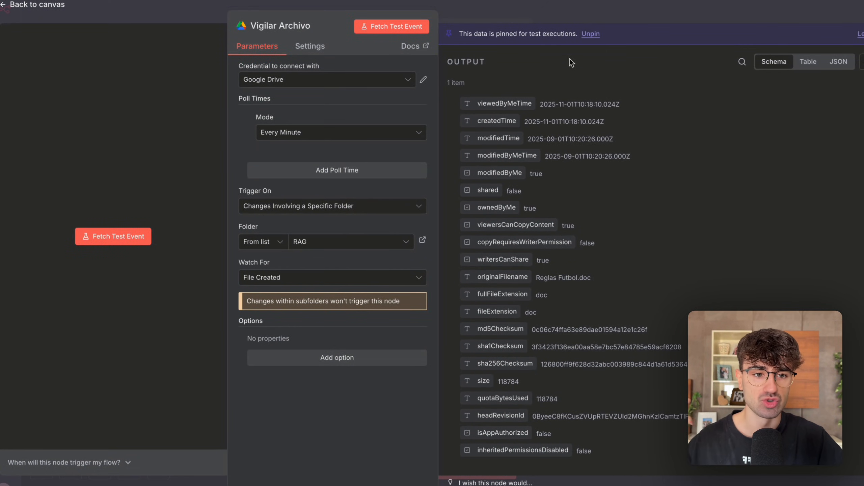
{"action": "left_click", "coordinate": [593, 16]}
{"action": "scroll", "coordinate": [375, 213], "scroll_direction": "up", "scroll_amount": 5}
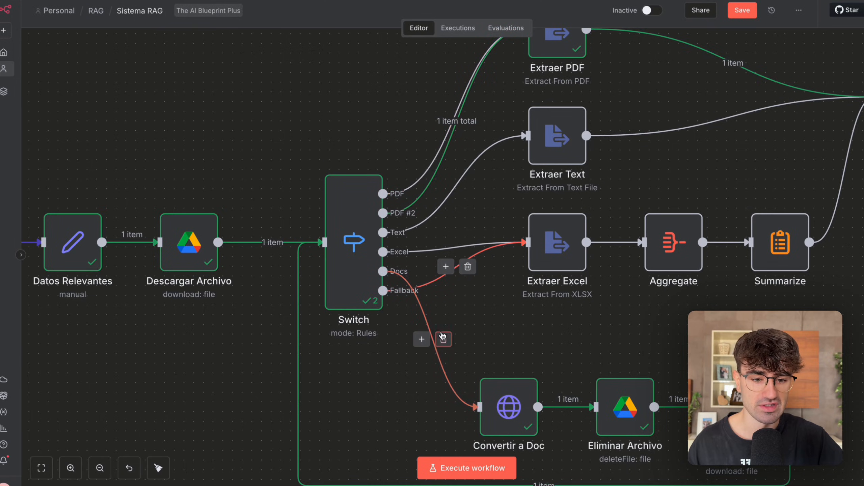
Open the Switch, compare the incoming file_type with the routing rules down to the Docs rule, and close it.
{"action": "scroll", "coordinate": [443, 337], "scroll_direction": "down", "scroll_amount": 1}
{"action": "double_click", "coordinate": [336, 267]}
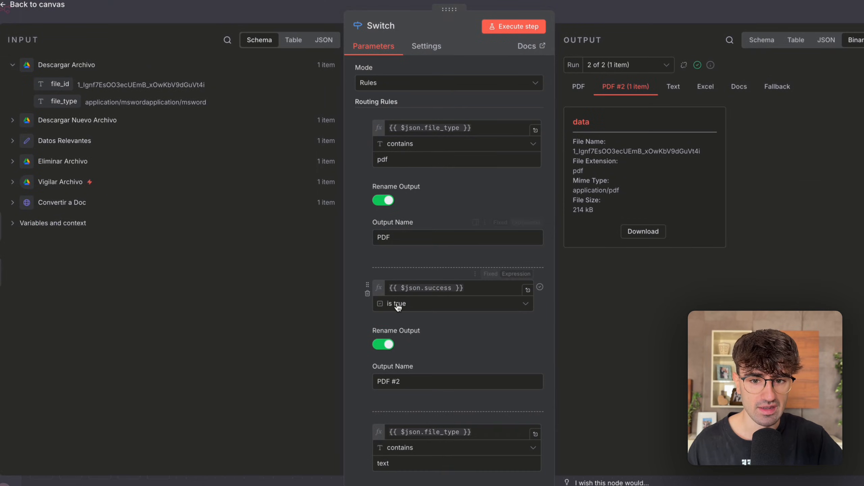
{"action": "left_click_drag", "start_coordinate": [161, 103], "coordinate": [204, 104]}
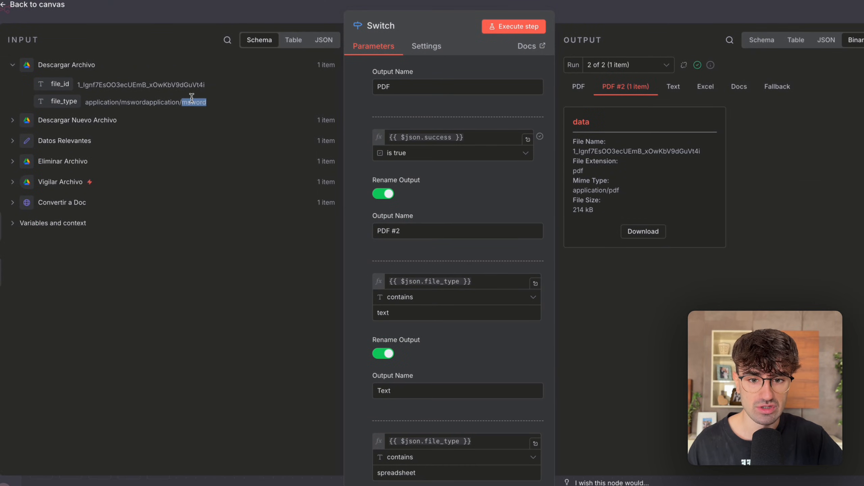
{"action": "scroll", "coordinate": [427, 260], "scroll_direction": "down", "scroll_amount": 10}
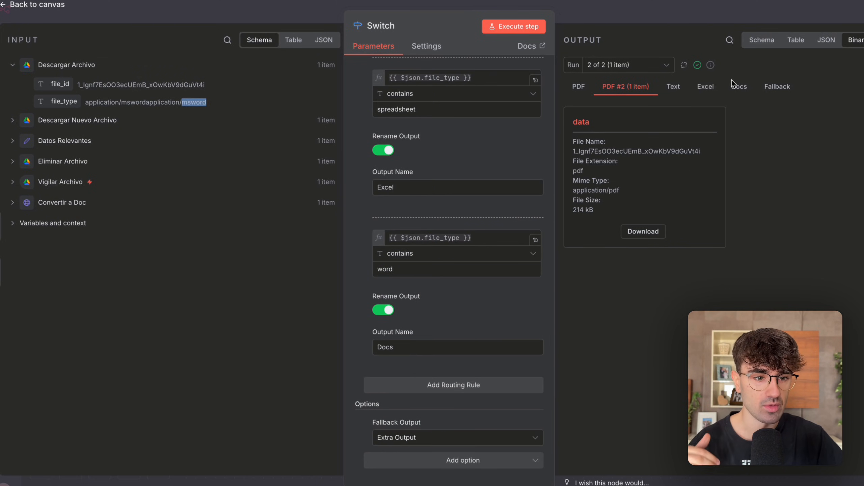
{"action": "left_click", "coordinate": [677, 10]}
Open Convertir a Doc and review its request method, URL, authentication and body settings.
{"action": "scroll", "coordinate": [548, 231], "scroll_direction": "right", "scroll_amount": 2}
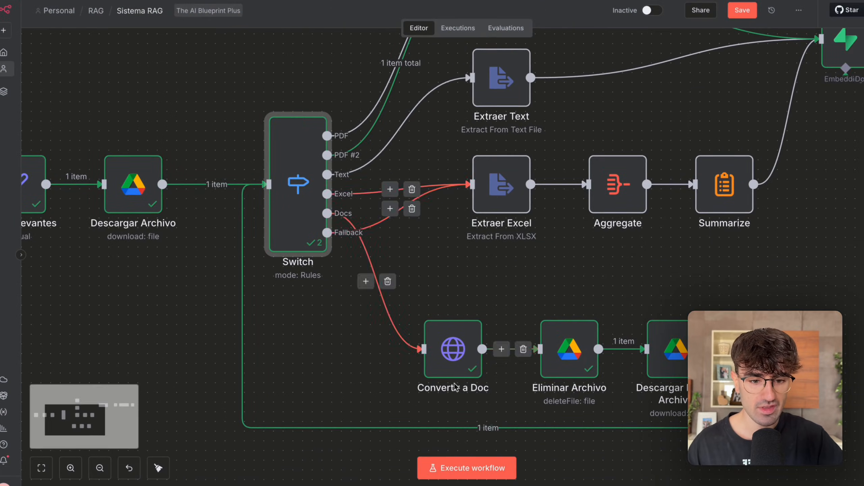
{"action": "scroll", "coordinate": [457, 387], "scroll_direction": "down", "scroll_amount": 3}
{"action": "scroll", "coordinate": [456, 387], "scroll_direction": "down", "scroll_amount": 2}
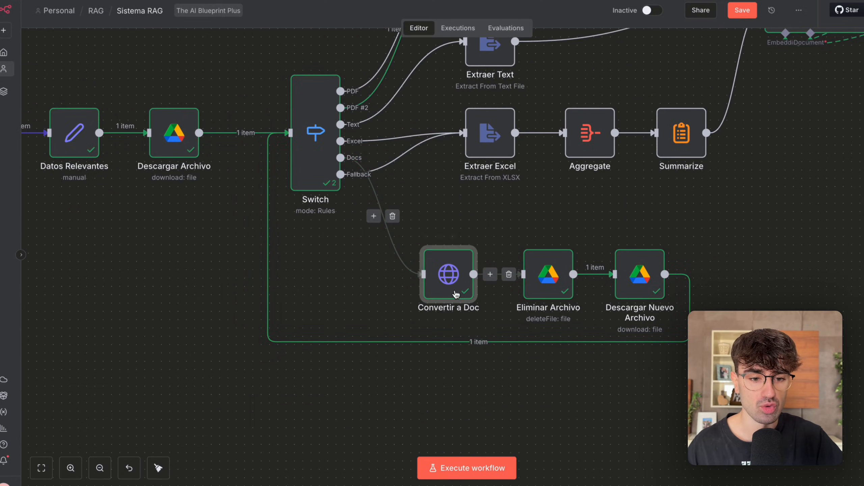
{"action": "double_click", "coordinate": [453, 288]}
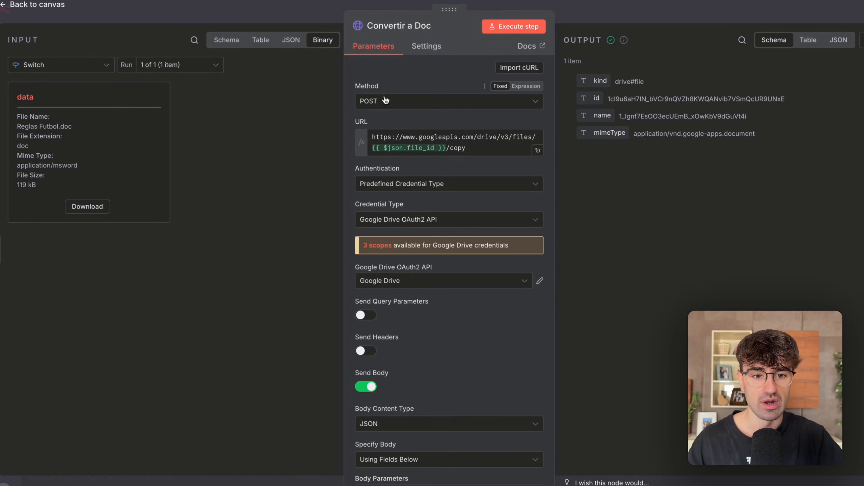
{"action": "left_click_drag", "start_coordinate": [480, 141], "coordinate": [399, 136]}
{"action": "left_click", "coordinate": [652, 219]}
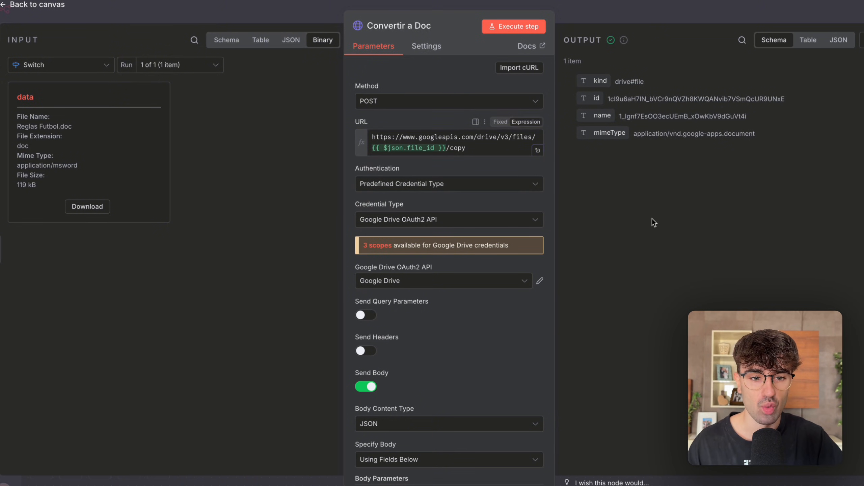
{"action": "scroll", "coordinate": [486, 219], "scroll_direction": "down", "scroll_amount": 8}
{"action": "scroll", "coordinate": [486, 218], "scroll_direction": "up", "scroll_amount": 8}
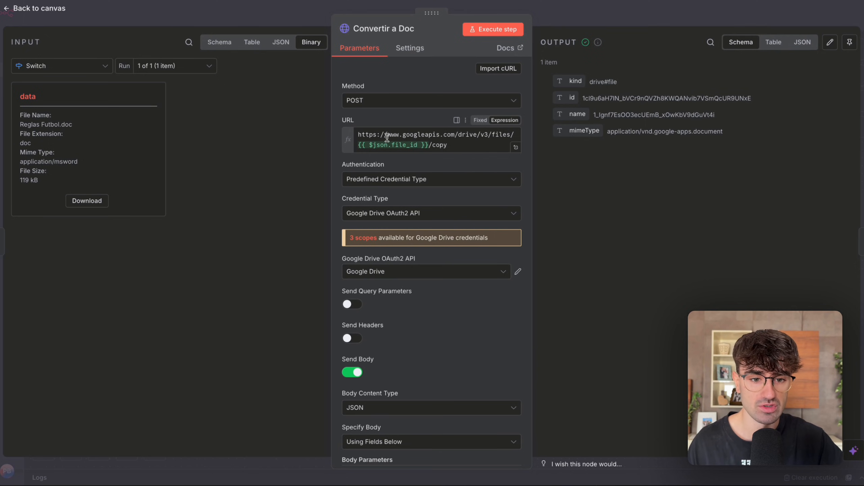
Examine the file_id expression in the Drive copy URL and locate the matching file_id in the Switch input schema.
{"action": "left_click", "coordinate": [407, 131]}
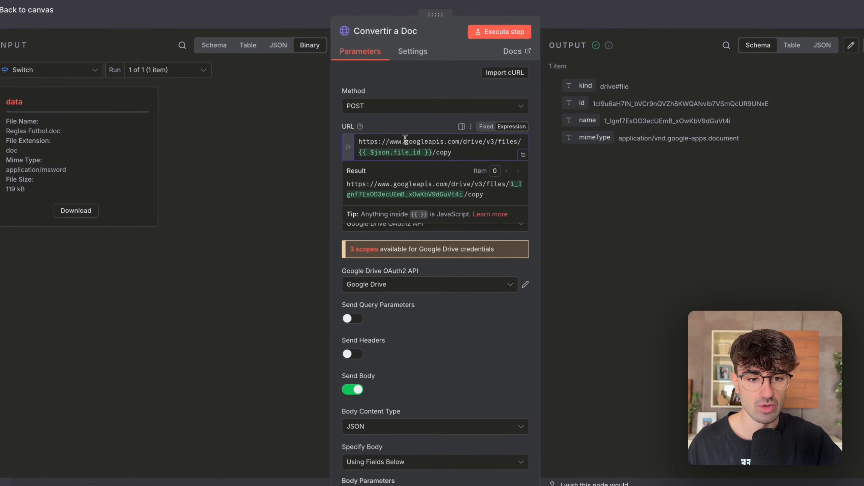
{"action": "left_click_drag", "start_coordinate": [459, 134], "coordinate": [473, 133]}
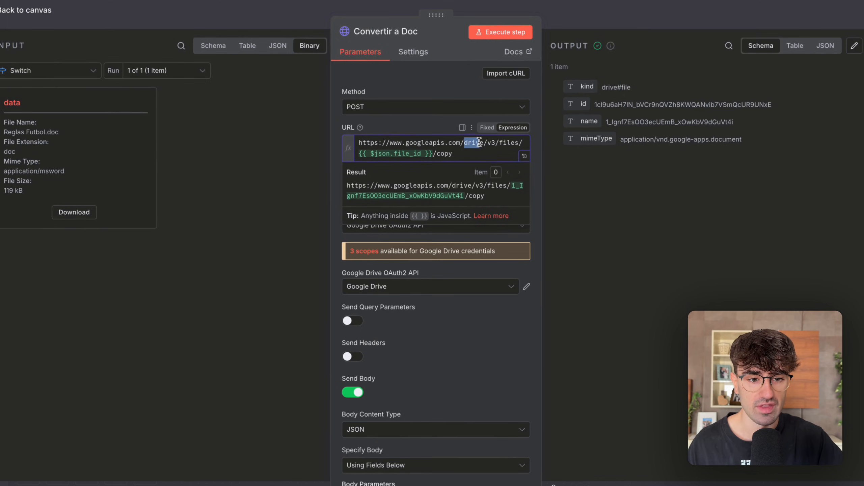
{"action": "left_click", "coordinate": [492, 142]}
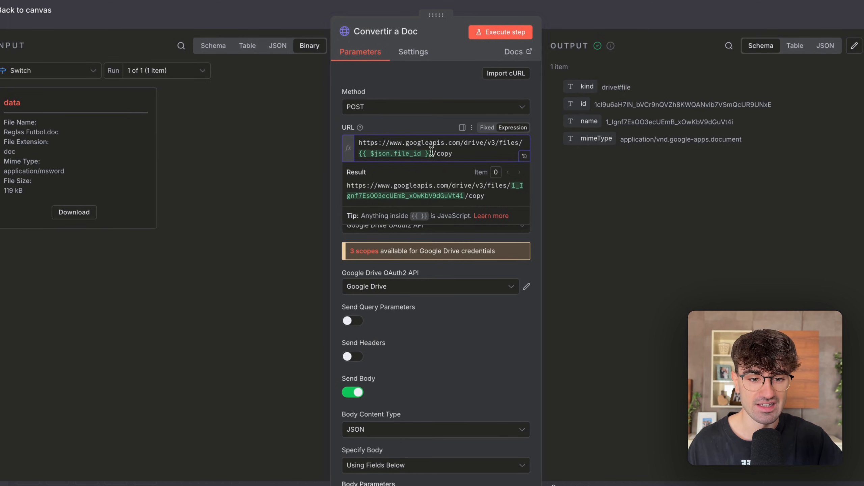
{"action": "left_click_drag", "start_coordinate": [433, 153], "coordinate": [350, 156]}
{"action": "left_click", "coordinate": [632, 210]}
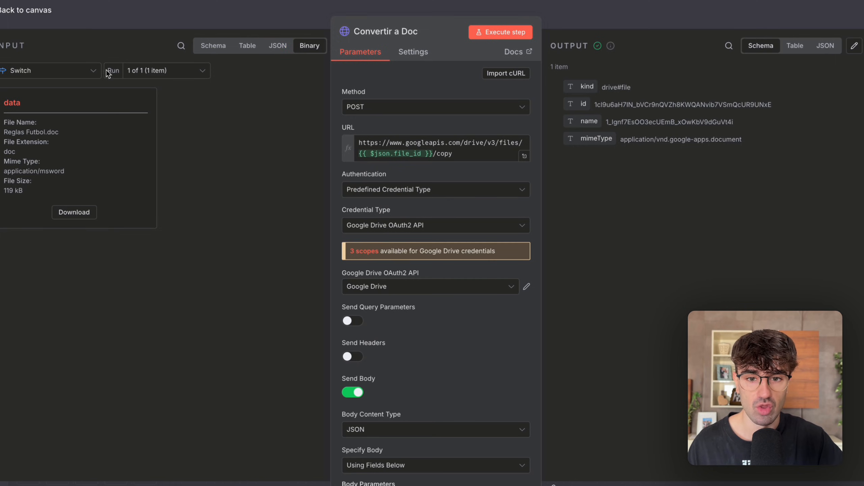
{"action": "left_click", "coordinate": [208, 47]}
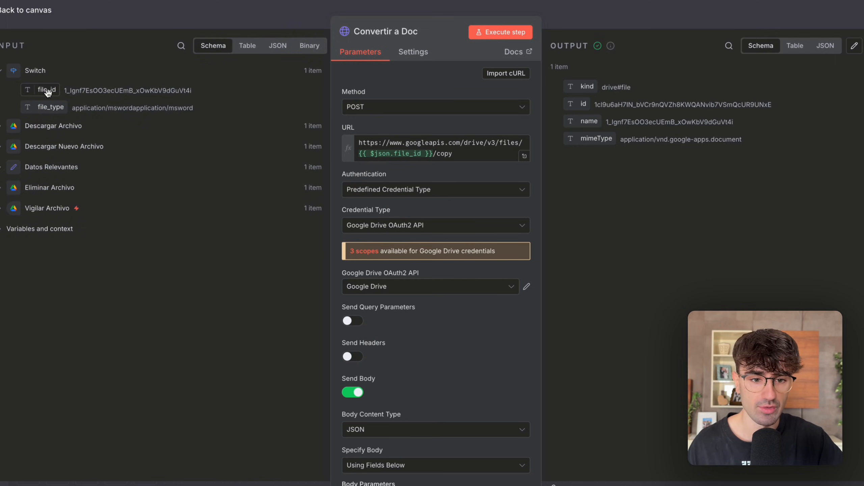
{"action": "left_click_drag", "start_coordinate": [50, 91], "coordinate": [109, 185]}
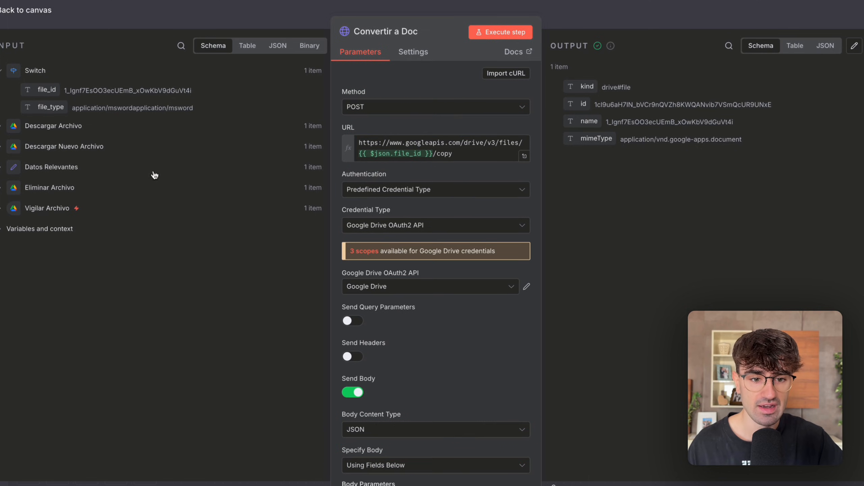
Review the credential and body settings of Convertir a Doc, browsing the body content types while keeping JSON.
{"action": "scroll", "coordinate": [468, 179], "scroll_direction": "down", "scroll_amount": 1}
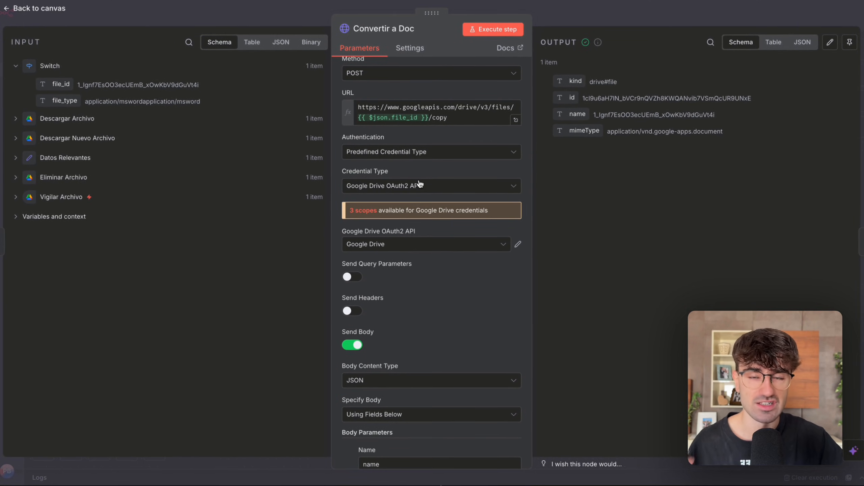
{"action": "scroll", "coordinate": [420, 184], "scroll_direction": "down", "scroll_amount": 7}
{"action": "scroll", "coordinate": [391, 150], "scroll_direction": "down", "scroll_amount": 2}
{"action": "scroll", "coordinate": [362, 116], "scroll_direction": "up", "scroll_amount": 2}
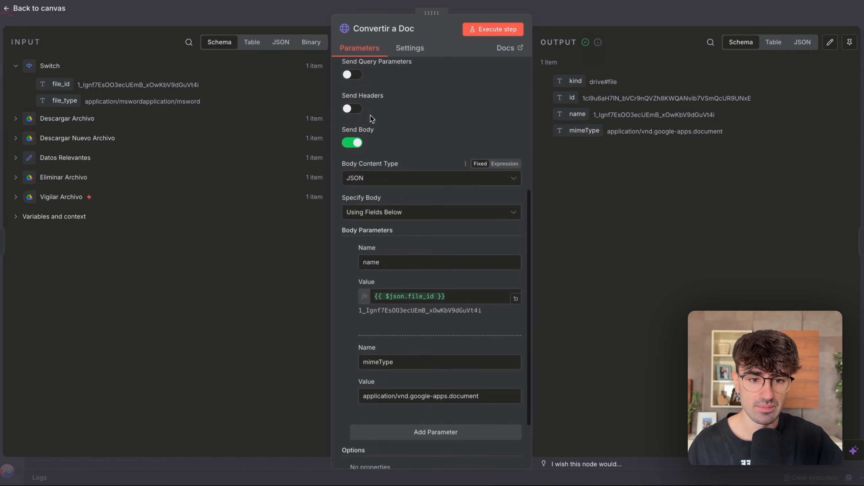
{"action": "scroll", "coordinate": [370, 164], "scroll_direction": "down", "scroll_amount": 2}
{"action": "left_click", "coordinate": [405, 177]}
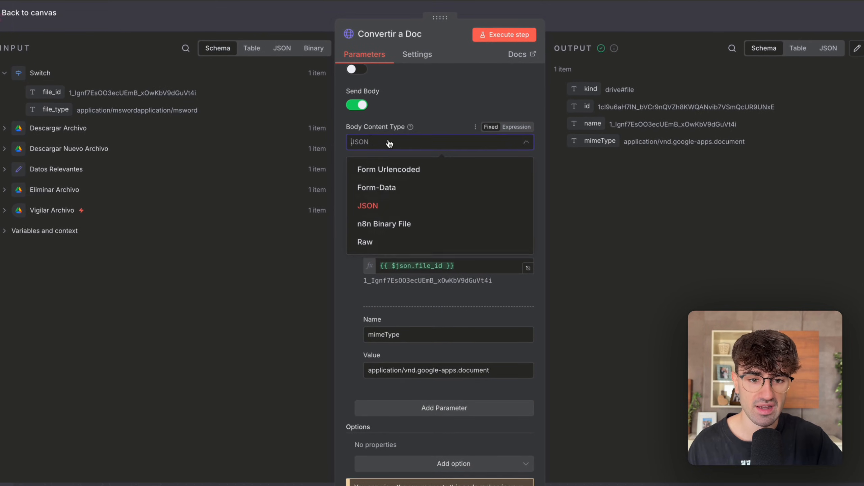
{"action": "left_click", "coordinate": [440, 102]}
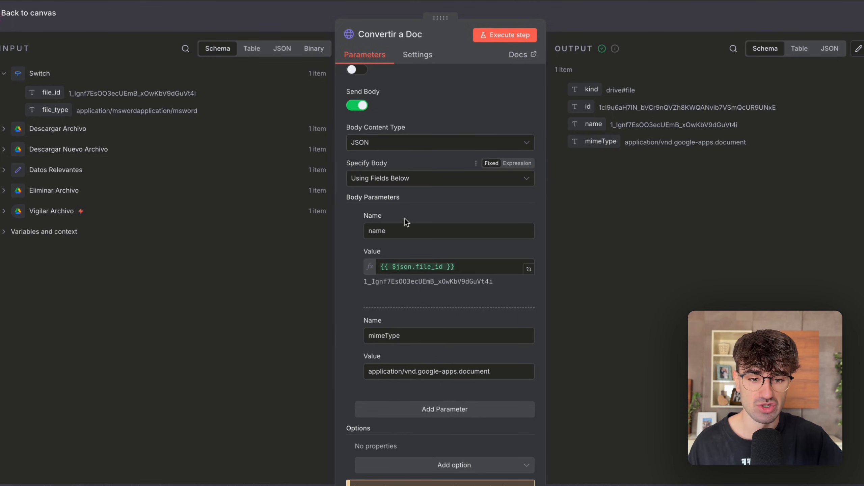
{"action": "scroll", "coordinate": [409, 211], "scroll_direction": "down", "scroll_amount": 1}
Examine the name and mimeType body parameters, including the application/vnd.google-apps.document value.
{"action": "double_click", "coordinate": [414, 307]}
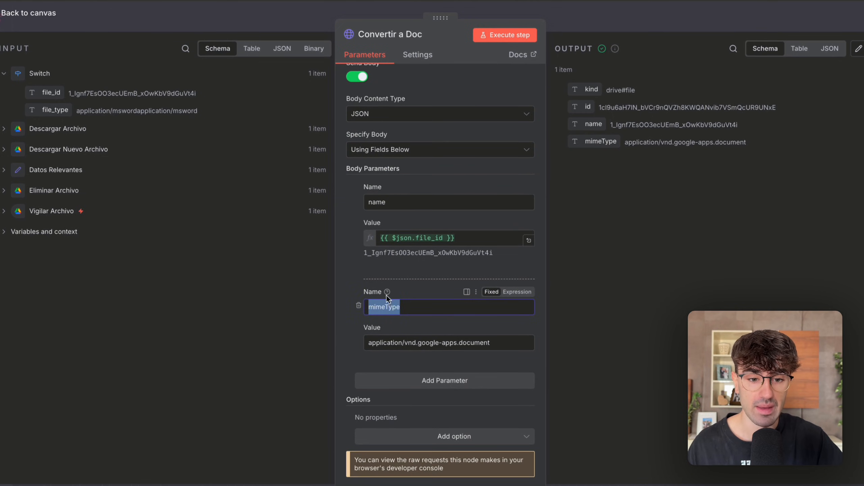
{"action": "left_click", "coordinate": [637, 235]}
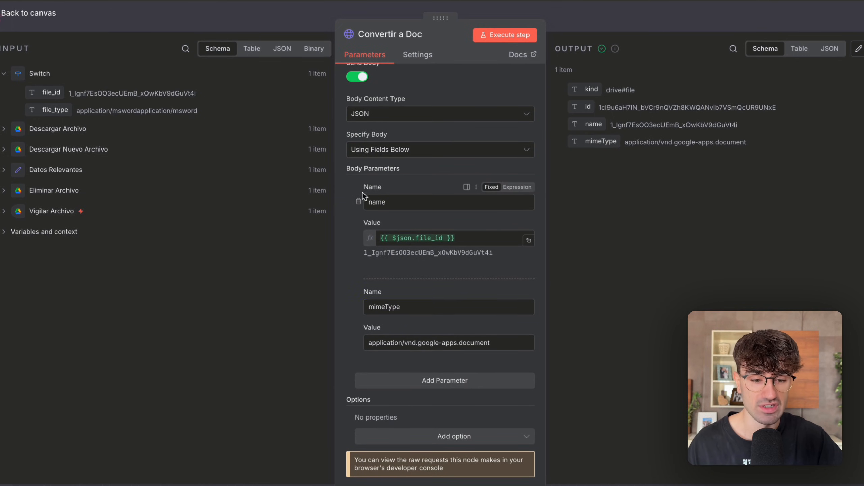
{"action": "left_click_drag", "start_coordinate": [51, 92], "coordinate": [232, 165]}
{"action": "left_click_drag", "start_coordinate": [418, 345], "coordinate": [490, 345]}
{"action": "left_click", "coordinate": [480, 344]}
{"action": "triple_click", "coordinate": [396, 343]}
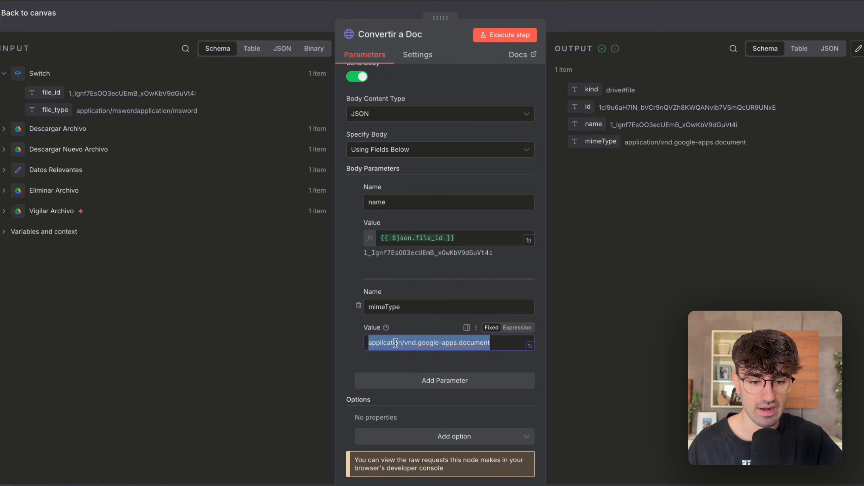
{"action": "left_click", "coordinate": [655, 285]}
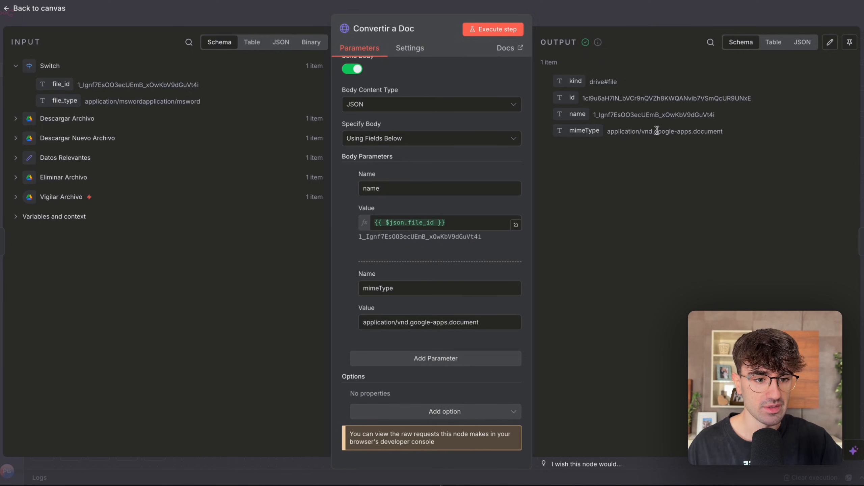
Check the mimeType in the output of Convertir a Doc and close the node.
{"action": "left_click_drag", "start_coordinate": [608, 131], "coordinate": [743, 129]}
{"action": "left_click", "coordinate": [744, 129]}
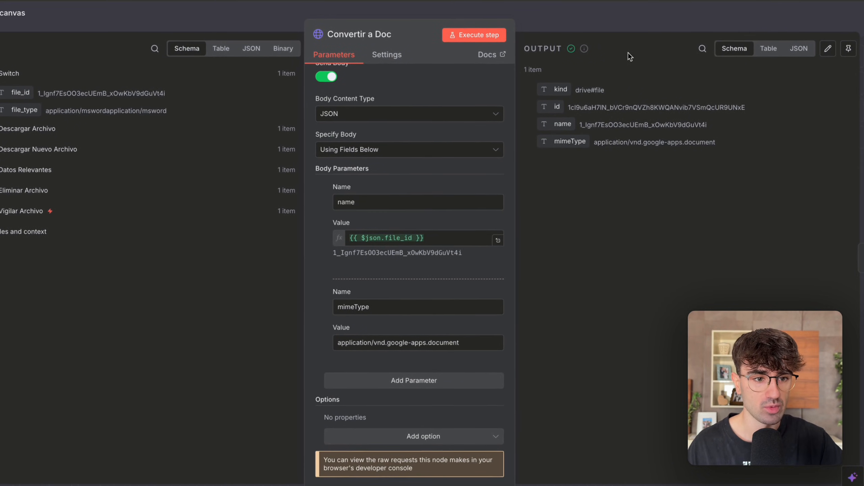
{"action": "left_click", "coordinate": [630, 23]}
Open Eliminar Archivo and review its resource, Delete operation and file ID settings without changing them.
{"action": "scroll", "coordinate": [572, 141], "scroll_direction": "down", "scroll_amount": 2}
{"action": "scroll", "coordinate": [572, 141], "scroll_direction": "right", "scroll_amount": 2}
{"action": "scroll", "coordinate": [463, 270], "scroll_direction": "up", "scroll_amount": 1}
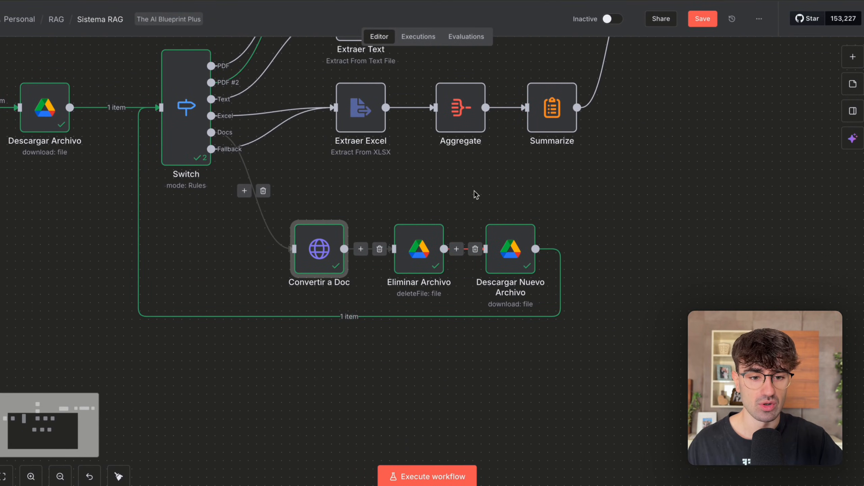
{"action": "double_click", "coordinate": [427, 254]}
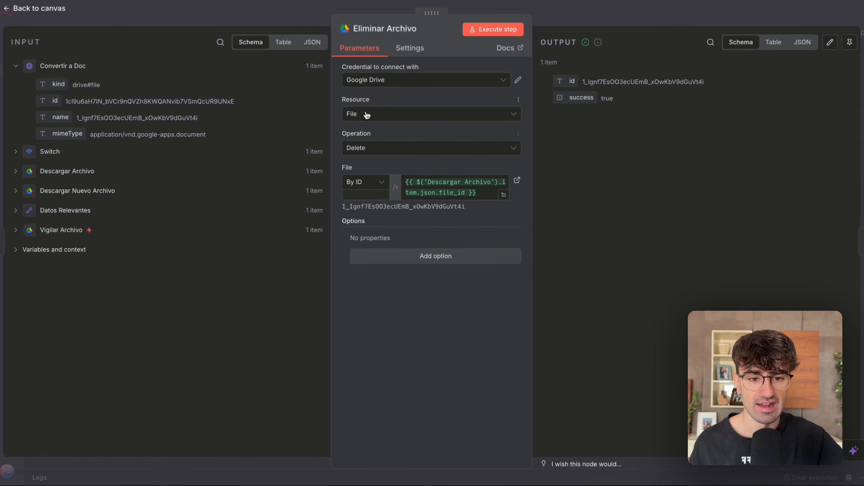
{"action": "left_click", "coordinate": [368, 117]}
{"action": "left_click", "coordinate": [398, 376]}
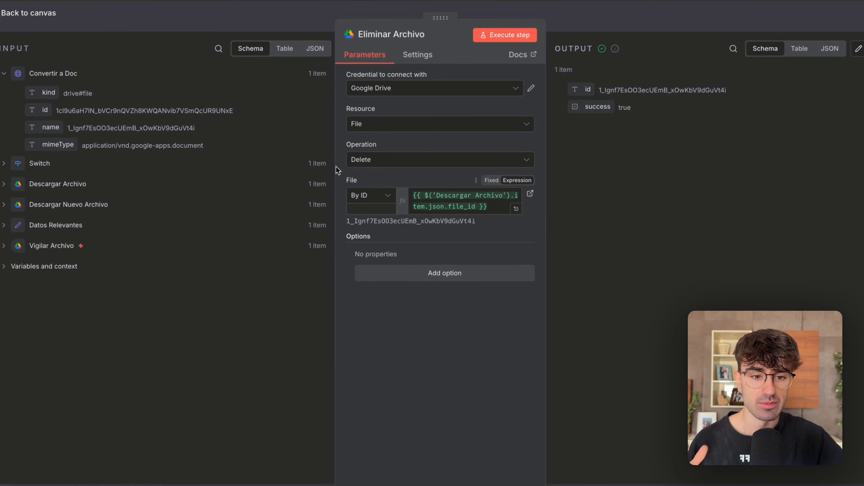
Expand the Descargar Archivo input data to find the file_id used for the deletion, and close Eliminar Archivo.
{"action": "left_click", "coordinate": [14, 186]}
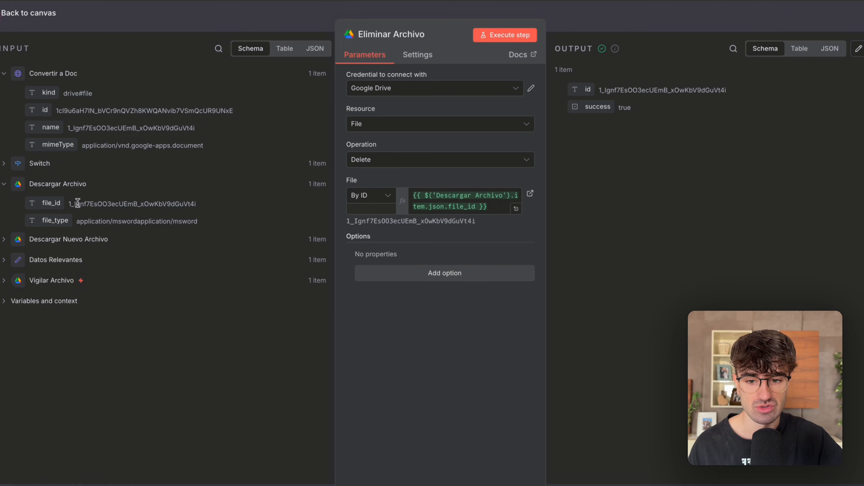
{"action": "left_click_drag", "start_coordinate": [52, 201], "coordinate": [93, 239]}
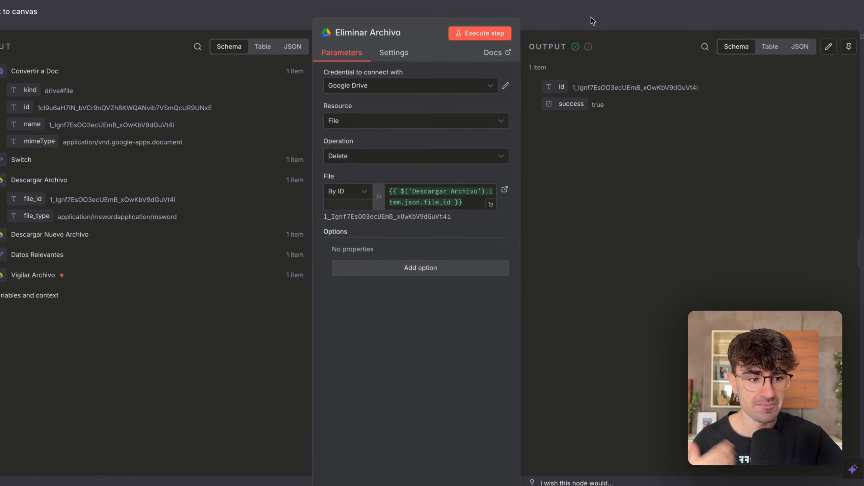
{"action": "left_click", "coordinate": [591, 17]}
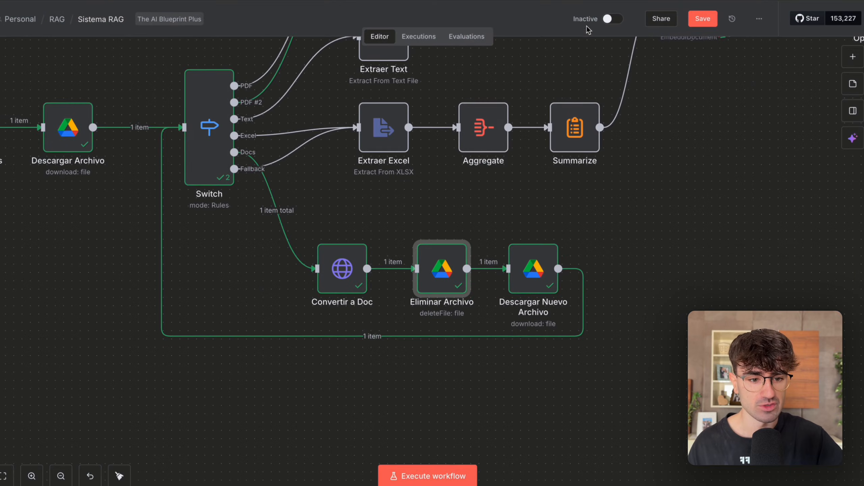
Open Descargar Nuevo Archivo to review its Download settings and expand the Convertir a Doc input data.
{"action": "scroll", "coordinate": [490, 315], "scroll_direction": "down", "scroll_amount": 2}
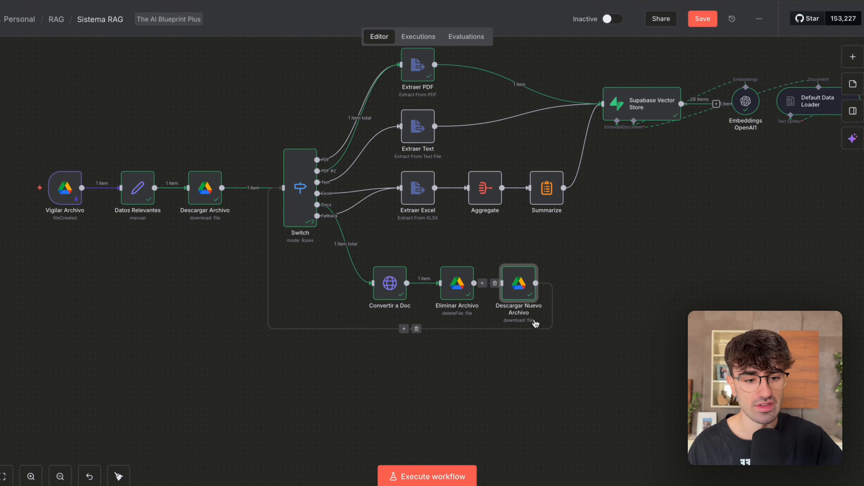
{"action": "double_click", "coordinate": [519, 283]}
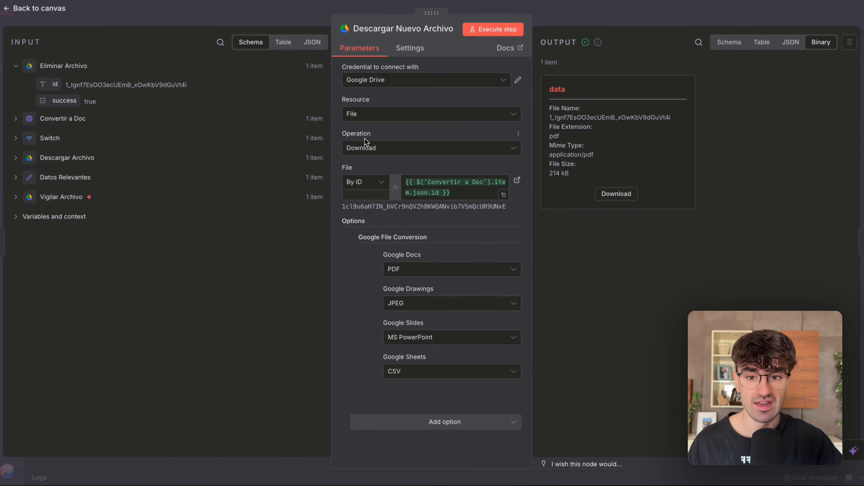
{"action": "left_click", "coordinate": [69, 120]}
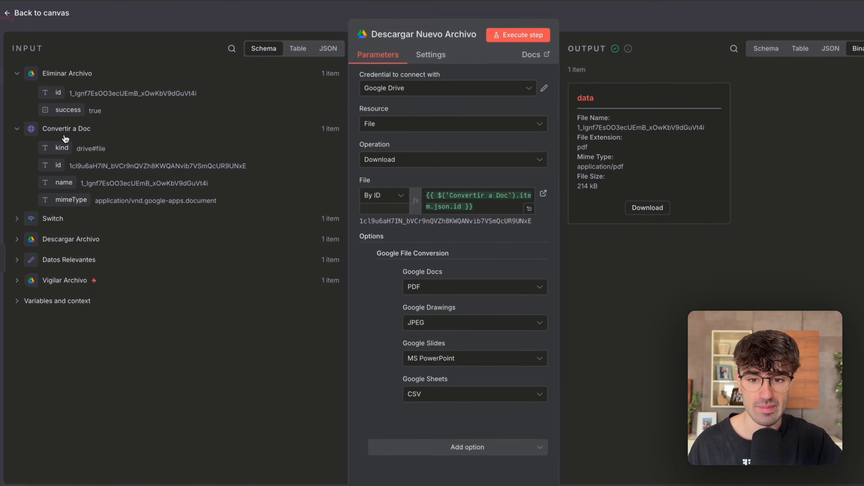
Compare the deleted file's id with the converted document's id in the input data, and close Descargar Nuevo Archivo.
{"action": "left_click_drag", "start_coordinate": [57, 165], "coordinate": [87, 192]}
{"action": "left_click_drag", "start_coordinate": [78, 91], "coordinate": [184, 89]}
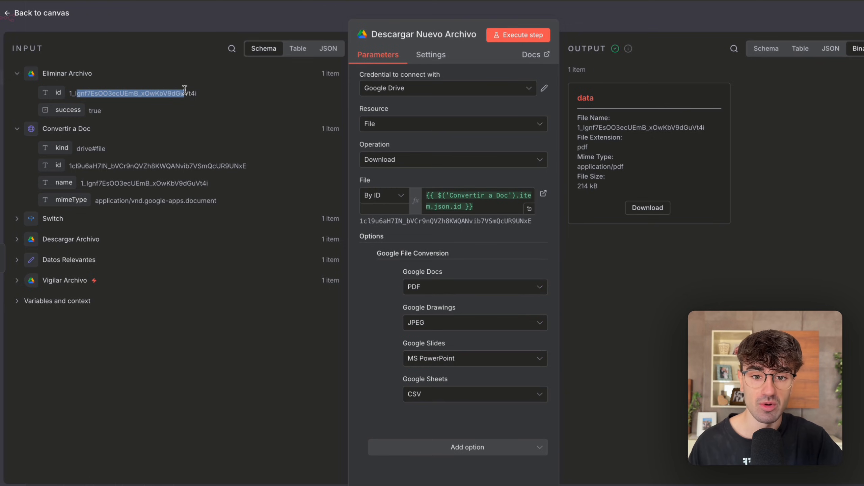
{"action": "left_click", "coordinate": [185, 89]}
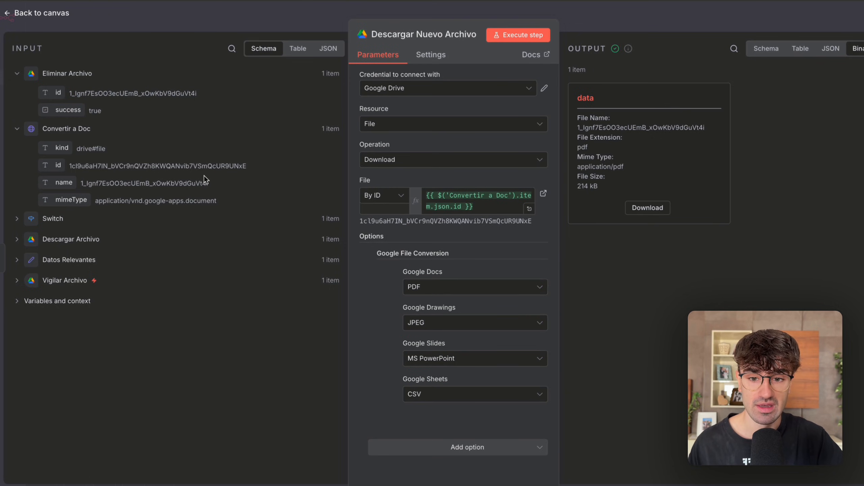
{"action": "left_click_drag", "start_coordinate": [189, 93], "coordinate": [108, 95]}
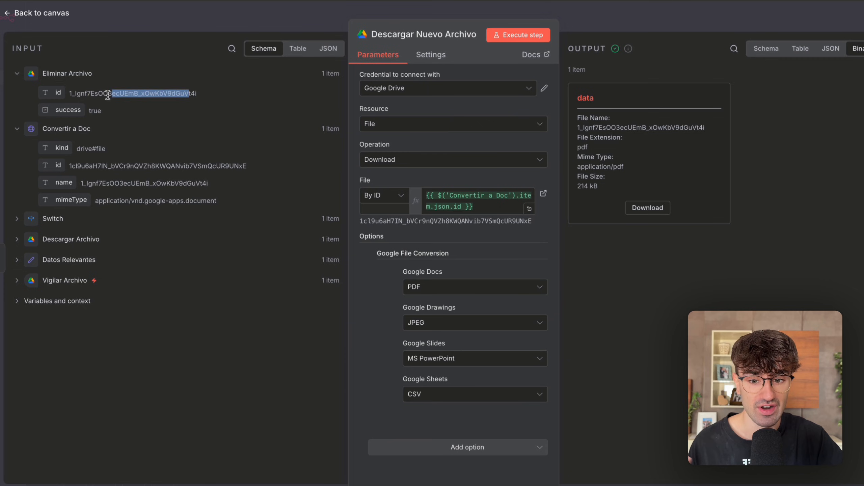
{"action": "left_click_drag", "start_coordinate": [108, 167], "coordinate": [198, 167]}
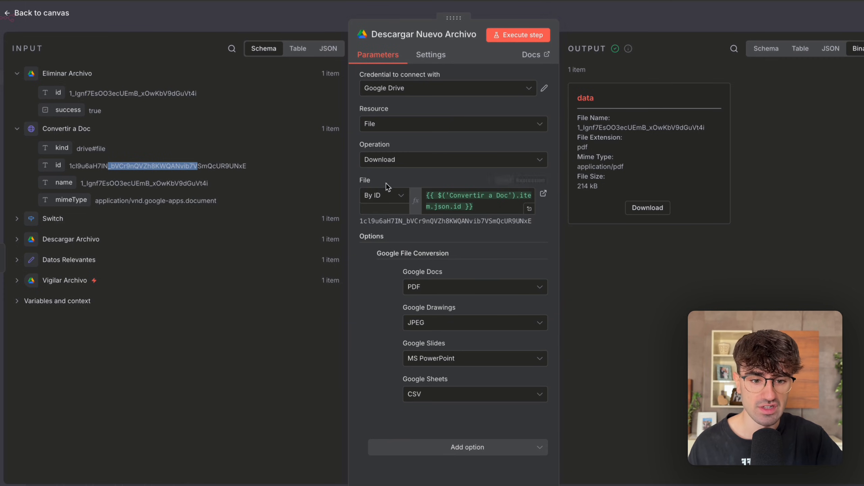
{"action": "left_click", "coordinate": [609, 24]}
Follow the loop from Descargar Nuevo Archivo back to the Switch, and open the Switch at its second routing rule.
{"action": "scroll", "coordinate": [558, 278], "scroll_direction": "down", "scroll_amount": 3}
{"action": "left_click_drag", "start_coordinate": [612, 340], "coordinate": [543, 269]}
{"action": "scroll", "coordinate": [543, 269], "scroll_direction": "up", "scroll_amount": 2}
{"action": "left_click", "coordinate": [218, 180]}
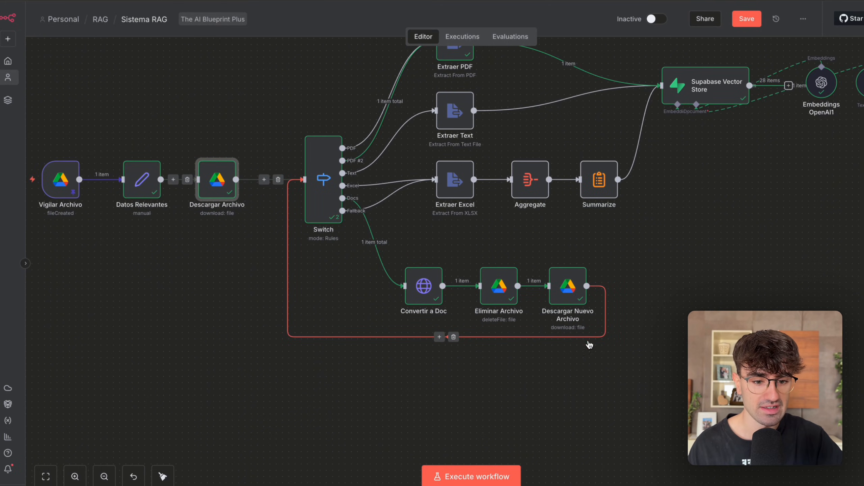
{"action": "key", "text": "1"}
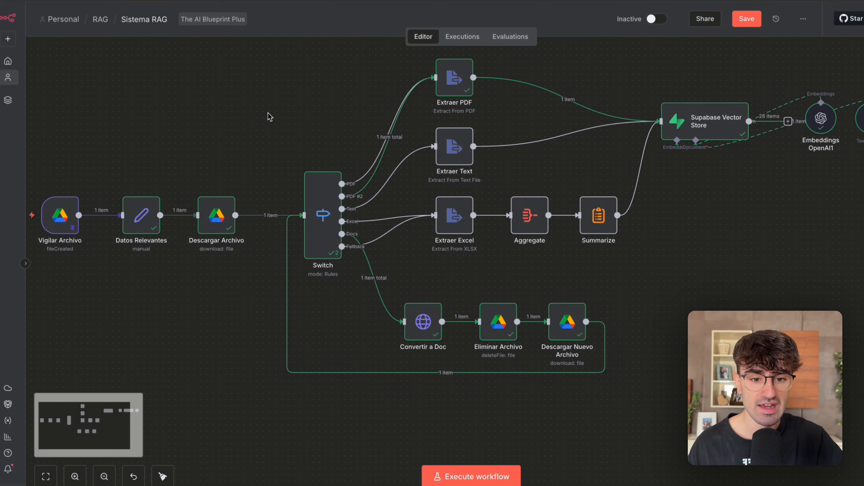
{"action": "double_click", "coordinate": [324, 211]}
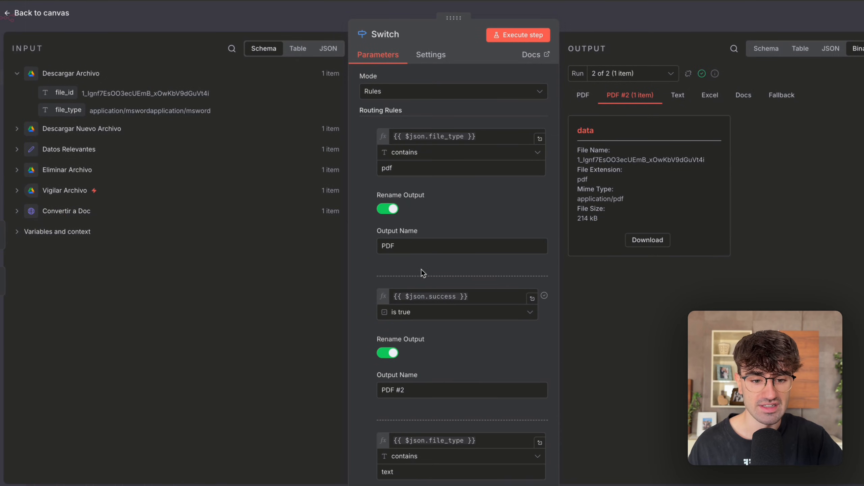
{"action": "scroll", "coordinate": [421, 270], "scroll_direction": "down", "scroll_amount": 1}
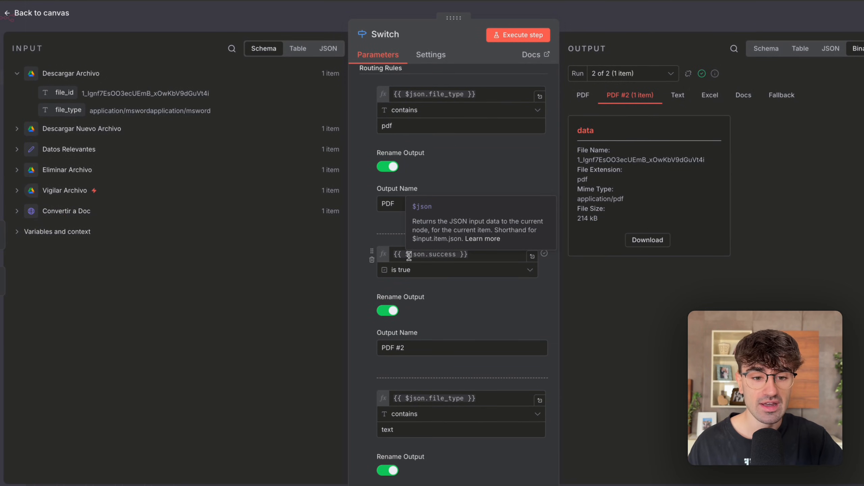
Examine the PDF #2 rule's {{ $json.success }} expression and its is true condition, and close the Switch unchanged.
{"action": "left_click", "coordinate": [486, 254]}
{"action": "left_click_drag", "start_coordinate": [486, 254], "coordinate": [407, 242]}
{"action": "left_click", "coordinate": [421, 228]}
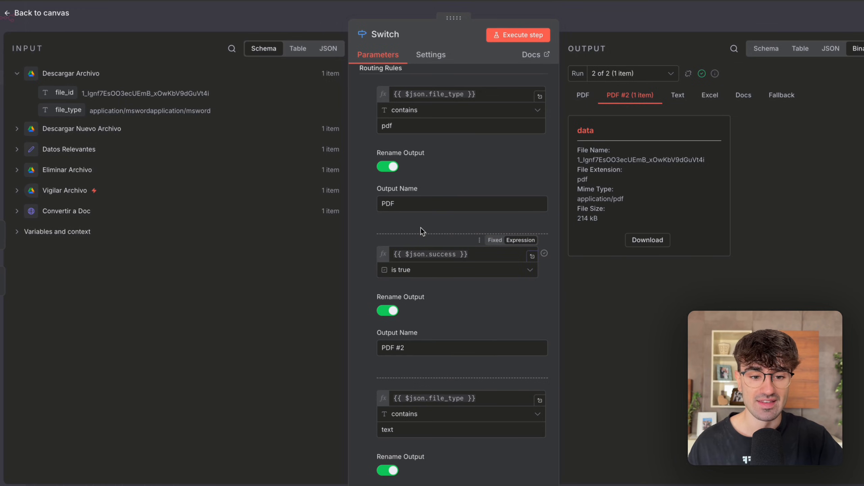
{"action": "left_click", "coordinate": [443, 254]}
{"action": "double_click", "coordinate": [443, 254]}
{"action": "left_click", "coordinate": [447, 230]}
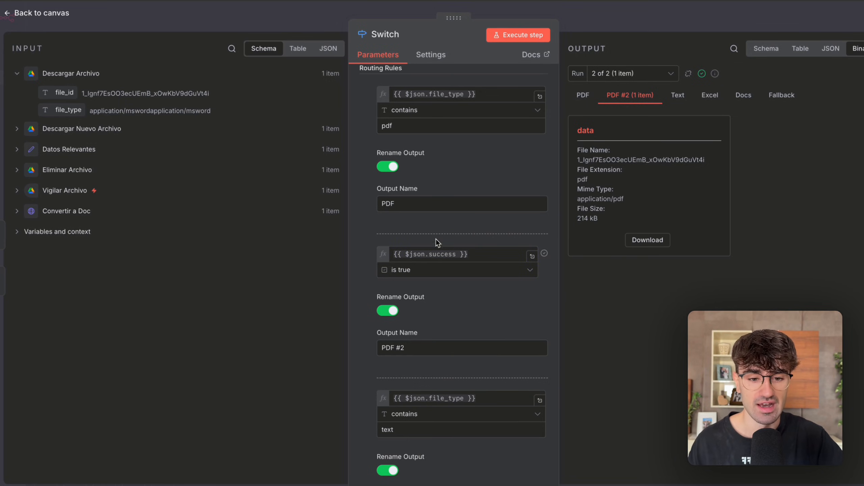
{"action": "left_click", "coordinate": [409, 269]}
{"action": "left_click", "coordinate": [270, 271]}
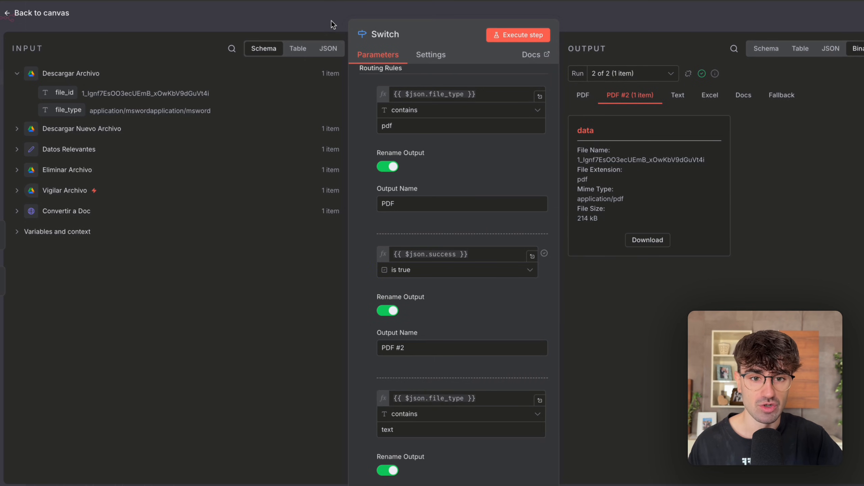
{"action": "left_click", "coordinate": [331, 21]}
Trace the PDF and PDF #2 outputs to Extraer PDF, and briefly recheck the Switch's routing rules.
{"action": "scroll", "coordinate": [354, 193], "scroll_direction": "up", "scroll_amount": 5}
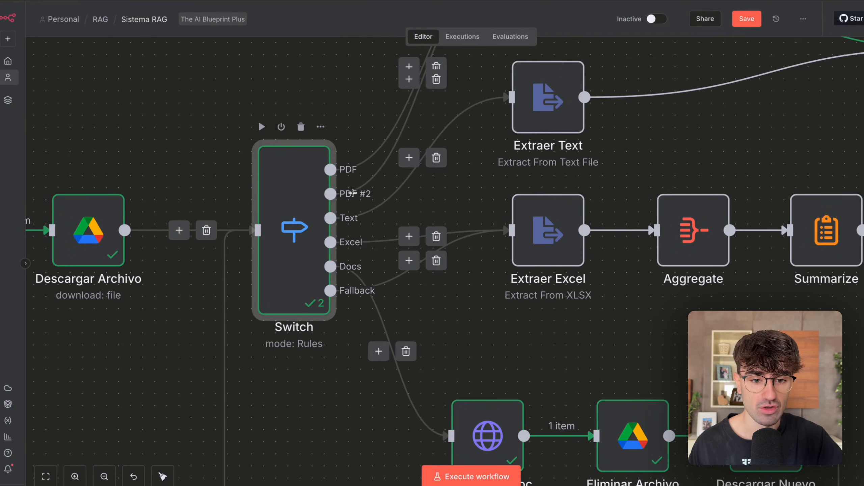
{"action": "scroll", "coordinate": [353, 192], "scroll_direction": "up", "scroll_amount": 5}
{"action": "left_click_drag", "start_coordinate": [386, 81], "coordinate": [612, 225]}
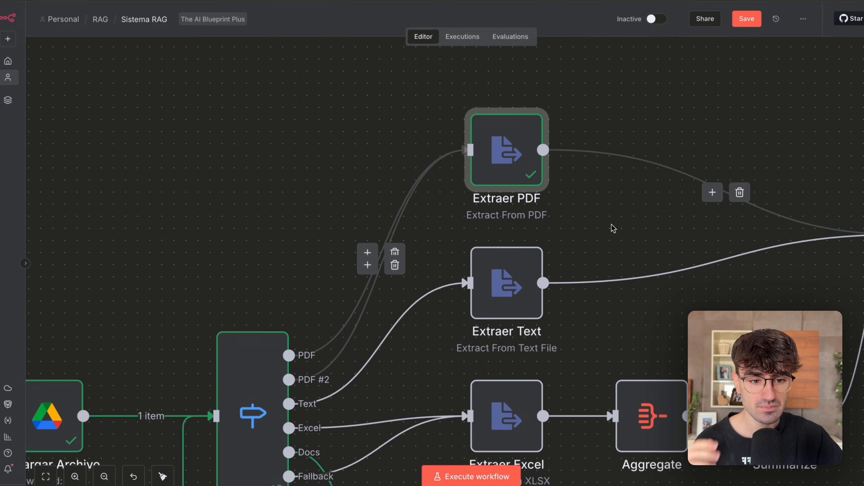
{"action": "scroll", "coordinate": [612, 224], "scroll_direction": "down", "scroll_amount": 5}
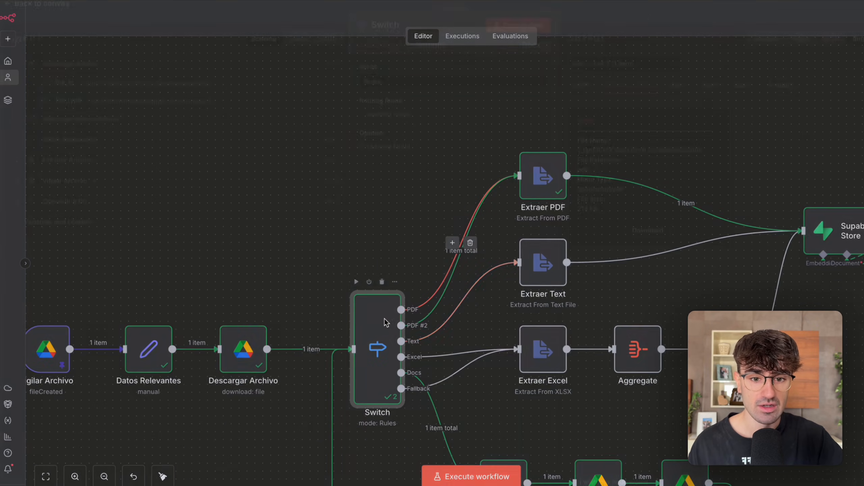
{"action": "double_click", "coordinate": [386, 322]}
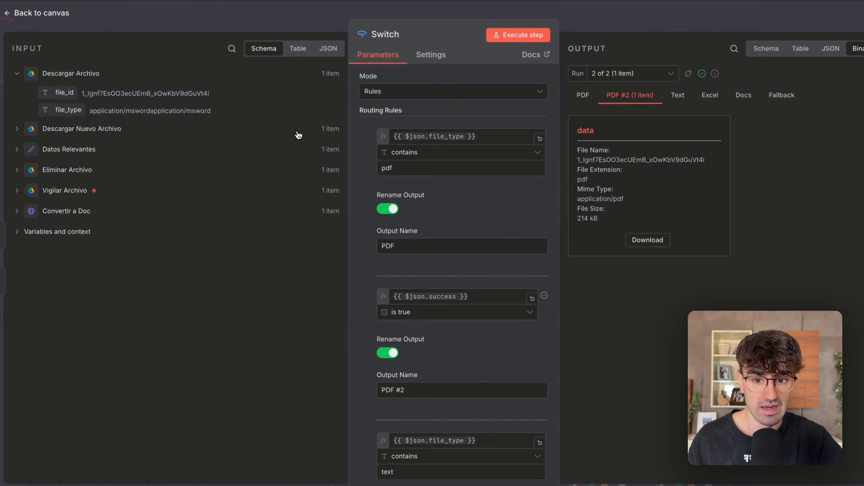
{"action": "left_click", "coordinate": [306, 26]}
Open the Nov 1, 11:18:48 execution and check how its Switch evaluated the PDF #2 rule for the text file.
{"action": "left_click", "coordinate": [463, 37]}
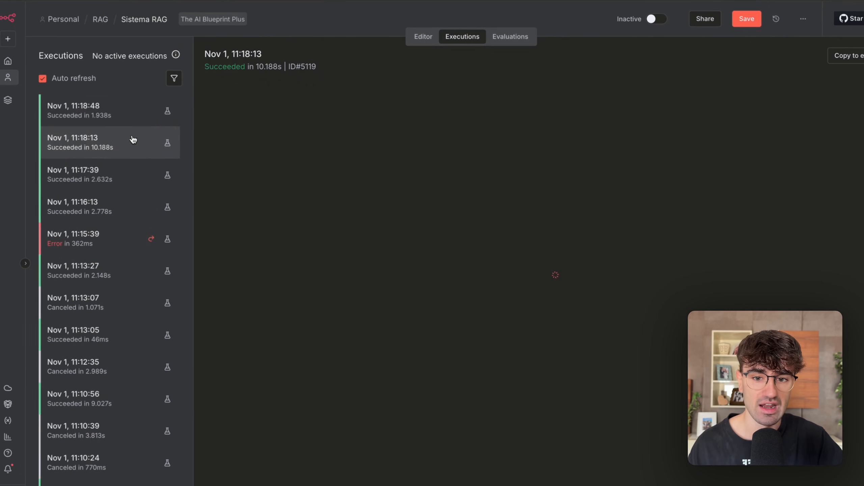
{"action": "left_click", "coordinate": [132, 116]}
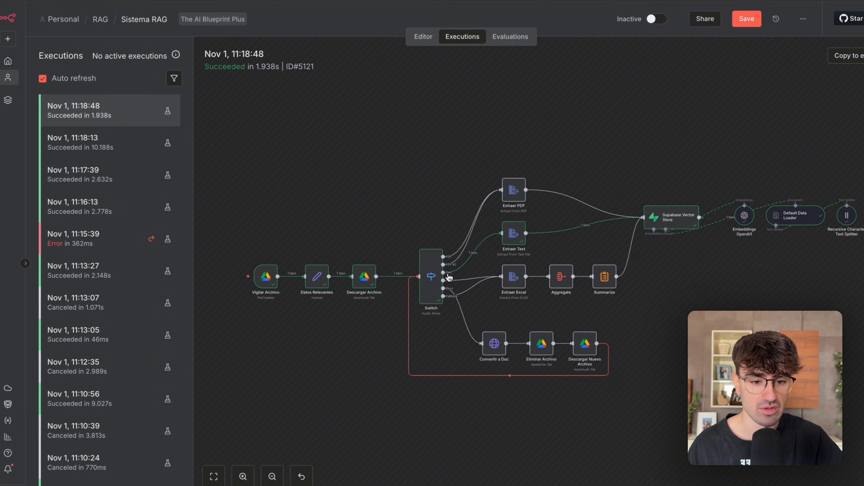
{"action": "double_click", "coordinate": [441, 272]}
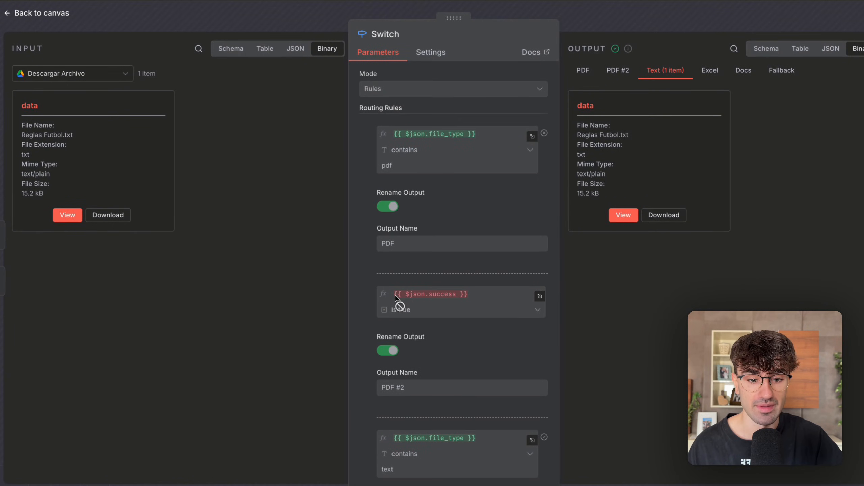
{"action": "left_click", "coordinate": [396, 298]}
{"action": "key", "text": "Escape"}
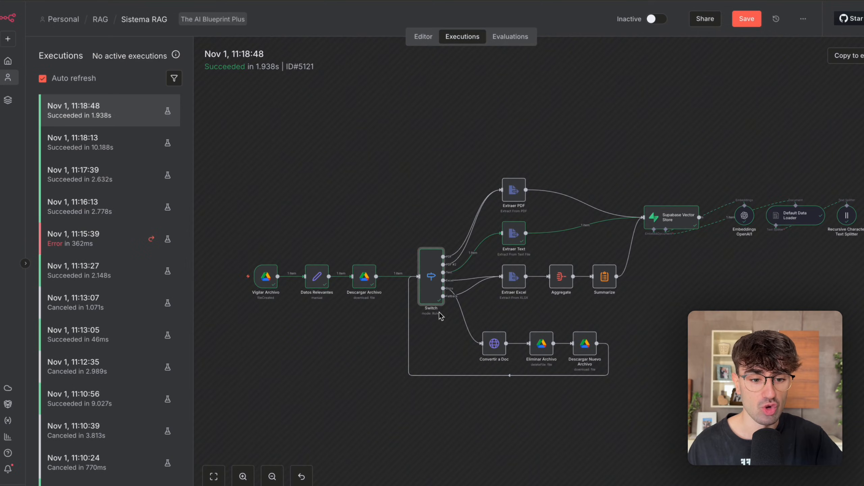
Open the Nov 1, 11:18:13 execution and check the input and output data of Descargar Nuevo Archivo.
{"action": "left_click", "coordinate": [160, 145]}
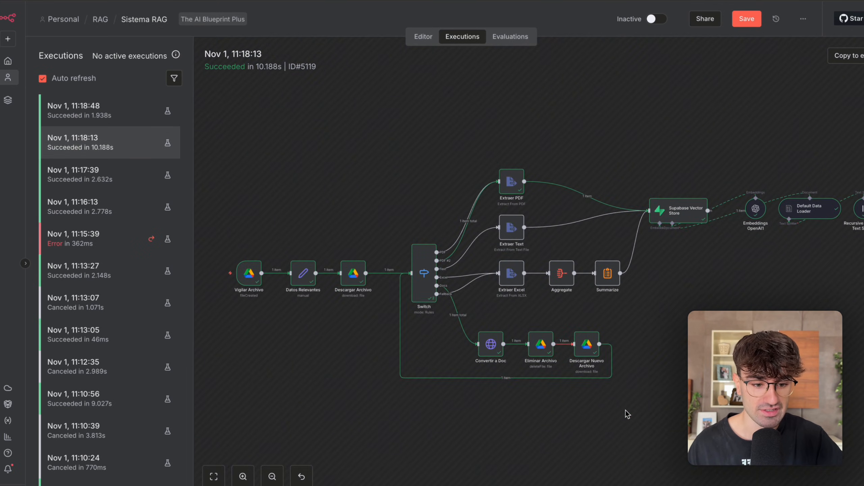
{"action": "double_click", "coordinate": [587, 354]}
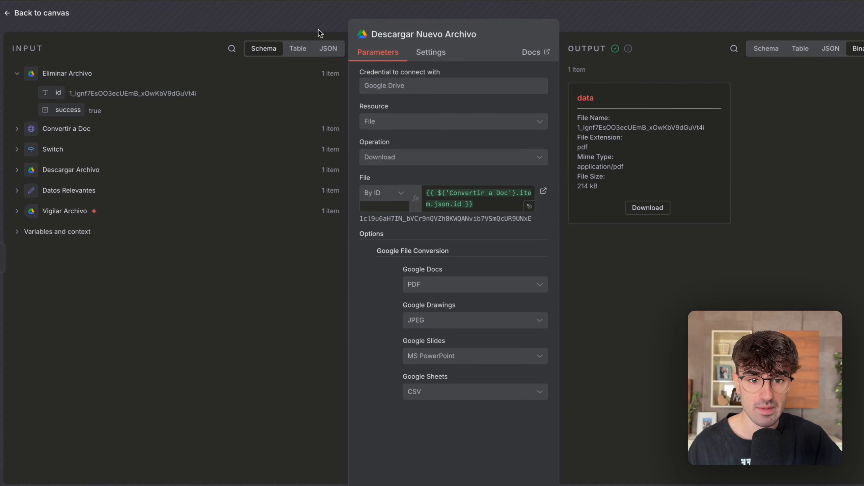
{"action": "left_click", "coordinate": [319, 31]}
Review the Switch's second-run PDF #2 output and matching rule in this execution, and close the node.
{"action": "double_click", "coordinate": [424, 273]}
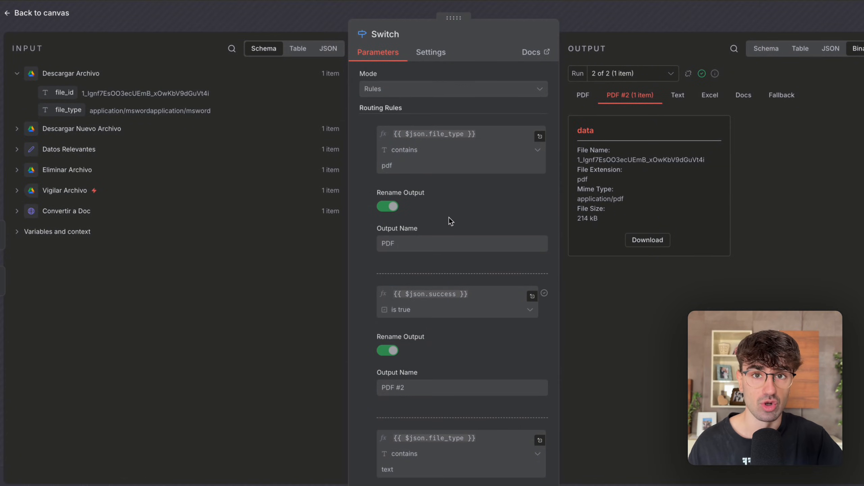
{"action": "scroll", "coordinate": [448, 218], "scroll_direction": "down", "scroll_amount": 2}
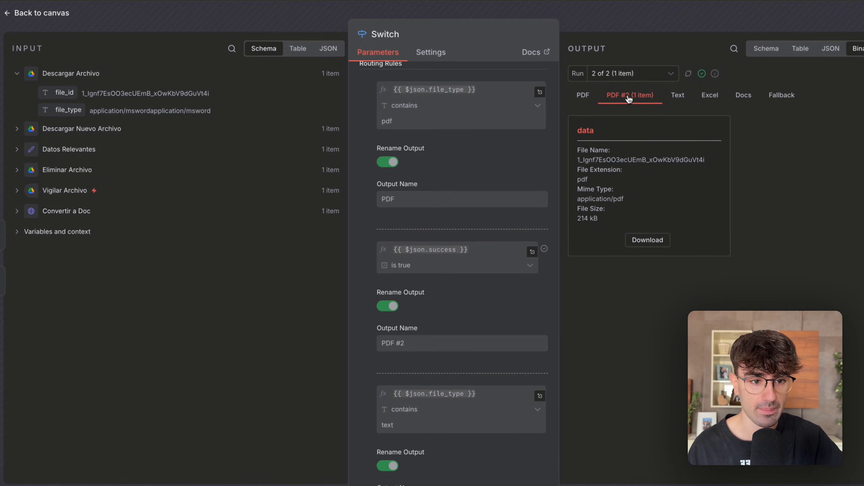
{"action": "left_click", "coordinate": [658, 23]}
Open Extraer PDF in this execution to review its PDF #2 input and extracted text, and close it.
{"action": "scroll", "coordinate": [509, 195], "scroll_direction": "up", "scroll_amount": 5}
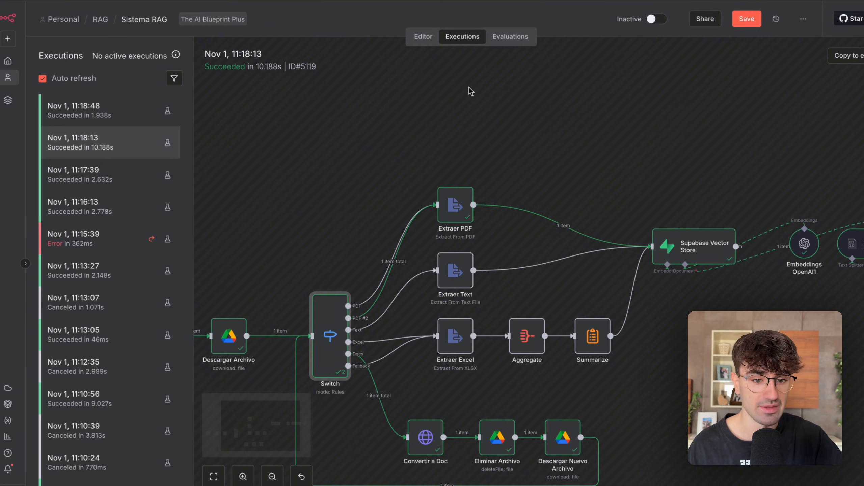
{"action": "left_click_drag", "start_coordinate": [521, 152], "coordinate": [420, 222]}
{"action": "scroll", "coordinate": [421, 222], "scroll_direction": "right", "scroll_amount": 2}
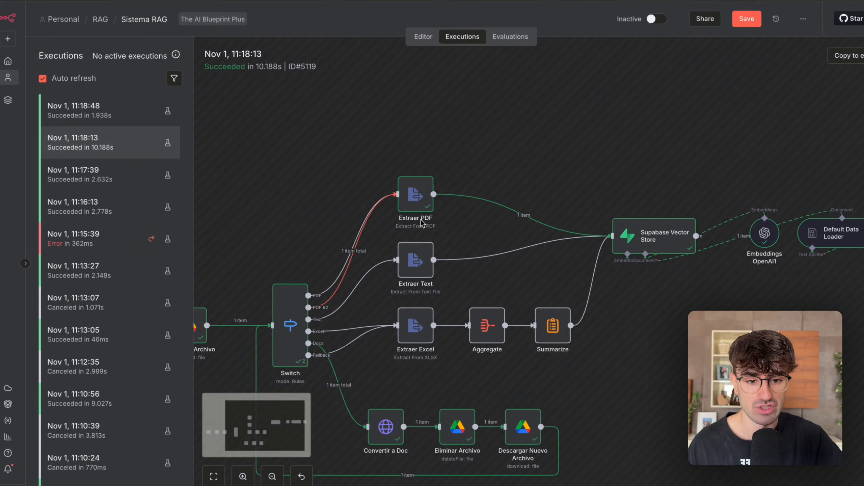
{"action": "double_click", "coordinate": [384, 181]}
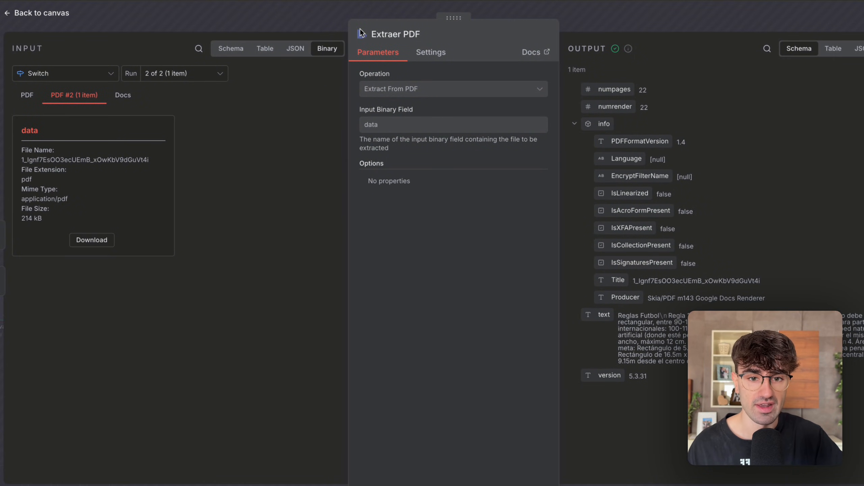
{"action": "left_click", "coordinate": [615, 27]}
Examine the Supabase Vector Store and its attached embeddings, data loader and text splitter nodes.
{"action": "scroll", "coordinate": [526, 196], "scroll_direction": "right", "scroll_amount": 4}
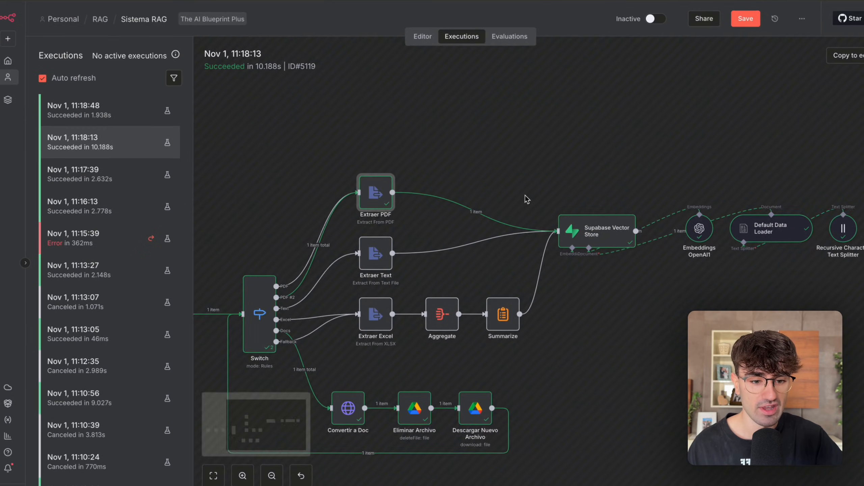
{"action": "scroll", "coordinate": [653, 303], "scroll_direction": "right", "scroll_amount": 4}
{"action": "left_click", "coordinate": [551, 296]}
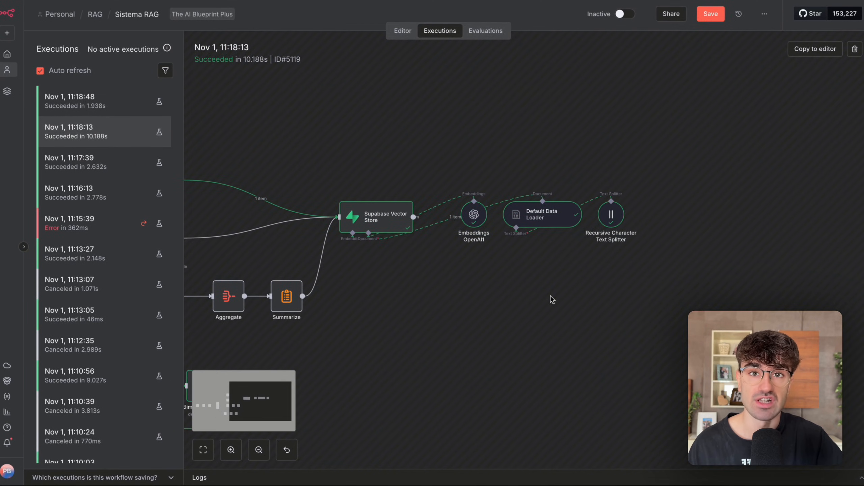
{"action": "scroll", "coordinate": [551, 296], "scroll_direction": "up", "scroll_amount": 3}
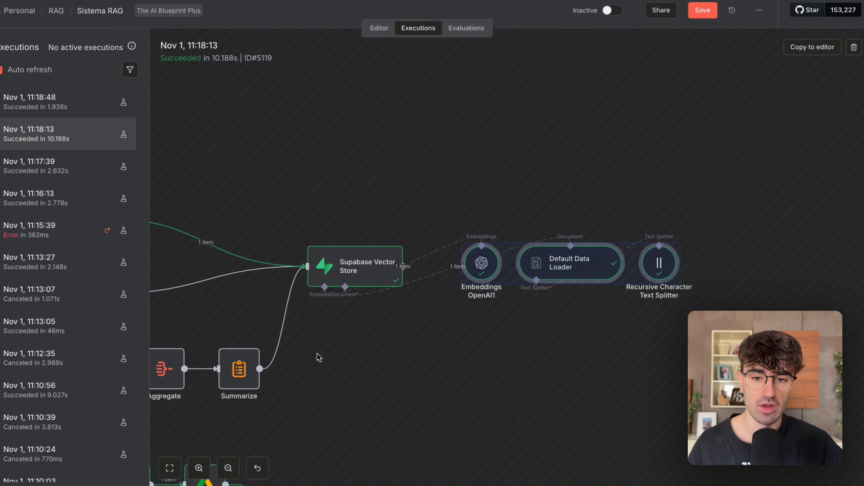
{"action": "left_click", "coordinate": [317, 354]}
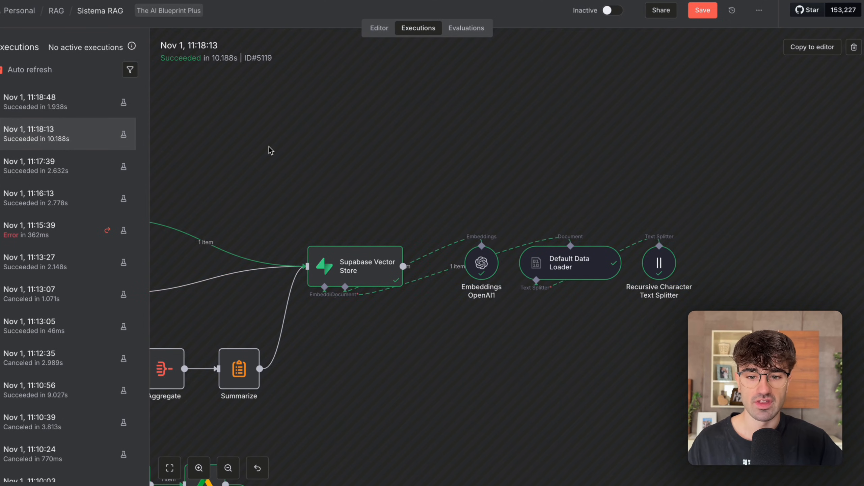
Trace the PDF, text and Excel extraction branches to where they join at the Supabase Vector Store.
{"action": "scroll", "coordinate": [269, 146], "scroll_direction": "left", "scroll_amount": 7}
{"action": "scroll", "coordinate": [269, 146], "scroll_direction": "down", "scroll_amount": 3}
{"action": "scroll", "coordinate": [269, 146], "scroll_direction": "right", "scroll_amount": 2}
{"action": "scroll", "coordinate": [269, 146], "scroll_direction": "up", "scroll_amount": 1}
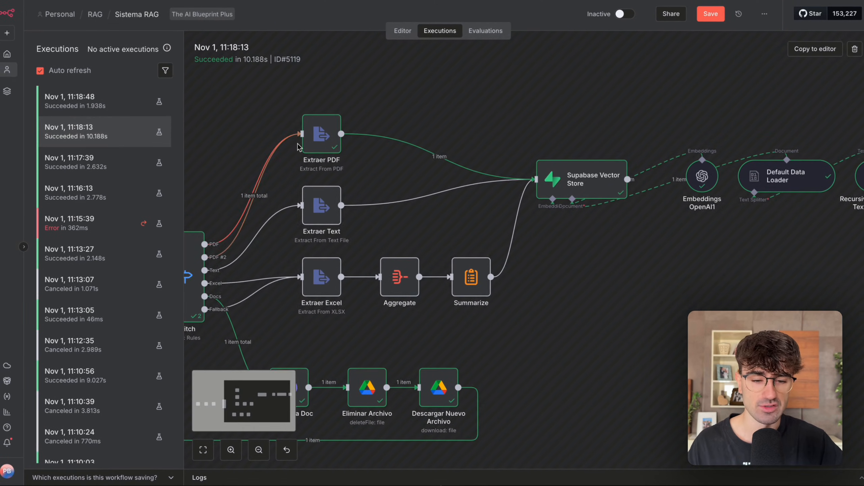
{"action": "scroll", "coordinate": [298, 148], "scroll_direction": "down", "scroll_amount": 2}
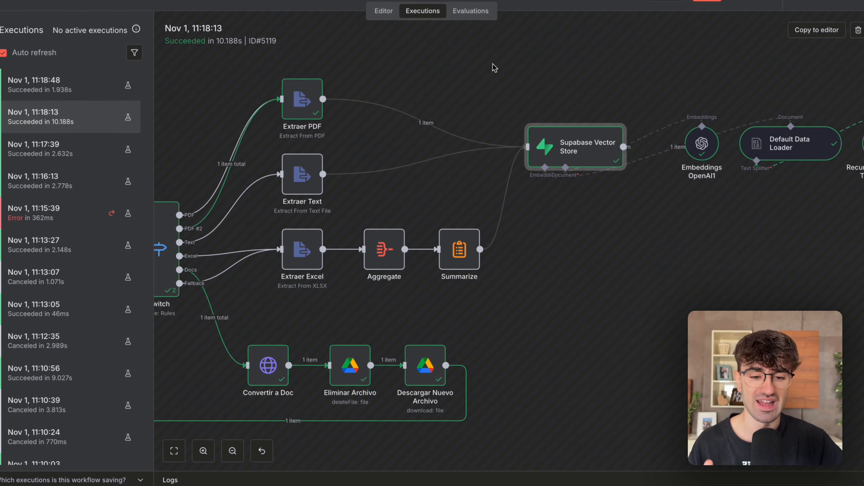
Copy the Nov 1, 11:16:13 Excel execution to the editor, unpinning the Vigilar Archivo data.
{"action": "left_click_drag", "start_coordinate": [510, 290], "coordinate": [369, 202]}
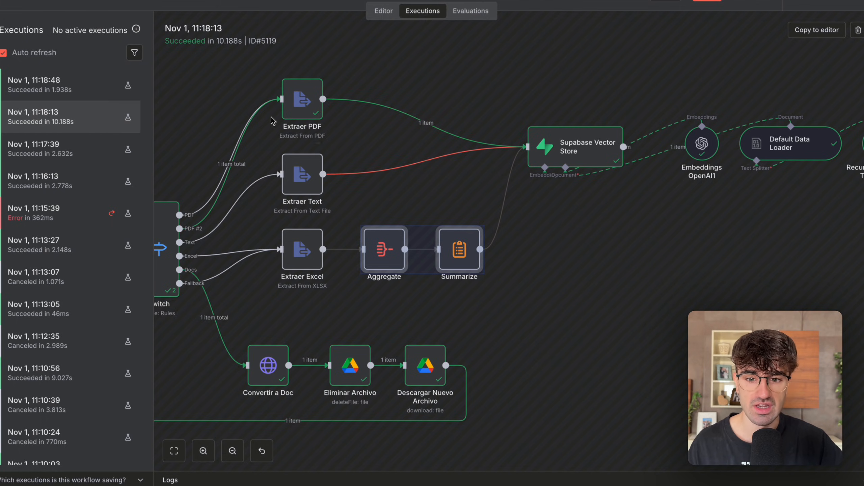
{"action": "left_click", "coordinate": [67, 186]}
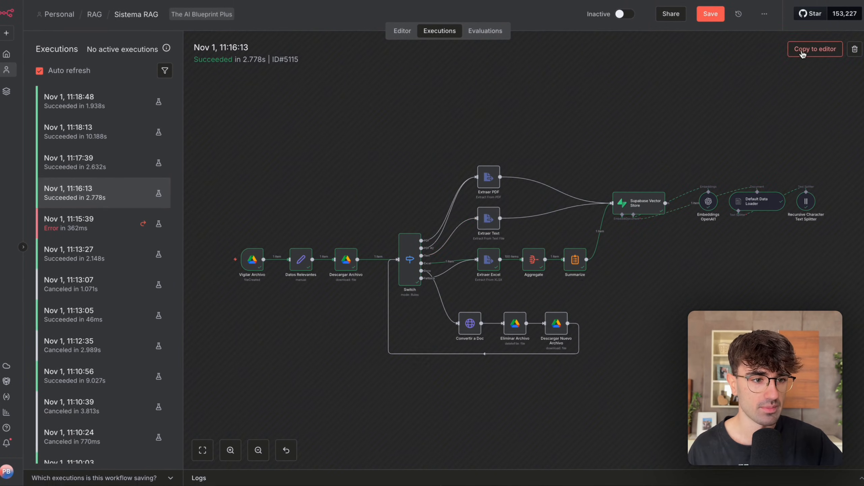
{"action": "left_click", "coordinate": [815, 48]}
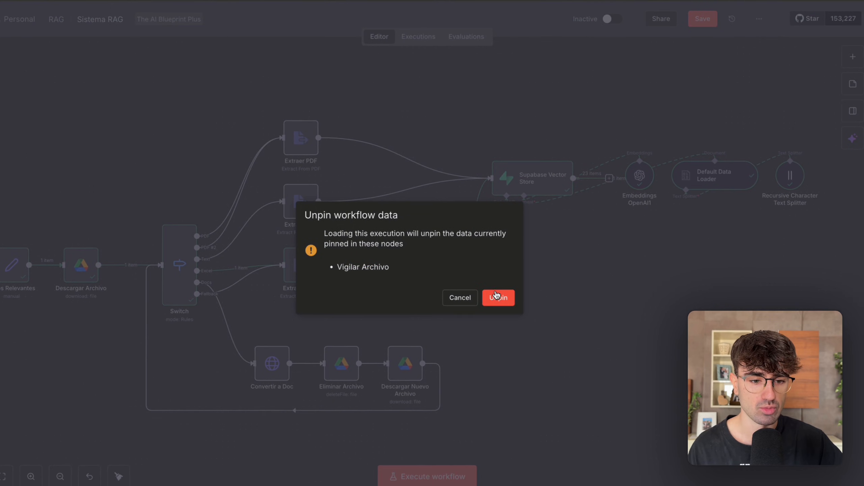
{"action": "left_click", "coordinate": [496, 297]}
{"action": "scroll", "coordinate": [396, 296], "scroll_direction": "up", "scroll_amount": 3}
{"action": "scroll", "coordinate": [394, 297], "scroll_direction": "down", "scroll_amount": 2}
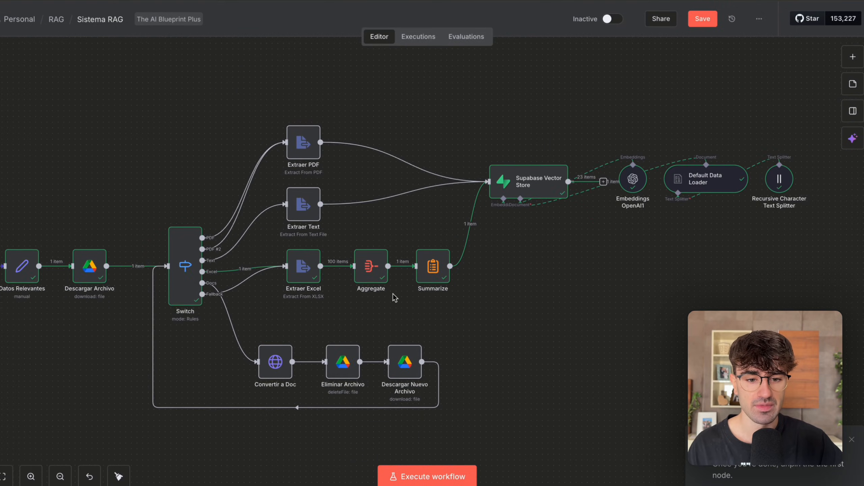
Examine the Excel branch through Aggregate and Summarize to the Supabase Vector Store, along with the Docs conversion loop.
{"action": "scroll", "coordinate": [395, 296], "scroll_direction": "up", "scroll_amount": 1}
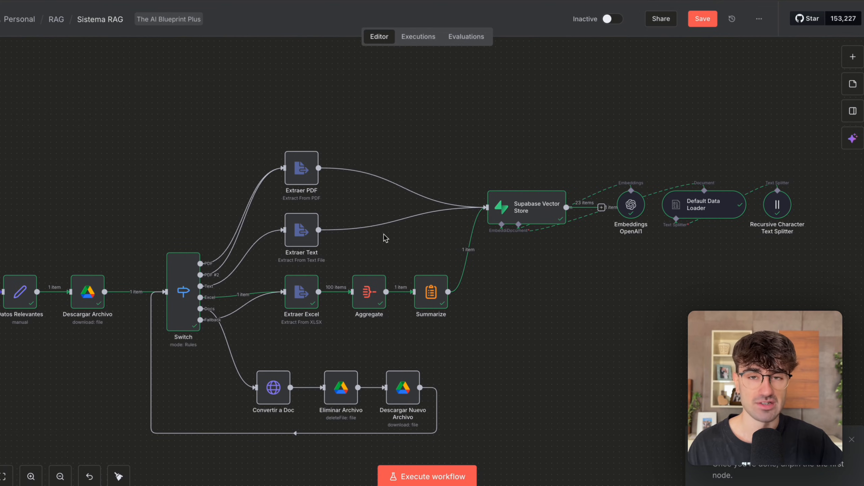
{"action": "scroll", "coordinate": [318, 309], "scroll_direction": "up", "scroll_amount": 1}
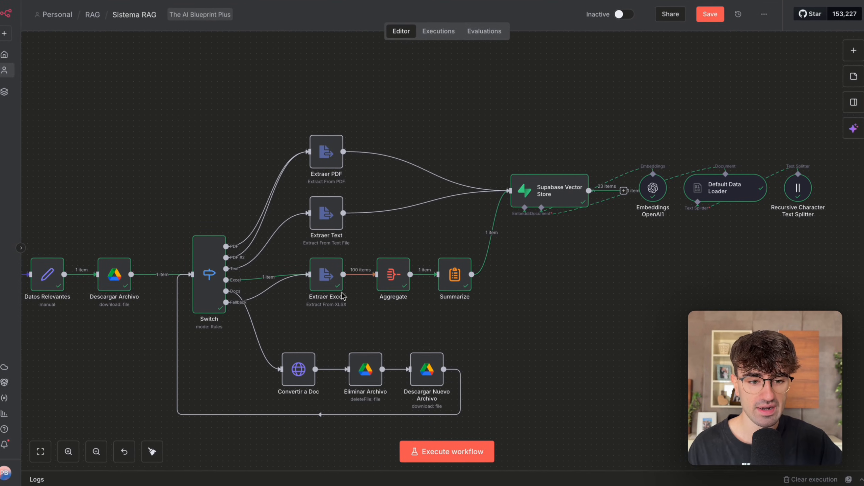
{"action": "scroll", "coordinate": [317, 309], "scroll_direction": "right", "scroll_amount": 1}
{"action": "scroll", "coordinate": [344, 293], "scroll_direction": "right", "scroll_amount": 1}
{"action": "scroll", "coordinate": [343, 293], "scroll_direction": "down", "scroll_amount": 1}
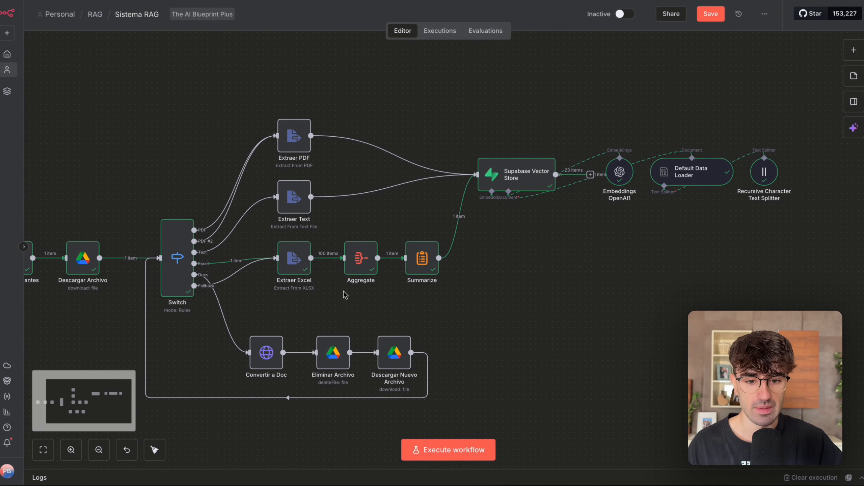
{"action": "scroll", "coordinate": [345, 295], "scroll_direction": "up", "scroll_amount": 2}
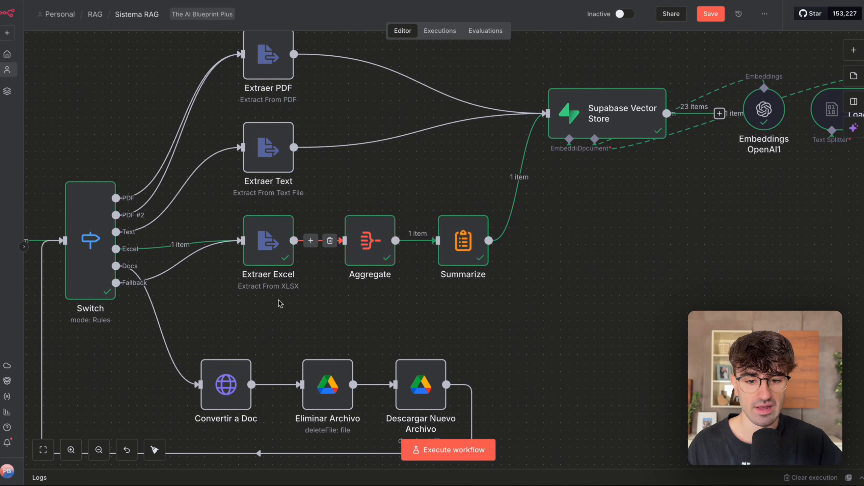
{"action": "scroll", "coordinate": [322, 271], "scroll_direction": "down", "scroll_amount": 3}
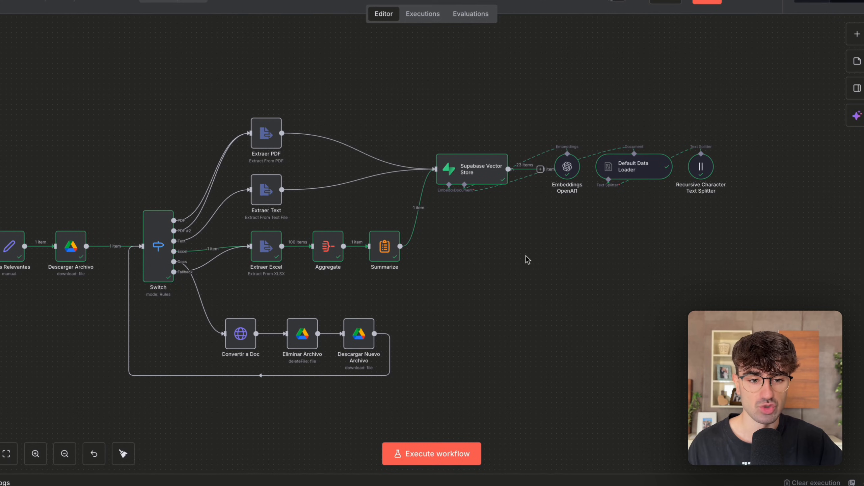
{"action": "mouse_move", "coordinate": [305, 126]}
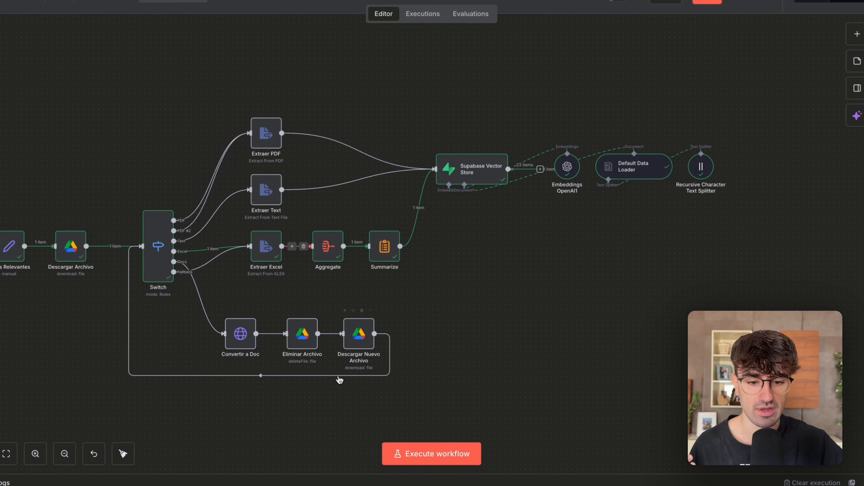
{"action": "scroll", "coordinate": [411, 209], "scroll_direction": "up", "scroll_amount": 5}
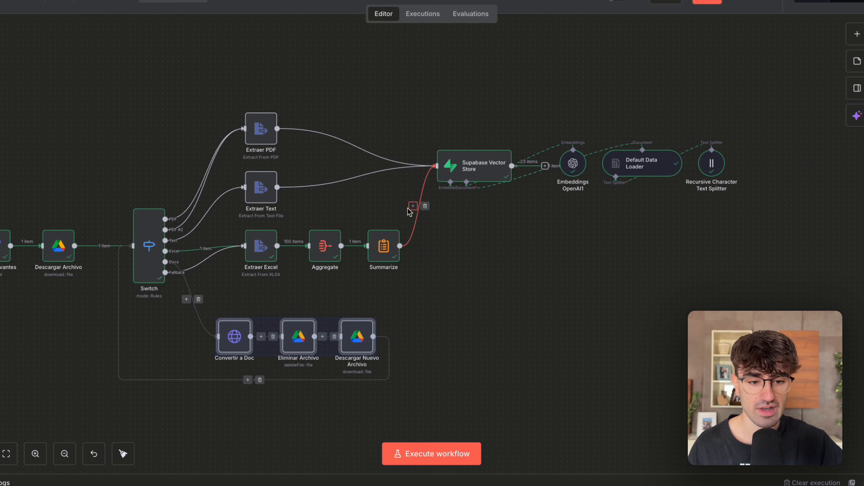
Compare the extraction branches taken in the 11:18:13, 11:17:39 and 11:18:48 executions for PDF and text files.
{"action": "left_click", "coordinate": [423, 13]}
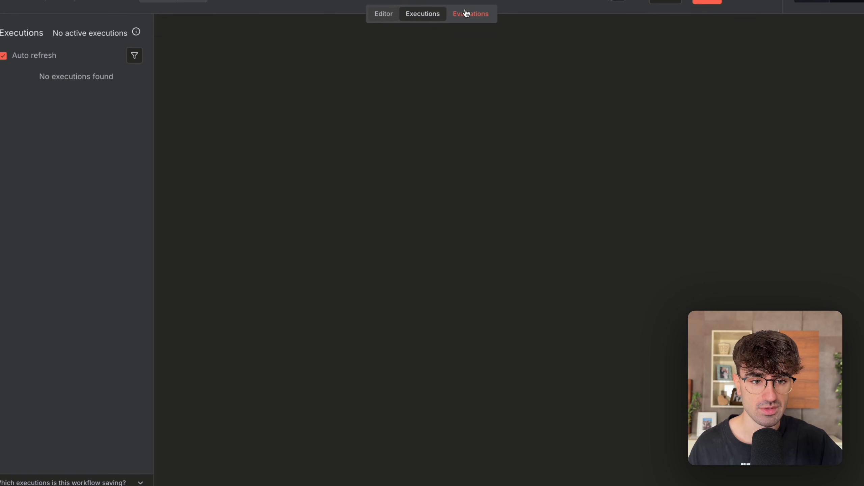
{"action": "left_click", "coordinate": [83, 118]}
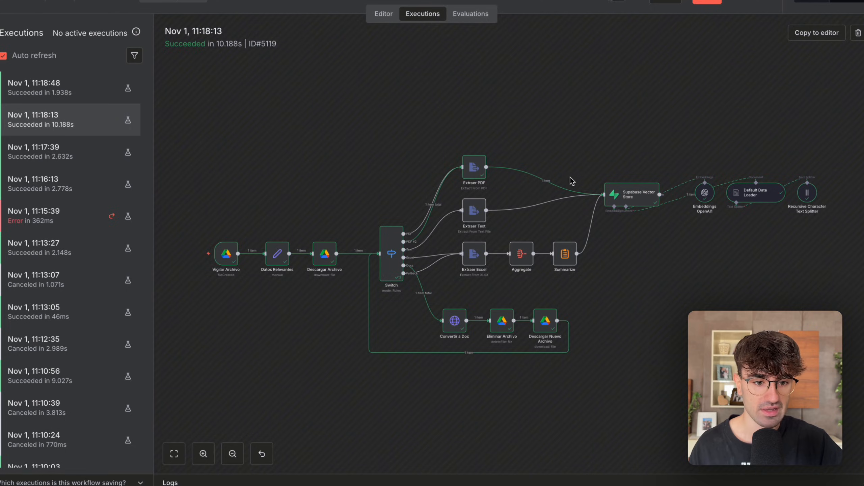
{"action": "scroll", "coordinate": [539, 222], "scroll_direction": "up", "scroll_amount": 5}
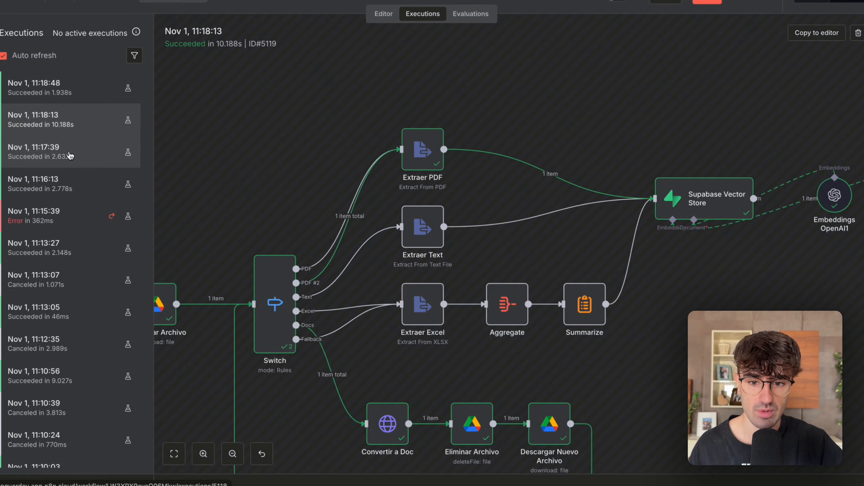
{"action": "left_click", "coordinate": [66, 156]}
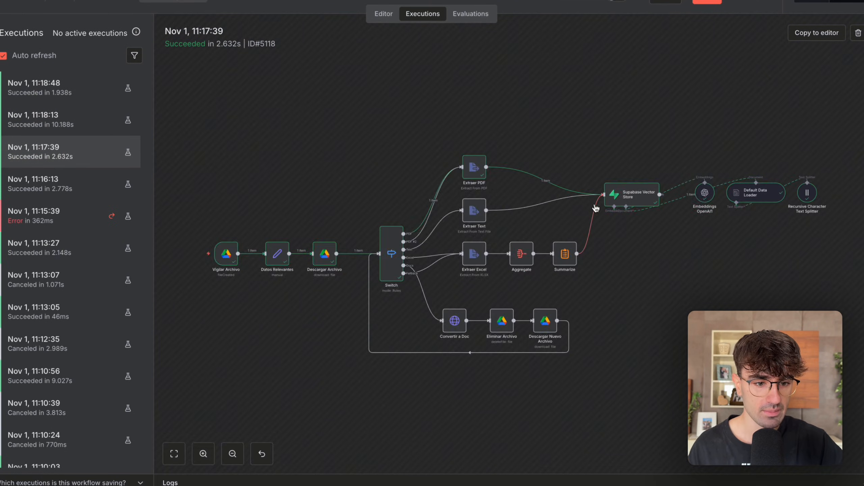
{"action": "left_click", "coordinate": [69, 88]}
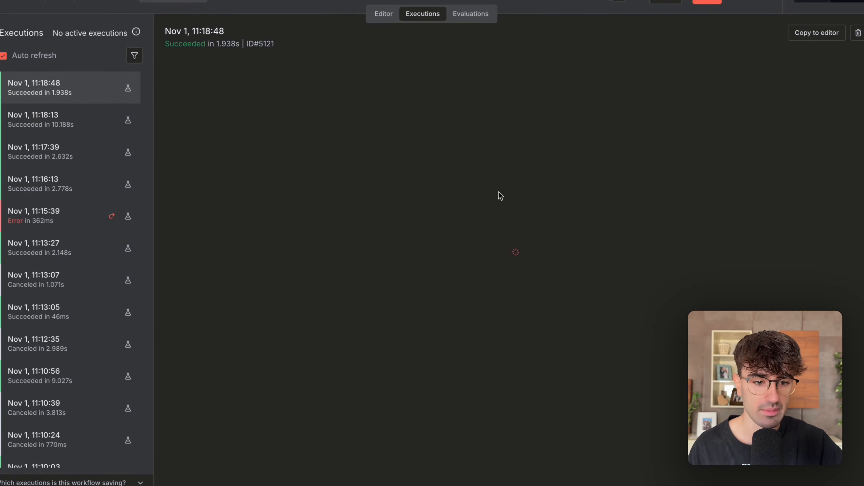
{"action": "scroll", "coordinate": [531, 205], "scroll_direction": "up", "scroll_amount": 5}
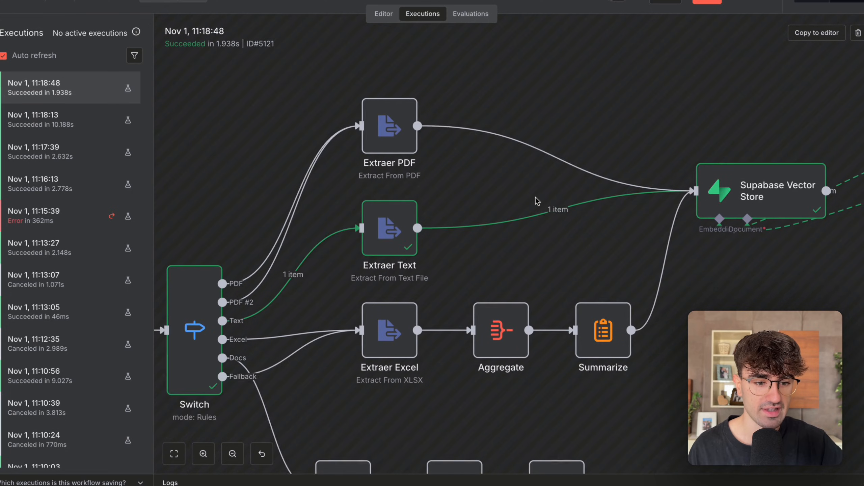
{"action": "scroll", "coordinate": [517, 226], "scroll_direction": "right", "scroll_amount": 2}
{"action": "scroll", "coordinate": [509, 230], "scroll_direction": "down", "scroll_amount": 5}
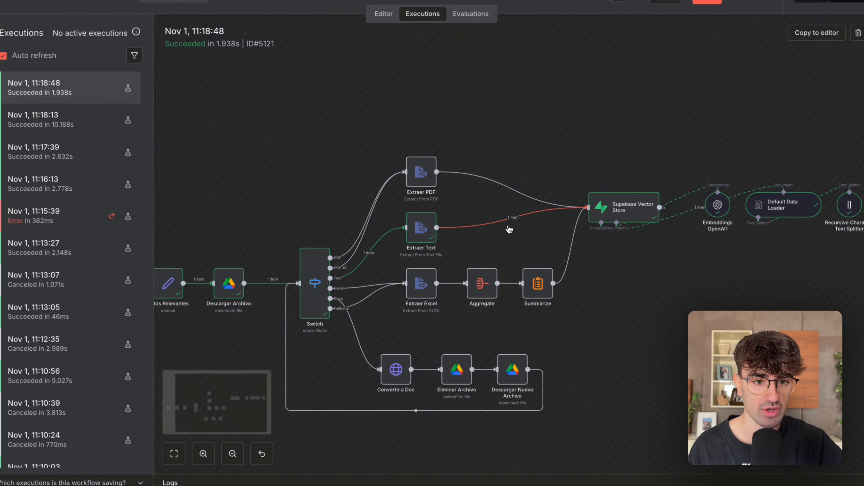
Return to the editor and open the Aggregate node to inspect the items it receives from Extraer Excel.
{"action": "left_click", "coordinate": [384, 13]}
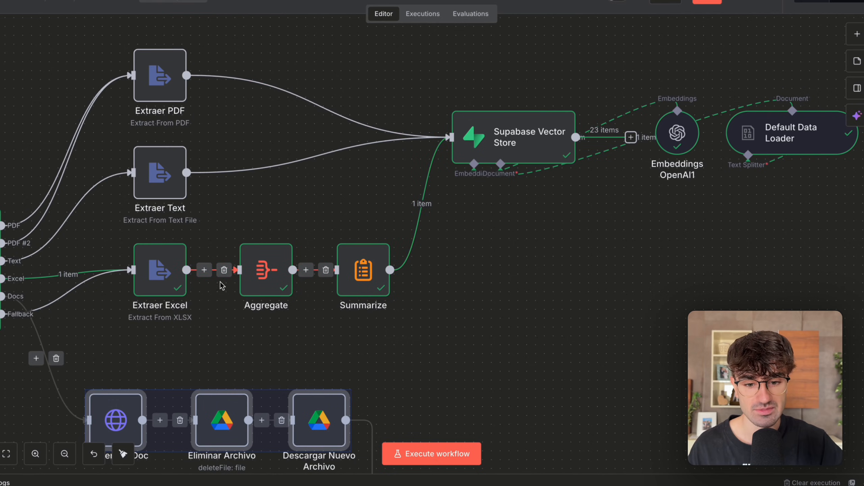
{"action": "scroll", "coordinate": [223, 282], "scroll_direction": "down", "scroll_amount": 3}
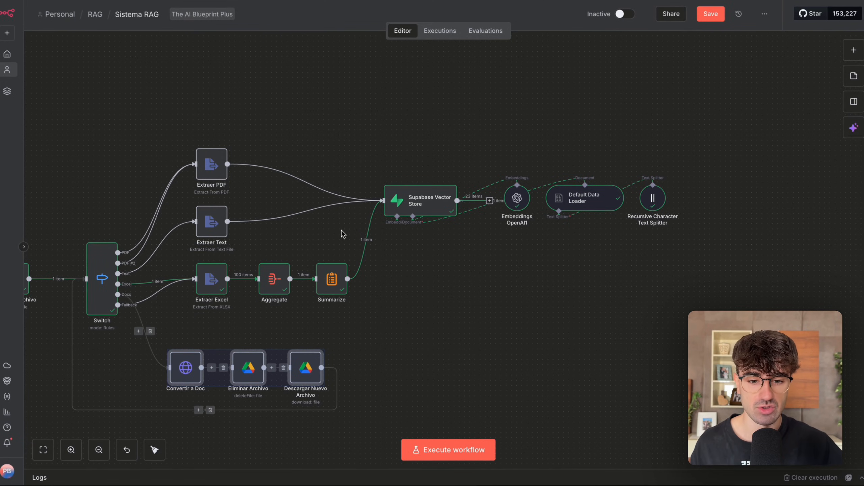
{"action": "scroll", "coordinate": [300, 261], "scroll_direction": "up", "scroll_amount": 3}
{"action": "scroll", "coordinate": [299, 261], "scroll_direction": "left", "scroll_amount": 5}
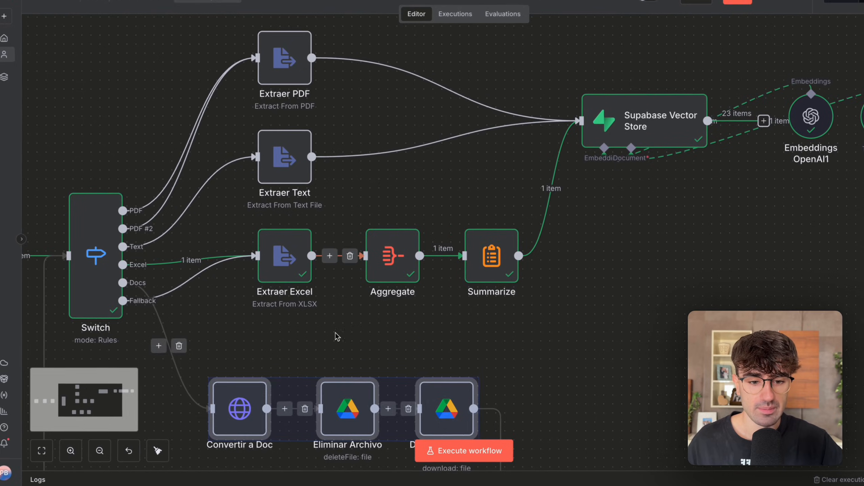
{"action": "double_click", "coordinate": [404, 257]}
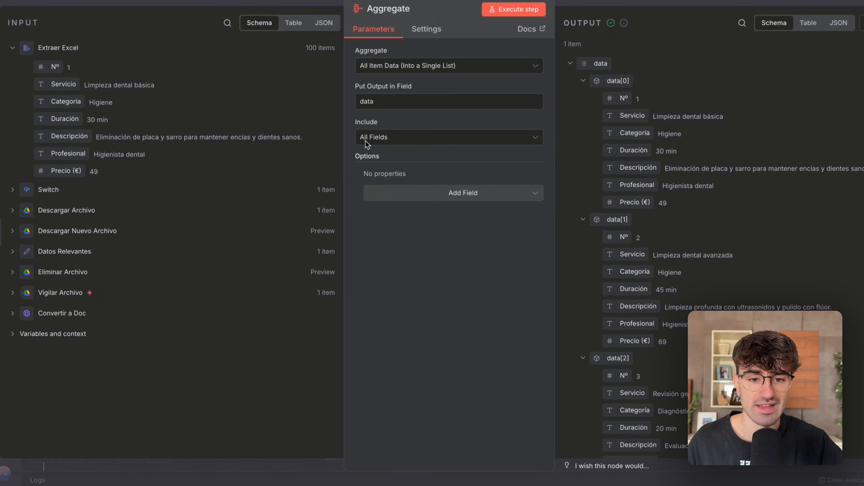
{"action": "left_click_drag", "start_coordinate": [305, 47], "coordinate": [326, 48]}
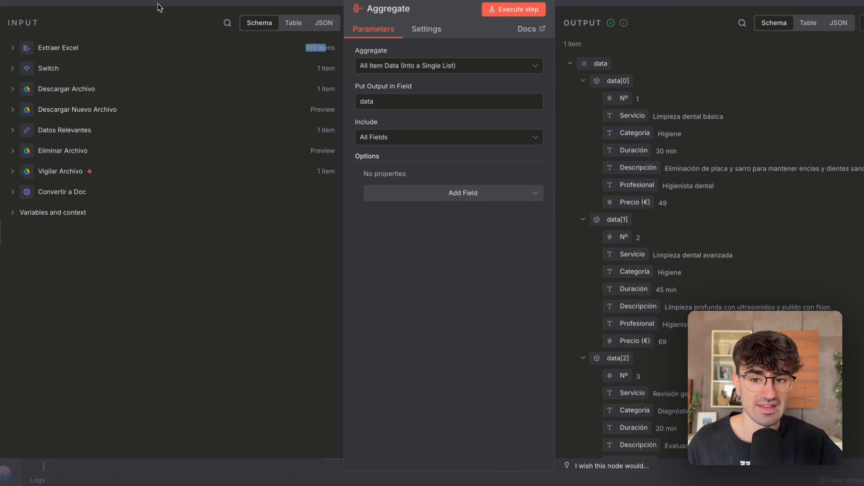
{"action": "left_click", "coordinate": [22, 47]}
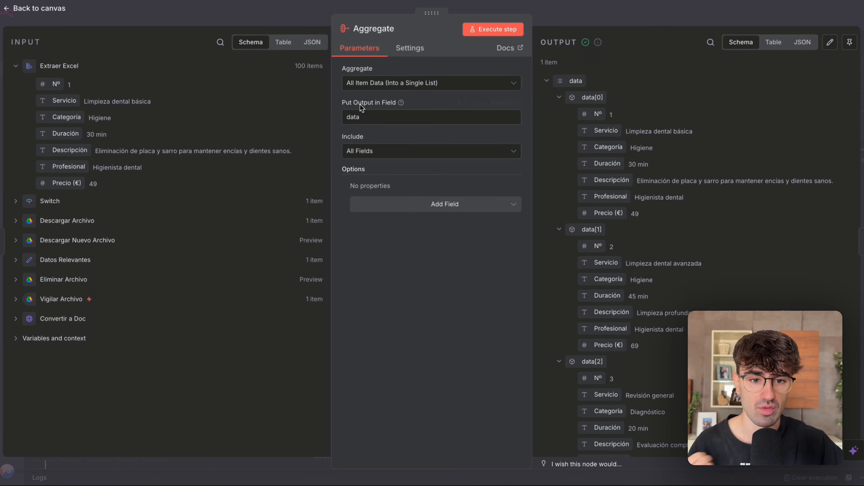
Review the rows gathered in the Aggregate node's data output list, and close the node.
{"action": "left_click", "coordinate": [548, 81]}
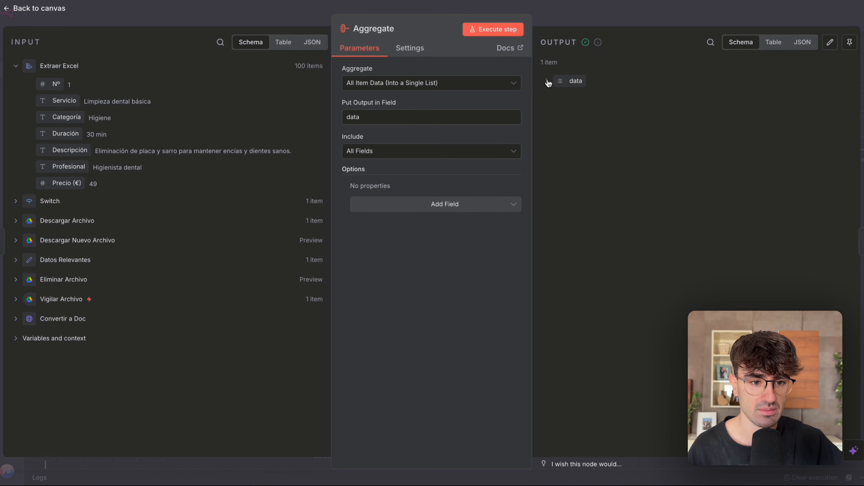
{"action": "left_click", "coordinate": [548, 82]}
{"action": "scroll", "coordinate": [590, 138], "scroll_direction": "down", "scroll_amount": 20}
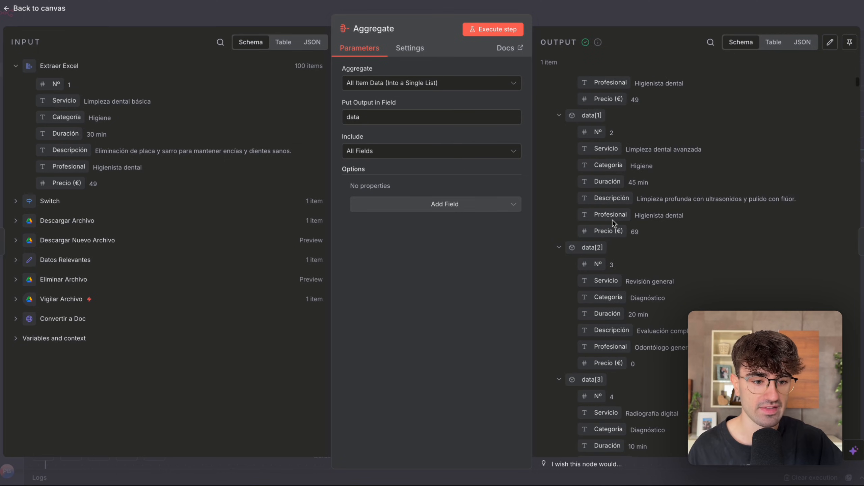
{"action": "scroll", "coordinate": [613, 223], "scroll_direction": "down", "scroll_amount": 20}
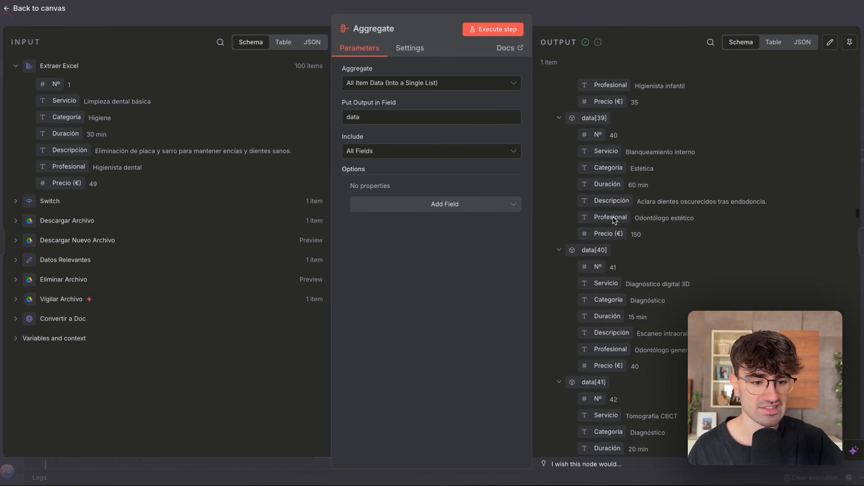
{"action": "scroll", "coordinate": [613, 216], "scroll_direction": "down", "scroll_amount": 10}
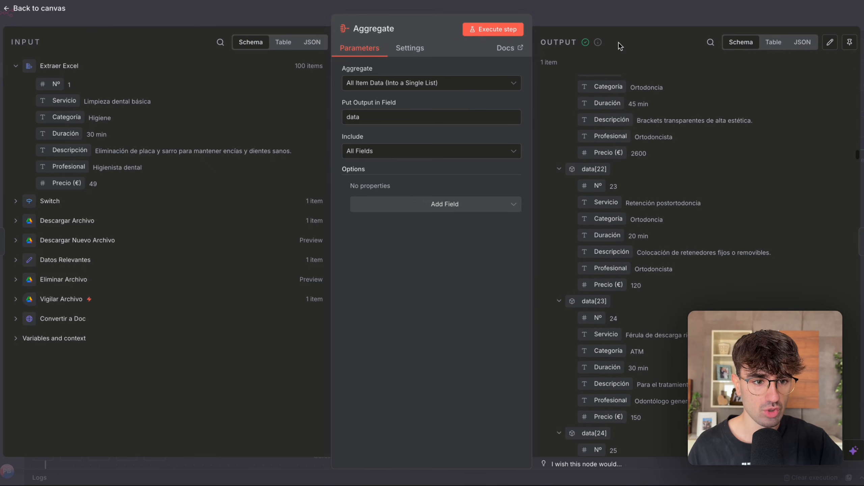
{"action": "left_click", "coordinate": [622, 17]}
Open the Summarize node, check its Concatenate aggregation, and compare the Aggregate input with the concatenated output in JSON.
{"action": "scroll", "coordinate": [418, 197], "scroll_direction": "down", "scroll_amount": 5}
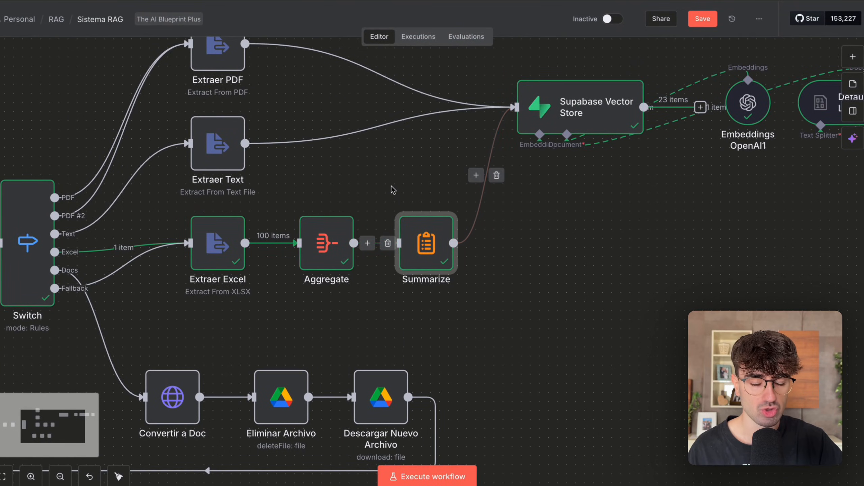
{"action": "double_click", "coordinate": [430, 243]}
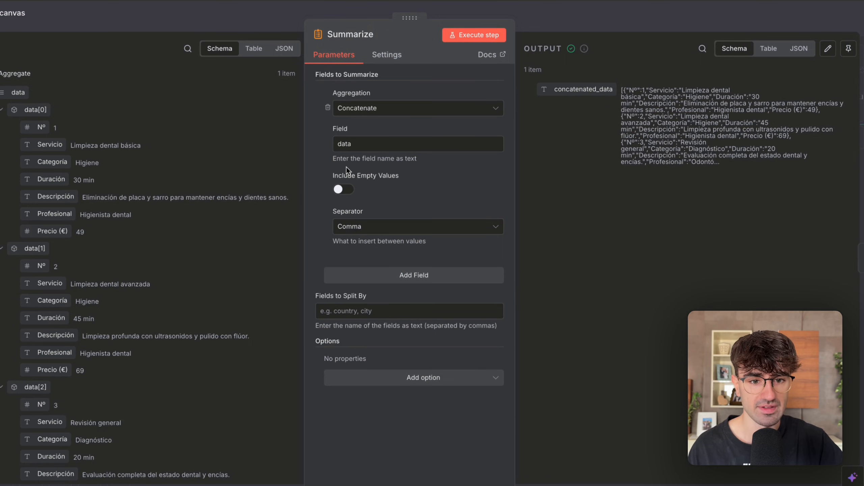
{"action": "left_click", "coordinate": [804, 49]}
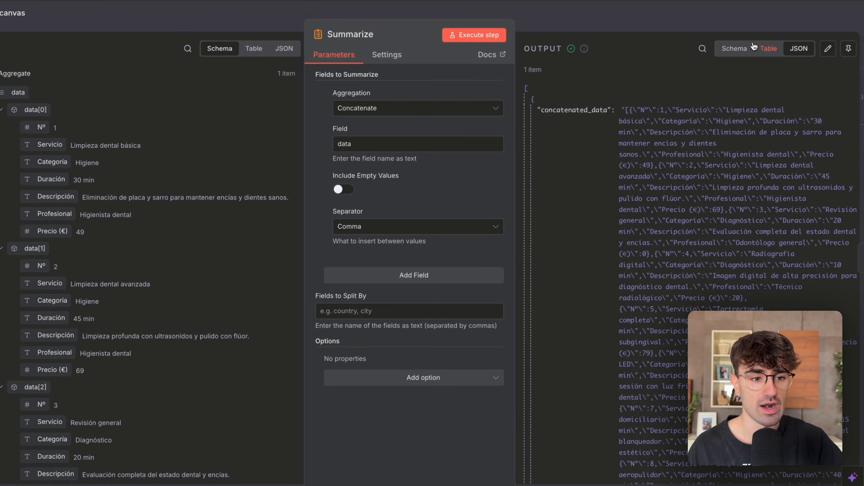
{"action": "left_click", "coordinate": [363, 109]}
{"action": "left_click", "coordinate": [404, 76]}
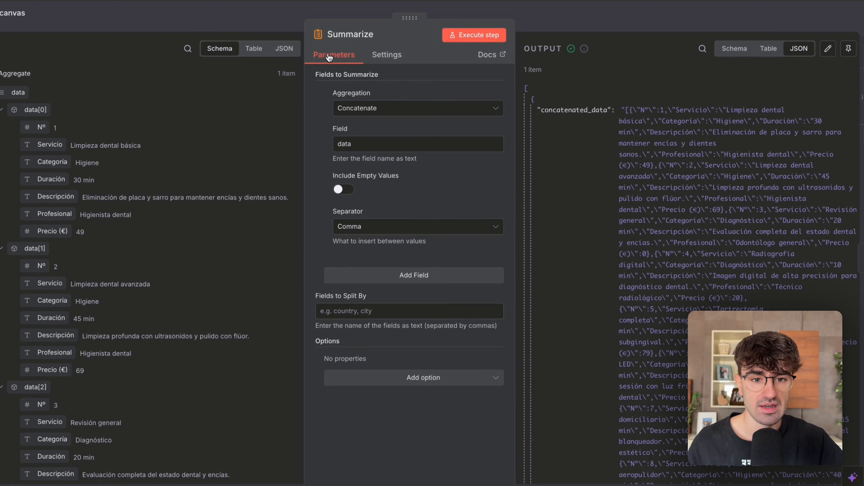
{"action": "left_click", "coordinate": [281, 50]}
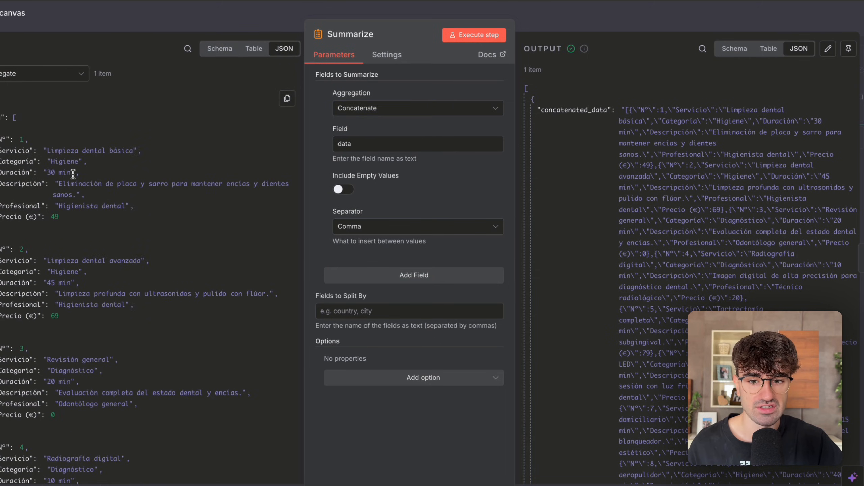
{"action": "left_click", "coordinate": [220, 52]}
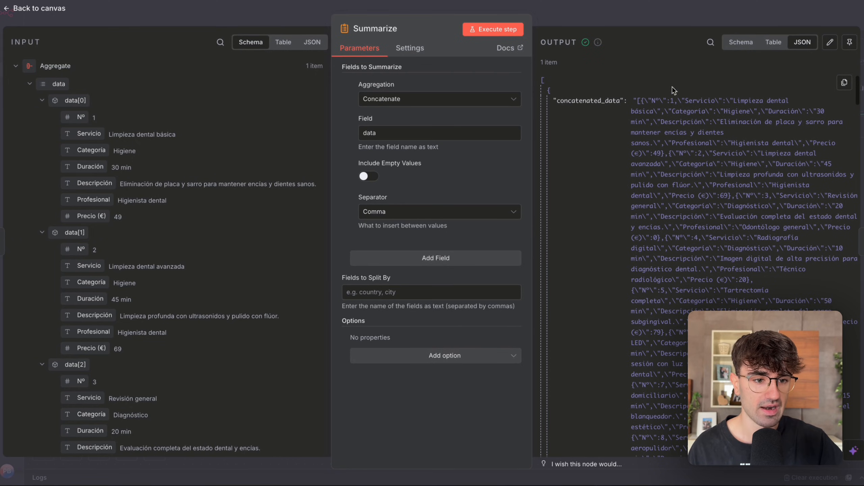
Check the available separators in the Summarize node, keeping Comma, and look over its remaining parameters.
{"action": "left_click", "coordinate": [418, 211]}
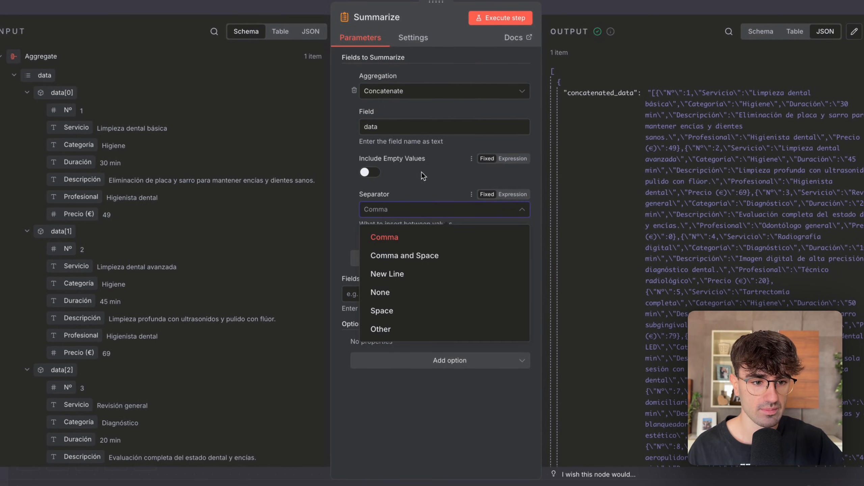
{"action": "left_click", "coordinate": [422, 173]}
{"action": "scroll", "coordinate": [707, 187], "scroll_direction": "down", "scroll_amount": 3}
{"action": "scroll", "coordinate": [706, 188], "scroll_direction": "up", "scroll_amount": 3}
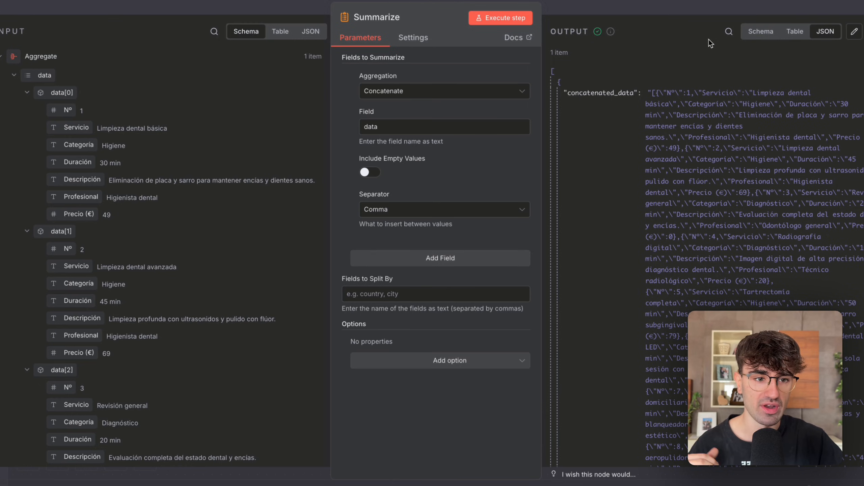
Close the Summarize node, switch to the rag table in Supabase, and examine the content cell of row 122.
{"action": "left_click", "coordinate": [696, 7]}
{"action": "scroll", "coordinate": [554, 241], "scroll_direction": "up", "scroll_amount": 3}
{"action": "scroll", "coordinate": [554, 241], "scroll_direction": "down", "scroll_amount": 3}
{"action": "scroll", "coordinate": [554, 241], "scroll_direction": "right", "scroll_amount": 5}
{"action": "scroll", "coordinate": [554, 242], "scroll_direction": "right", "scroll_amount": 2}
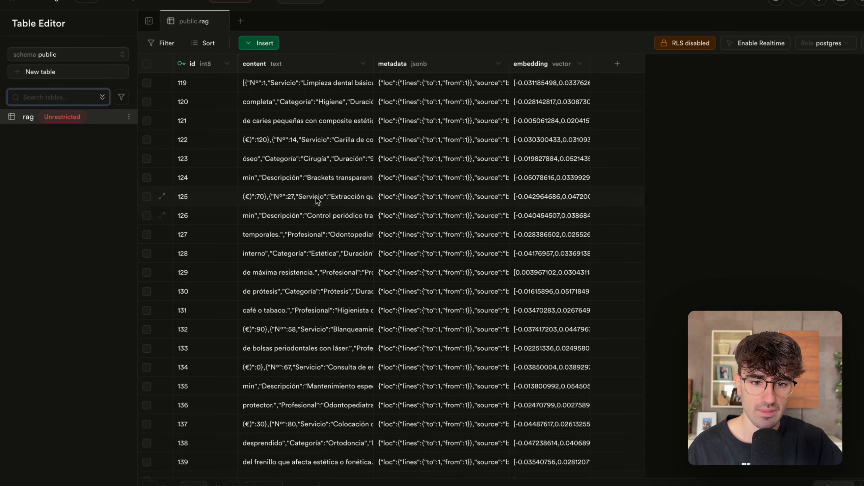
{"action": "double_click", "coordinate": [312, 144]}
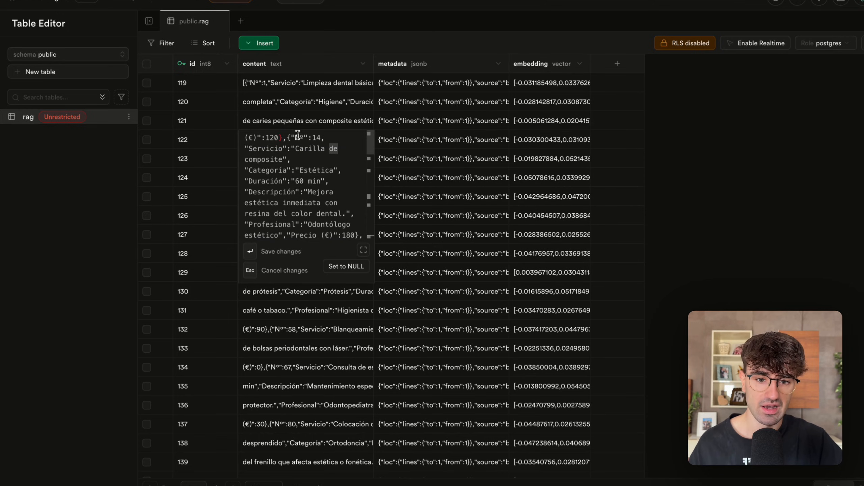
{"action": "left_click_drag", "start_coordinate": [274, 148], "coordinate": [275, 252]}
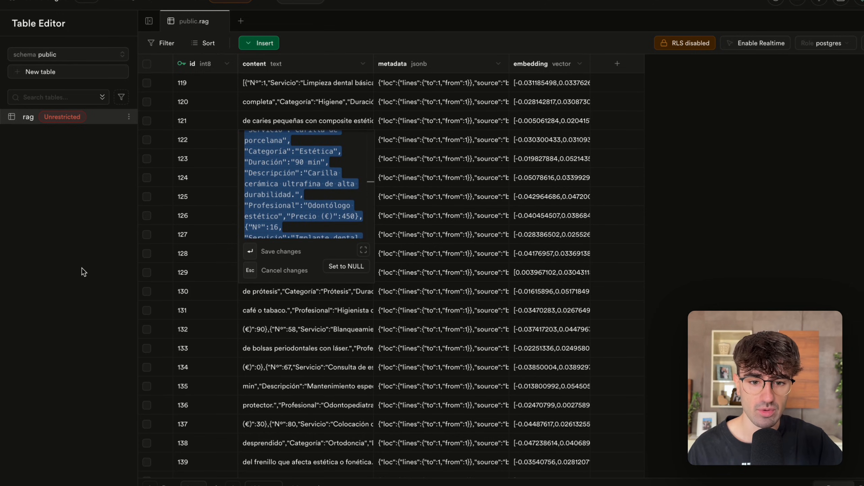
{"action": "left_click", "coordinate": [83, 272]}
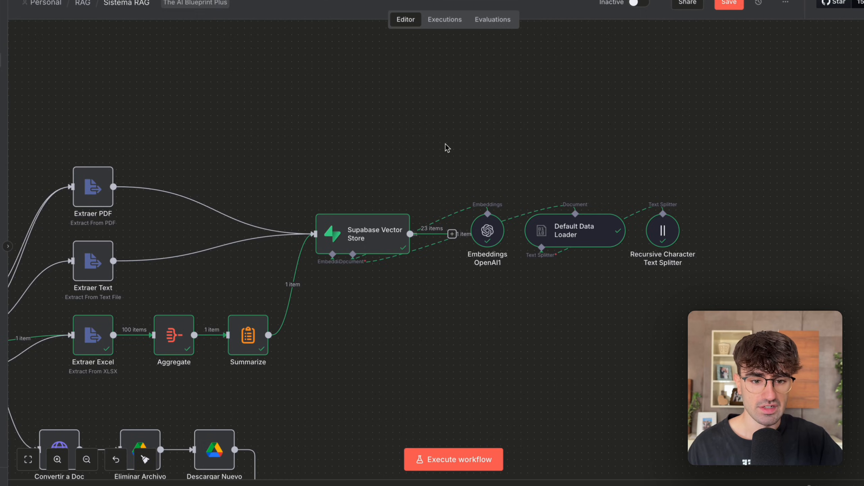
Return to n8n, open the Supabase Vector Store node, and check its operation modes and table choices, keeping Insert Documents and rag.
{"action": "scroll", "coordinate": [446, 149], "scroll_direction": "down", "scroll_amount": 3}
{"action": "scroll", "coordinate": [465, 258], "scroll_direction": "up", "scroll_amount": 5}
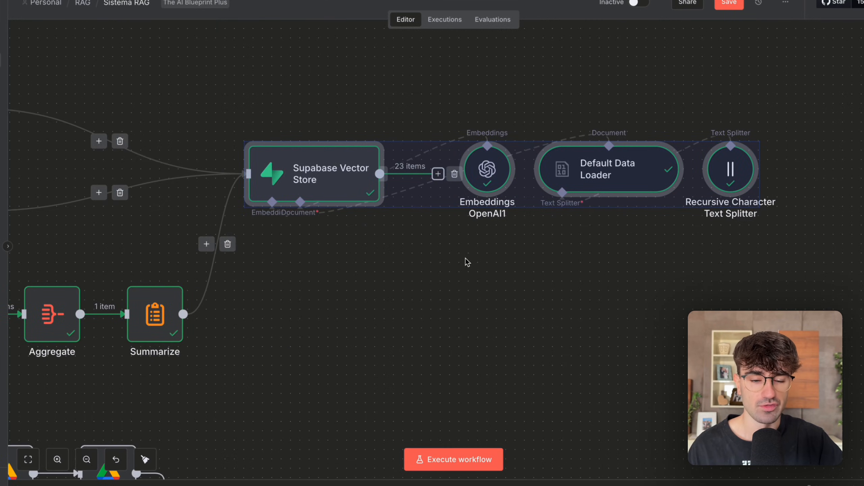
{"action": "left_click", "coordinate": [451, 308]}
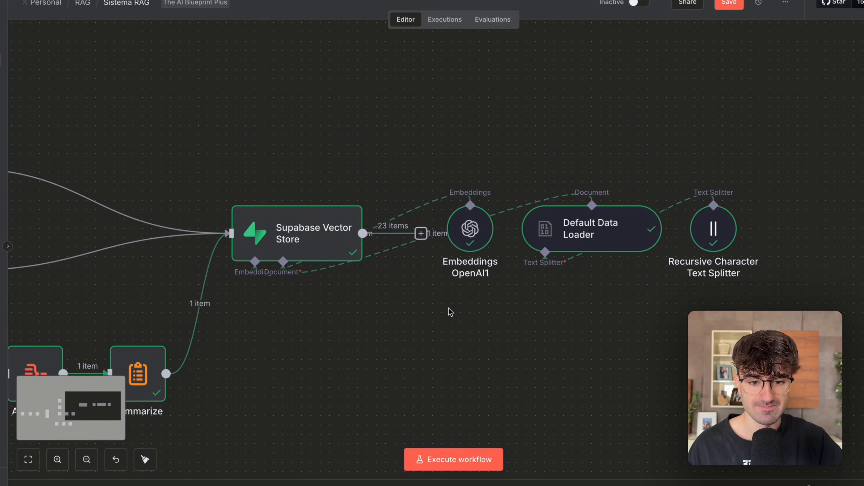
{"action": "double_click", "coordinate": [306, 238]}
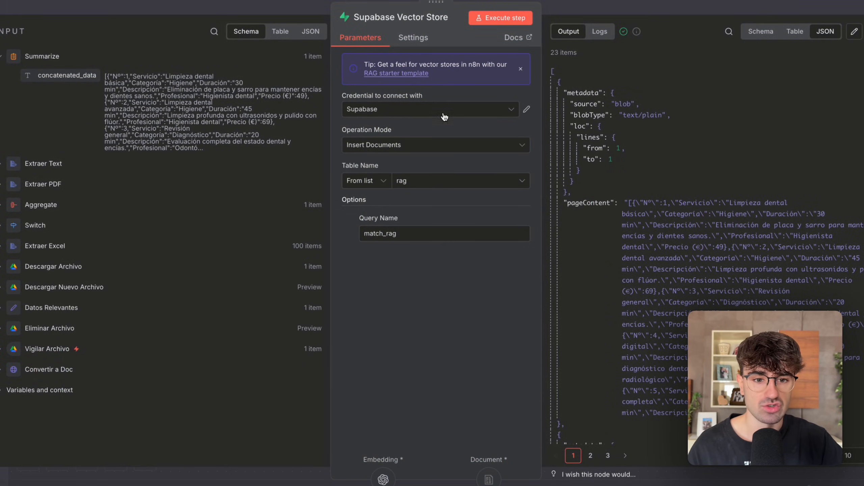
{"action": "left_click", "coordinate": [371, 147]}
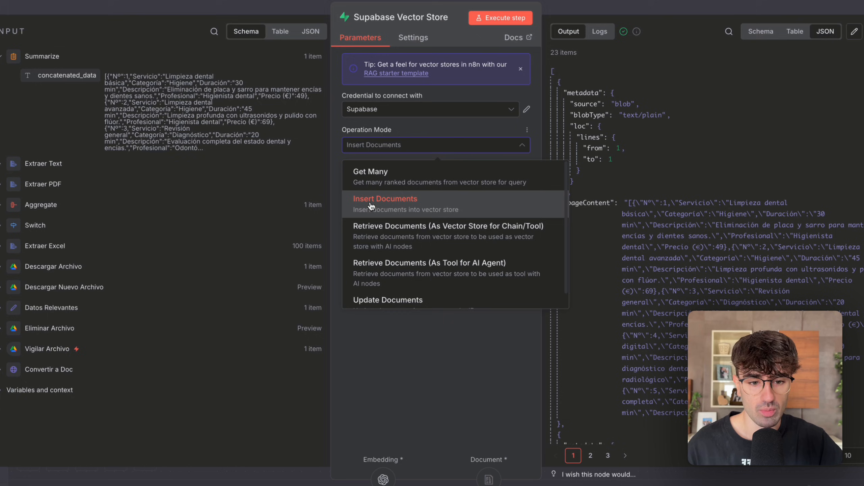
{"action": "left_click", "coordinate": [351, 353]}
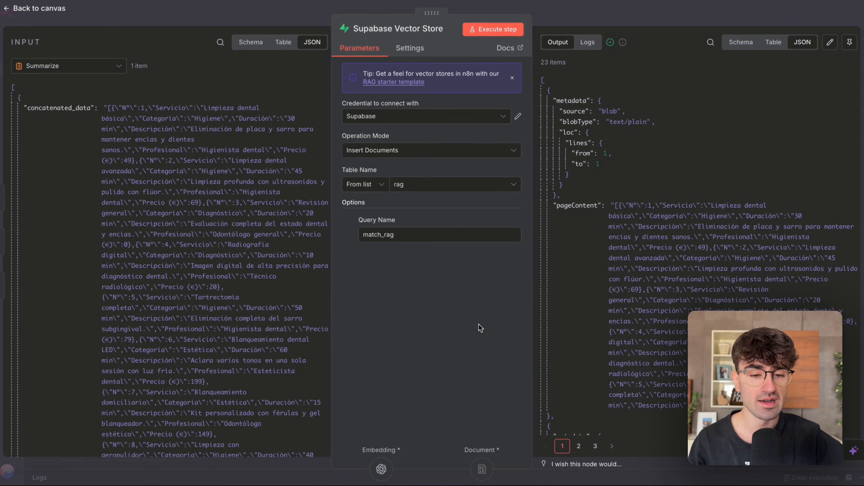
{"action": "left_click", "coordinate": [426, 186]}
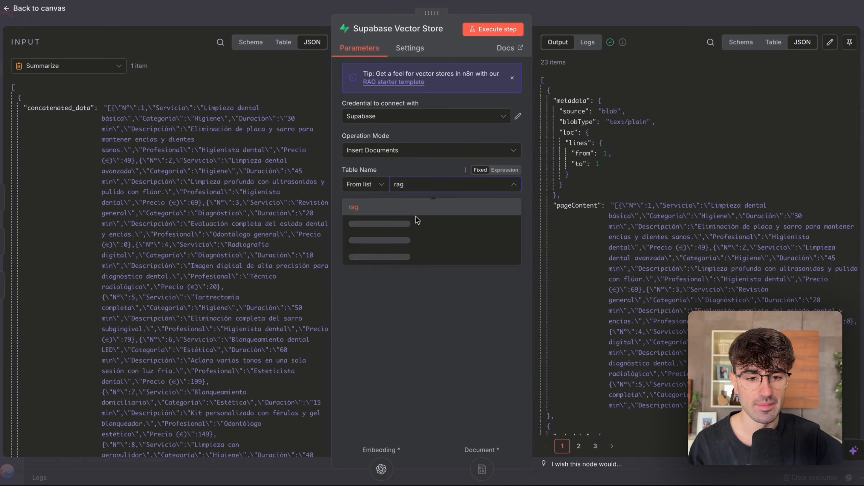
{"action": "left_click", "coordinate": [414, 340]}
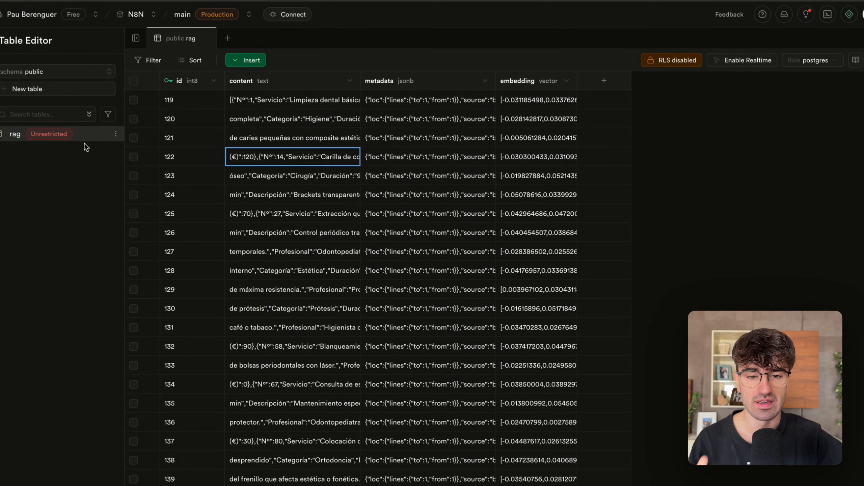
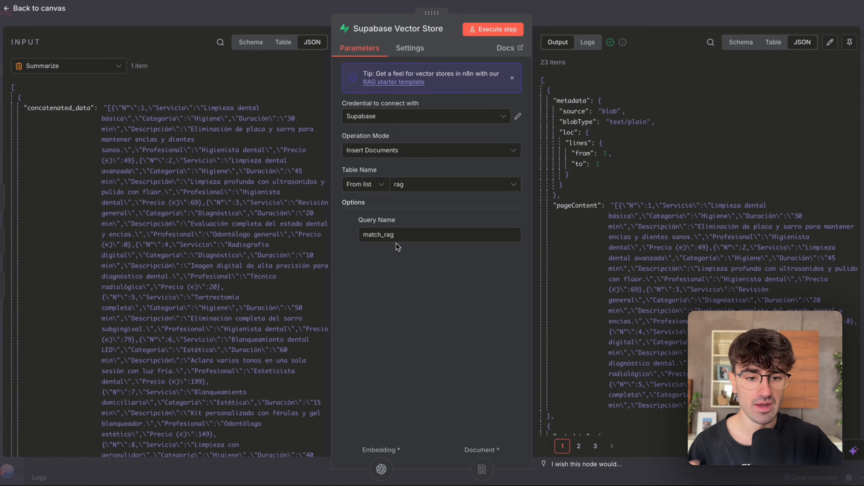
Check the Query Name option of the Supabase Vector Store node against its table name, and close the node.
{"action": "left_click_drag", "start_coordinate": [386, 237], "coordinate": [362, 237]}
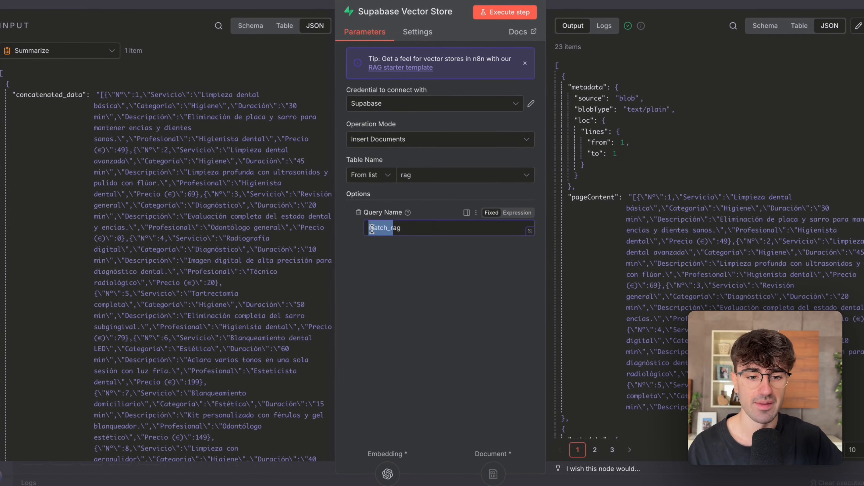
{"action": "left_click", "coordinate": [419, 227]}
{"action": "left_click_drag", "start_coordinate": [400, 228], "coordinate": [393, 227]}
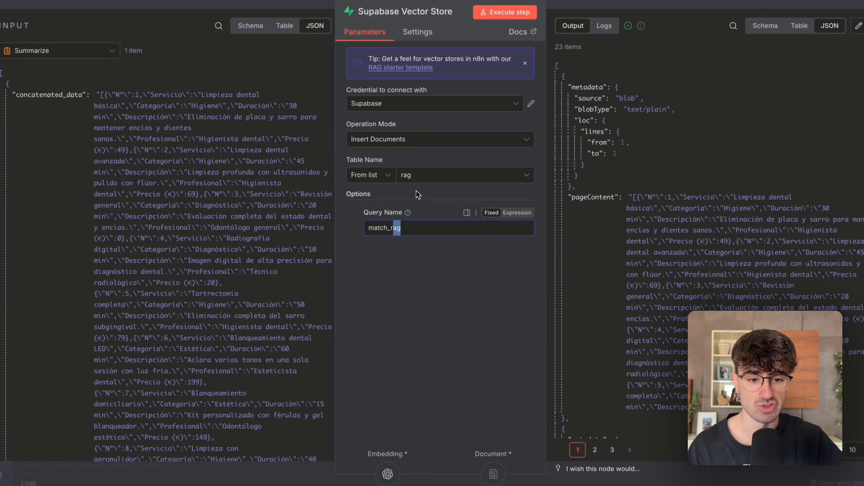
{"action": "left_click", "coordinate": [578, 1]}
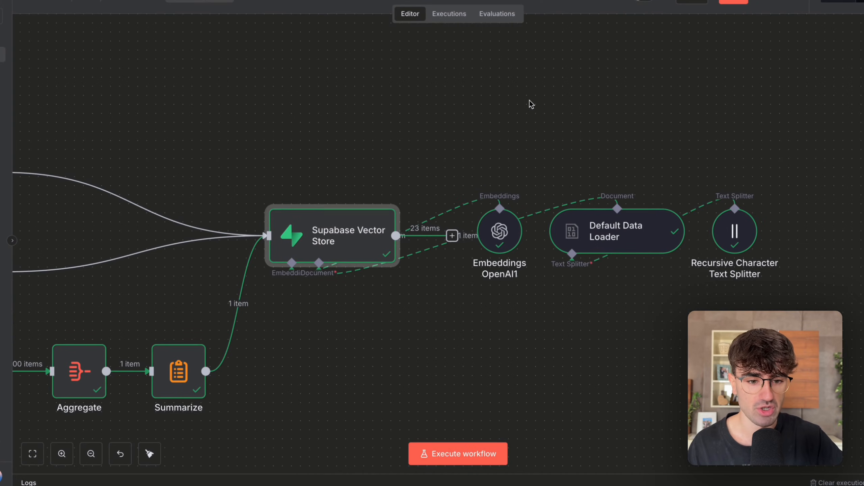
Look over the Embeddings OpenAI1, Default Data Loader and Recursive Character Text Splitter sub-nodes attached to the Supabase Vector Store.
{"action": "scroll", "coordinate": [530, 100], "scroll_direction": "right", "scroll_amount": 3}
{"action": "scroll", "coordinate": [529, 100], "scroll_direction": "down", "scroll_amount": 4}
{"action": "left_click", "coordinate": [617, 95]}
{"action": "left_click_drag", "start_coordinate": [619, 99], "coordinate": [382, 255]}
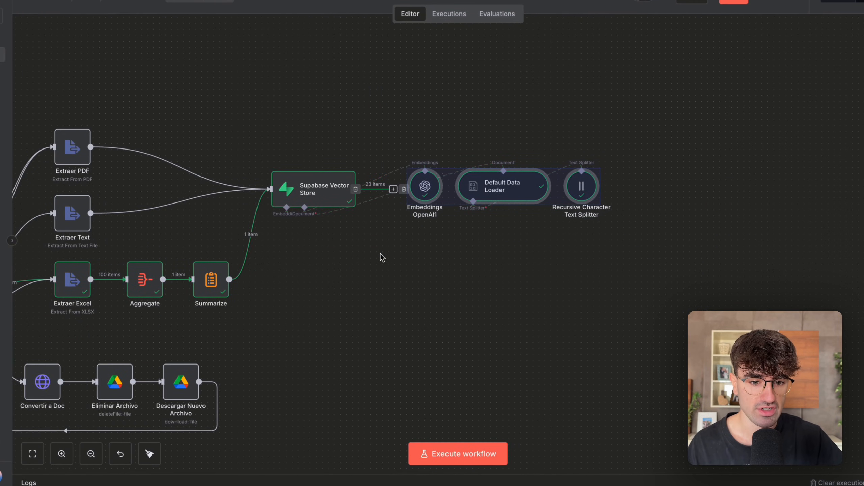
{"action": "scroll", "coordinate": [382, 256], "scroll_direction": "up", "scroll_amount": 1}
{"action": "scroll", "coordinate": [380, 253], "scroll_direction": "right", "scroll_amount": 2}
{"action": "left_click", "coordinate": [381, 254]}
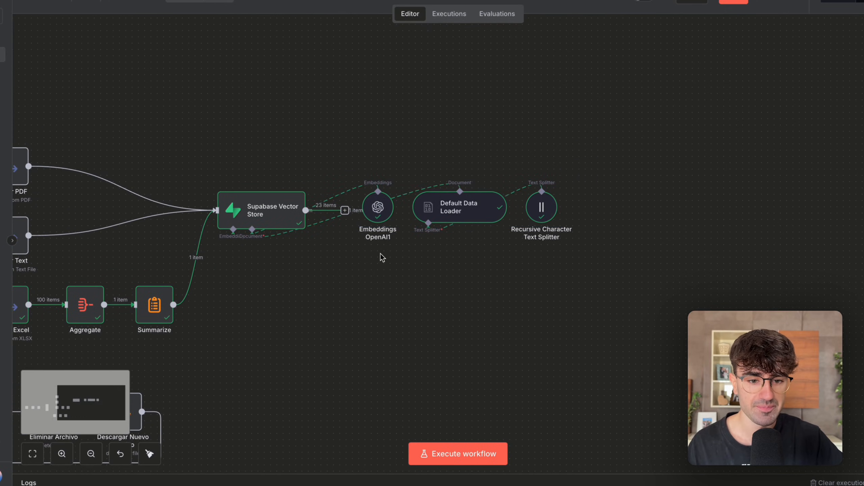
{"action": "scroll", "coordinate": [437, 274], "scroll_direction": "down", "scroll_amount": 1}
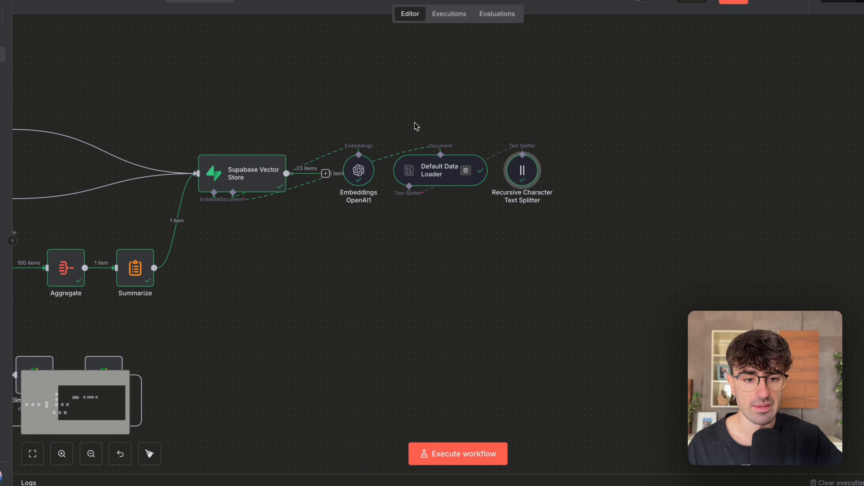
{"action": "left_click_drag", "start_coordinate": [555, 116], "coordinate": [372, 206]}
{"action": "left_click", "coordinate": [409, 245]}
{"action": "scroll", "coordinate": [400, 196], "scroll_direction": "up", "scroll_amount": 5}
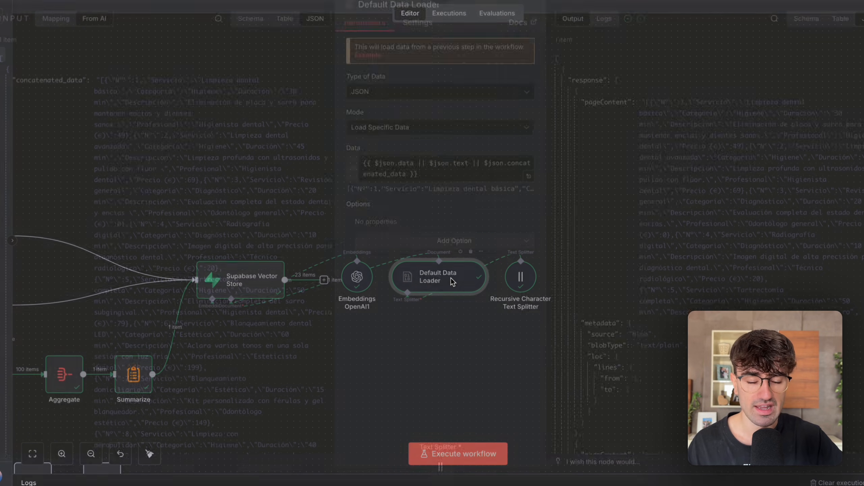
Open the Default Data Loader, check its modes, keeping Load Specific Data, and examine the Data expression before closing it.
{"action": "double_click", "coordinate": [452, 284]}
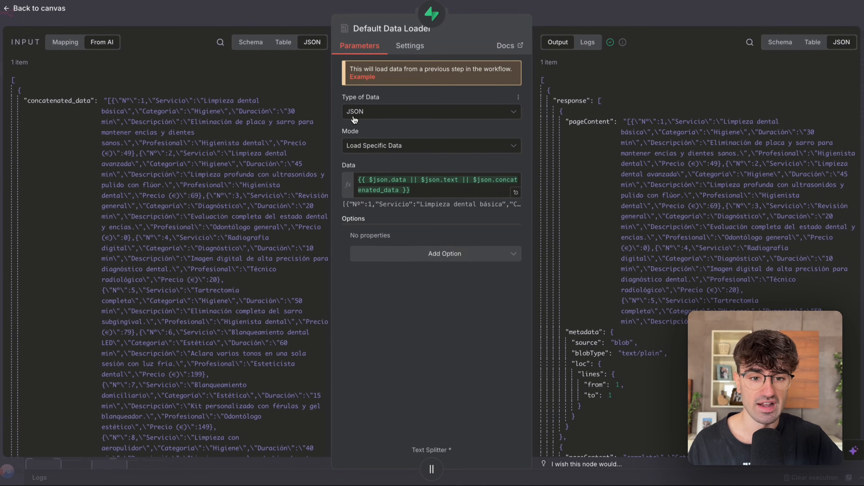
{"action": "left_click", "coordinate": [361, 145]}
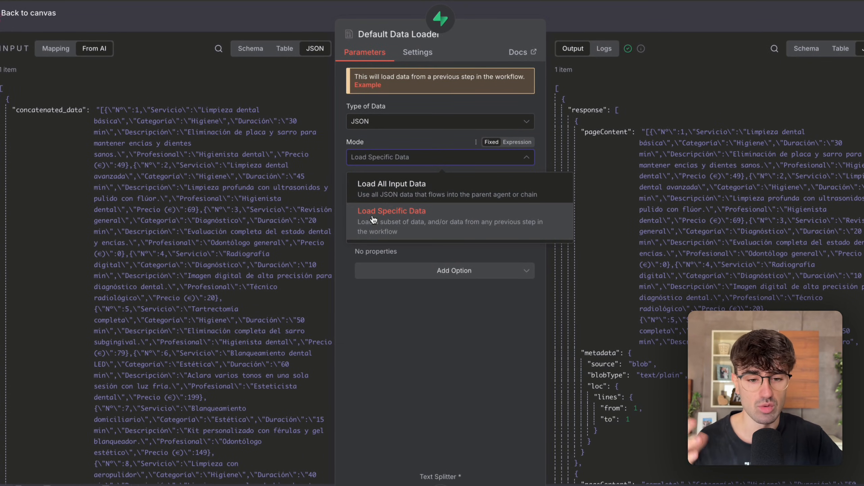
{"action": "left_click", "coordinate": [455, 234]}
{"action": "left_click", "coordinate": [445, 205]}
{"action": "left_click", "coordinate": [401, 377]}
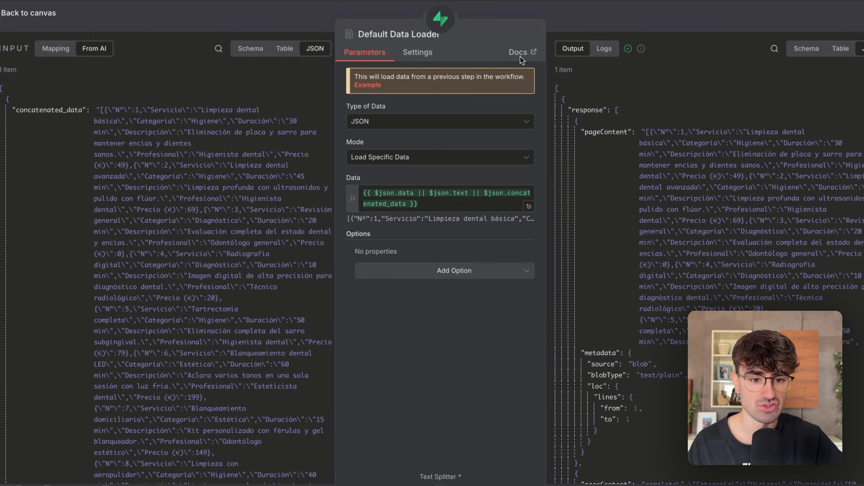
{"action": "left_click", "coordinate": [378, 193]}
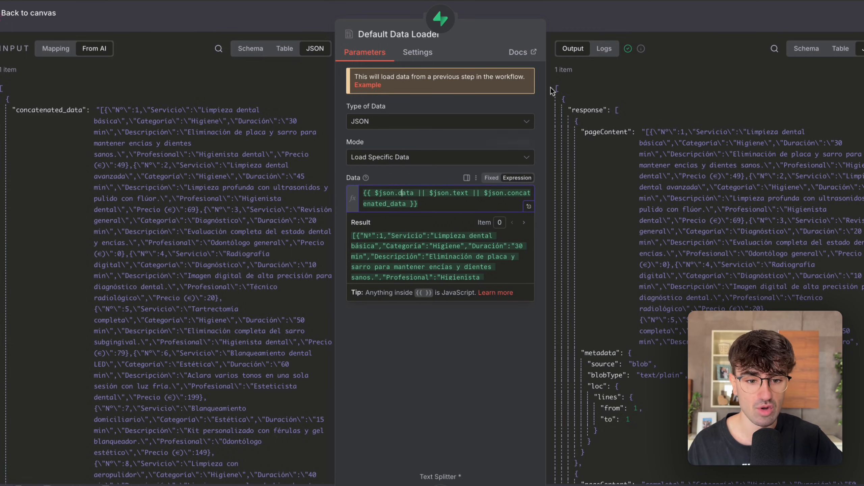
{"action": "left_click", "coordinate": [623, 23]}
Trace the PDF, Text and Excel branches on the canvas and check the output field name in the Summarize node.
{"action": "scroll", "coordinate": [473, 138], "scroll_direction": "left", "scroll_amount": 4}
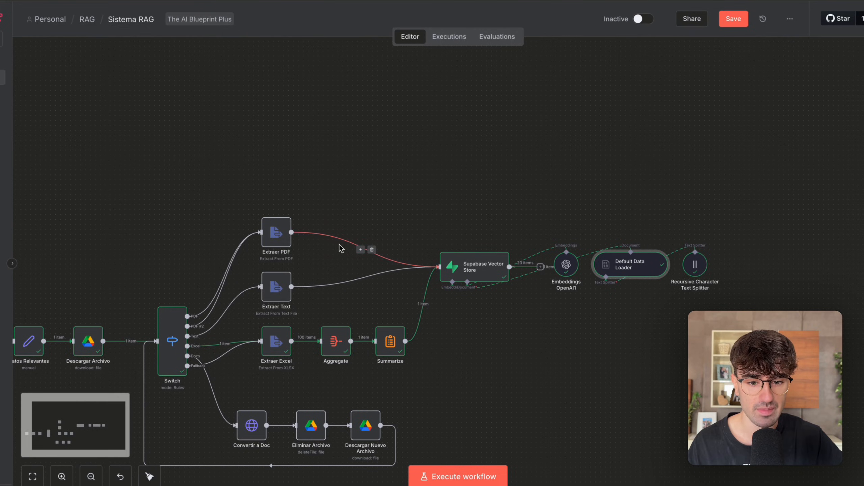
{"action": "scroll", "coordinate": [338, 246], "scroll_direction": "up", "scroll_amount": 3}
{"action": "left_click_drag", "start_coordinate": [302, 177], "coordinate": [195, 260]}
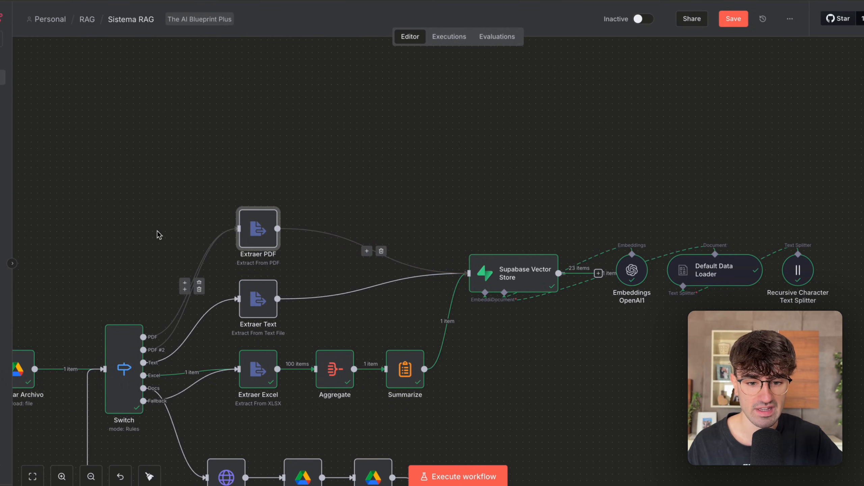
{"action": "left_click_drag", "start_coordinate": [157, 231], "coordinate": [325, 361]}
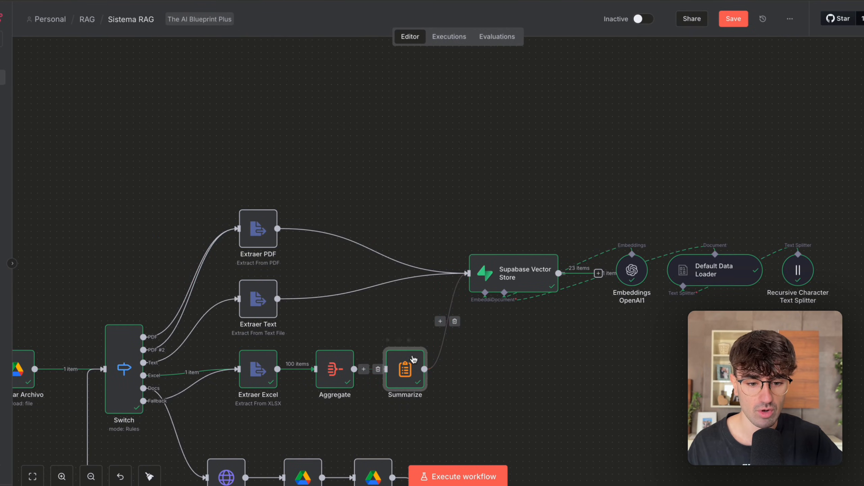
{"action": "scroll", "coordinate": [425, 371], "scroll_direction": "up", "scroll_amount": 3}
{"action": "double_click", "coordinate": [386, 364]}
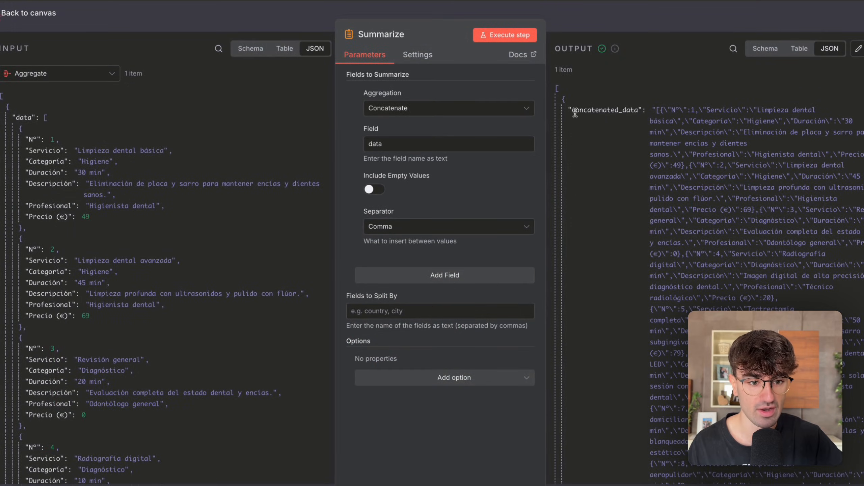
{"action": "left_click", "coordinate": [653, 18]}
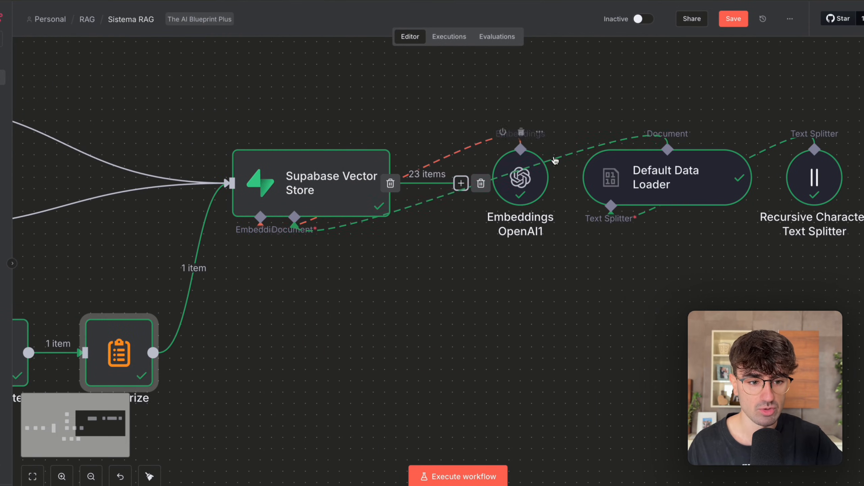
Open the Recursive Character Text Splitter, compare its JSON input with the split output, and close it.
{"action": "scroll", "coordinate": [553, 317], "scroll_direction": "right", "scroll_amount": 5}
{"action": "left_click_drag", "start_coordinate": [577, 296], "coordinate": [447, 143]}
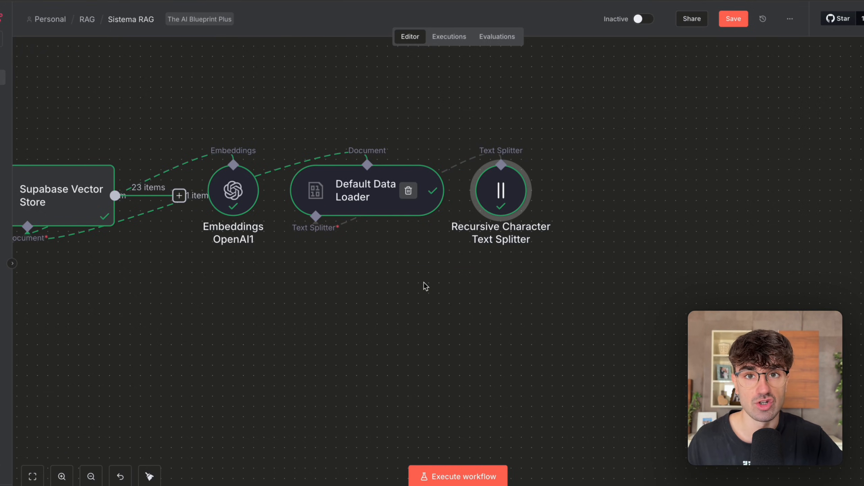
{"action": "double_click", "coordinate": [520, 181]}
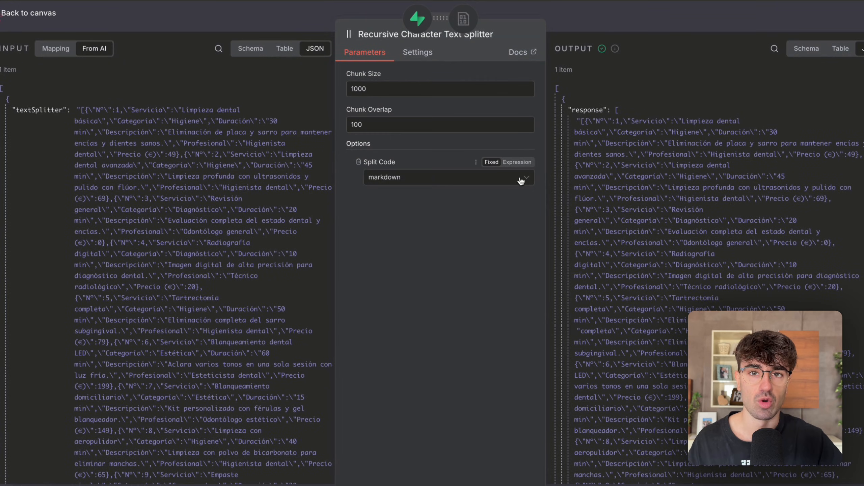
{"action": "scroll", "coordinate": [142, 254], "scroll_direction": "down", "scroll_amount": 20}
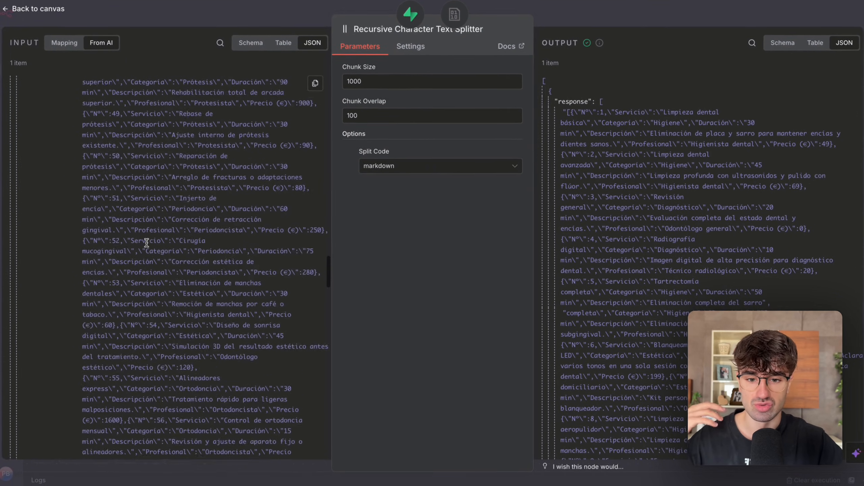
{"action": "scroll", "coordinate": [147, 243], "scroll_direction": "up", "scroll_amount": 20}
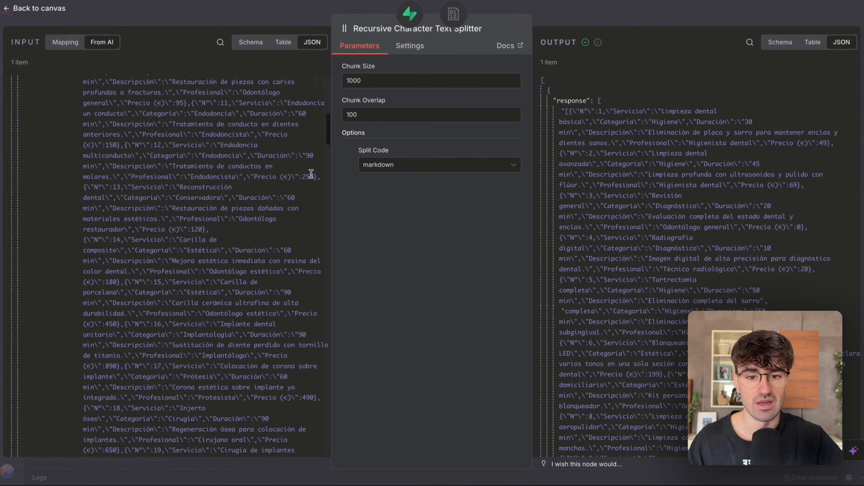
{"action": "scroll", "coordinate": [228, 188], "scroll_direction": "up", "scroll_amount": 6}
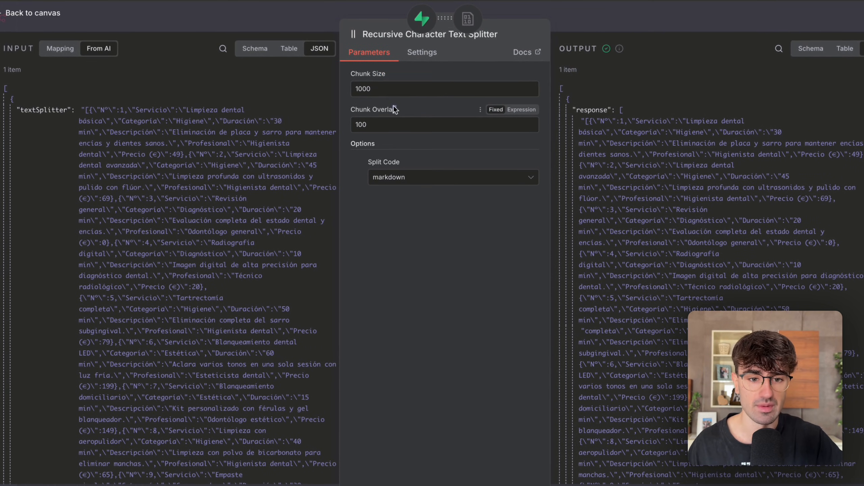
{"action": "left_click", "coordinate": [606, 21]}
Switch to the rag table in Supabase and examine the full content cells of rows 119 and 120.
{"action": "scroll", "coordinate": [516, 159], "scroll_direction": "down", "scroll_amount": 5}
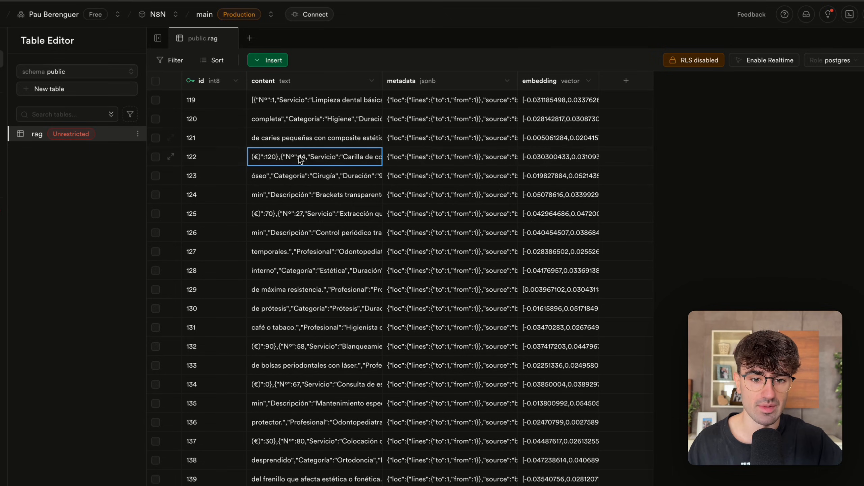
{"action": "double_click", "coordinate": [316, 100]}
{"action": "scroll", "coordinate": [301, 160], "scroll_direction": "down", "scroll_amount": 3}
{"action": "scroll", "coordinate": [301, 159], "scroll_direction": "up", "scroll_amount": 5}
{"action": "scroll", "coordinate": [301, 159], "scroll_direction": "down", "scroll_amount": 5}
{"action": "scroll", "coordinate": [300, 159], "scroll_direction": "up", "scroll_amount": 5}
{"action": "left_click", "coordinate": [308, 347]}
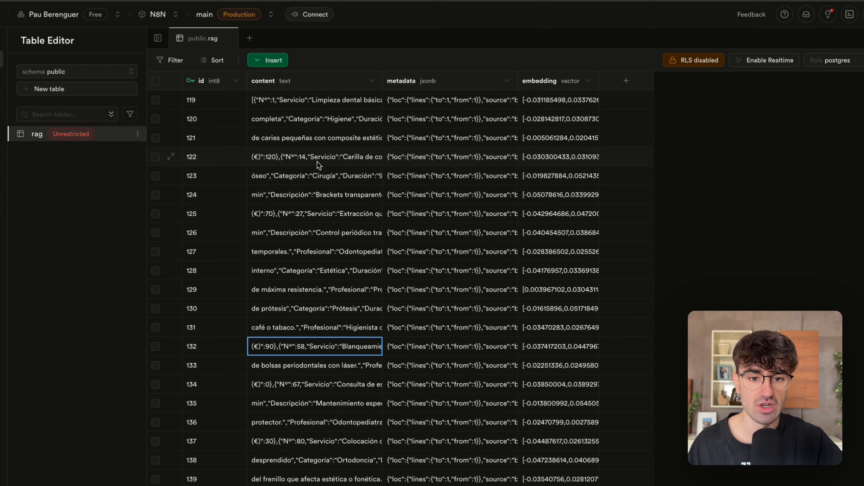
{"action": "double_click", "coordinate": [321, 123]}
{"action": "scroll", "coordinate": [319, 163], "scroll_direction": "down", "scroll_amount": 3}
{"action": "scroll", "coordinate": [319, 163], "scroll_direction": "up", "scroll_amount": 5}
{"action": "scroll", "coordinate": [318, 162], "scroll_direction": "down", "scroll_amount": 3}
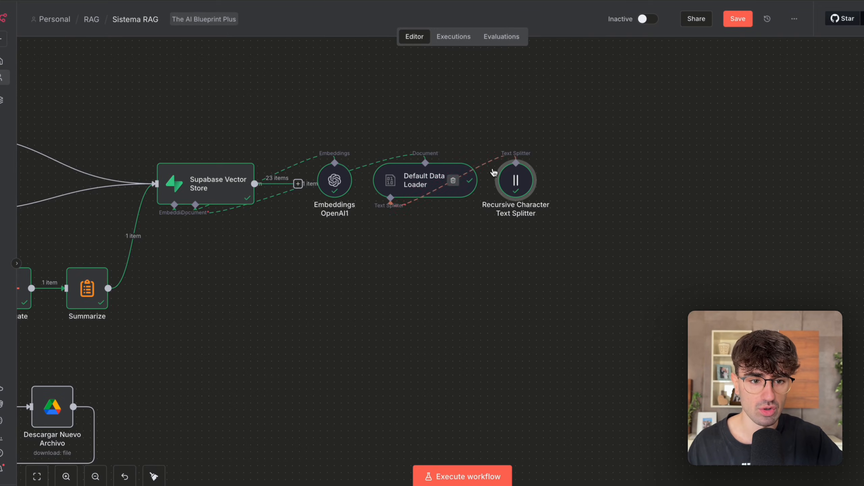
Return to n8n and review the text splitter's Chunk Size, Chunk Overlap and Split Code choices, keeping markdown, before closing it.
{"action": "double_click", "coordinate": [517, 179]}
{"action": "left_click_drag", "start_coordinate": [356, 90], "coordinate": [382, 91]}
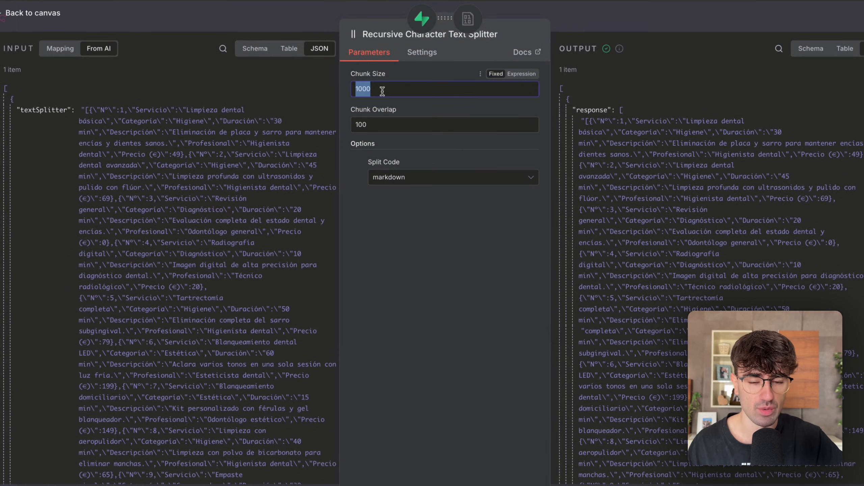
{"action": "double_click", "coordinate": [373, 123]}
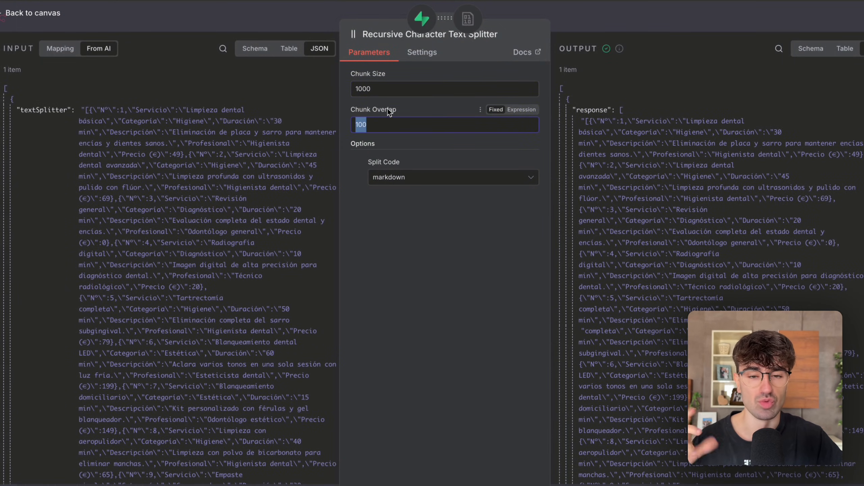
{"action": "left_click", "coordinate": [365, 87]}
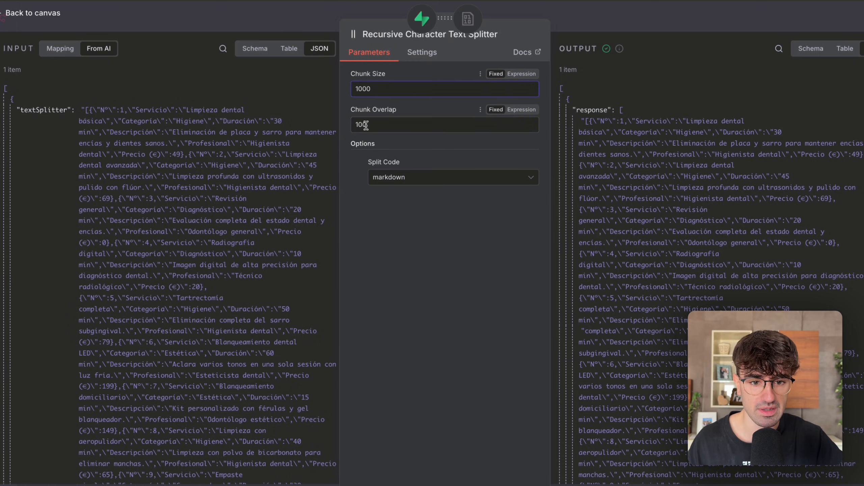
{"action": "left_click", "coordinate": [405, 179]}
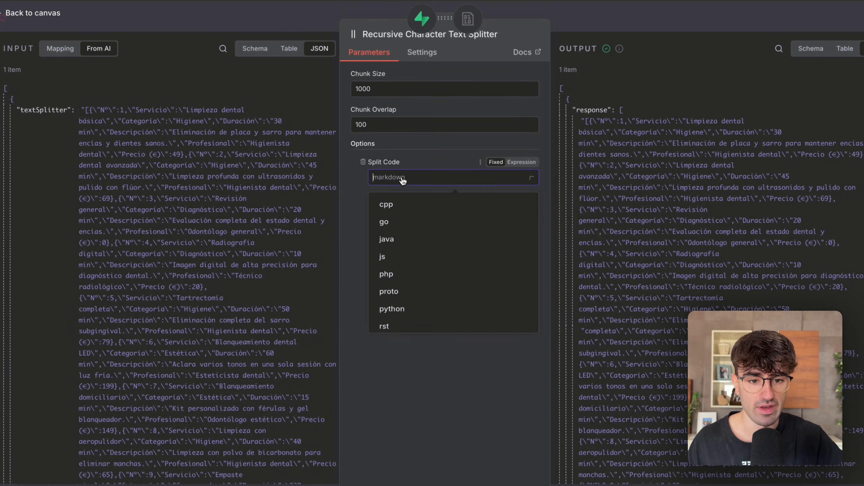
{"action": "left_click", "coordinate": [613, 28]}
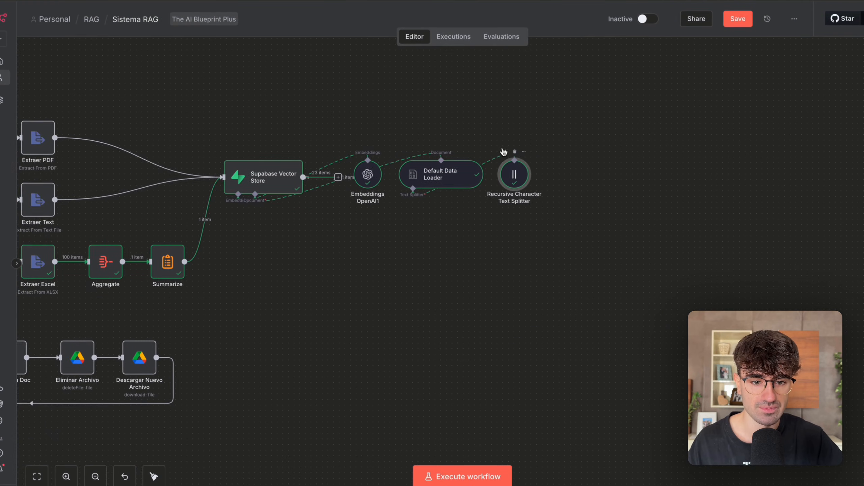
Open the Embeddings OpenAI1 node, examine its documents input and vector output, and compare them with the embedding column in Supabase.
{"action": "scroll", "coordinate": [504, 152], "scroll_direction": "down", "scroll_amount": 3}
{"action": "scroll", "coordinate": [442, 191], "scroll_direction": "up", "scroll_amount": 5}
{"action": "left_click_drag", "start_coordinate": [437, 177], "coordinate": [436, 180]}
{"action": "double_click", "coordinate": [438, 184]}
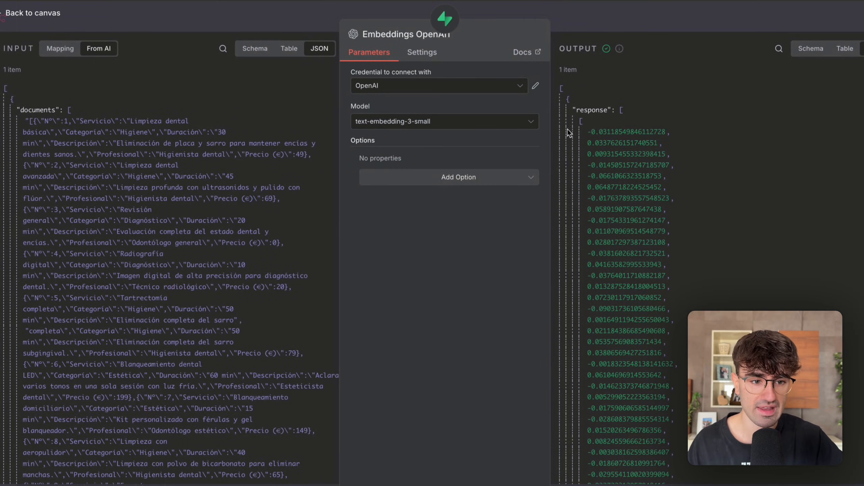
{"action": "scroll", "coordinate": [600, 208], "scroll_direction": "down", "scroll_amount": 1}
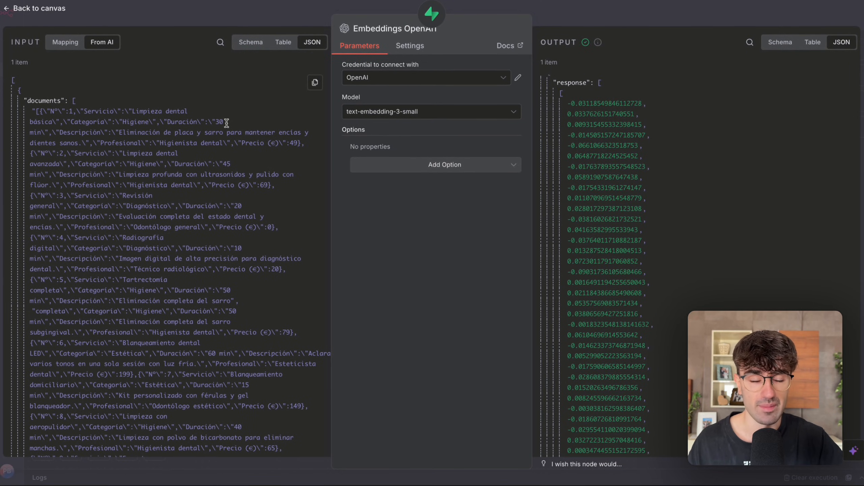
{"action": "scroll", "coordinate": [597, 150], "scroll_direction": "down", "scroll_amount": 10}
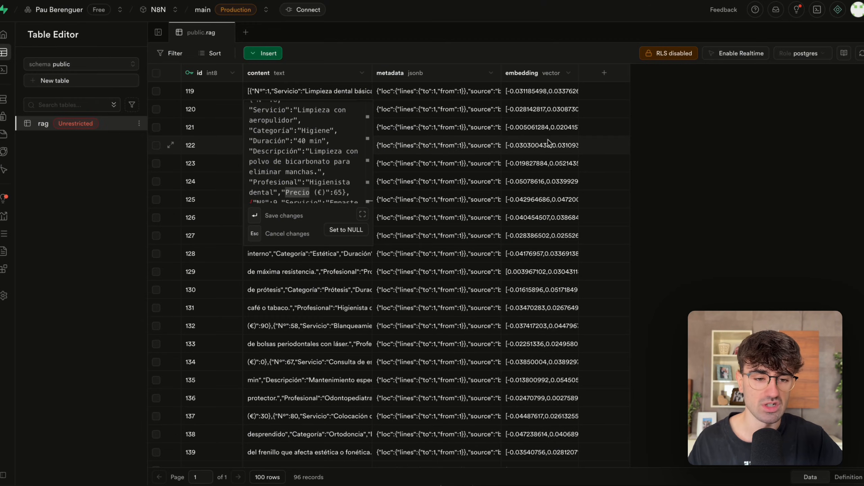
{"action": "double_click", "coordinate": [545, 108]}
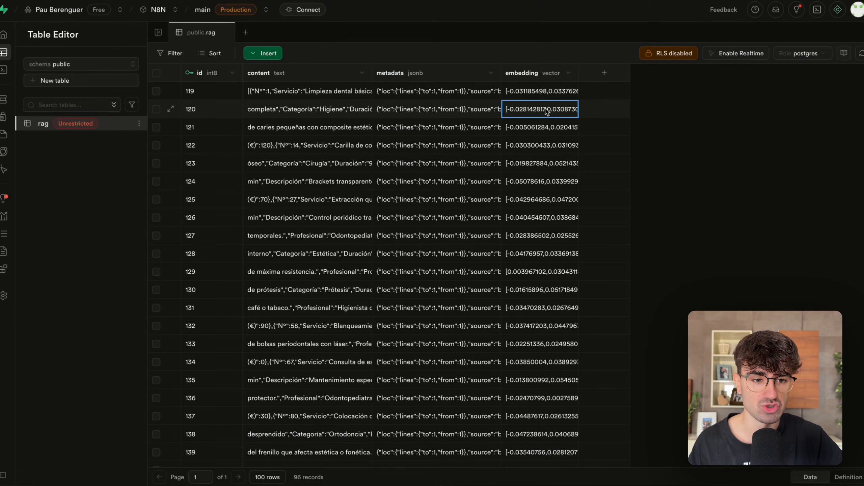
{"action": "left_click", "coordinate": [534, 85]}
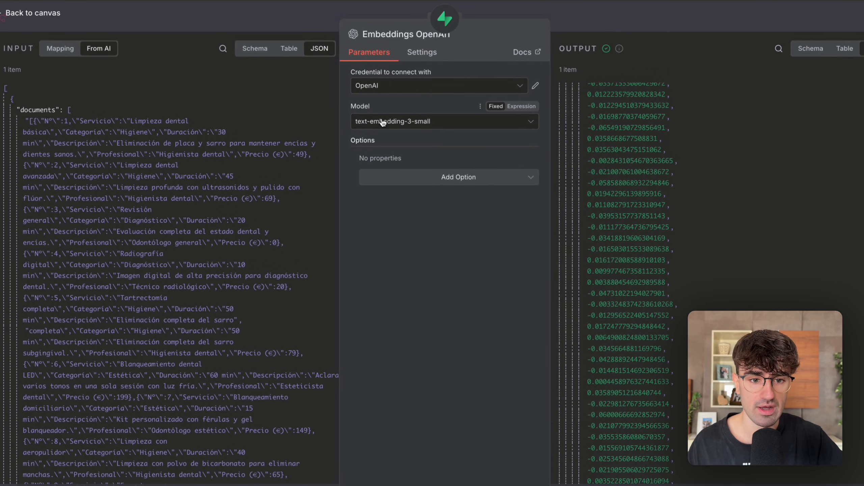
Back in n8n, check the available embedding models, keeping text-embedding-3-small, and close the Embeddings OpenAI1 node.
{"action": "left_click", "coordinate": [394, 114]}
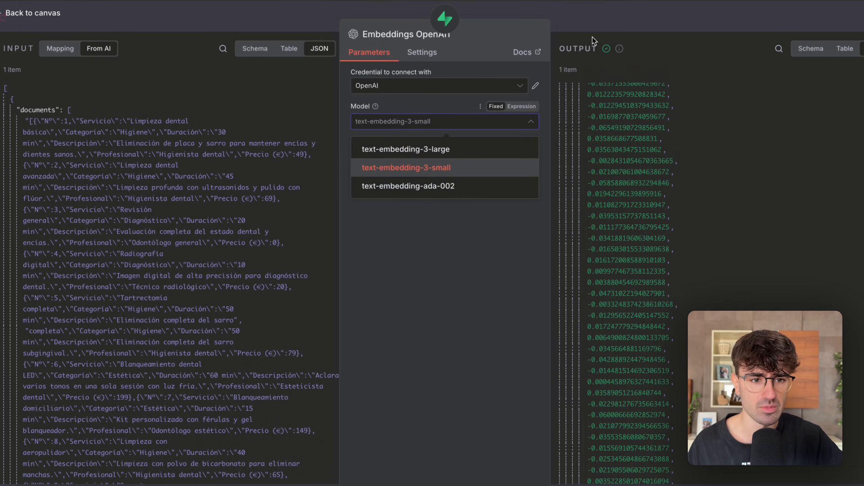
{"action": "left_click", "coordinate": [605, 19]}
{"action": "scroll", "coordinate": [564, 70], "scroll_direction": "down", "scroll_amount": 5}
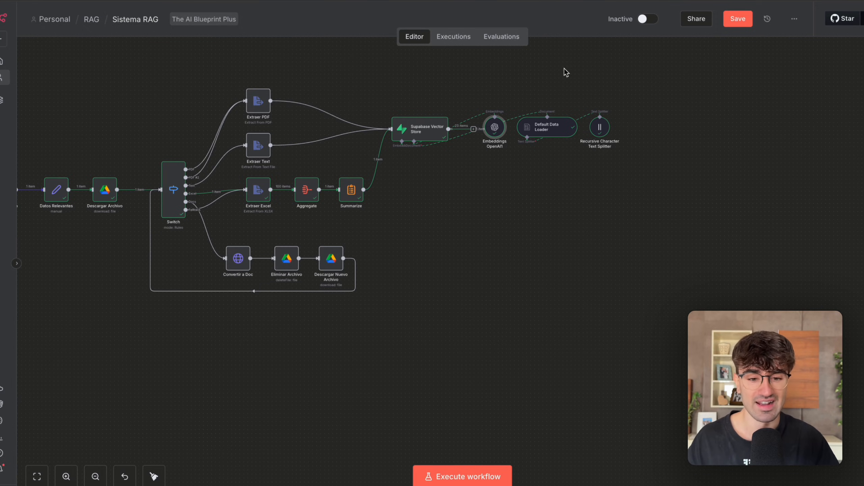
Review the entire Sistema RAG workflow, from the Vigilar Archivo trigger through to the Recursive Character Text Splitter.
{"action": "scroll", "coordinate": [628, 138], "scroll_direction": "down", "scroll_amount": 5}
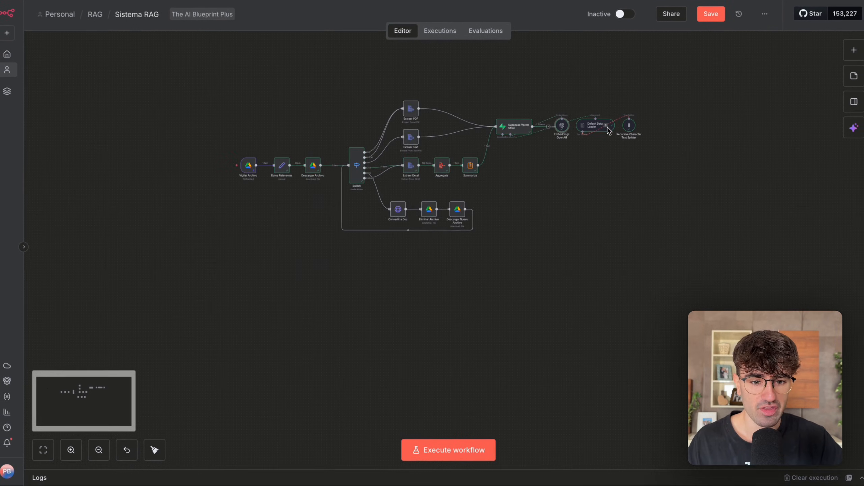
{"action": "left_click_drag", "start_coordinate": [660, 79], "coordinate": [227, 278]}
{"action": "left_click", "coordinate": [263, 273]}
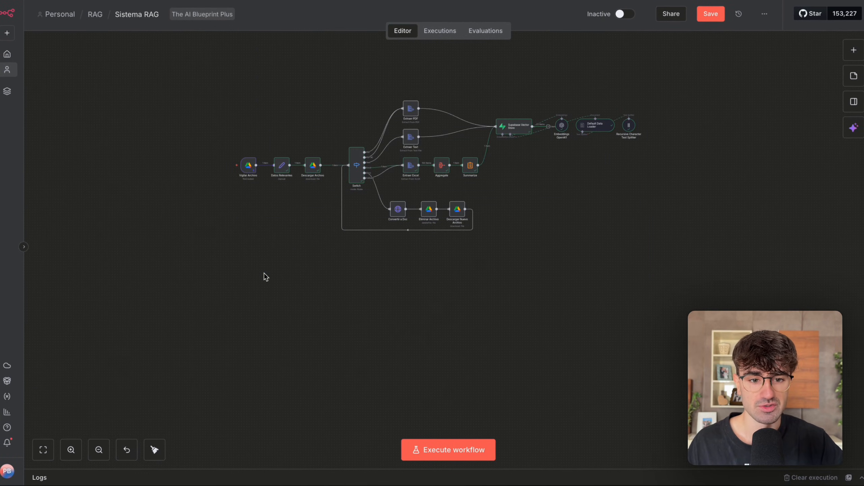
{"action": "scroll", "coordinate": [264, 273], "scroll_direction": "right", "scroll_amount": 2}
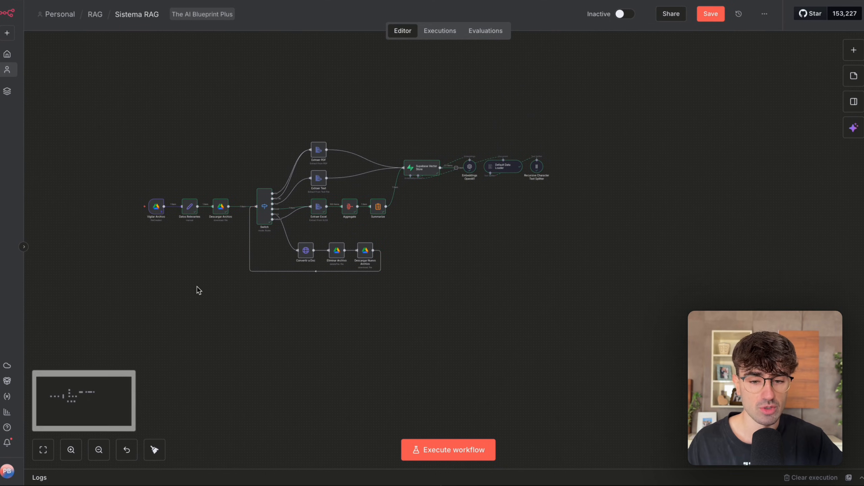
{"action": "scroll", "coordinate": [197, 287], "scroll_direction": "up", "scroll_amount": 2}
{"action": "scroll", "coordinate": [197, 286], "scroll_direction": "up", "scroll_amount": 2}
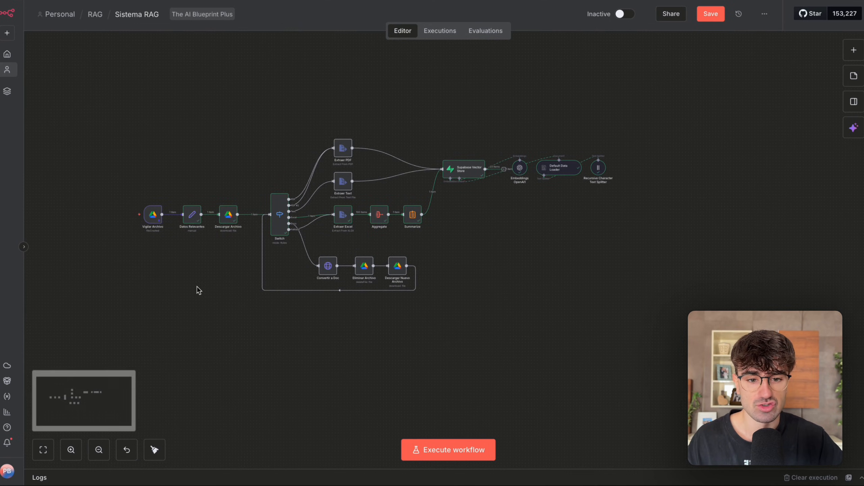
{"action": "scroll", "coordinate": [243, 231], "scroll_direction": "up", "scroll_amount": 2}
Examine the Switch's extraction and conversion branches and how their data reaches the Supabase Vector Store and its attached nodes.
{"action": "left_click_drag", "start_coordinate": [297, 140], "coordinate": [415, 193]}
{"action": "left_click_drag", "start_coordinate": [414, 241], "coordinate": [354, 206]}
{"action": "left_click_drag", "start_coordinate": [299, 397], "coordinate": [397, 290]}
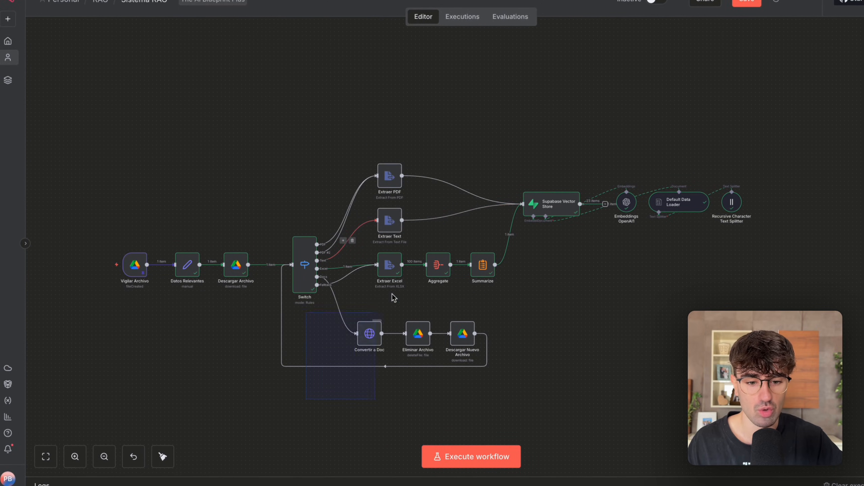
{"action": "left_click_drag", "start_coordinate": [428, 236], "coordinate": [312, 311]}
{"action": "scroll", "coordinate": [312, 311], "scroll_direction": "down", "scroll_amount": 3}
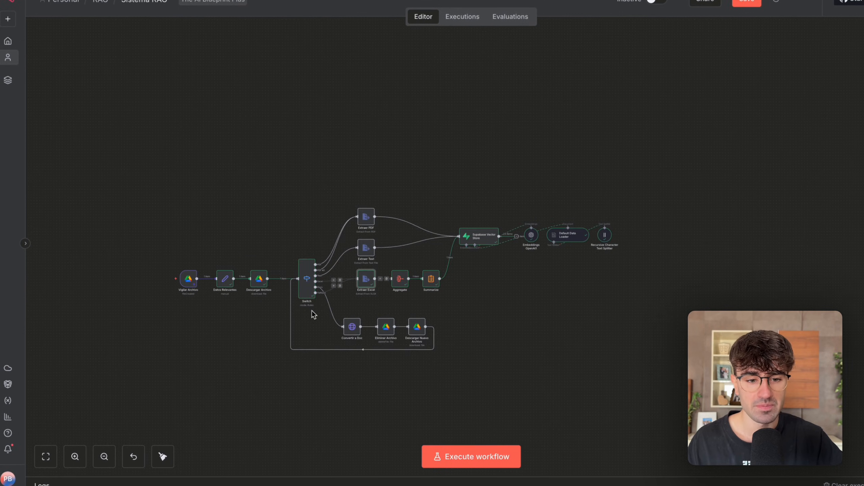
{"action": "scroll", "coordinate": [313, 311], "scroll_direction": "right", "scroll_amount": 2}
{"action": "mouse_move", "coordinate": [359, 179]}
{"action": "left_mouse_down"}
{"action": "mouse_move", "coordinate": [413, 213]}
{"action": "mouse_move", "coordinate": [521, 308]}
{"action": "left_mouse_up"}
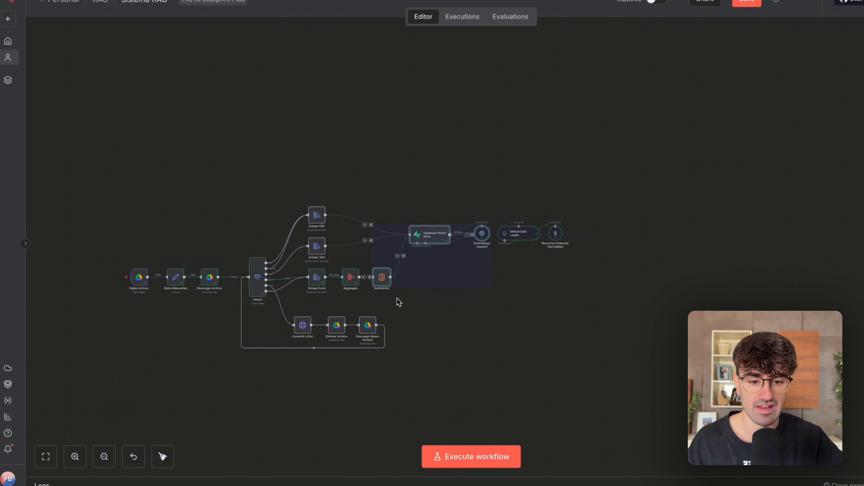
{"action": "scroll", "coordinate": [394, 294], "scroll_direction": "up", "scroll_amount": 3}
{"action": "left_click", "coordinate": [406, 302]}
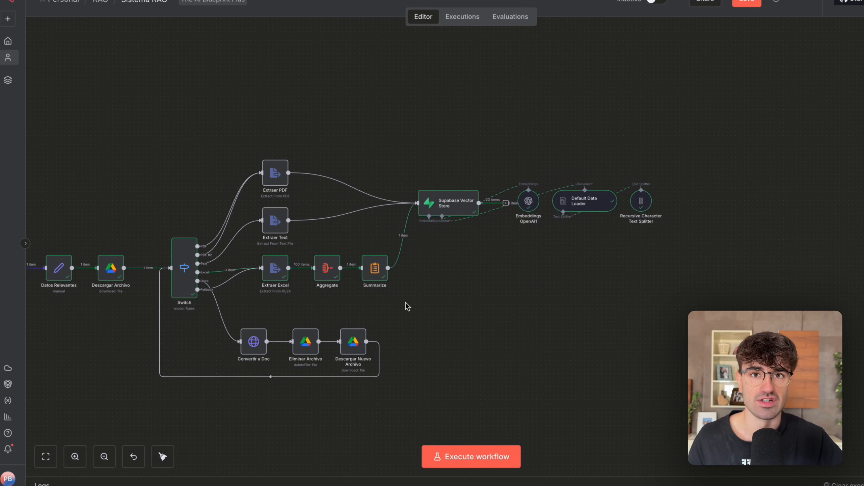
{"action": "scroll", "coordinate": [439, 310], "scroll_direction": "left", "scroll_amount": 5}
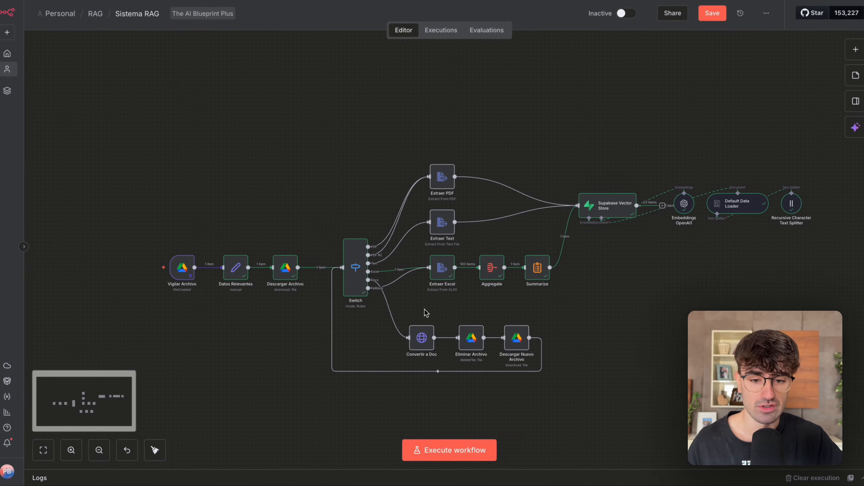
{"action": "scroll", "coordinate": [424, 310], "scroll_direction": "right", "scroll_amount": 3}
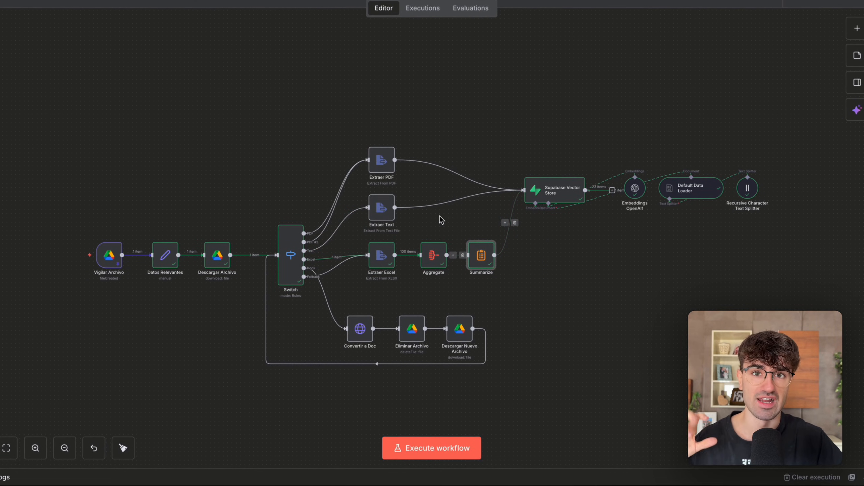
{"action": "scroll", "coordinate": [440, 216], "scroll_direction": "right", "scroll_amount": 5}
{"action": "scroll", "coordinate": [440, 216], "scroll_direction": "down", "scroll_amount": 3}
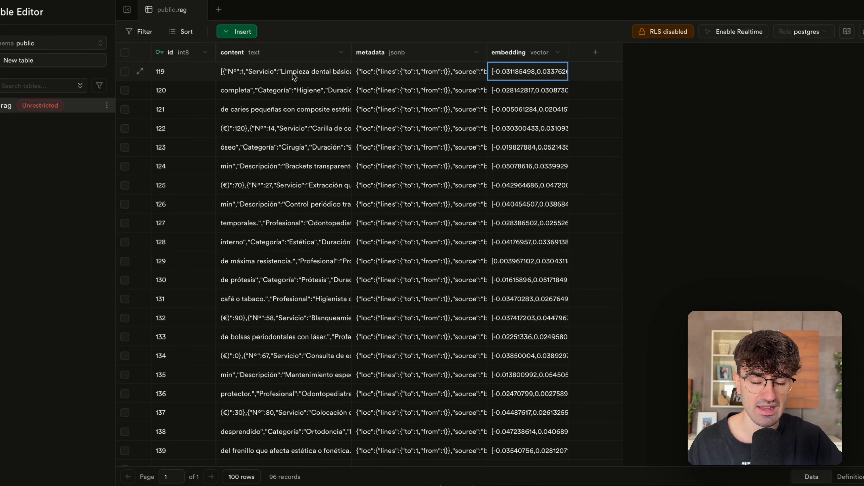
Switch to the rag table in Supabase, read row 119's full content cell, and browse the rows further down.
{"action": "double_click", "coordinate": [291, 73]}
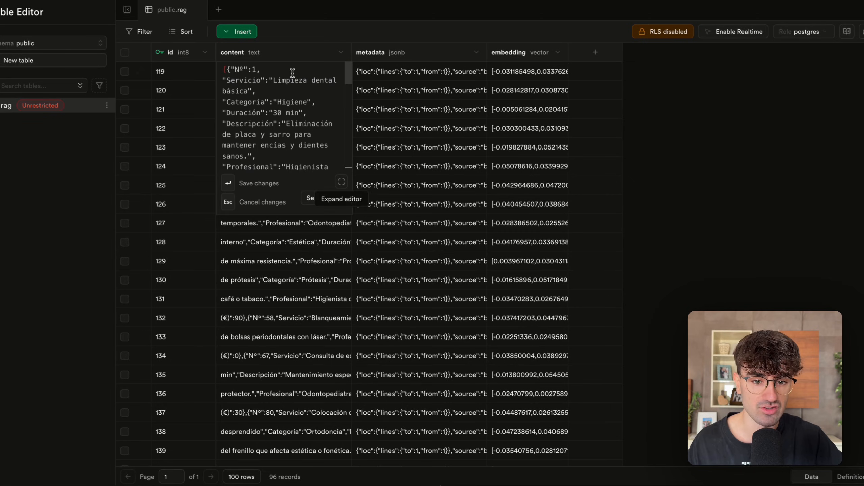
{"action": "scroll", "coordinate": [268, 125], "scroll_direction": "down", "scroll_amount": 5}
{"action": "scroll", "coordinate": [268, 125], "scroll_direction": "down", "scroll_amount": 3}
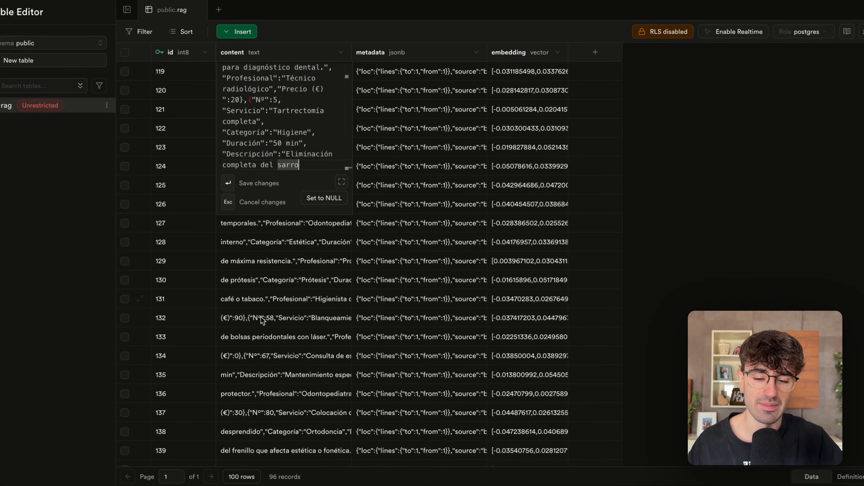
{"action": "left_click", "coordinate": [262, 325]}
{"action": "scroll", "coordinate": [262, 326], "scroll_direction": "down", "scroll_amount": 15}
{"action": "scroll", "coordinate": [262, 324], "scroll_direction": "up", "scroll_amount": 1}
{"action": "scroll", "coordinate": [262, 323], "scroll_direction": "up", "scroll_amount": 10}
{"action": "scroll", "coordinate": [266, 199], "scroll_direction": "down", "scroll_amount": 3}
Examine the full content cells of rows 162 and 159, closing each without changes.
{"action": "double_click", "coordinate": [270, 259]}
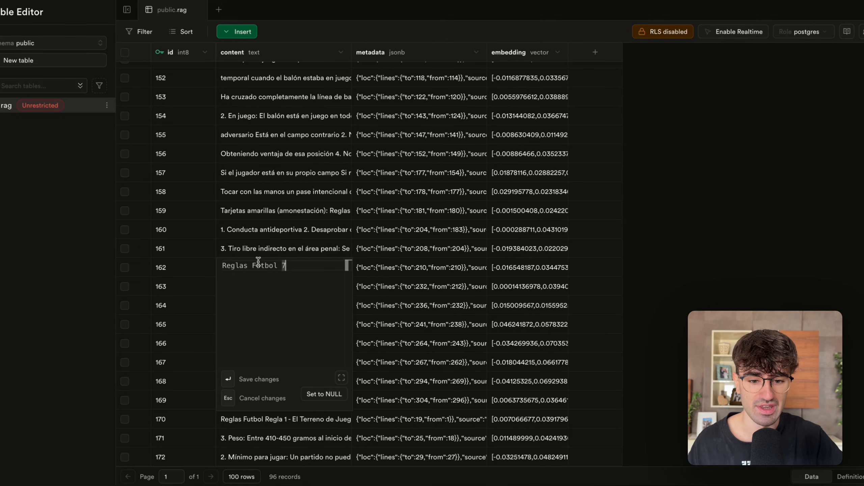
{"action": "left_click_drag", "start_coordinate": [231, 266], "coordinate": [319, 270]}
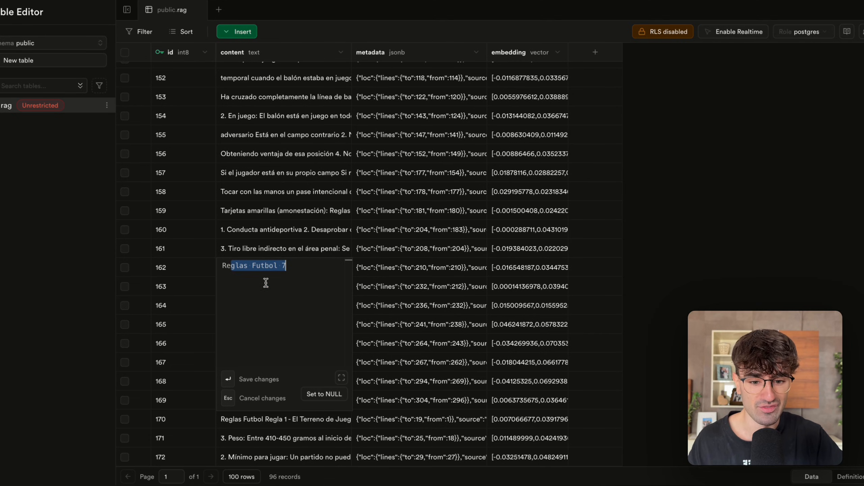
{"action": "key", "text": "Escape"}
{"action": "double_click", "coordinate": [315, 202]}
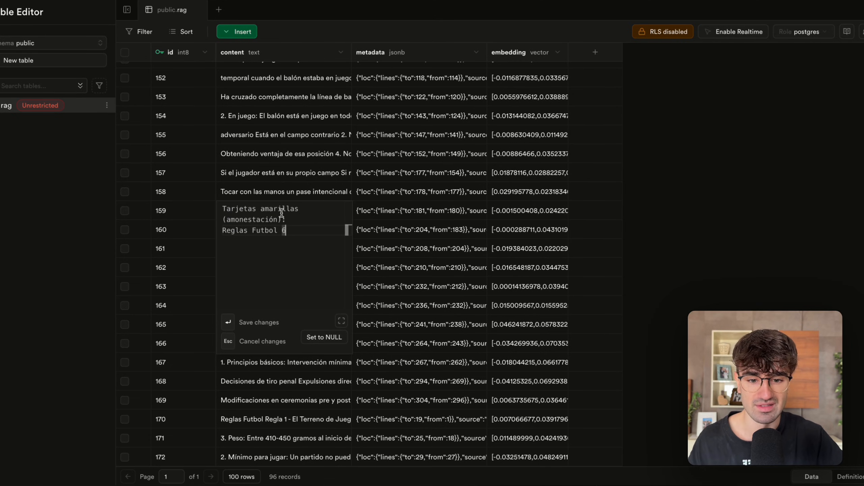
{"action": "key", "text": "Escape"}
Inspect the chunk text stored in the content cells of rows 156, 154 and 158, leaving them unedited.
{"action": "double_click", "coordinate": [266, 151]}
{"action": "key", "text": "ctrl+a"}
{"action": "key", "text": "Escape"}
{"action": "double_click", "coordinate": [267, 116]}
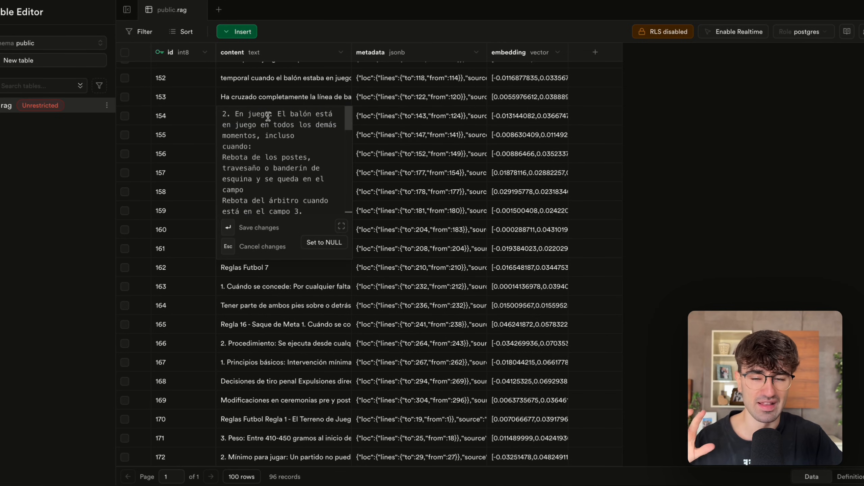
{"action": "left_click", "coordinate": [272, 278]}
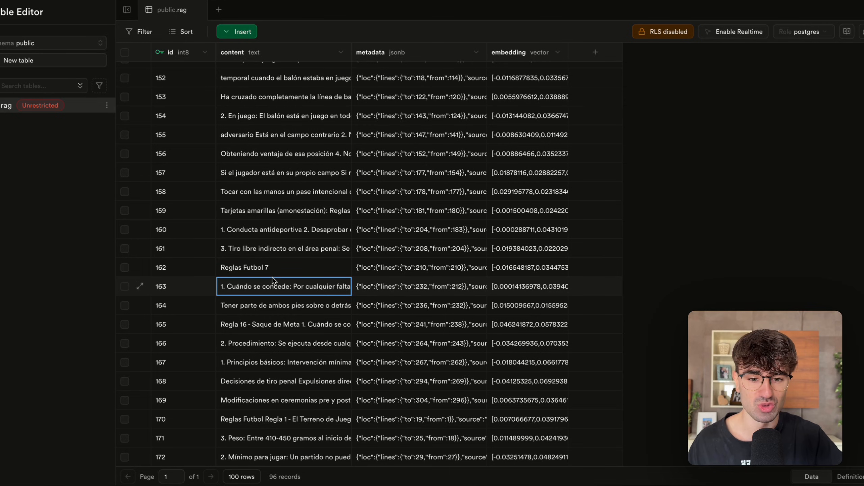
{"action": "double_click", "coordinate": [269, 191]}
{"action": "left_click_drag", "start_coordinate": [287, 233], "coordinate": [204, 150]}
{"action": "key", "text": "Escape"}
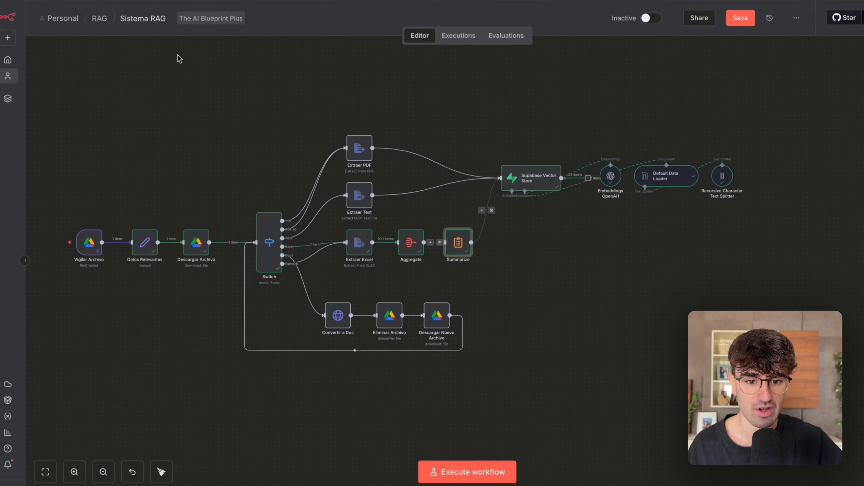
Return to the Sistema RAG workflow in n8n and review its file intake nodes, extraction branches and complete flow.
{"action": "scroll", "coordinate": [296, 198], "scroll_direction": "left", "scroll_amount": 3}
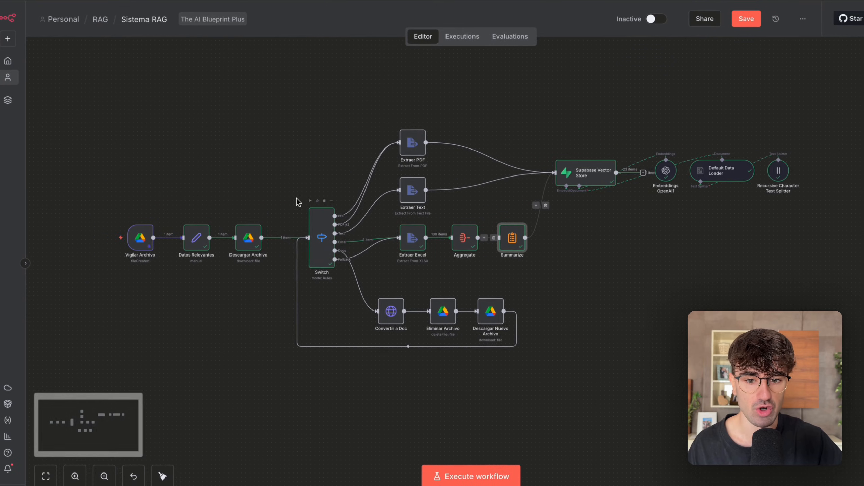
{"action": "left_click_drag", "start_coordinate": [128, 184], "coordinate": [359, 319]}
{"action": "scroll", "coordinate": [360, 320], "scroll_direction": "right", "scroll_amount": 3}
{"action": "scroll", "coordinate": [360, 322], "scroll_direction": "down", "scroll_amount": 2}
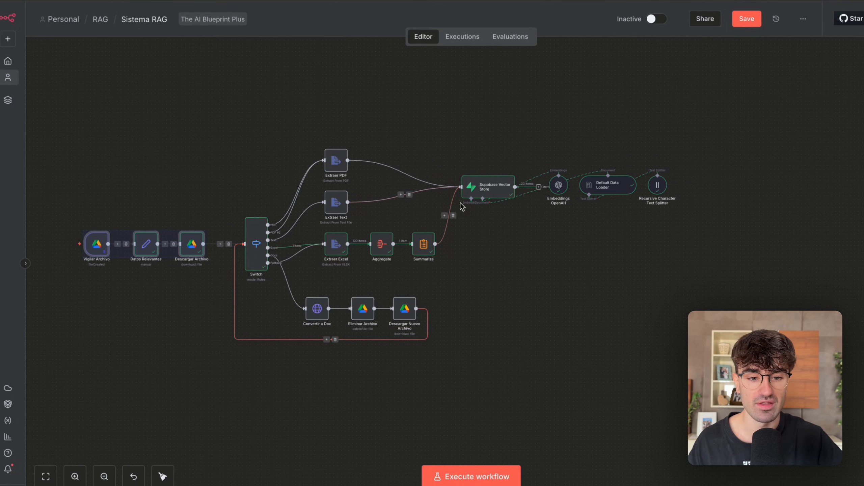
{"action": "left_click_drag", "start_coordinate": [483, 258], "coordinate": [315, 162]}
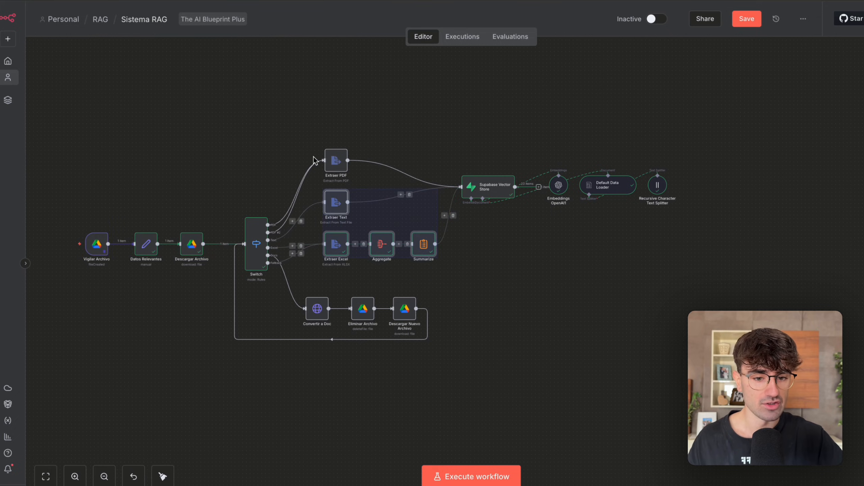
{"action": "scroll", "coordinate": [361, 173], "scroll_direction": "down", "scroll_amount": 1}
{"action": "left_click", "coordinate": [193, 122]}
{"action": "left_click_drag", "start_coordinate": [121, 113], "coordinate": [609, 353]}
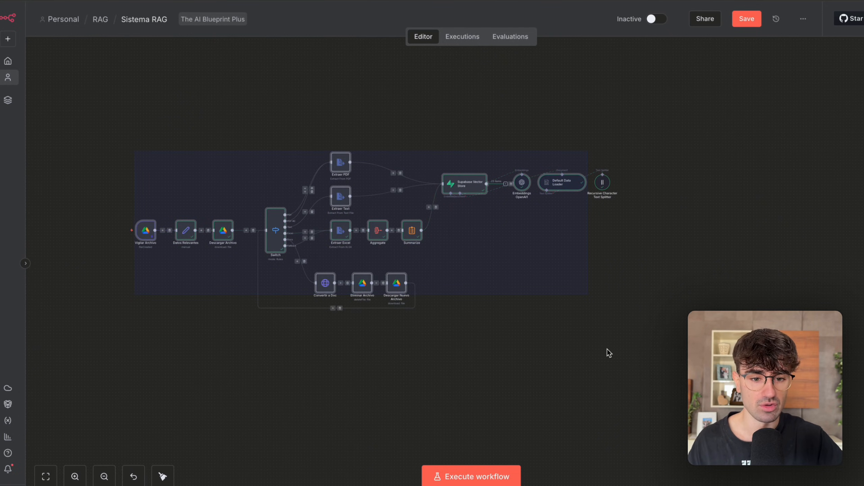
{"action": "scroll", "coordinate": [468, 348], "scroll_direction": "up", "scroll_amount": 3}
{"action": "scroll", "coordinate": [469, 349], "scroll_direction": "down", "scroll_amount": 3}
{"action": "scroll", "coordinate": [469, 349], "scroll_direction": "up", "scroll_amount": 1}
{"action": "left_click", "coordinate": [486, 378]}
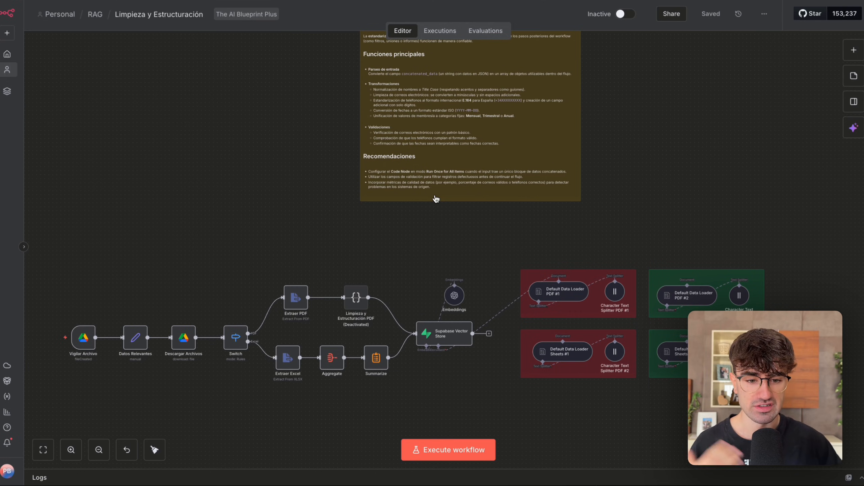
Switch to the Limpieza y Estructuración workflow and review its layout from the file trigger to the data loader groups.
{"action": "scroll", "coordinate": [373, 201], "scroll_direction": "down", "scroll_amount": 3}
{"action": "left_click_drag", "start_coordinate": [126, 196], "coordinate": [403, 372]}
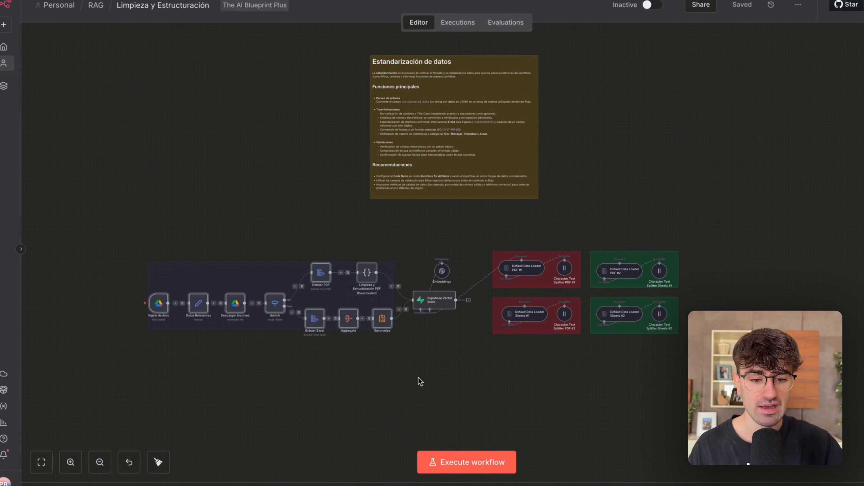
{"action": "scroll", "coordinate": [421, 381], "scroll_direction": "up", "scroll_amount": 3}
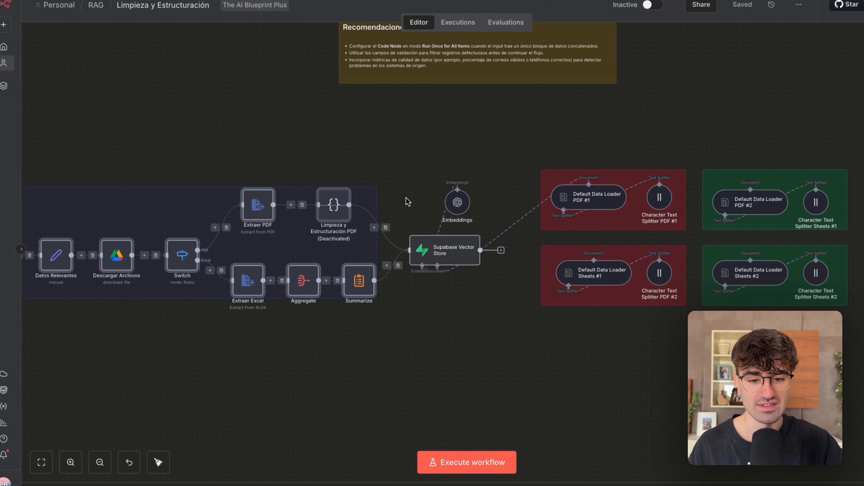
{"action": "left_click", "coordinate": [404, 208]}
{"action": "scroll", "coordinate": [414, 174], "scroll_direction": "down", "scroll_amount": 3}
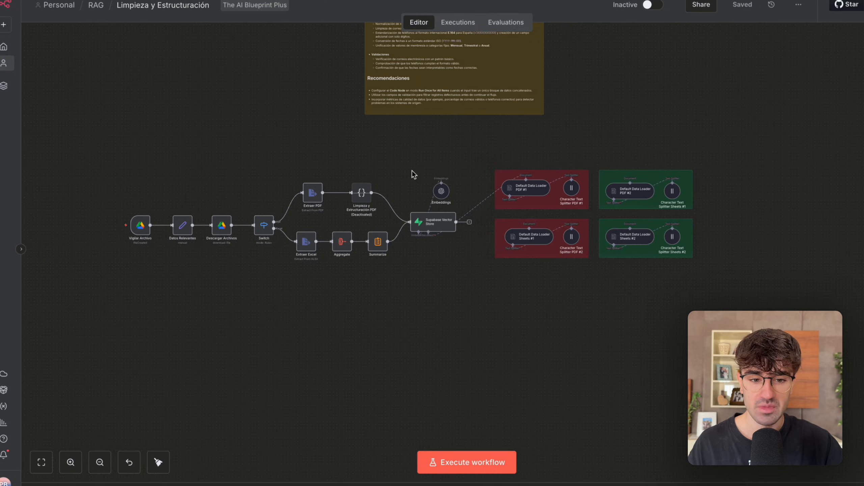
{"action": "scroll", "coordinate": [412, 172], "scroll_direction": "up", "scroll_amount": 1}
{"action": "scroll", "coordinate": [158, 220], "scroll_direction": "up", "scroll_amount": 2}
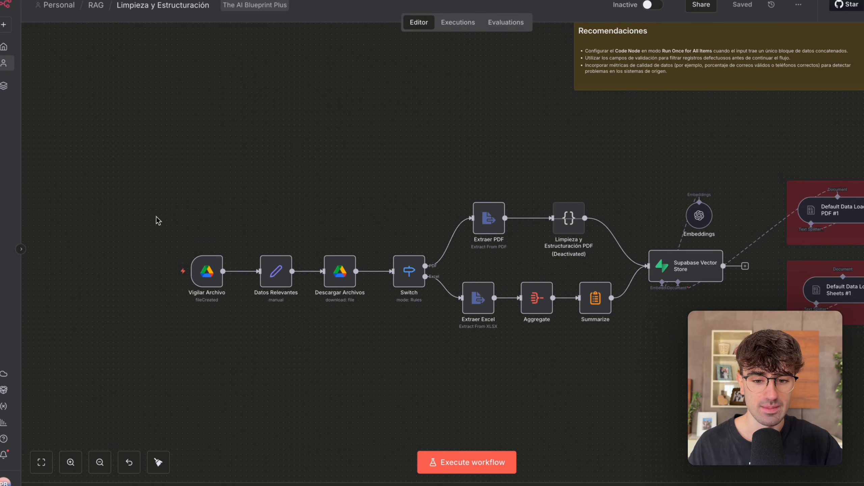
Examine the trigger node, check the RAG folder in Google Drive, and return to review the Switch's PDF and Excel branches.
{"action": "left_click_drag", "start_coordinate": [156, 218], "coordinate": [237, 329]}
{"action": "scroll", "coordinate": [237, 329], "scroll_direction": "right", "scroll_amount": 5}
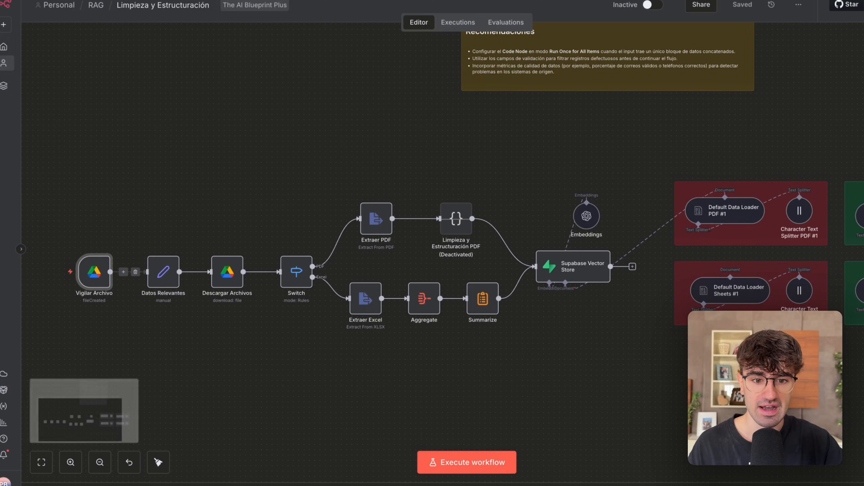
{"action": "scroll", "coordinate": [191, 106], "scroll_direction": "down", "scroll_amount": 2}
{"action": "scroll", "coordinate": [261, 265], "scroll_direction": "up", "scroll_amount": 3}
{"action": "scroll", "coordinate": [261, 266], "scroll_direction": "up", "scroll_amount": 2}
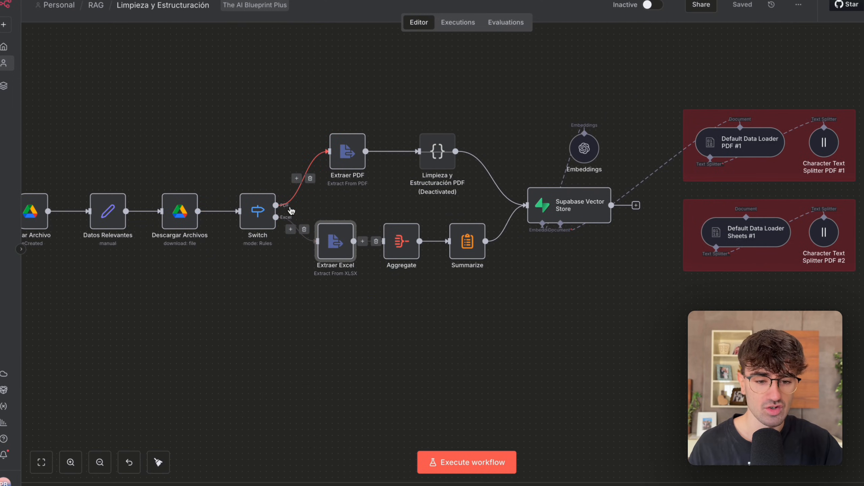
Examine the deactivated PDF cleaning node and compare the red and green groups of data loaders and text splitters.
{"action": "scroll", "coordinate": [341, 301], "scroll_direction": "right", "scroll_amount": 5}
{"action": "scroll", "coordinate": [439, 288], "scroll_direction": "down", "scroll_amount": 4}
{"action": "scroll", "coordinate": [439, 288], "scroll_direction": "right", "scroll_amount": 1}
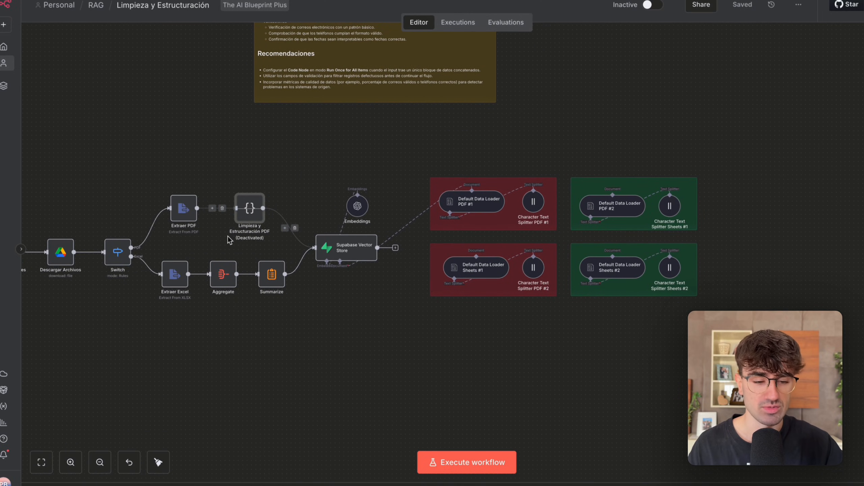
{"action": "left_click_drag", "start_coordinate": [396, 133], "coordinate": [592, 283]}
{"action": "left_click", "coordinate": [583, 334]}
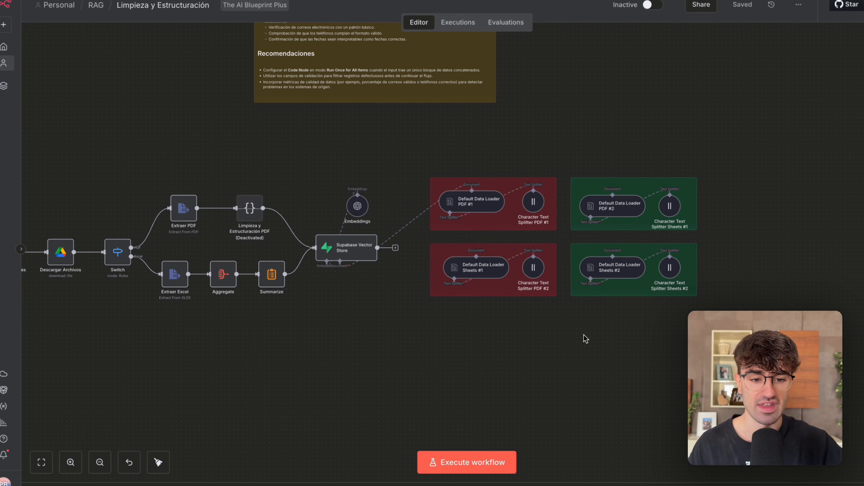
{"action": "scroll", "coordinate": [583, 335], "scroll_direction": "up", "scroll_amount": 3}
{"action": "left_click_drag", "start_coordinate": [307, 302], "coordinate": [584, 152]}
{"action": "left_click", "coordinate": [453, 367]}
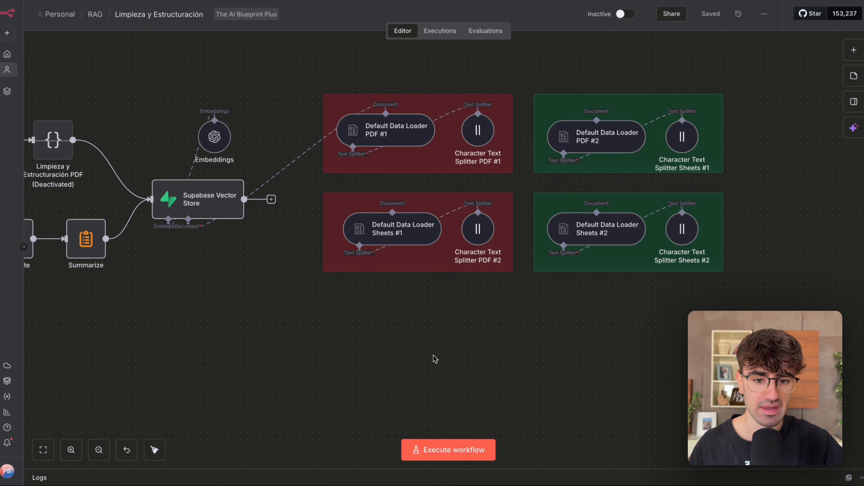
Go back over the Limpieza y Estructuración ingestion nodes and select those from Vigilar Archivo through Summarize.
{"action": "scroll", "coordinate": [434, 358], "scroll_direction": "down", "scroll_amount": 2}
{"action": "scroll", "coordinate": [435, 359], "scroll_direction": "left", "scroll_amount": 5}
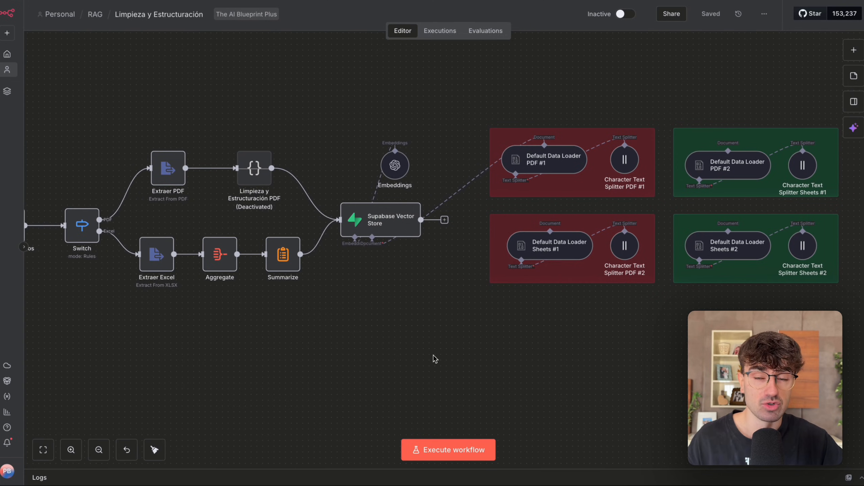
{"action": "scroll", "coordinate": [433, 356], "scroll_direction": "down", "scroll_amount": 4}
{"action": "scroll", "coordinate": [434, 356], "scroll_direction": "left", "scroll_amount": 2}
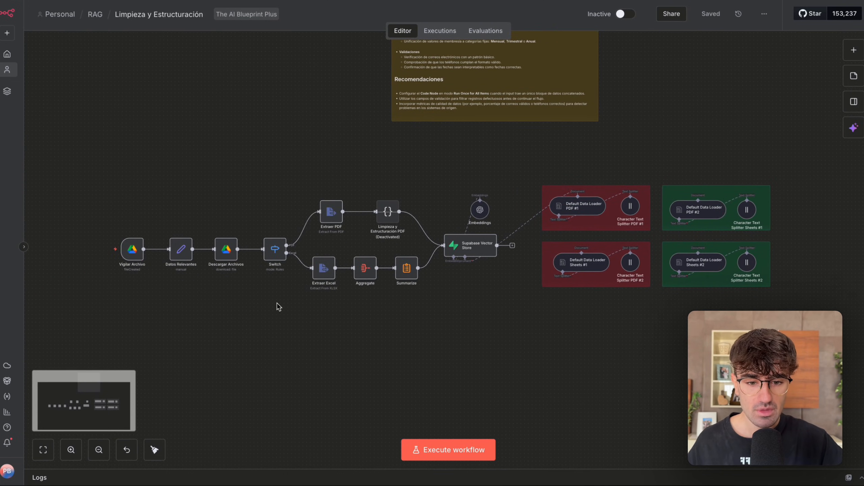
{"action": "left_click_drag", "start_coordinate": [91, 158], "coordinate": [489, 321]}
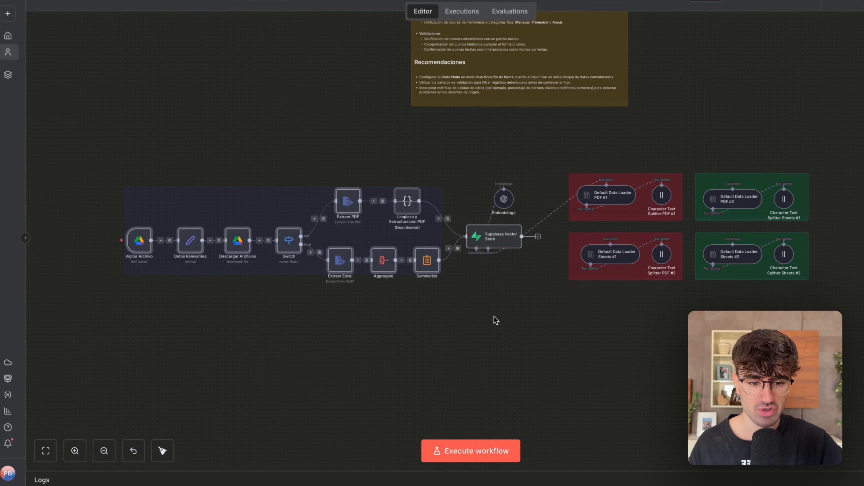
Upload Reglas Futbol.pdf to the RAG folder in Google Drive, then execute the n8n workflow with Default Data Loader PDF #1.
{"action": "left_click", "coordinate": [475, 312]}
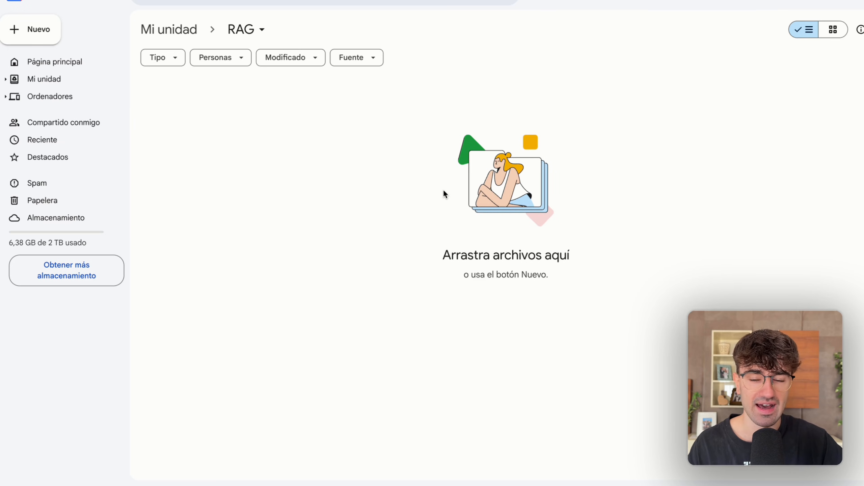
{"action": "left_click", "coordinate": [34, 29]}
{"action": "left_click", "coordinate": [66, 54]}
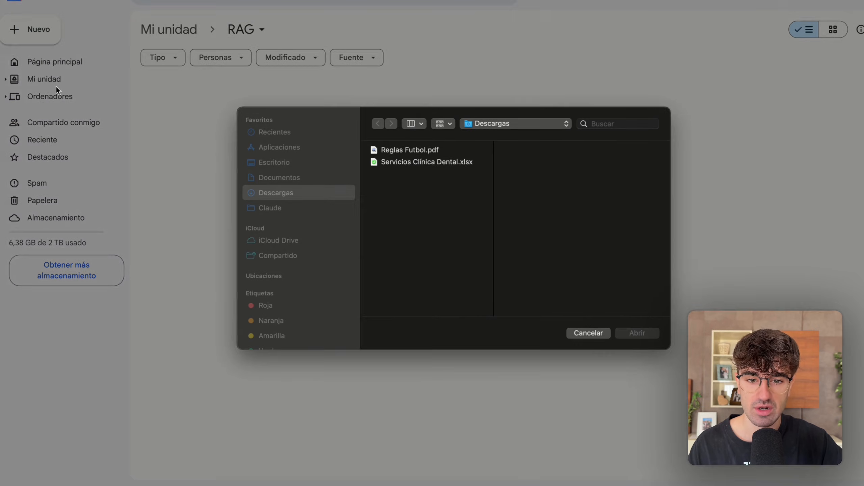
{"action": "double_click", "coordinate": [414, 154]}
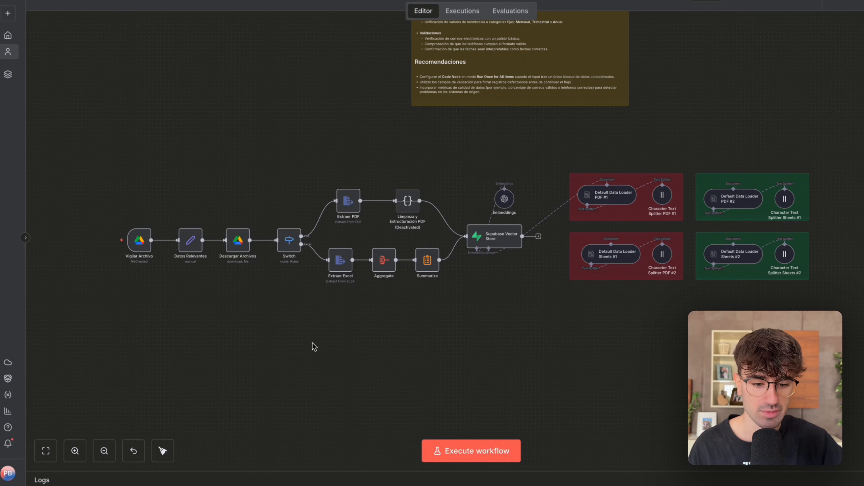
{"action": "left_click", "coordinate": [500, 450]}
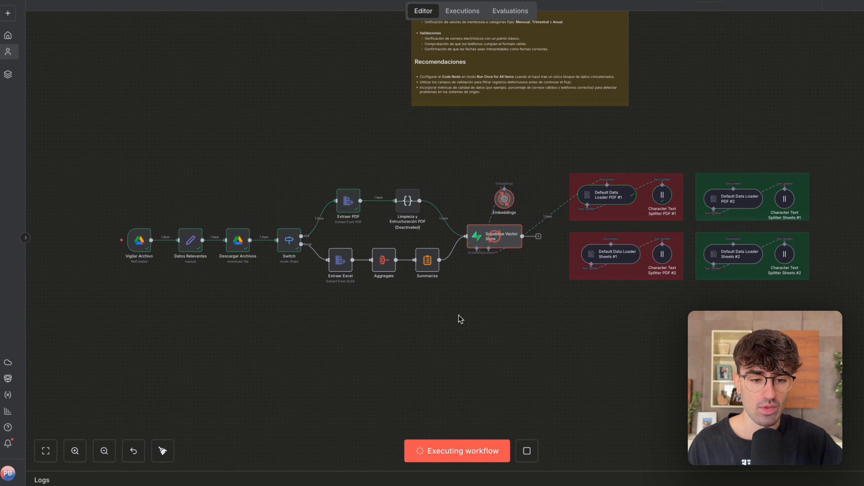
{"action": "scroll", "coordinate": [514, 171], "scroll_direction": "right", "scroll_amount": 2}
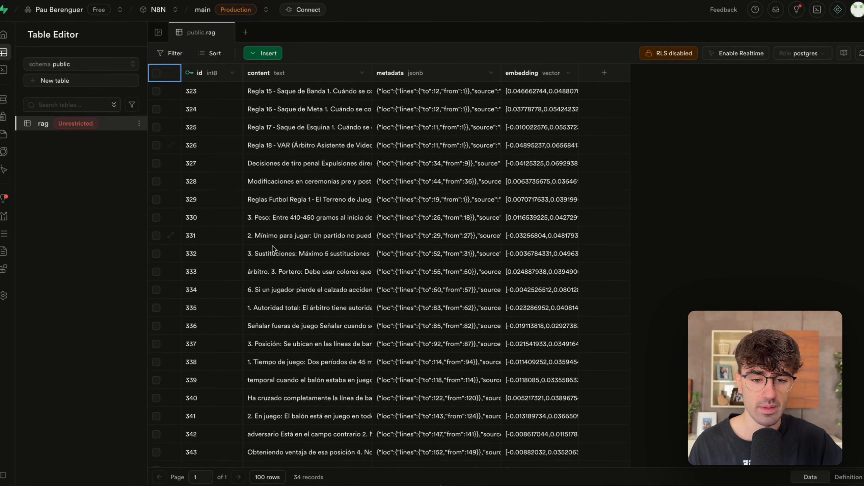
Switch to the Supabase rag table, look over the football chunks and read the full content of row 338.
{"action": "scroll", "coordinate": [280, 252], "scroll_direction": "down", "scroll_amount": 5}
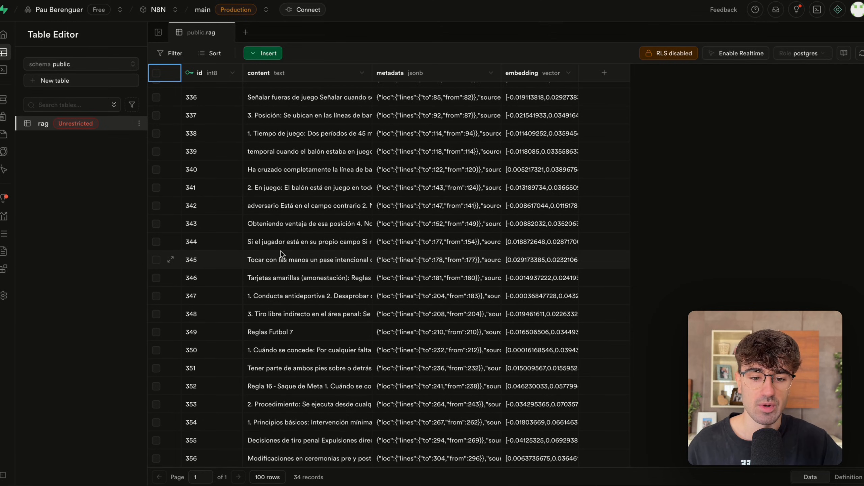
{"action": "scroll", "coordinate": [282, 254], "scroll_direction": "up", "scroll_amount": 1}
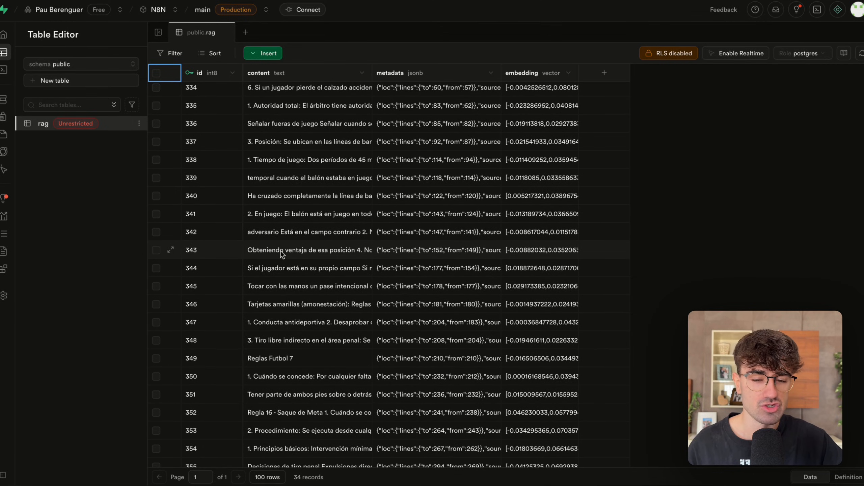
{"action": "scroll", "coordinate": [282, 254], "scroll_direction": "up", "scroll_amount": 2}
{"action": "double_click", "coordinate": [283, 204]}
{"action": "scroll", "coordinate": [297, 250], "scroll_direction": "down", "scroll_amount": 8}
{"action": "scroll", "coordinate": [309, 250], "scroll_direction": "up", "scroll_amount": 8}
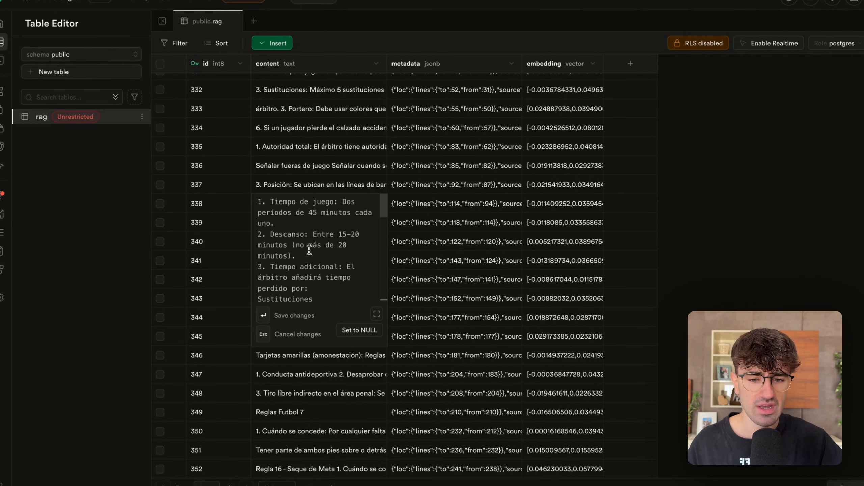
{"action": "scroll", "coordinate": [284, 247], "scroll_direction": "down", "scroll_amount": 4}
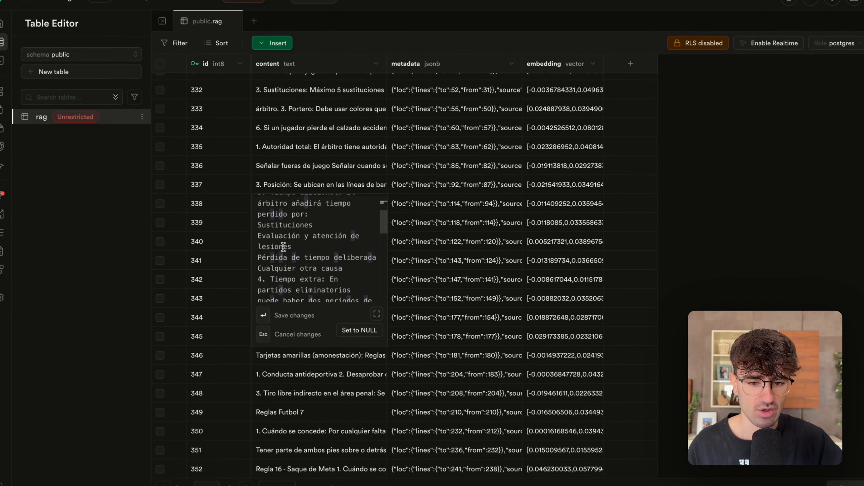
{"action": "scroll", "coordinate": [283, 229], "scroll_direction": "down", "scroll_amount": 1}
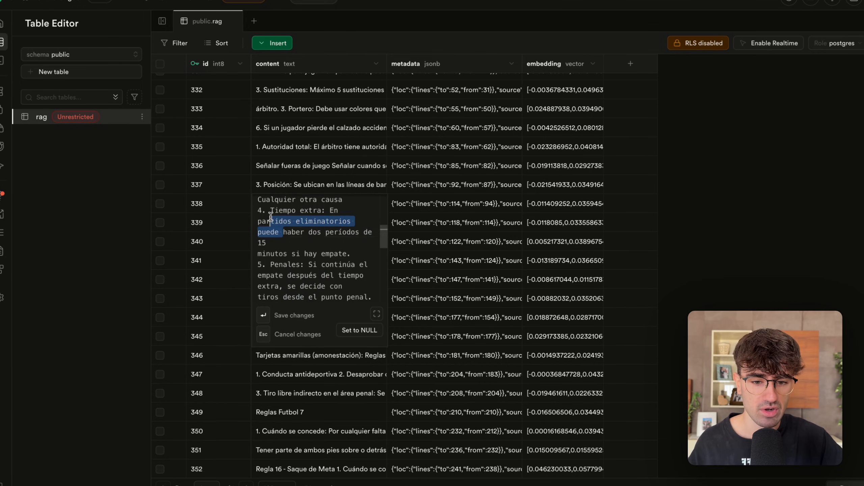
{"action": "key", "text": "Escape"}
Read the content of row 349 in the rag table to judge how the PDF text was split.
{"action": "scroll", "coordinate": [277, 371], "scroll_direction": "down", "scroll_amount": 2}
{"action": "double_click", "coordinate": [277, 371]}
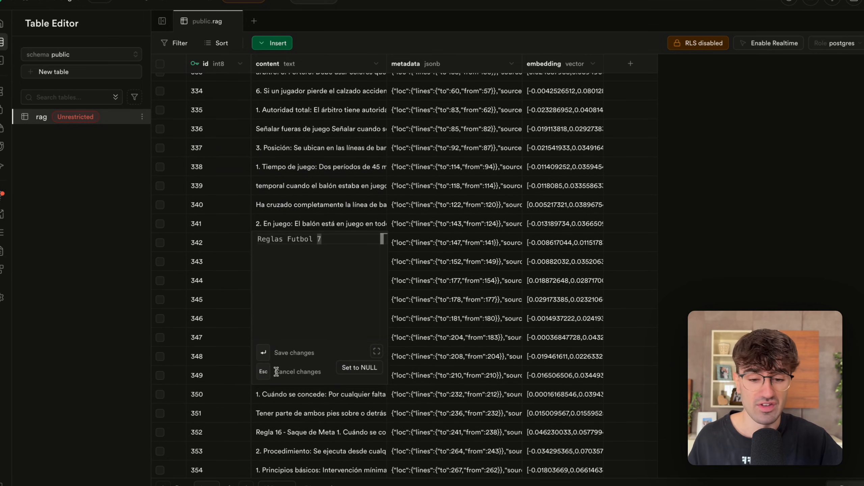
{"action": "left_click_drag", "start_coordinate": [263, 239], "coordinate": [316, 239]}
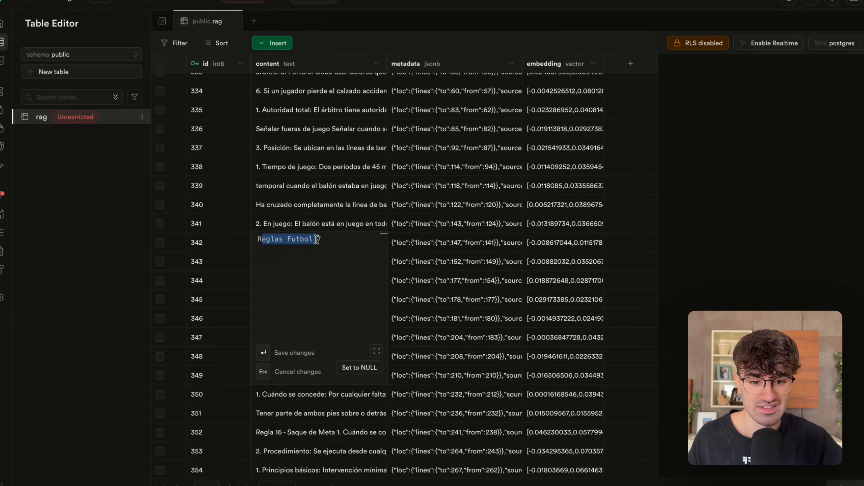
{"action": "key", "text": "Escape"}
{"action": "scroll", "coordinate": [317, 258], "scroll_direction": "down", "scroll_amount": 2}
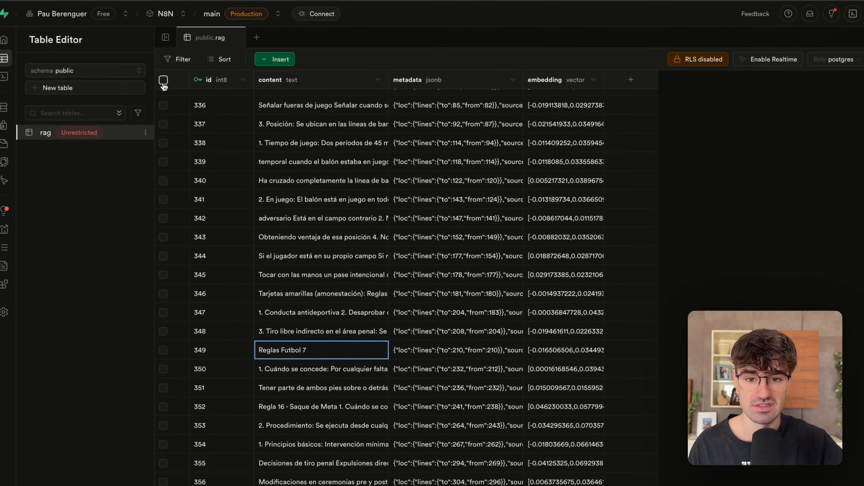
Delete all rows produced by the first PDF ingestion from the rag table.
{"action": "left_click", "coordinate": [164, 80]}
{"action": "left_click", "coordinate": [198, 60]}
{"action": "left_click", "coordinate": [512, 291]}
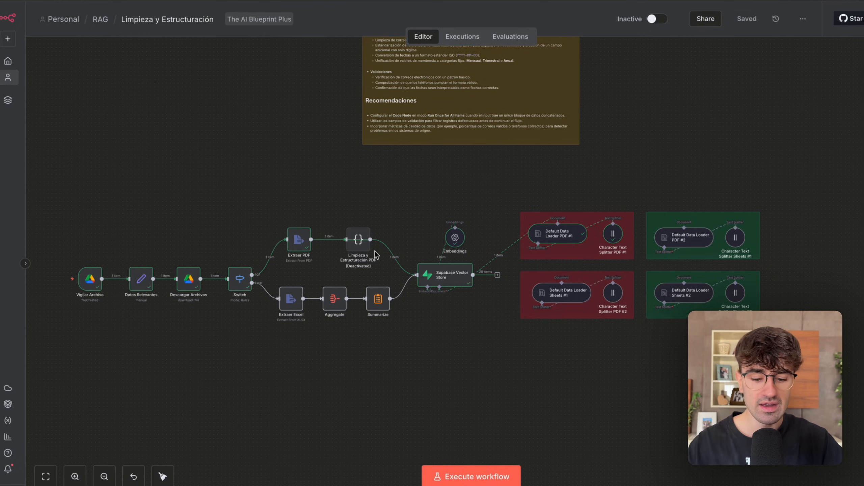
In the n8n workflow, activate the Limpieza y Estructuración PDF node and reconnect the Supabase Vector Store's document input to Default Data Loader PDF #2.
{"action": "scroll", "coordinate": [375, 251], "scroll_direction": "up", "scroll_amount": 3}
{"action": "left_click", "coordinate": [351, 242]}
{"action": "key", "text": "d"}
{"action": "scroll", "coordinate": [412, 269], "scroll_direction": "right", "scroll_amount": 4}
{"action": "scroll", "coordinate": [415, 301], "scroll_direction": "right", "scroll_amount": 1}
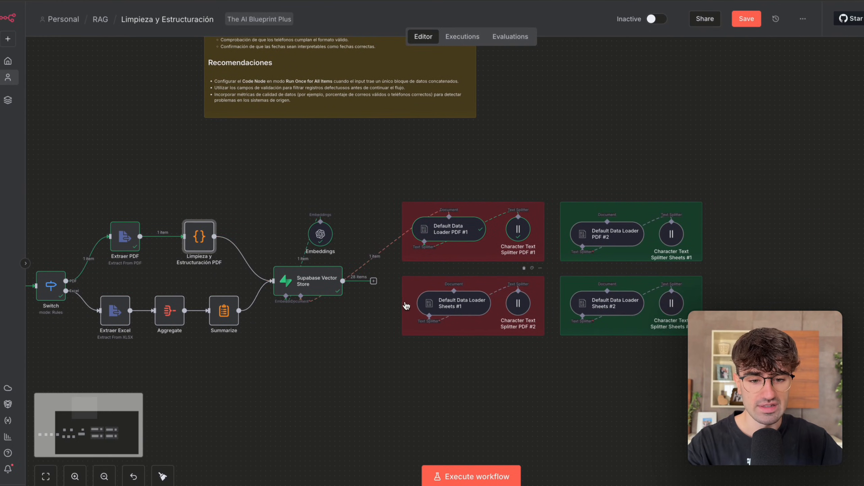
{"action": "left_click", "coordinate": [374, 256]}
{"action": "left_click_drag", "start_coordinate": [300, 297], "coordinate": [608, 221]}
Execute the workflow with the PDF cleaning node active and reload the rag table in Supabase.
{"action": "left_click", "coordinate": [442, 474]}
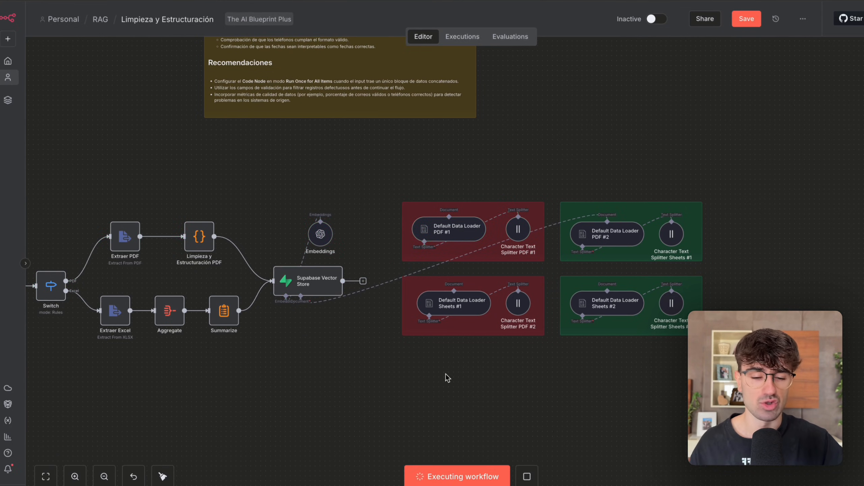
{"action": "scroll", "coordinate": [446, 374], "scroll_direction": "down", "scroll_amount": 2}
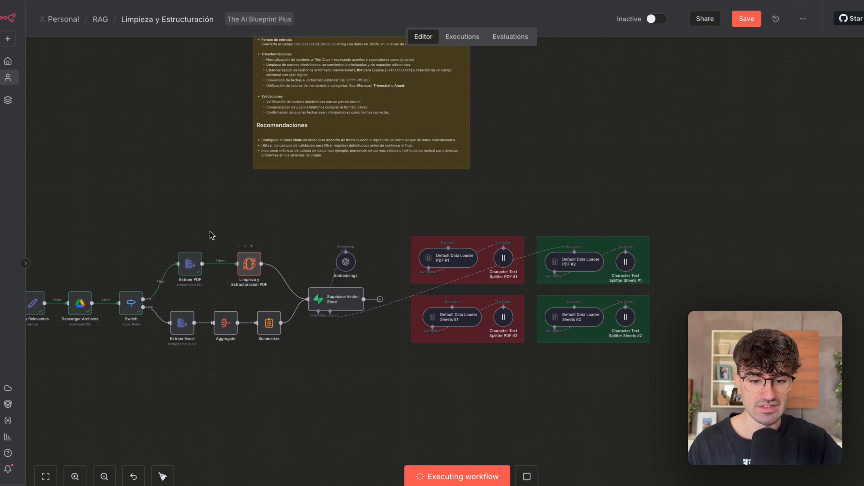
{"action": "scroll", "coordinate": [500, 320], "scroll_direction": "up", "scroll_amount": 1}
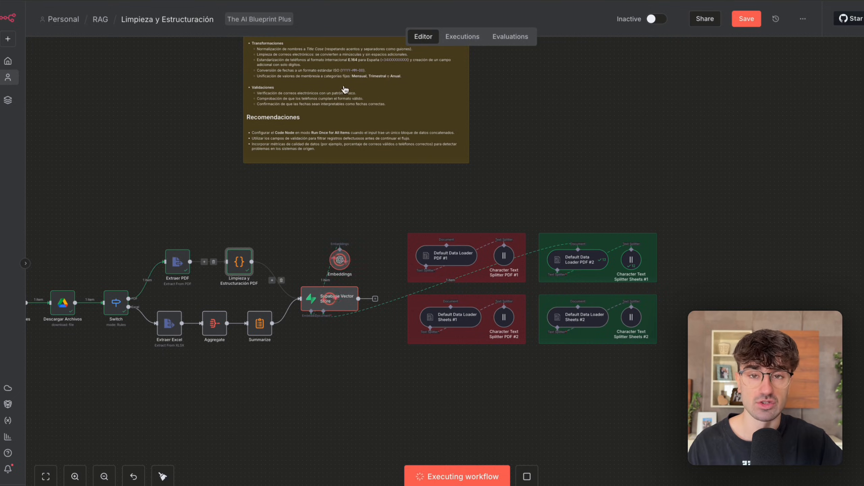
{"action": "left_click", "coordinate": [335, 1]}
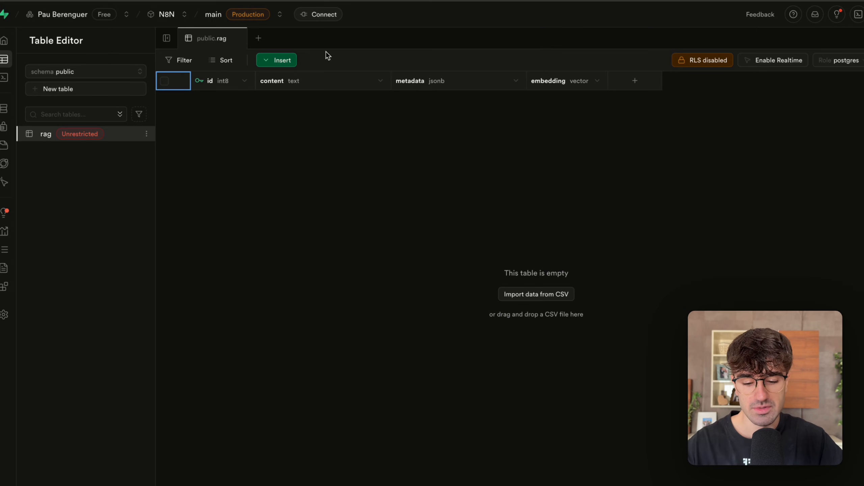
{"action": "key", "text": "super+r"}
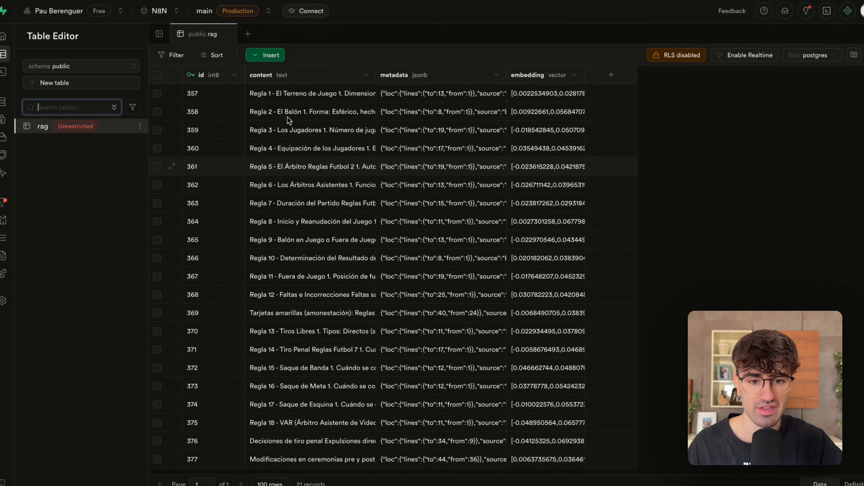
Read the full content of the Regla 1 and Regla 2 chunks in the reloaded rag table.
{"action": "left_click", "coordinate": [285, 78]}
{"action": "double_click", "coordinate": [285, 86]}
{"action": "scroll", "coordinate": [292, 117], "scroll_direction": "down", "scroll_amount": 4}
{"action": "scroll", "coordinate": [301, 127], "scroll_direction": "down", "scroll_amount": 2}
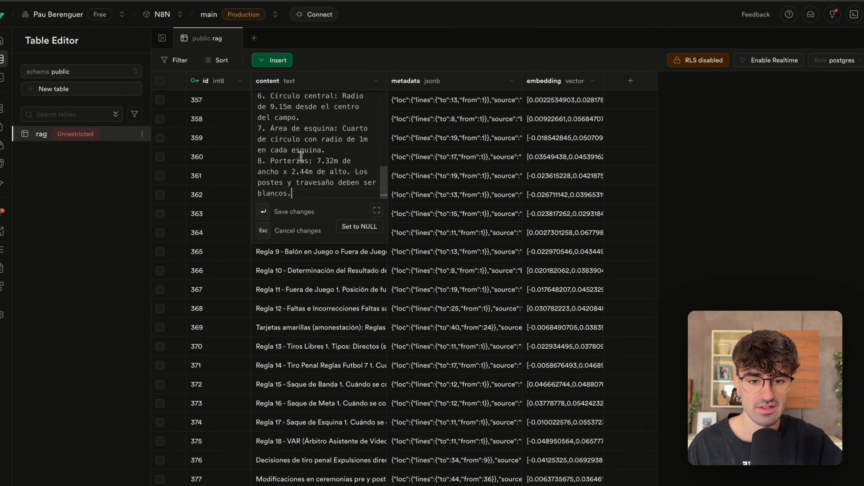
{"action": "left_click", "coordinate": [333, 330]}
{"action": "left_click", "coordinate": [323, 123]}
{"action": "double_click", "coordinate": [323, 123]}
{"action": "scroll", "coordinate": [320, 189], "scroll_direction": "down", "scroll_amount": 4}
Read the Regla 12 chunk on fouls through its full content and close it without changes.
{"action": "left_click", "coordinate": [302, 366]}
{"action": "left_click", "coordinate": [308, 325]}
{"action": "double_click", "coordinate": [310, 312]}
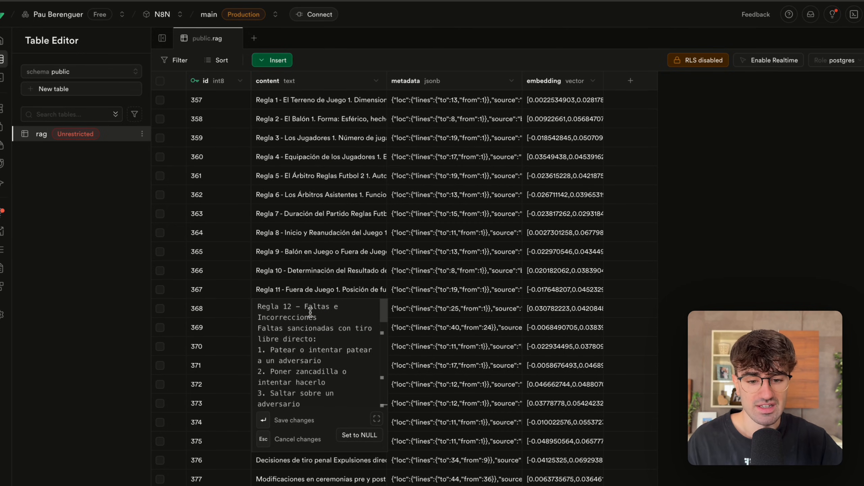
{"action": "scroll", "coordinate": [310, 313], "scroll_direction": "down", "scroll_amount": 5}
{"action": "scroll", "coordinate": [308, 311], "scroll_direction": "up", "scroll_amount": 5}
{"action": "key", "text": "Escape"}
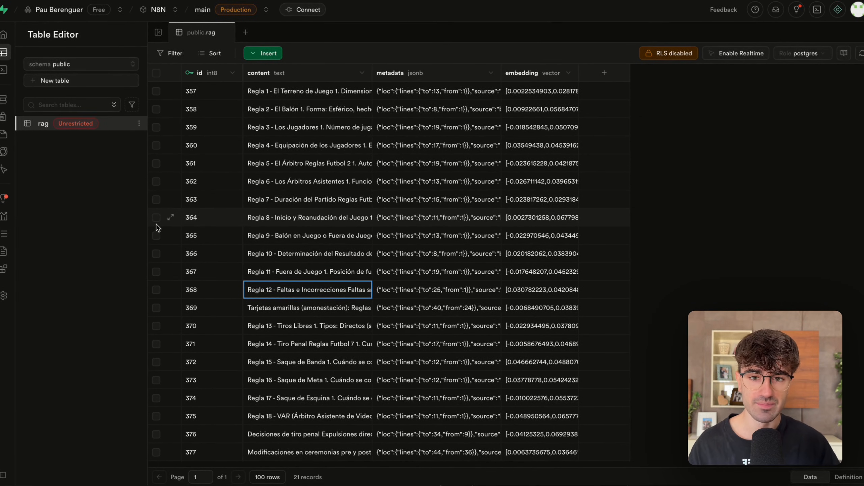
Empty the rag table again by deleting every row of the cleaned PDF ingestion.
{"action": "left_click", "coordinate": [157, 73]}
{"action": "left_click", "coordinate": [174, 54]}
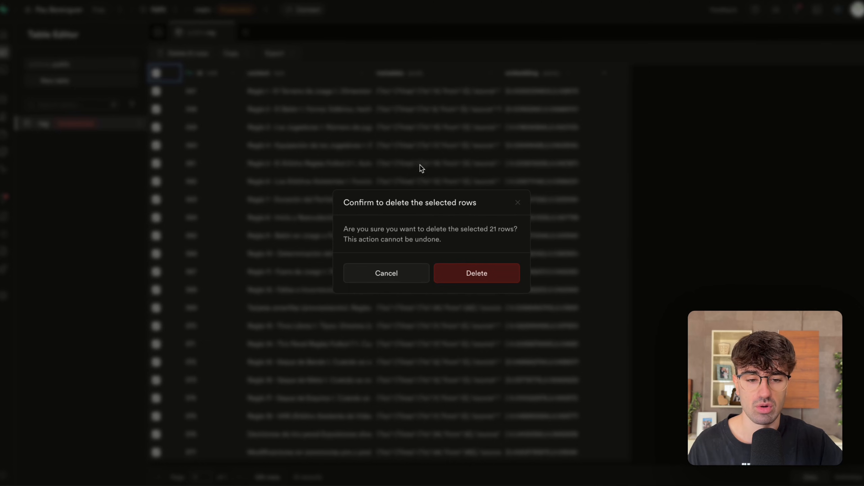
{"action": "left_click", "coordinate": [464, 277]}
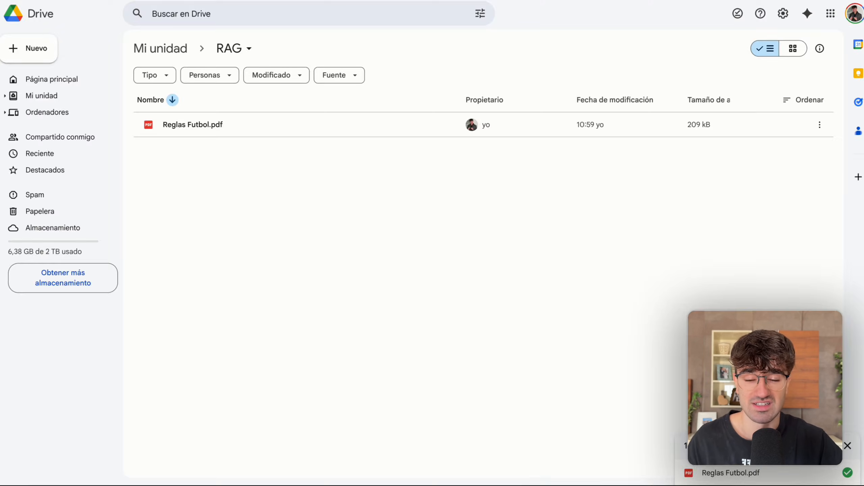
In the Drive RAG folder, move Reglas Futbol.pdf to the trash and upload Servicios Clínica Dental.xlsx.
{"action": "left_click", "coordinate": [820, 124]}
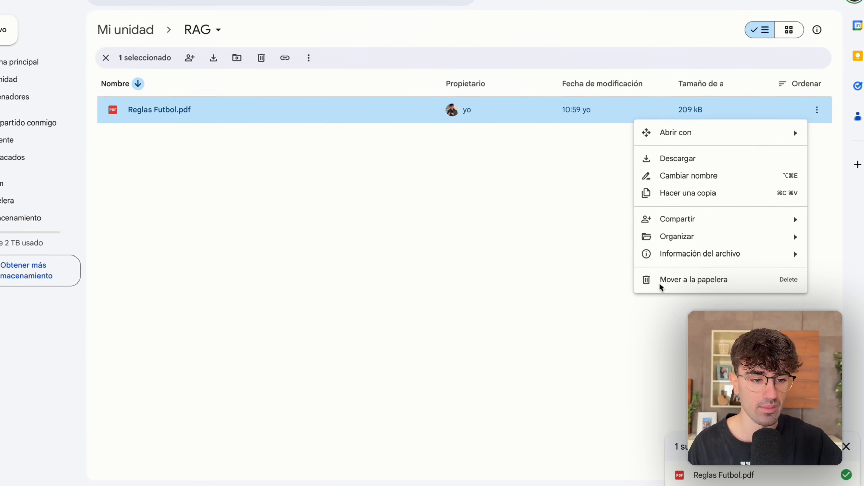
{"action": "left_click", "coordinate": [680, 280]}
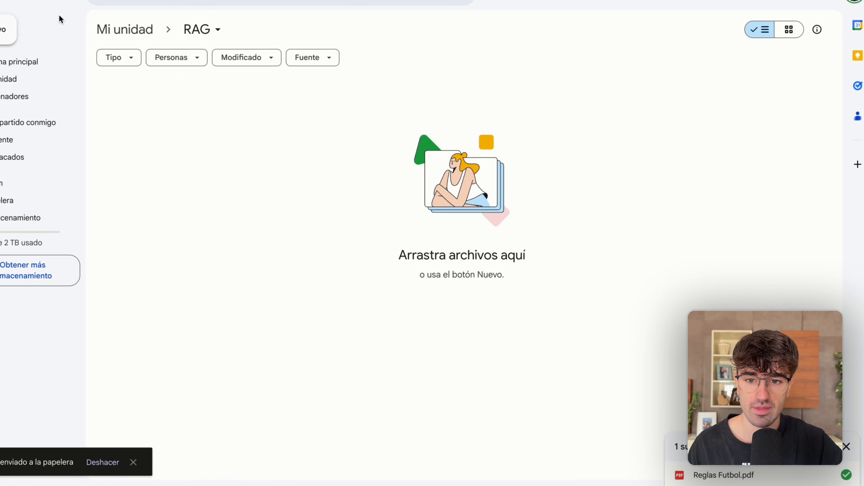
{"action": "left_click", "coordinate": [6, 32]}
{"action": "left_click", "coordinate": [44, 56]}
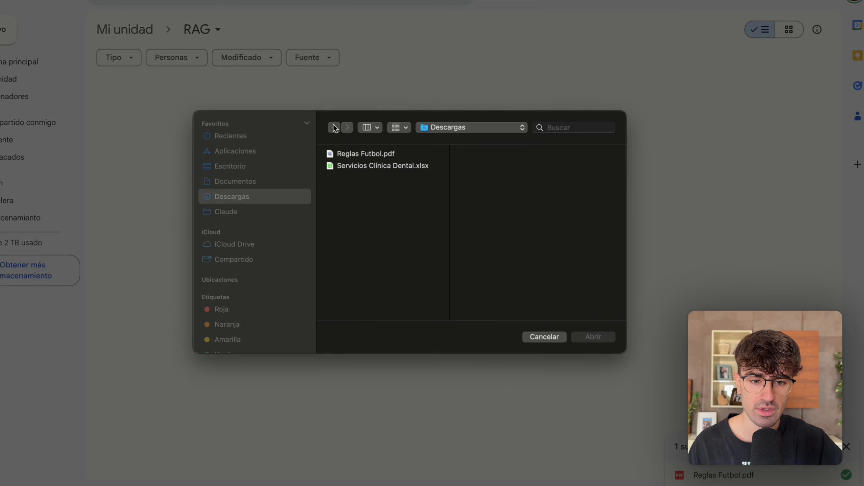
{"action": "double_click", "coordinate": [363, 168]}
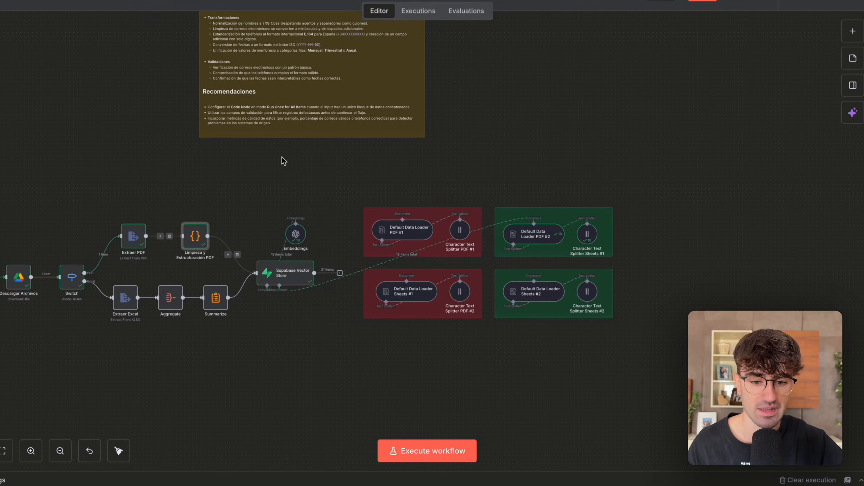
Back in n8n, highlight the Excel branch and reconnect the Supabase Vector Store's document input to Default Data Loader Sheets #1.
{"action": "scroll", "coordinate": [269, 204], "scroll_direction": "left", "scroll_amount": 6}
{"action": "left_click_drag", "start_coordinate": [416, 354], "coordinate": [181, 261]}
{"action": "scroll", "coordinate": [327, 307], "scroll_direction": "right", "scroll_amount": 2}
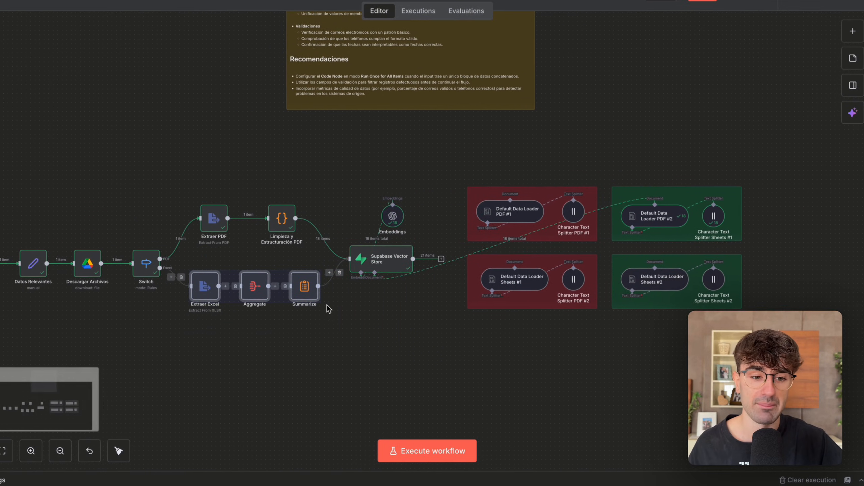
{"action": "scroll", "coordinate": [328, 308], "scroll_direction": "right", "scroll_amount": 3}
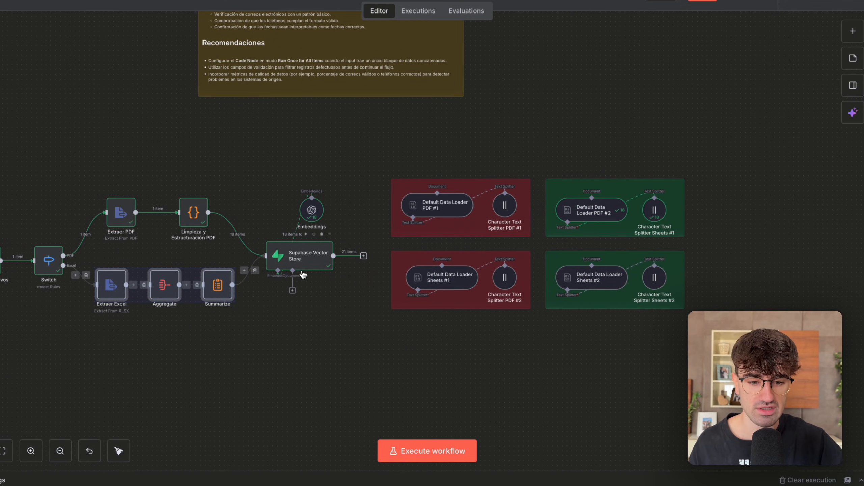
{"action": "left_click_drag", "start_coordinate": [292, 291], "coordinate": [444, 284]}
{"action": "left_click_drag", "start_coordinate": [293, 292], "coordinate": [432, 272]}
{"action": "left_click", "coordinate": [391, 320]}
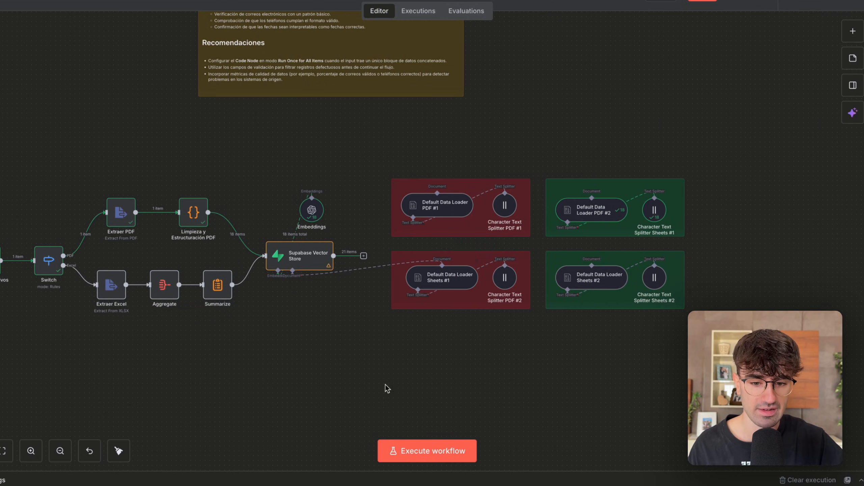
Execute the workflow on the Excel file and follow the run from the Switch through the Excel branch.
{"action": "scroll", "coordinate": [315, 366], "scroll_direction": "down", "scroll_amount": 3}
{"action": "left_click", "coordinate": [408, 446]}
{"action": "scroll", "coordinate": [372, 372], "scroll_direction": "left", "scroll_amount": 3}
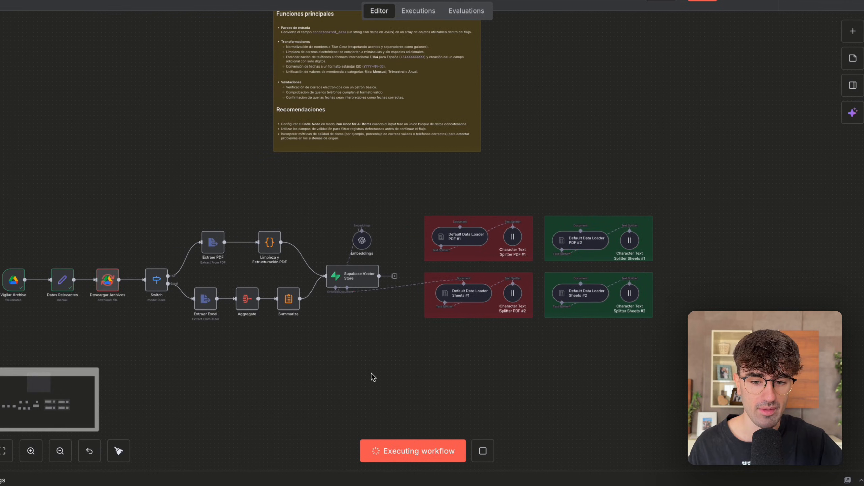
{"action": "scroll", "coordinate": [272, 303], "scroll_direction": "up", "scroll_amount": 1}
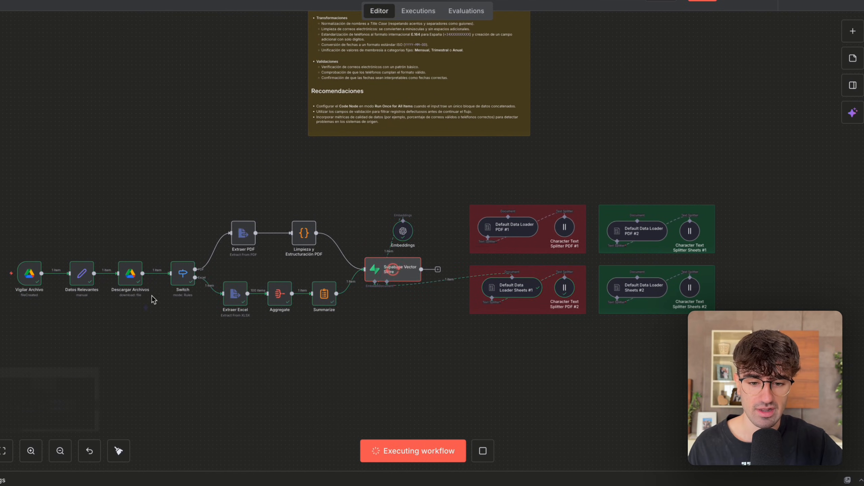
{"action": "left_click_drag", "start_coordinate": [146, 310], "coordinate": [202, 222]}
{"action": "scroll", "coordinate": [253, 317], "scroll_direction": "right", "scroll_amount": 3}
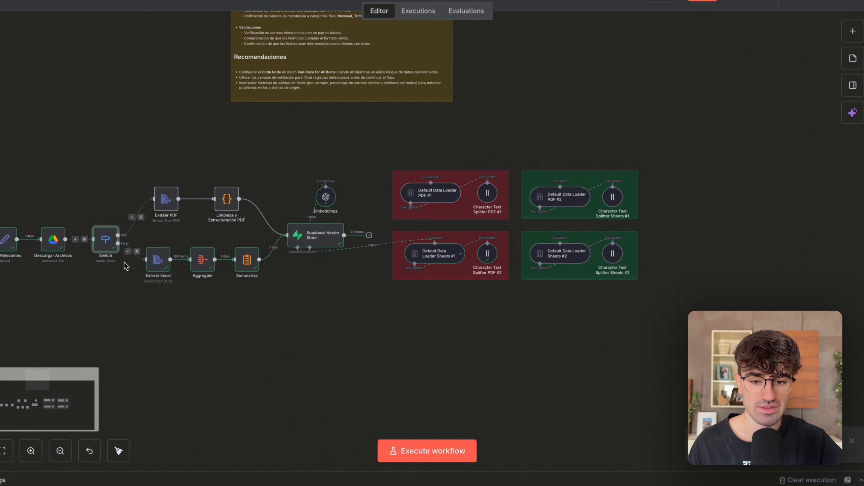
Refresh the rag table in Supabase and look at the content of the chunks from the uncleaned Excel ingestion.
{"action": "scroll", "coordinate": [126, 265], "scroll_direction": "up", "scroll_amount": 1}
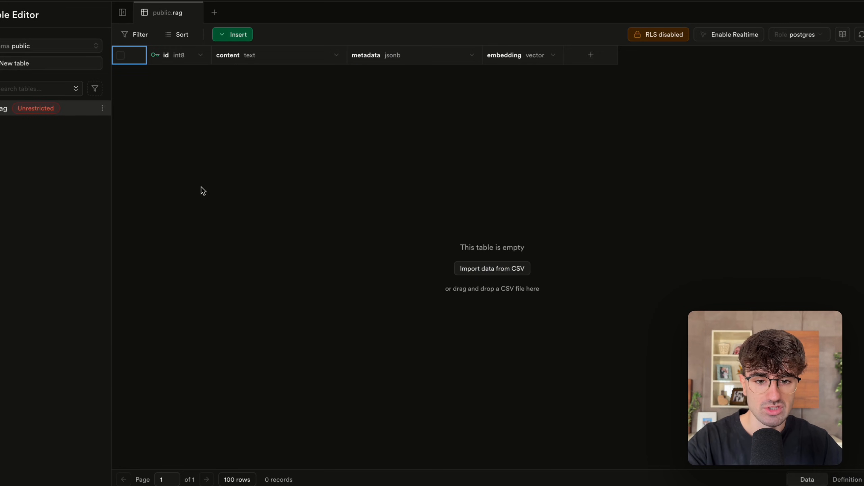
{"action": "key", "text": "super+r"}
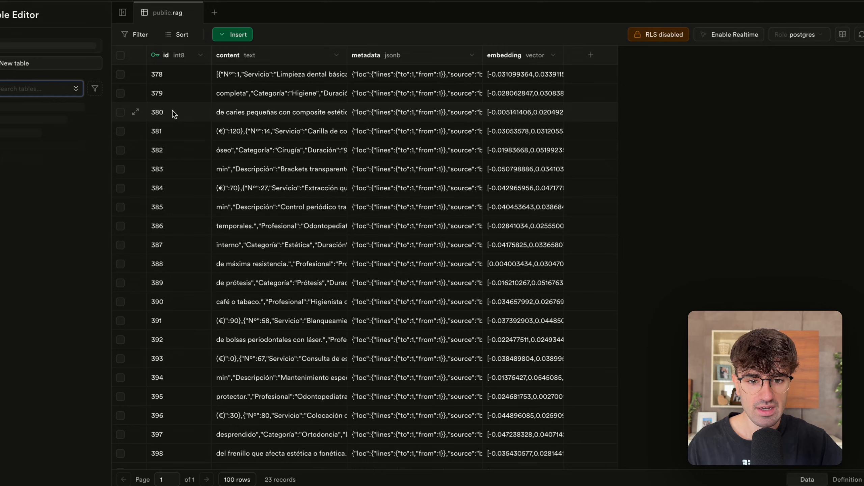
{"action": "double_click", "coordinate": [256, 67]}
{"action": "scroll", "coordinate": [280, 120], "scroll_direction": "down", "scroll_amount": 5}
{"action": "left_click", "coordinate": [275, 302]}
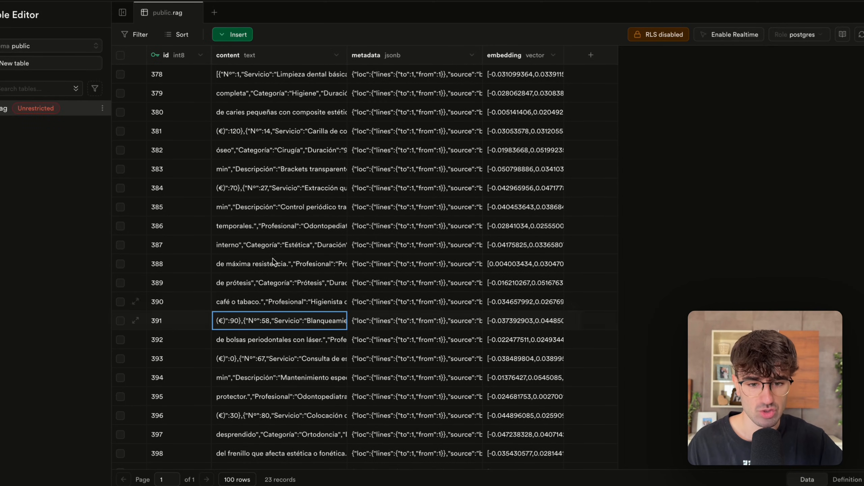
{"action": "double_click", "coordinate": [273, 204]}
{"action": "left_click", "coordinate": [272, 188]}
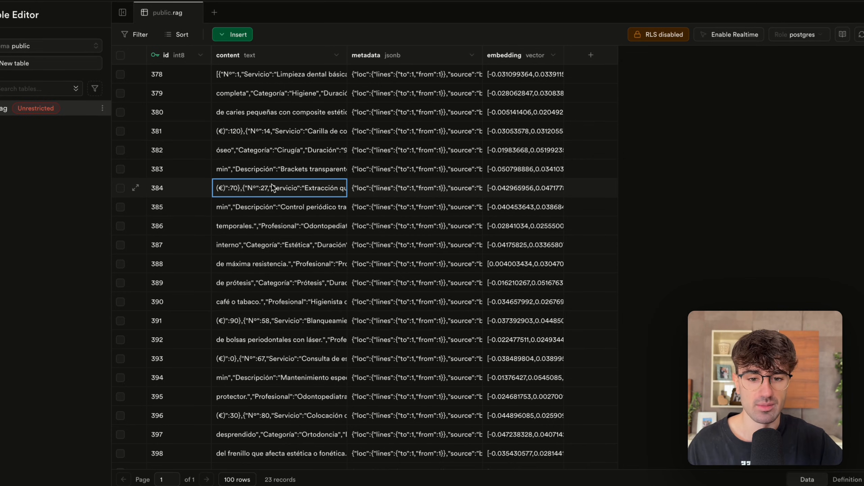
Read the full content of the chunks in rows 384 and 392 to check where the service records are cut.
{"action": "double_click", "coordinate": [266, 184]}
{"action": "scroll", "coordinate": [276, 190], "scroll_direction": "down", "scroll_amount": 5}
{"action": "scroll", "coordinate": [284, 196], "scroll_direction": "up", "scroll_amount": 1}
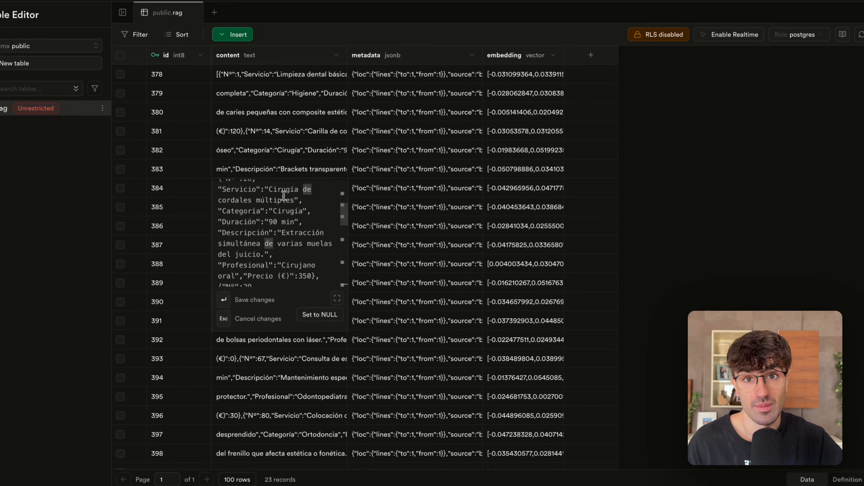
{"action": "scroll", "coordinate": [284, 196], "scroll_direction": "up", "scroll_amount": 3}
{"action": "left_click", "coordinate": [302, 133]}
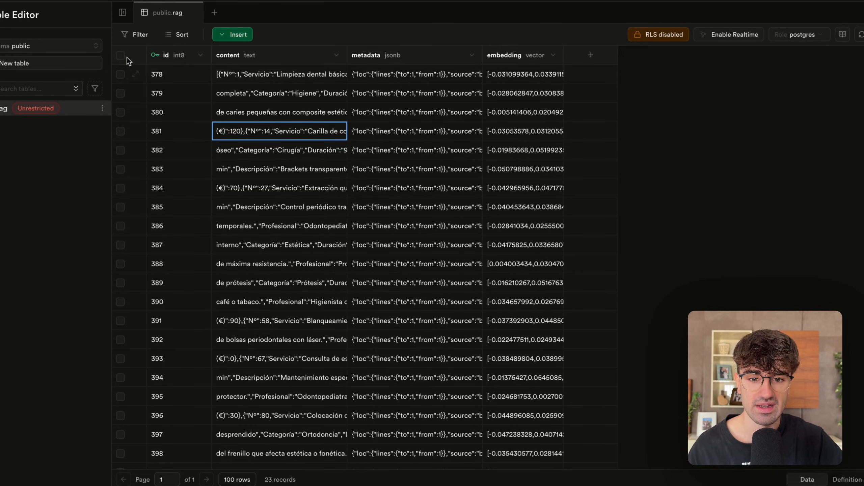
{"action": "scroll", "coordinate": [252, 238], "scroll_direction": "down", "scroll_amount": 2}
{"action": "left_click", "coordinate": [247, 307]}
{"action": "double_click", "coordinate": [242, 305]}
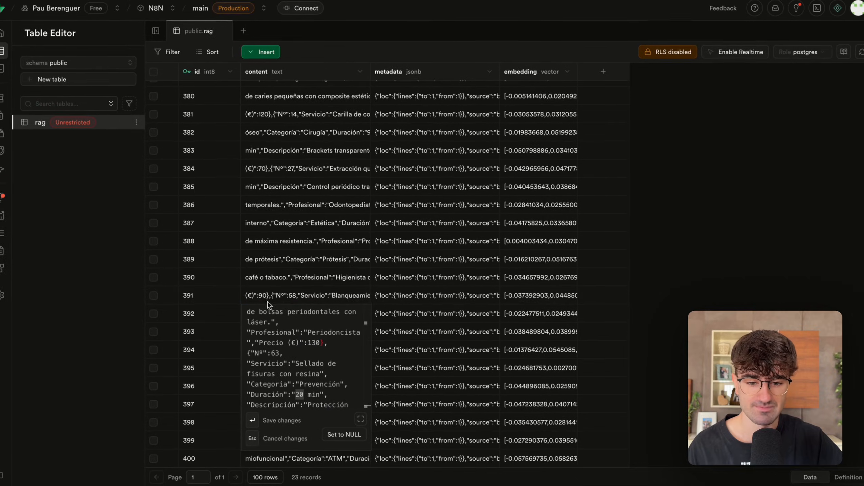
{"action": "key", "text": "Escape"}
Empty the rag table by deleting every row of the uncleaned Excel ingestion.
{"action": "left_click", "coordinate": [153, 71]}
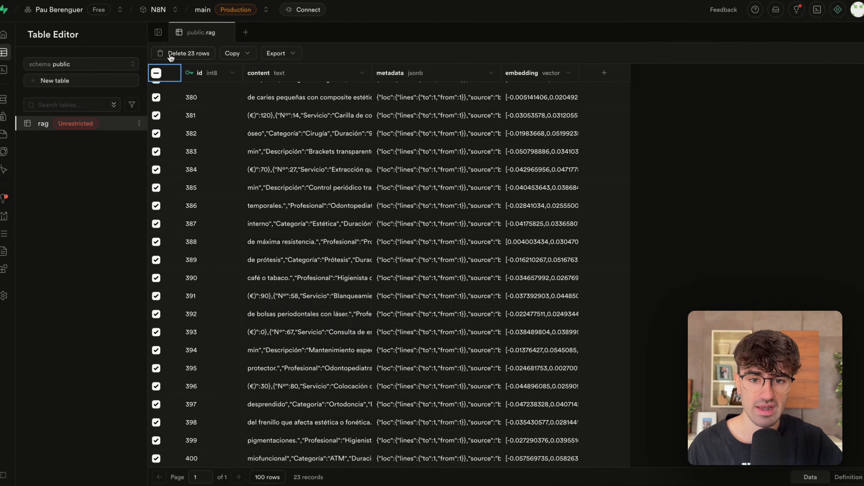
{"action": "left_click", "coordinate": [170, 55]}
{"action": "left_click", "coordinate": [449, 269]}
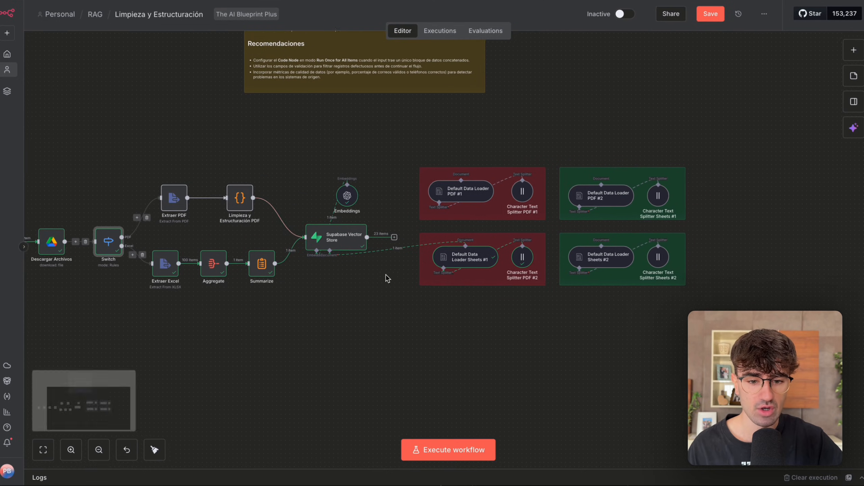
In n8n, deactivate Aggregate and Summarize and reconnect the Supabase Vector Store's document input to Default Data Loader Sheets #2.
{"action": "scroll", "coordinate": [386, 282], "scroll_direction": "right", "scroll_amount": 5}
{"action": "left_click_drag", "start_coordinate": [245, 270], "coordinate": [129, 205]}
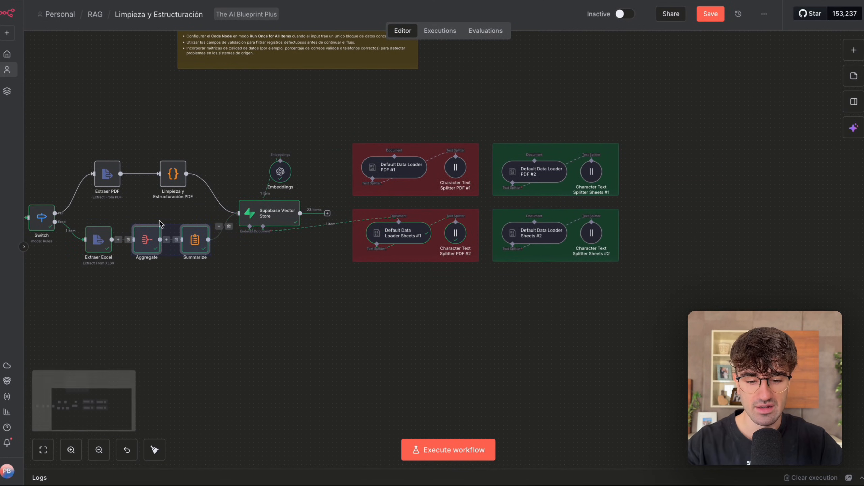
{"action": "key", "text": "d"}
{"action": "left_click", "coordinate": [230, 264]}
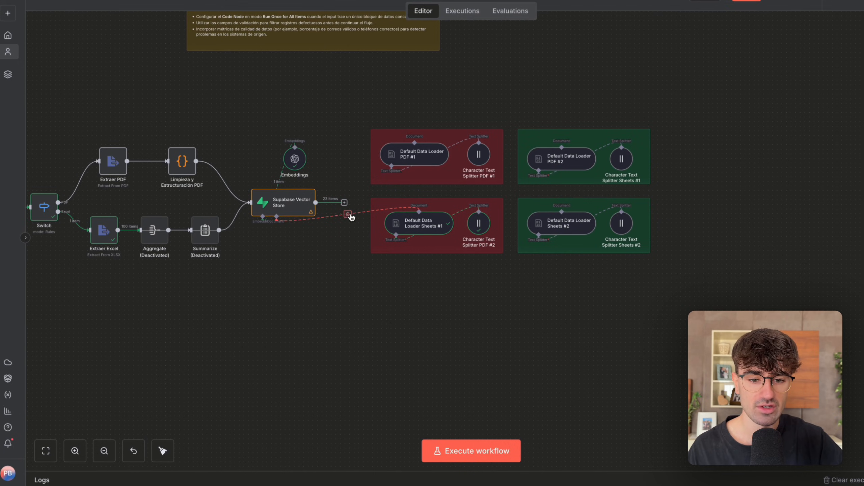
{"action": "left_click", "coordinate": [348, 215]}
{"action": "left_click_drag", "start_coordinate": [436, 160], "coordinate": [575, 225]}
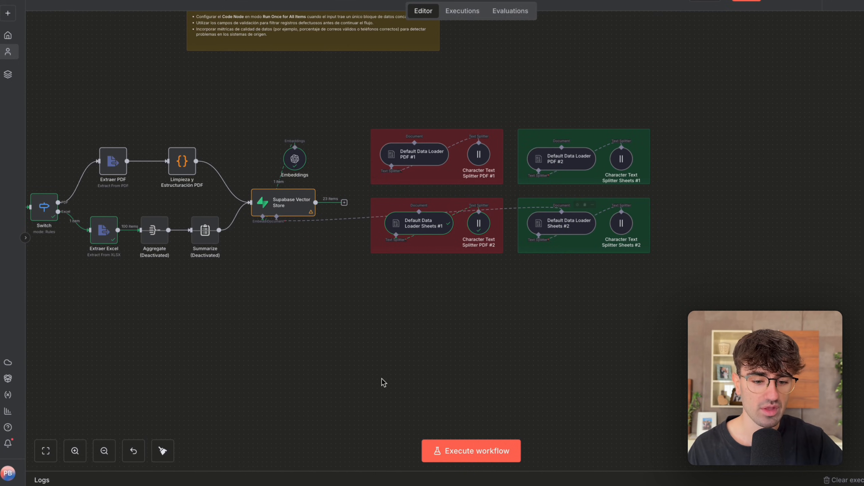
Execute the workflow with the structured Excel loader and follow the run through the Supabase Vector Store.
{"action": "left_click", "coordinate": [449, 450]}
{"action": "scroll", "coordinate": [398, 345], "scroll_direction": "down", "scroll_amount": 5}
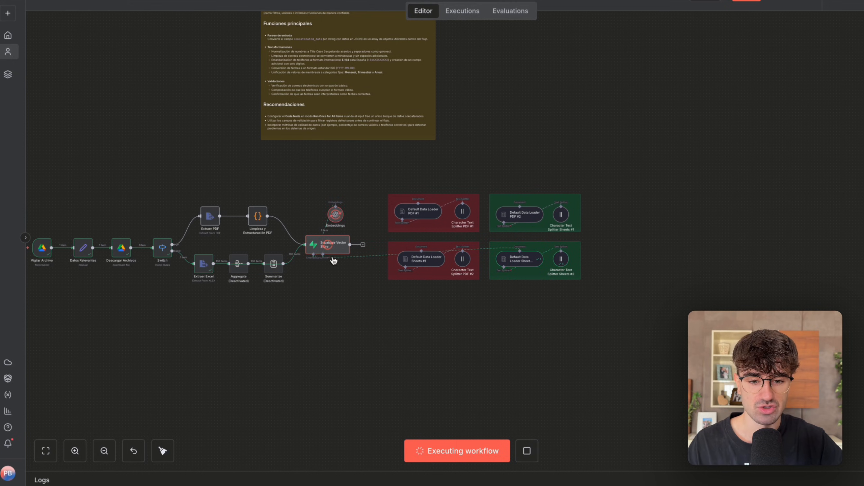
{"action": "scroll", "coordinate": [387, 268], "scroll_direction": "up", "scroll_amount": 5}
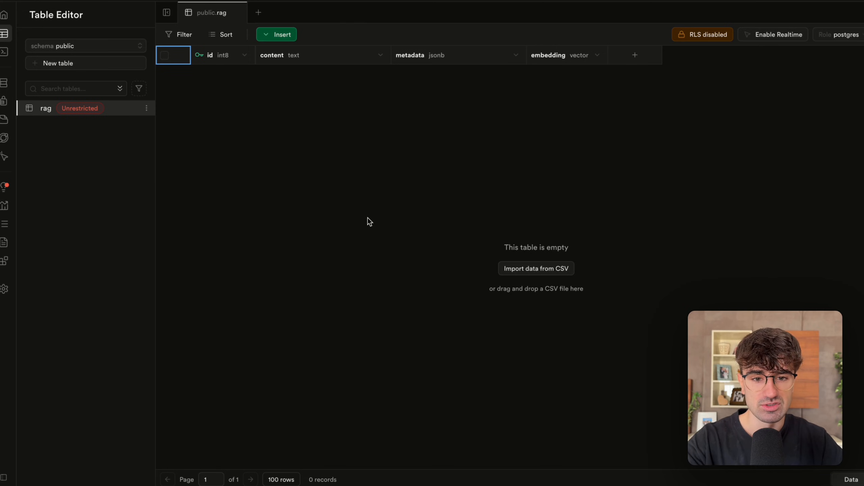
Refresh the rag table in Supabase and read the content of several structured Excel chunks, including rows 402 and 413.
{"action": "key", "text": "super+r"}
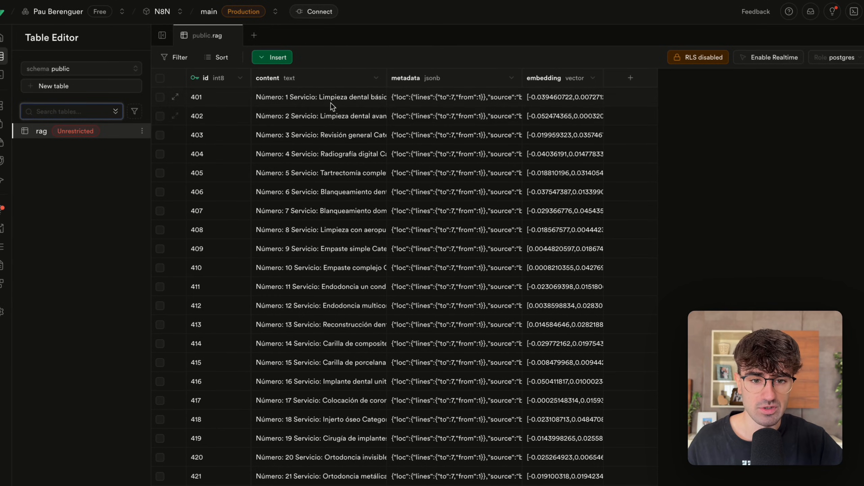
{"action": "double_click", "coordinate": [332, 102]}
{"action": "scroll", "coordinate": [344, 184], "scroll_direction": "down", "scroll_amount": 1}
{"action": "left_click", "coordinate": [323, 269]}
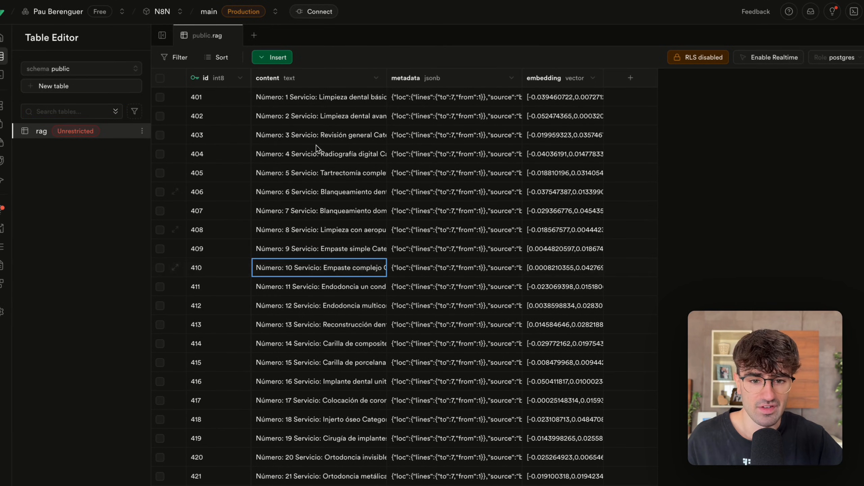
{"action": "double_click", "coordinate": [323, 117]}
{"action": "scroll", "coordinate": [319, 143], "scroll_direction": "down", "scroll_amount": 1}
{"action": "double_click", "coordinate": [306, 325]}
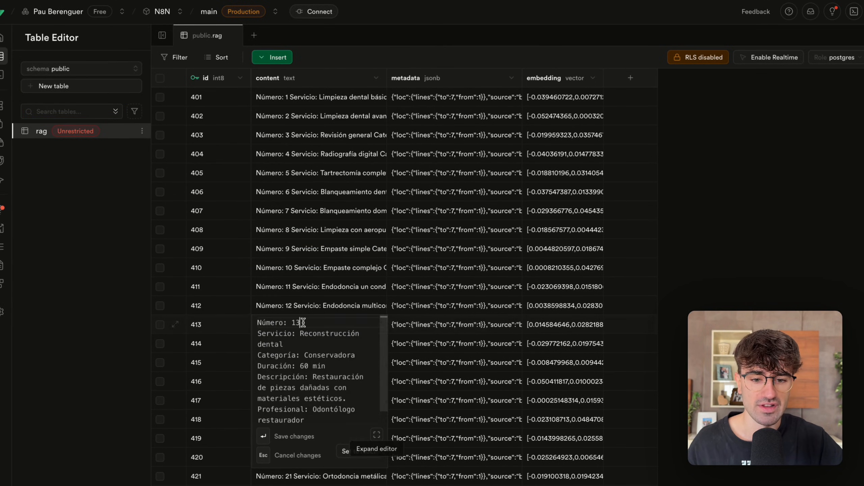
{"action": "scroll", "coordinate": [306, 356], "scroll_direction": "down", "scroll_amount": 1}
{"action": "left_click", "coordinate": [305, 254]}
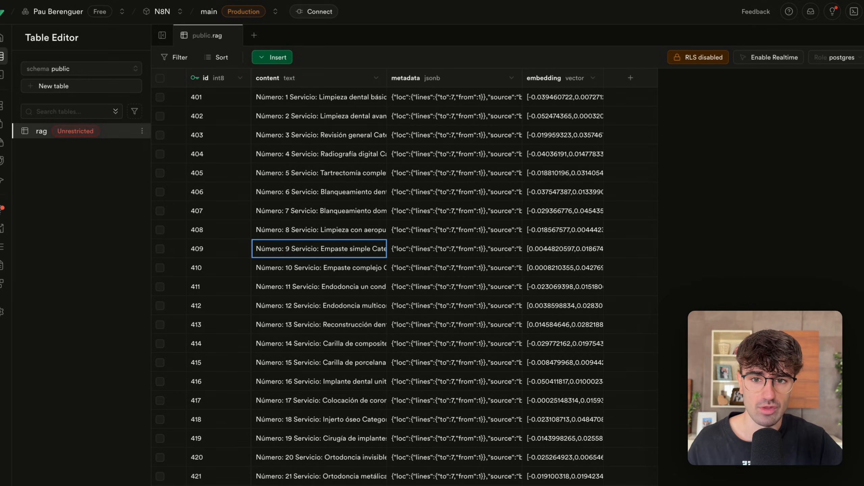
Reload the rag table and check the chunks further down, including the content of row 485.
{"action": "key", "text": "super+r"}
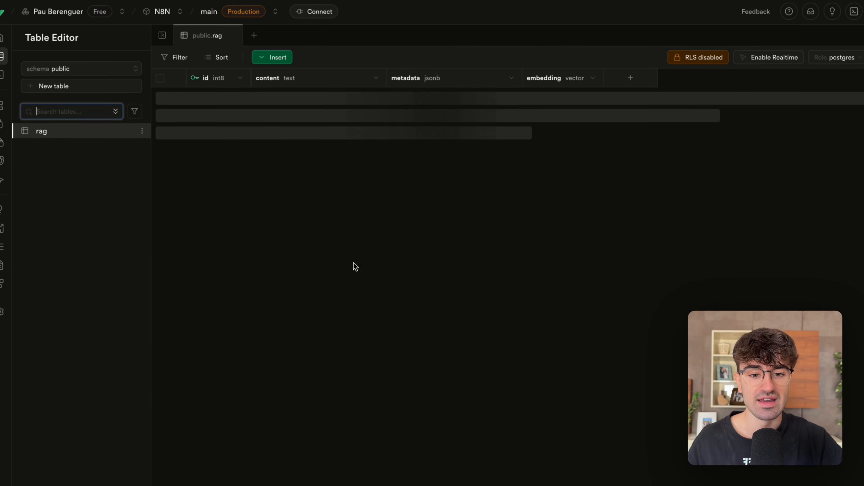
{"action": "scroll", "coordinate": [334, 287], "scroll_direction": "down", "scroll_amount": 20}
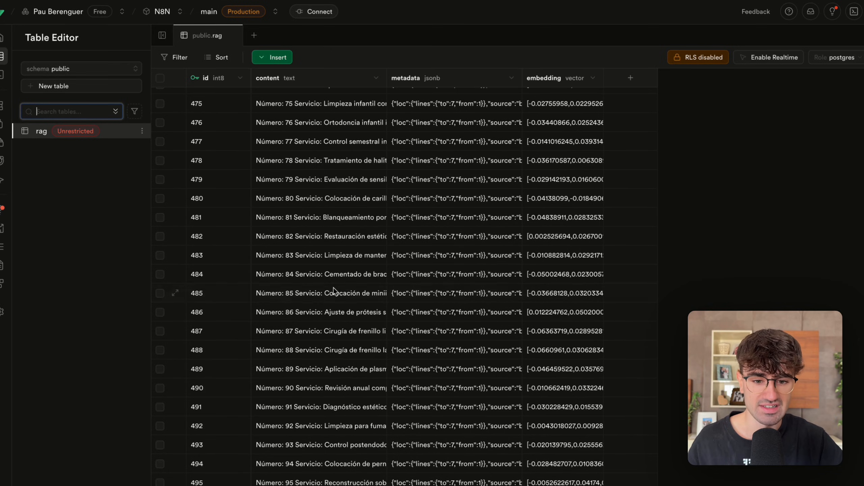
{"action": "double_click", "coordinate": [334, 289]}
{"action": "left_click", "coordinate": [176, 255]}
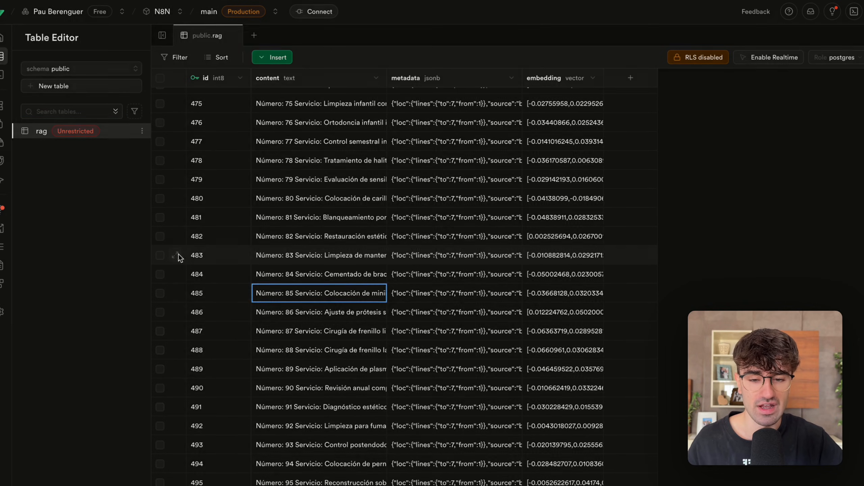
{"action": "left_click", "coordinate": [144, 223]}
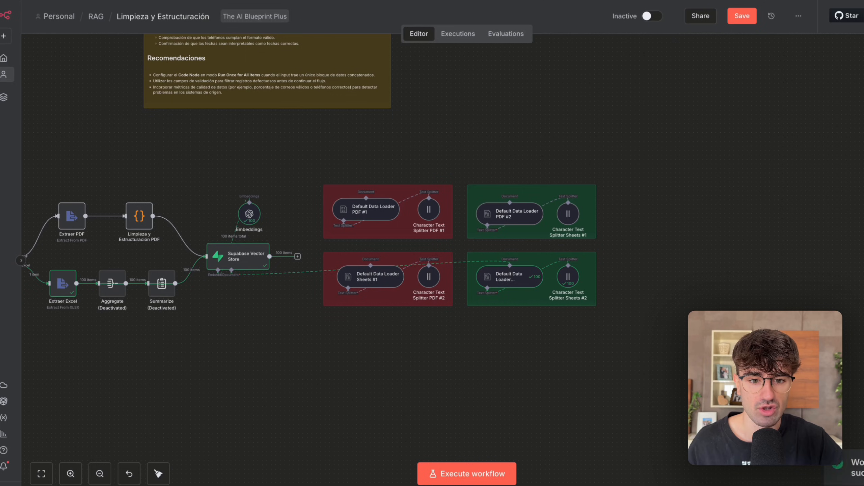
Back in n8n, look over the executed workflow from the file trigger to the data loaders.
{"action": "scroll", "coordinate": [193, 102], "scroll_direction": "left", "scroll_amount": 3}
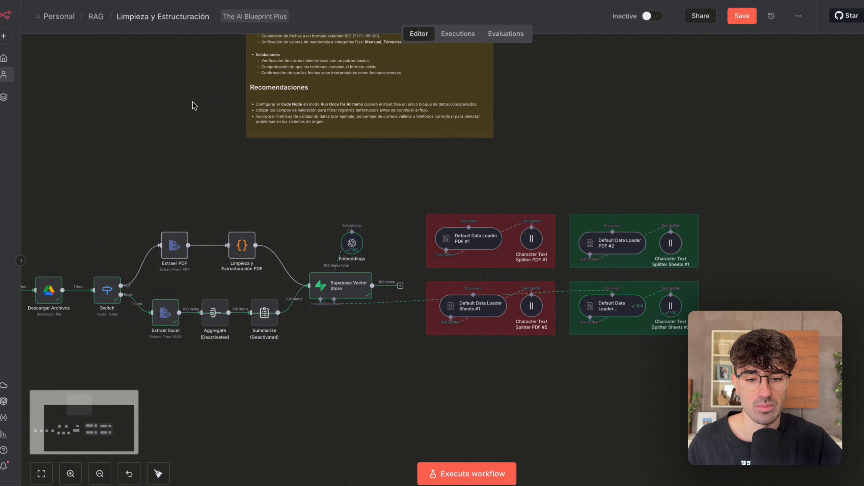
{"action": "scroll", "coordinate": [192, 101], "scroll_direction": "down", "scroll_amount": 5}
{"action": "scroll", "coordinate": [192, 101], "scroll_direction": "left", "scroll_amount": 5}
{"action": "scroll", "coordinate": [191, 103], "scroll_direction": "right", "scroll_amount": 4}
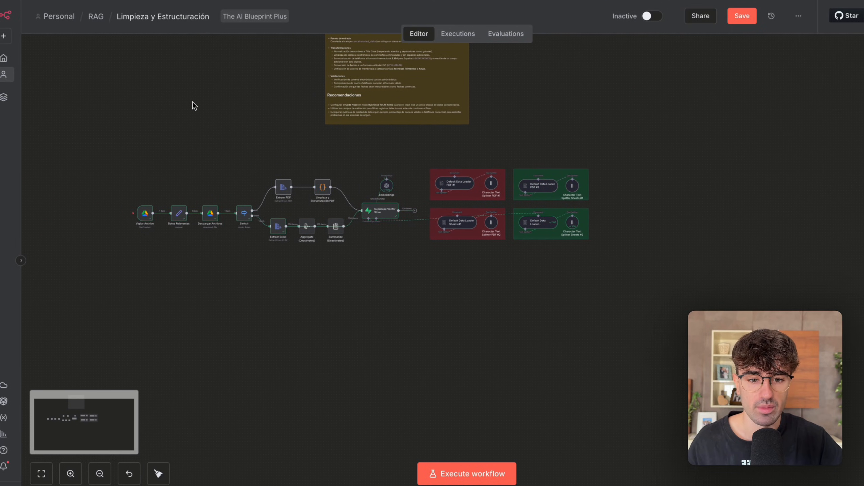
{"action": "scroll", "coordinate": [274, 216], "scroll_direction": "up", "scroll_amount": 5}
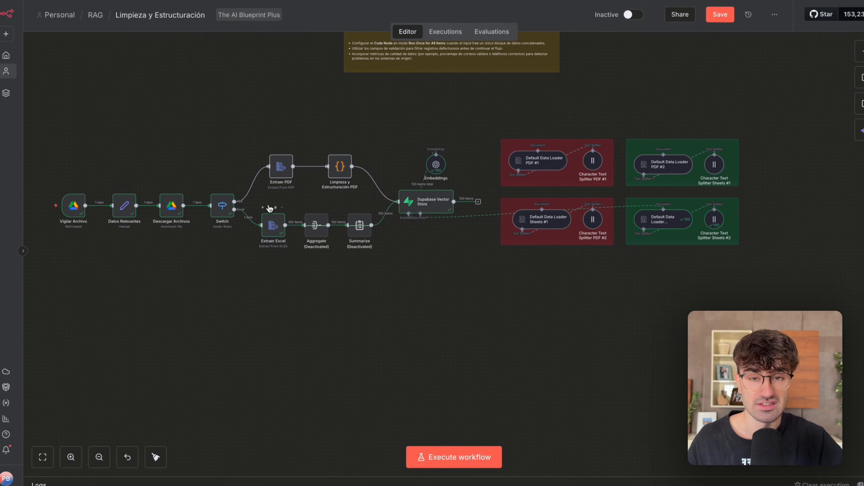
{"action": "scroll", "coordinate": [272, 211], "scroll_direction": "up", "scroll_amount": 2}
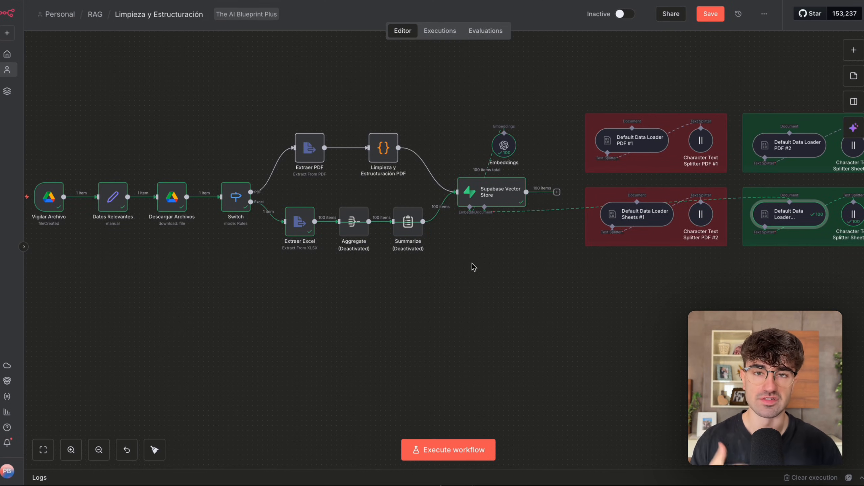
Highlight the shared nodes from Vigilar Archivo to Switch, then clear the selection.
{"action": "scroll", "coordinate": [331, 256], "scroll_direction": "down", "scroll_amount": 3}
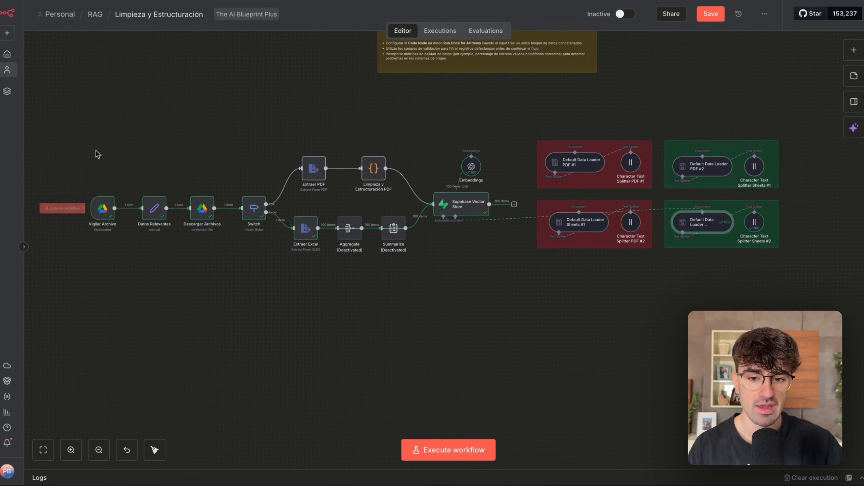
{"action": "left_click_drag", "start_coordinate": [80, 142], "coordinate": [260, 250]}
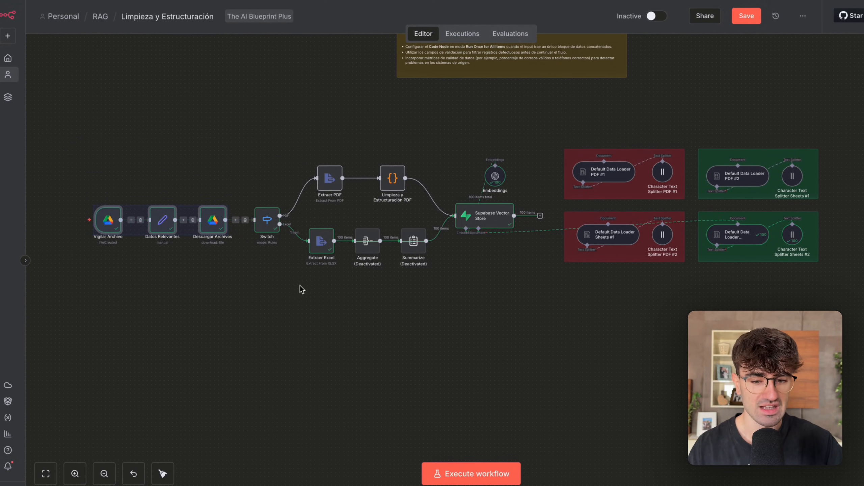
{"action": "left_click_drag", "start_coordinate": [299, 286], "coordinate": [31, 117]}
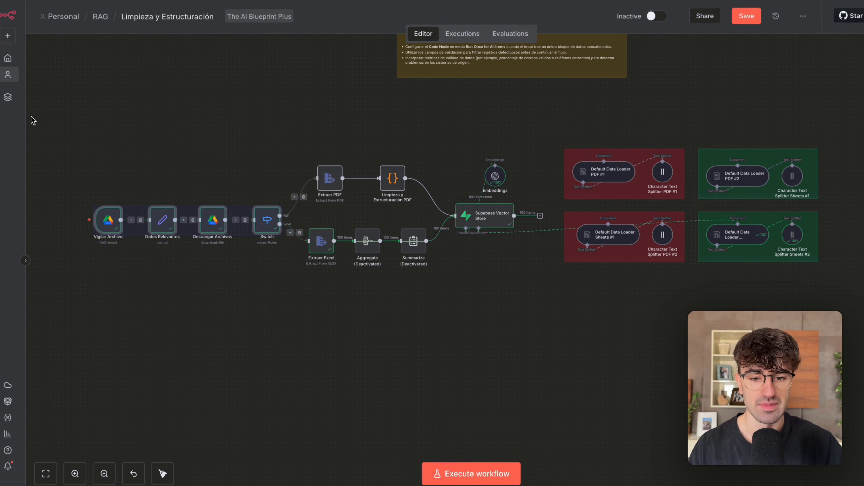
{"action": "left_click", "coordinate": [136, 141]}
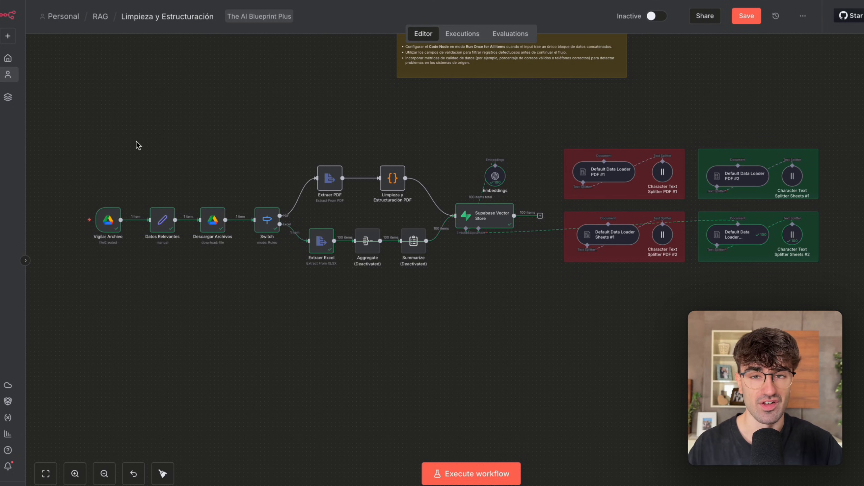
Examine the ingestion flow up close, from the Vigilar Archivo trigger through Descargar Archivos to the Switch.
{"action": "scroll", "coordinate": [137, 141], "scroll_direction": "up", "scroll_amount": 5}
{"action": "scroll", "coordinate": [137, 142], "scroll_direction": "left", "scroll_amount": 3}
{"action": "scroll", "coordinate": [136, 141], "scroll_direction": "down", "scroll_amount": 1}
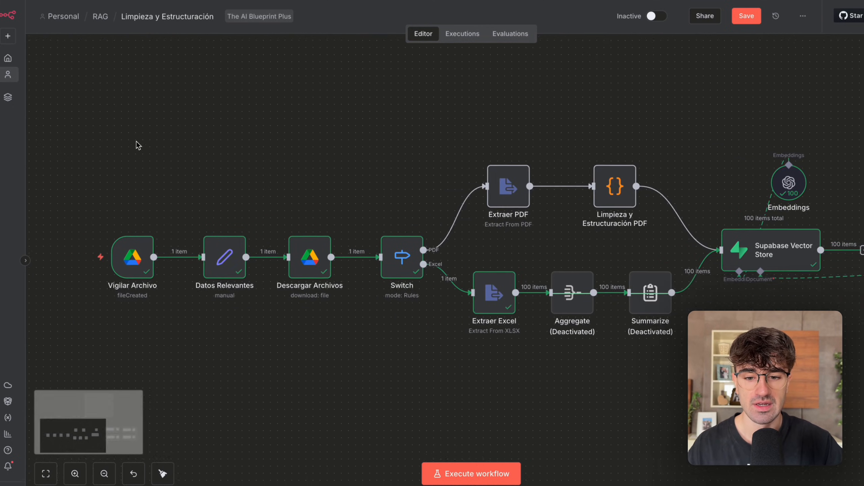
{"action": "left_click_drag", "start_coordinate": [104, 147], "coordinate": [271, 354]}
{"action": "scroll", "coordinate": [273, 359], "scroll_direction": "right", "scroll_amount": 2}
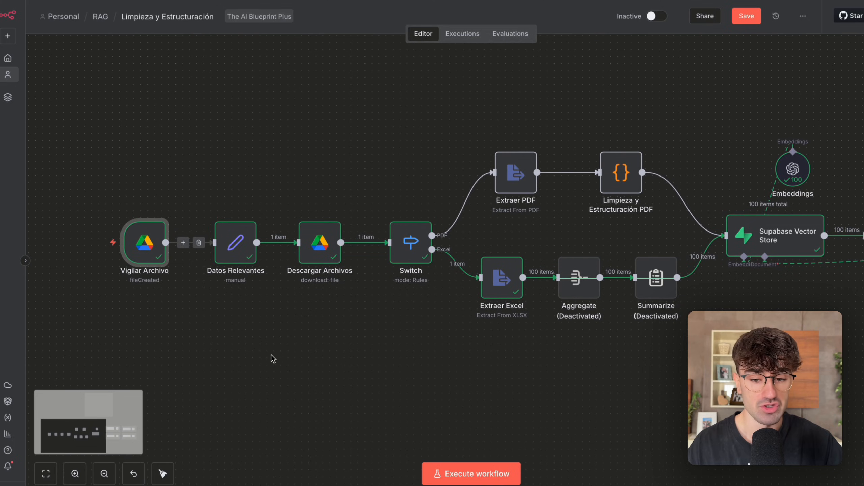
{"action": "scroll", "coordinate": [273, 359], "scroll_direction": "right", "scroll_amount": 4}
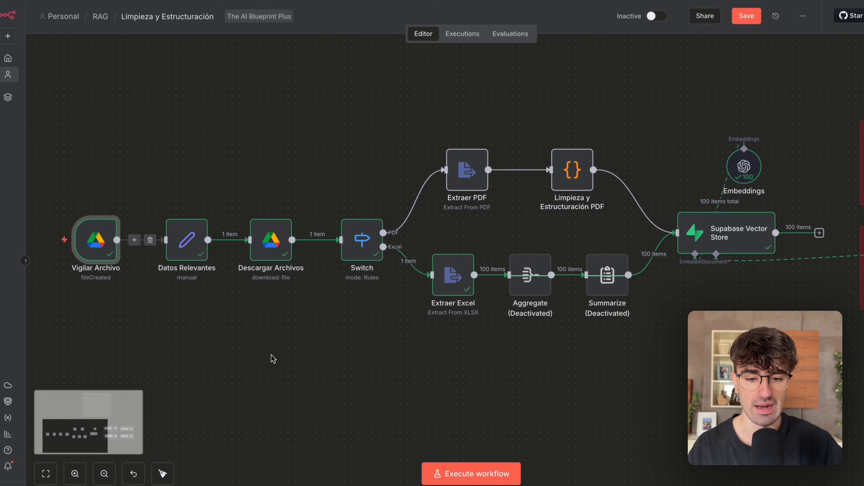
{"action": "scroll", "coordinate": [357, 167], "scroll_direction": "right", "scroll_amount": 4}
{"action": "left_click_drag", "start_coordinate": [235, 179], "coordinate": [425, 340]}
{"action": "scroll", "coordinate": [425, 341], "scroll_direction": "right", "scroll_amount": 2}
Highlight the PDF branch, the Aggregate and Summarize nodes, and the Supabase Vector Store area in turn.
{"action": "left_click_drag", "start_coordinate": [293, 88], "coordinate": [529, 242]}
{"action": "left_click_drag", "start_coordinate": [374, 247], "coordinate": [569, 347]}
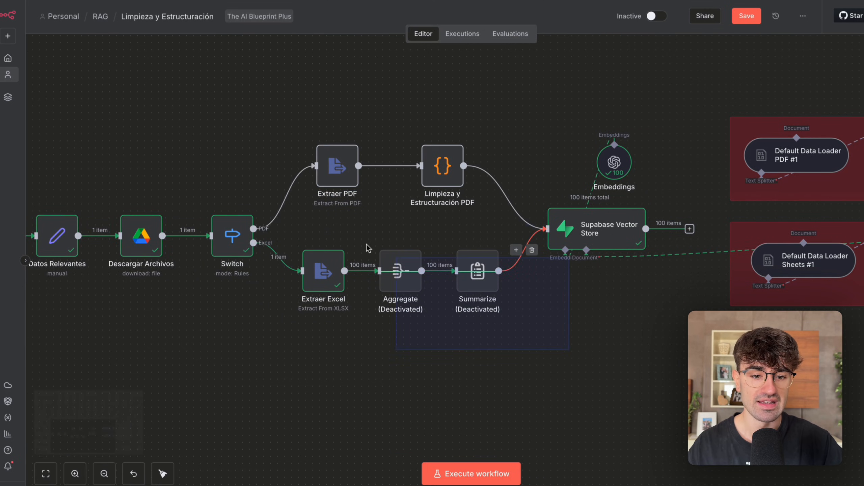
{"action": "scroll", "coordinate": [424, 301], "scroll_direction": "down", "scroll_amount": 5}
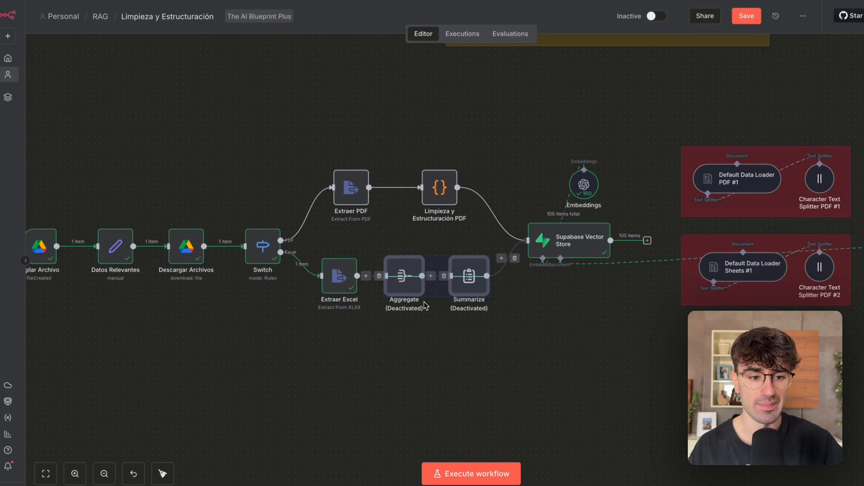
{"action": "scroll", "coordinate": [424, 301], "scroll_direction": "right", "scroll_amount": 3}
{"action": "left_click_drag", "start_coordinate": [424, 127], "coordinate": [763, 315]}
{"action": "left_click", "coordinate": [299, 348]}
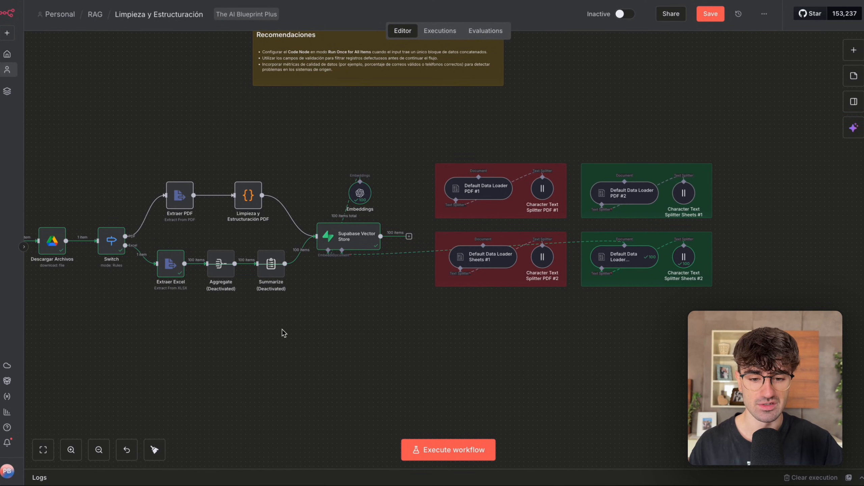
Examine the deactivated Aggregate and Summarize nodes between Extraer Excel and the Supabase Vector Store.
{"action": "scroll", "coordinate": [230, 289], "scroll_direction": "up", "scroll_amount": 3}
{"action": "left_click_drag", "start_coordinate": [344, 316], "coordinate": [214, 211]}
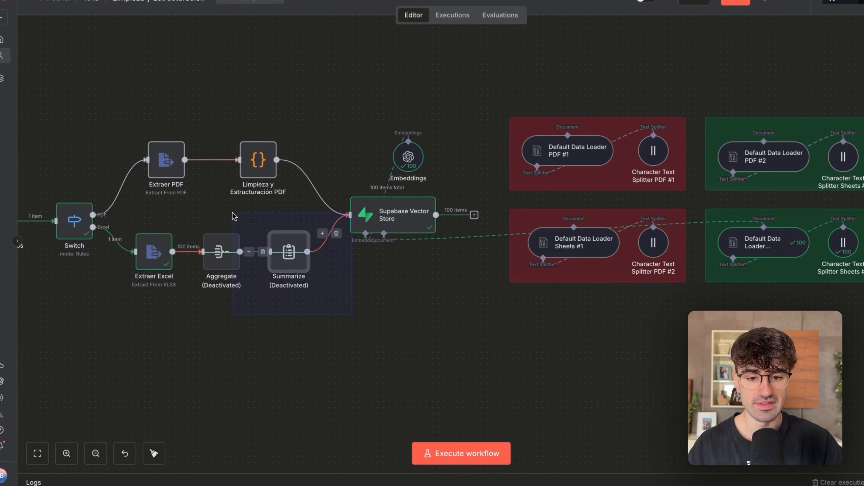
{"action": "left_click", "coordinate": [354, 324]}
{"action": "left_click", "coordinate": [221, 259]}
{"action": "left_click", "coordinate": [285, 257]}
{"action": "left_click", "coordinate": [320, 276]}
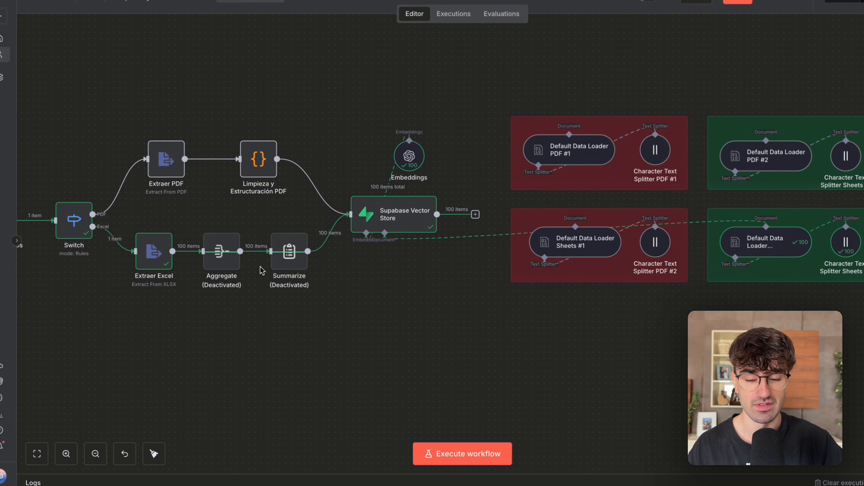
Open the Nov 1, 12:16:08 execution and inspect the Summarize node's concatenated_data output, then close the node.
{"action": "left_click", "coordinate": [454, 14]}
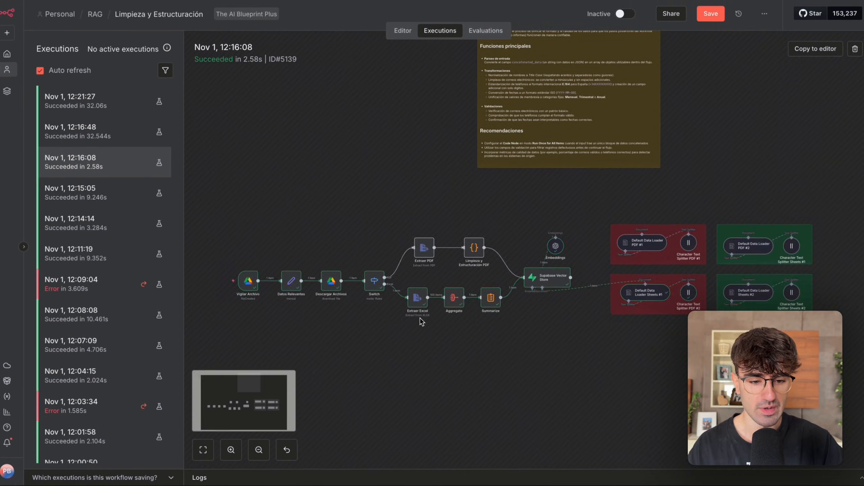
{"action": "scroll", "coordinate": [421, 321], "scroll_direction": "up", "scroll_amount": 5}
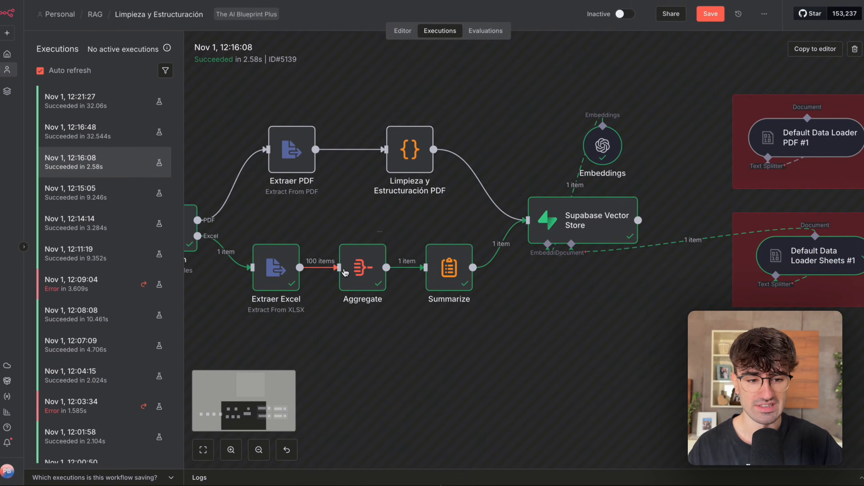
{"action": "double_click", "coordinate": [455, 276]}
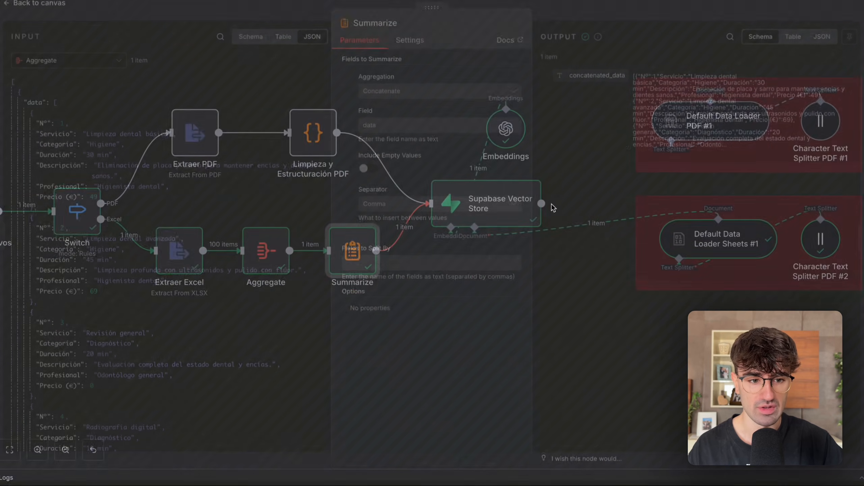
{"action": "left_click_drag", "start_coordinate": [658, 96], "coordinate": [690, 157]}
{"action": "left_click", "coordinate": [686, 158]}
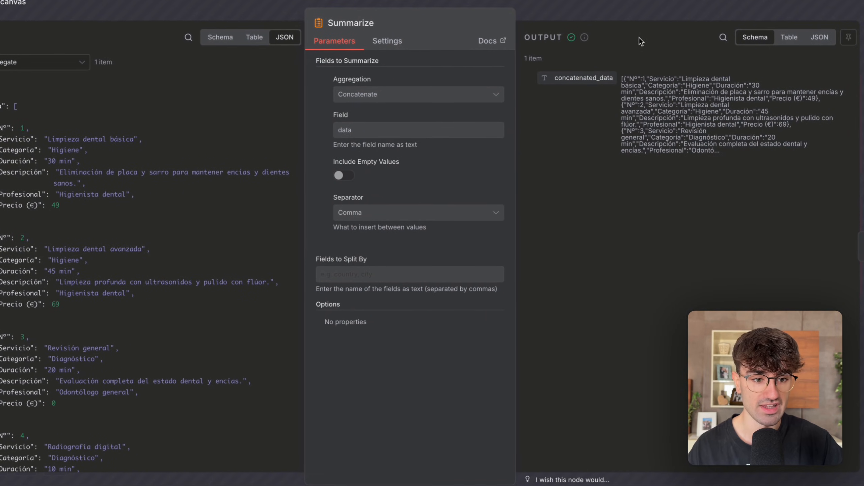
{"action": "left_click_drag", "start_coordinate": [564, 79], "coordinate": [623, 79]}
{"action": "key", "text": "Escape"}
Inspect the Default Data Loader Sheets #1 node in that execution, viewing its concatenated_data input as a schema, then return to the canvas.
{"action": "scroll", "coordinate": [519, 126], "scroll_direction": "right", "scroll_amount": 2}
{"action": "left_click_drag", "start_coordinate": [563, 111], "coordinate": [400, 335]}
{"action": "scroll", "coordinate": [400, 335], "scroll_direction": "right", "scroll_amount": 2}
{"action": "scroll", "coordinate": [400, 335], "scroll_direction": "down", "scroll_amount": 3}
{"action": "scroll", "coordinate": [400, 335], "scroll_direction": "right", "scroll_amount": 2}
{"action": "left_click", "coordinate": [479, 275]}
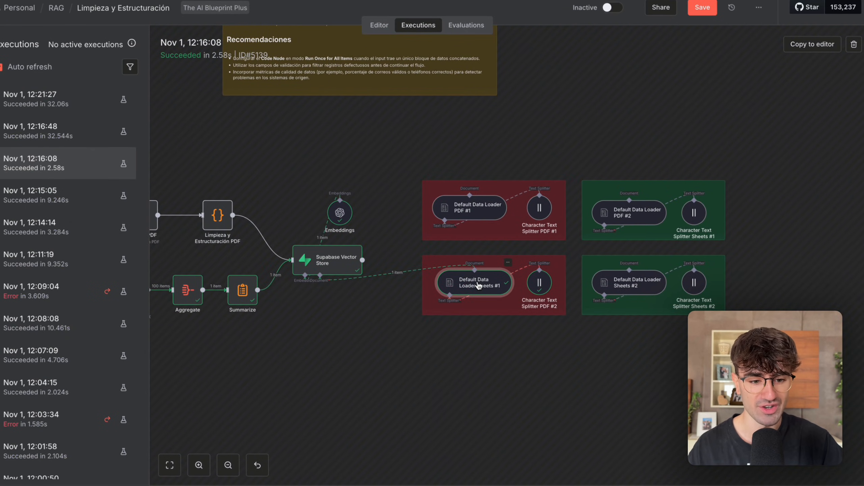
{"action": "double_click", "coordinate": [479, 285]}
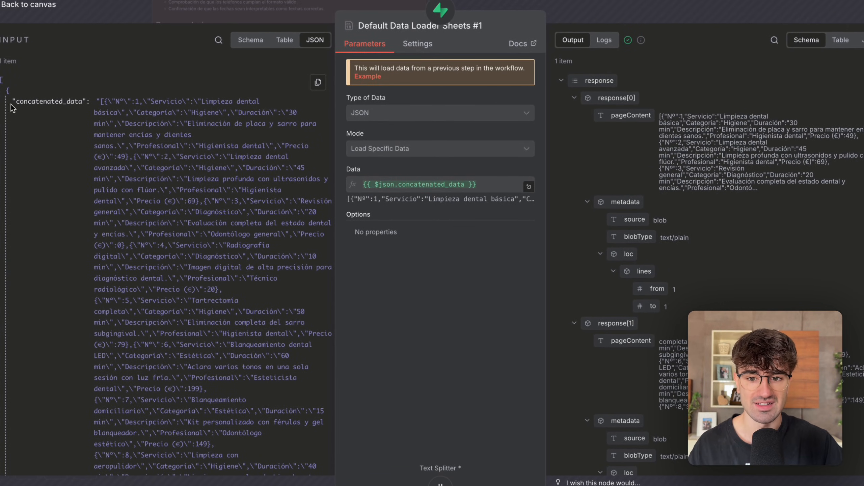
{"action": "left_click_drag", "start_coordinate": [20, 97], "coordinate": [153, 88]}
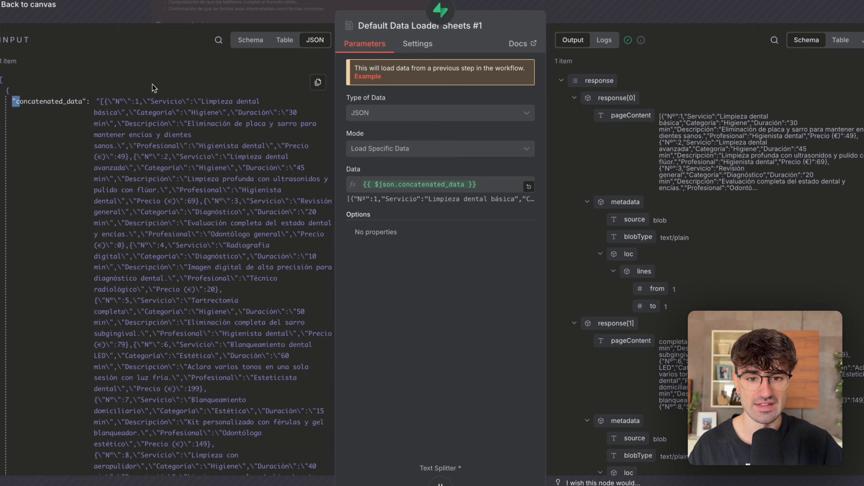
{"action": "left_click", "coordinate": [246, 44]}
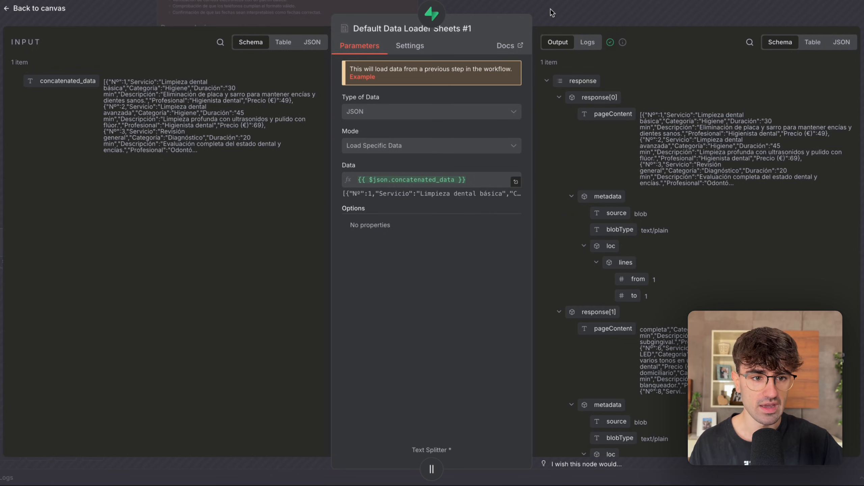
{"action": "left_click", "coordinate": [570, 15]}
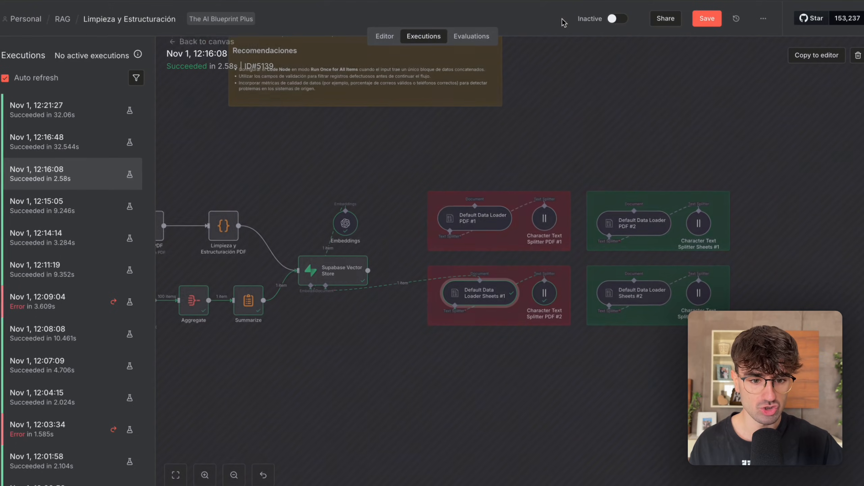
Highlight the Sheets #2 loader group, then return to the workflow editor and highlight the deactivated Aggregate and Summarize nodes.
{"action": "scroll", "coordinate": [506, 235], "scroll_direction": "right", "scroll_amount": 3}
{"action": "left_click_drag", "start_coordinate": [655, 348], "coordinate": [472, 240]}
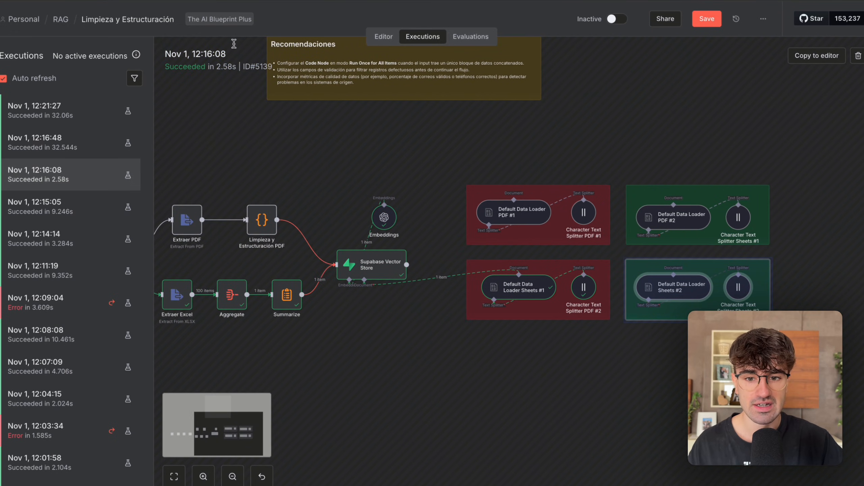
{"action": "left_click", "coordinate": [383, 37]}
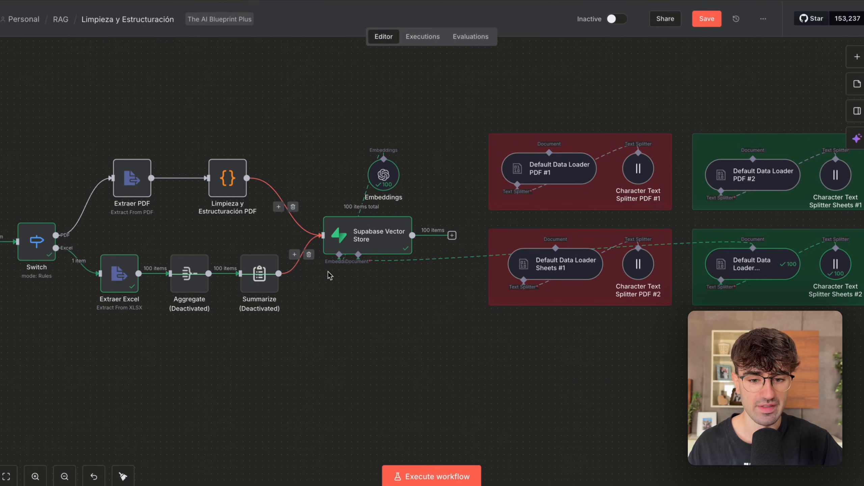
{"action": "scroll", "coordinate": [329, 245], "scroll_direction": "down", "scroll_amount": 2}
{"action": "left_click_drag", "start_coordinate": [332, 289], "coordinate": [194, 219]}
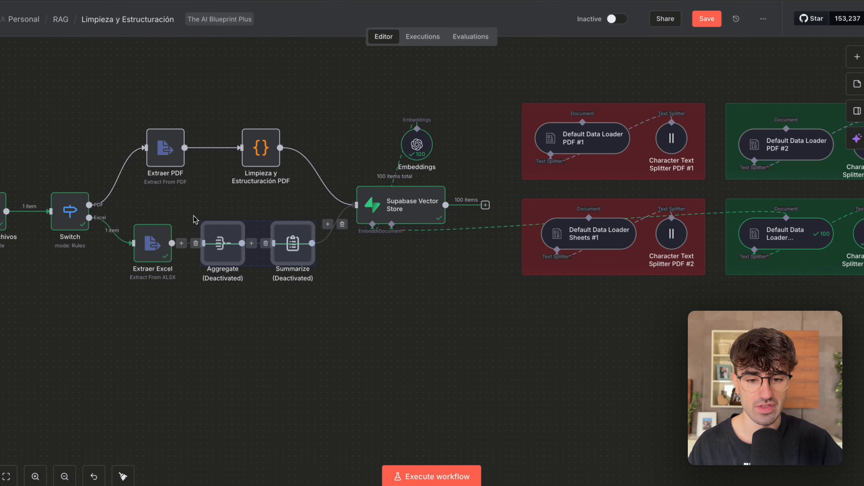
{"action": "scroll", "coordinate": [220, 238], "scroll_direction": "up", "scroll_amount": 3}
{"action": "scroll", "coordinate": [220, 238], "scroll_direction": "down", "scroll_amount": 3}
{"action": "left_click", "coordinate": [266, 311]}
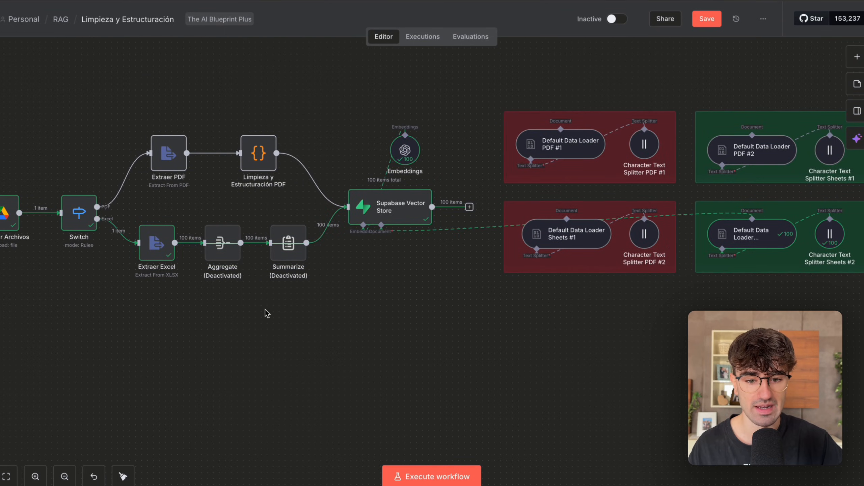
Open the Default Data Loader Sheets #2 node and highlight the field mappings in its Data expression.
{"action": "scroll", "coordinate": [265, 311], "scroll_direction": "up", "scroll_amount": 1}
{"action": "scroll", "coordinate": [264, 310], "scroll_direction": "up", "scroll_amount": 1}
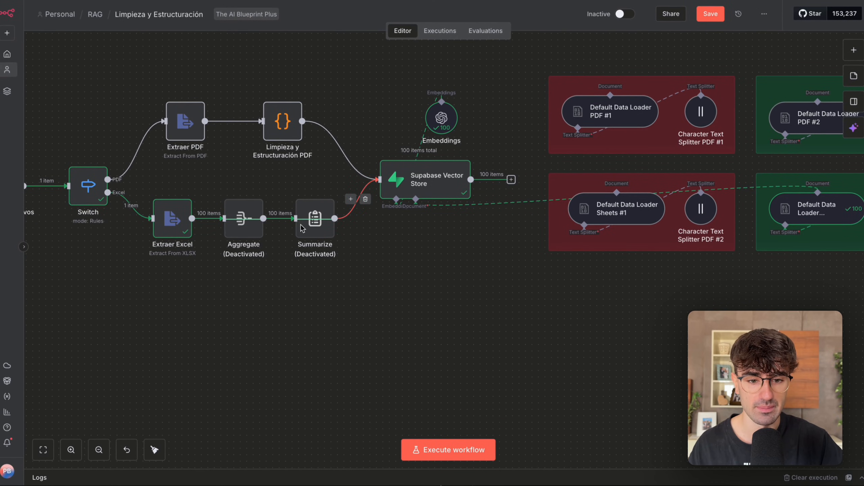
{"action": "scroll", "coordinate": [320, 308], "scroll_direction": "down", "scroll_amount": 5}
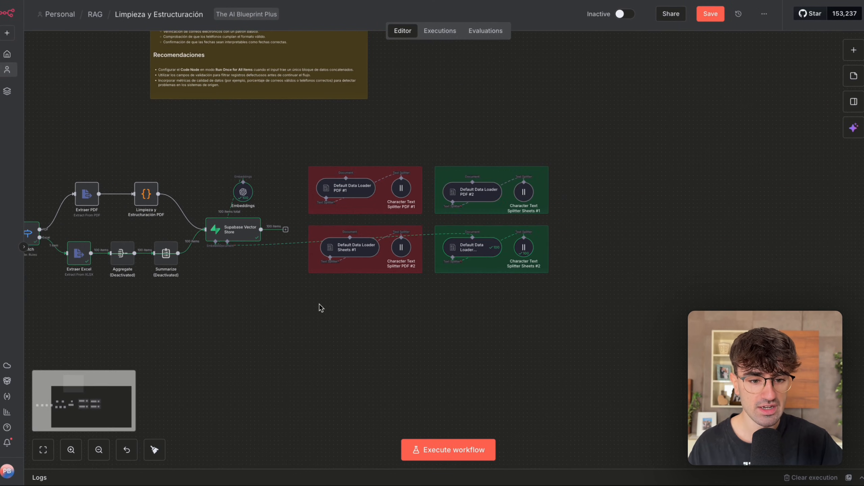
{"action": "double_click", "coordinate": [487, 246]}
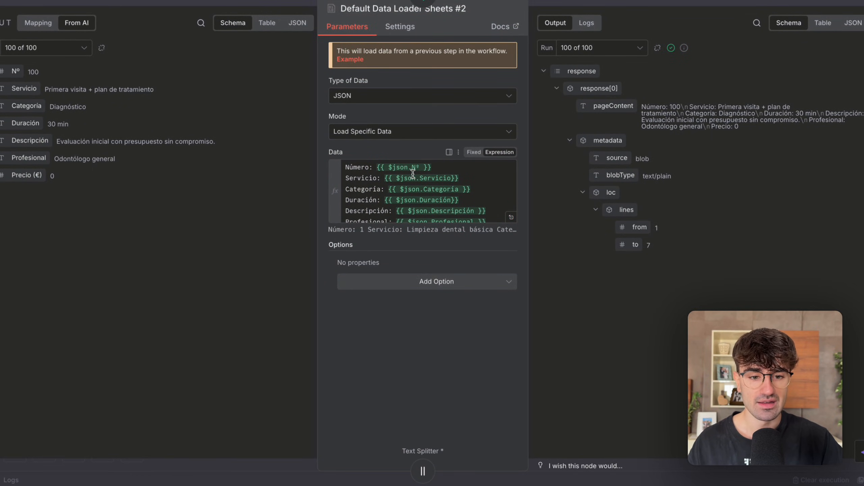
{"action": "left_click_drag", "start_coordinate": [413, 175], "coordinate": [437, 219]}
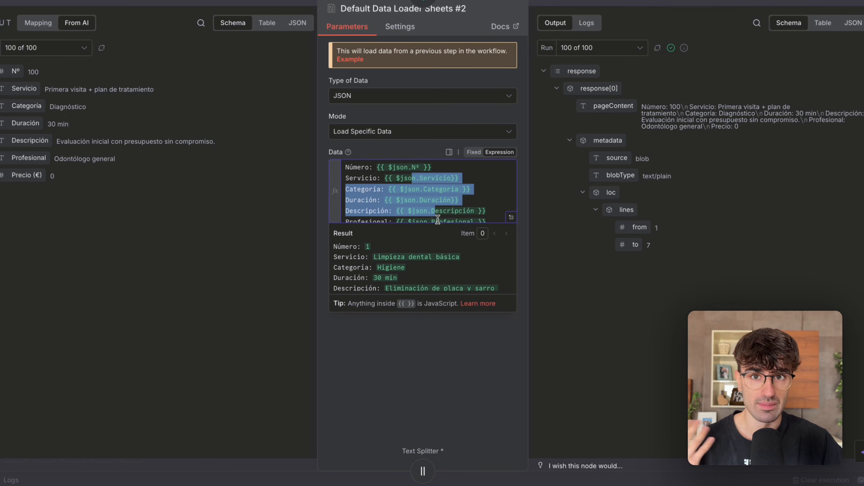
{"action": "left_click", "coordinate": [460, 366]}
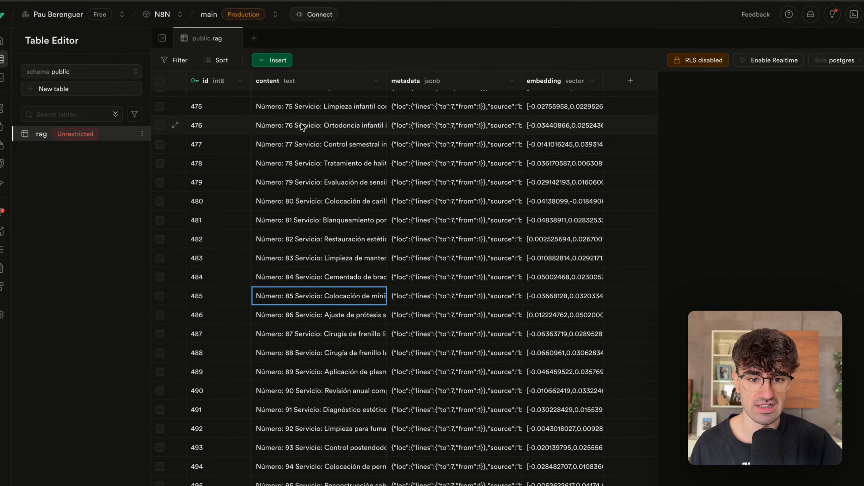
Read the content of row 476 in Supabase's rag table, then switch back to n8n and close the Sheets #2 loader.
{"action": "double_click", "coordinate": [301, 123]}
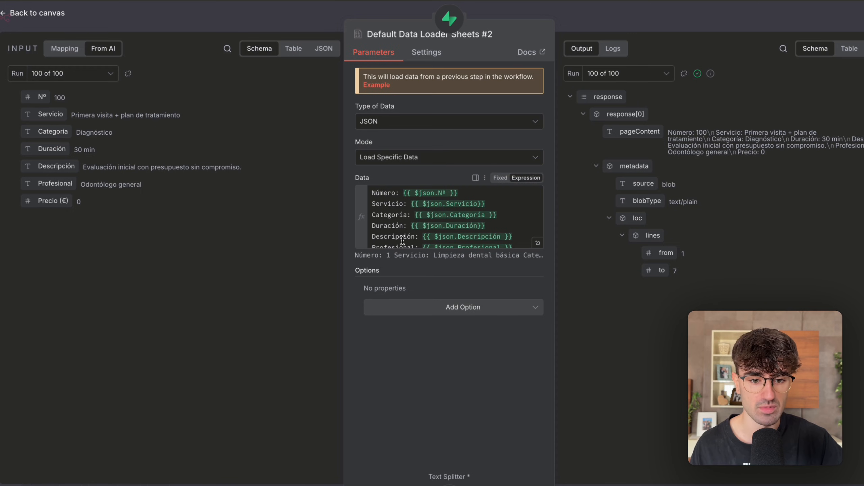
{"action": "left_click", "coordinate": [402, 240]}
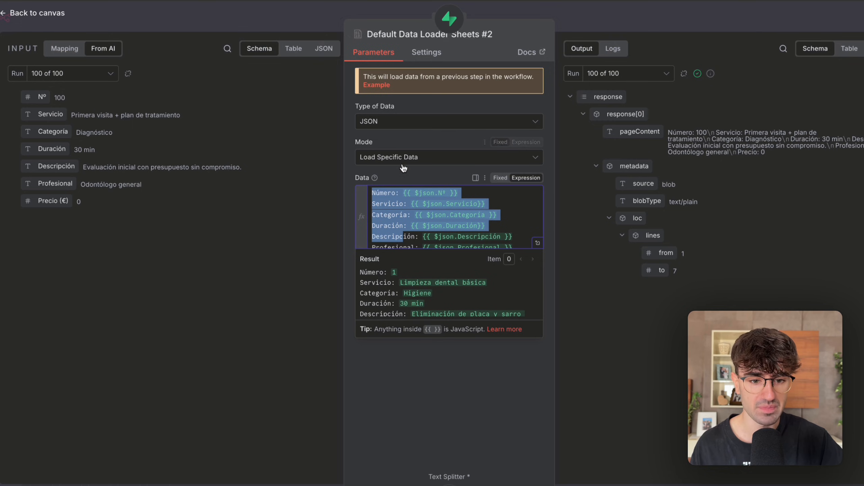
{"action": "left_click", "coordinate": [598, 299]}
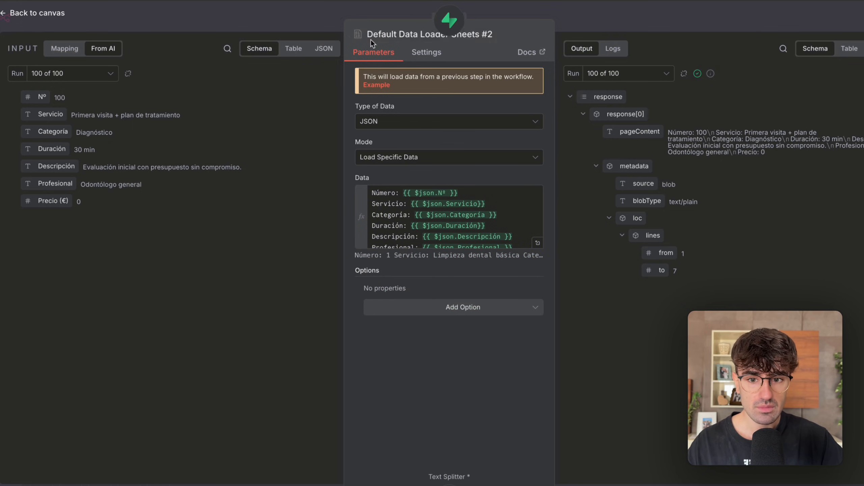
{"action": "left_click", "coordinate": [195, 27]}
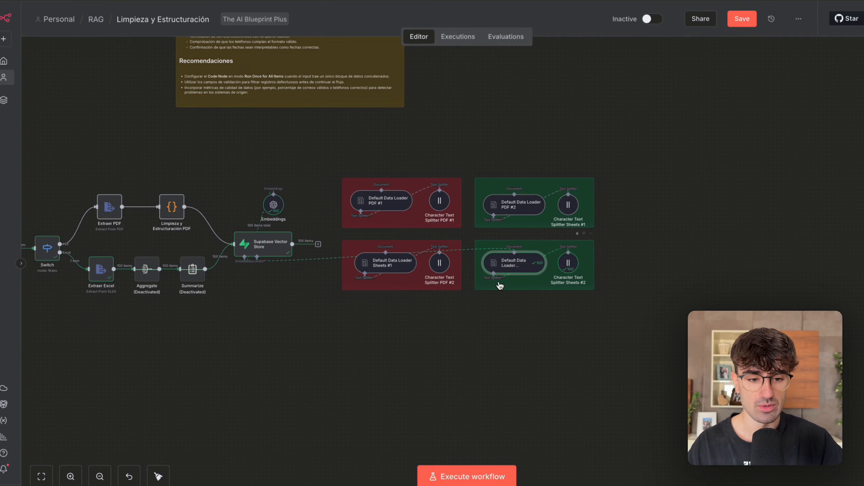
{"action": "scroll", "coordinate": [500, 285], "scroll_direction": "up", "scroll_amount": 3}
{"action": "scroll", "coordinate": [204, 248], "scroll_direction": "left", "scroll_amount": 5}
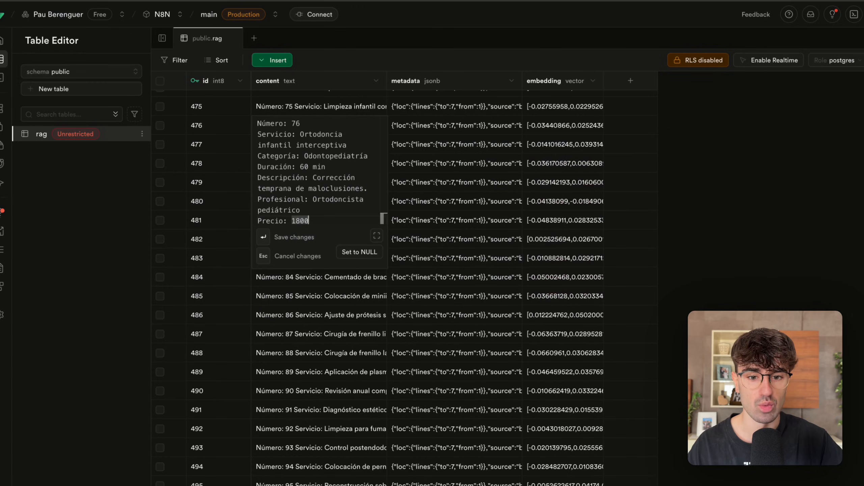
Switch to Supabase and delete all selected rows on the current page of the rag table.
{"action": "scroll", "coordinate": [272, 285], "scroll_direction": "down", "scroll_amount": 3}
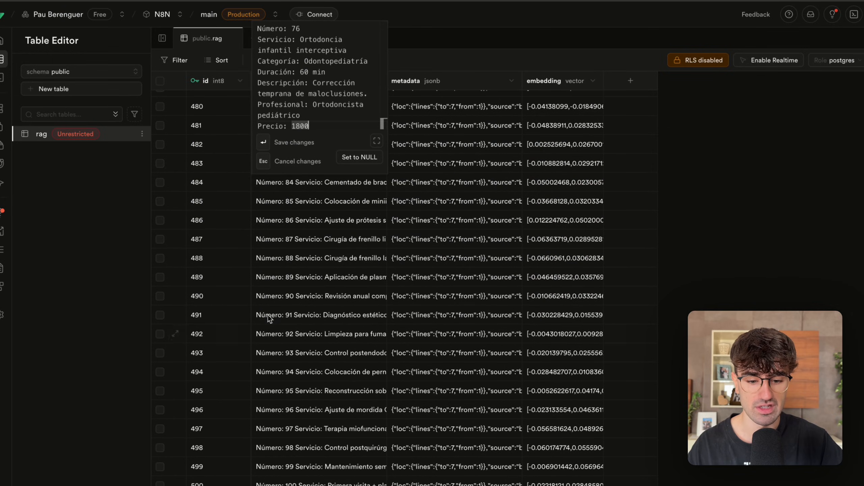
{"action": "scroll", "coordinate": [270, 338], "scroll_direction": "up", "scroll_amount": 8}
{"action": "left_click", "coordinate": [160, 81]}
{"action": "left_click", "coordinate": [192, 60]}
{"action": "left_click", "coordinate": [469, 286]}
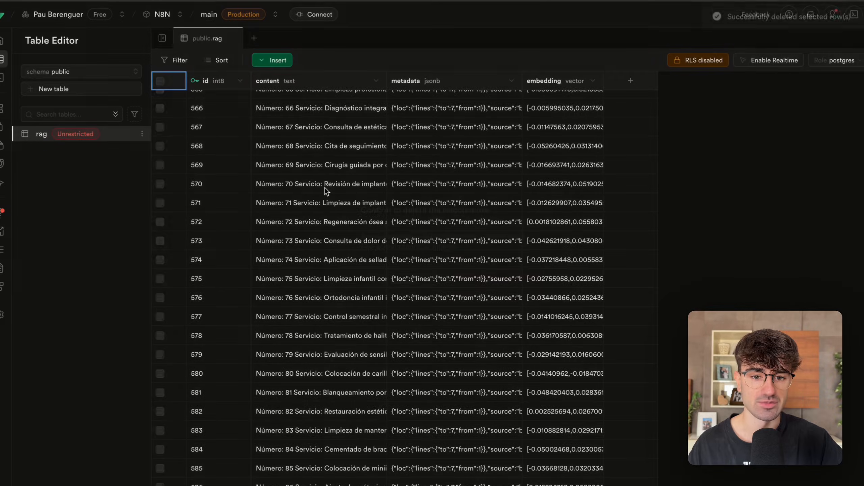
Look through the remaining rag table rows, then review the source rows in the Servicios Clínica Dental spreadsheet.
{"action": "scroll", "coordinate": [310, 215], "scroll_direction": "down", "scroll_amount": 15}
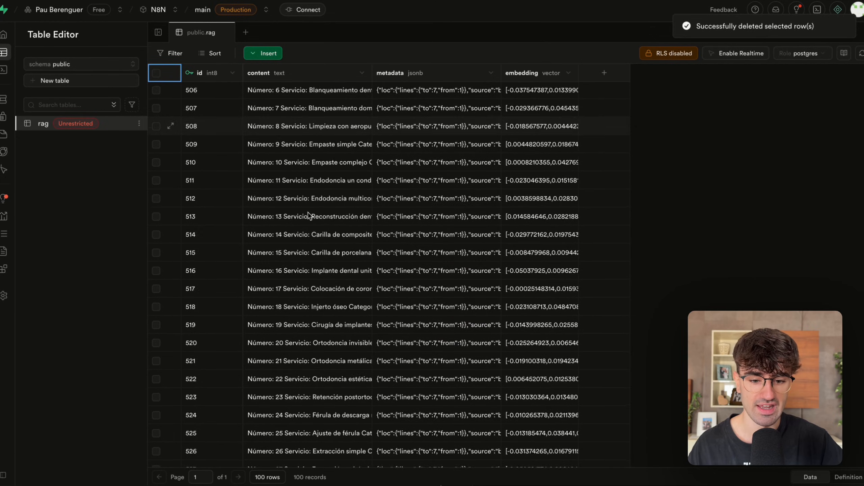
{"action": "scroll", "coordinate": [236, 242], "scroll_direction": "up", "scroll_amount": 15}
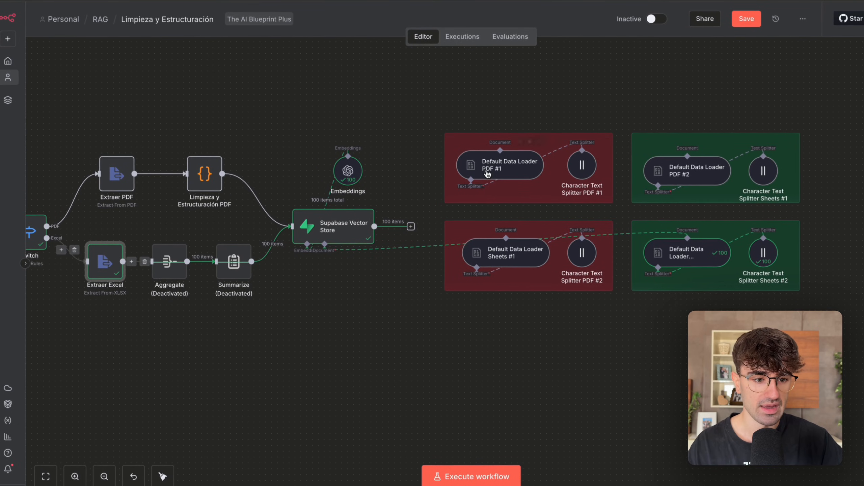
{"action": "scroll", "coordinate": [487, 174], "scroll_direction": "down", "scroll_amount": 3}
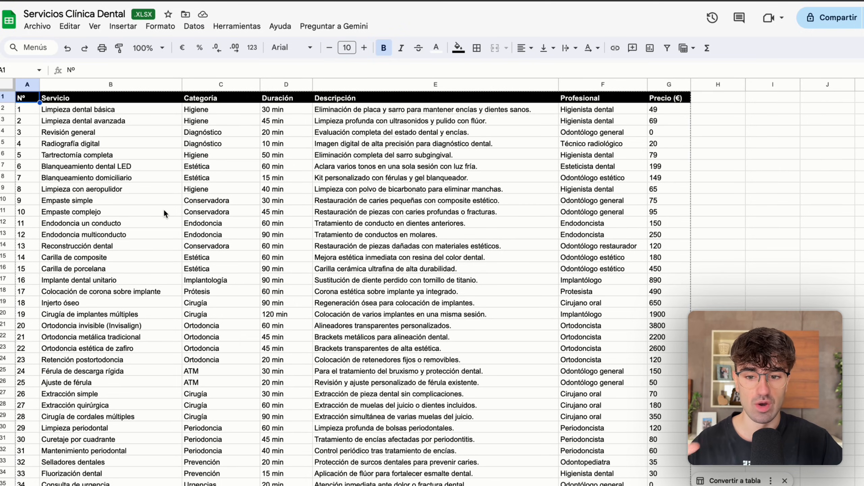
{"action": "scroll", "coordinate": [164, 213], "scroll_direction": "down", "scroll_amount": 20}
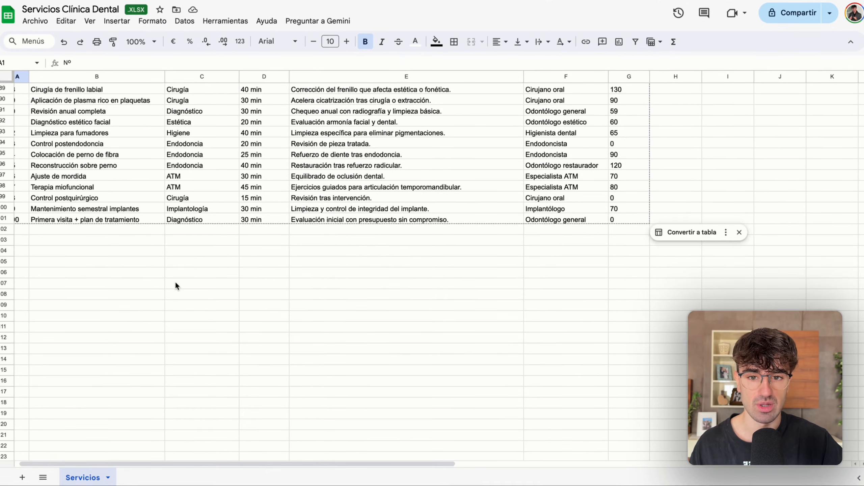
{"action": "scroll", "coordinate": [177, 285], "scroll_direction": "up", "scroll_amount": 20}
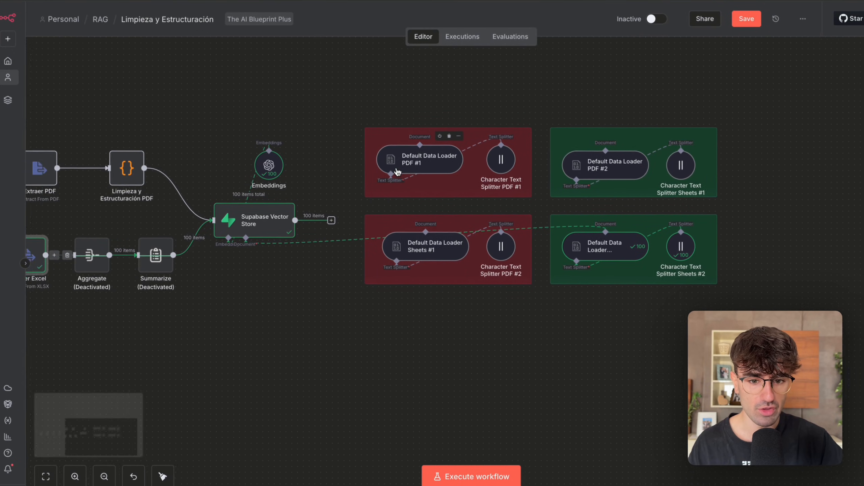
Examine the Sheets #2 loader's Data expression in the expanded editor and the node, highlighting the Número line and its {{ $json.Nº }} mapping.
{"action": "scroll", "coordinate": [397, 172], "scroll_direction": "left", "scroll_amount": 5}
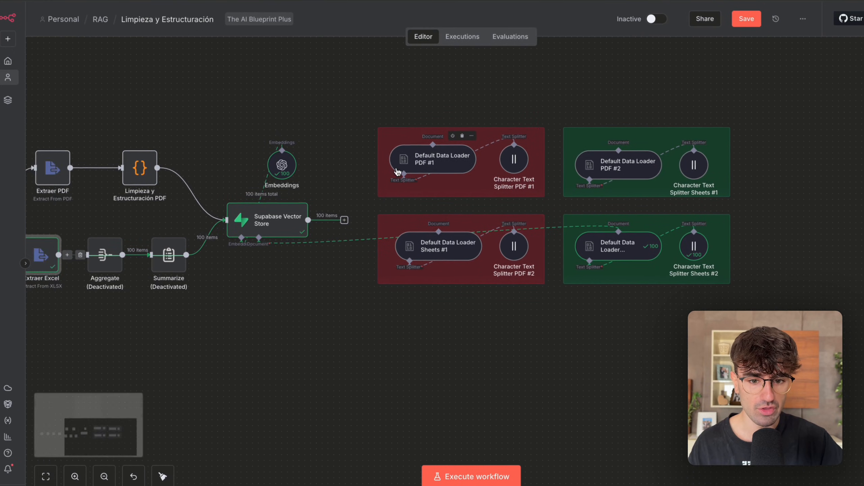
{"action": "scroll", "coordinate": [401, 174], "scroll_direction": "right", "scroll_amount": 5}
{"action": "left_click", "coordinate": [622, 248]}
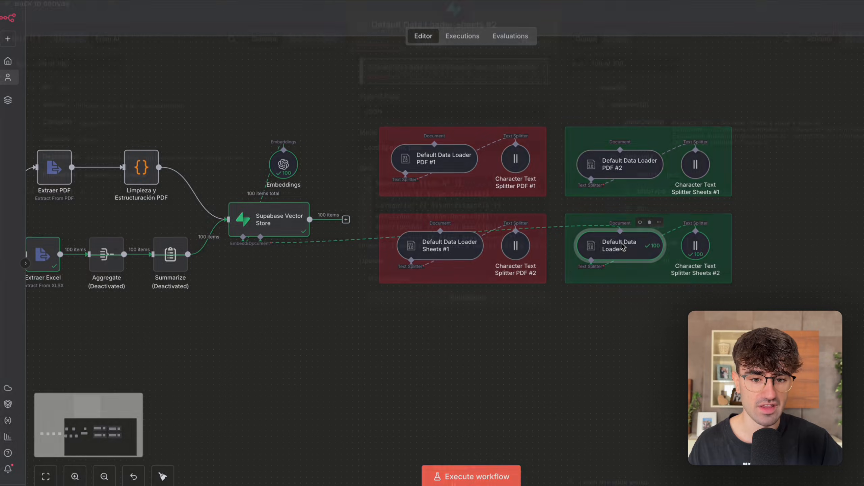
{"action": "double_click", "coordinate": [622, 247]}
{"action": "left_click", "coordinate": [541, 245]}
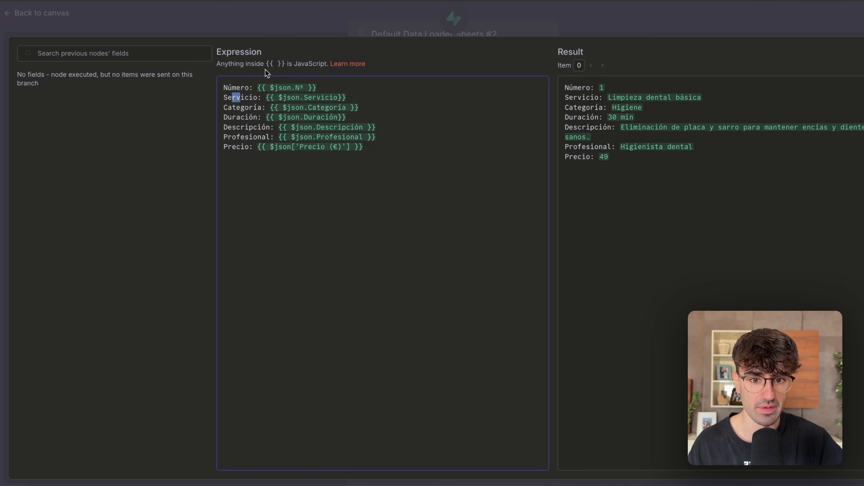
{"action": "left_click", "coordinate": [243, 93]}
{"action": "triple_click", "coordinate": [250, 92]}
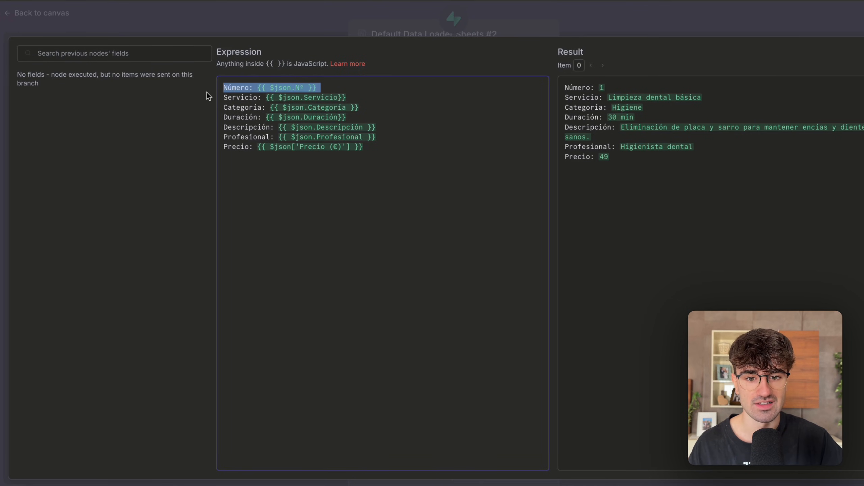
{"action": "left_click", "coordinate": [275, 106]}
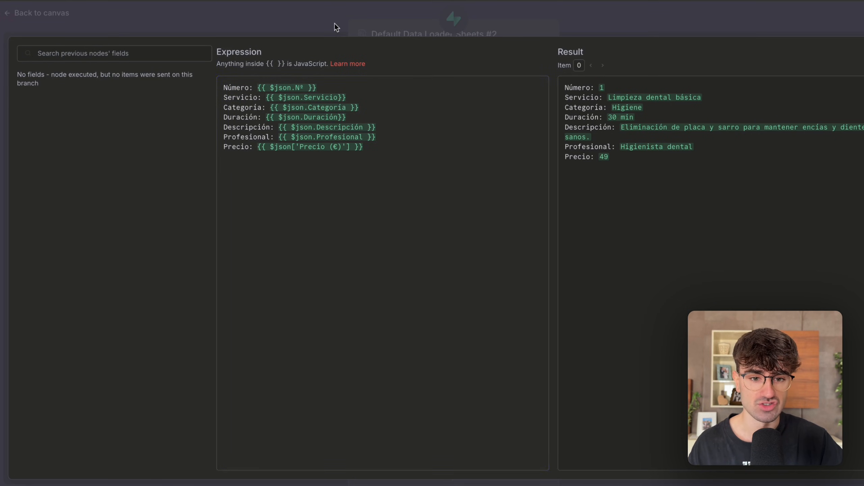
{"action": "left_click", "coordinate": [335, 23]}
{"action": "left_click_drag", "start_coordinate": [409, 192], "coordinate": [466, 193]}
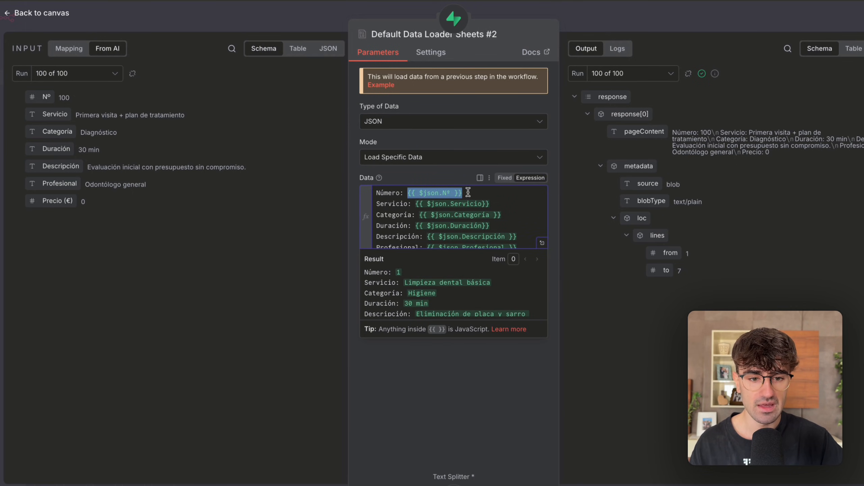
Highlight the Número mapping, then examine the Sheets #2 loader's input fields and resulting pageContent in runs 95, 93, 96 and 97.
{"action": "left_click", "coordinate": [468, 192]}
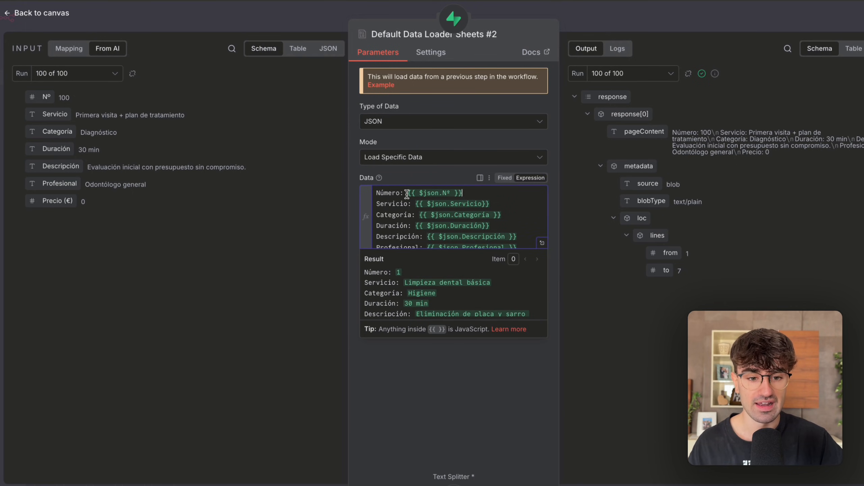
{"action": "left_click_drag", "start_coordinate": [408, 194], "coordinate": [471, 197]}
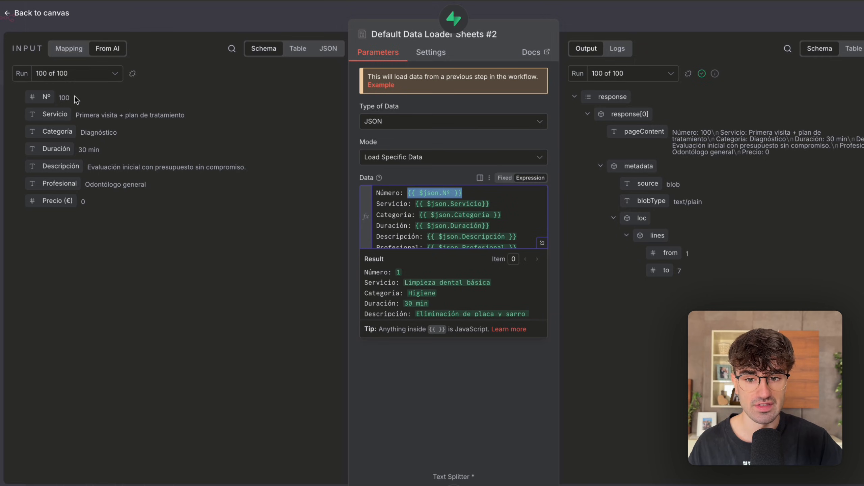
{"action": "left_click", "coordinate": [81, 74]}
{"action": "left_click", "coordinate": [81, 75]}
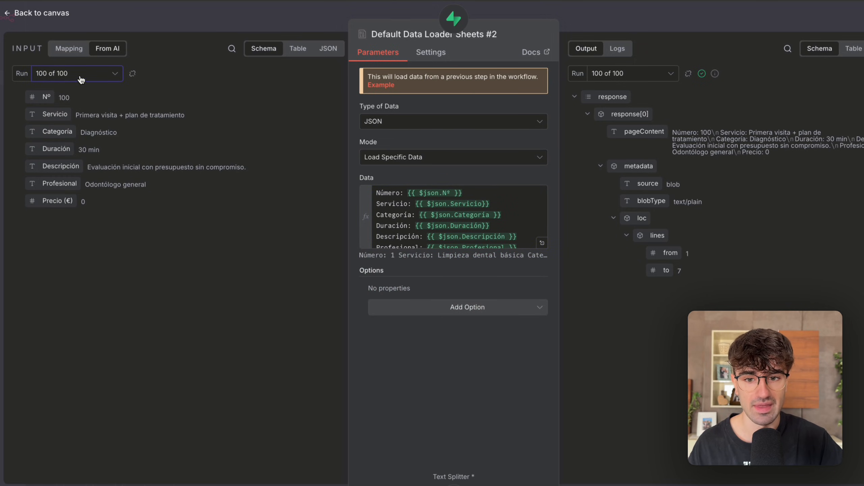
{"action": "left_click", "coordinate": [81, 78]}
{"action": "left_click", "coordinate": [80, 136]}
{"action": "left_click", "coordinate": [90, 77]}
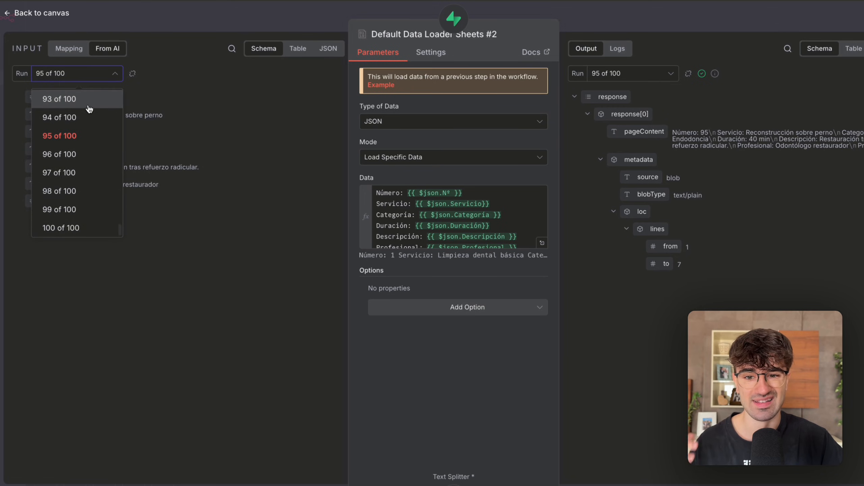
{"action": "left_click", "coordinate": [88, 104]}
{"action": "left_click", "coordinate": [97, 79]}
{"action": "left_click", "coordinate": [89, 155]}
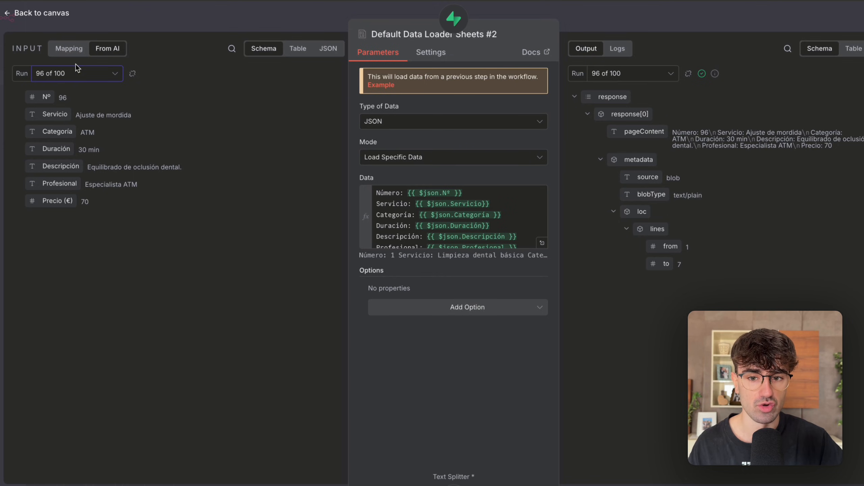
{"action": "left_click", "coordinate": [76, 74]}
{"action": "left_click", "coordinate": [71, 160]}
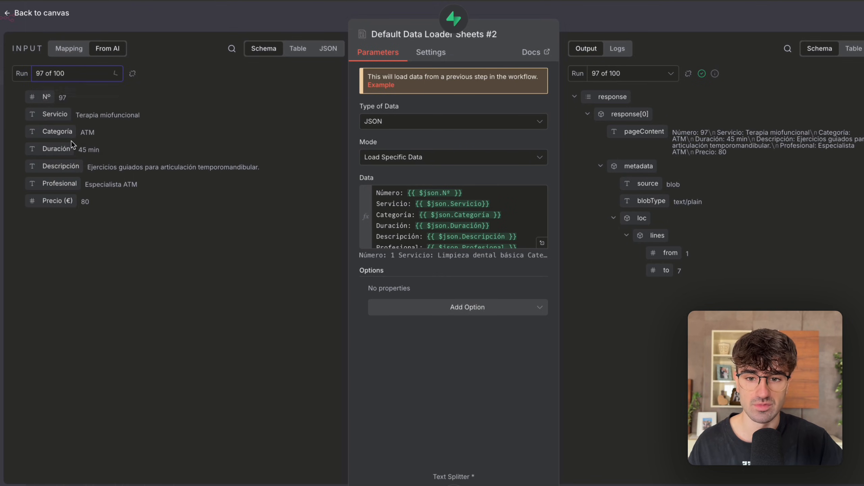
{"action": "left_click", "coordinate": [71, 74]}
{"action": "left_click", "coordinate": [159, 94]}
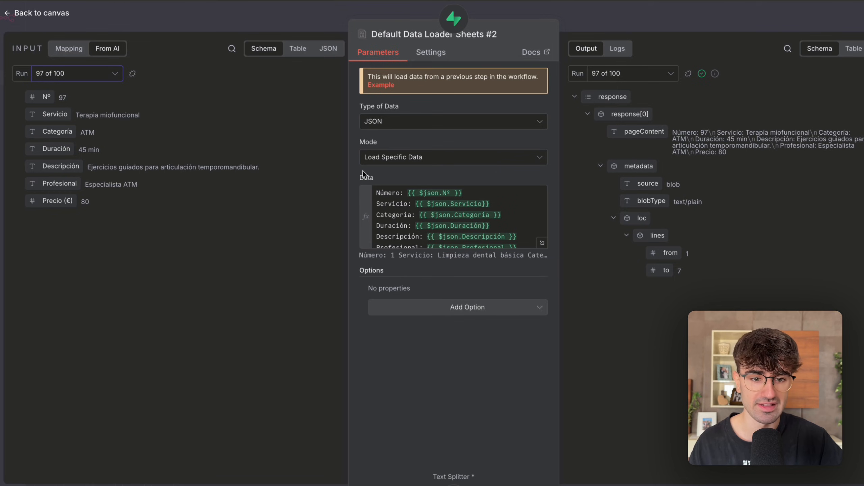
Compare the {{ $json.Nº }} mapping with the input fields, highlighting Duración, Descripción and Profesional.
{"action": "left_click_drag", "start_coordinate": [408, 193], "coordinate": [465, 193]}
{"action": "left_click", "coordinate": [465, 193]}
{"action": "left_click", "coordinate": [442, 194]}
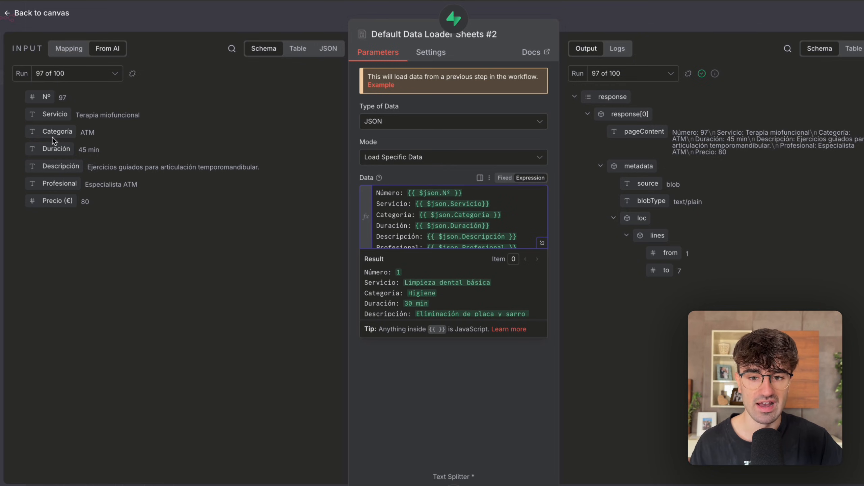
{"action": "left_click_drag", "start_coordinate": [32, 150], "coordinate": [173, 187]}
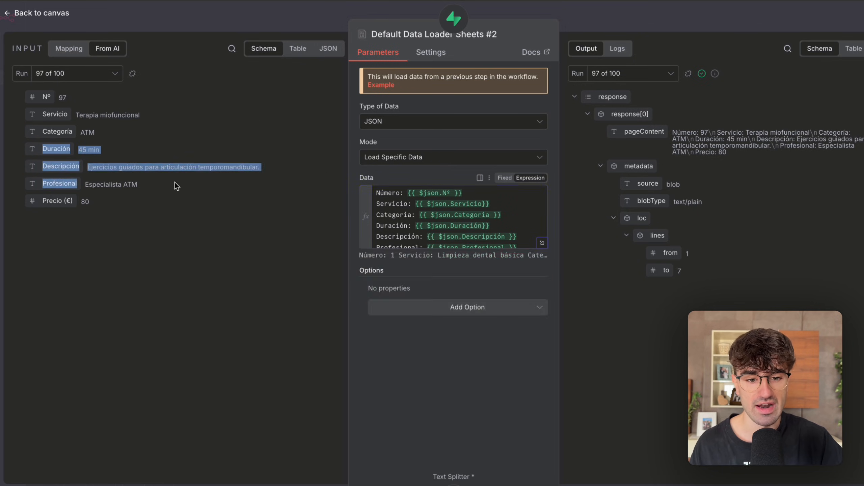
Delete the Número mapping in the loader's Data expression and rebuild it as {{ $json.Nº }}.
{"action": "left_click", "coordinate": [407, 192]}
{"action": "key", "text": "BackSpace"}
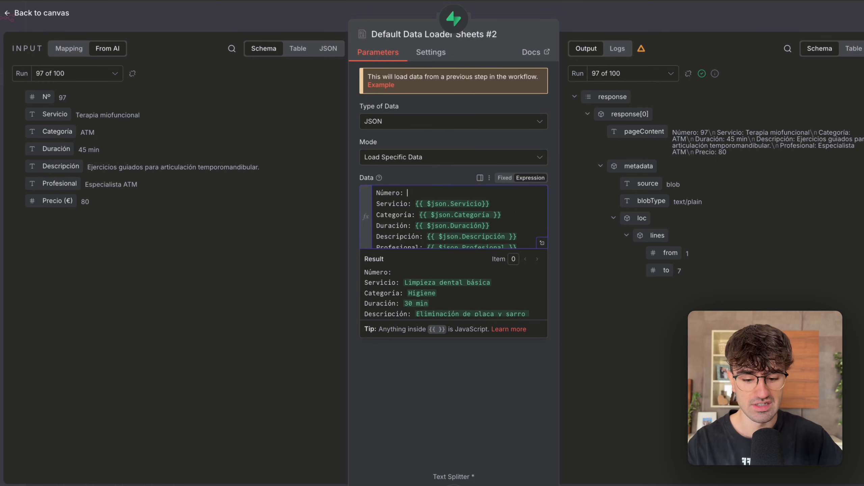
{"action": "type", "text": "{{ $json."}
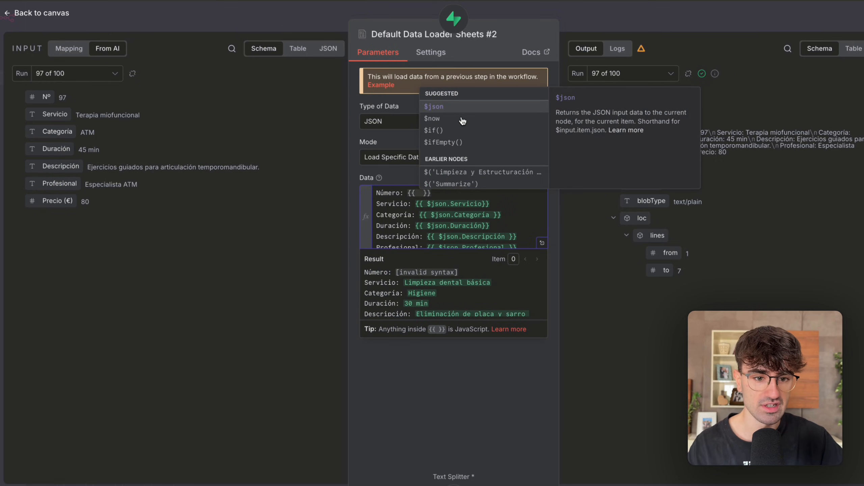
{"action": "left_click", "coordinate": [464, 107]}
{"action": "type", "text": ".Nº"}
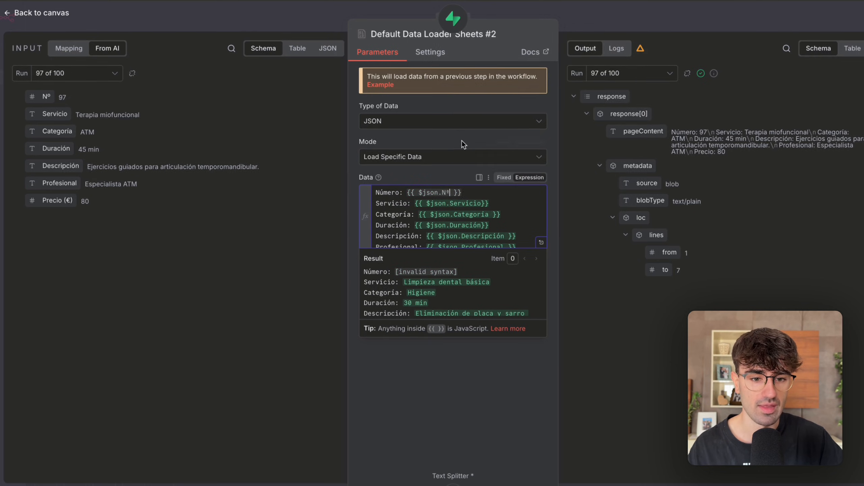
{"action": "left_click", "coordinate": [463, 143]}
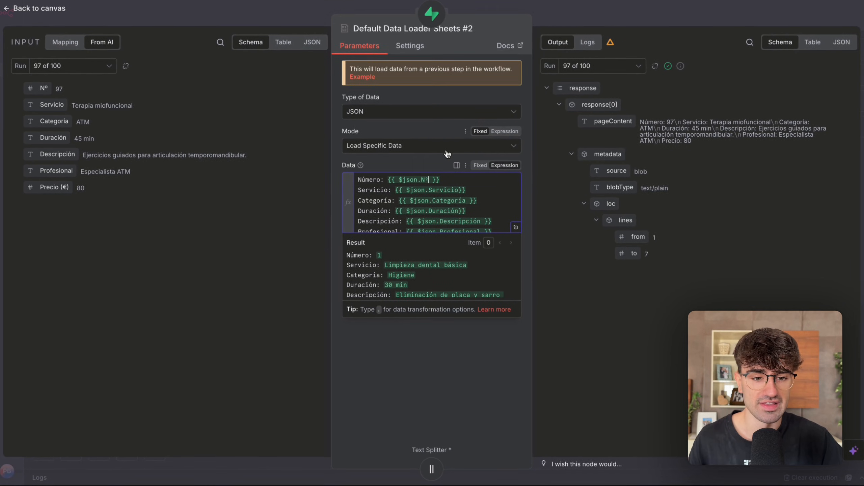
{"action": "scroll", "coordinate": [448, 188], "scroll_direction": "down", "scroll_amount": 1}
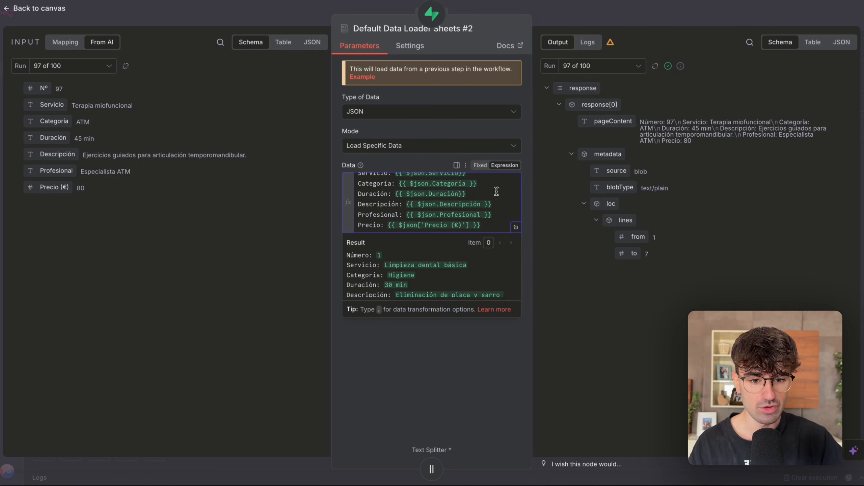
{"action": "left_click", "coordinate": [425, 124]}
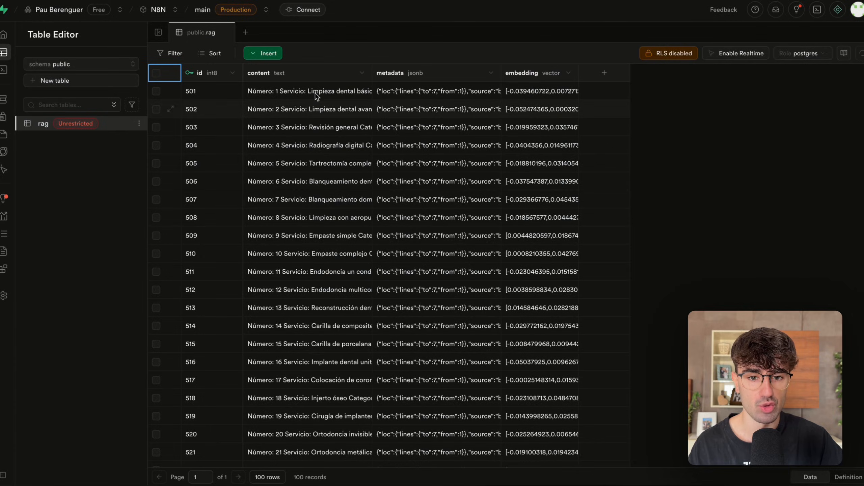
Read the content of row 501 in Supabase's rag table, then switch back to n8n and close the Sheets #2 loader.
{"action": "double_click", "coordinate": [317, 97]}
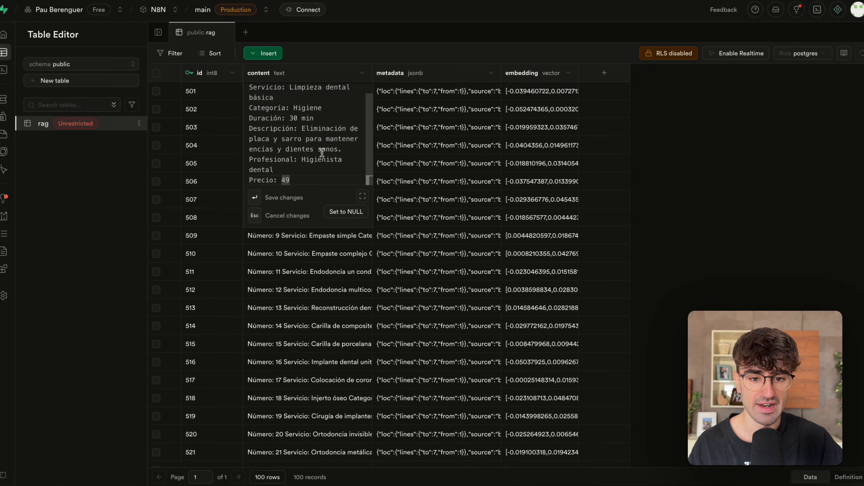
{"action": "scroll", "coordinate": [322, 153], "scroll_direction": "up", "scroll_amount": 1}
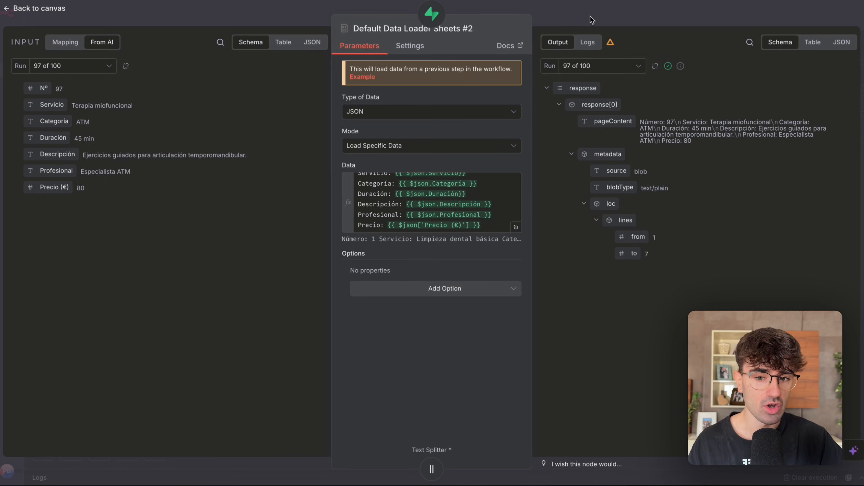
{"action": "left_click", "coordinate": [590, 16]}
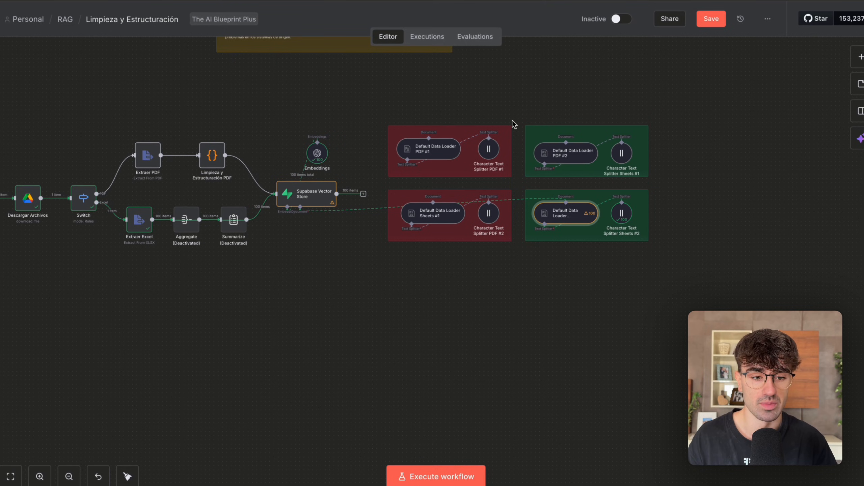
Delete the deactivated Aggregate and Summarize nodes from the workflow's Excel branch.
{"action": "scroll", "coordinate": [532, 176], "scroll_direction": "up", "scroll_amount": 2}
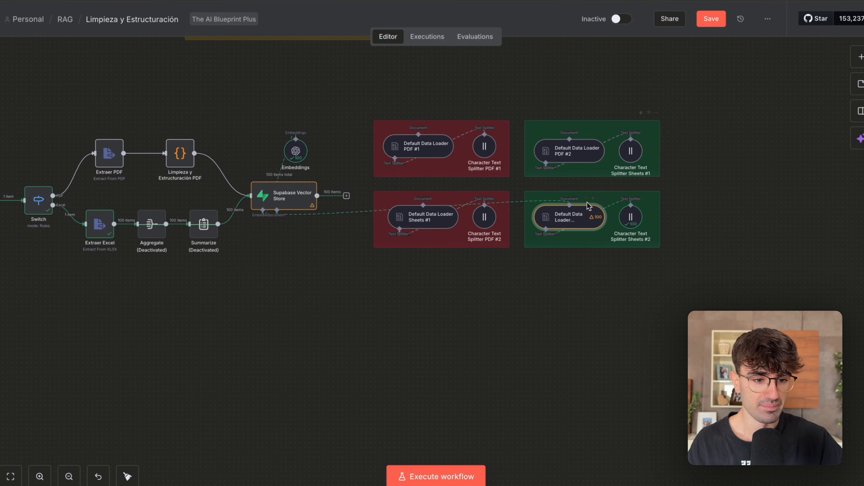
{"action": "scroll", "coordinate": [516, 203], "scroll_direction": "left", "scroll_amount": 5}
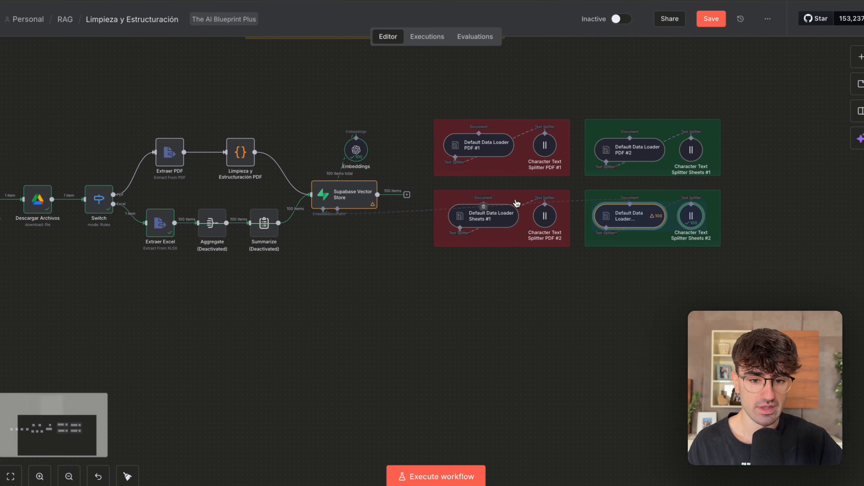
{"action": "left_click_drag", "start_coordinate": [210, 268], "coordinate": [320, 157]}
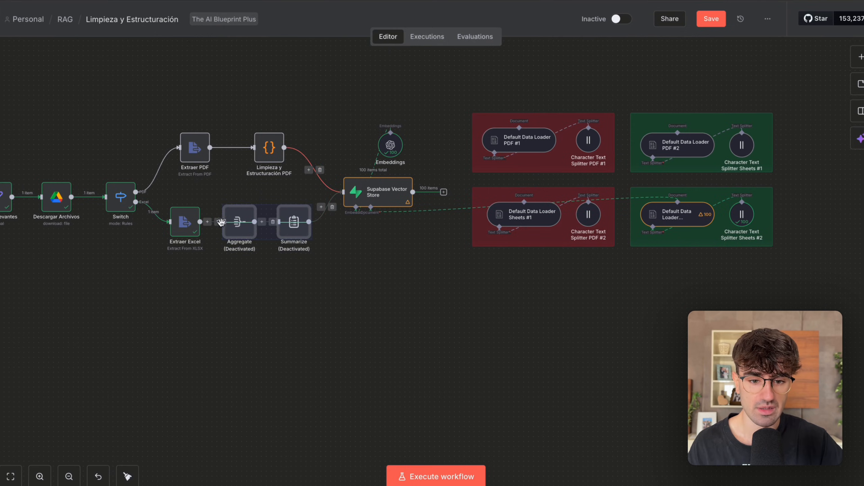
{"action": "key", "text": "Delete"}
{"action": "scroll", "coordinate": [477, 293], "scroll_direction": "down", "scroll_amount": 2}
Review the red and green loader groups and the PDF and Excel extraction branches on the workflow canvas.
{"action": "left_click_drag", "start_coordinate": [430, 278], "coordinate": [605, 196]}
{"action": "left_click", "coordinate": [638, 295]}
{"action": "left_click_drag", "start_coordinate": [601, 272], "coordinate": [780, 147]}
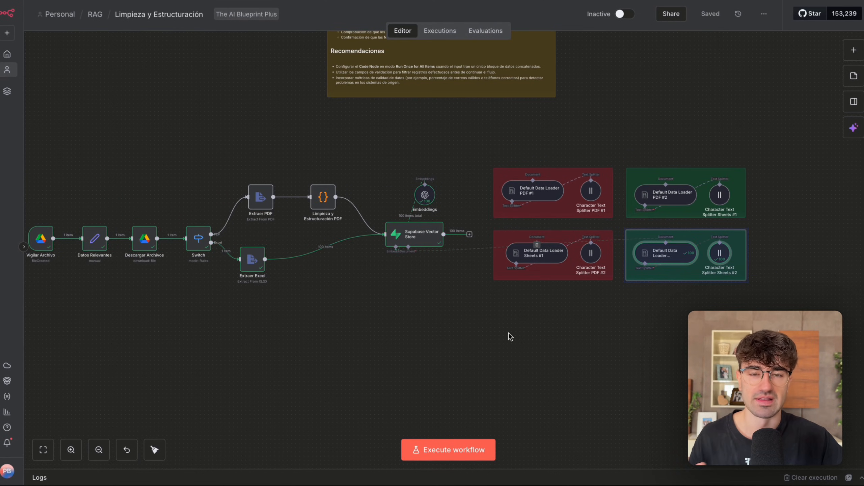
{"action": "left_click_drag", "start_coordinate": [219, 313], "coordinate": [307, 235]}
{"action": "scroll", "coordinate": [309, 301], "scroll_direction": "up", "scroll_amount": 1}
{"action": "left_click", "coordinate": [336, 287]}
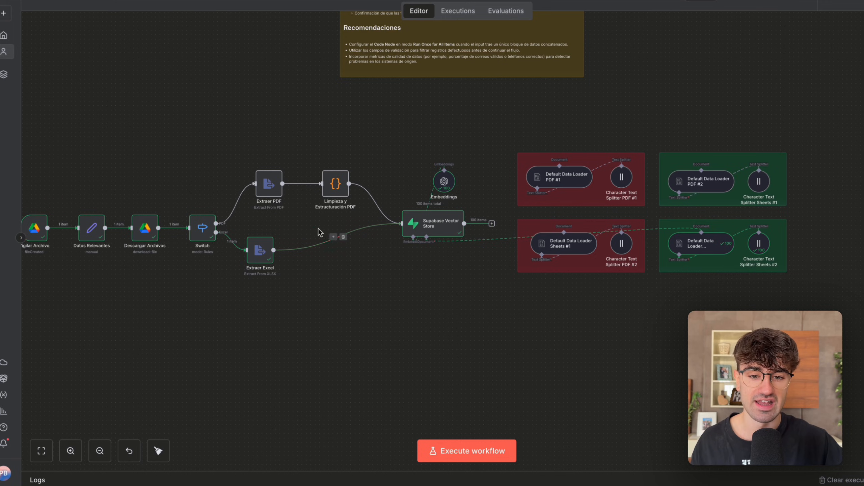
{"action": "left_click_drag", "start_coordinate": [305, 152], "coordinate": [273, 177]}
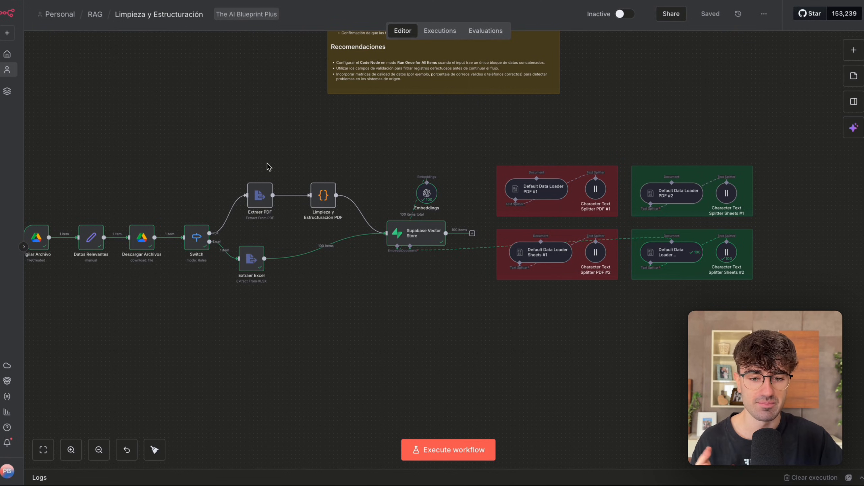
{"action": "scroll", "coordinate": [267, 166], "scroll_direction": "left", "scroll_amount": 2}
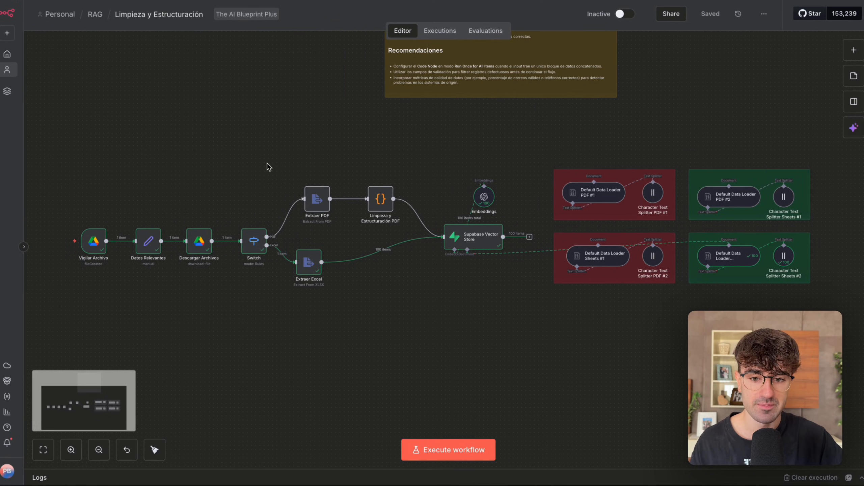
{"action": "scroll", "coordinate": [268, 166], "scroll_direction": "up", "scroll_amount": 1}
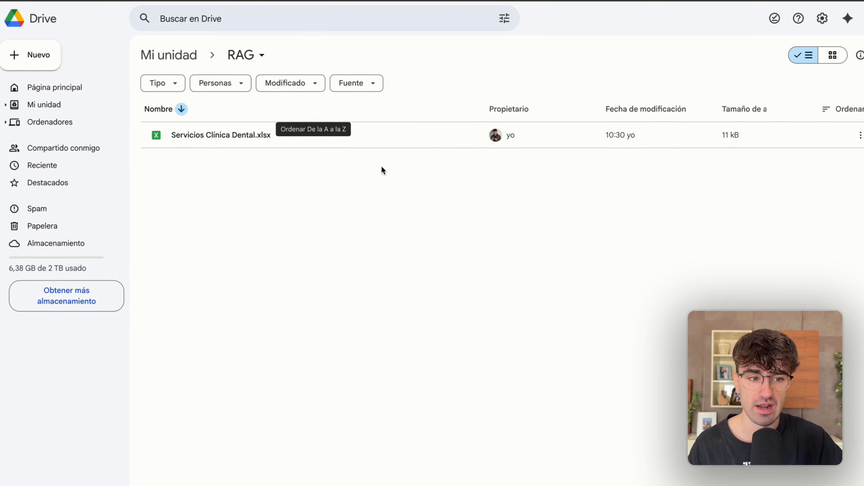
Switch to Google Drive and replace Servicios Clínica Dental.xlsx in the RAG folder with an upload of Reglas Futbol.pdf.
{"action": "left_click", "coordinate": [860, 135]}
{"action": "left_click", "coordinate": [743, 297]}
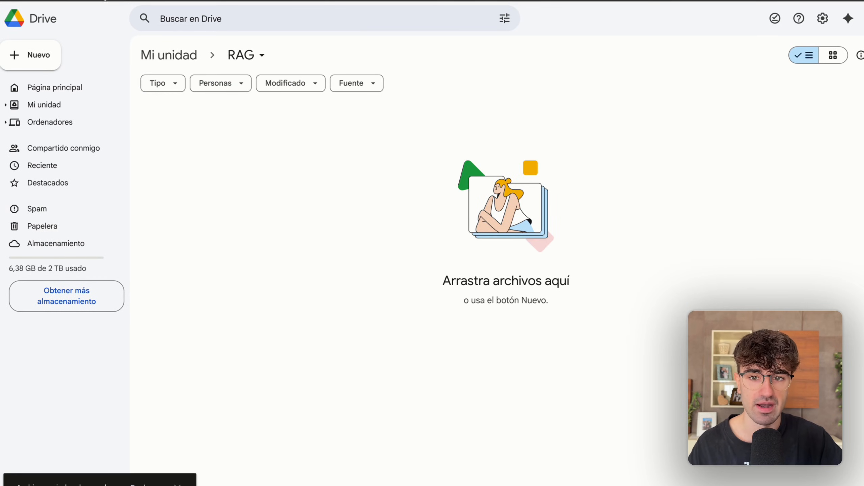
{"action": "left_click", "coordinate": [43, 67]}
{"action": "left_click", "coordinate": [57, 87]}
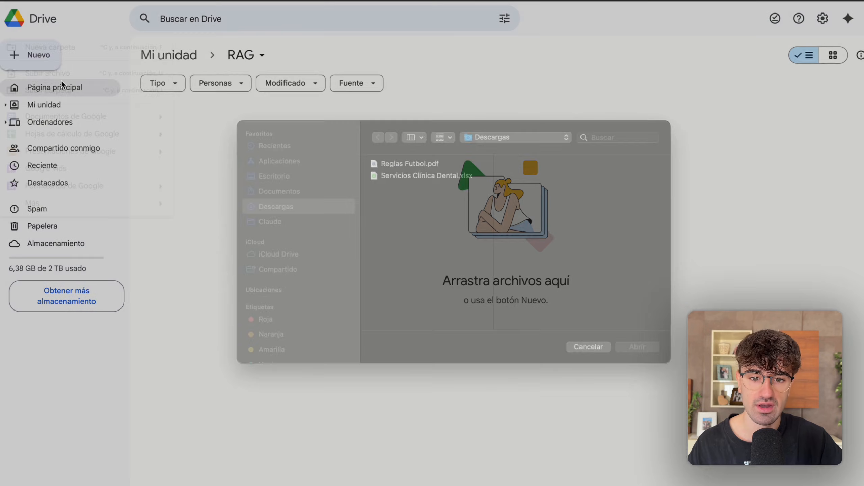
{"action": "double_click", "coordinate": [412, 179]}
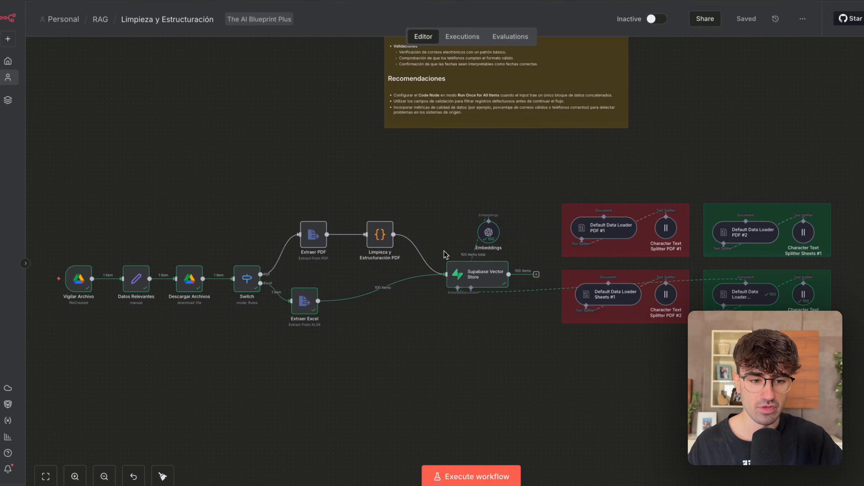
In n8n, swap the Supabase Vector Store's document loader from Sheets #2 to PDF #1 and deactivate Limpieza y Estructuración PDF.
{"action": "scroll", "coordinate": [480, 367], "scroll_direction": "right", "scroll_amount": 2}
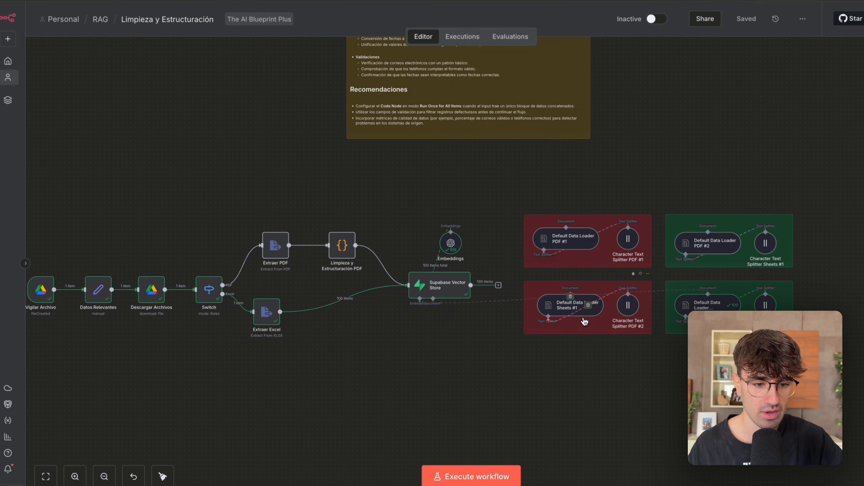
{"action": "left_click", "coordinate": [571, 296]}
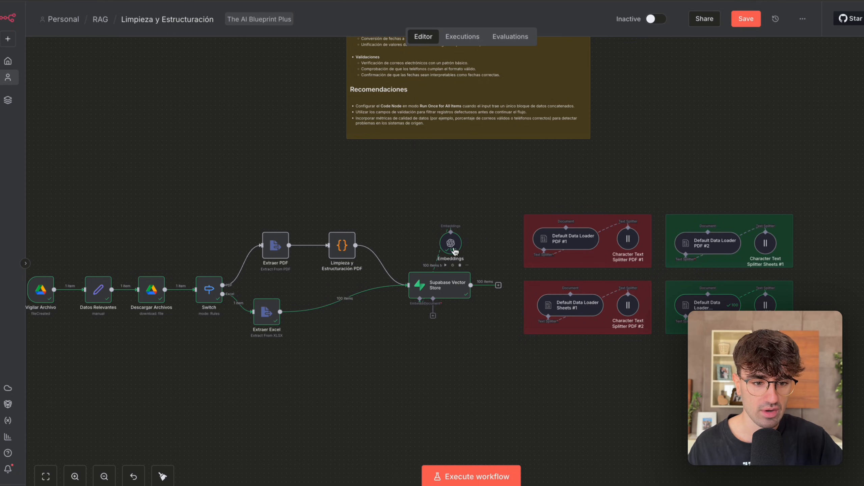
{"action": "left_click", "coordinate": [342, 247]}
{"action": "key", "text": "d"}
{"action": "scroll", "coordinate": [403, 333], "scroll_direction": "down", "scroll_amount": 3}
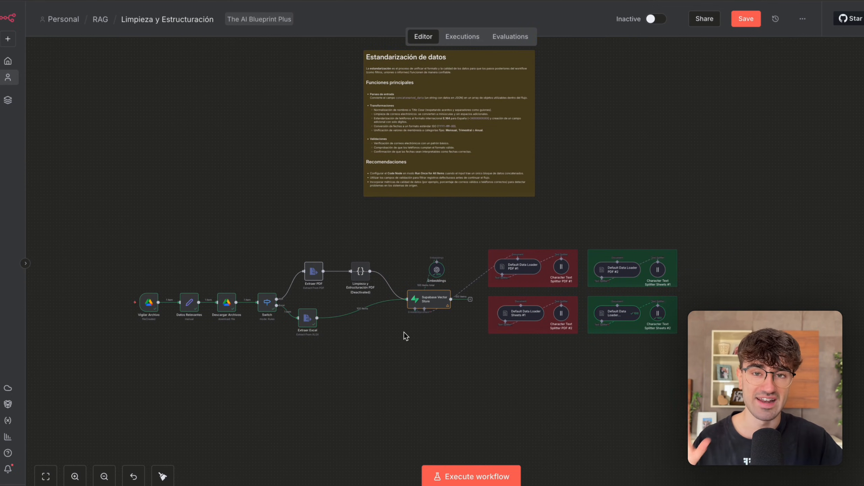
Execute the workflow on the uploaded PDF without cleaning and look over the executed PDF branch.
{"action": "scroll", "coordinate": [404, 332], "scroll_direction": "up", "scroll_amount": 3}
{"action": "left_click", "coordinate": [471, 476]}
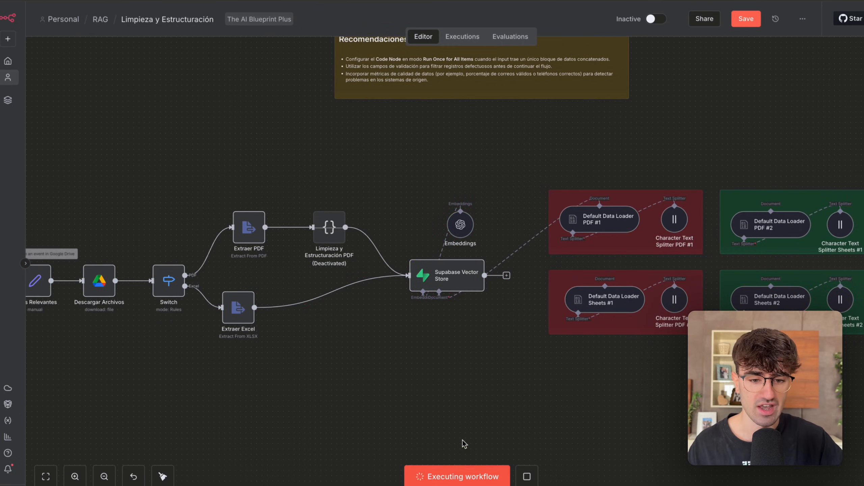
{"action": "scroll", "coordinate": [459, 374], "scroll_direction": "down", "scroll_amount": 1}
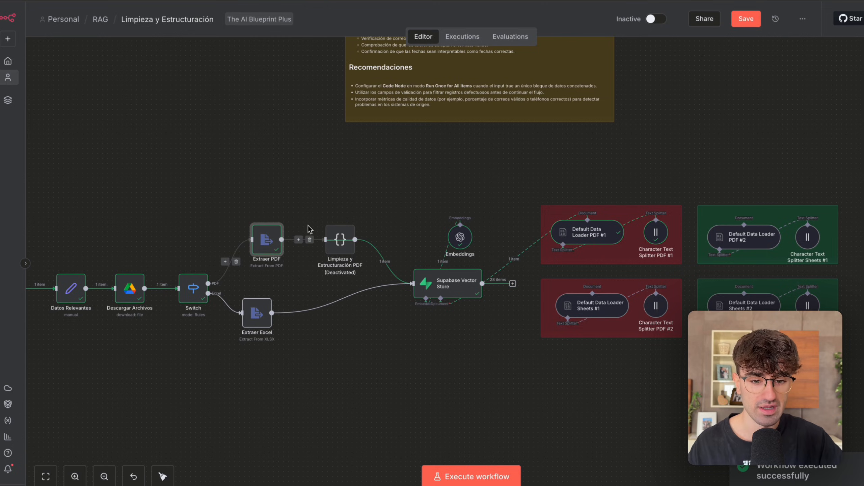
{"action": "scroll", "coordinate": [256, 267], "scroll_direction": "up", "scroll_amount": 2}
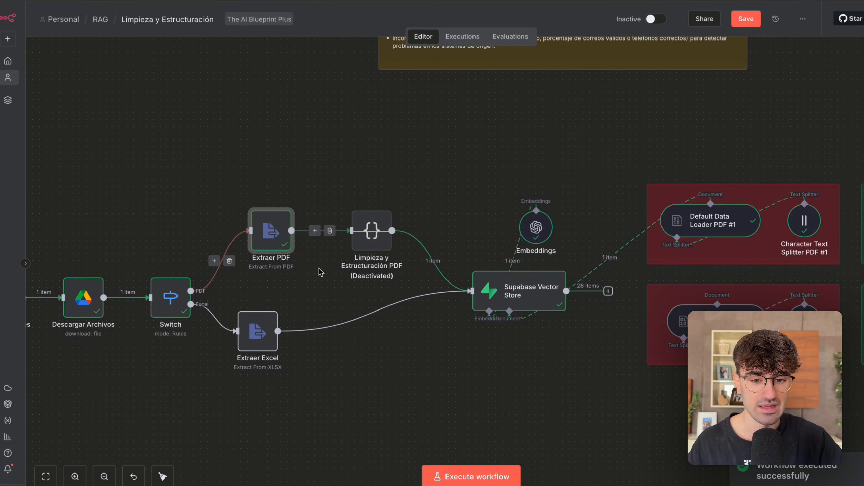
Inspect the text that the Extraer PDF node extracted from Reglas Futbol.pdf, and return to the canvas.
{"action": "double_click", "coordinate": [269, 281]}
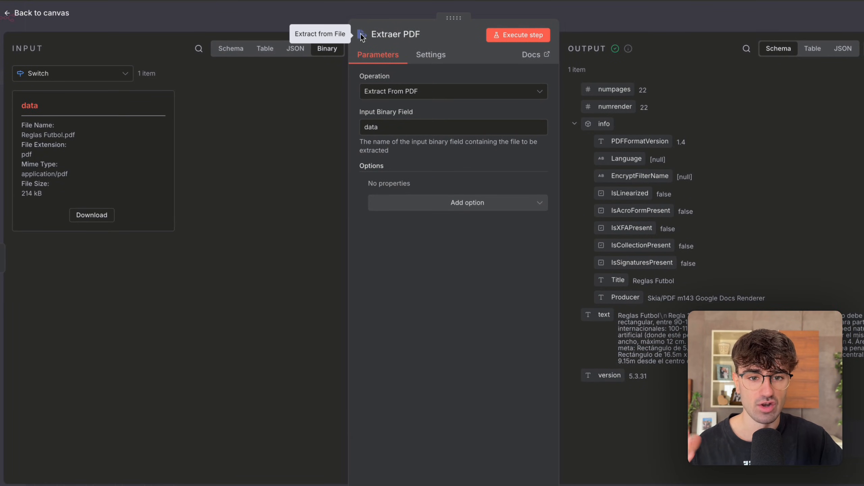
{"action": "left_click", "coordinate": [596, 28]}
{"action": "scroll", "coordinate": [550, 113], "scroll_direction": "right", "scroll_amount": 5}
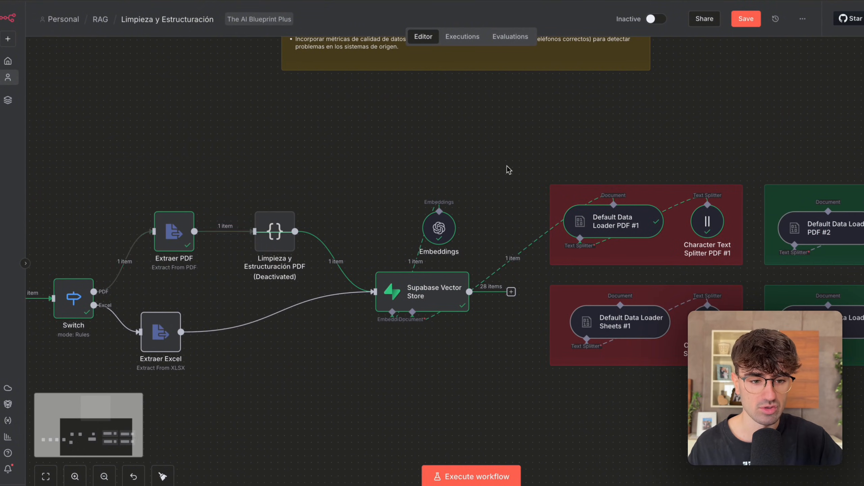
Examine the Extraer PDF text mapping in Default Data Loader PDF #1, including the expression's full result, and close the node.
{"action": "double_click", "coordinate": [631, 231]}
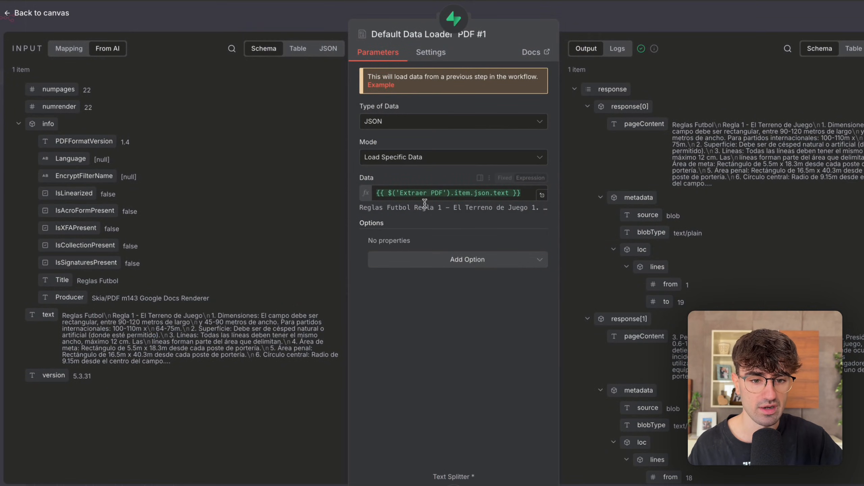
{"action": "triple_click", "coordinate": [393, 199]}
{"action": "left_click", "coordinate": [69, 48]}
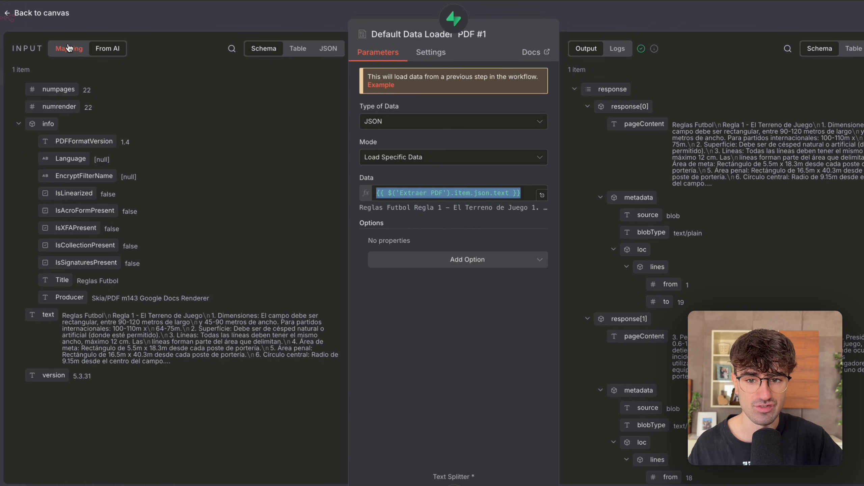
{"action": "scroll", "coordinate": [104, 106], "scroll_direction": "down", "scroll_amount": 2}
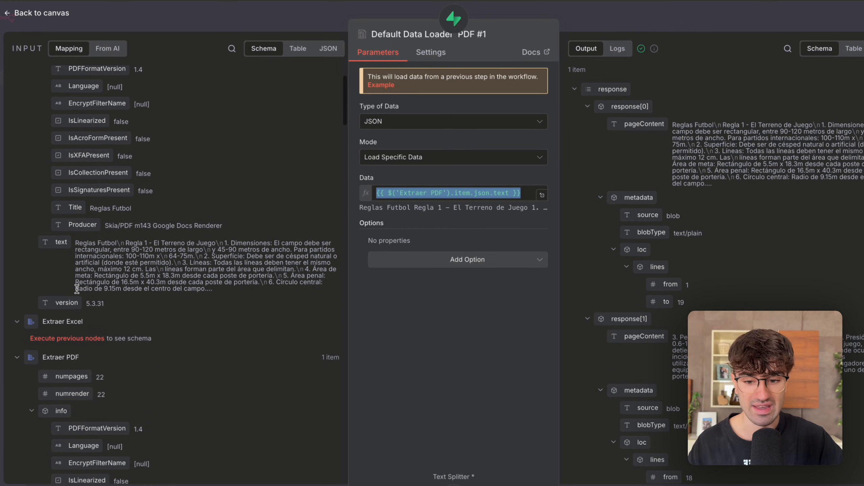
{"action": "scroll", "coordinate": [96, 341], "scroll_direction": "down", "scroll_amount": 2}
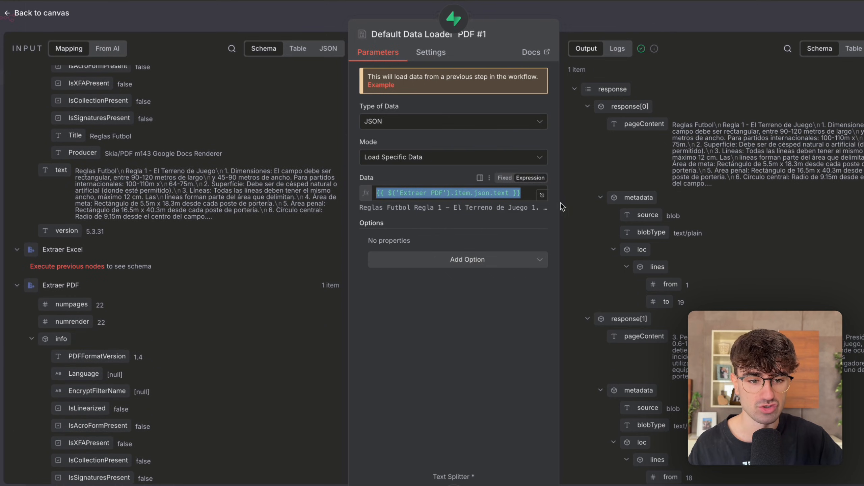
{"action": "left_click", "coordinate": [544, 198]}
{"action": "scroll", "coordinate": [589, 207], "scroll_direction": "down", "scroll_amount": 10}
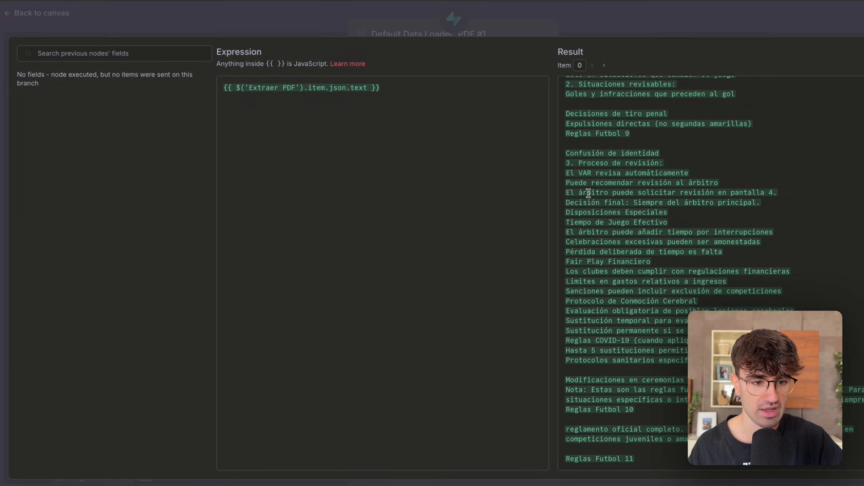
{"action": "left_click", "coordinate": [657, 30]}
{"action": "left_click", "coordinate": [655, 21]}
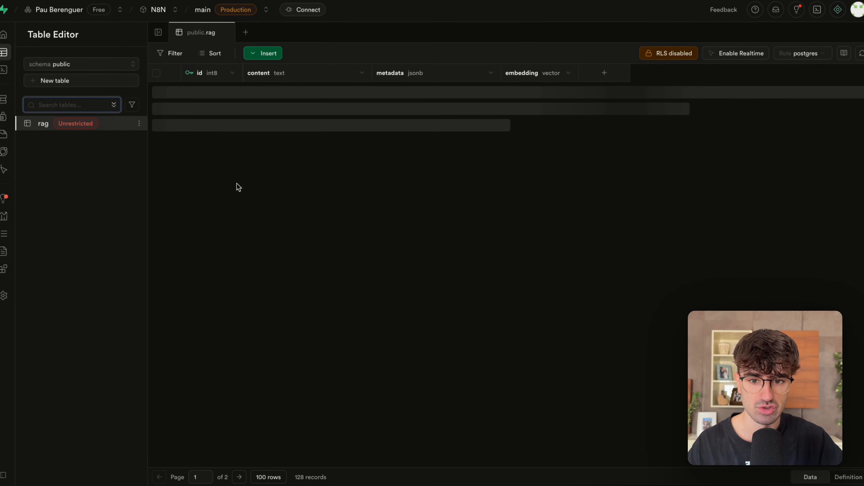
In Supabase, examine the uncleaned football rule chunks in the content column on page 2 of the rag table.
{"action": "scroll", "coordinate": [246, 403], "scroll_direction": "down", "scroll_amount": 5}
{"action": "left_click", "coordinate": [239, 478]}
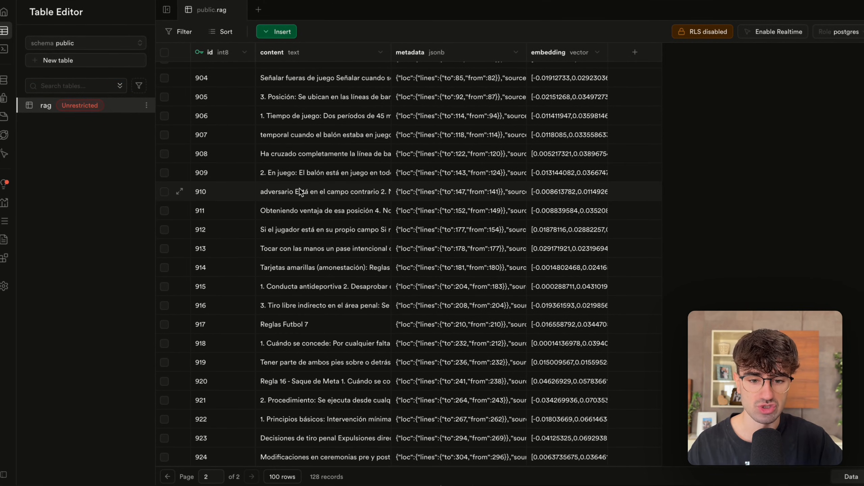
{"action": "double_click", "coordinate": [292, 324]}
{"action": "left_click", "coordinate": [300, 294]}
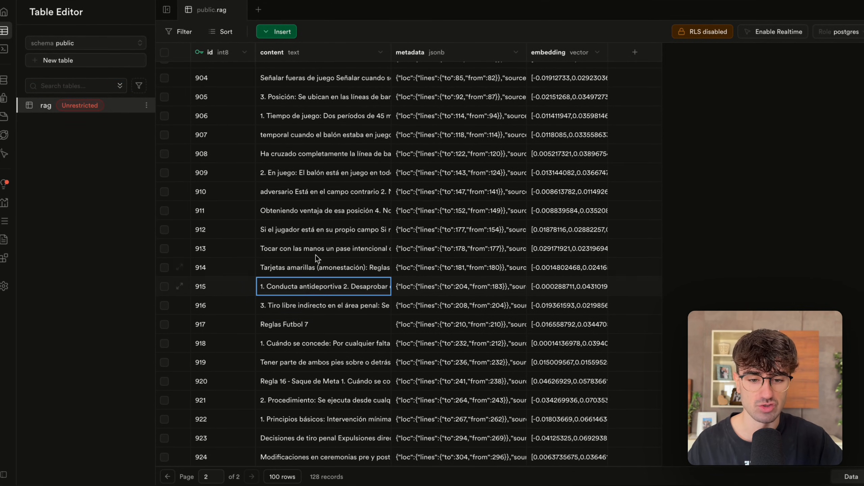
{"action": "double_click", "coordinate": [318, 248]}
{"action": "left_click", "coordinate": [327, 208]}
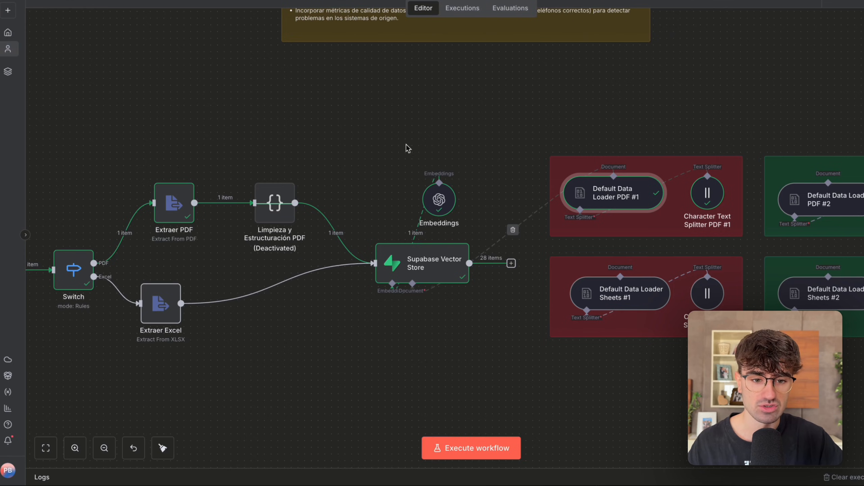
Back in n8n, select the green PDF #2 loader group and look over the PDF branch.
{"action": "scroll", "coordinate": [415, 145], "scroll_direction": "down", "scroll_amount": 3}
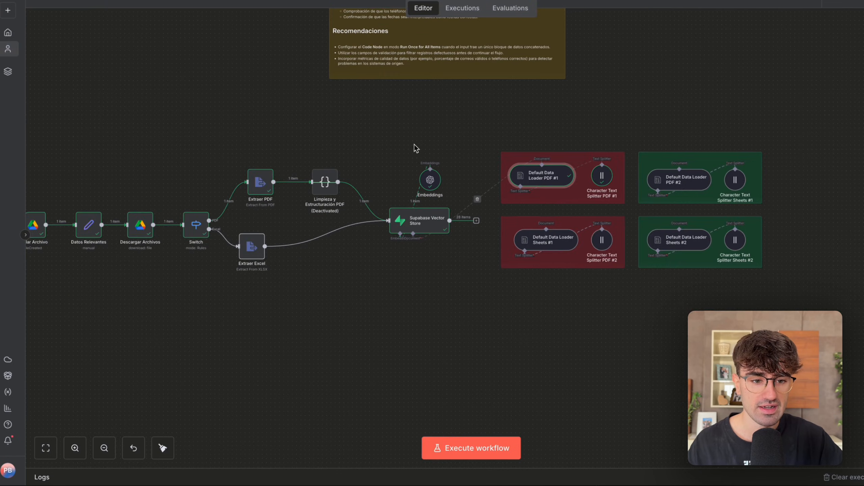
{"action": "left_click_drag", "start_coordinate": [599, 120], "coordinate": [783, 207]}
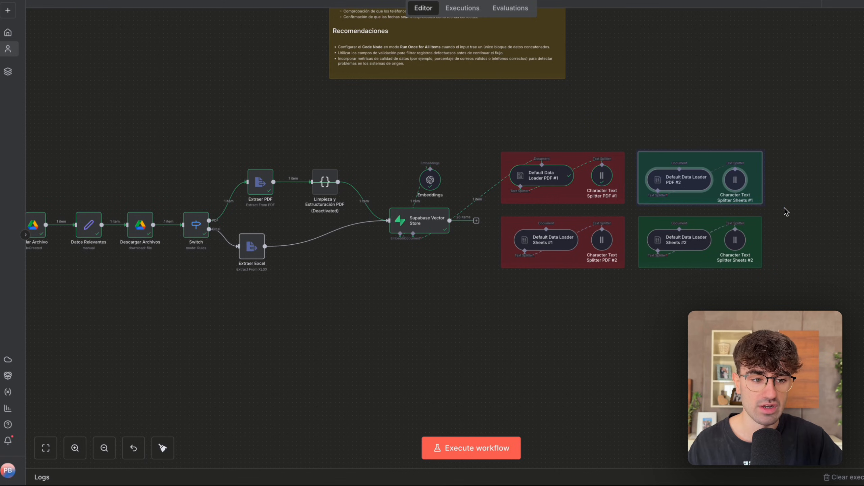
{"action": "scroll", "coordinate": [357, 152], "scroll_direction": "up", "scroll_amount": 5}
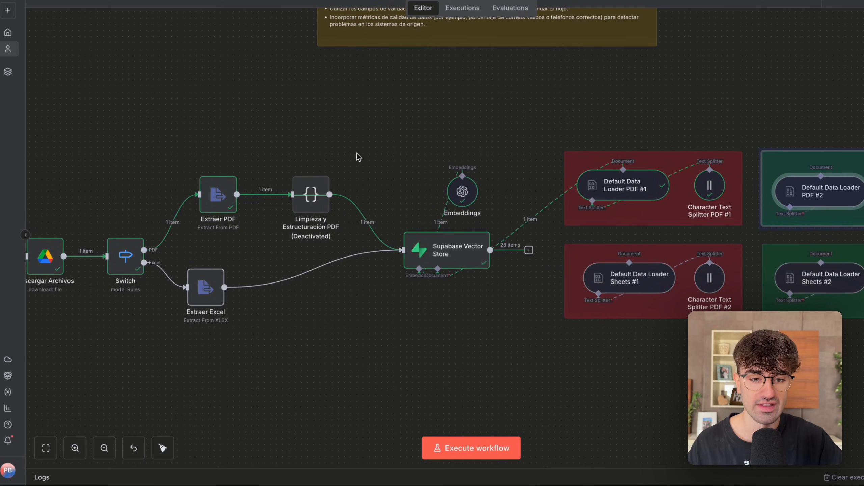
{"action": "scroll", "coordinate": [358, 155], "scroll_direction": "down", "scroll_amount": 1}
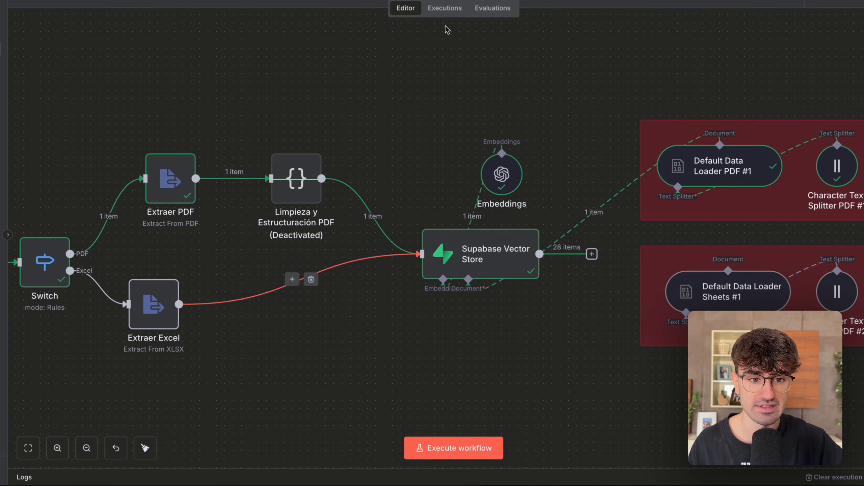
Review the Excel branch of the Nov 1, 12:35:57 run in the execution history and return to the editor.
{"action": "left_click", "coordinate": [448, 8]}
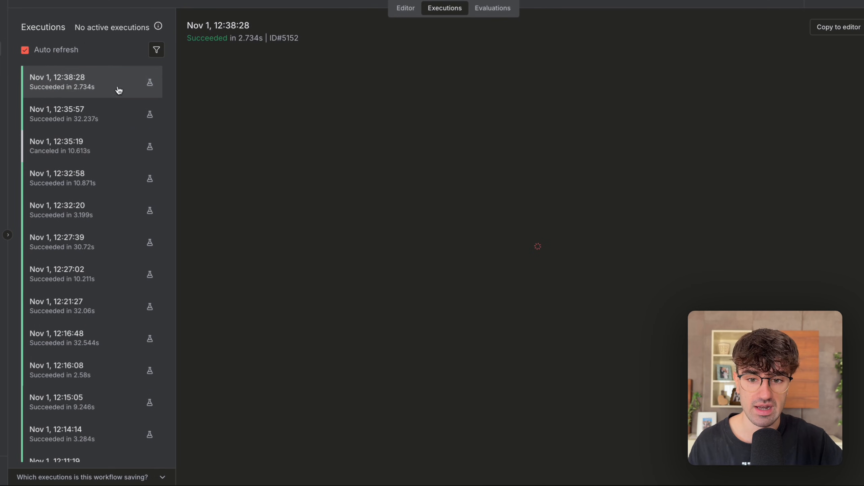
{"action": "left_click", "coordinate": [143, 113]}
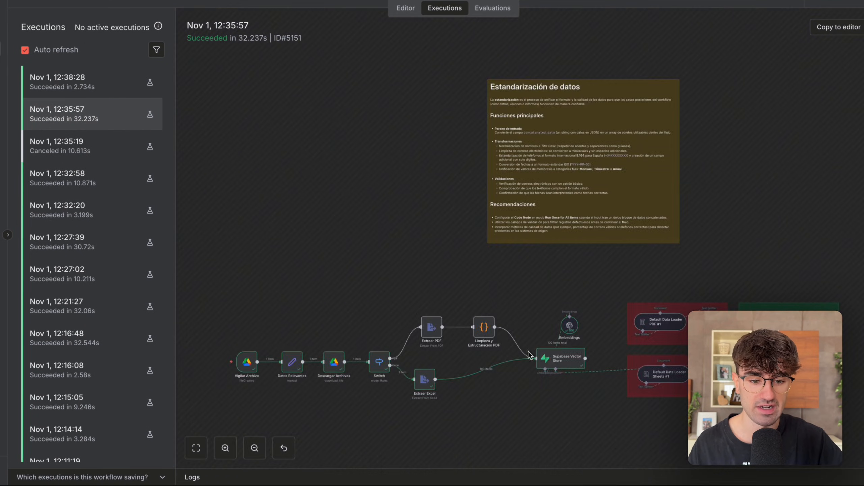
{"action": "scroll", "coordinate": [530, 355], "scroll_direction": "up", "scroll_amount": 5}
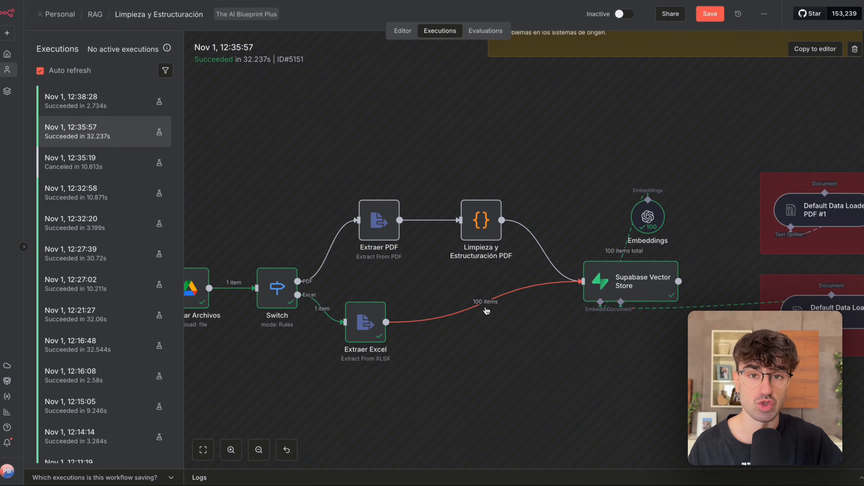
{"action": "left_click", "coordinate": [402, 32]}
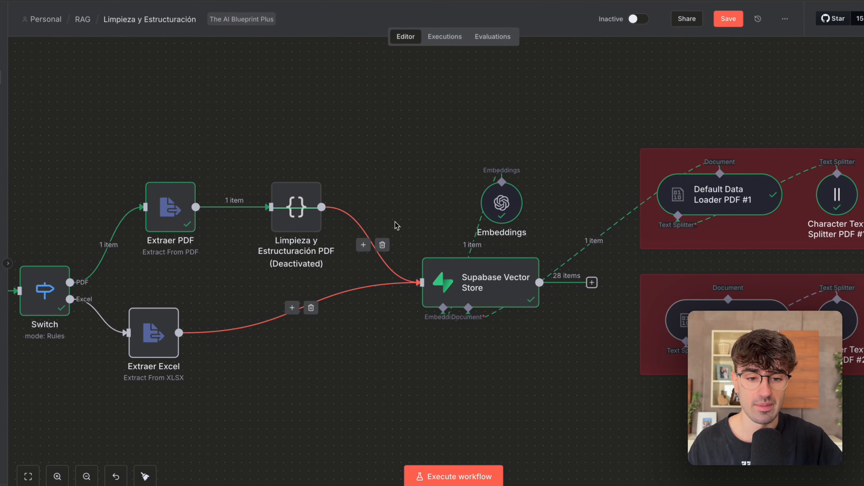
Reactivate Limpieza y Estructuración PDF and connect the Supabase Vector Store's document input to Default Data Loader PDF #2 instead of PDF #1.
{"action": "left_click", "coordinate": [291, 207]}
{"action": "scroll", "coordinate": [291, 206], "scroll_direction": "down", "scroll_amount": 3}
{"action": "key", "text": "d"}
{"action": "scroll", "coordinate": [269, 218], "scroll_direction": "down", "scroll_amount": 3}
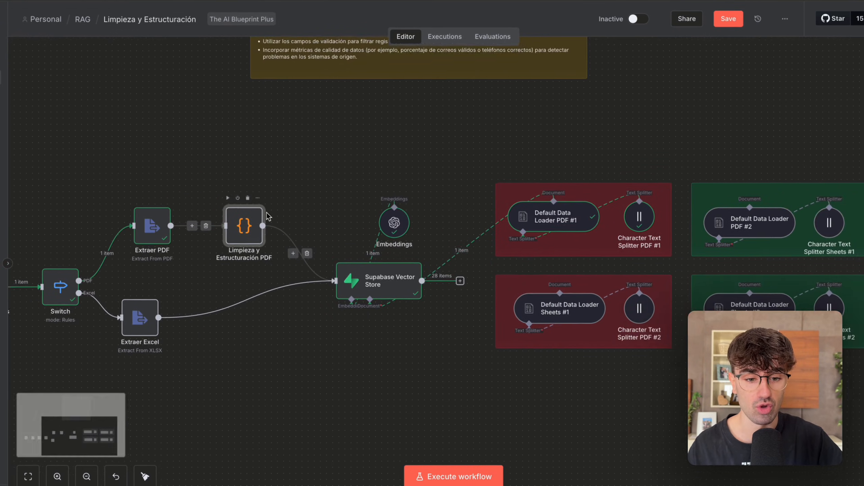
{"action": "left_click_drag", "start_coordinate": [309, 307], "coordinate": [612, 217]}
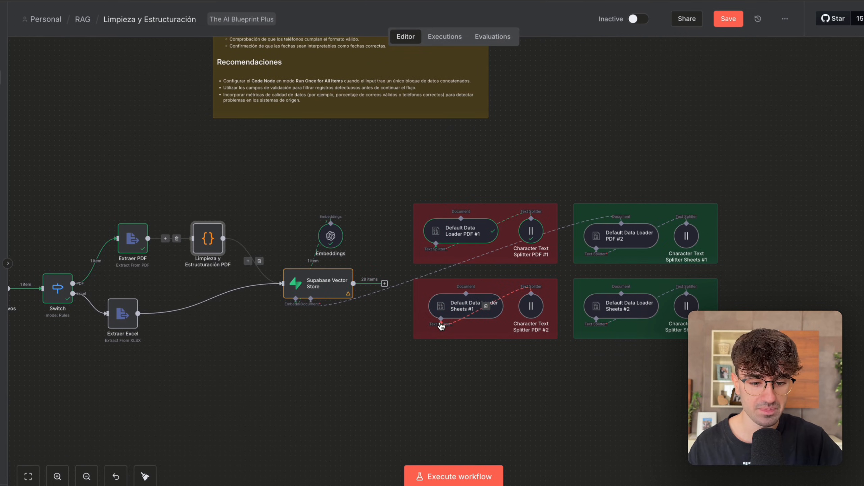
Execute the workflow with PDF cleaning enabled and follow the run through to the vector store.
{"action": "left_click", "coordinate": [454, 477]}
{"action": "scroll", "coordinate": [443, 365], "scroll_direction": "left", "scroll_amount": 5}
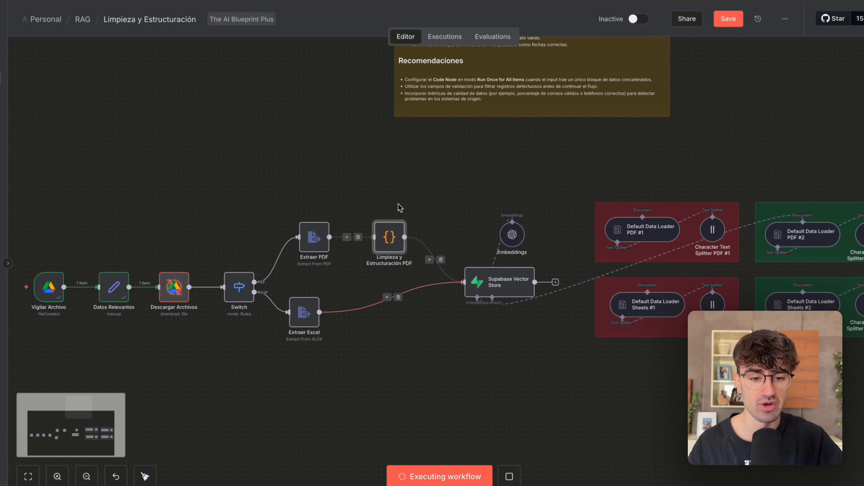
{"action": "scroll", "coordinate": [399, 204], "scroll_direction": "right", "scroll_amount": 1}
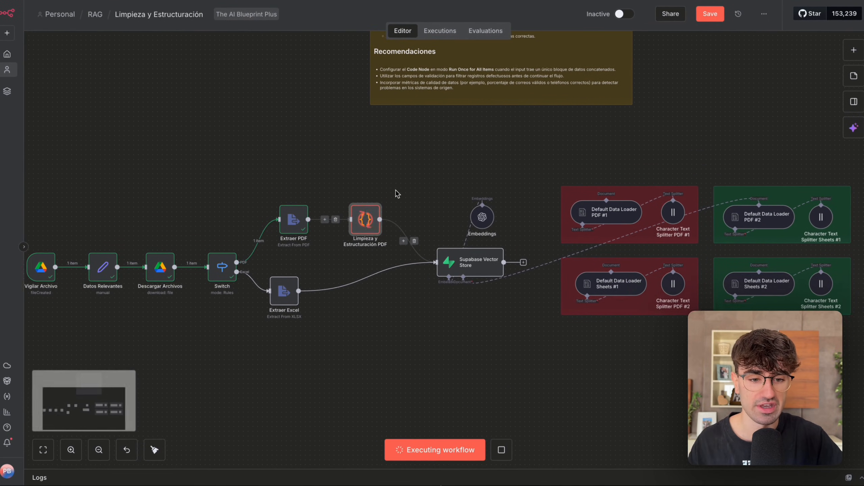
{"action": "scroll", "coordinate": [397, 195], "scroll_direction": "right", "scroll_amount": 2}
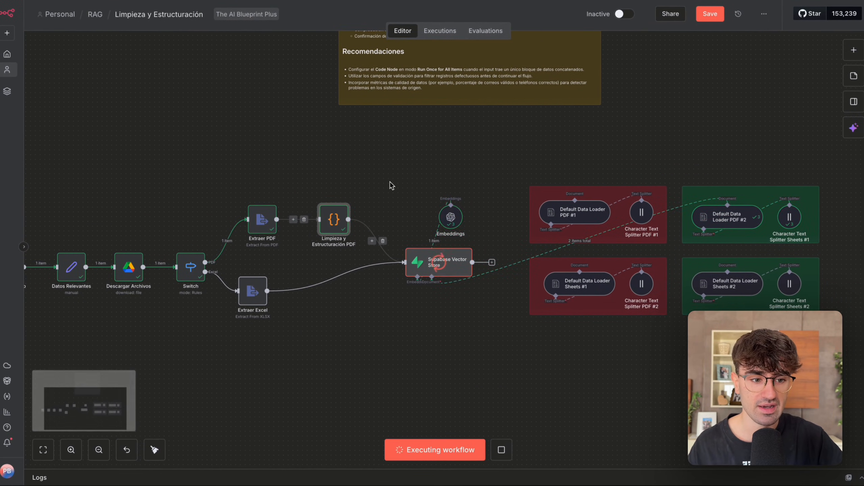
{"action": "scroll", "coordinate": [389, 185], "scroll_direction": "right", "scroll_amount": 4}
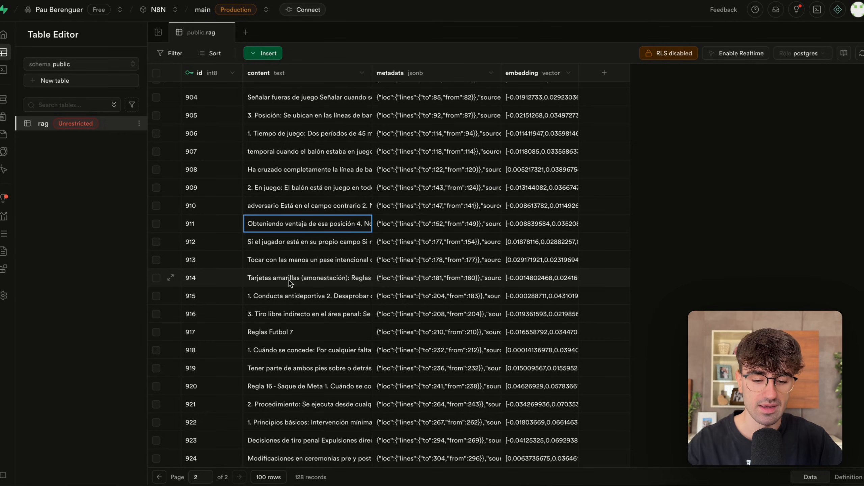
Reload the rag table in Supabase and go to its second page to check the newly stored PDF chunks.
{"action": "key", "text": "super+r"}
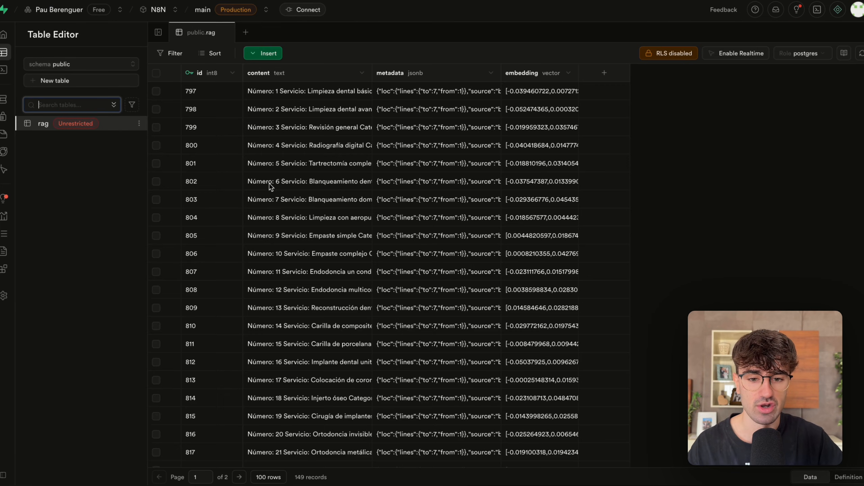
{"action": "scroll", "coordinate": [264, 306], "scroll_direction": "down", "scroll_amount": 20}
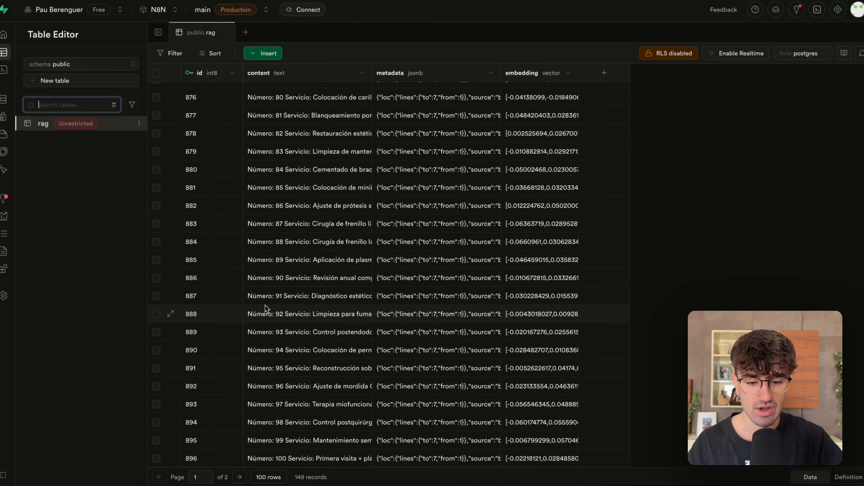
{"action": "left_click", "coordinate": [239, 477]}
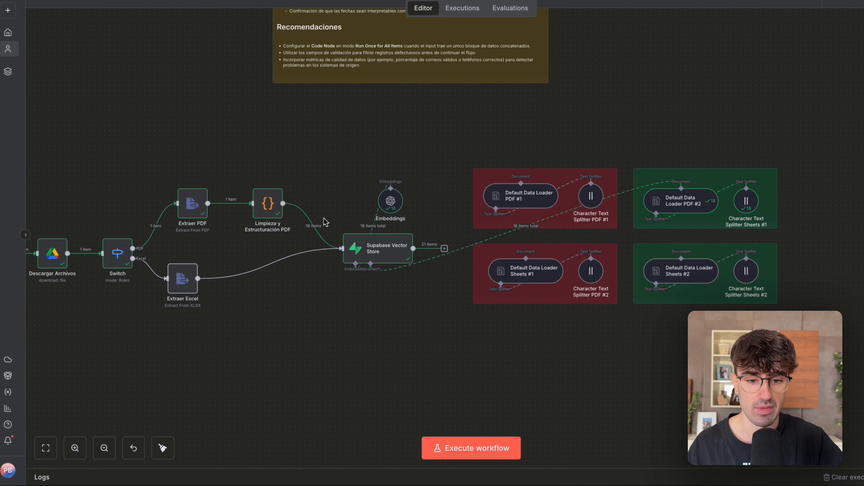
In n8n, review the Limpieza y Estructuración PDF code and its output fields numero_regla, titulo_regla, texto_completo and indice_original.
{"action": "scroll", "coordinate": [324, 215], "scroll_direction": "left", "scroll_amount": 2}
{"action": "double_click", "coordinate": [311, 206]}
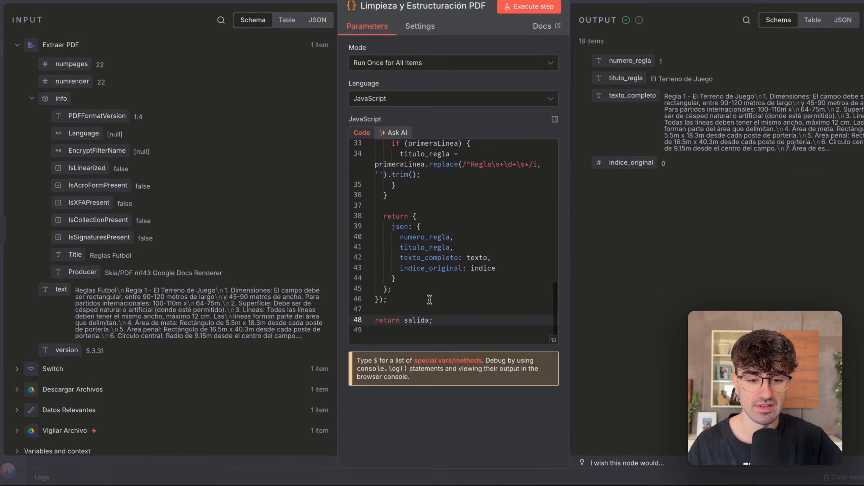
{"action": "scroll", "coordinate": [430, 300], "scroll_direction": "up", "scroll_amount": 10}
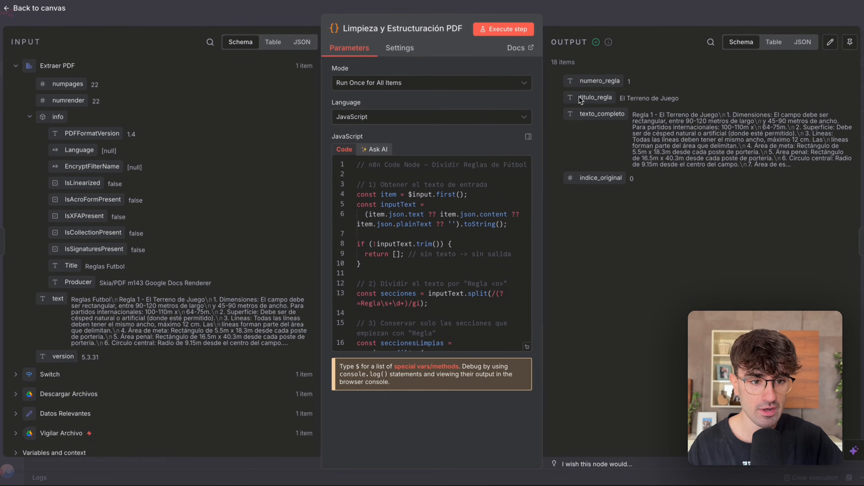
{"action": "left_click_drag", "start_coordinate": [625, 88], "coordinate": [640, 87]}
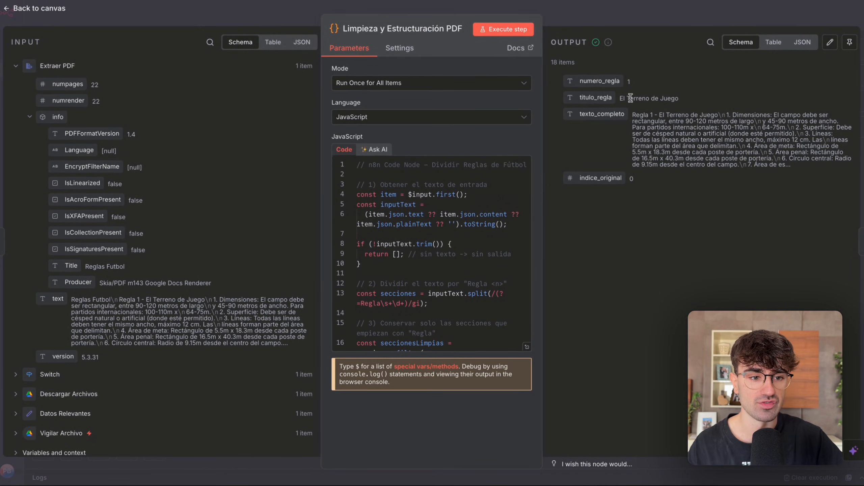
{"action": "left_click_drag", "start_coordinate": [601, 81], "coordinate": [624, 115]}
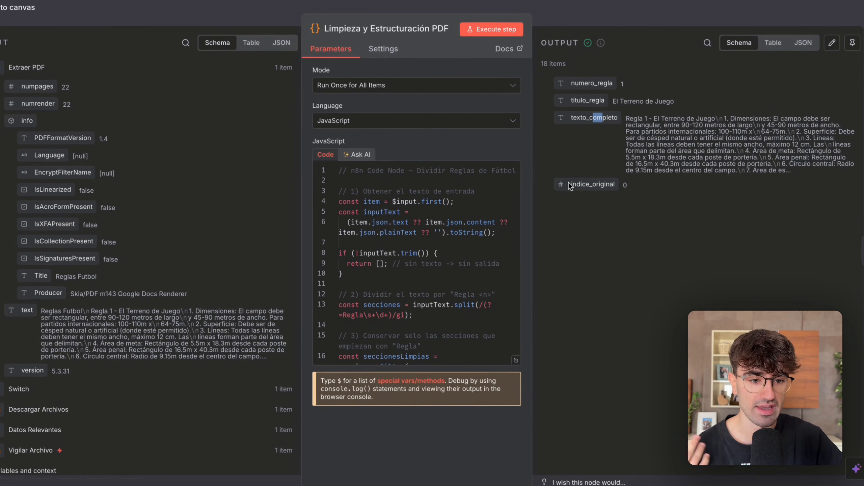
{"action": "left_click_drag", "start_coordinate": [580, 178], "coordinate": [624, 178]}
{"action": "left_click", "coordinate": [657, 143]}
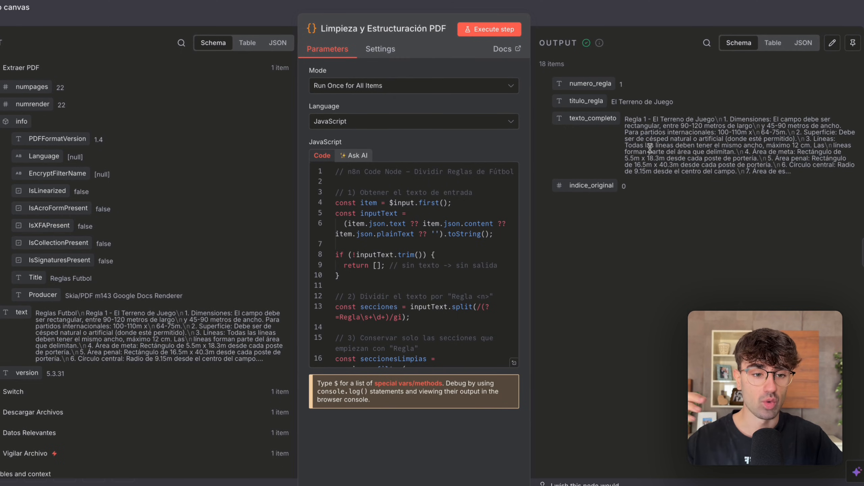
Examine the individual structured rules in the cleaning node's output as JSON and close the node.
{"action": "left_click_drag", "start_coordinate": [545, 64], "coordinate": [568, 64]}
{"action": "left_click", "coordinate": [803, 42]}
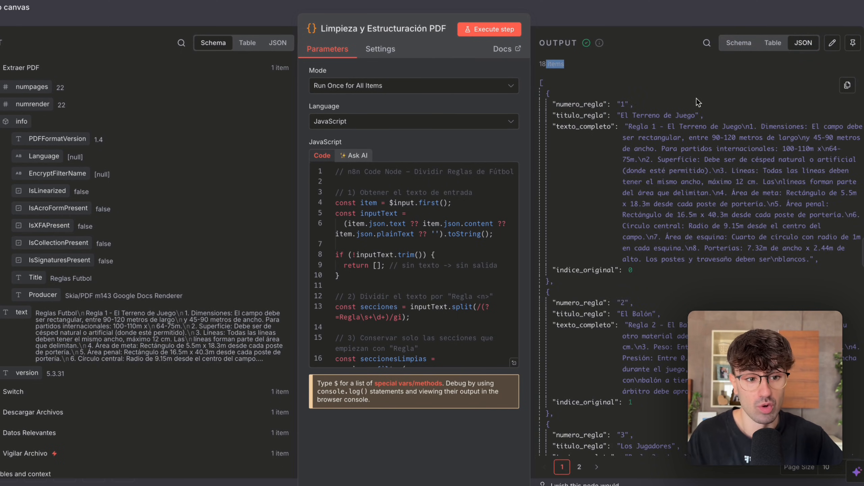
{"action": "scroll", "coordinate": [676, 125], "scroll_direction": "down", "scroll_amount": 15}
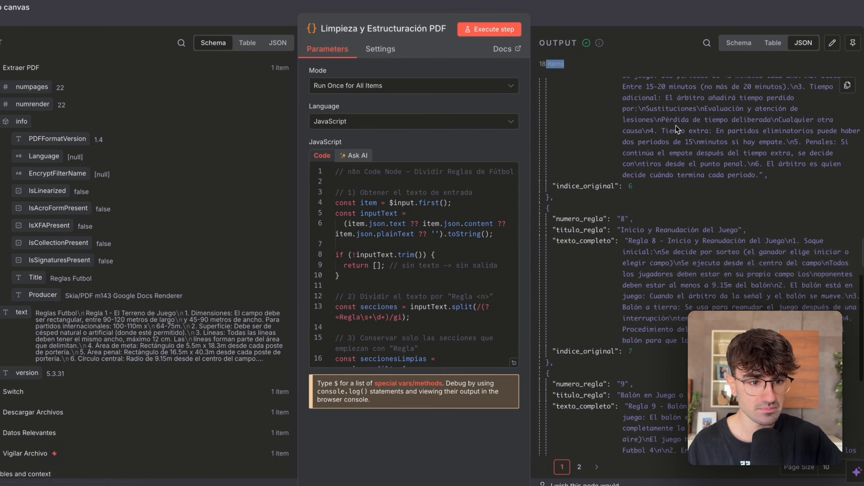
{"action": "key", "text": "Escape"}
{"action": "left_click", "coordinate": [611, 135]}
Open Default Data Loader PDF #2 and review the rule-field expressions in its Data mapping against the incoming fields.
{"action": "left_click_drag", "start_coordinate": [684, 144], "coordinate": [510, 244]}
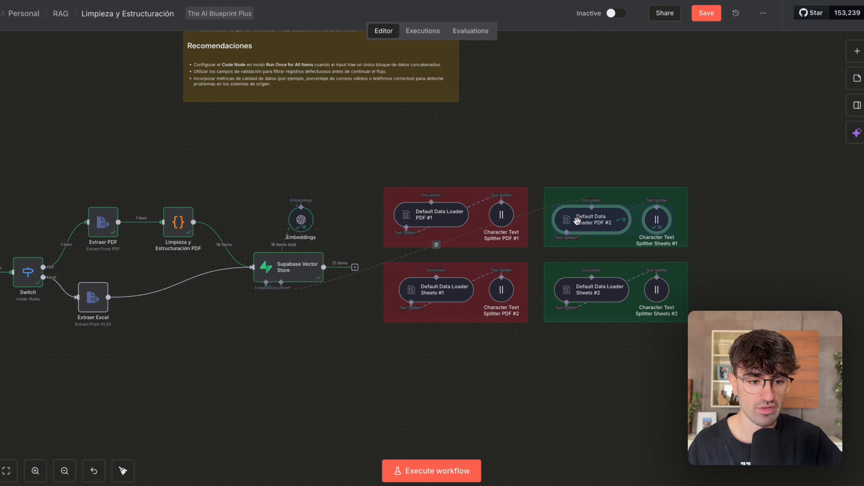
{"action": "double_click", "coordinate": [586, 219]}
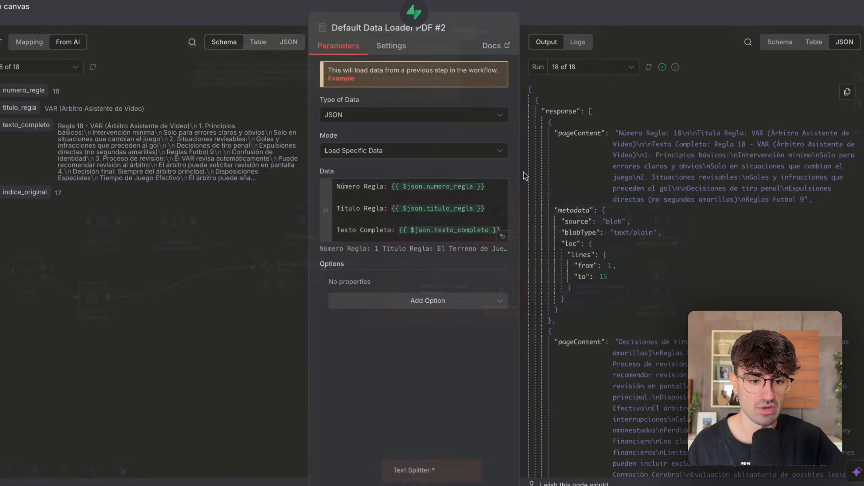
{"action": "left_click", "coordinate": [503, 237]}
{"action": "left_click", "coordinate": [276, 17]}
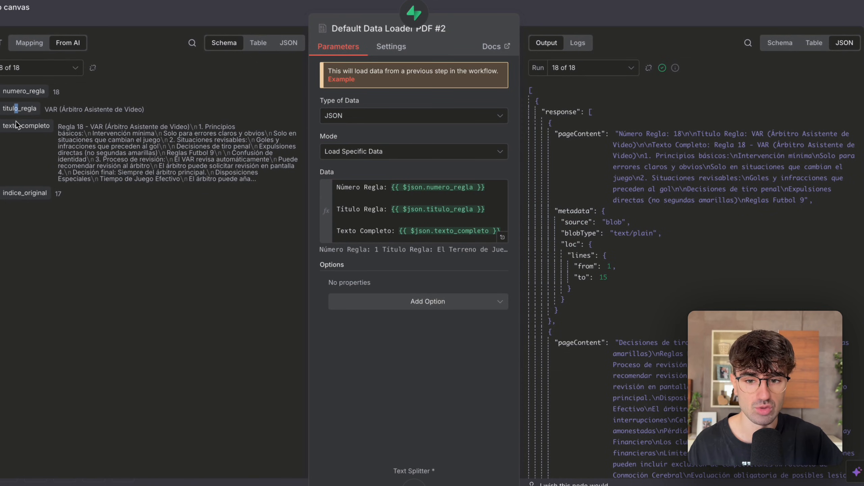
{"action": "left_click", "coordinate": [503, 238]}
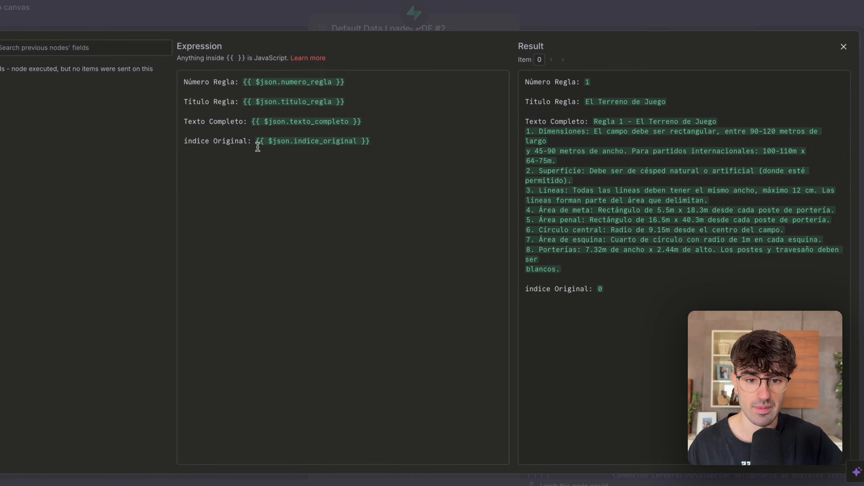
{"action": "left_click_drag", "start_coordinate": [239, 82], "coordinate": [282, 81]}
{"action": "left_click", "coordinate": [336, 85]}
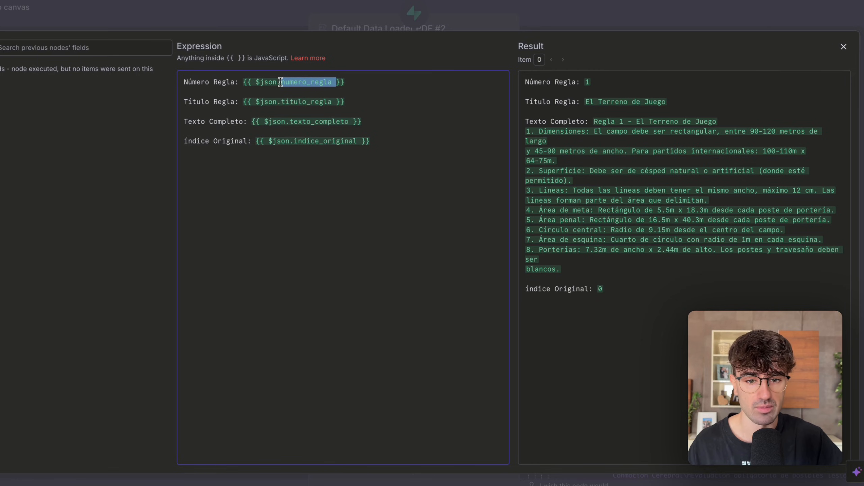
{"action": "left_click", "coordinate": [297, 81]}
{"action": "left_click", "coordinate": [298, 102]}
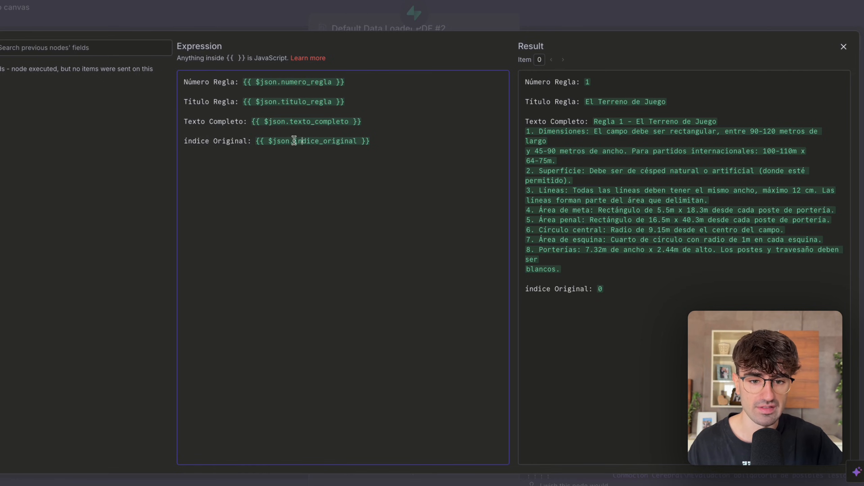
{"action": "left_click", "coordinate": [277, 7]}
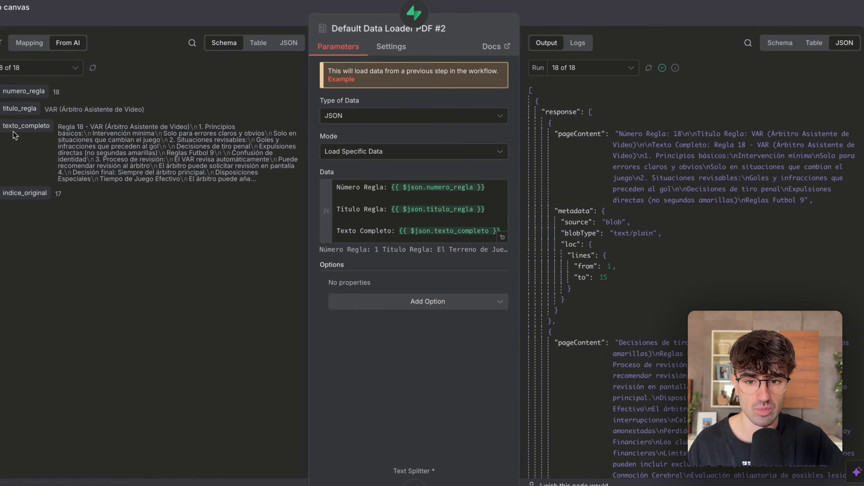
Re-enter the Índice Original expression in the loader's Data mapping as {{ $json.indice_original }} and close the expression editor.
{"action": "left_click", "coordinate": [503, 237]}
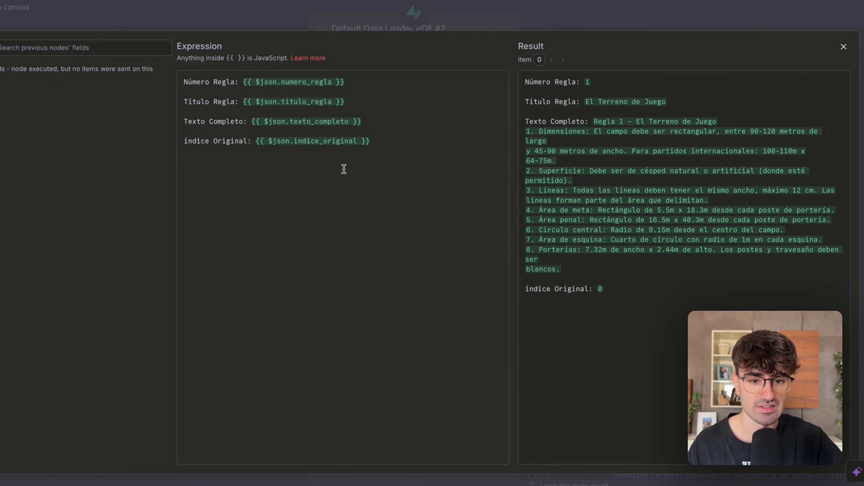
{"action": "left_click_drag", "start_coordinate": [256, 141], "coordinate": [378, 142]}
{"action": "key", "text": "BackSpace"}
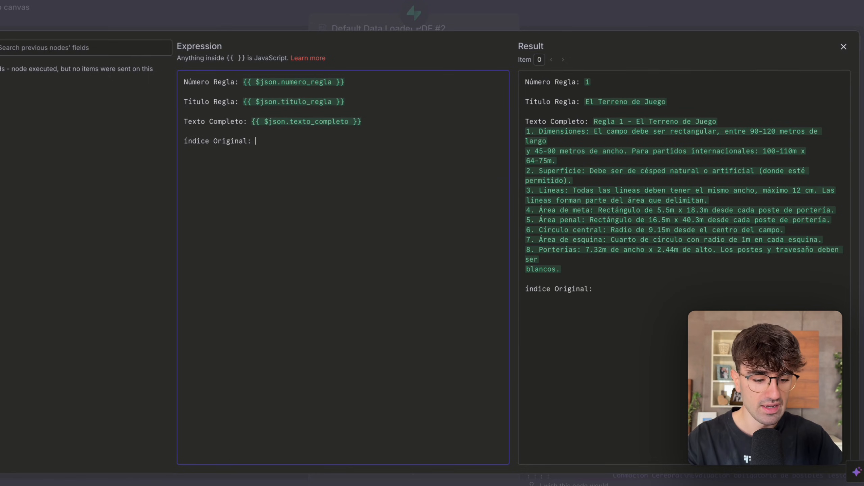
{"action": "type", "text": "$"}
{"action": "left_click", "coordinate": [367, 57]}
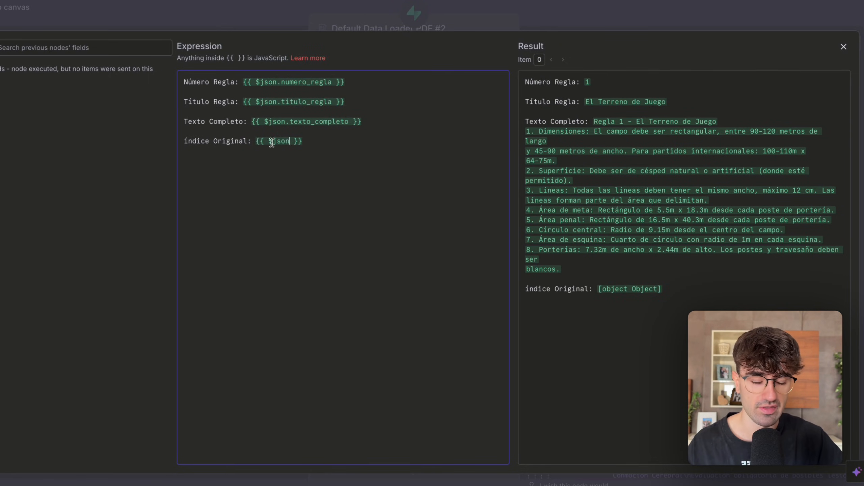
{"action": "type", "text": "."}
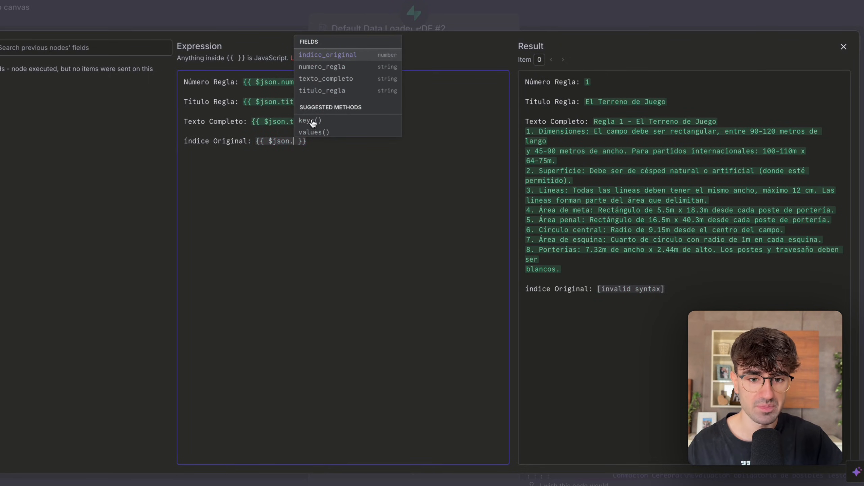
{"action": "left_click", "coordinate": [342, 61]}
{"action": "left_click_drag", "start_coordinate": [252, 141], "coordinate": [429, 140]}
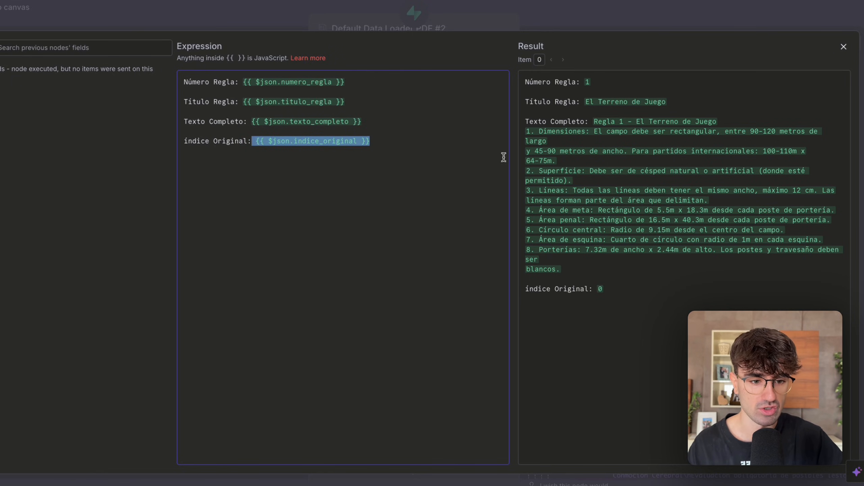
{"action": "left_click_drag", "start_coordinate": [609, 285], "coordinate": [517, 47]}
{"action": "left_click", "coordinate": [615, 17]}
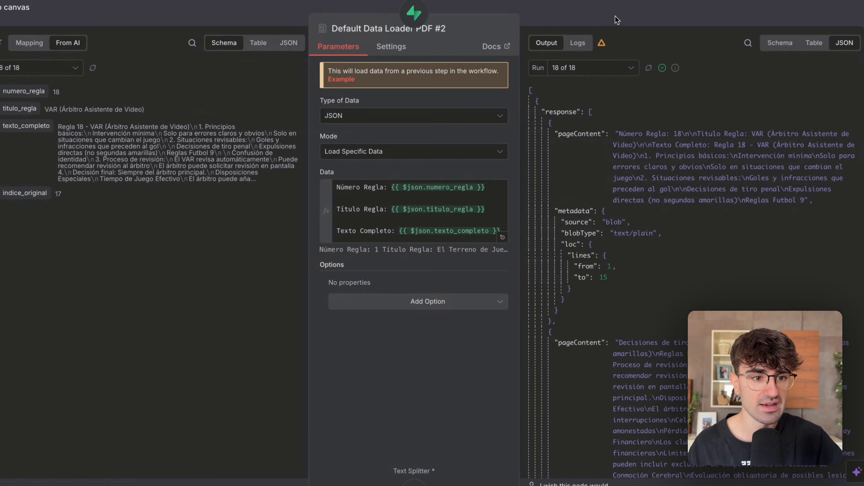
Switch to the rag table in Supabase and inspect the full content of the chunk for Regla 1.
{"action": "left_click", "coordinate": [615, 16]}
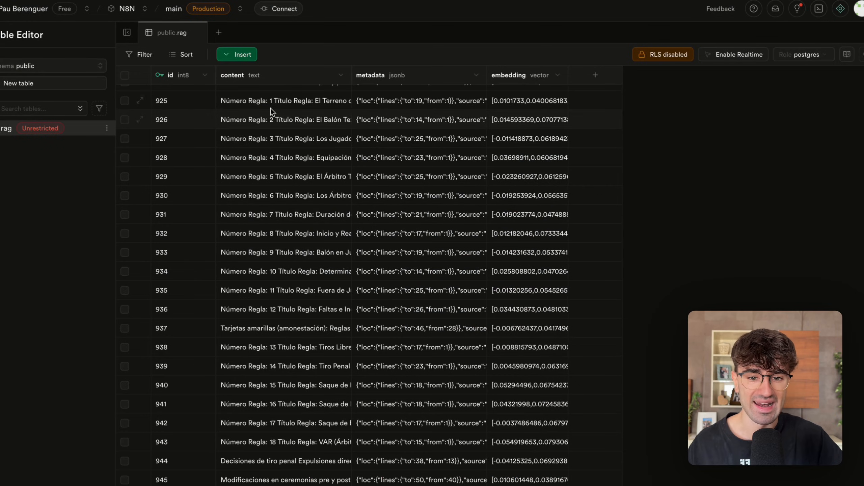
{"action": "double_click", "coordinate": [271, 108]}
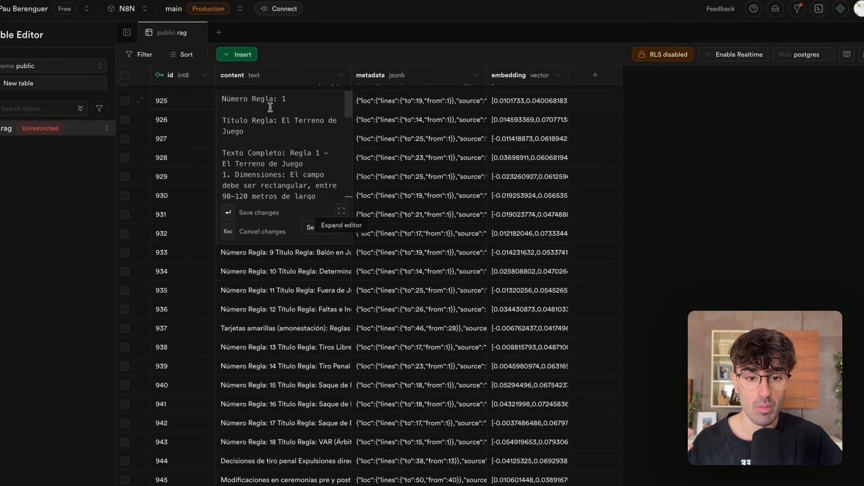
{"action": "scroll", "coordinate": [289, 184], "scroll_direction": "down", "scroll_amount": 3}
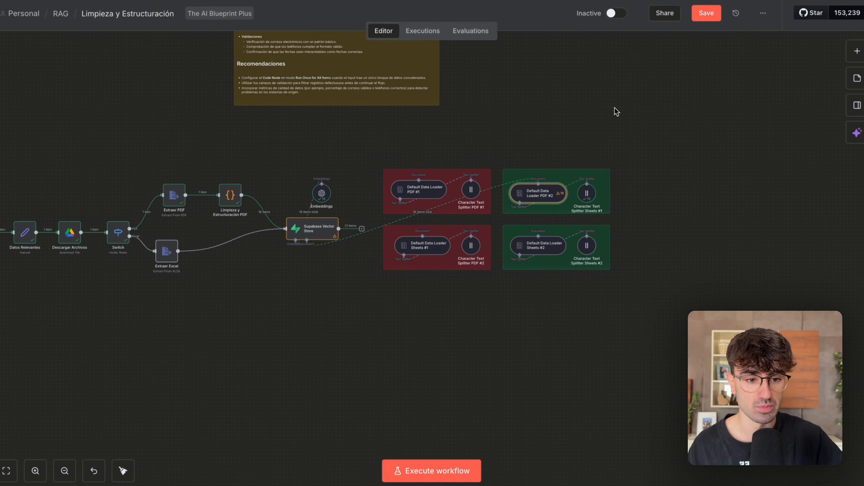
Back in n8n, examine the fields of the first rule in the Limpieza y Estructuración PDF output and close the node.
{"action": "scroll", "coordinate": [393, 309], "scroll_direction": "up", "scroll_amount": 5}
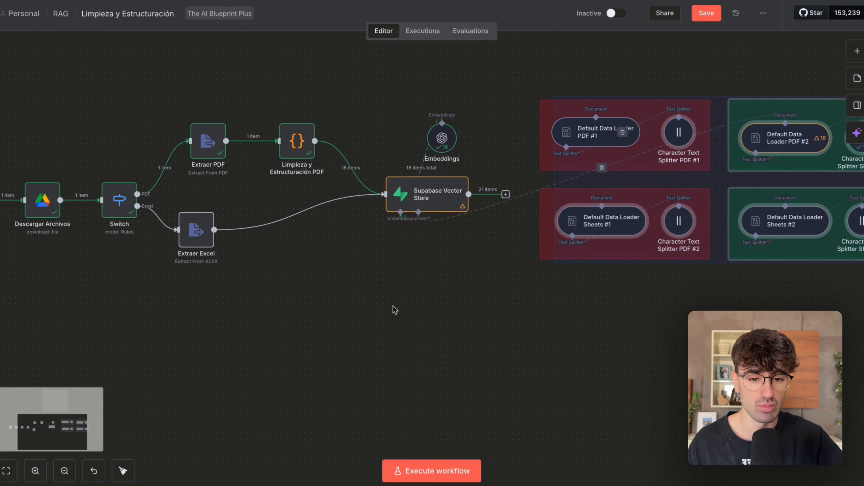
{"action": "scroll", "coordinate": [309, 173], "scroll_direction": "up", "scroll_amount": 2}
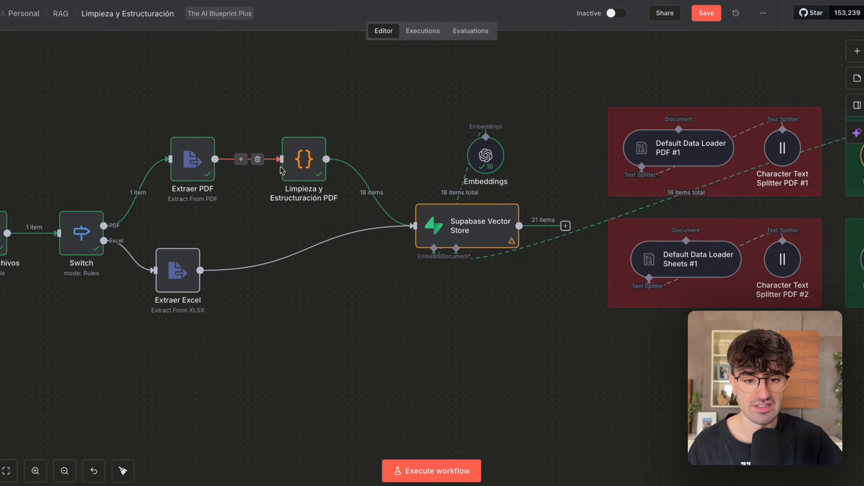
{"action": "scroll", "coordinate": [355, 209], "scroll_direction": "up", "scroll_amount": 3}
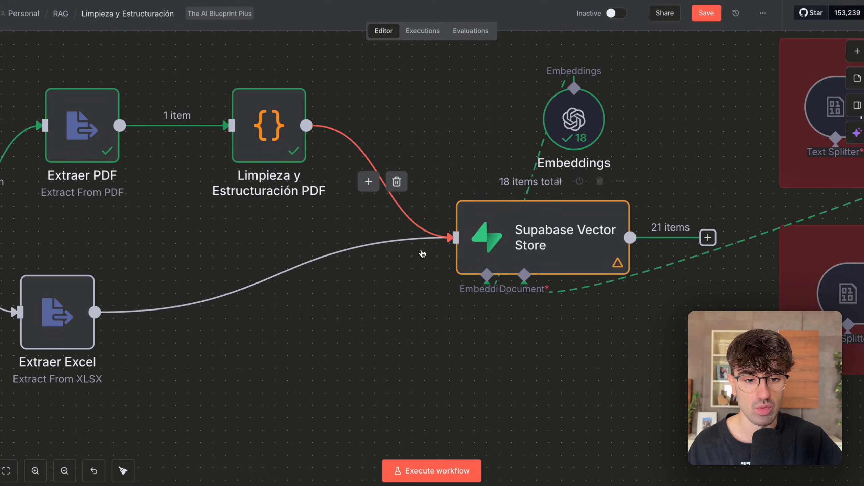
{"action": "scroll", "coordinate": [517, 386], "scroll_direction": "down", "scroll_amount": 2}
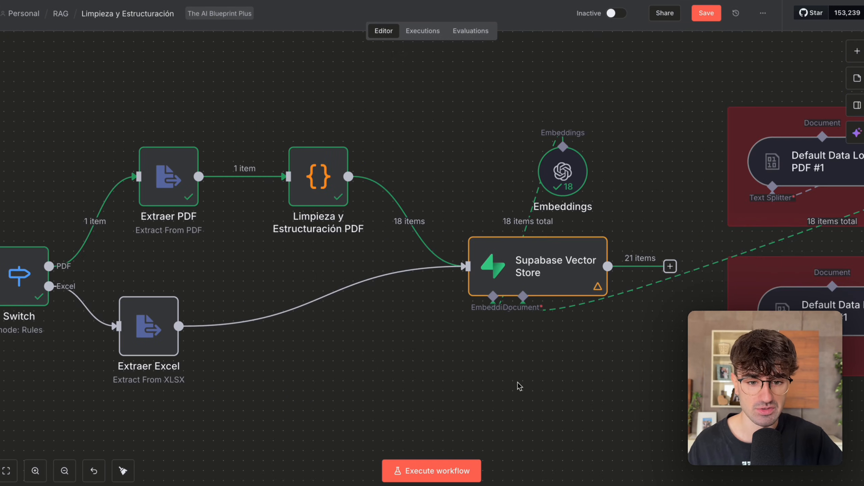
{"action": "double_click", "coordinate": [328, 186]}
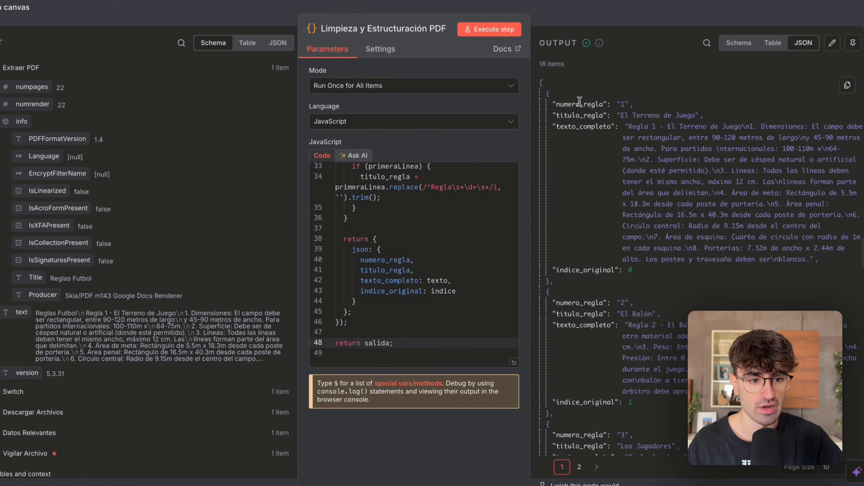
{"action": "left_click_drag", "start_coordinate": [564, 104], "coordinate": [612, 114]}
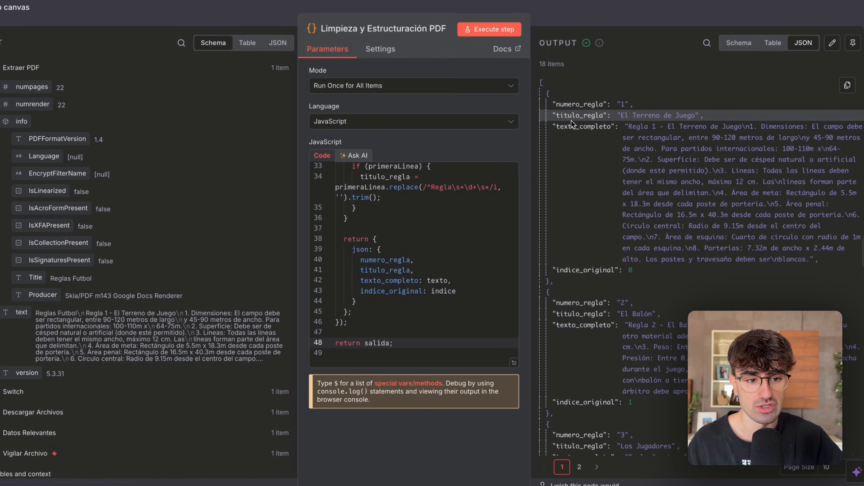
{"action": "left_click", "coordinate": [572, 124]}
{"action": "left_click", "coordinate": [575, 271]}
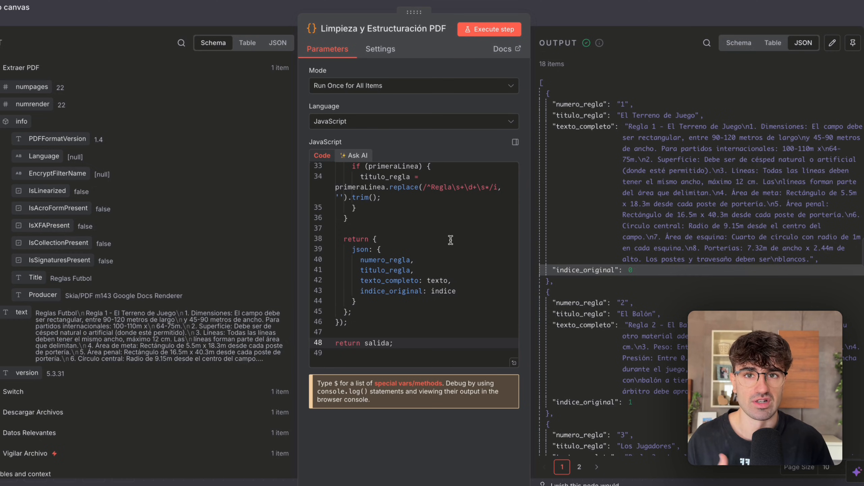
{"action": "left_click", "coordinate": [608, 15]}
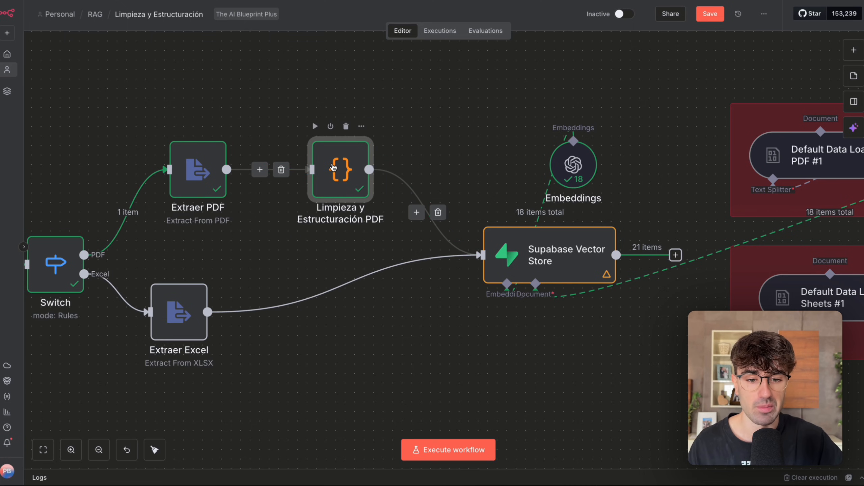
Reopen the PDF cleaning node and compare its raw input text as JSON with the splitting code and structured output.
{"action": "double_click", "coordinate": [333, 163]}
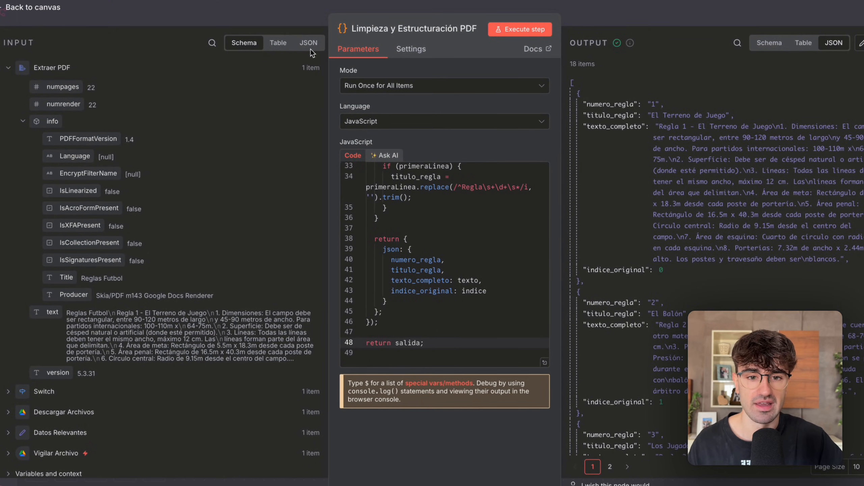
{"action": "left_click", "coordinate": [301, 42]}
{"action": "scroll", "coordinate": [109, 139], "scroll_direction": "down", "scroll_amount": 10}
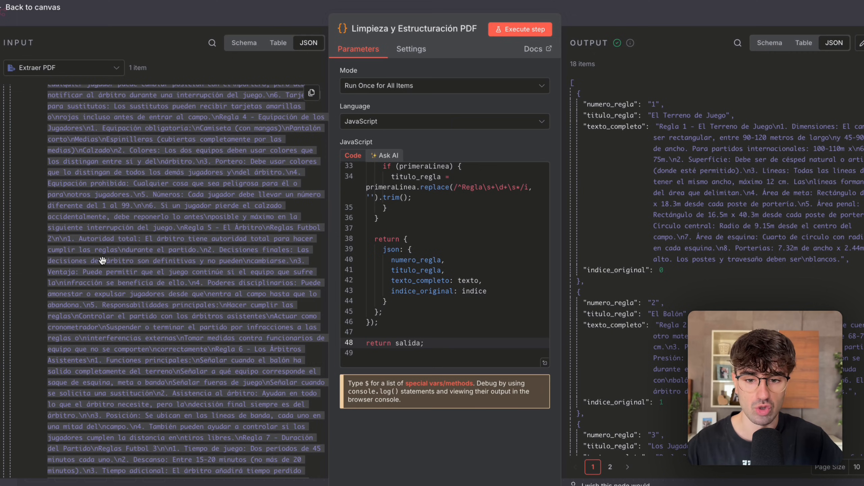
{"action": "scroll", "coordinate": [404, 221], "scroll_direction": "up", "scroll_amount": 10}
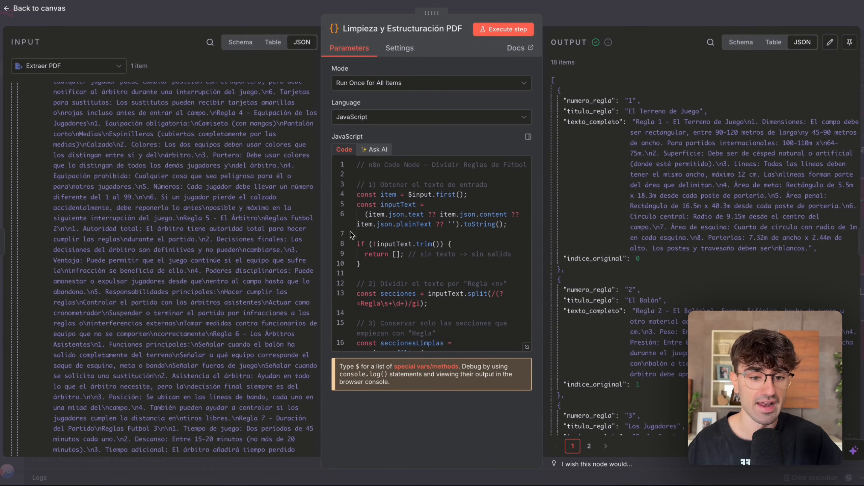
{"action": "left_click_drag", "start_coordinate": [352, 169], "coordinate": [419, 362]}
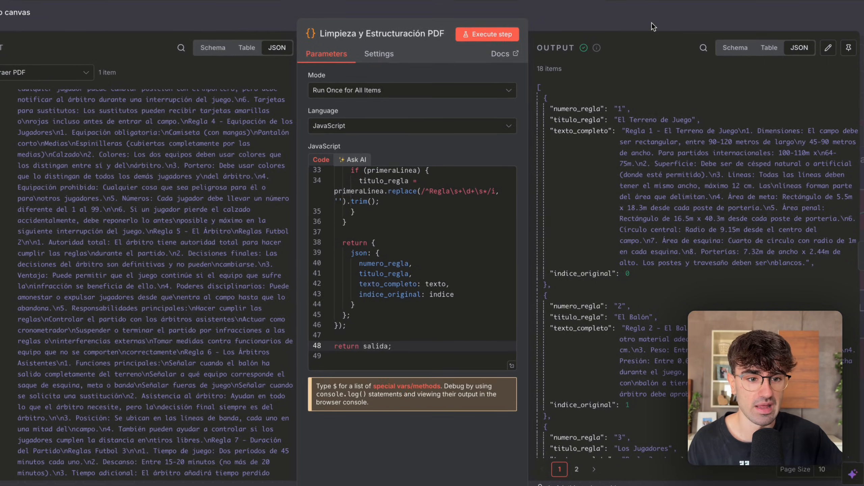
{"action": "left_click", "coordinate": [660, 19]}
Review the input rule, field mapping and resulting chunks of Default Data Loader PDF #2, then close it.
{"action": "scroll", "coordinate": [573, 158], "scroll_direction": "right", "scroll_amount": 8}
{"action": "left_click", "coordinate": [724, 171]}
{"action": "double_click", "coordinate": [724, 172]}
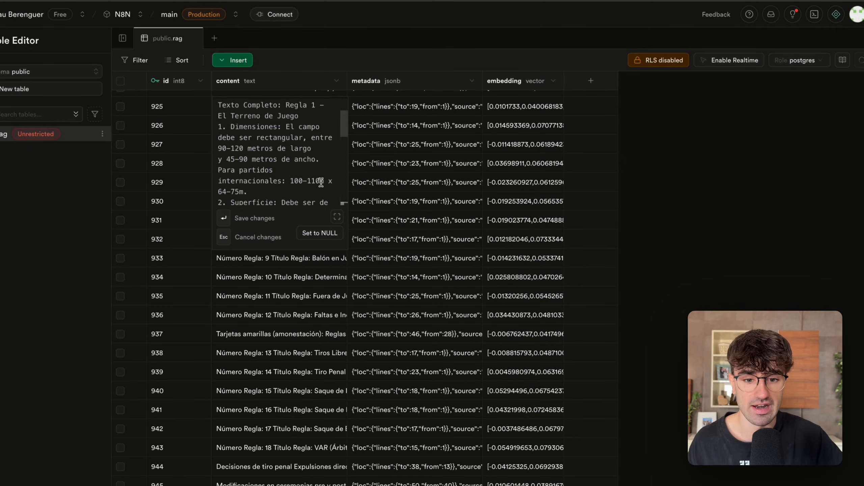
{"action": "scroll", "coordinate": [240, 185], "scroll_direction": "down", "scroll_amount": 5}
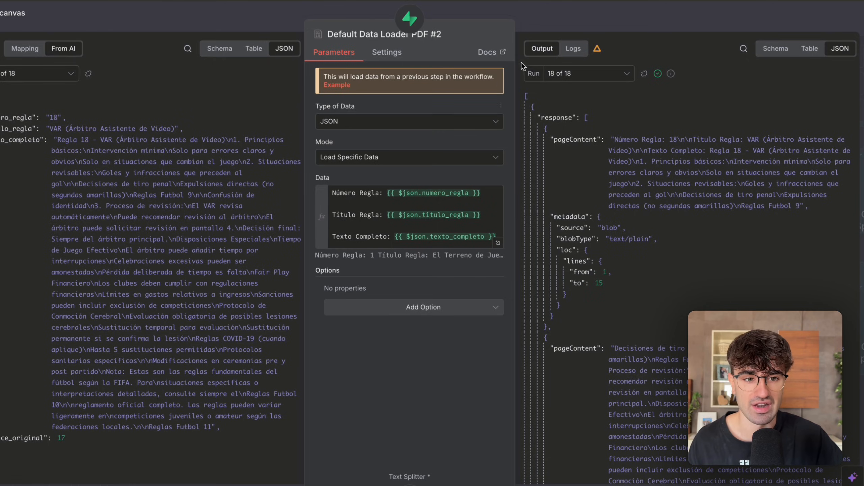
{"action": "left_click", "coordinate": [572, 21]}
Examine the PDF and Excel branches and the red and green loader groups feeding the vector store on the canvas.
{"action": "scroll", "coordinate": [482, 165], "scroll_direction": "down", "scroll_amount": 4}
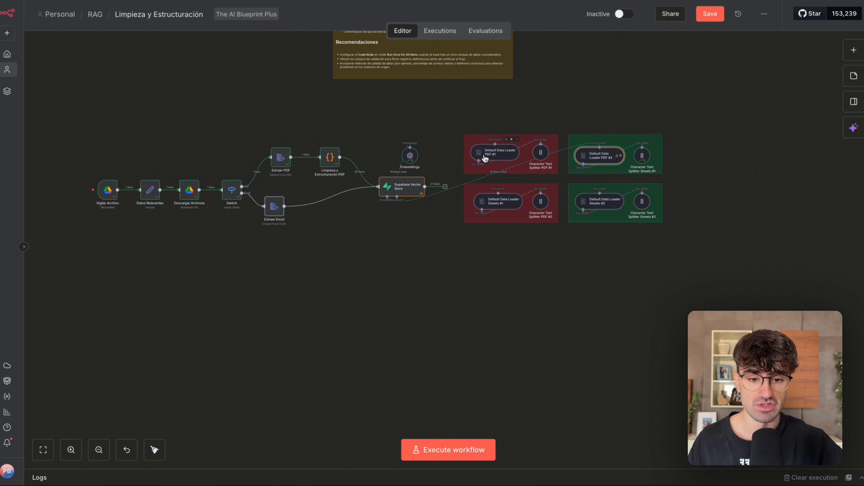
{"action": "left_click", "coordinate": [275, 207]}
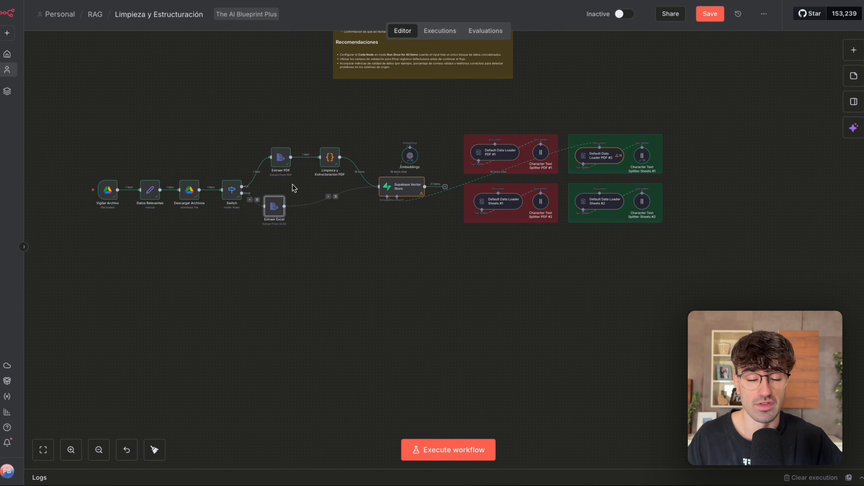
{"action": "scroll", "coordinate": [293, 184], "scroll_direction": "up", "scroll_amount": 1}
{"action": "left_click_drag", "start_coordinate": [260, 131], "coordinate": [344, 200]}
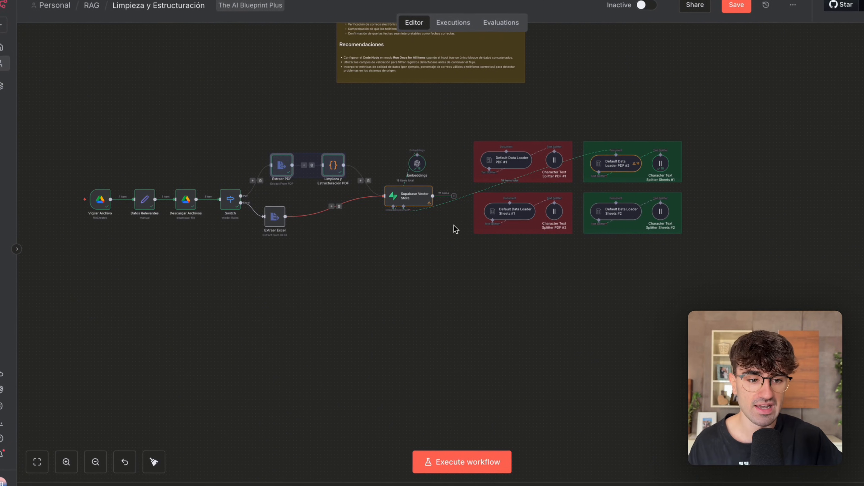
{"action": "scroll", "coordinate": [449, 226], "scroll_direction": "up", "scroll_amount": 3}
{"action": "scroll", "coordinate": [449, 226], "scroll_direction": "right", "scroll_amount": 1}
{"action": "scroll", "coordinate": [450, 225], "scroll_direction": "up", "scroll_amount": 1}
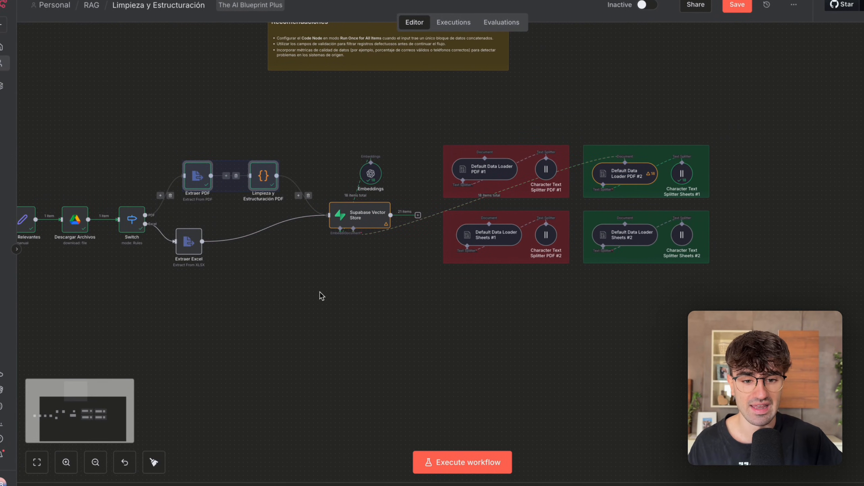
{"action": "scroll", "coordinate": [320, 295], "scroll_direction": "up", "scroll_amount": 1}
{"action": "scroll", "coordinate": [311, 204], "scroll_direction": "up", "scroll_amount": 2}
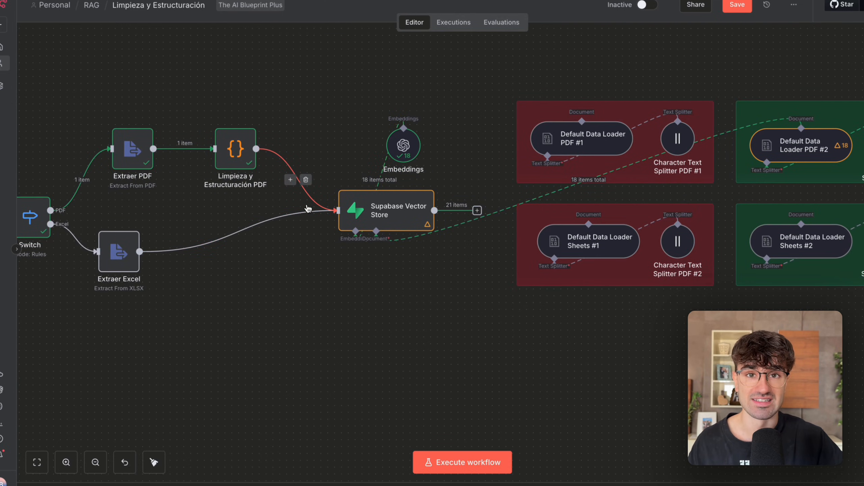
{"action": "scroll", "coordinate": [301, 205], "scroll_direction": "down", "scroll_amount": 3}
{"action": "left_click_drag", "start_coordinate": [308, 250], "coordinate": [391, 157]}
{"action": "scroll", "coordinate": [419, 137], "scroll_direction": "right", "scroll_amount": 1}
{"action": "left_click_drag", "start_coordinate": [696, 90], "coordinate": [544, 290]}
{"action": "left_click", "coordinate": [544, 290]}
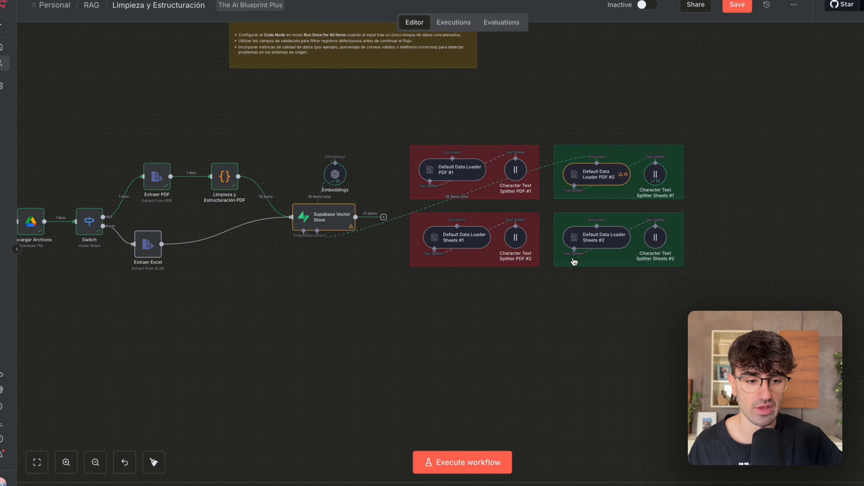
Check the Data mapping of Default Data Loader PDF #2 once more and return to the full workflow overview.
{"action": "double_click", "coordinate": [599, 174]}
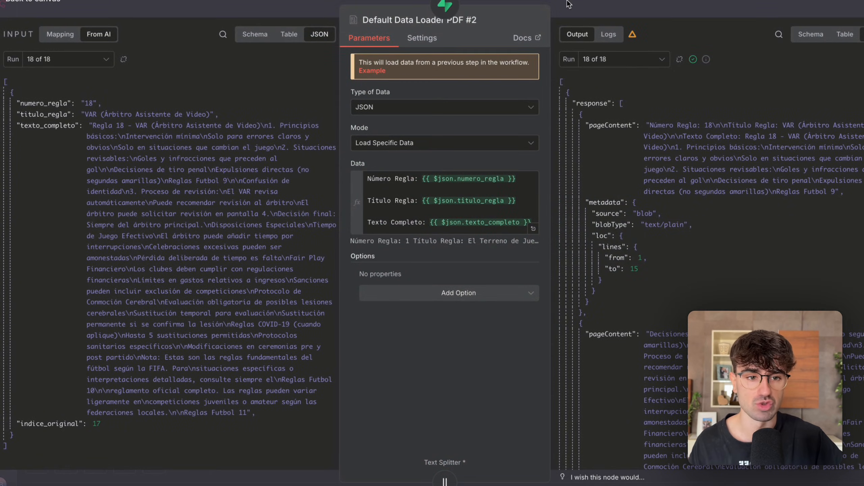
{"action": "key", "text": "Escape"}
{"action": "scroll", "coordinate": [531, 123], "scroll_direction": "down", "scroll_amount": 3}
{"action": "scroll", "coordinate": [531, 123], "scroll_direction": "left", "scroll_amount": 1}
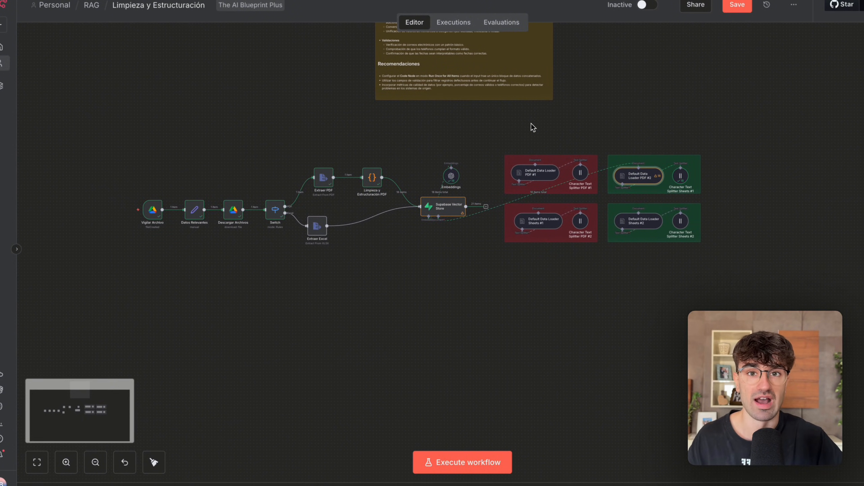
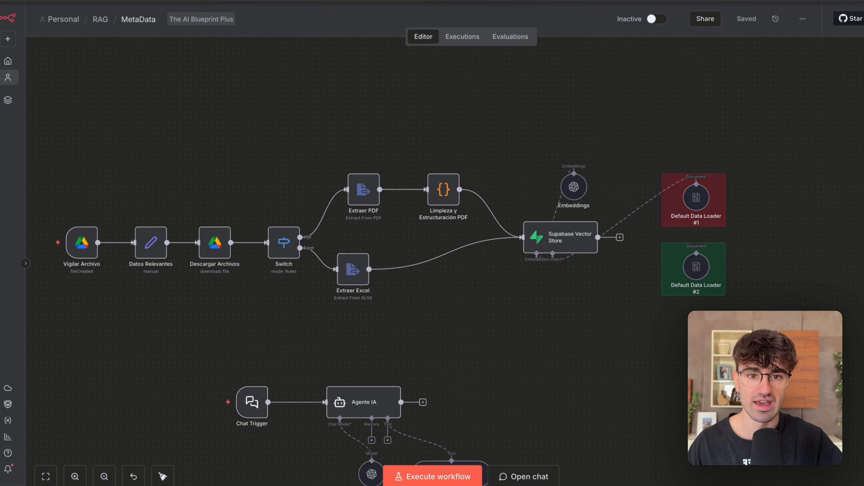
Switch to Google Drive and upload Reglas Futbol.pdf to the RAG folder.
{"action": "left_click_drag", "start_coordinate": [62, 145], "coordinate": [570, 402]}
{"action": "left_click", "coordinate": [581, 379]}
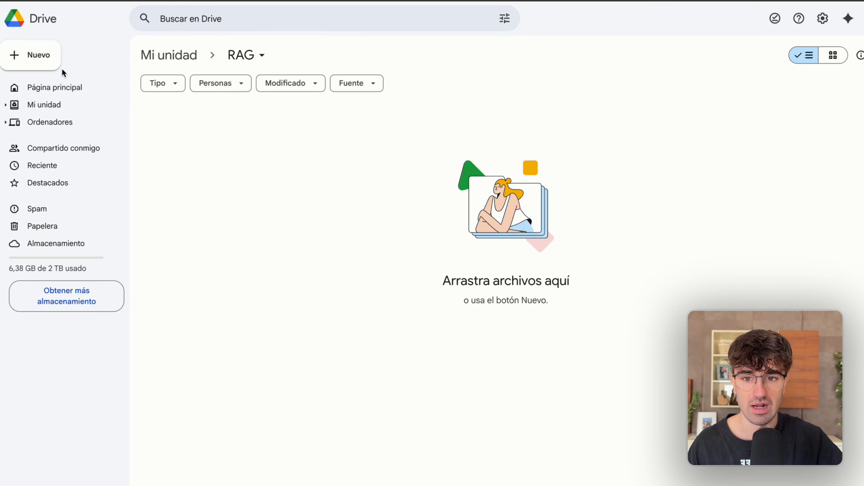
{"action": "left_click", "coordinate": [42, 58]}
{"action": "left_click", "coordinate": [71, 80]}
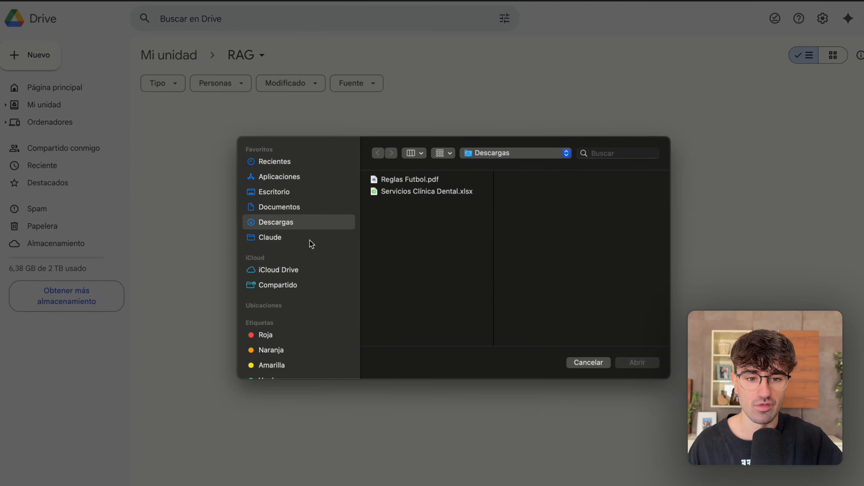
{"action": "double_click", "coordinate": [404, 179]}
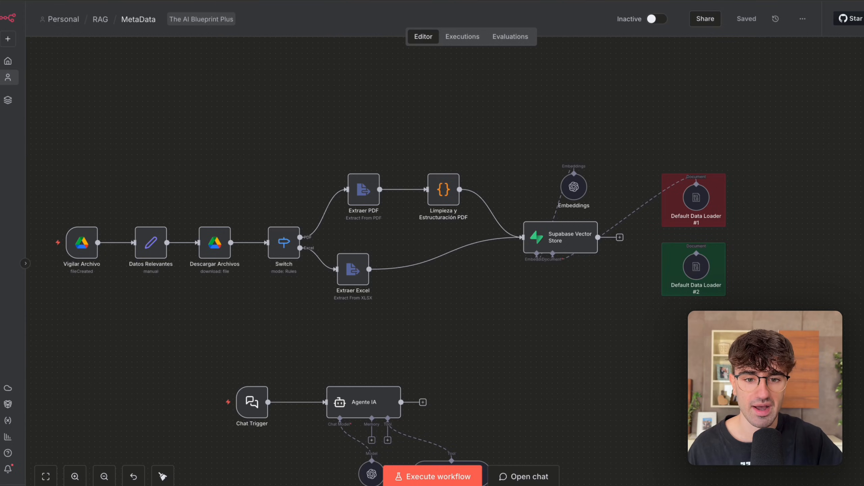
Switch to n8n and execute the MetaData workflow on the uploaded PDF, following the run through to the Supabase Vector Store node.
{"action": "scroll", "coordinate": [259, 96], "scroll_direction": "down", "scroll_amount": 2}
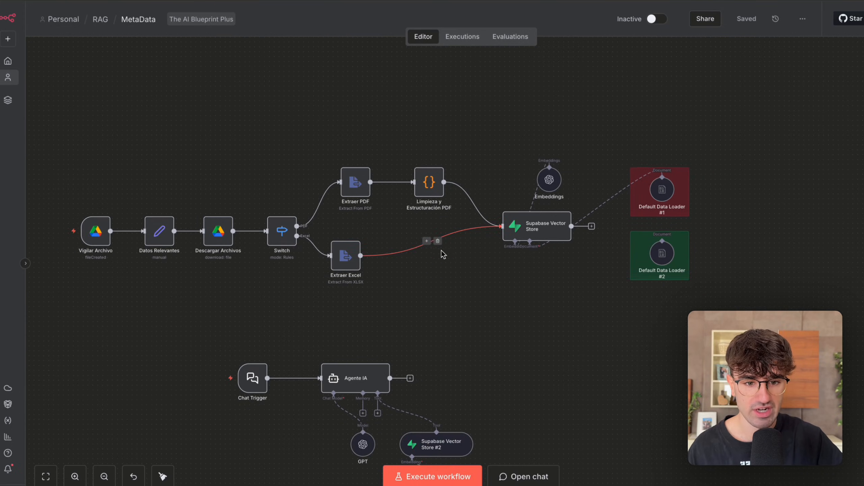
{"action": "left_click", "coordinate": [432, 476]}
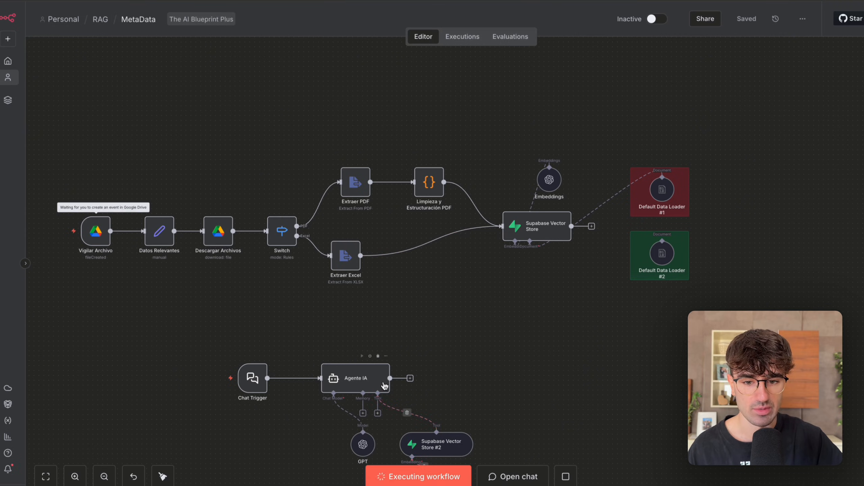
{"action": "scroll", "coordinate": [391, 371], "scroll_direction": "left", "scroll_amount": 3}
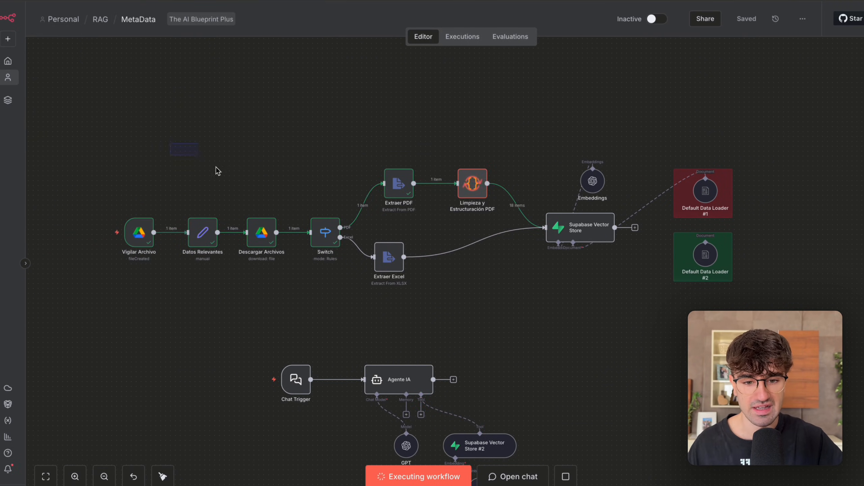
{"action": "scroll", "coordinate": [348, 305], "scroll_direction": "right", "scroll_amount": 2}
{"action": "left_click_drag", "start_coordinate": [267, 298], "coordinate": [340, 207]}
{"action": "scroll", "coordinate": [340, 207], "scroll_direction": "right", "scroll_amount": 1}
{"action": "left_click_drag", "start_coordinate": [292, 120], "coordinate": [485, 264]}
{"action": "scroll", "coordinate": [486, 268], "scroll_direction": "right", "scroll_amount": 4}
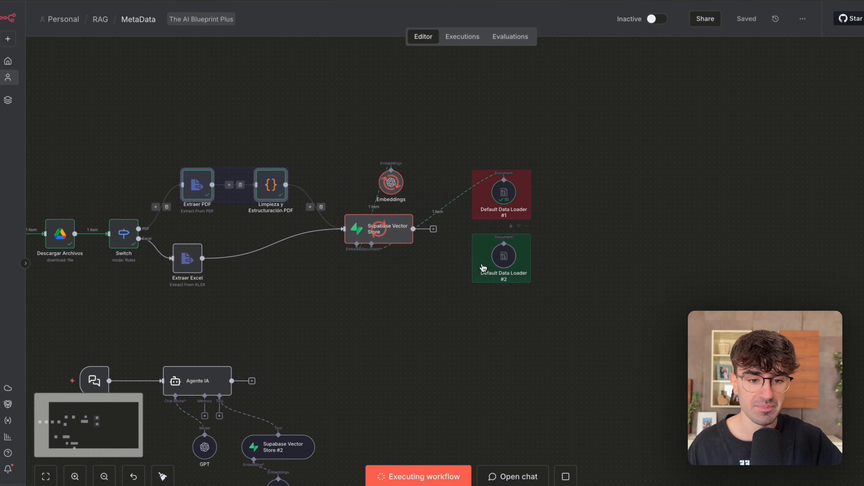
{"action": "scroll", "coordinate": [616, 138], "scroll_direction": "down", "scroll_amount": 3}
{"action": "scroll", "coordinate": [493, 204], "scroll_direction": "up", "scroll_amount": 3}
{"action": "left_click_drag", "start_coordinate": [467, 297], "coordinate": [319, 124]}
{"action": "scroll", "coordinate": [319, 124], "scroll_direction": "up", "scroll_amount": 1}
{"action": "left_click", "coordinate": [350, 142]}
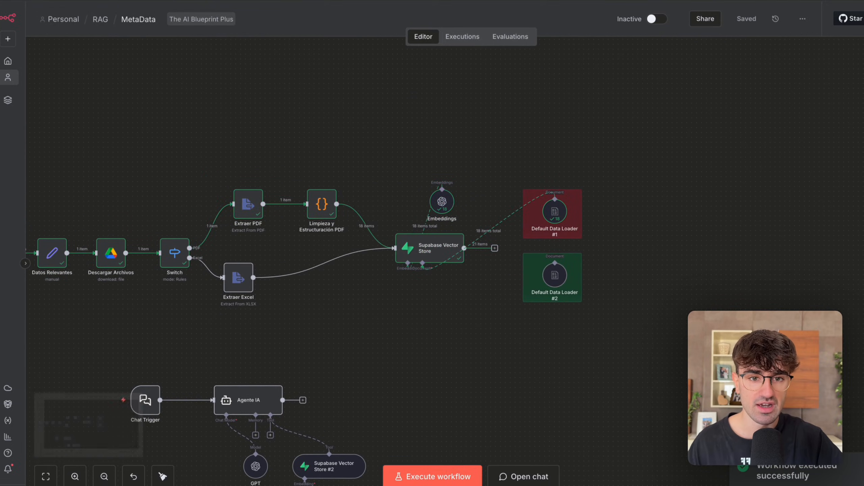
Switch to Supabase, reload the rag table and open the content of row 1041.
{"action": "left_click", "coordinate": [378, 1]}
{"action": "key", "text": "super+r"}
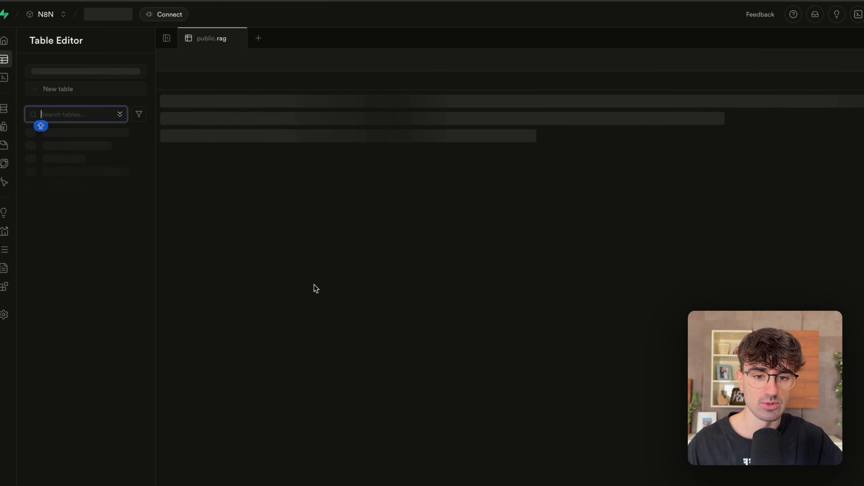
{"action": "double_click", "coordinate": [333, 233]}
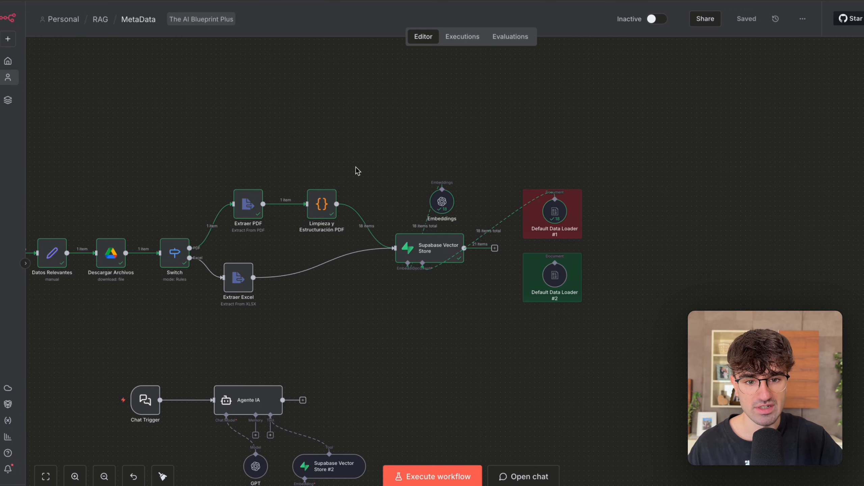
{"action": "scroll", "coordinate": [355, 167], "scroll_direction": "up", "scroll_amount": 5}
{"action": "left_click_drag", "start_coordinate": [356, 167], "coordinate": [226, 305]}
{"action": "scroll", "coordinate": [227, 308], "scroll_direction": "down", "scroll_amount": 4}
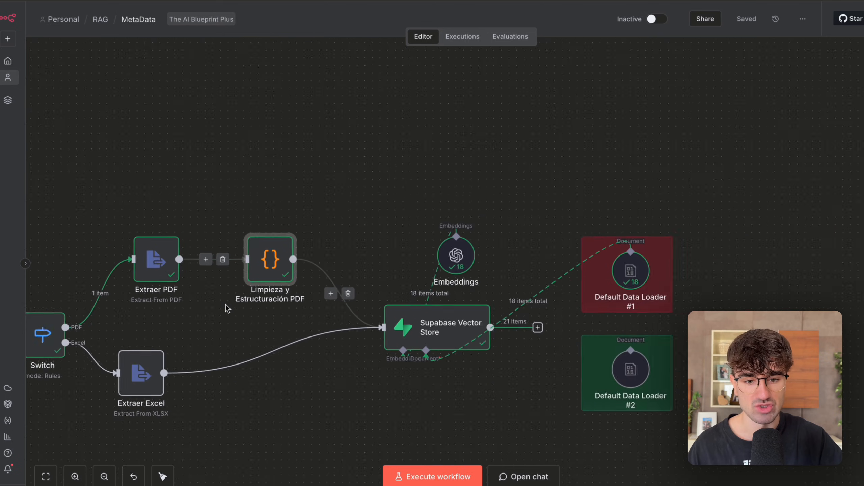
{"action": "scroll", "coordinate": [226, 305], "scroll_direction": "down", "scroll_amount": 4}
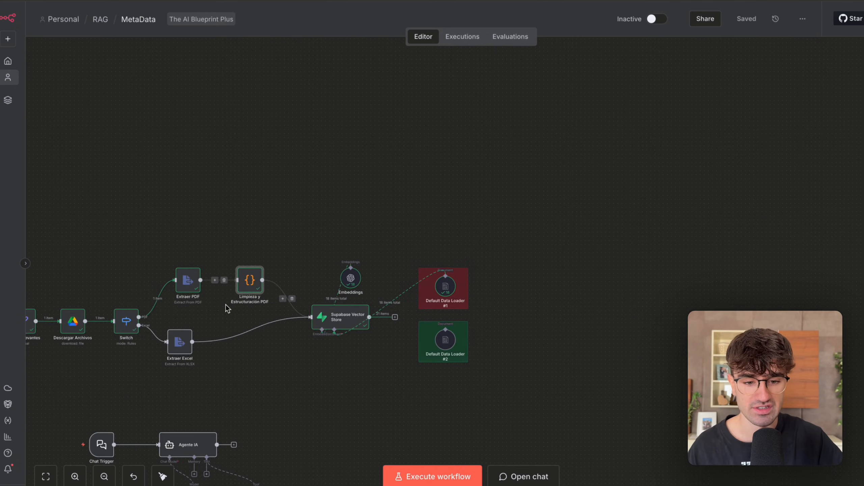
{"action": "scroll", "coordinate": [278, 321], "scroll_direction": "up", "scroll_amount": 3}
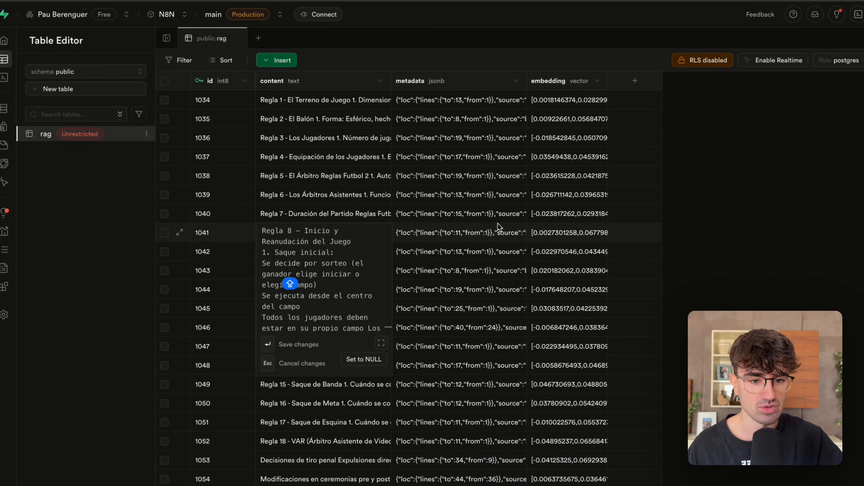
Examine the source and blobType entries in row 1041's metadata in Supabase, leave the cell unedited and switch back to n8n.
{"action": "double_click", "coordinate": [498, 228]}
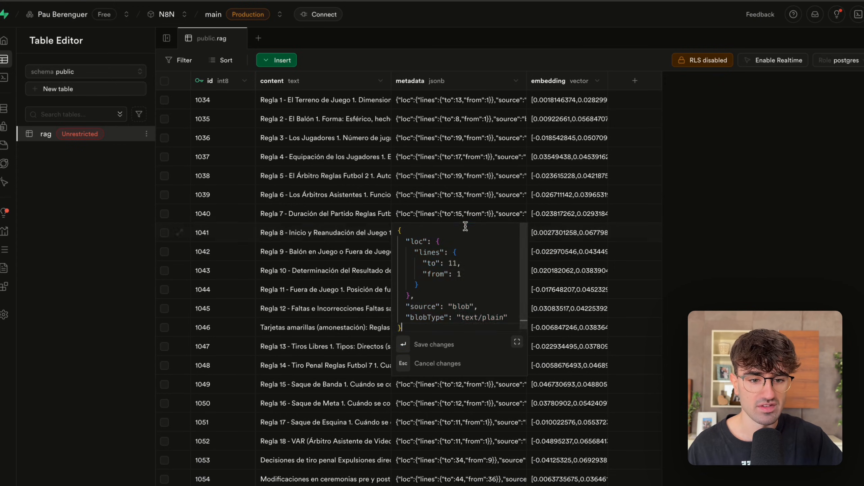
{"action": "left_click_drag", "start_coordinate": [409, 305], "coordinate": [492, 303]}
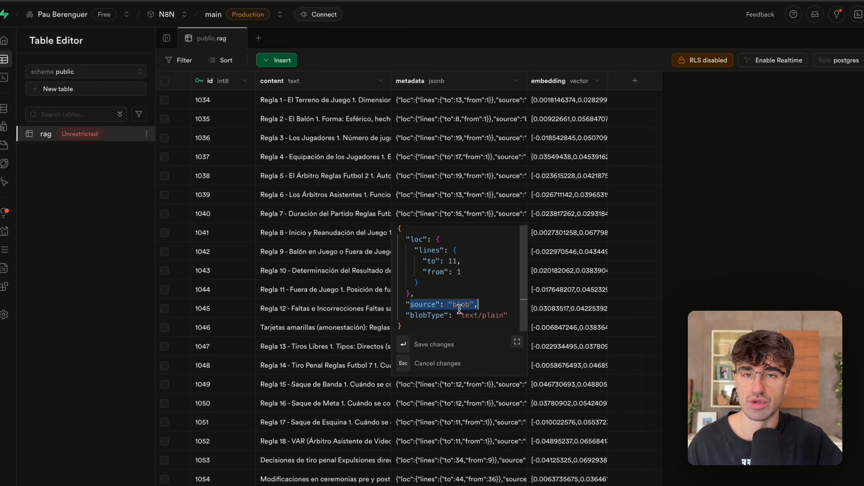
{"action": "left_click_drag", "start_coordinate": [461, 315], "coordinate": [499, 314]}
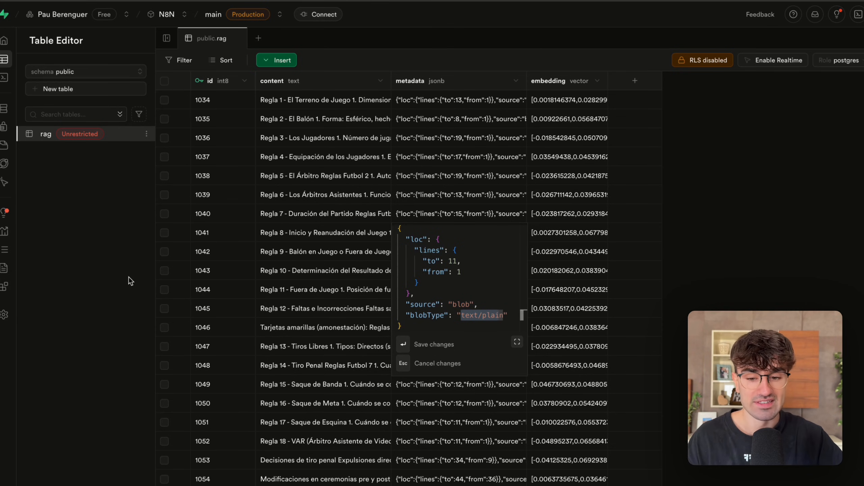
{"action": "key", "text": "Escape"}
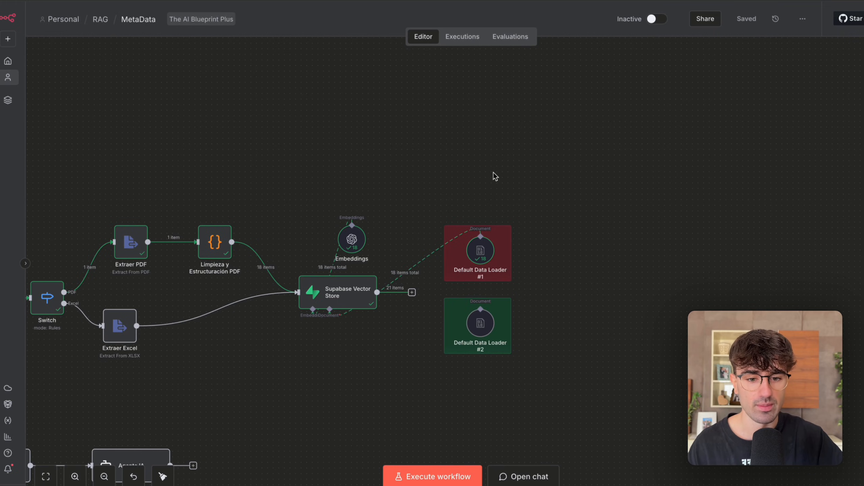
{"action": "scroll", "coordinate": [493, 173], "scroll_direction": "left", "scroll_amount": 1}
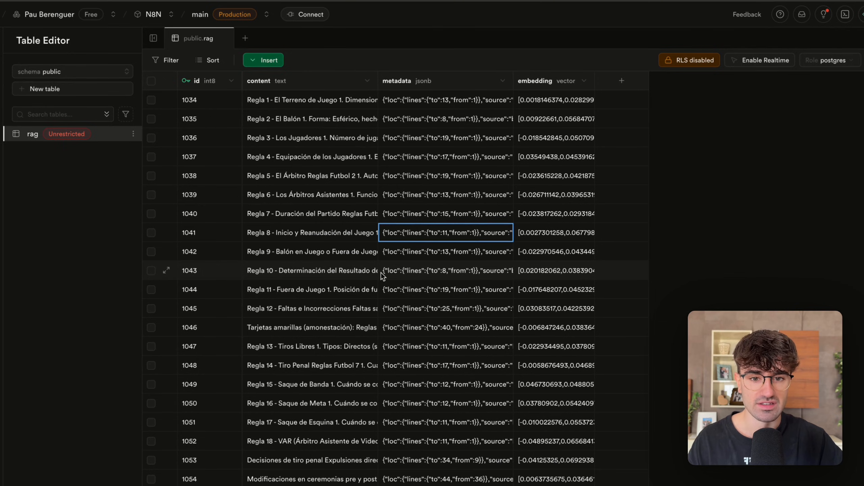
Examine how the rules are split into chunks in Supabase by reading the content of rows 1034, 1035 and 1053.
{"action": "left_click", "coordinate": [271, 103]}
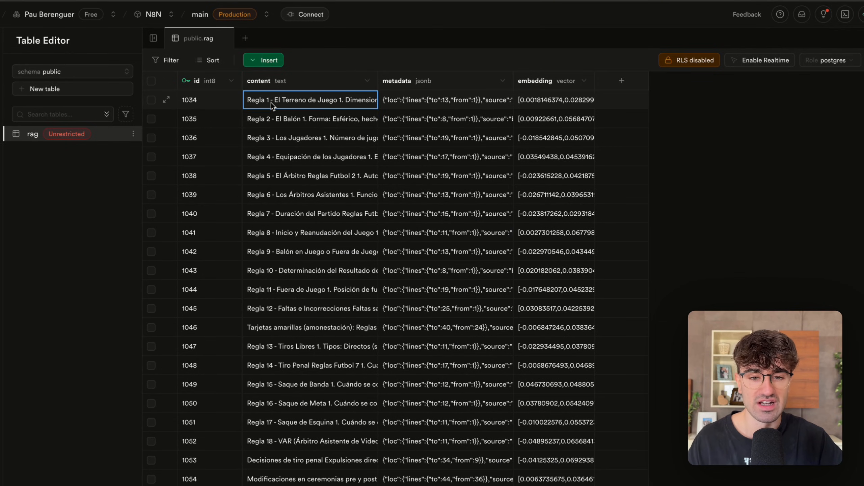
{"action": "double_click", "coordinate": [262, 118]}
{"action": "key", "text": "Escape"}
{"action": "left_click", "coordinate": [276, 104]}
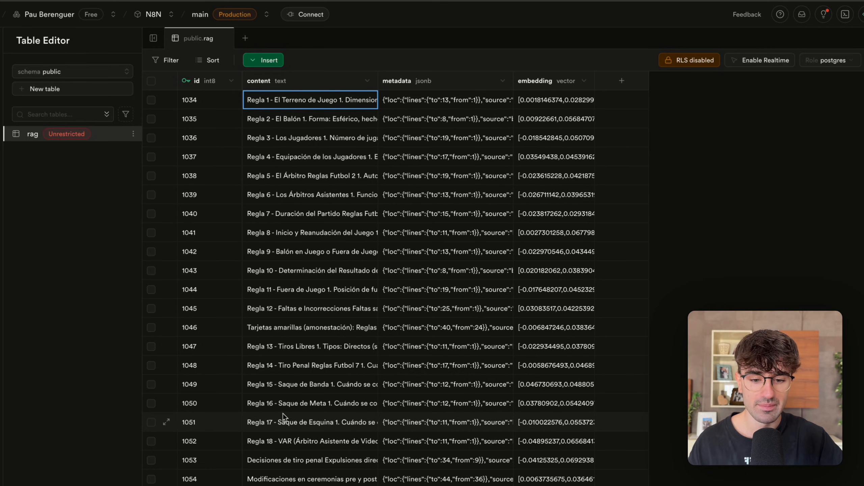
{"action": "double_click", "coordinate": [313, 460]}
{"action": "scroll", "coordinate": [303, 388], "scroll_direction": "down", "scroll_amount": 5}
{"action": "scroll", "coordinate": [303, 388], "scroll_direction": "up", "scroll_amount": 5}
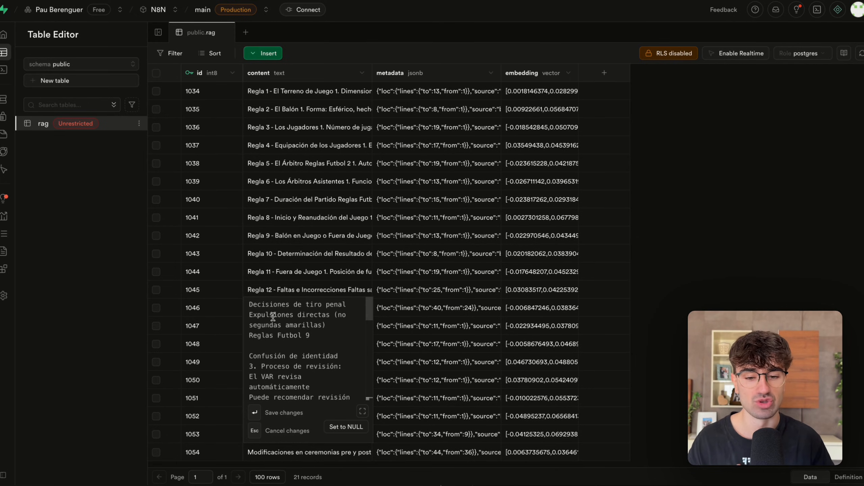
Read the full content of row 1054, the last chunk in the rag table.
{"action": "left_click", "coordinate": [285, 286]}
{"action": "left_click", "coordinate": [268, 453]}
{"action": "double_click", "coordinate": [268, 453]}
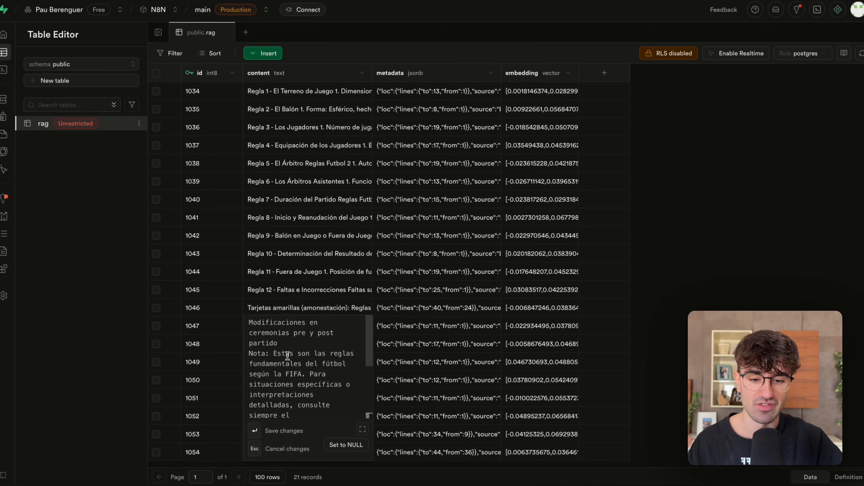
{"action": "scroll", "coordinate": [288, 362], "scroll_direction": "down", "scroll_amount": 3}
{"action": "scroll", "coordinate": [288, 362], "scroll_direction": "up", "scroll_amount": 3}
{"action": "scroll", "coordinate": [288, 362], "scroll_direction": "down", "scroll_amount": 3}
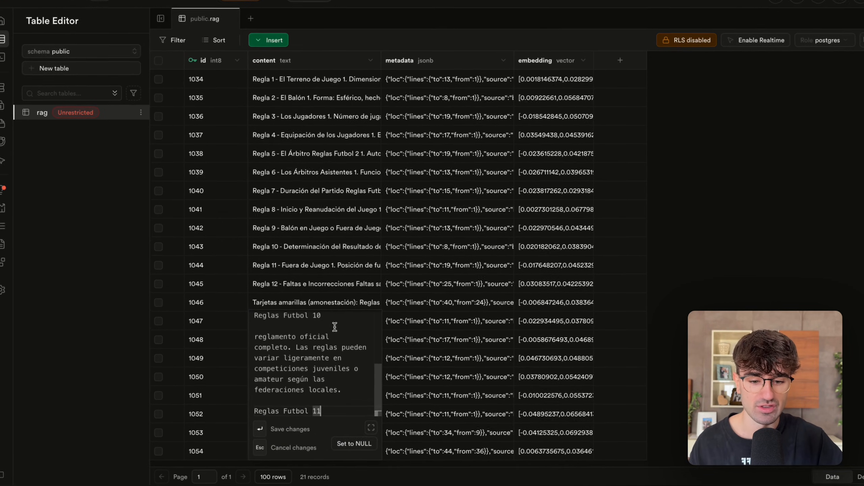
Open the metadata of a chunk near the end of the rag table and examine its entries without editing them.
{"action": "left_click", "coordinate": [435, 290]}
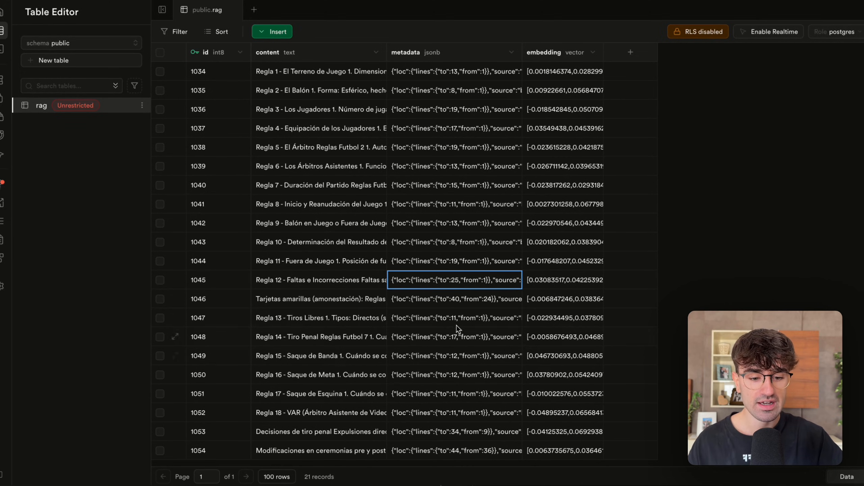
{"action": "double_click", "coordinate": [432, 419]}
{"action": "scroll", "coordinate": [439, 352], "scroll_direction": "down", "scroll_amount": 1}
{"action": "left_click_drag", "start_coordinate": [411, 365], "coordinate": [478, 352]}
{"action": "left_click", "coordinate": [496, 364]}
{"action": "double_click", "coordinate": [497, 364]}
{"action": "left_click", "coordinate": [80, 329]}
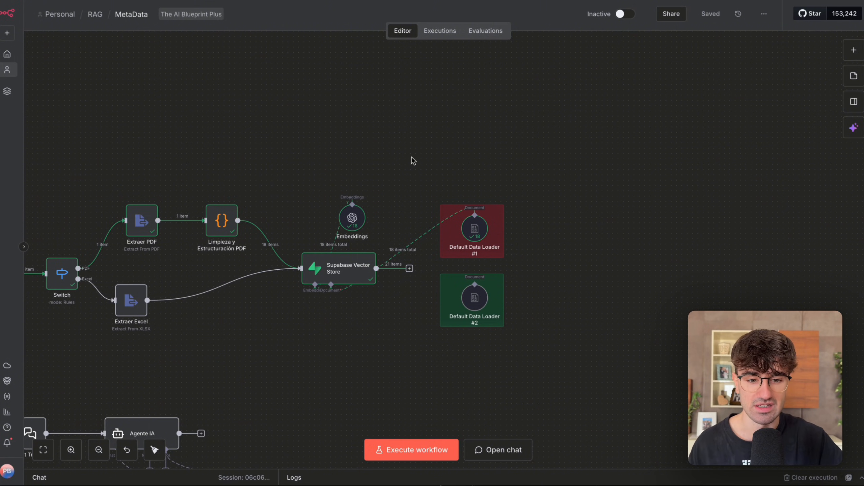
In n8n, set Default Data Loader #1 to custom text splitting, keeping its mode at Load Specific Data.
{"action": "scroll", "coordinate": [412, 157], "scroll_direction": "down", "scroll_amount": 2}
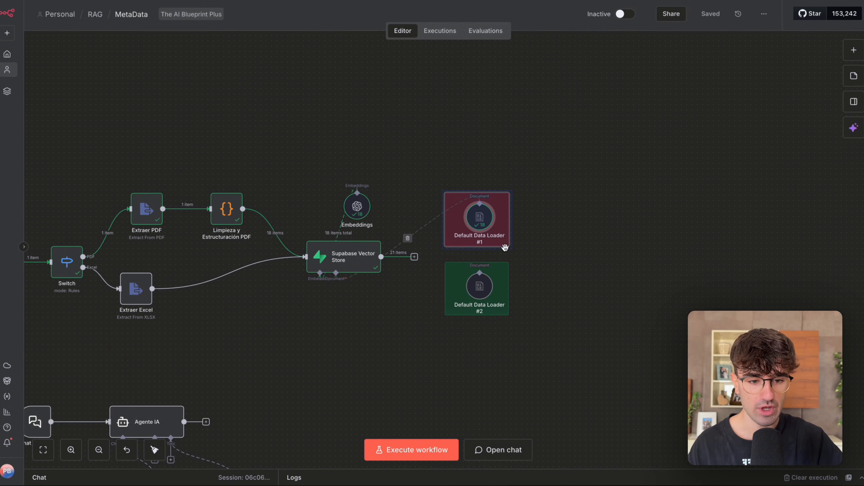
{"action": "scroll", "coordinate": [502, 245], "scroll_direction": "up", "scroll_amount": 1}
{"action": "left_click", "coordinate": [546, 204]}
{"action": "double_click", "coordinate": [476, 215]}
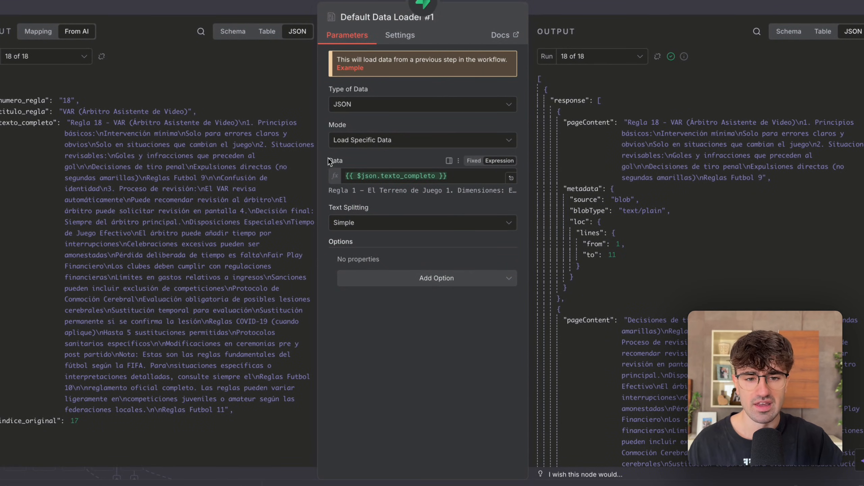
{"action": "left_click", "coordinate": [345, 143]}
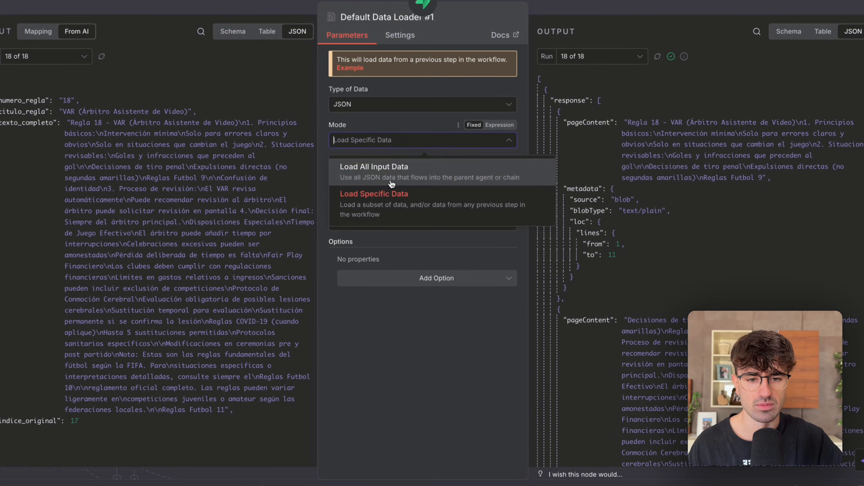
{"action": "left_click", "coordinate": [395, 207]}
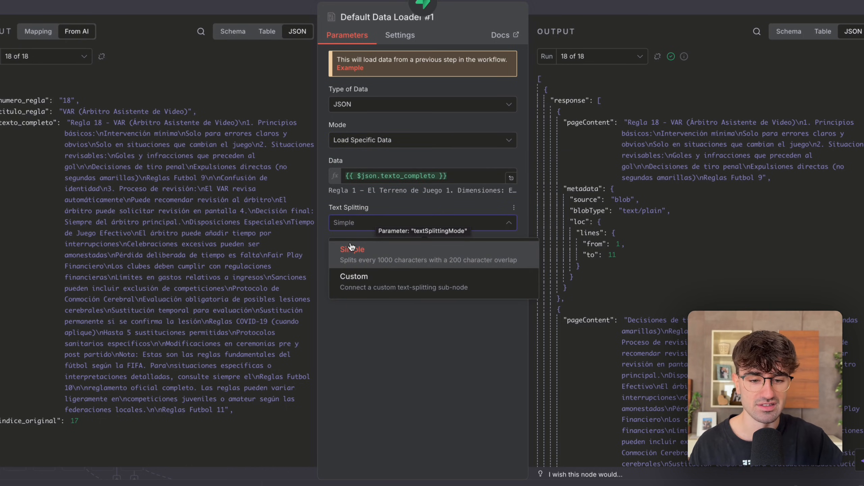
{"action": "left_click", "coordinate": [373, 285]}
{"action": "left_click", "coordinate": [573, 2]}
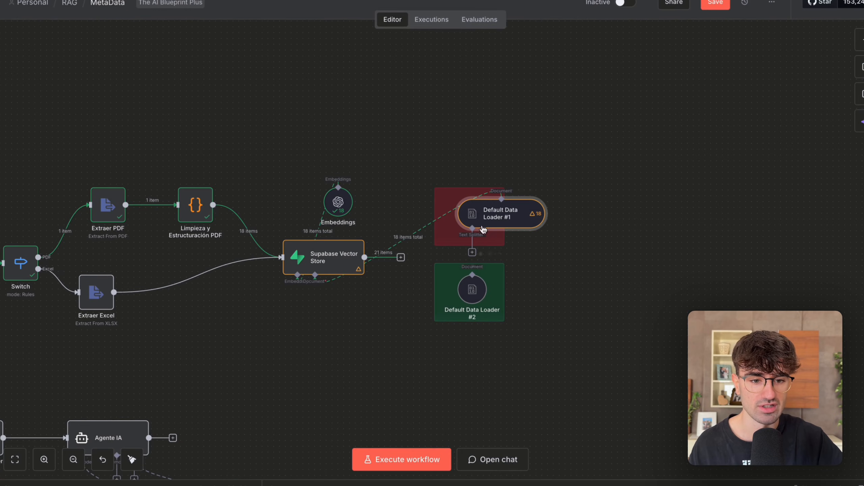
{"action": "double_click", "coordinate": [493, 213]}
{"action": "left_click", "coordinate": [385, 219]}
{"action": "left_click", "coordinate": [405, 272]}
Examine Default Data Loader #1's data expression, input fields and available output runs, and return to the workflow canvas.
{"action": "left_click_drag", "start_coordinate": [345, 191], "coordinate": [455, 192]}
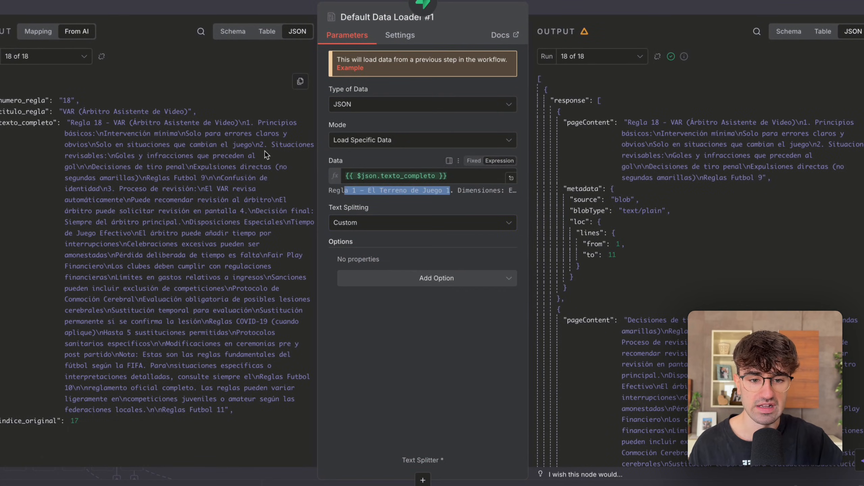
{"action": "left_click", "coordinate": [15, 105]}
{"action": "left_click", "coordinate": [14, 110]}
{"action": "left_click", "coordinate": [14, 121]}
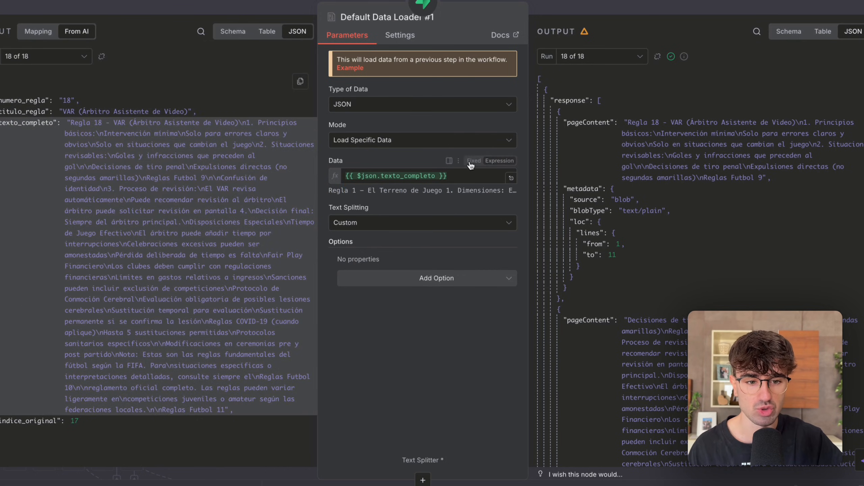
{"action": "left_click", "coordinate": [512, 178]}
{"action": "left_click_drag", "start_coordinate": [598, 219], "coordinate": [523, 18]}
{"action": "left_click", "coordinate": [552, 3]}
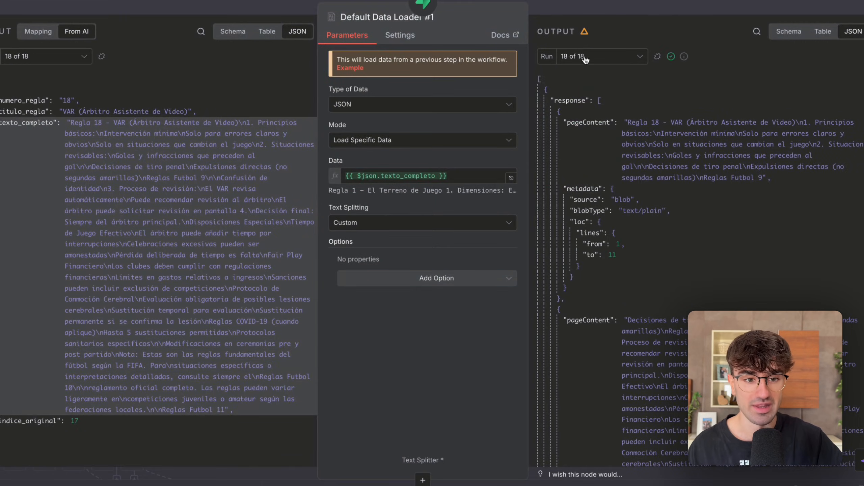
{"action": "left_click", "coordinate": [591, 65]}
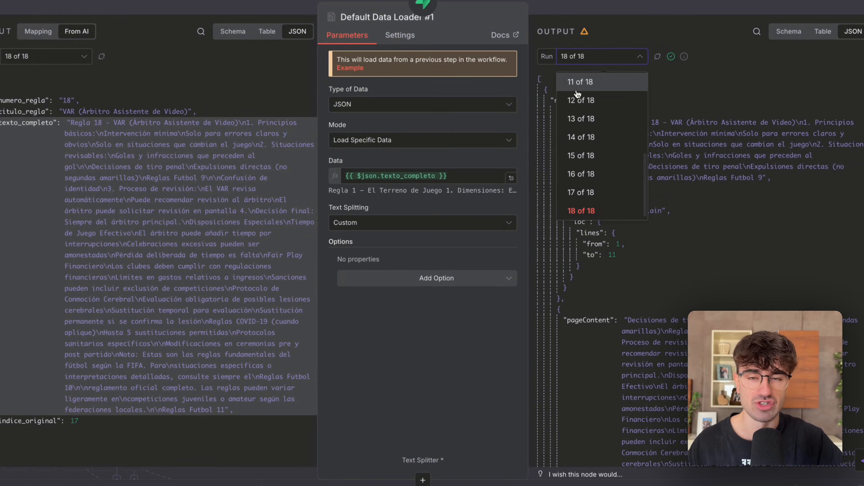
{"action": "left_click", "coordinate": [592, 9]}
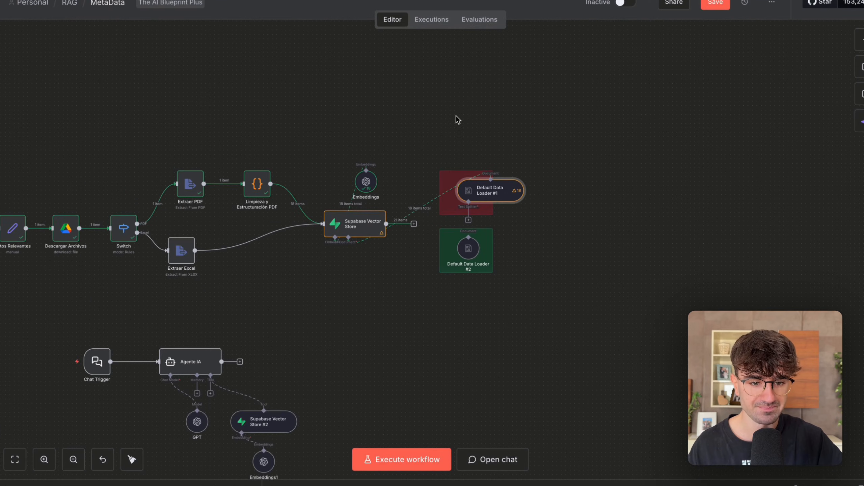
Set Default Data Loader #1's text splitting to Simple and return to the workflow canvas.
{"action": "double_click", "coordinate": [503, 201]}
{"action": "left_click", "coordinate": [368, 227]}
{"action": "left_click", "coordinate": [371, 251]}
{"action": "left_click", "coordinate": [587, 12]}
{"action": "scroll", "coordinate": [457, 199], "scroll_direction": "up", "scroll_amount": 3}
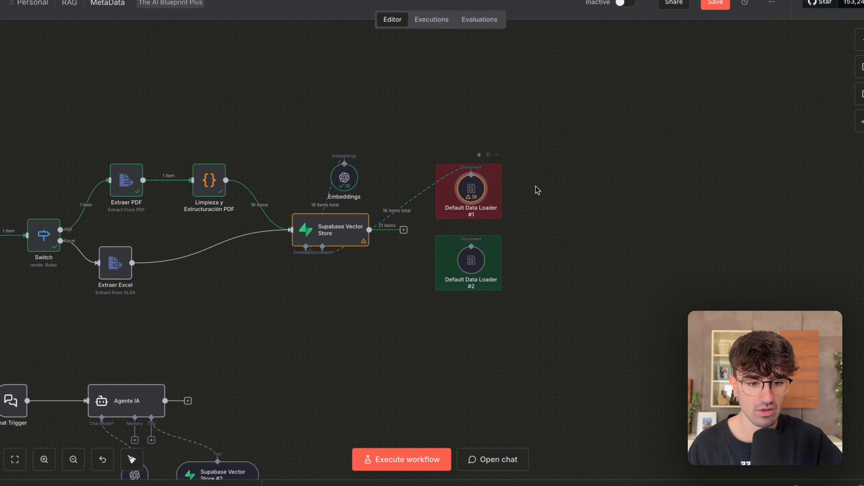
Compare Default Data Loader #2's metadata option with the options that can be added to Default Data Loader #1, without adding any.
{"action": "scroll", "coordinate": [524, 185], "scroll_direction": "down", "scroll_amount": 3}
{"action": "double_click", "coordinate": [507, 181]}
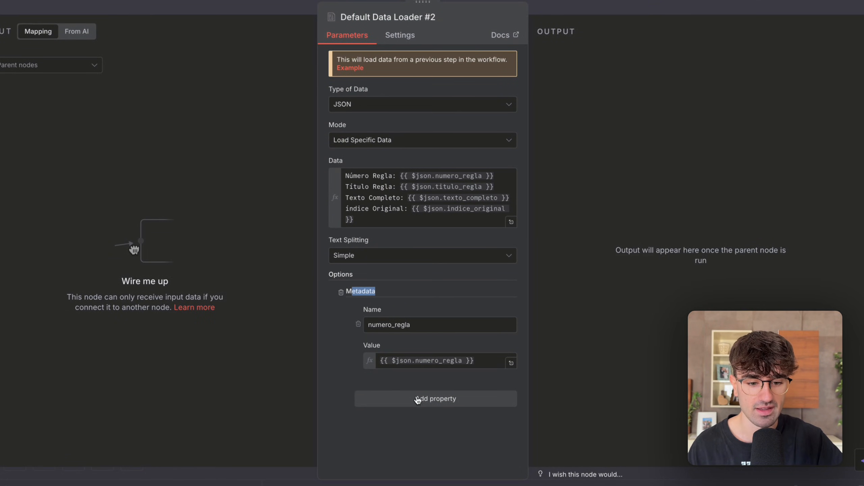
{"action": "left_click", "coordinate": [567, 8]}
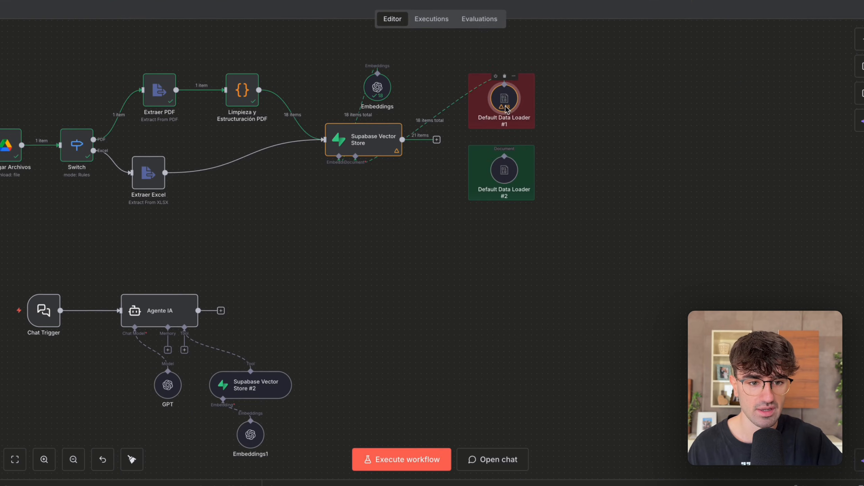
{"action": "double_click", "coordinate": [502, 96]}
{"action": "left_click", "coordinate": [442, 286]}
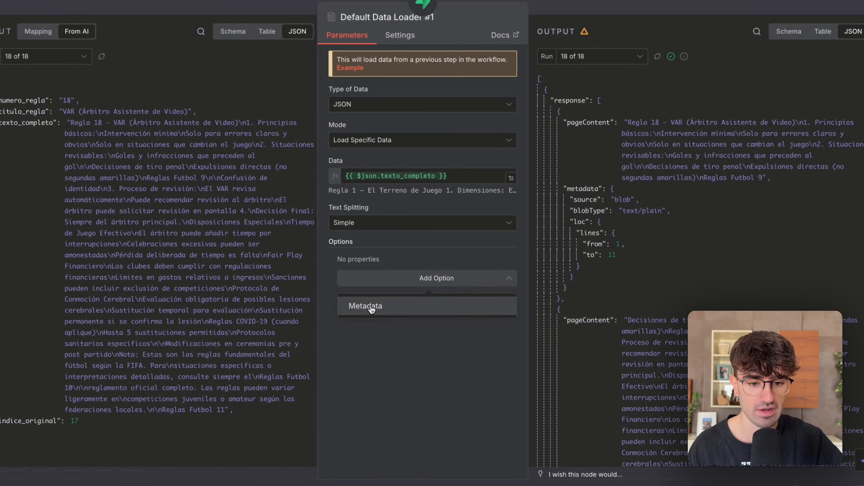
{"action": "left_click", "coordinate": [607, 2]}
Examine the name and value expression of Default Data Loader #2's metadata property, and return to the canvas.
{"action": "double_click", "coordinate": [502, 174]}
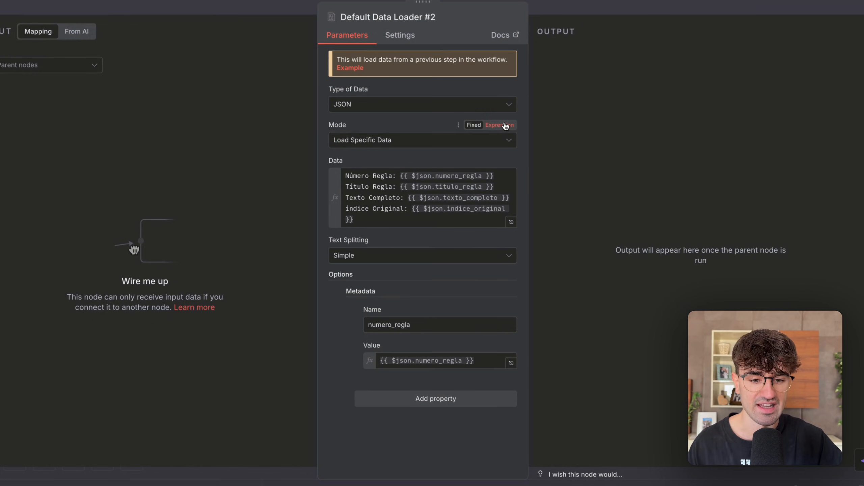
{"action": "left_click_drag", "start_coordinate": [373, 325], "coordinate": [424, 325]}
{"action": "left_click_drag", "start_coordinate": [480, 360], "coordinate": [379, 359]}
{"action": "left_click", "coordinate": [595, 141]}
{"action": "left_click", "coordinate": [615, 8]}
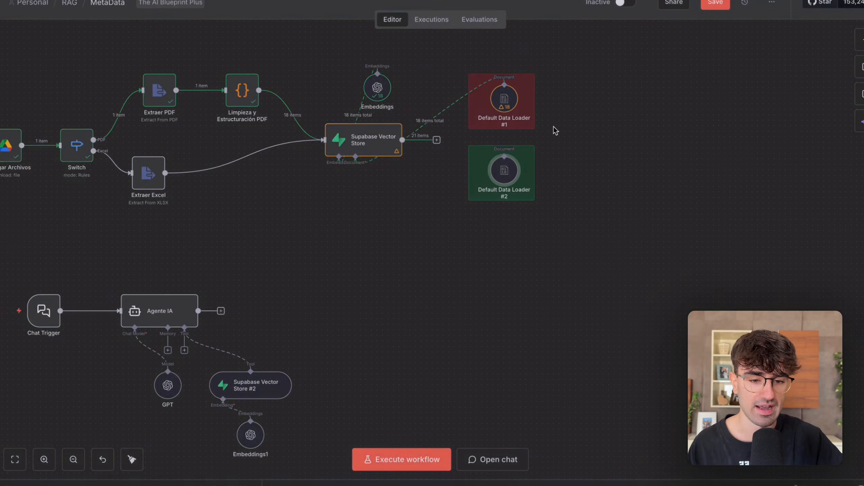
Save the MetaData workflow.
{"action": "scroll", "coordinate": [585, 64], "scroll_direction": "left", "scroll_amount": 5}
{"action": "scroll", "coordinate": [599, 70], "scroll_direction": "up", "scroll_amount": 3}
{"action": "left_click", "coordinate": [714, 7]}
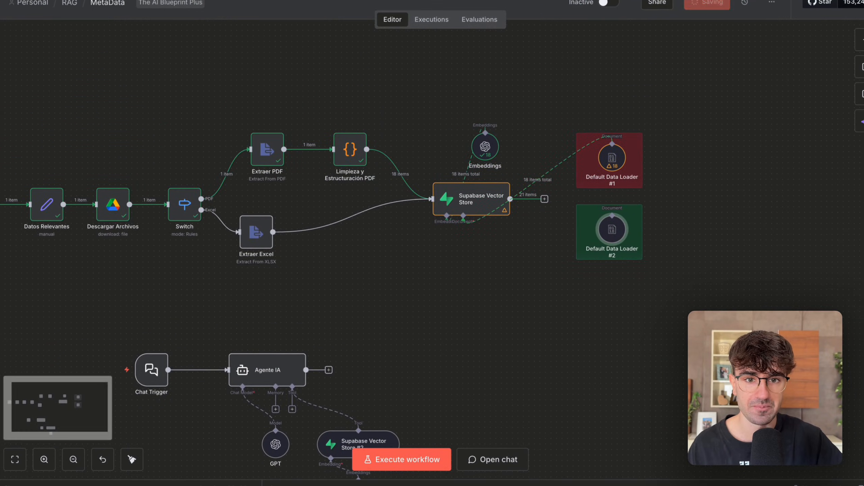
Switch to the Supabase table editor and delete all rows from the rag table.
{"action": "left_click", "coordinate": [271, 0]}
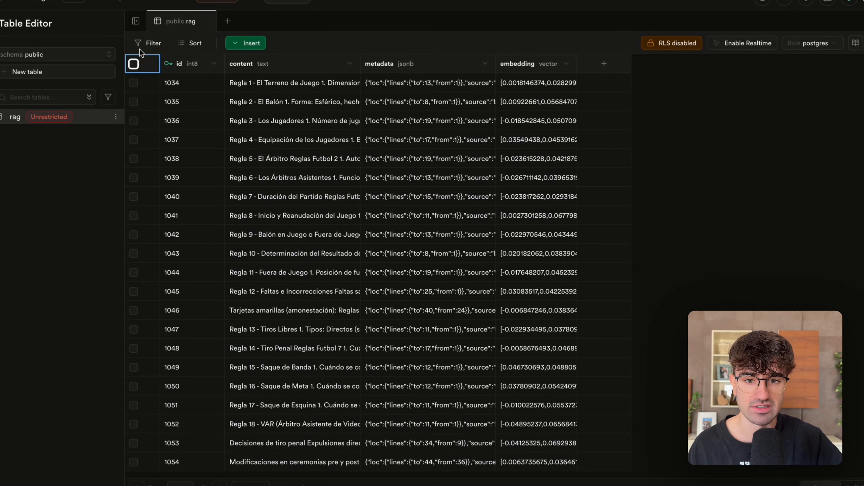
{"action": "left_click", "coordinate": [134, 63]}
{"action": "left_click", "coordinate": [146, 44]}
{"action": "left_click", "coordinate": [471, 274]}
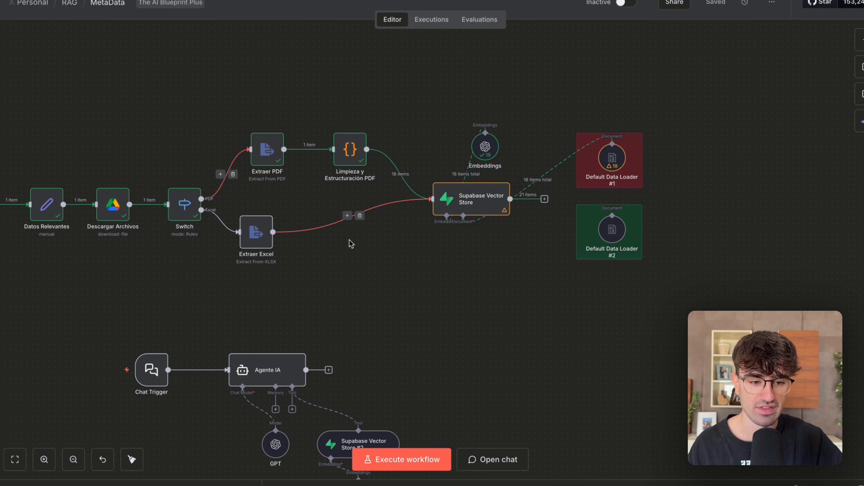
In n8n, disconnect Default Data Loader #1 from Supabase Vector Store and connect its document input to Default Data Loader #2.
{"action": "left_click", "coordinate": [539, 179]}
{"action": "left_click_drag", "start_coordinate": [463, 238], "coordinate": [612, 215]}
{"action": "scroll", "coordinate": [503, 293], "scroll_direction": "left", "scroll_amount": 1}
{"action": "scroll", "coordinate": [503, 292], "scroll_direction": "left", "scroll_amount": 3}
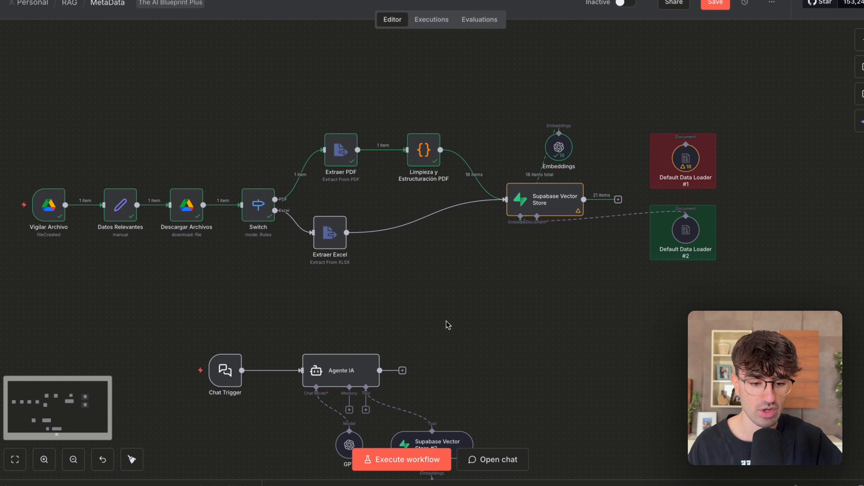
Execute the workflow, then reload the rag table in Supabase.
{"action": "left_click", "coordinate": [402, 460]}
{"action": "scroll", "coordinate": [421, 300], "scroll_direction": "right", "scroll_amount": 2}
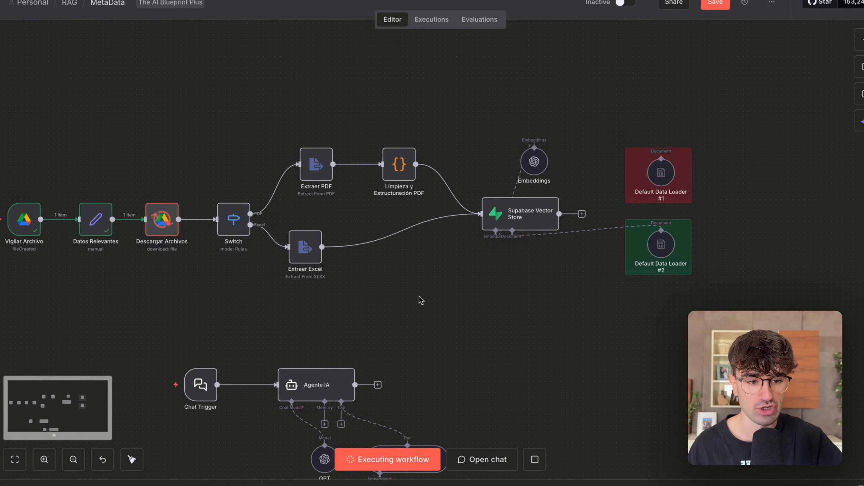
{"action": "scroll", "coordinate": [418, 295], "scroll_direction": "right", "scroll_amount": 2}
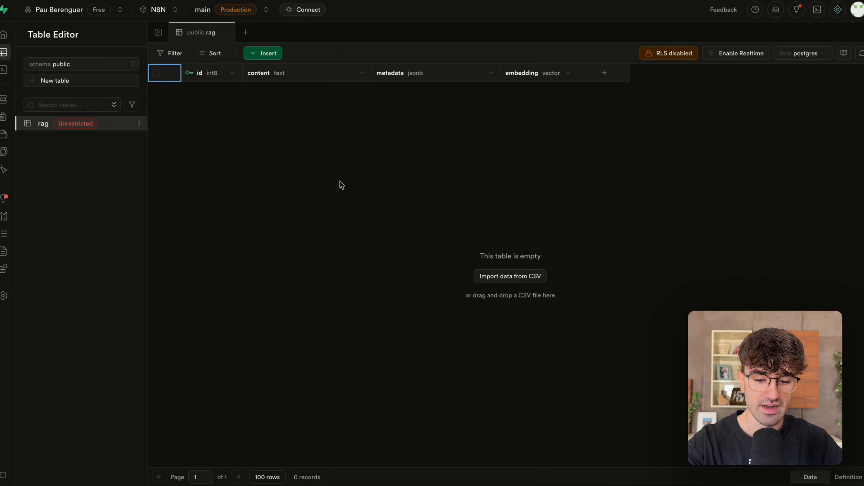
{"action": "key", "text": "super+r"}
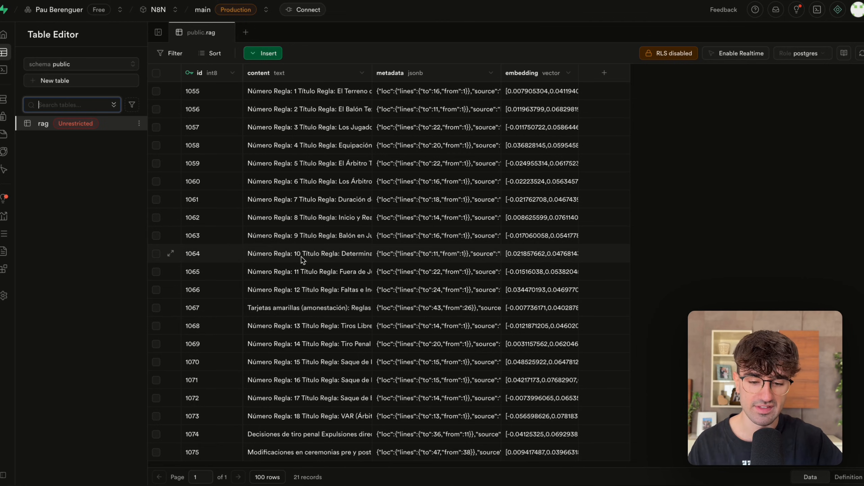
Read the content of row 1074 in the rag table and close it without changes.
{"action": "double_click", "coordinate": [276, 437]}
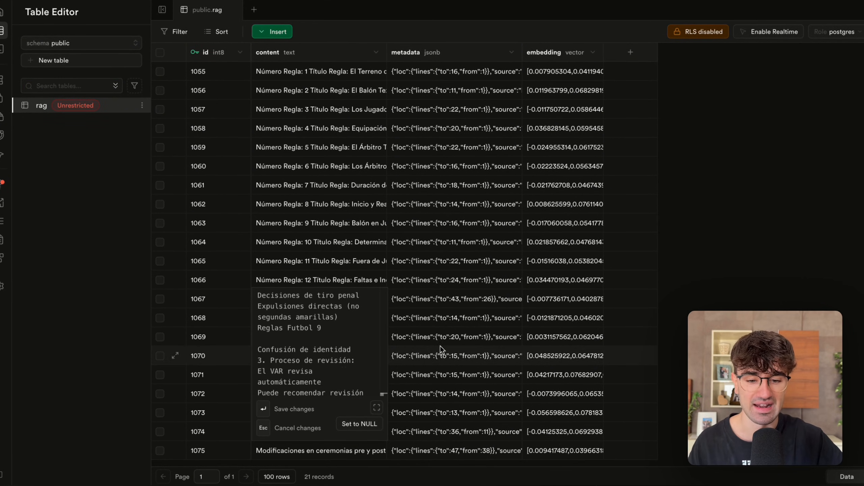
{"action": "scroll", "coordinate": [331, 358], "scroll_direction": "down", "scroll_amount": 8}
{"action": "left_click", "coordinate": [456, 357]}
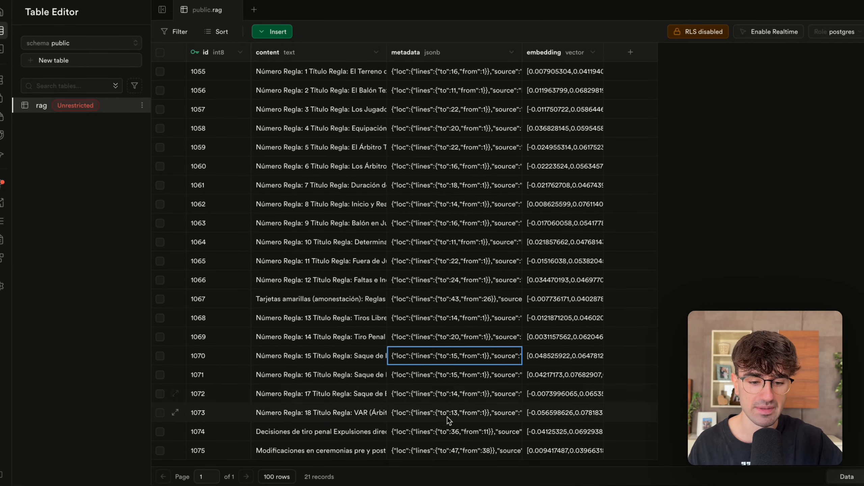
Examine the numero_regla entry in row 1074's metadata and close it without editing.
{"action": "double_click", "coordinate": [443, 433]}
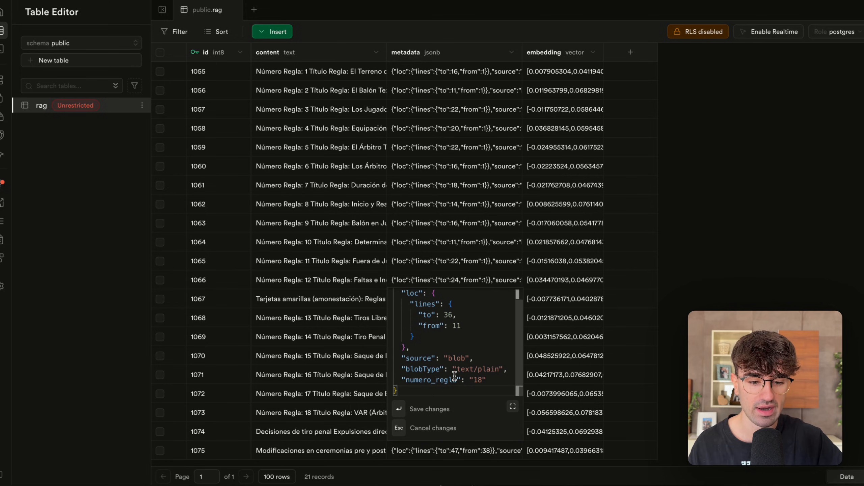
{"action": "double_click", "coordinate": [428, 379]}
{"action": "double_click", "coordinate": [478, 379]}
{"action": "left_click", "coordinate": [422, 381]}
{"action": "left_click_drag", "start_coordinate": [422, 381], "coordinate": [475, 381]}
{"action": "left_click", "coordinate": [694, 342]}
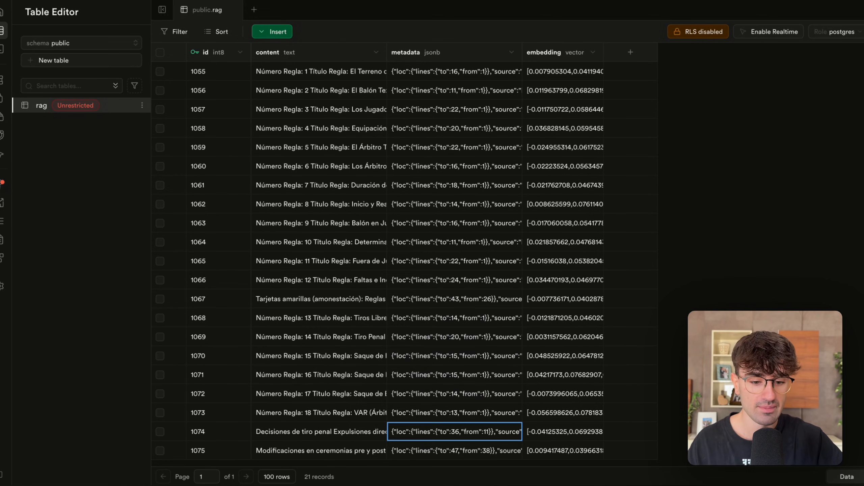
Examine the numero_regla entry in the metadata of row 1075, the last chunk, without editing it.
{"action": "double_click", "coordinate": [482, 451]}
{"action": "scroll", "coordinate": [482, 389], "scroll_direction": "down", "scroll_amount": 1}
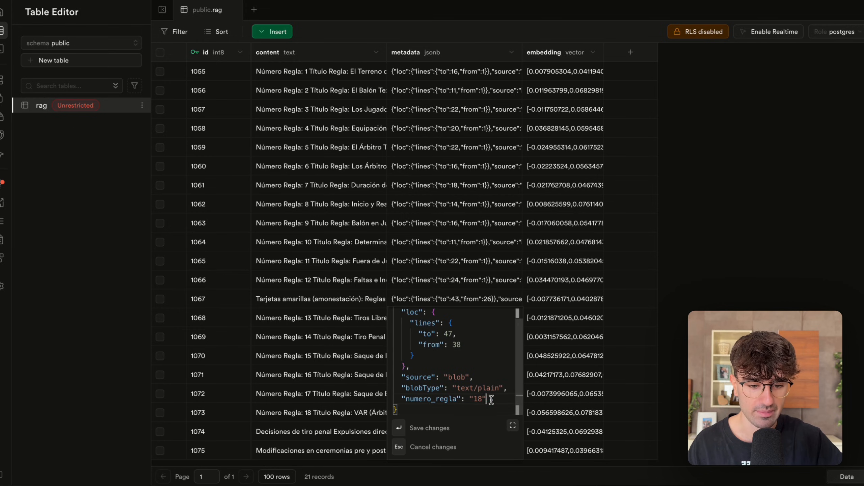
{"action": "left_click_drag", "start_coordinate": [492, 401], "coordinate": [461, 399]}
{"action": "left_click", "coordinate": [694, 309]}
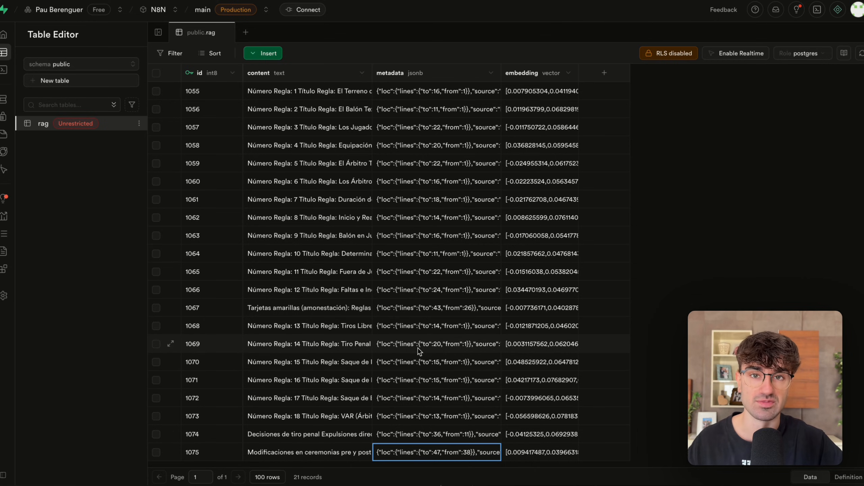
Check the metadata of several earlier rag rows, including rows 1060 and 1057, for their numero_regla entries.
{"action": "double_click", "coordinate": [425, 323]}
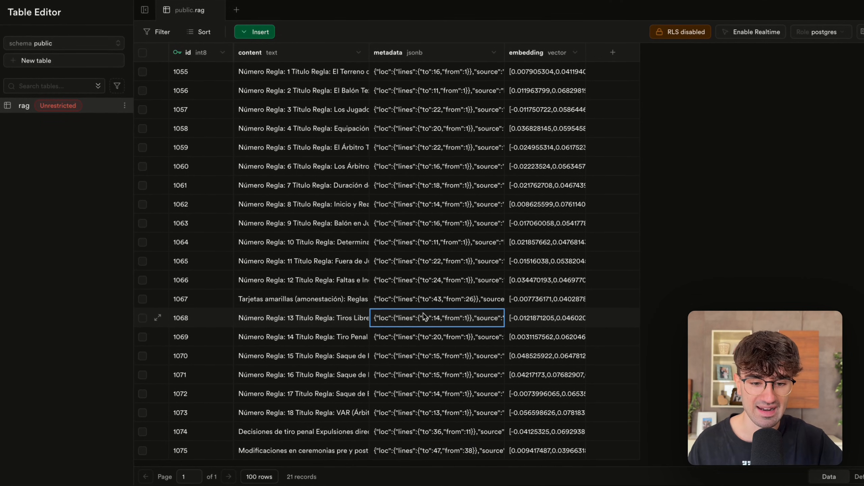
{"action": "double_click", "coordinate": [435, 170]}
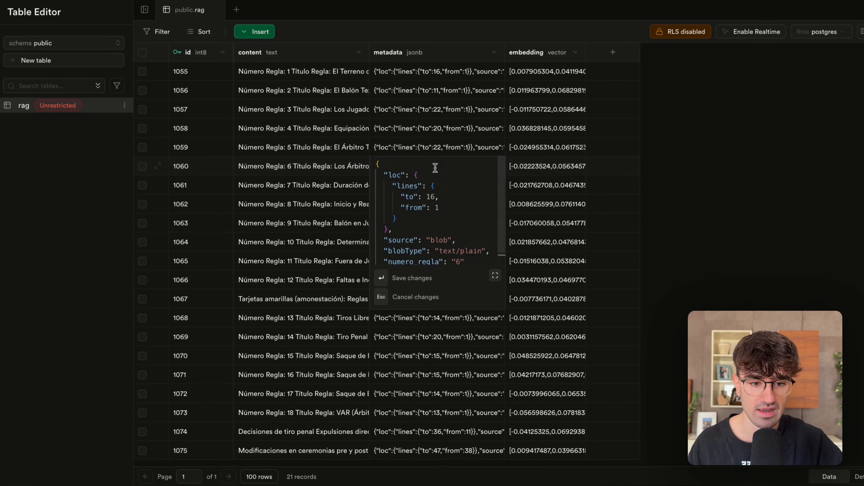
{"action": "double_click", "coordinate": [442, 106]}
{"action": "left_click", "coordinate": [404, 240]}
{"action": "left_click", "coordinate": [384, 297]}
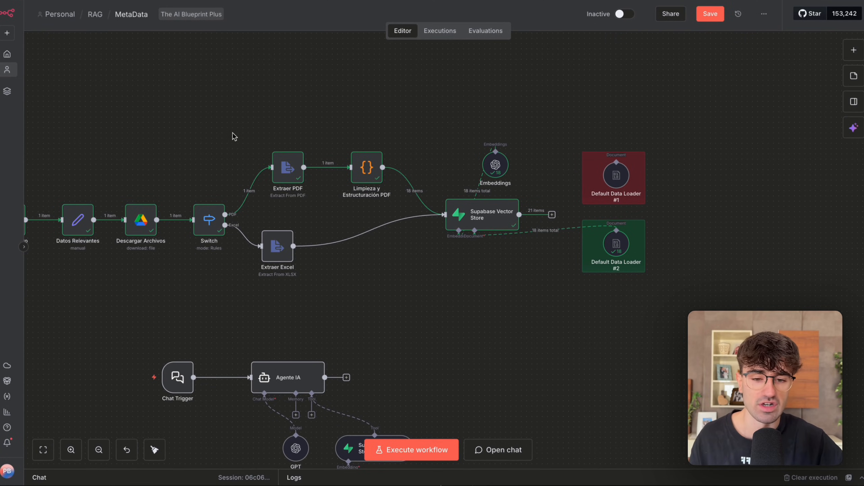
In n8n, open Default Data Loader #2 and examine its metadata value expression against the run's input and output.
{"action": "scroll", "coordinate": [222, 125], "scroll_direction": "down", "scroll_amount": 5}
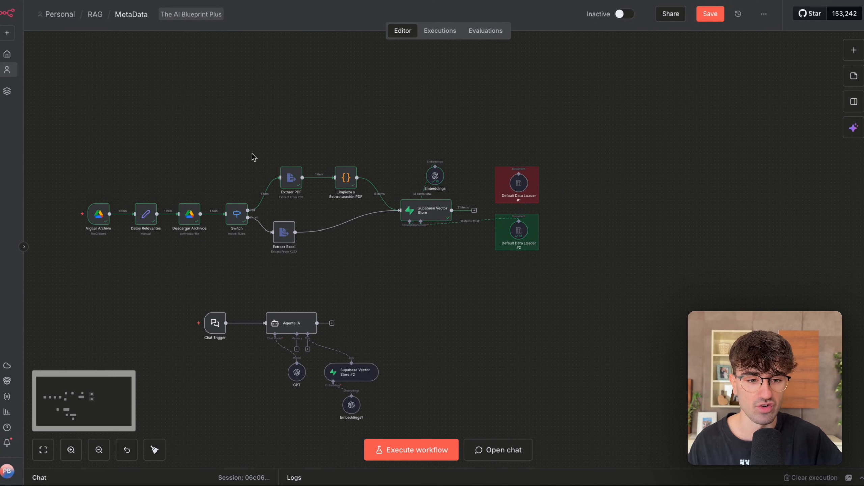
{"action": "scroll", "coordinate": [470, 227], "scroll_direction": "up", "scroll_amount": 3}
{"action": "scroll", "coordinate": [469, 228], "scroll_direction": "up", "scroll_amount": 2}
{"action": "double_click", "coordinate": [517, 260]}
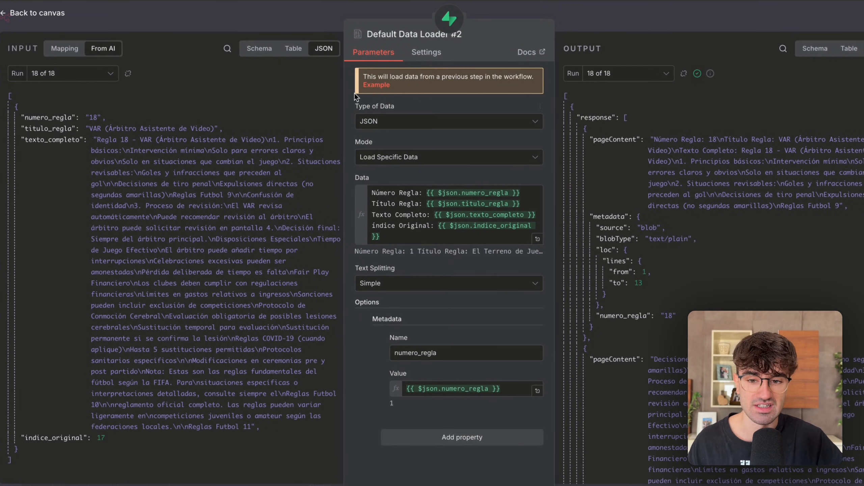
{"action": "left_click_drag", "start_coordinate": [407, 389], "coordinate": [500, 389]}
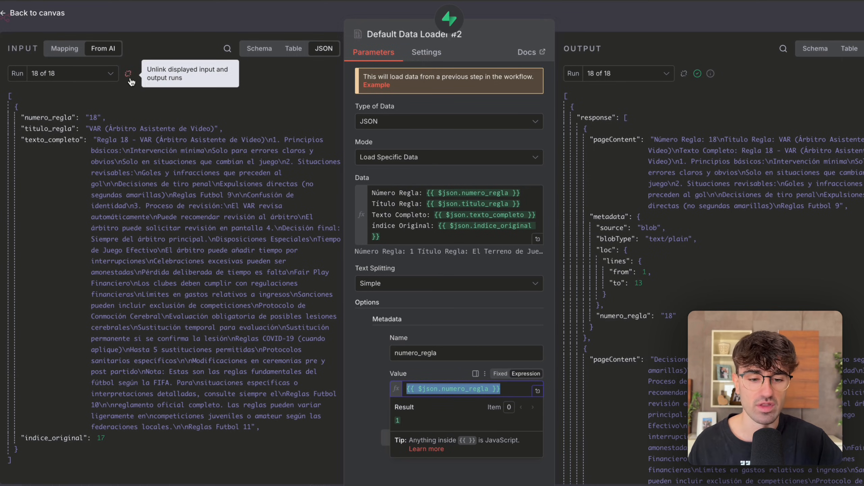
{"action": "left_click", "coordinate": [461, 329]}
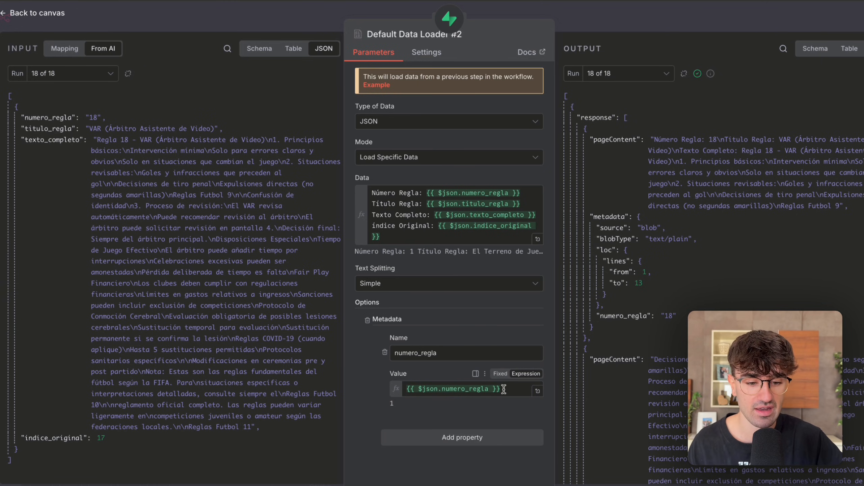
Try changing Default Data Loader #2's metadata property to the name fecha with the value {{ $now }}.
{"action": "left_click_drag", "start_coordinate": [503, 389], "coordinate": [406, 390]}
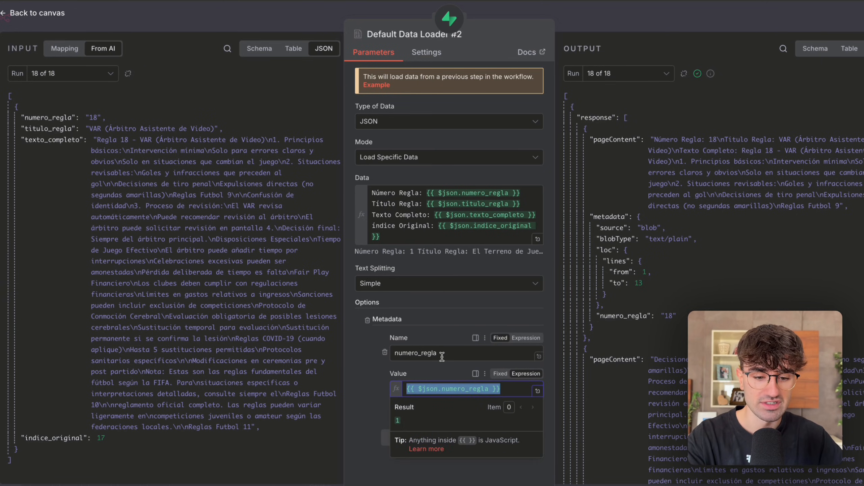
{"action": "key", "text": "BackSpace"}
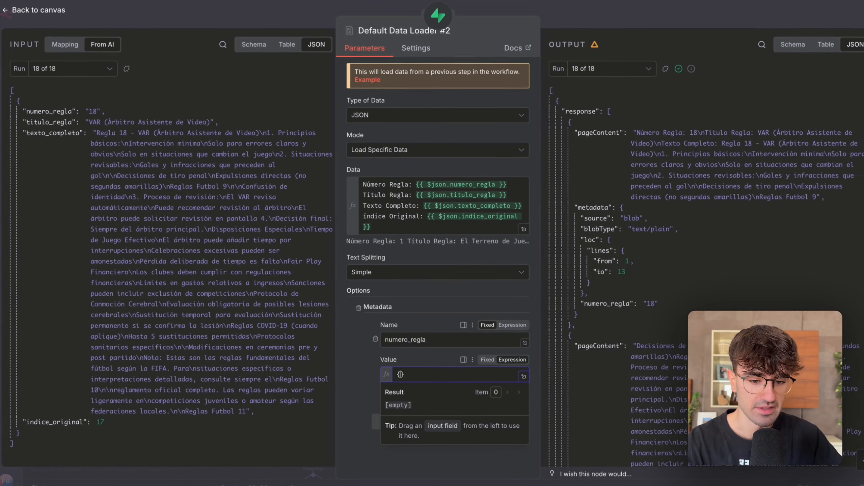
{"action": "type", "text": "{{"}
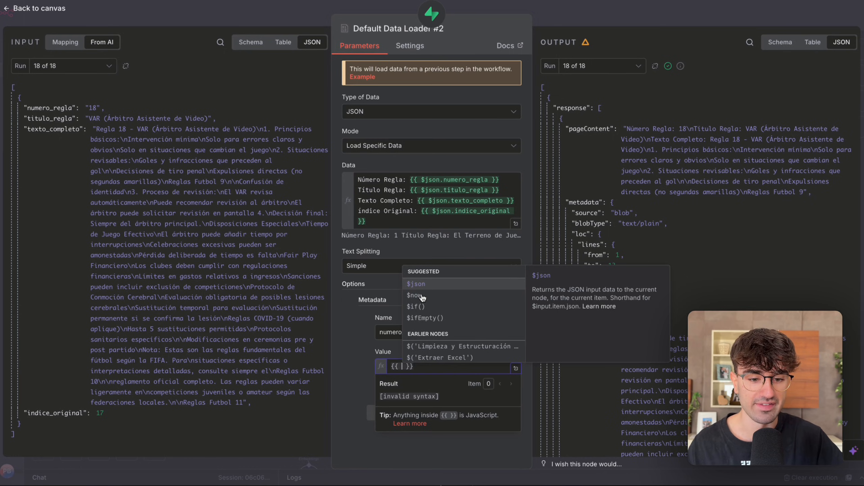
{"action": "left_click", "coordinate": [423, 296]}
{"action": "left_click", "coordinate": [437, 332]}
{"action": "key", "text": "super+a"}
{"action": "type", "text": "fe"}
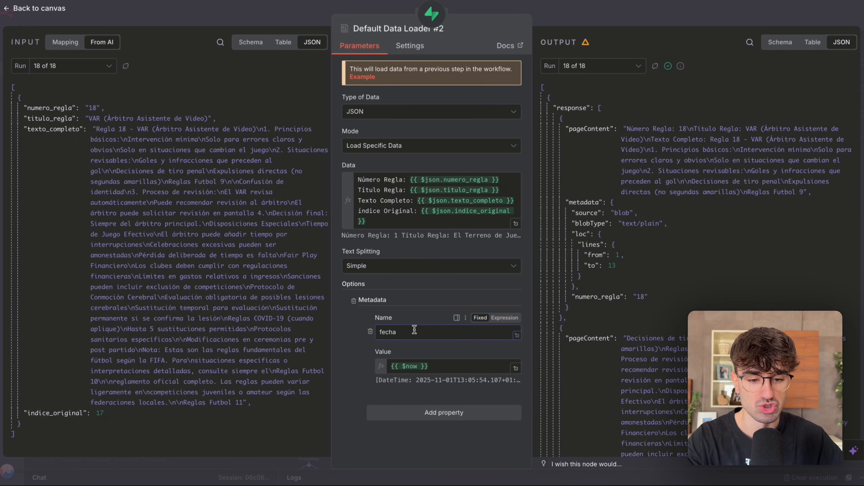
Undo the edits to the metadata property's name and value, and return to the canvas.
{"action": "key", "text": "super+z"}
{"action": "key", "text": "super+z"}
{"action": "key", "text": "super+z"}
{"action": "key", "text": "super+z"}
{"action": "key", "text": "super+z"}
{"action": "key", "text": "super+z"}
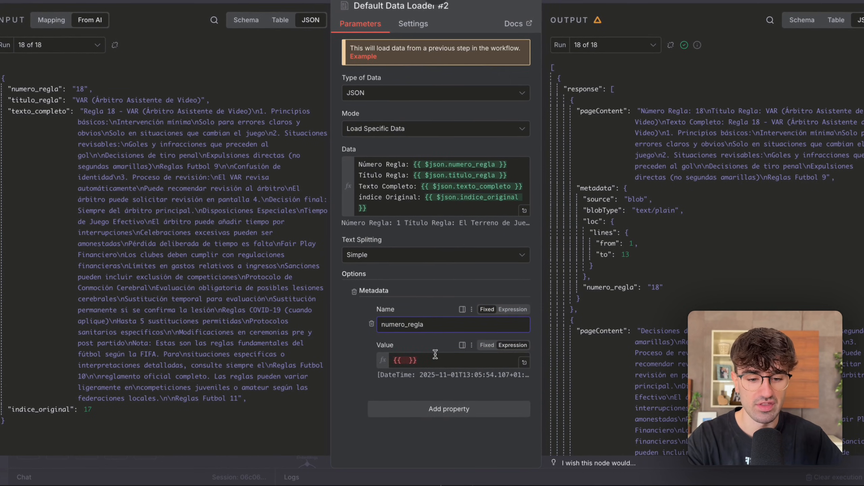
{"action": "key", "text": "super+z"}
{"action": "key", "text": "super+z"}
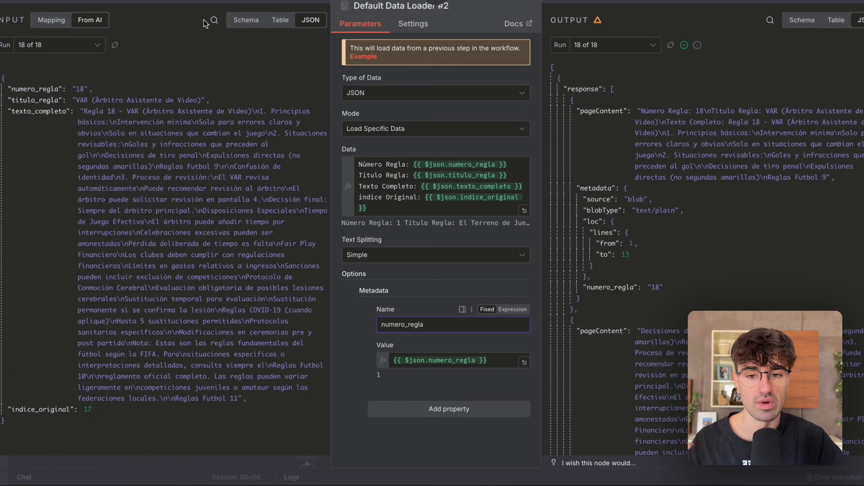
{"action": "key", "text": "Escape"}
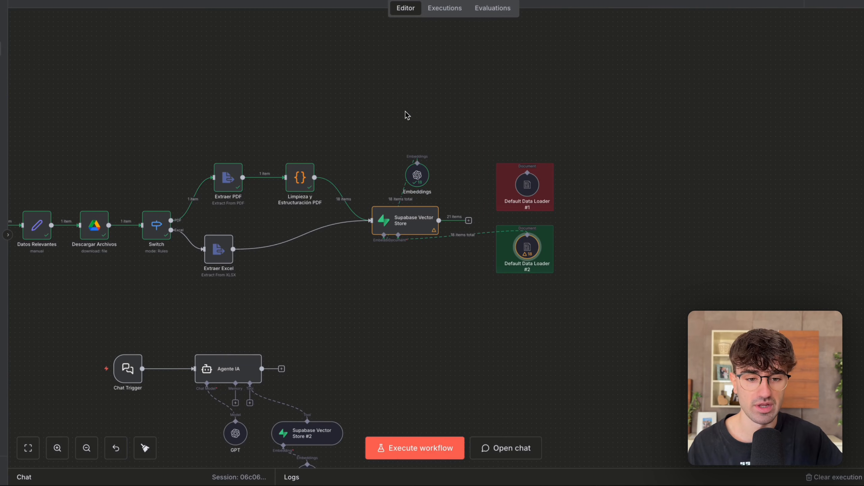
Reopen Default Data Loader #2 and compare the input's numero_regla field with the metadata value expression.
{"action": "left_click_drag", "start_coordinate": [366, 125], "coordinate": [280, 205]}
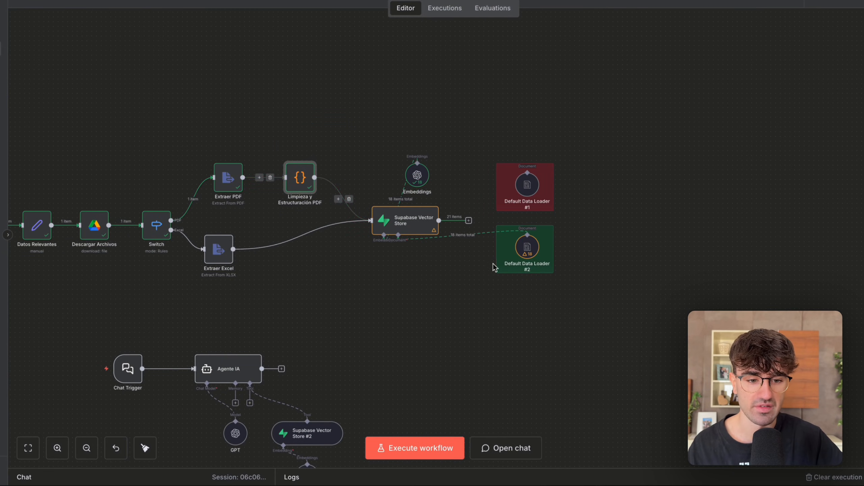
{"action": "double_click", "coordinate": [527, 248]}
{"action": "left_click_drag", "start_coordinate": [21, 89], "coordinate": [50, 89]}
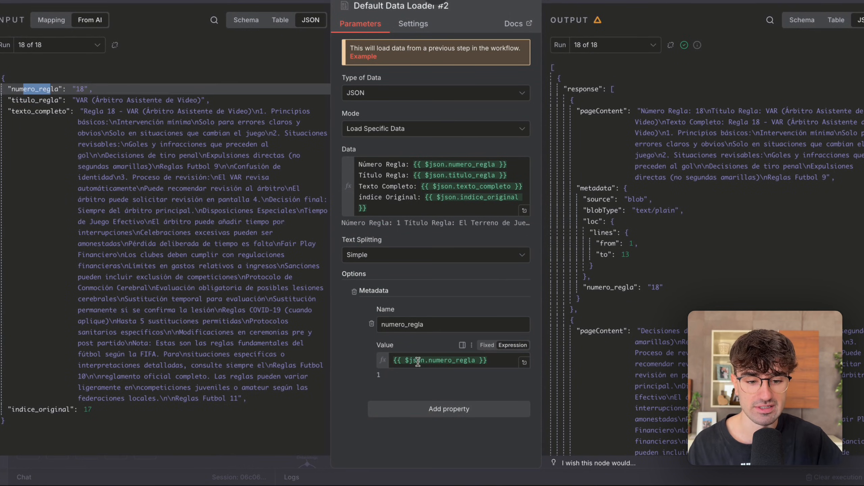
{"action": "mouse_move", "coordinate": [418, 362]}
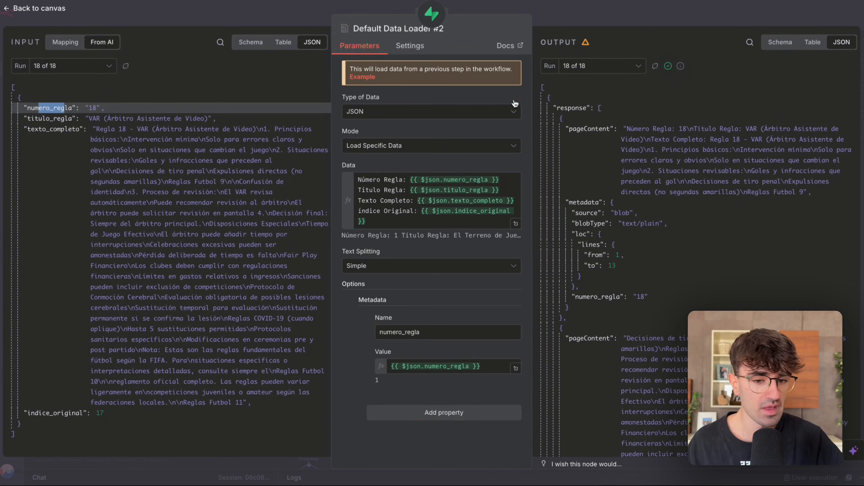
Return to the canvas and send the workflow chat the message "numero de regla 18".
{"action": "left_click", "coordinate": [580, 25]}
{"action": "scroll", "coordinate": [493, 138], "scroll_direction": "left", "scroll_amount": 5}
{"action": "scroll", "coordinate": [493, 137], "scroll_direction": "down", "scroll_amount": 3}
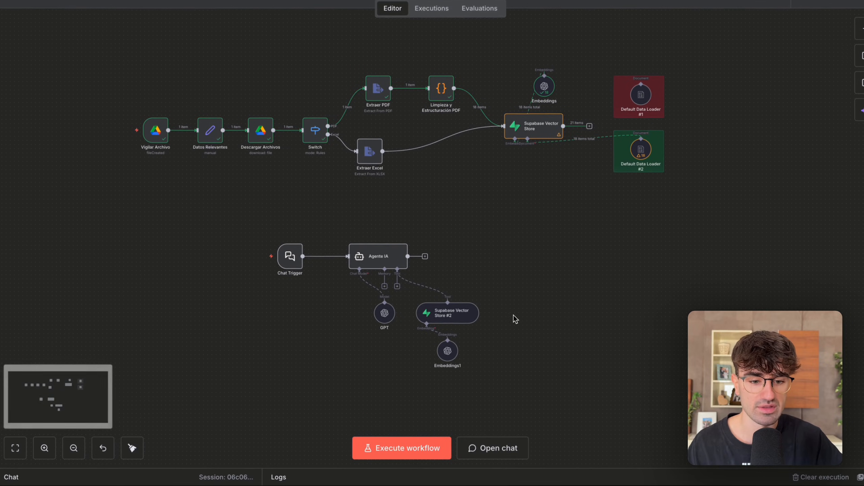
{"action": "left_click_drag", "start_coordinate": [514, 218], "coordinate": [273, 390]}
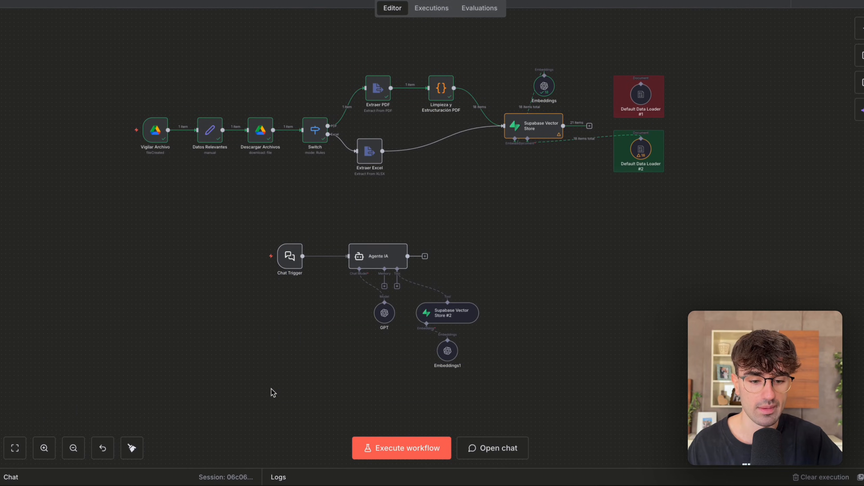
{"action": "left_click", "coordinate": [475, 445]}
{"action": "type", "text": "nu"}
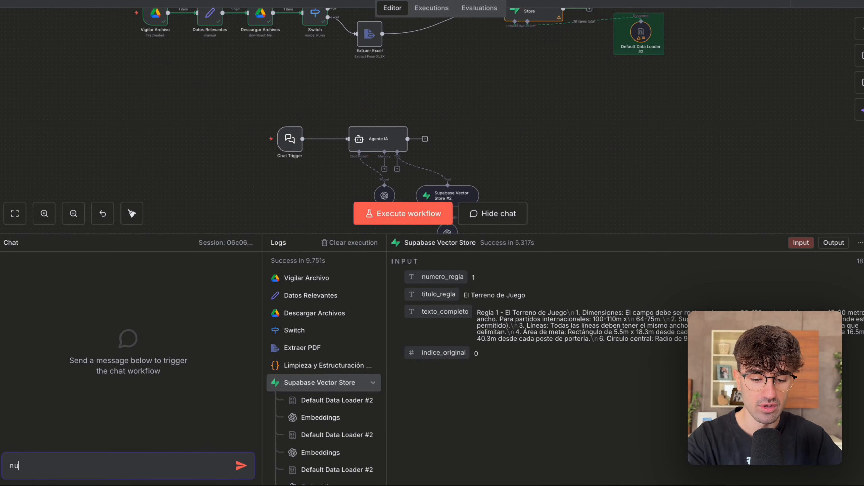
{"action": "type", "text": "mero de regla 1"}
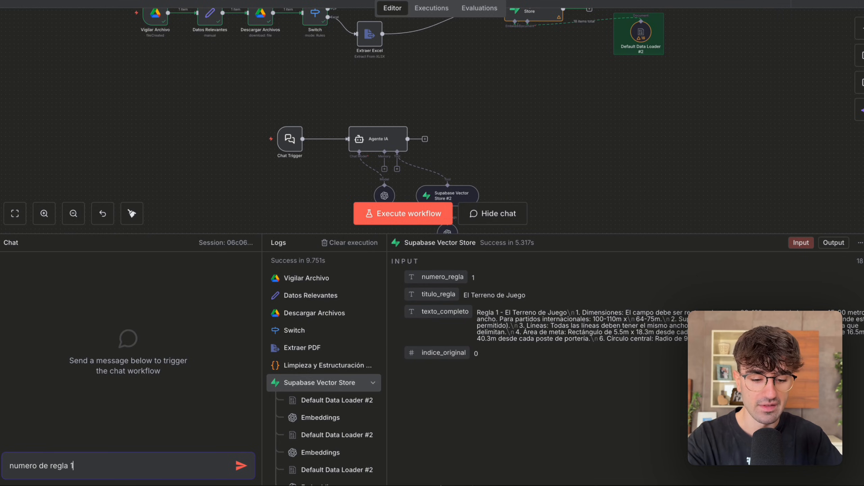
{"action": "type", "text": "8"}
{"action": "key", "text": "Return"}
Open Supabase Vector Store #2 and examine the content and numero_regla metadata of the retrieved documents, then return to the canvas.
{"action": "scroll", "coordinate": [517, 114], "scroll_direction": "down", "scroll_amount": 3}
{"action": "left_click_drag", "start_coordinate": [525, 109], "coordinate": [360, 233]}
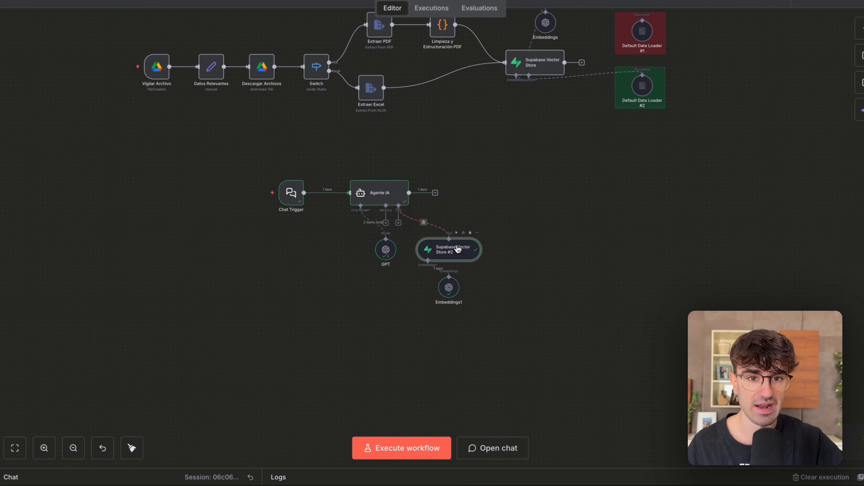
{"action": "double_click", "coordinate": [453, 251]}
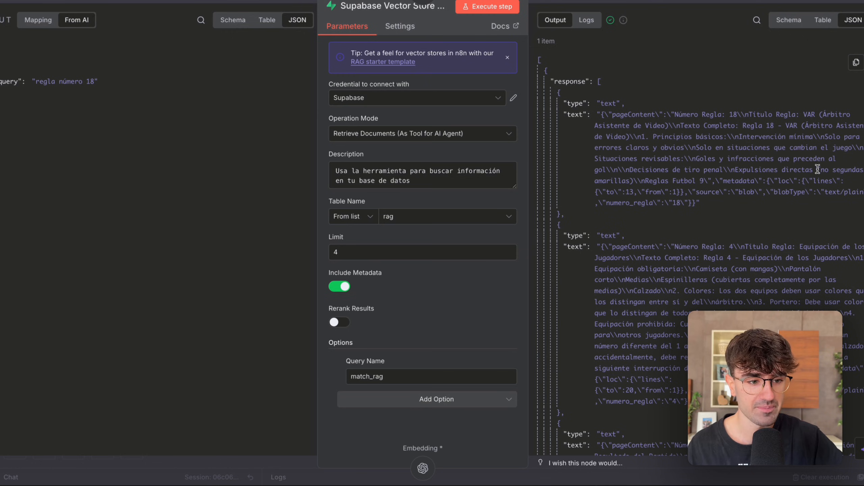
{"action": "left_click_drag", "start_coordinate": [768, 179], "coordinate": [597, 113]}
{"action": "left_click", "coordinate": [659, 146]}
{"action": "left_click_drag", "start_coordinate": [766, 181], "coordinate": [743, 203]}
{"action": "left_click", "coordinate": [702, 195]}
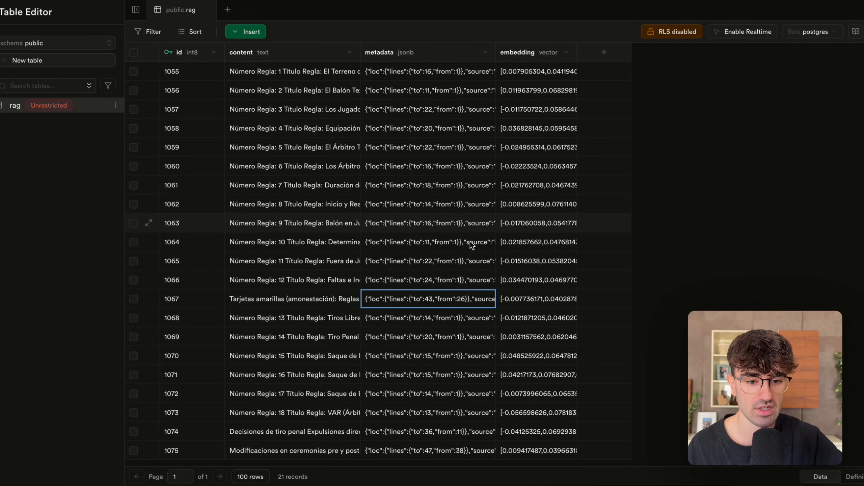
{"action": "double_click", "coordinate": [415, 337]}
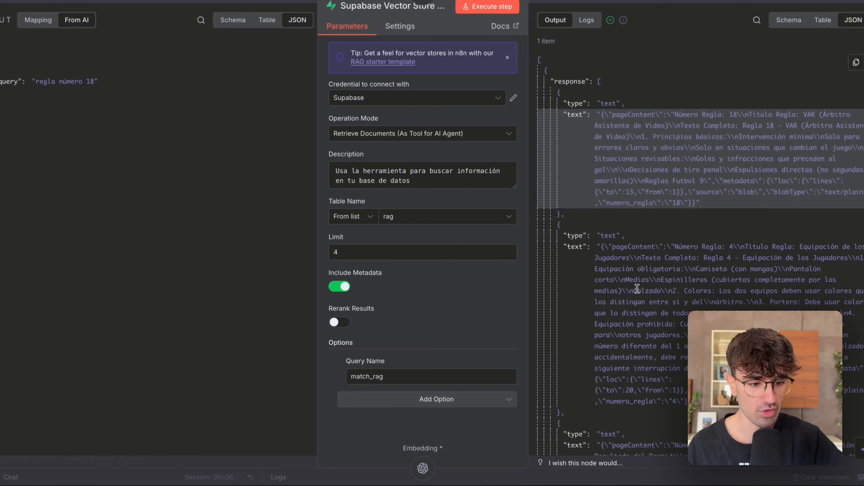
{"action": "scroll", "coordinate": [615, 308], "scroll_direction": "down", "scroll_amount": 10}
{"action": "scroll", "coordinate": [657, 284], "scroll_direction": "up", "scroll_amount": 10}
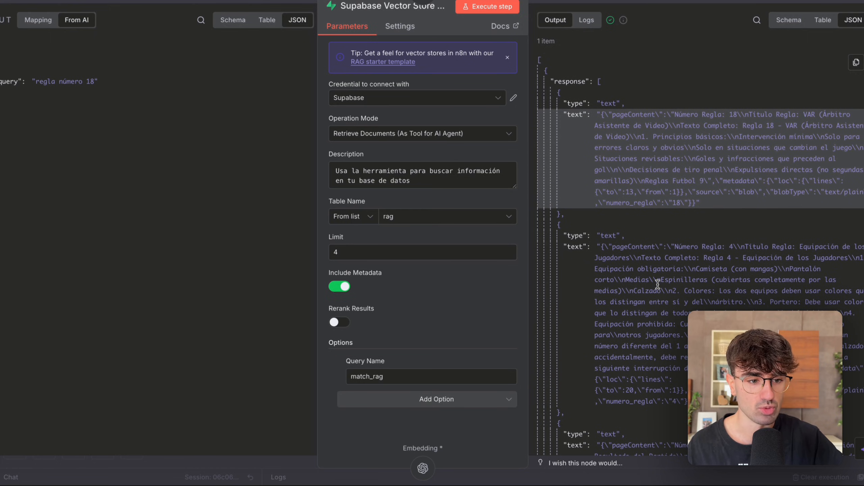
{"action": "left_click", "coordinate": [694, 1]}
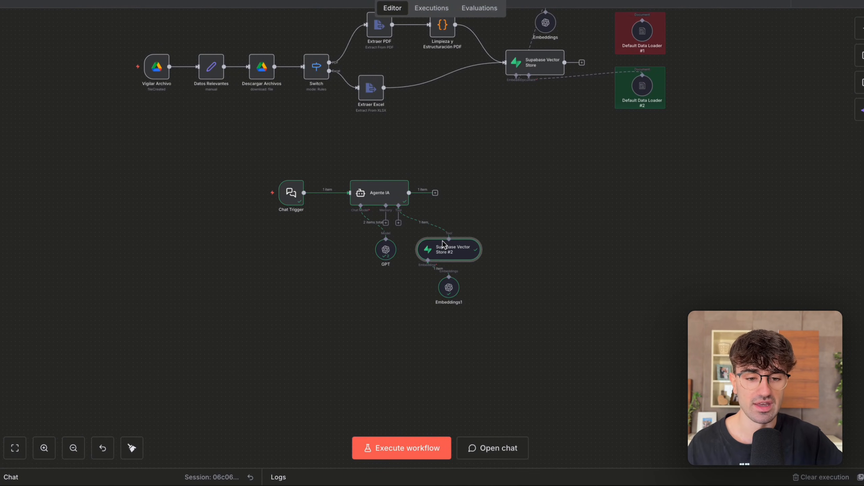
{"action": "scroll", "coordinate": [284, 275], "scroll_direction": "down", "scroll_amount": 2}
{"action": "scroll", "coordinate": [284, 275], "scroll_direction": "up", "scroll_amount": 2}
{"action": "scroll", "coordinate": [285, 275], "scroll_direction": "right", "scroll_amount": 3}
{"action": "scroll", "coordinate": [285, 275], "scroll_direction": "left", "scroll_amount": 2}
{"action": "scroll", "coordinate": [283, 270], "scroll_direction": "right", "scroll_amount": 1}
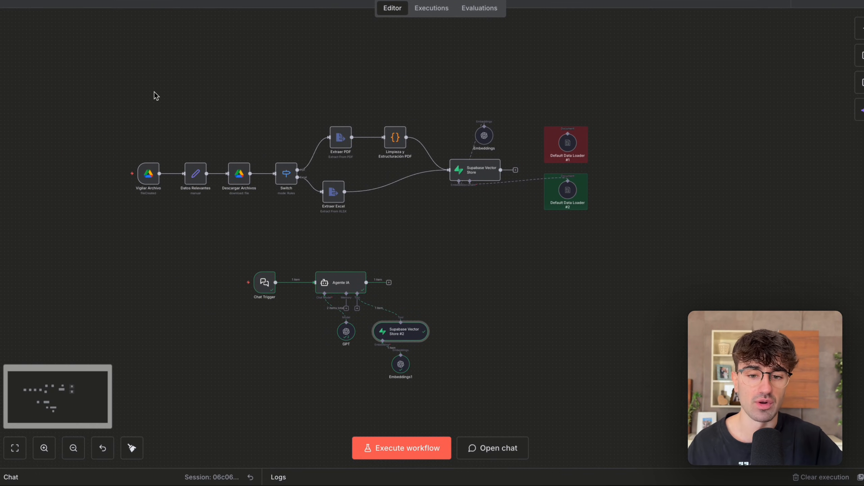
{"action": "left_click_drag", "start_coordinate": [121, 73], "coordinate": [622, 284]}
{"action": "left_click", "coordinate": [437, 299]}
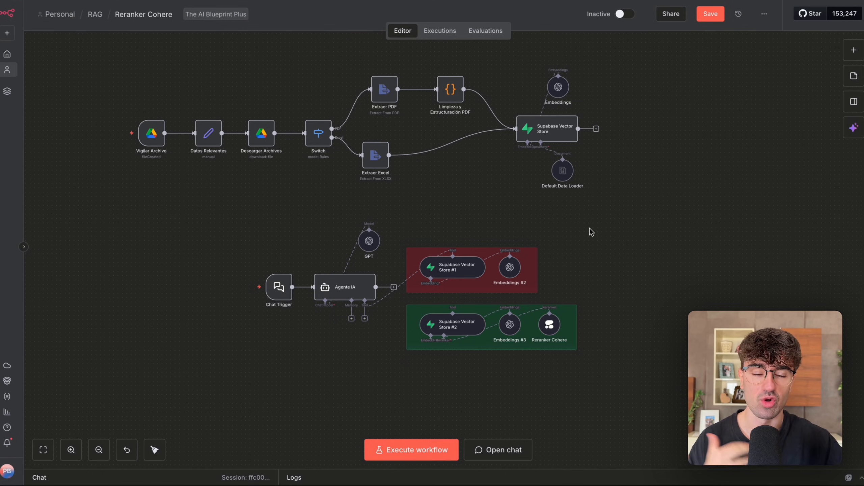
In the Reranker Cohere workflow, review the ingestion branch from the Vigilar Archivo trigger to the Supabase Vector Store and its Default Data Loader.
{"action": "scroll", "coordinate": [560, 238], "scroll_direction": "up", "scroll_amount": 2}
{"action": "left_click_drag", "start_coordinate": [165, 73], "coordinate": [647, 274]}
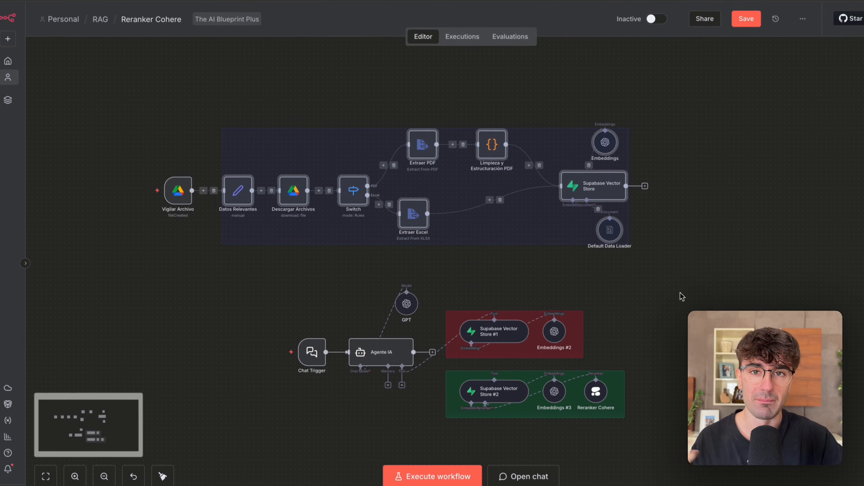
{"action": "scroll", "coordinate": [681, 296], "scroll_direction": "down", "scroll_amount": 3}
{"action": "left_click_drag", "start_coordinate": [745, 425], "coordinate": [231, 179]}
{"action": "scroll", "coordinate": [232, 180], "scroll_direction": "up", "scroll_amount": 8}
{"action": "scroll", "coordinate": [231, 181], "scroll_direction": "down", "scroll_amount": 5}
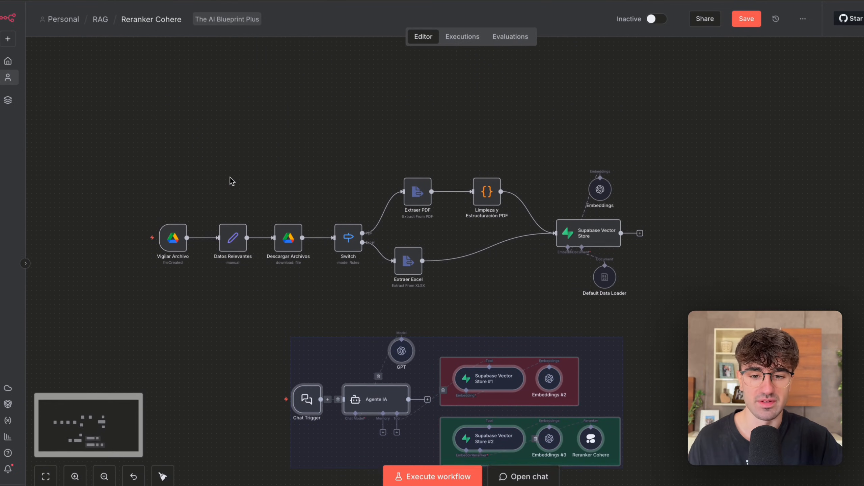
{"action": "left_click_drag", "start_coordinate": [150, 140], "coordinate": [569, 270]}
{"action": "left_click_drag", "start_coordinate": [539, 123], "coordinate": [447, 239]}
{"action": "left_click_drag", "start_coordinate": [552, 281], "coordinate": [672, 82]}
{"action": "scroll", "coordinate": [664, 94], "scroll_direction": "down", "scroll_amount": 10}
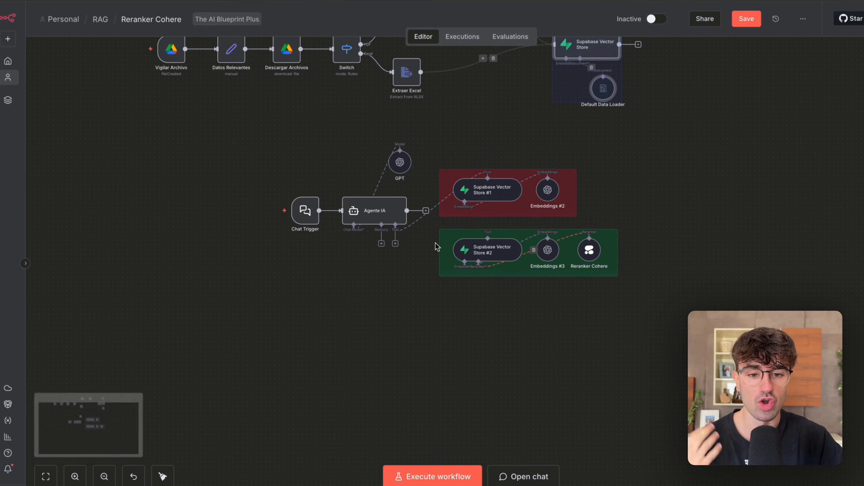
Compare the two vector store tool groups beside Agente IA, one with only embeddings and one with Reranker Cohere.
{"action": "left_click_drag", "start_coordinate": [310, 146], "coordinate": [444, 248]}
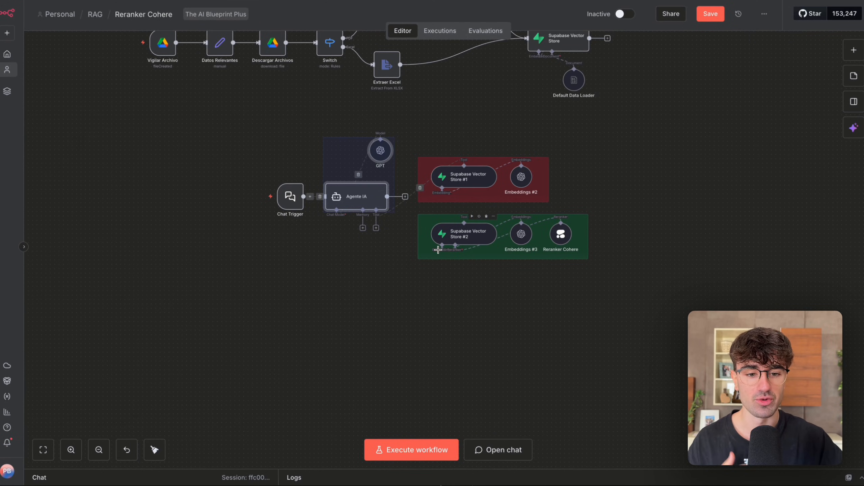
{"action": "scroll", "coordinate": [514, 286], "scroll_direction": "up", "scroll_amount": 2}
{"action": "scroll", "coordinate": [514, 285], "scroll_direction": "up", "scroll_amount": 2}
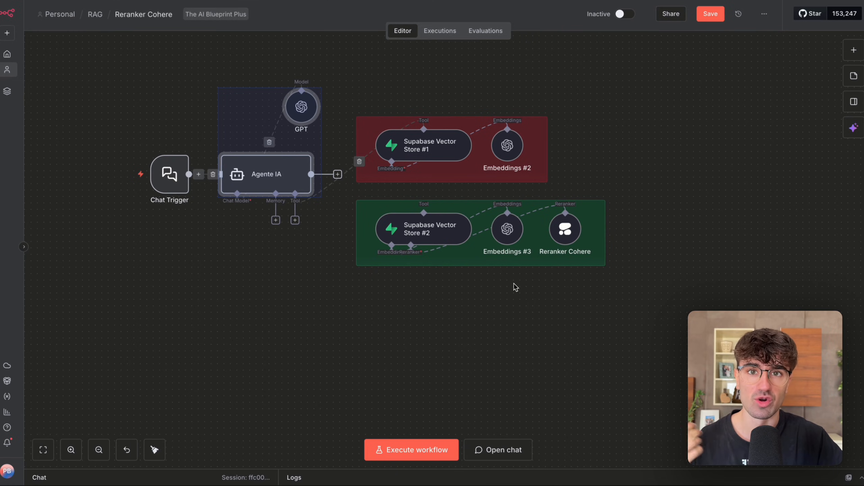
{"action": "scroll", "coordinate": [515, 287], "scroll_direction": "down", "scroll_amount": 3}
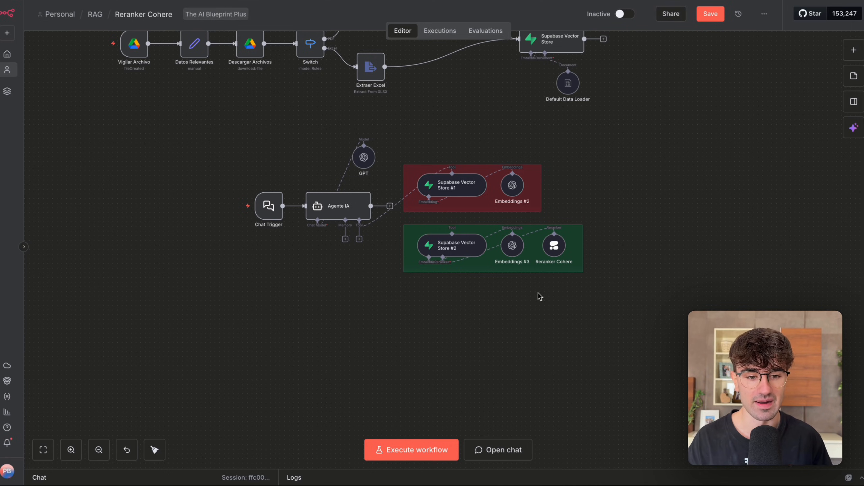
{"action": "left_click_drag", "start_coordinate": [616, 319], "coordinate": [521, 198]}
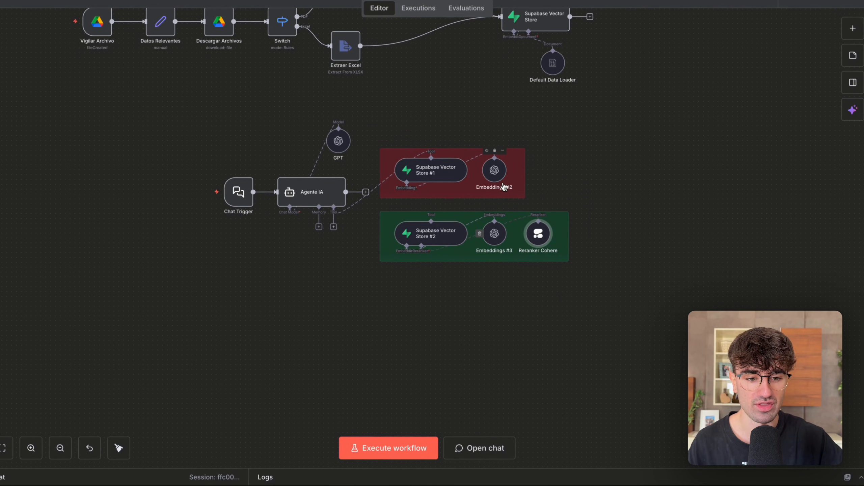
{"action": "scroll", "coordinate": [482, 206], "scroll_direction": "down", "scroll_amount": 1}
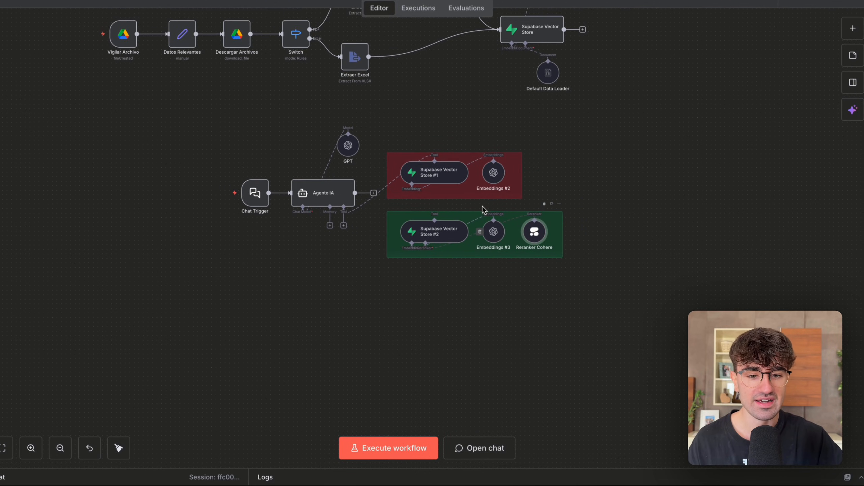
{"action": "left_click_drag", "start_coordinate": [230, 125], "coordinate": [425, 261]}
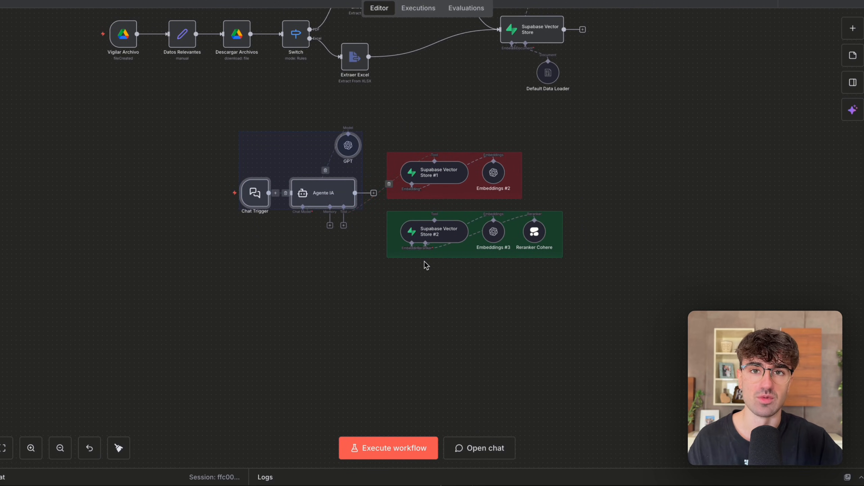
{"action": "left_click", "coordinate": [429, 302]}
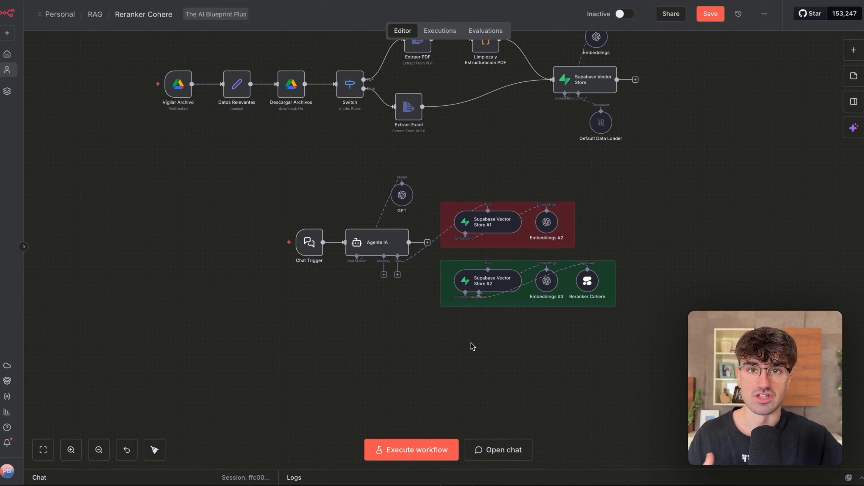
Open Supabase Vector Store #2, check its Rerank Results setting, and return to the canvas.
{"action": "scroll", "coordinate": [452, 339], "scroll_direction": "up", "scroll_amount": 2}
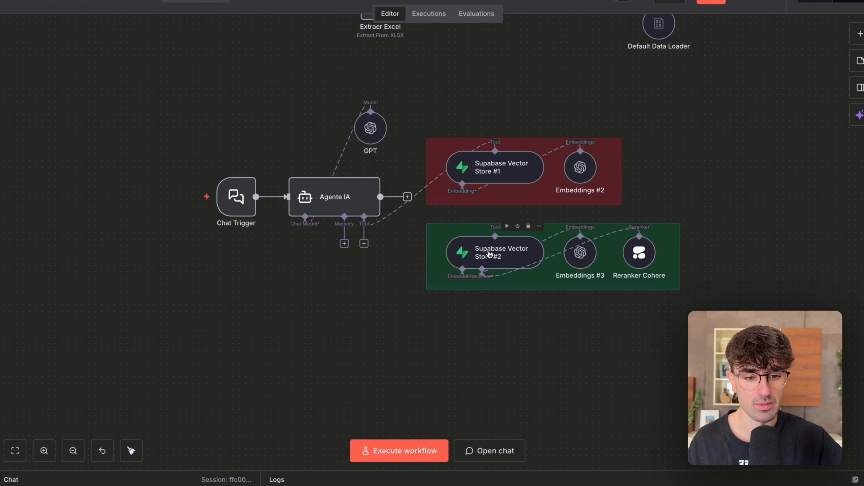
{"action": "double_click", "coordinate": [490, 282]}
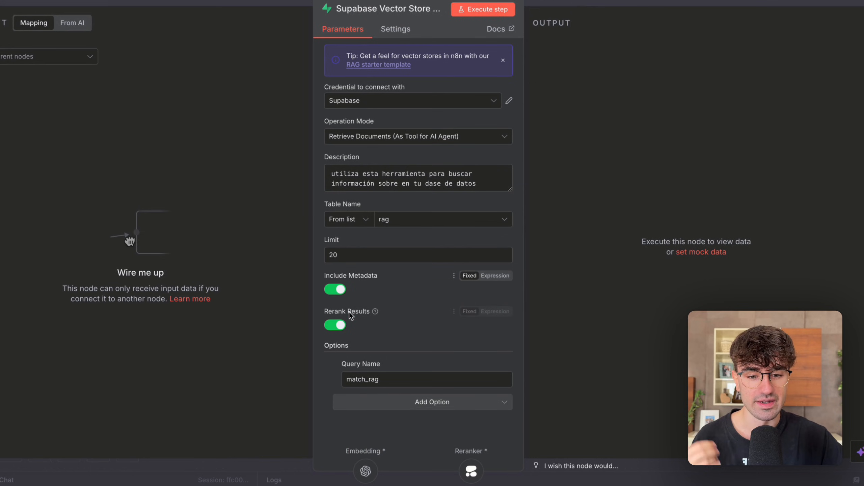
{"action": "left_click_drag", "start_coordinate": [328, 312], "coordinate": [371, 313]}
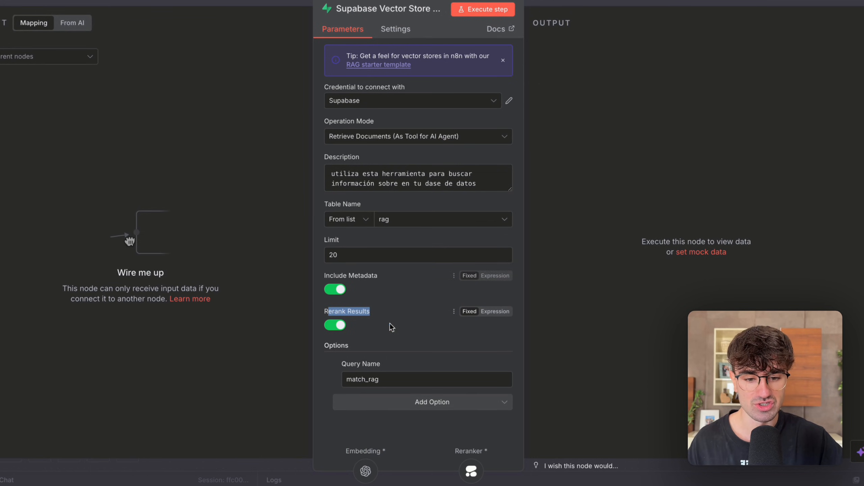
{"action": "left_click", "coordinate": [607, 3]}
Move Reranker Cohere below the green group, delete its connection to Supabase Vector Store #2, and list the nodes available for the reranker input.
{"action": "scroll", "coordinate": [630, 204], "scroll_direction": "up", "scroll_amount": 3}
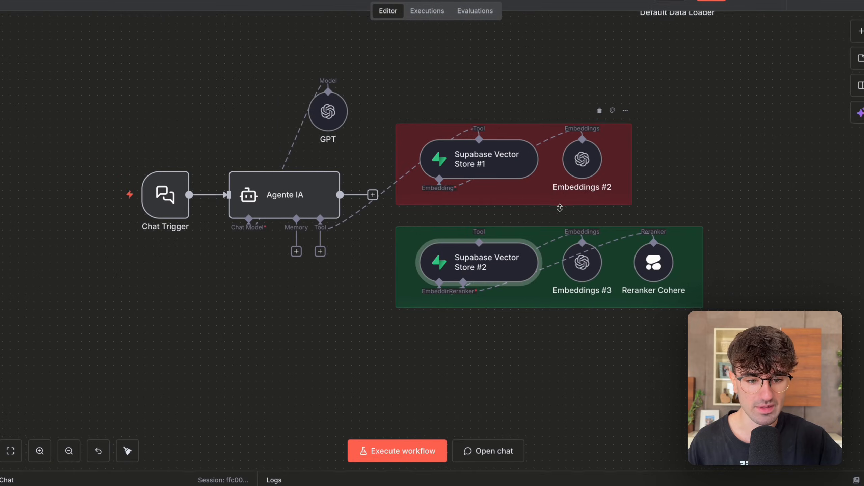
{"action": "left_click_drag", "start_coordinate": [644, 191], "coordinate": [557, 302]}
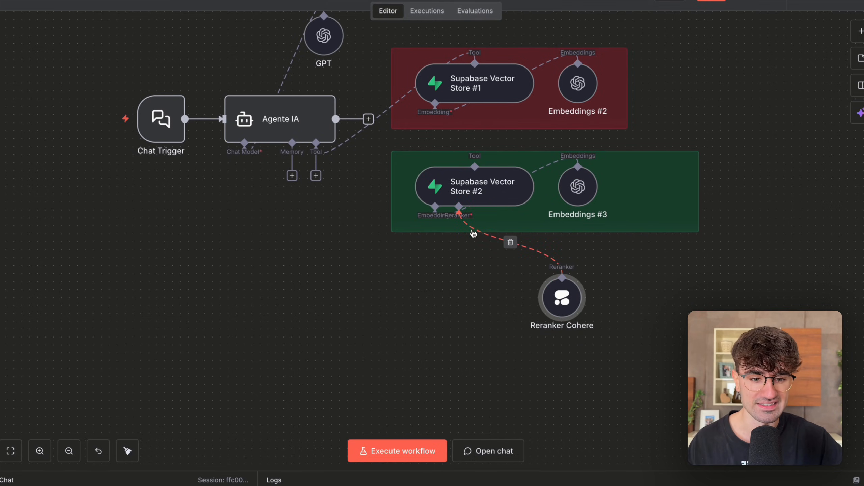
{"action": "left_click", "coordinate": [510, 242]}
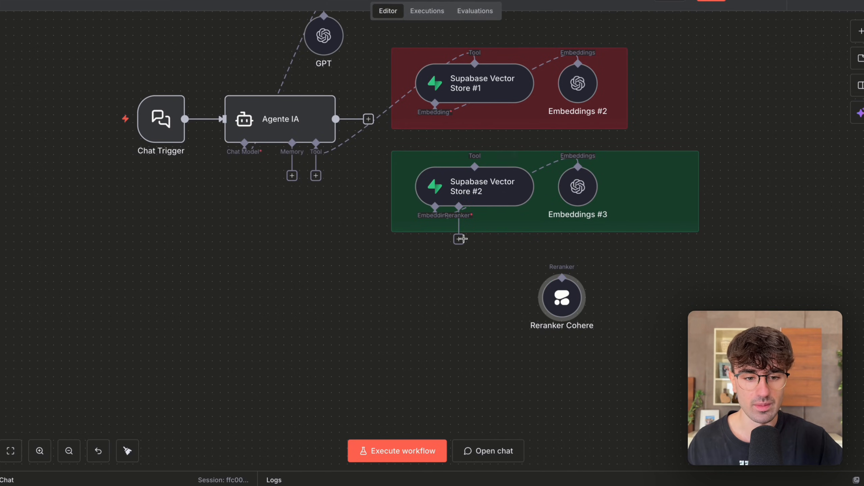
{"action": "left_click", "coordinate": [459, 239]}
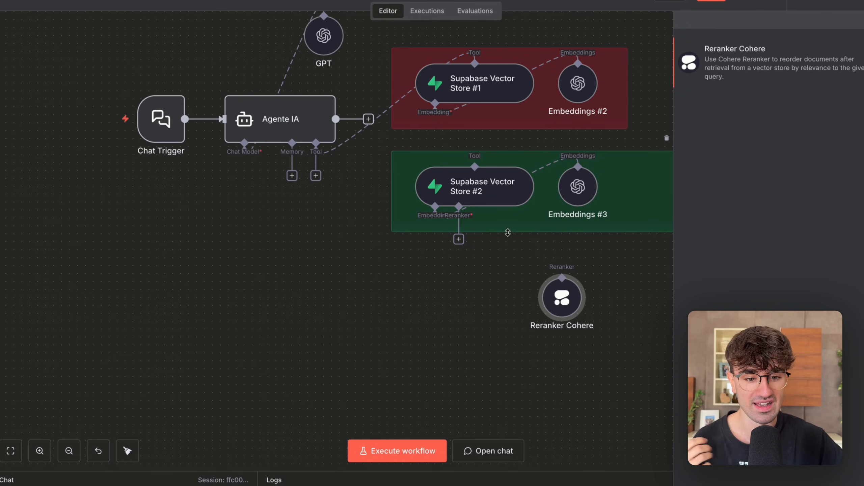
Reconnect Reranker Cohere to the reranker input of Supabase Vector Store #2 and move it back into the green group.
{"action": "left_click_drag", "start_coordinate": [459, 239], "coordinate": [562, 278]}
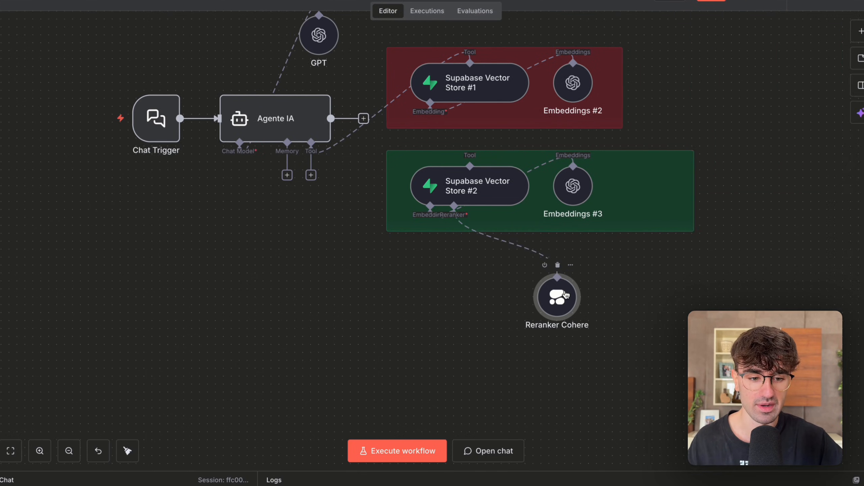
{"action": "left_click_drag", "start_coordinate": [468, 307], "coordinate": [554, 195]}
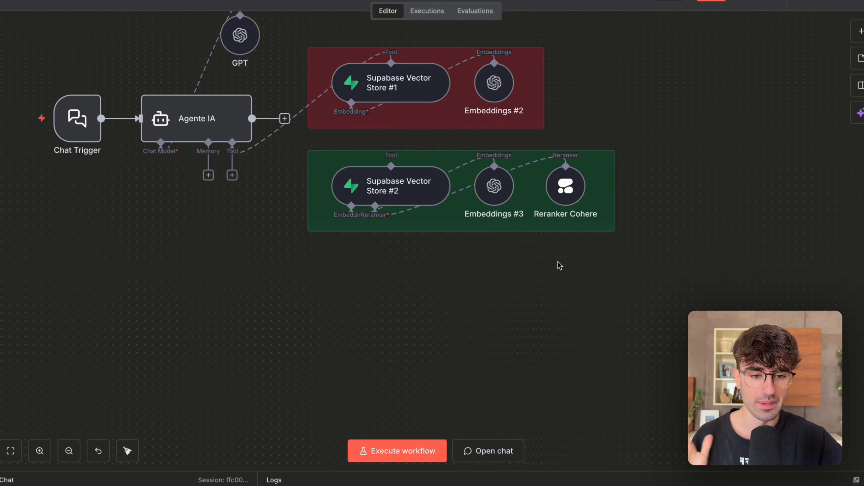
Open Reranker Cohere, start a new CohereApi credential, and fill in its API Key field.
{"action": "scroll", "coordinate": [559, 266], "scroll_direction": "down", "scroll_amount": 2}
{"action": "scroll", "coordinate": [559, 266], "scroll_direction": "up", "scroll_amount": 3}
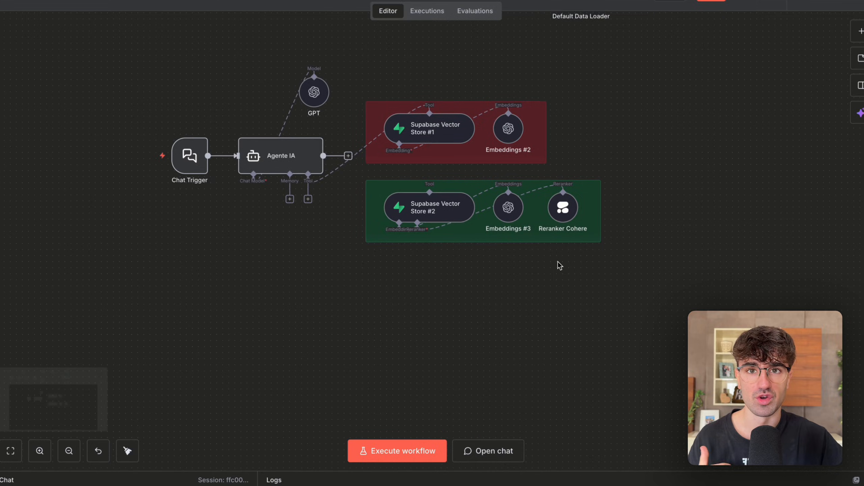
{"action": "double_click", "coordinate": [579, 266]}
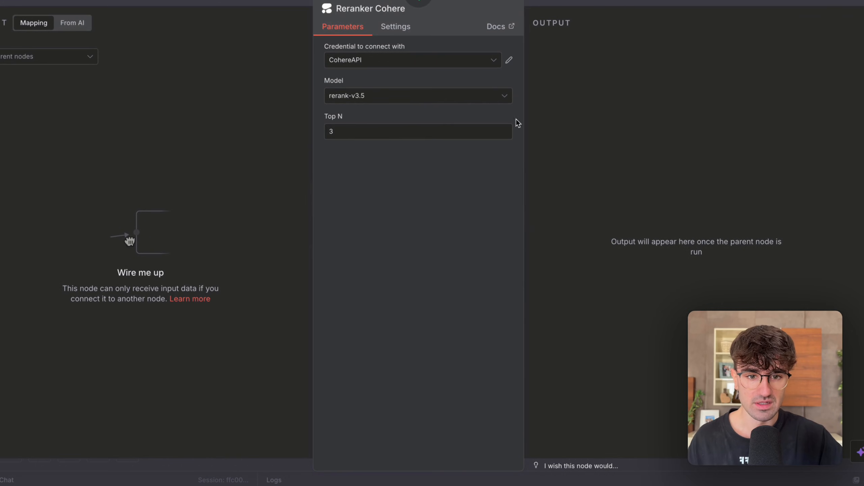
{"action": "left_click", "coordinate": [474, 62]}
{"action": "left_click", "coordinate": [412, 126]}
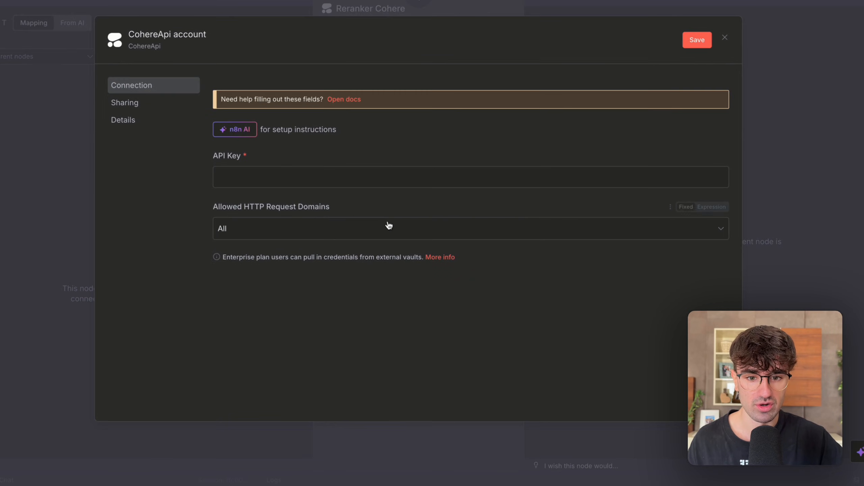
{"action": "key", "text": "ctrl+v"}
{"action": "left_click_drag", "start_coordinate": [218, 156], "coordinate": [260, 160]}
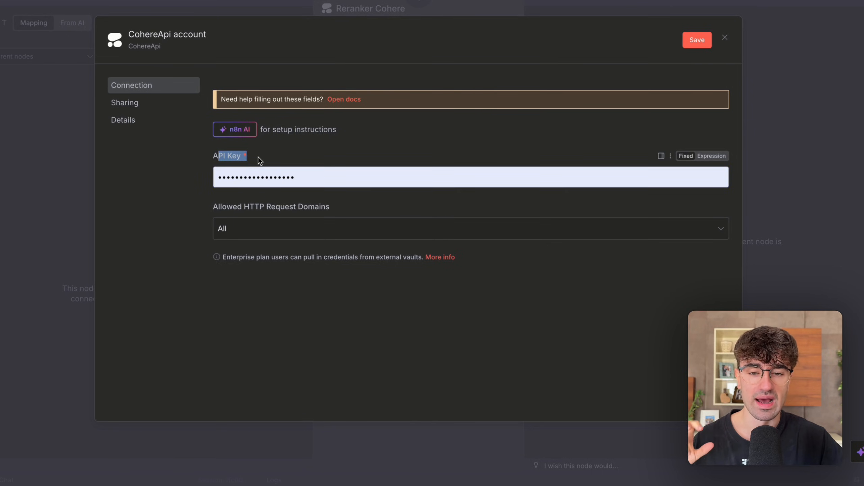
Switch to the Cohere website, sign in to the dashboard, and view the default trial key among the API keys.
{"action": "left_click", "coordinate": [180, 190]}
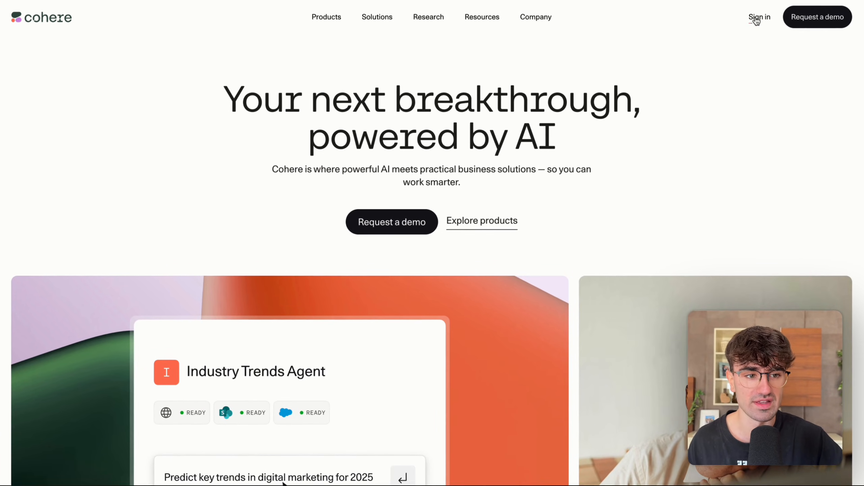
{"action": "left_click", "coordinate": [756, 19]}
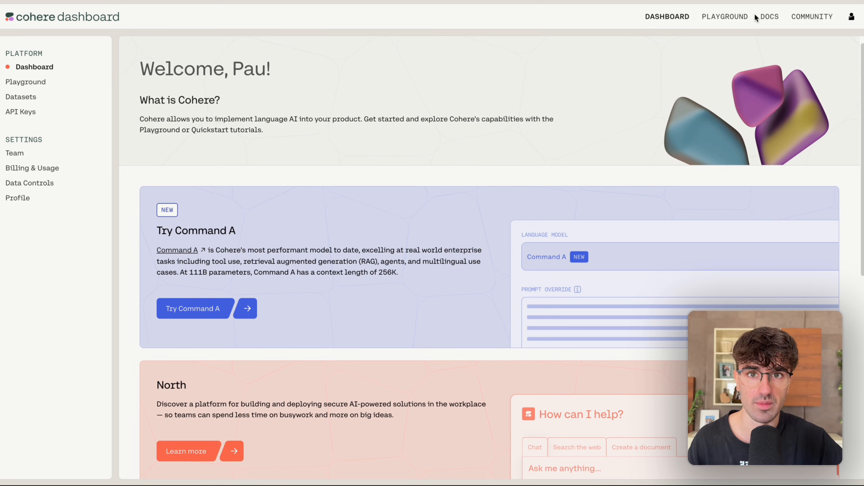
{"action": "left_click", "coordinate": [27, 113]}
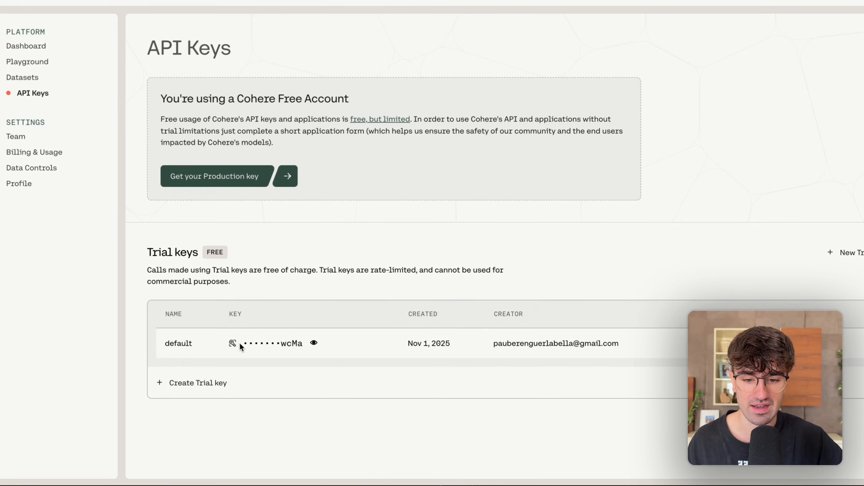
{"action": "left_click", "coordinate": [313, 344]}
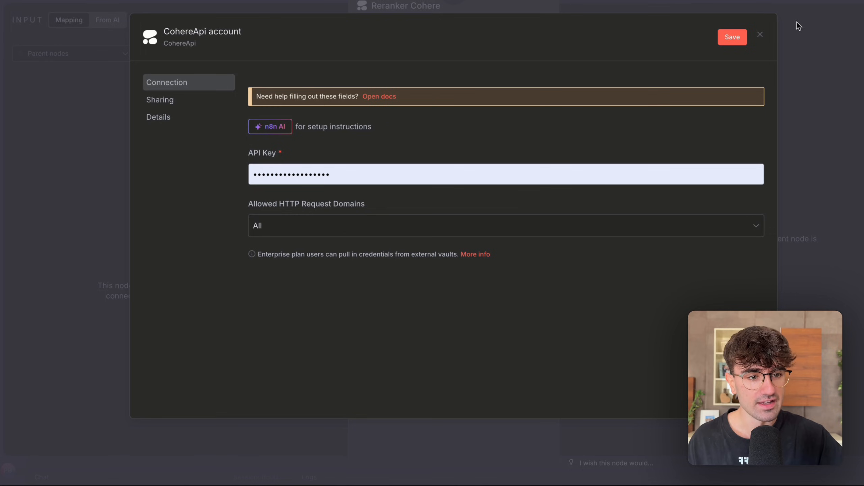
Switch back to n8n, discard the unsaved CohereApi credential, and return from Reranker Cohere to the canvas.
{"action": "left_click", "coordinate": [761, 36]}
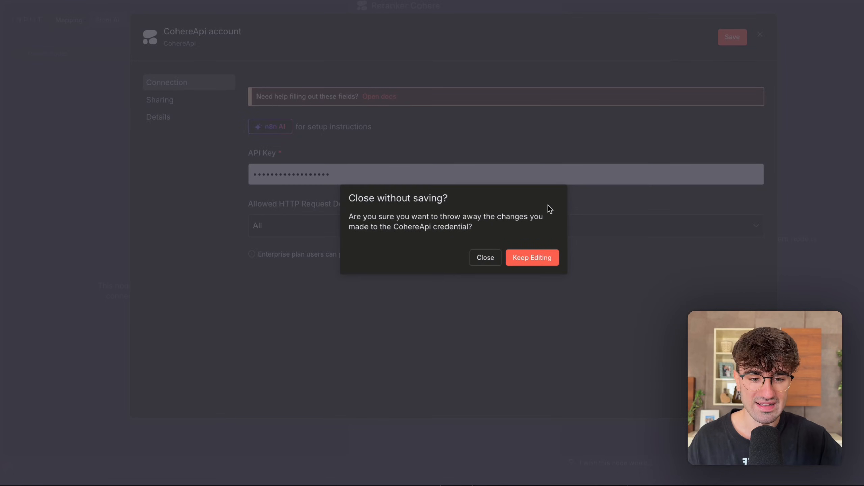
{"action": "left_click", "coordinate": [496, 256]}
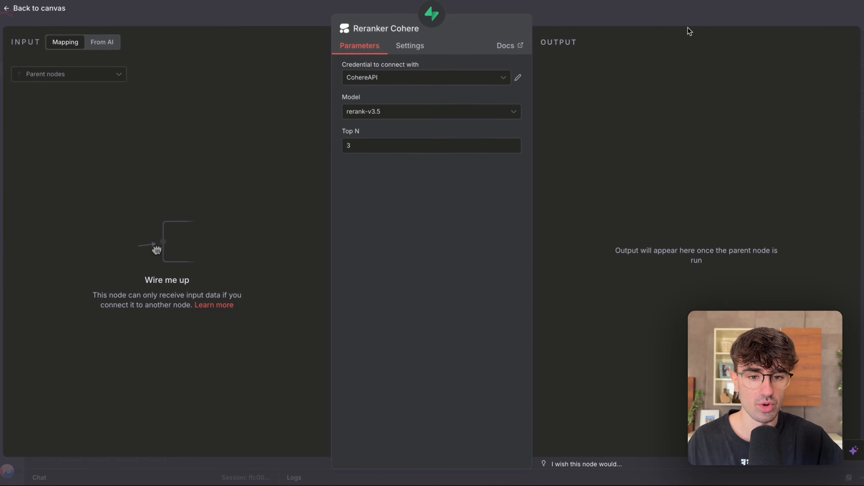
{"action": "left_click", "coordinate": [704, 9]}
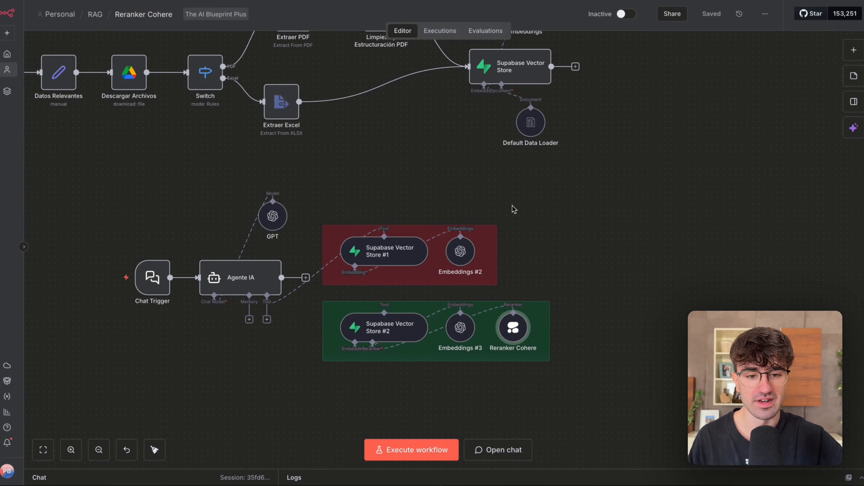
Examine the ingestion flow from Vigilar Archivo to Supabase Vector Store, and the Agente IA flow with its red and green tool groups.
{"action": "scroll", "coordinate": [513, 208], "scroll_direction": "down", "scroll_amount": 3}
{"action": "scroll", "coordinate": [513, 208], "scroll_direction": "up", "scroll_amount": 3}
{"action": "left_click_drag", "start_coordinate": [141, 123], "coordinate": [536, 264]}
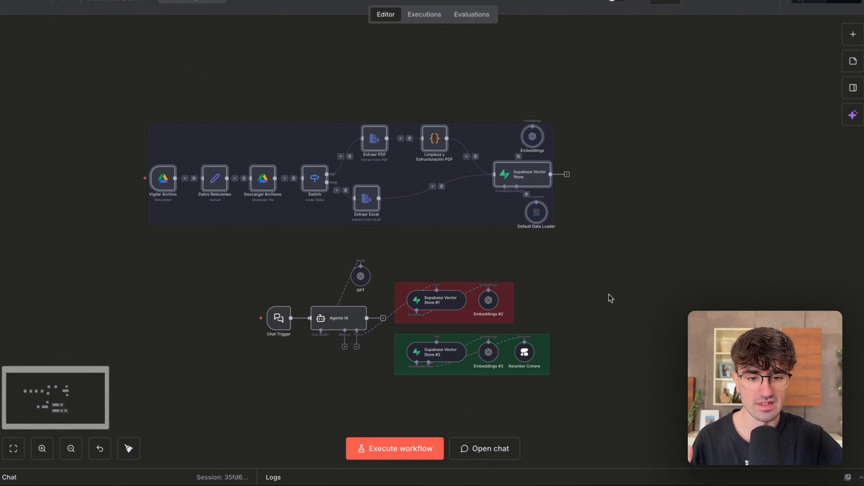
{"action": "scroll", "coordinate": [613, 299], "scroll_direction": "down", "scroll_amount": 5}
{"action": "left_click", "coordinate": [159, 197]}
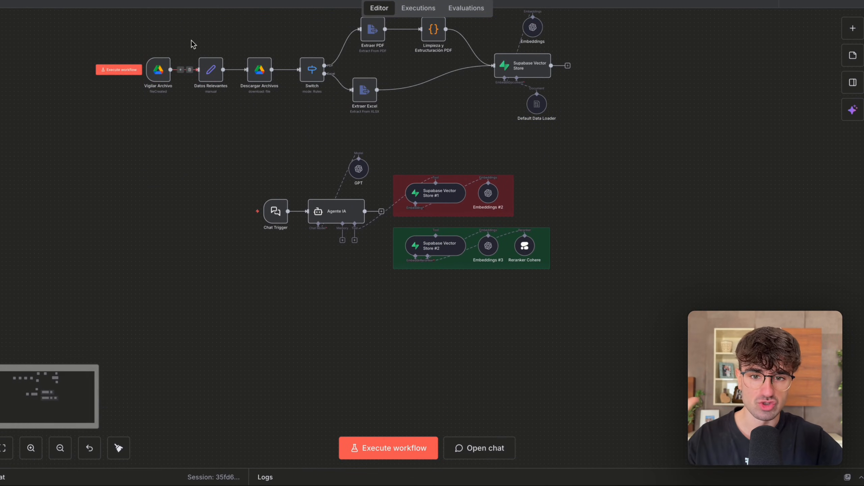
{"action": "scroll", "coordinate": [189, 50], "scroll_direction": "up", "scroll_amount": 3}
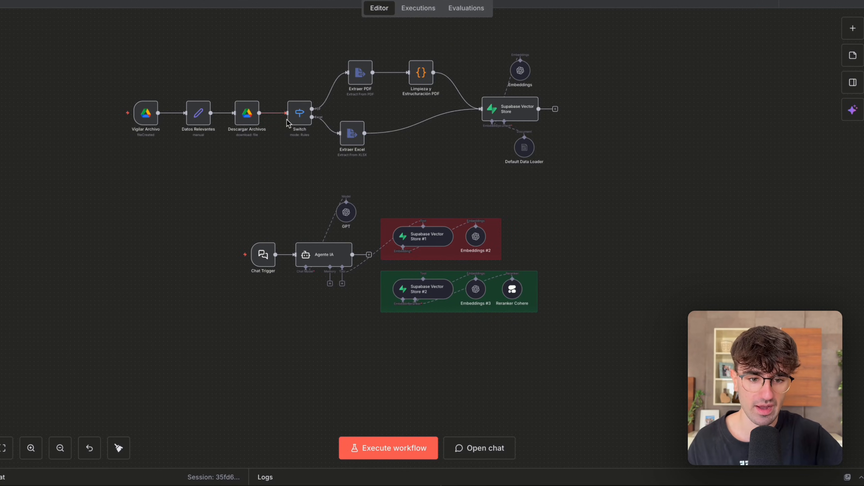
{"action": "scroll", "coordinate": [413, 177], "scroll_direction": "down", "scroll_amount": 3}
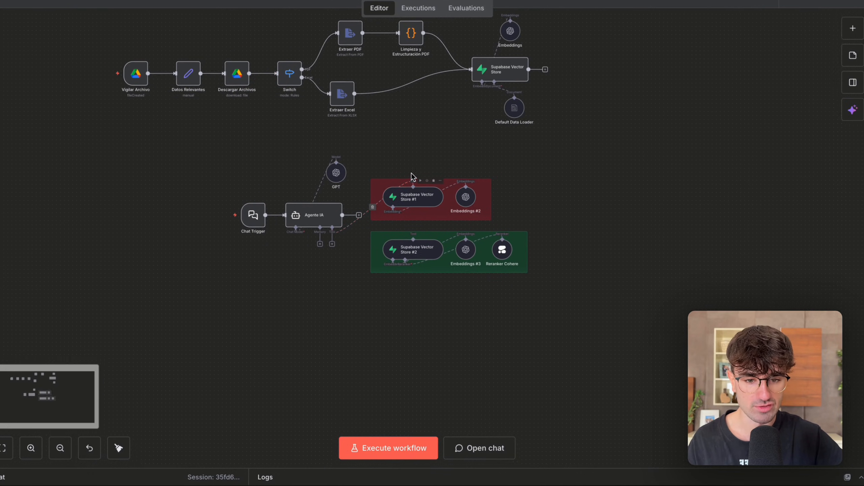
{"action": "left_click_drag", "start_coordinate": [219, 152], "coordinate": [554, 271]}
{"action": "scroll", "coordinate": [398, 290], "scroll_direction": "up", "scroll_amount": 3}
{"action": "left_click", "coordinate": [382, 318]}
{"action": "scroll", "coordinate": [382, 318], "scroll_direction": "up", "scroll_amount": 1}
{"action": "left_click_drag", "start_coordinate": [335, 144], "coordinate": [518, 239]}
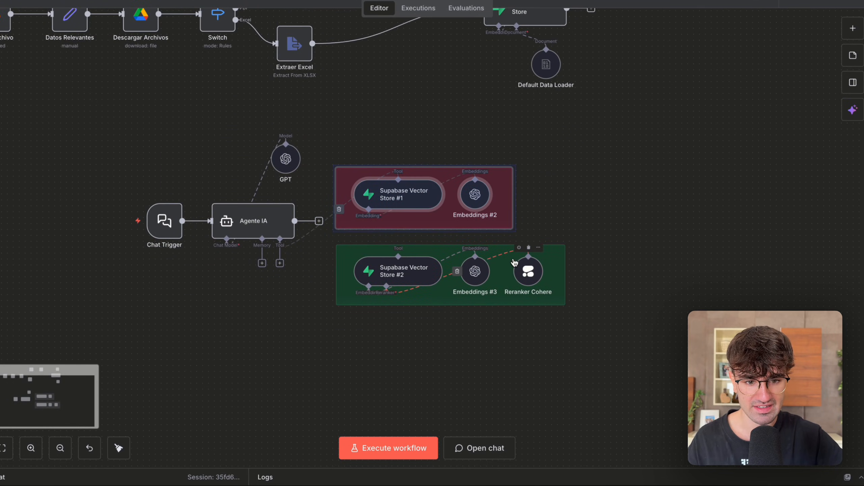
{"action": "left_click", "coordinate": [529, 135]}
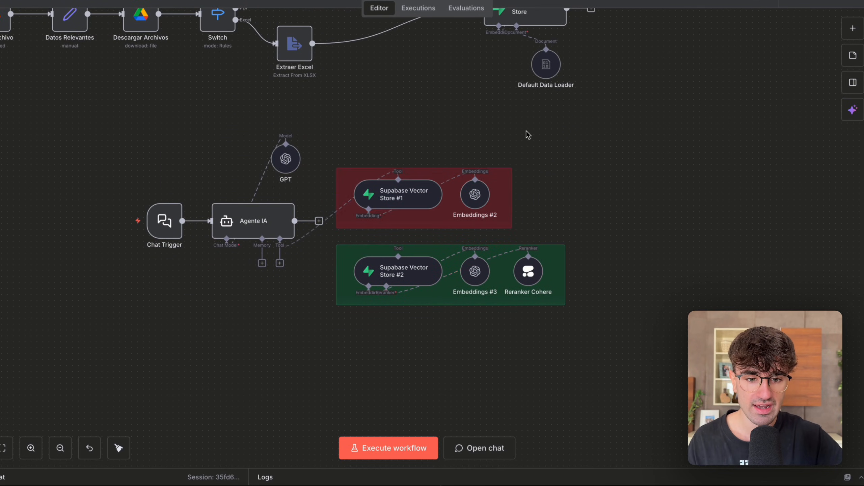
Check the Limit, Rerank Results and Query Name settings of Supabase Vector Store #1, and return to the canvas.
{"action": "double_click", "coordinate": [383, 194]}
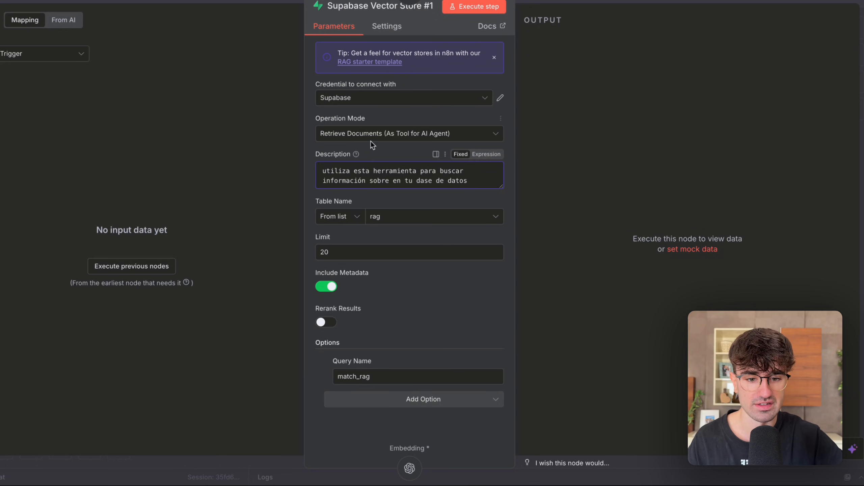
{"action": "left_click_drag", "start_coordinate": [359, 255], "coordinate": [265, 273]}
{"action": "left_click", "coordinate": [267, 337]}
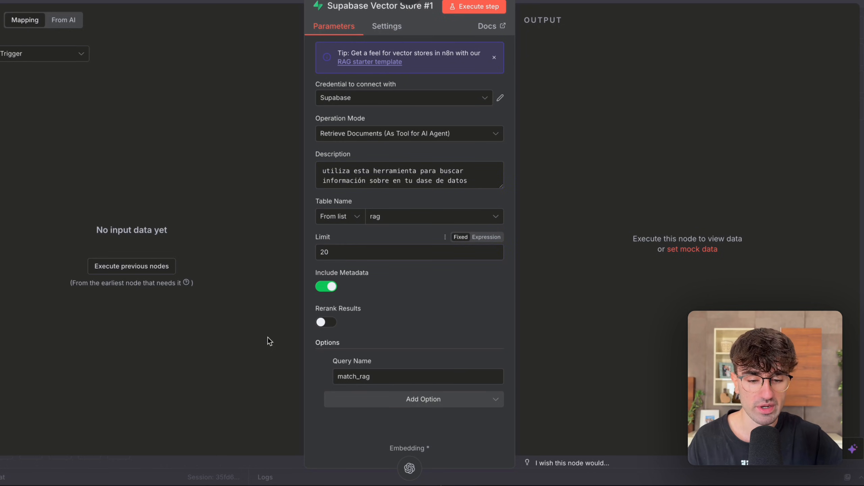
{"action": "left_click_drag", "start_coordinate": [347, 377], "coordinate": [408, 382]}
{"action": "left_click", "coordinate": [434, 309]}
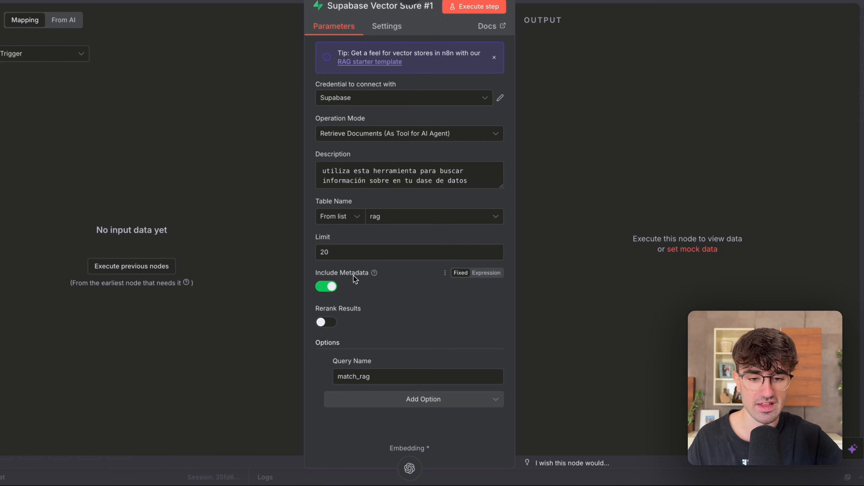
{"action": "left_click", "coordinate": [542, 2]}
Open Supabase Vector Store #2 to compare its Rerank Results setting with the first store's, and return to the canvas.
{"action": "scroll", "coordinate": [499, 177], "scroll_direction": "down", "scroll_amount": 2}
{"action": "left_click_drag", "start_coordinate": [458, 289], "coordinate": [328, 198]}
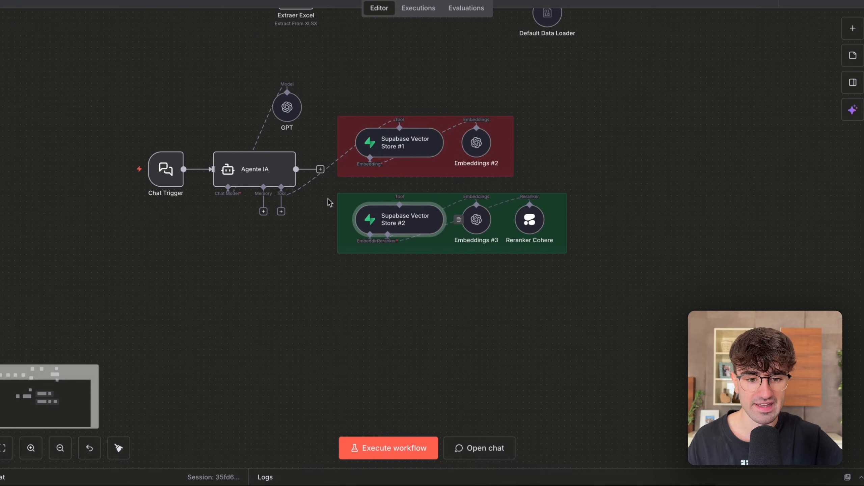
{"action": "double_click", "coordinate": [388, 217]}
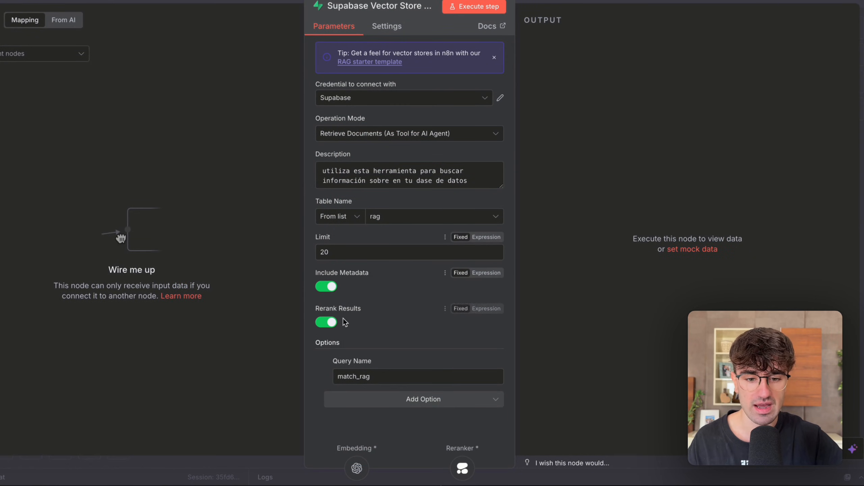
{"action": "left_click_drag", "start_coordinate": [315, 308], "coordinate": [334, 311]}
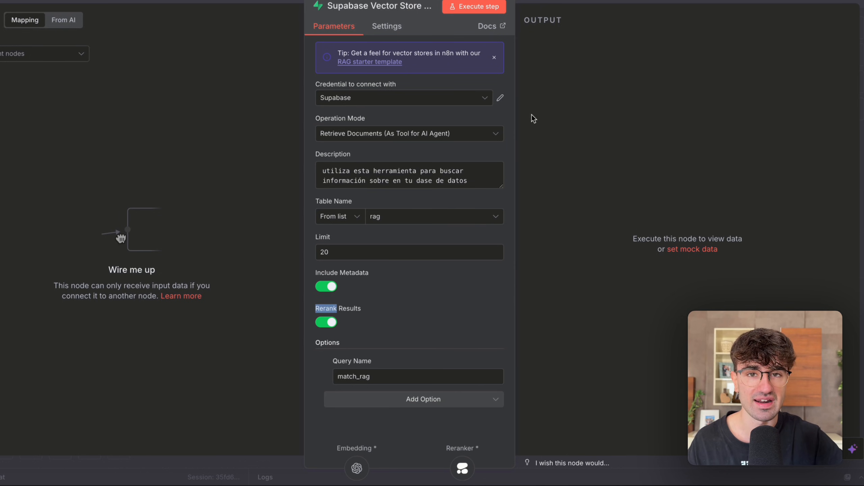
{"action": "left_click", "coordinate": [618, 2]}
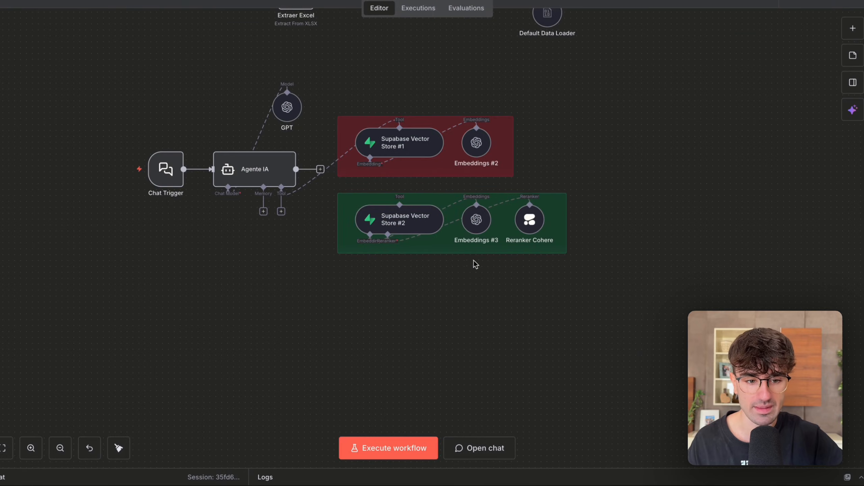
Open the workflow chat and send the message "Dime la relga 10" to Agente IA.
{"action": "mouse_move", "coordinate": [528, 229]}
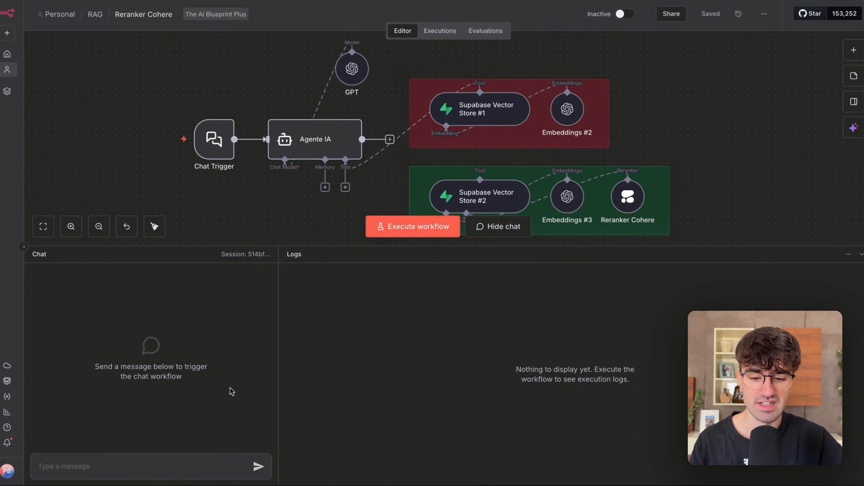
{"action": "left_click", "coordinate": [190, 465]}
{"action": "type", "text": "Dime la relg"}
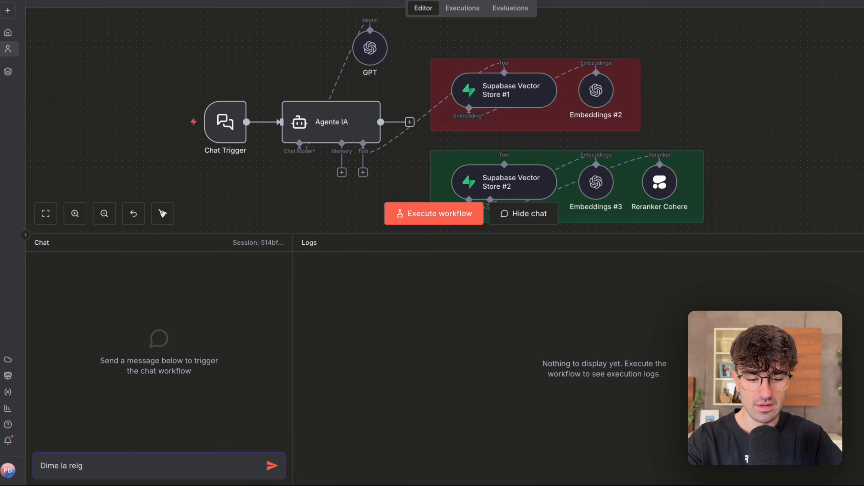
{"action": "type", "text": "a 10"}
{"action": "key", "text": "Return"}
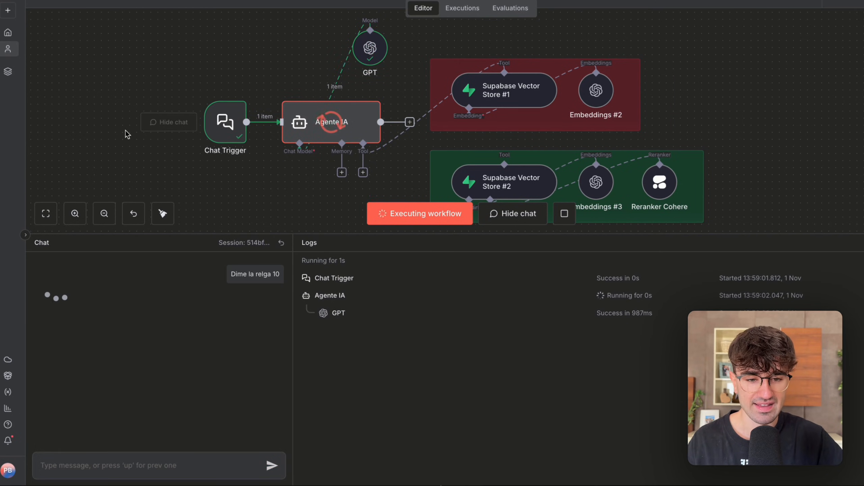
Look over the rule contents in Supabase's rag table, and read the agent's answer on rule 10 in the n8n chat.
{"action": "key", "text": "l"}
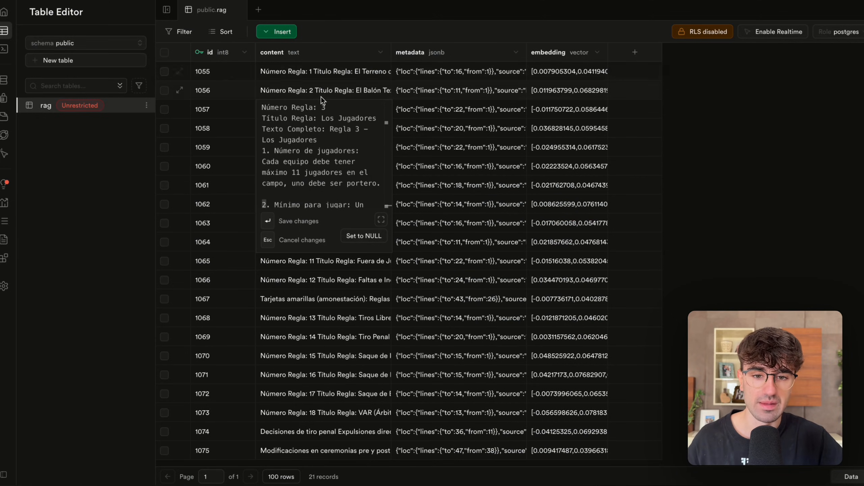
{"action": "left_click", "coordinate": [345, 91]}
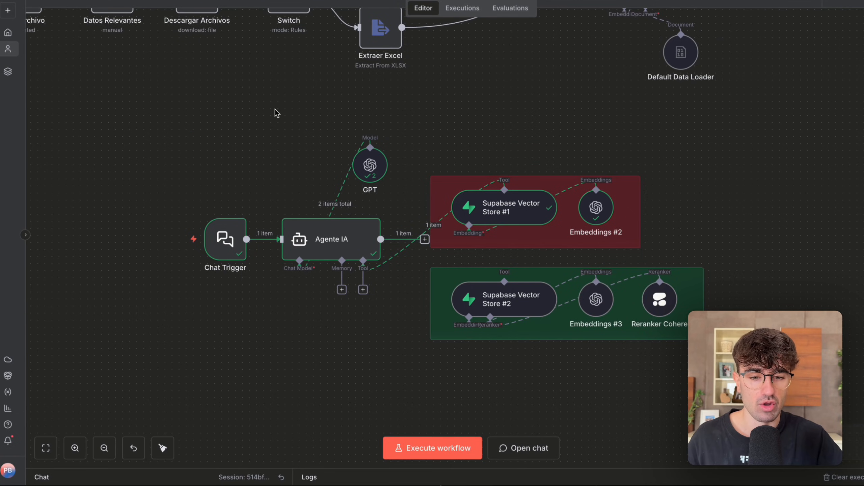
{"action": "key", "text": "c"}
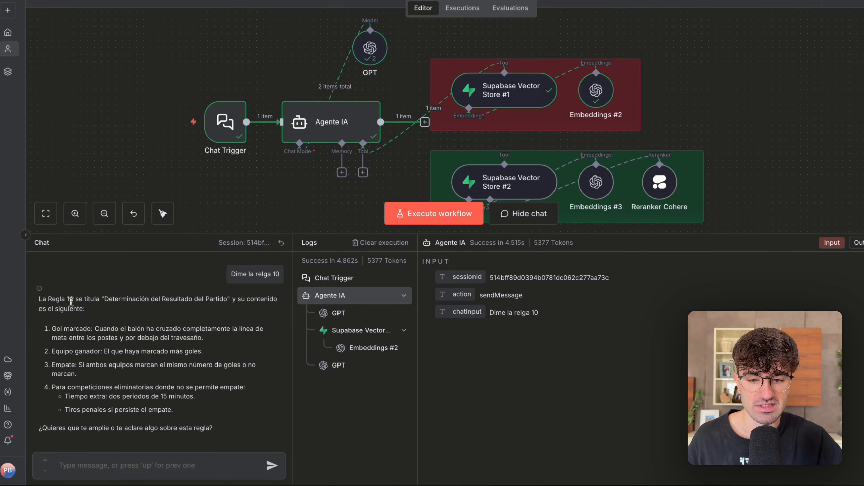
{"action": "left_click_drag", "start_coordinate": [40, 300], "coordinate": [115, 302]}
{"action": "left_click_drag", "start_coordinate": [242, 298], "coordinate": [181, 317]}
{"action": "left_click_drag", "start_coordinate": [73, 311], "coordinate": [141, 391]}
{"action": "left_click", "coordinate": [141, 391]}
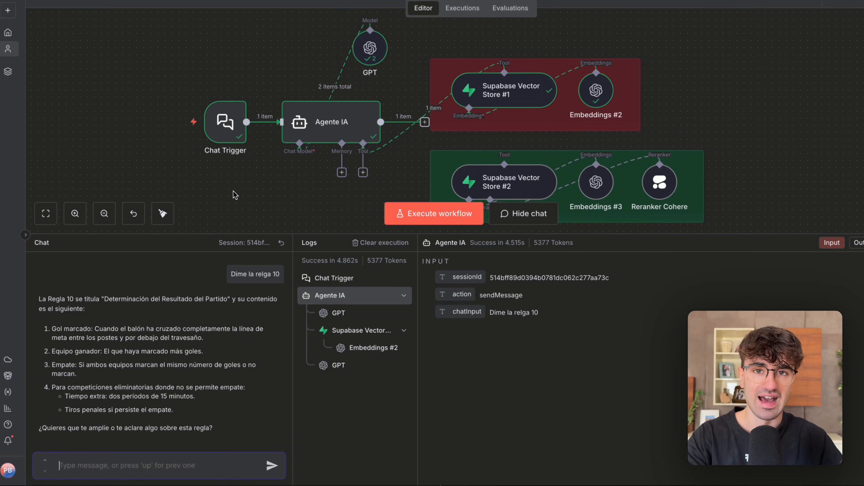
Send the chat message "Dime la regla 4, 7,11 y 13" and watch which tools Agente IA calls.
{"action": "type", "text": "Dime la regla 4, 7,11"}
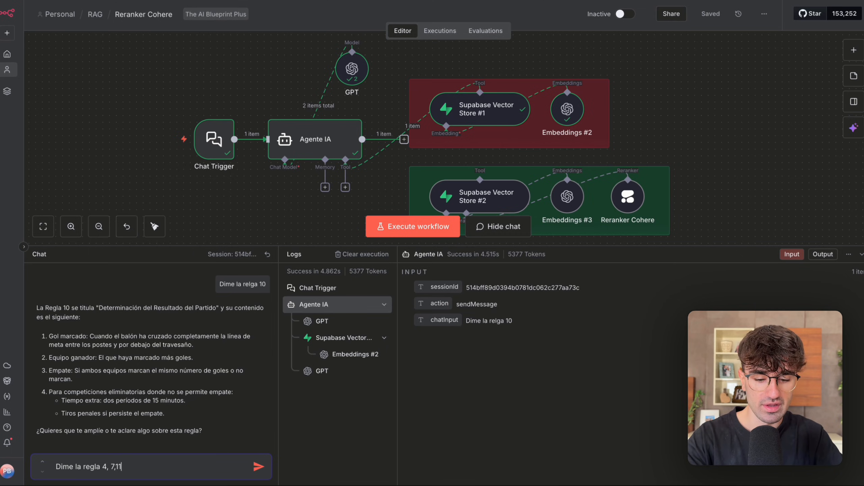
{"action": "type", "text": "y 13"}
{"action": "key", "text": "Return"}
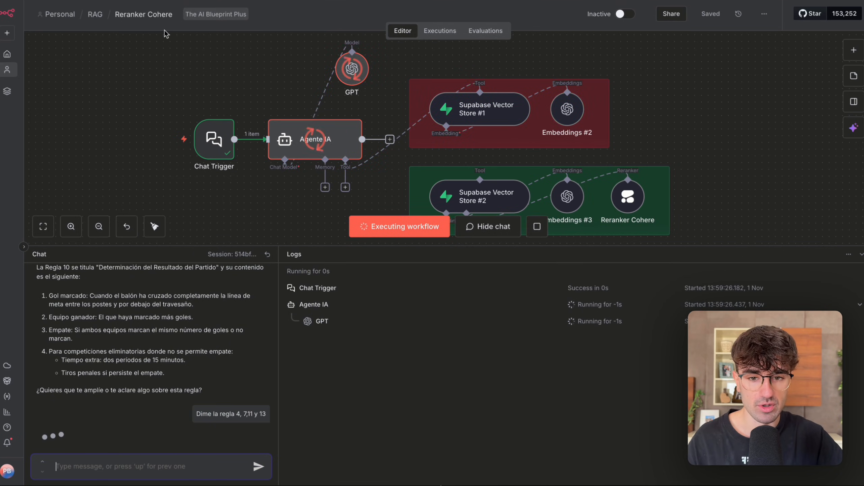
{"action": "scroll", "coordinate": [178, 82], "scroll_direction": "right", "scroll_amount": 3}
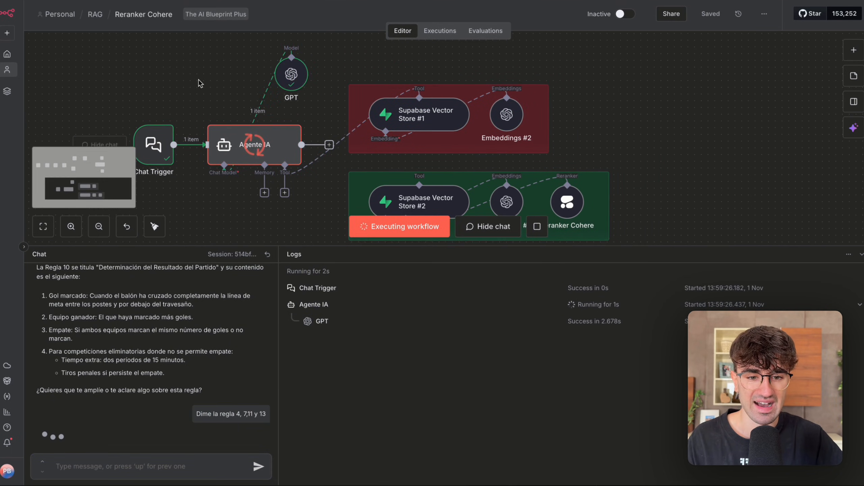
{"action": "scroll", "coordinate": [199, 82], "scroll_direction": "down", "scroll_amount": 1}
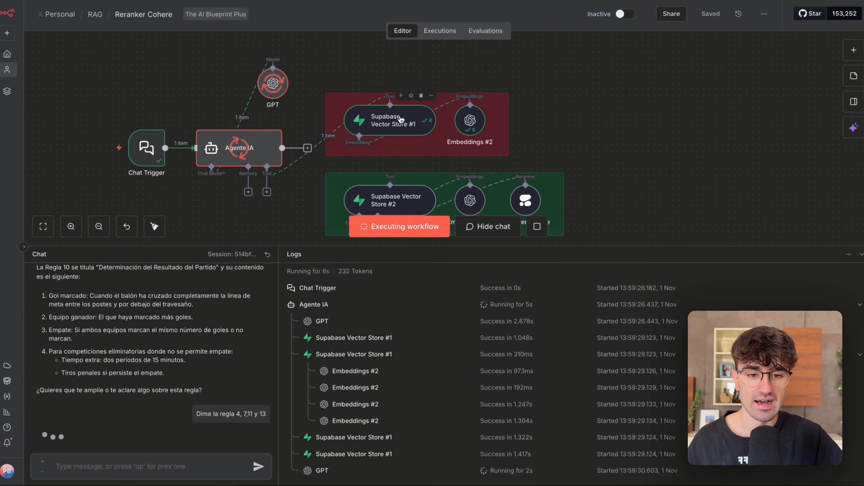
Open Supabase Vector Store #1 and step through its runs 1 to 4 to compare the rule query sent in each.
{"action": "double_click", "coordinate": [408, 110]}
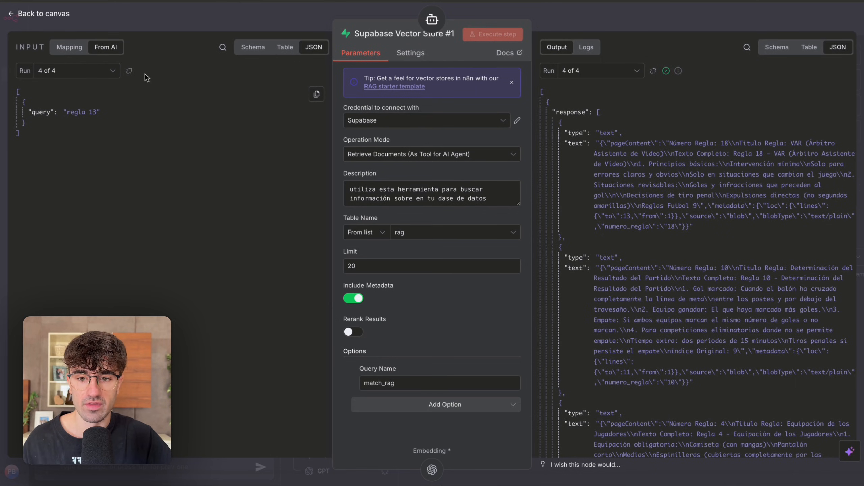
{"action": "left_click", "coordinate": [79, 70]}
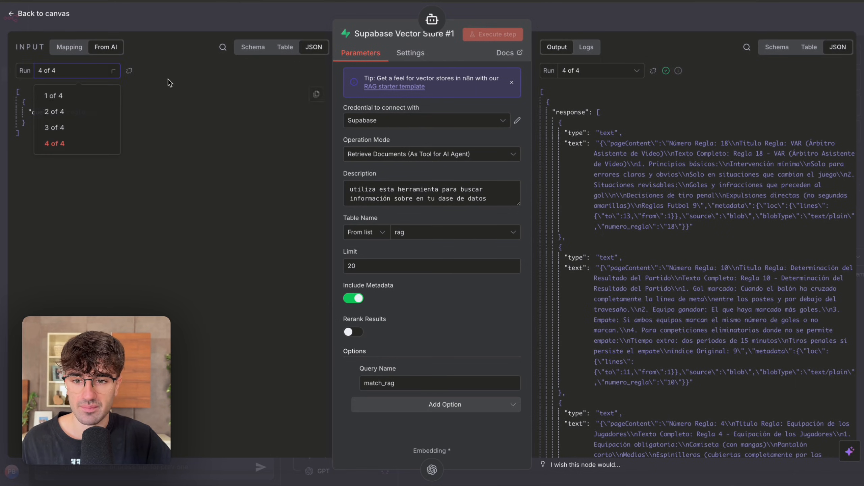
{"action": "left_click", "coordinate": [51, 97]}
{"action": "left_click", "coordinate": [95, 74]}
{"action": "left_click", "coordinate": [73, 115]}
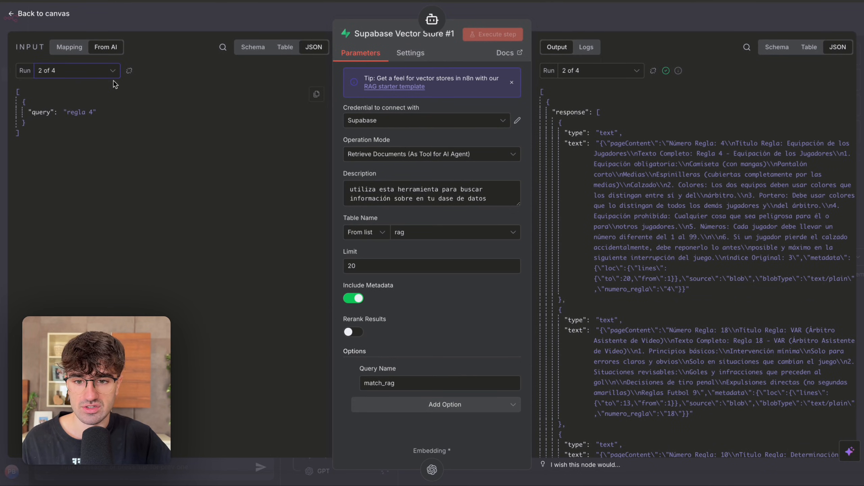
{"action": "left_click", "coordinate": [97, 70]}
{"action": "left_click", "coordinate": [75, 131]}
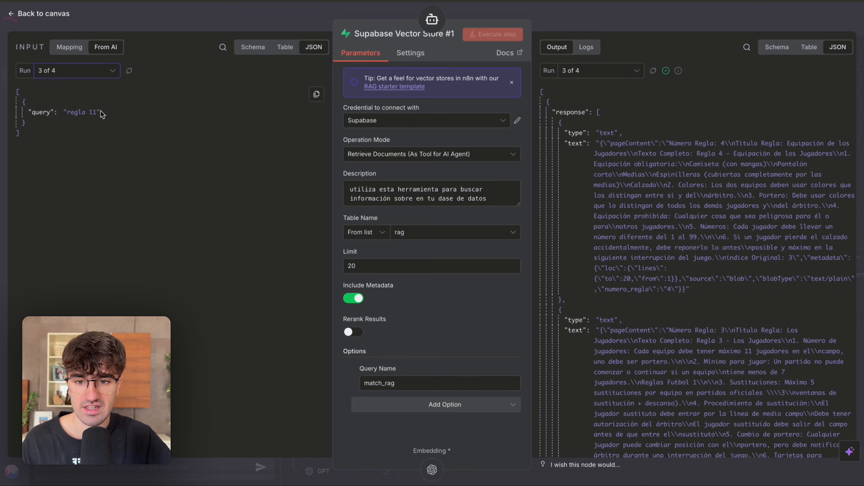
{"action": "left_click", "coordinate": [97, 73]}
{"action": "left_click", "coordinate": [75, 148]}
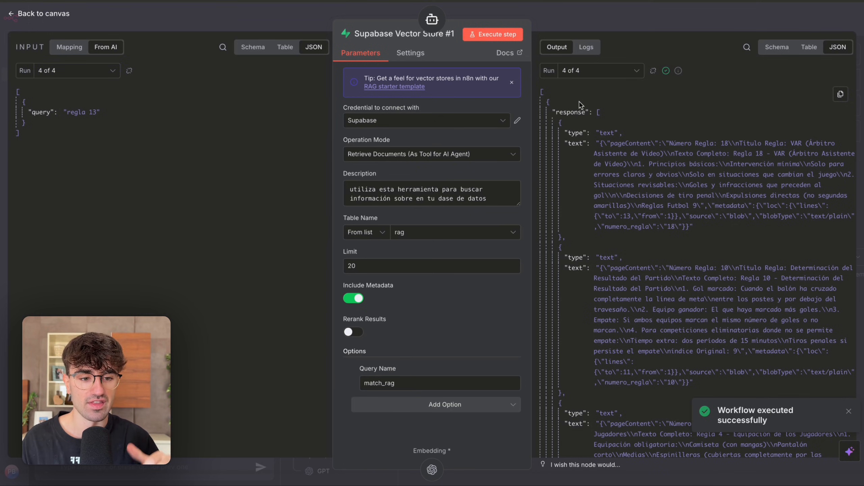
Check the Limit of Supabase Vector Store #1 against the documents returned in run 4, and return to the canvas.
{"action": "double_click", "coordinate": [353, 266]}
{"action": "left_click", "coordinate": [360, 252]}
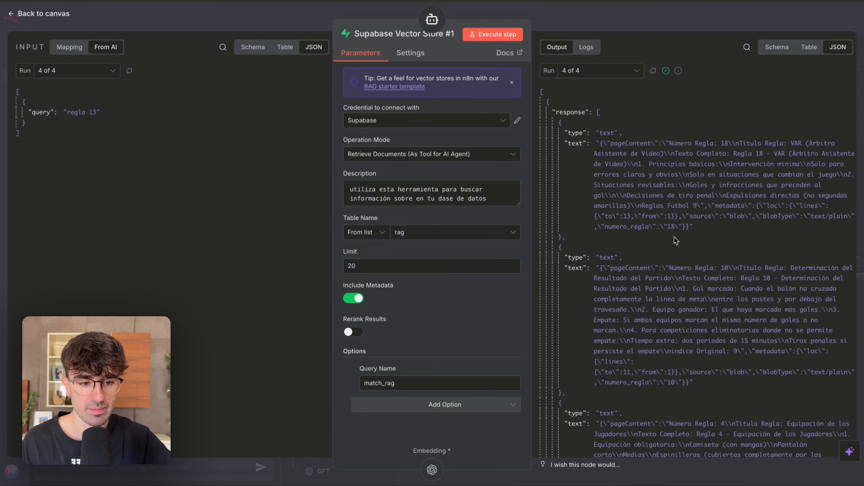
{"action": "scroll", "coordinate": [684, 237], "scroll_direction": "down", "scroll_amount": 15}
{"action": "scroll", "coordinate": [582, 239], "scroll_direction": "up", "scroll_amount": 10}
{"action": "scroll", "coordinate": [582, 239], "scroll_direction": "up", "scroll_amount": 5}
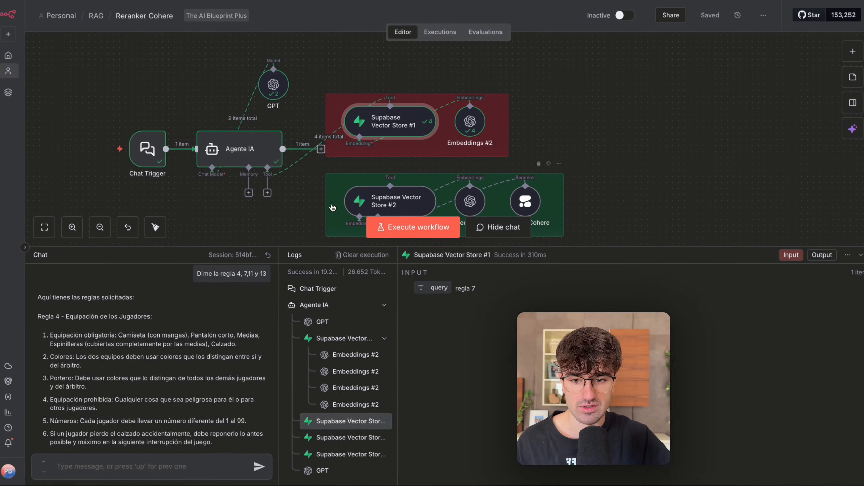
Read the agent's chat answer covering rules 4, 7, 11 and 13 through to its end.
{"action": "scroll", "coordinate": [131, 336], "scroll_direction": "down", "scroll_amount": 10}
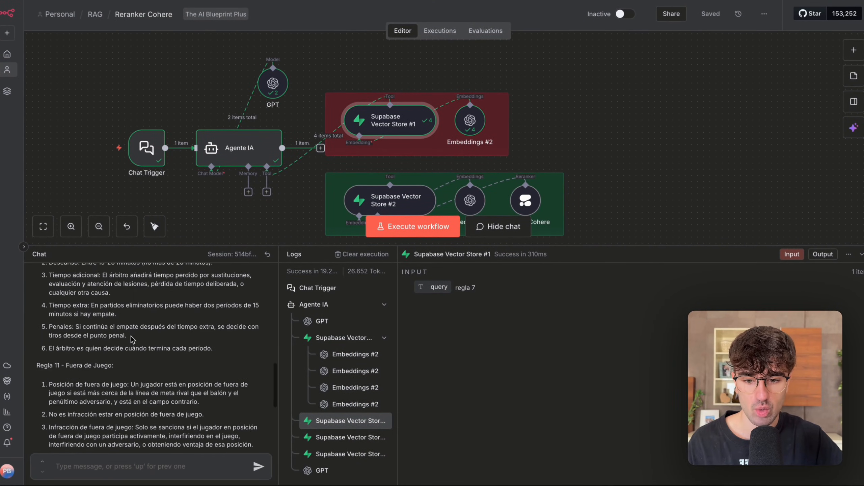
{"action": "left_click_drag", "start_coordinate": [83, 343], "coordinate": [138, 340]}
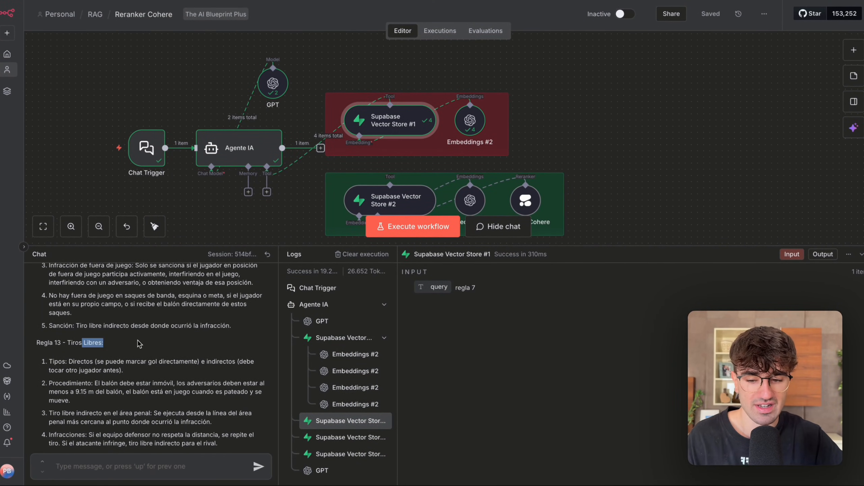
{"action": "scroll", "coordinate": [138, 340], "scroll_direction": "down", "scroll_amount": 1}
{"action": "left_click", "coordinate": [157, 105]}
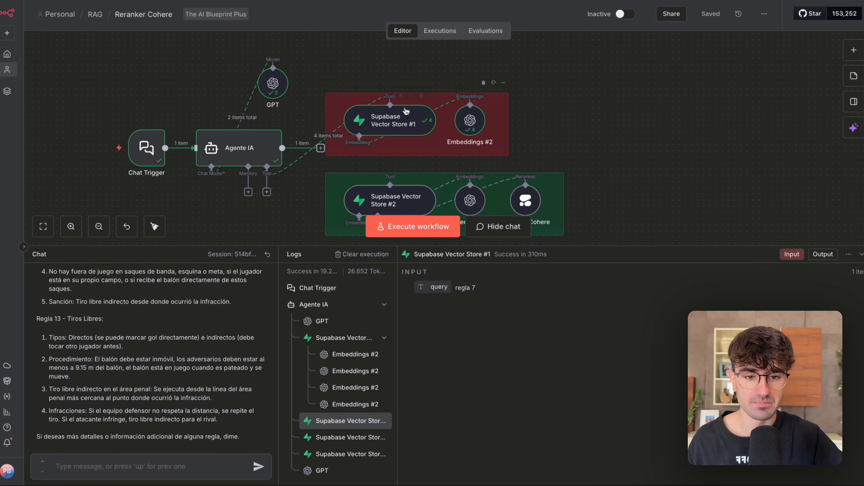
Reopen Supabase Vector Store #1, examine the order of the rules retrieved for "regla 13", and return to the canvas.
{"action": "double_click", "coordinate": [391, 120]}
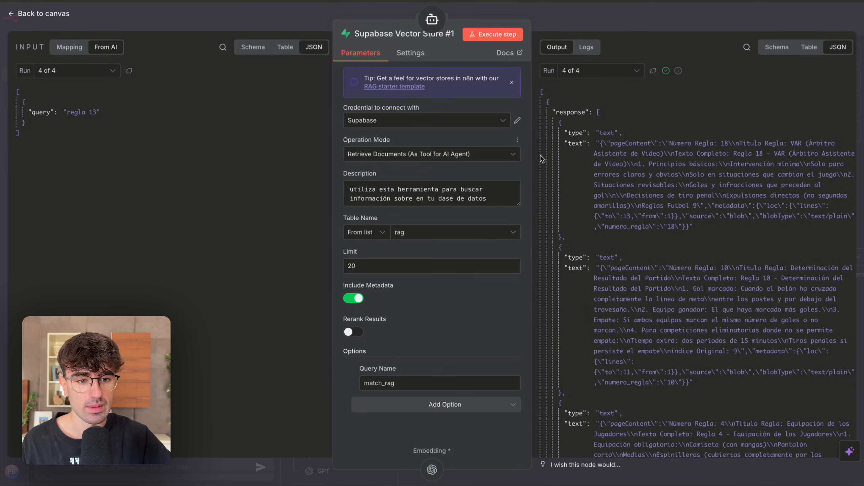
{"action": "scroll", "coordinate": [583, 201], "scroll_direction": "down", "scroll_amount": 1}
{"action": "scroll", "coordinate": [583, 201], "scroll_direction": "down", "scroll_amount": 1}
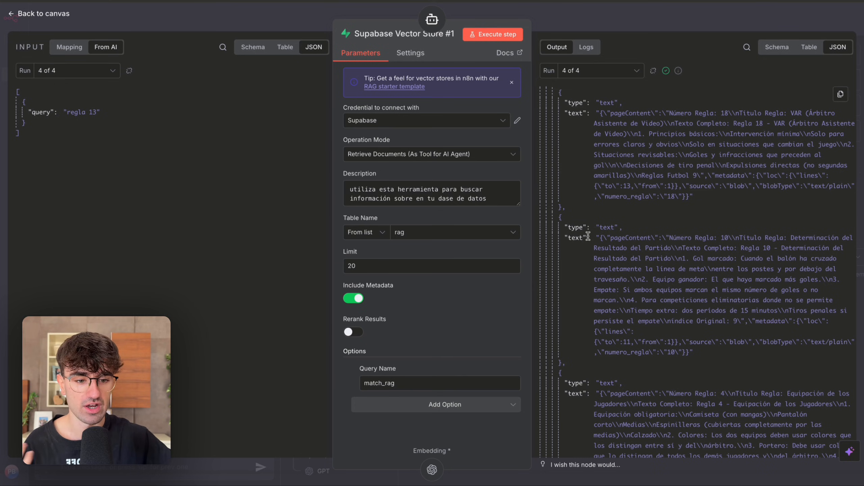
{"action": "scroll", "coordinate": [596, 227], "scroll_direction": "down", "scroll_amount": 10}
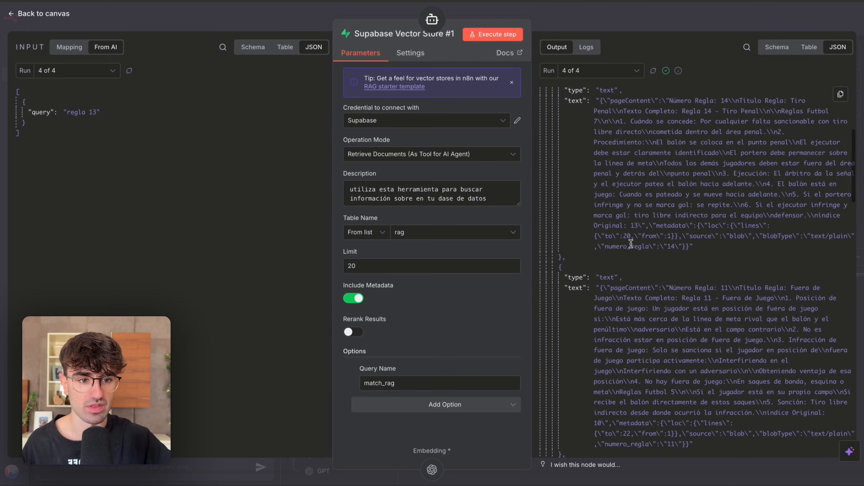
{"action": "left_click", "coordinate": [674, 14]}
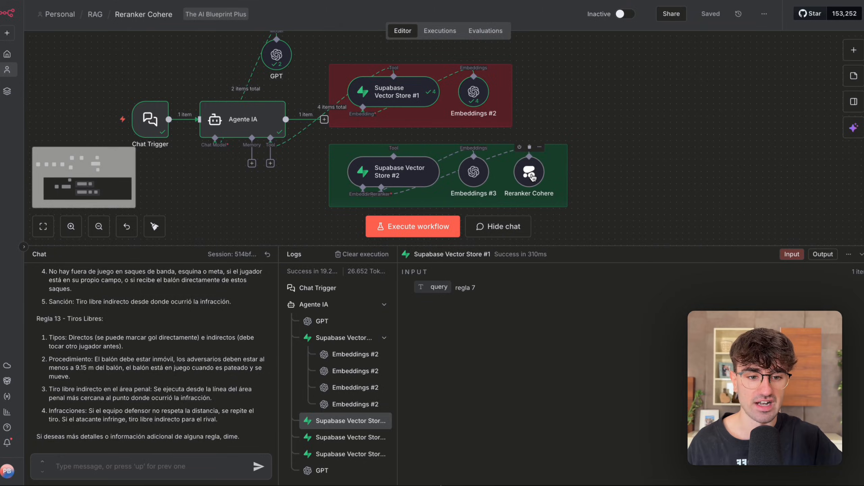
Open the Reranker Cohere node to check its Top N setting, and return to the canvas.
{"action": "double_click", "coordinate": [527, 180]}
{"action": "left_click_drag", "start_coordinate": [364, 146], "coordinate": [327, 145]}
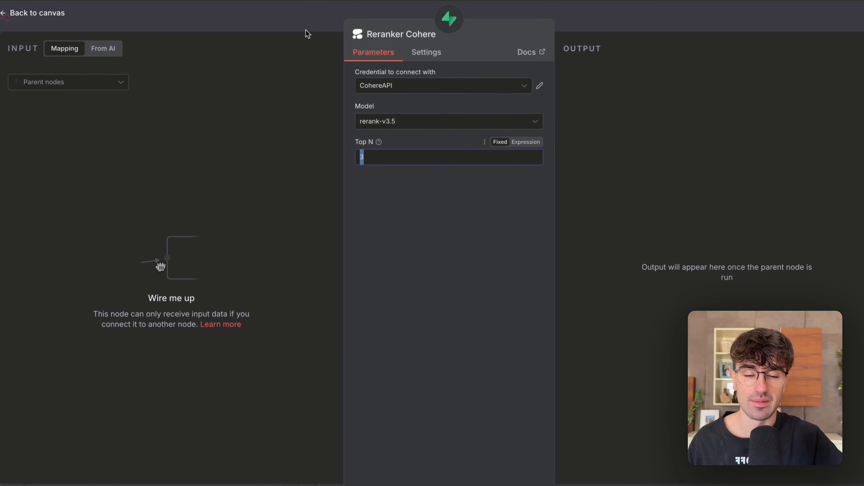
{"action": "left_click", "coordinate": [310, 24]}
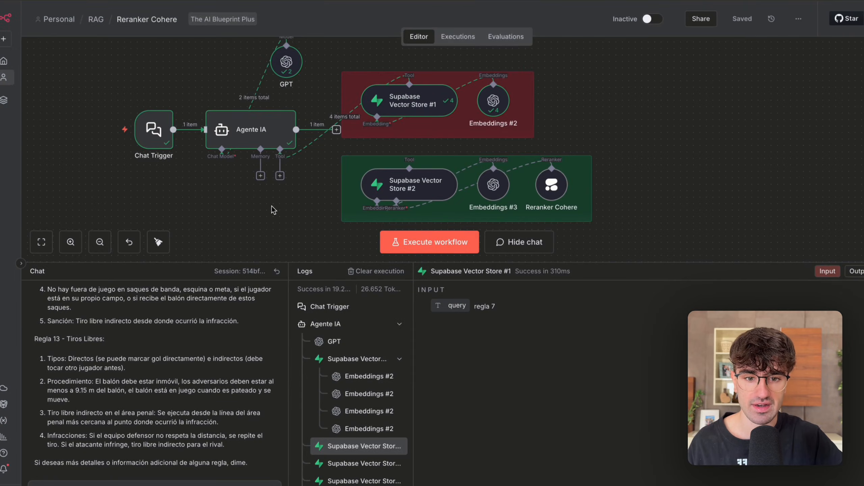
Disconnect Supabase Vector Store #1 from Agente IA and connect Supabase Vector Store #2 as its tool instead.
{"action": "left_click", "coordinate": [345, 117]}
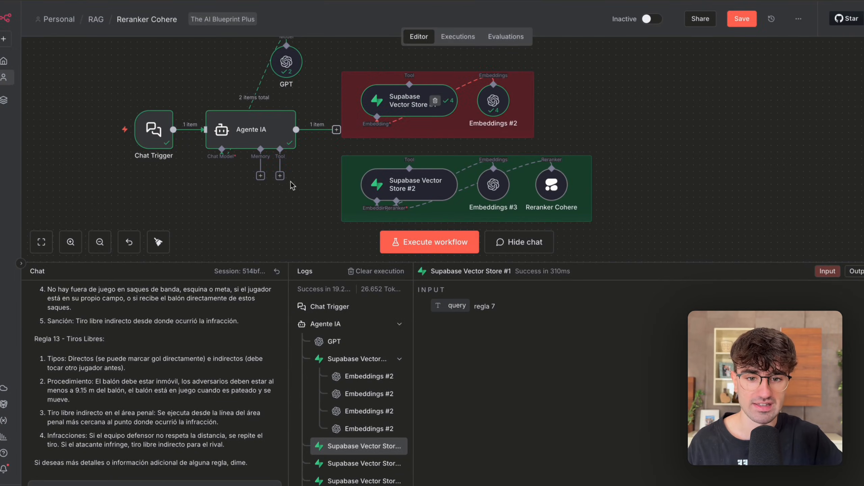
{"action": "left_click_drag", "start_coordinate": [376, 123], "coordinate": [409, 168]}
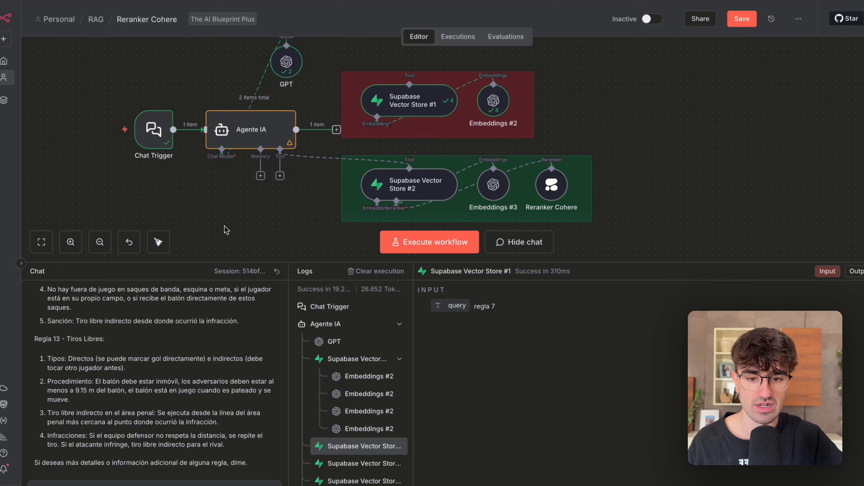
Copy the earlier question "Dime la regla 4, 7,11 y 13", resend it in the chat, and view the new answer.
{"action": "scroll", "coordinate": [192, 374], "scroll_direction": "up", "scroll_amount": 15}
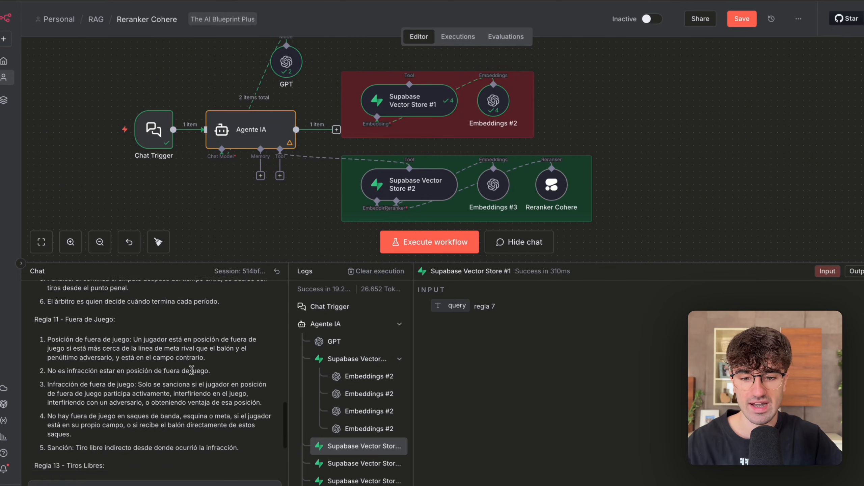
{"action": "scroll", "coordinate": [192, 369], "scroll_direction": "up", "scroll_amount": 3}
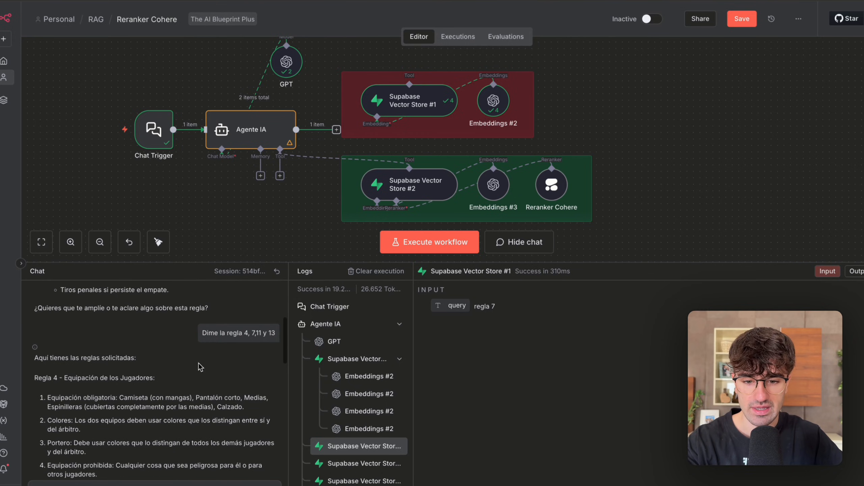
{"action": "triple_click", "coordinate": [214, 334]}
{"action": "key", "text": "super+c"}
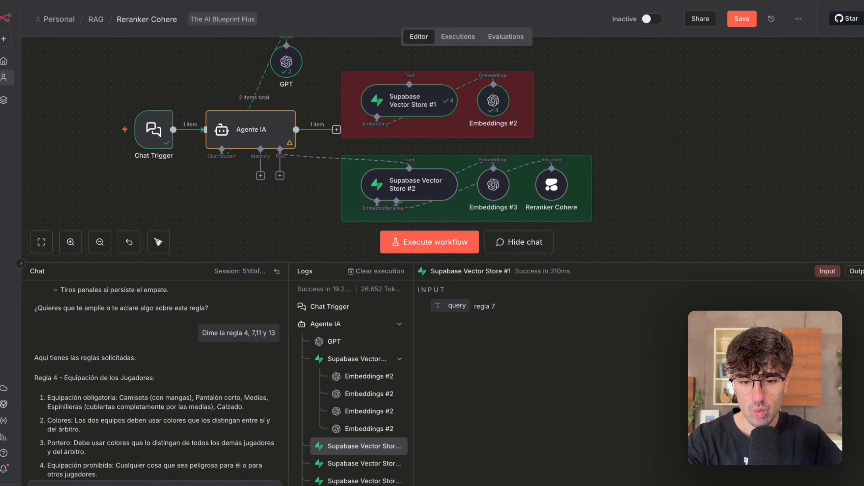
{"action": "left_click", "coordinate": [135, 482]}
{"action": "key", "text": "super+v"}
{"action": "key", "text": "Return"}
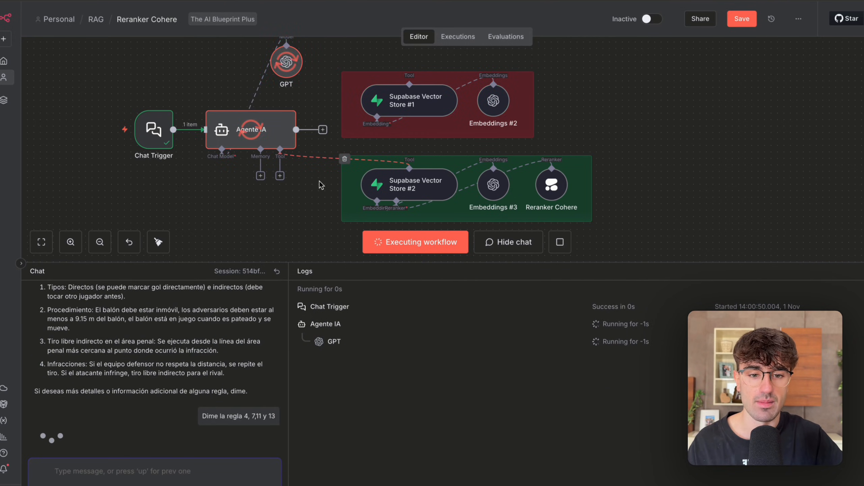
{"action": "scroll", "coordinate": [320, 181], "scroll_direction": "down", "scroll_amount": 2}
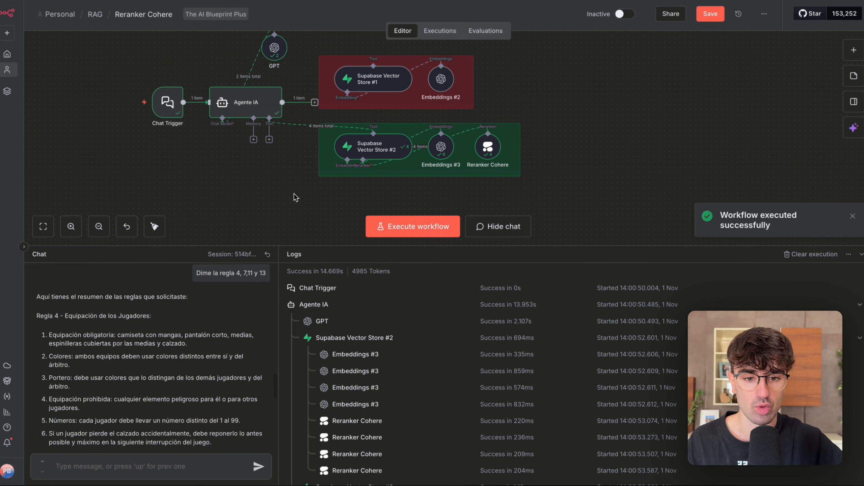
Look into Supabase Vector Store #2, and open Reranker Cohere to compare its Top N with the documents output for "regla 7".
{"action": "double_click", "coordinate": [388, 149]}
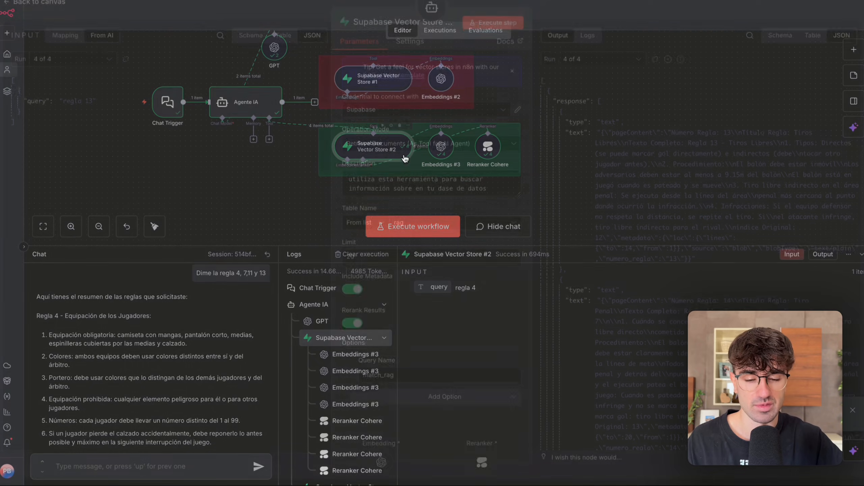
{"action": "left_click", "coordinate": [651, 18]}
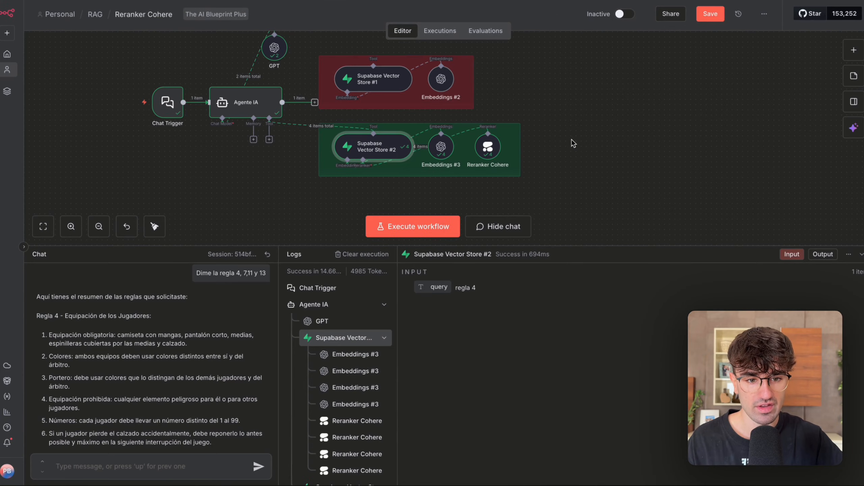
{"action": "double_click", "coordinate": [490, 154]}
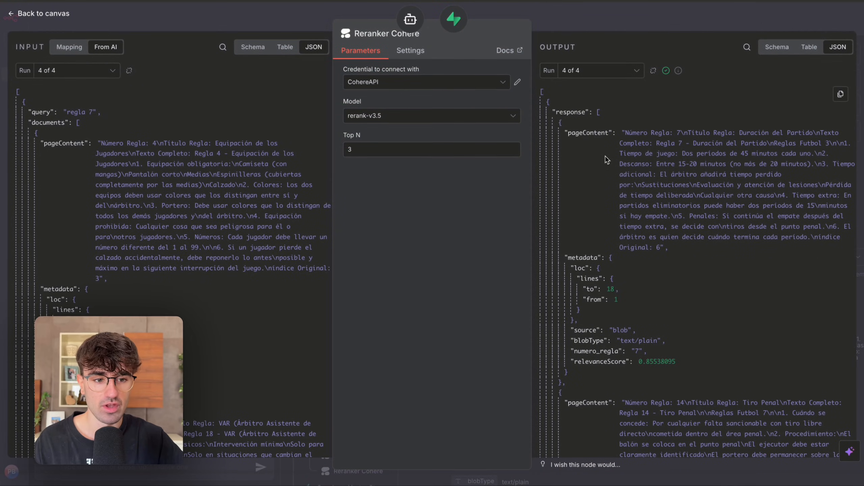
{"action": "scroll", "coordinate": [612, 287], "scroll_direction": "down", "scroll_amount": 5}
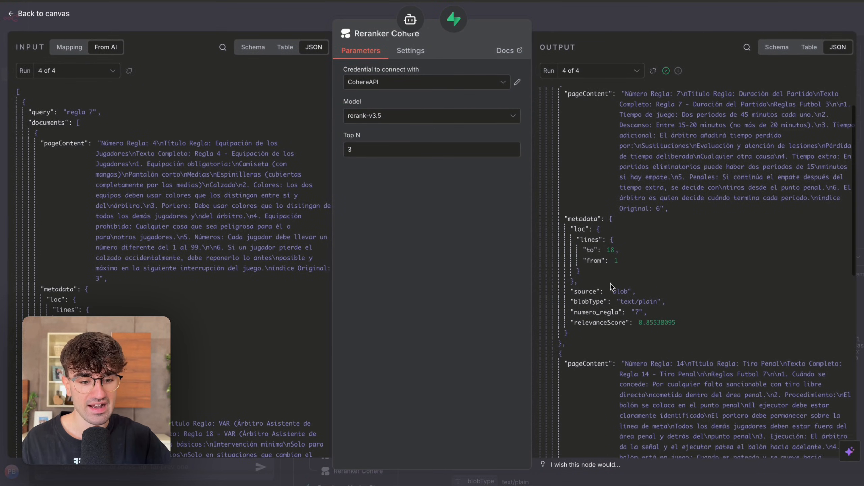
{"action": "scroll", "coordinate": [611, 287], "scroll_direction": "up", "scroll_amount": 1}
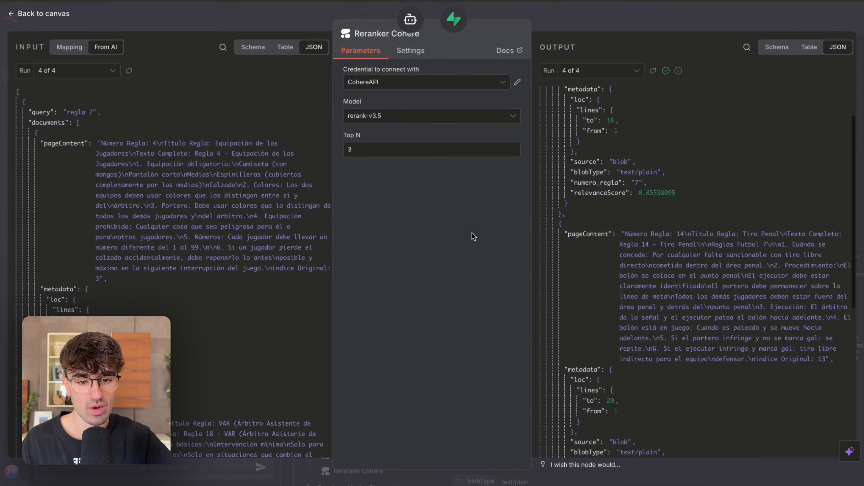
{"action": "left_click_drag", "start_coordinate": [368, 147], "coordinate": [338, 151]}
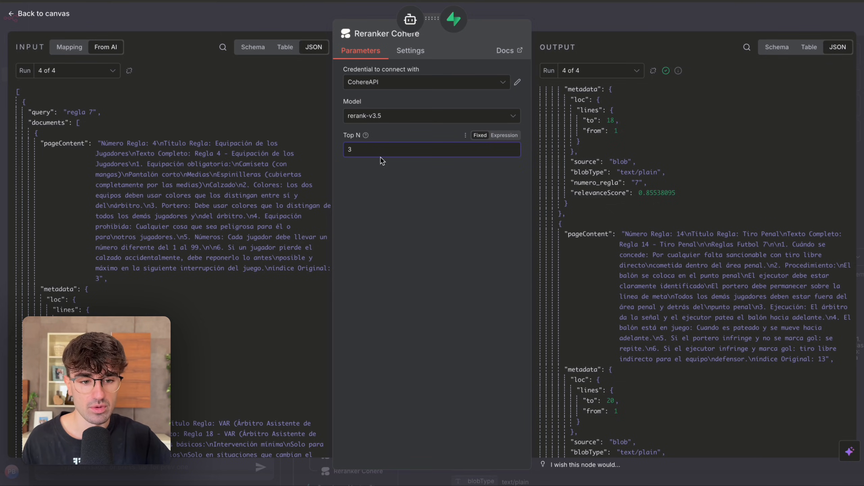
{"action": "scroll", "coordinate": [614, 192], "scroll_direction": "down", "scroll_amount": 10}
{"action": "scroll", "coordinate": [616, 280], "scroll_direction": "up", "scroll_amount": 15}
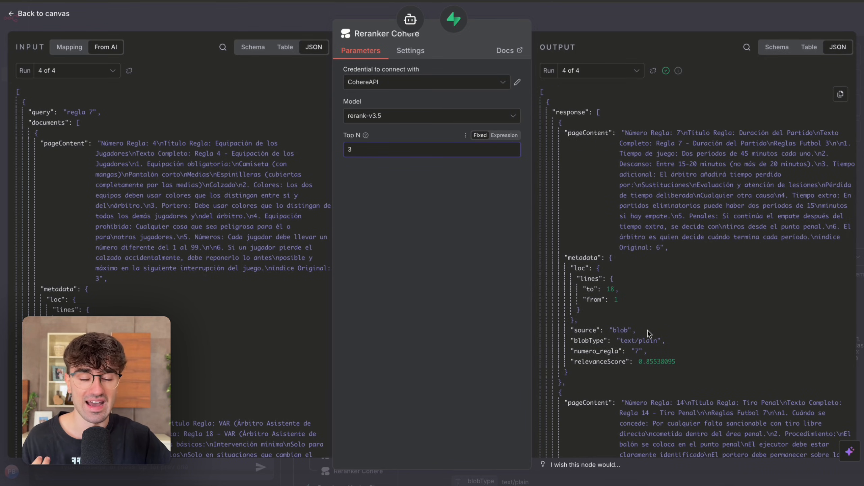
Examine the rule content and relevanceScore of each reranked document in Reranker Cohere's output for "regla 7".
{"action": "scroll", "coordinate": [648, 330], "scroll_direction": "down", "scroll_amount": 2}
{"action": "left_click_drag", "start_coordinate": [637, 325], "coordinate": [669, 324]}
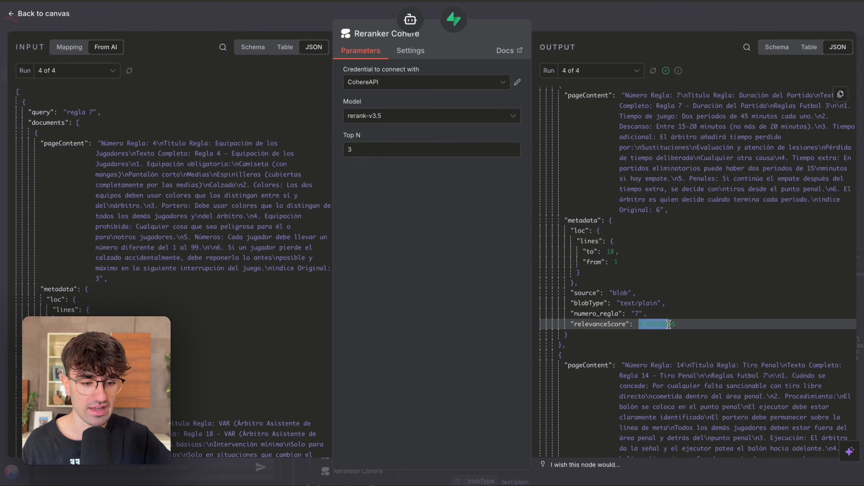
{"action": "scroll", "coordinate": [662, 325], "scroll_direction": "down", "scroll_amount": 15}
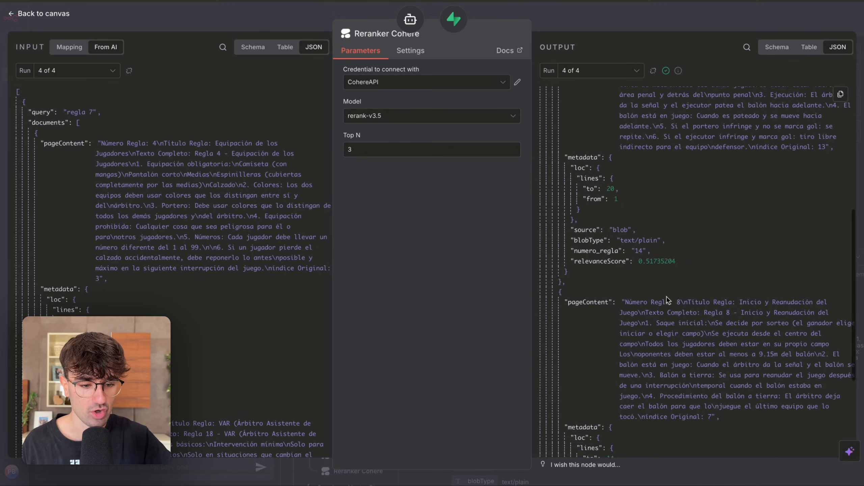
{"action": "scroll", "coordinate": [636, 295], "scroll_direction": "up", "scroll_amount": 15}
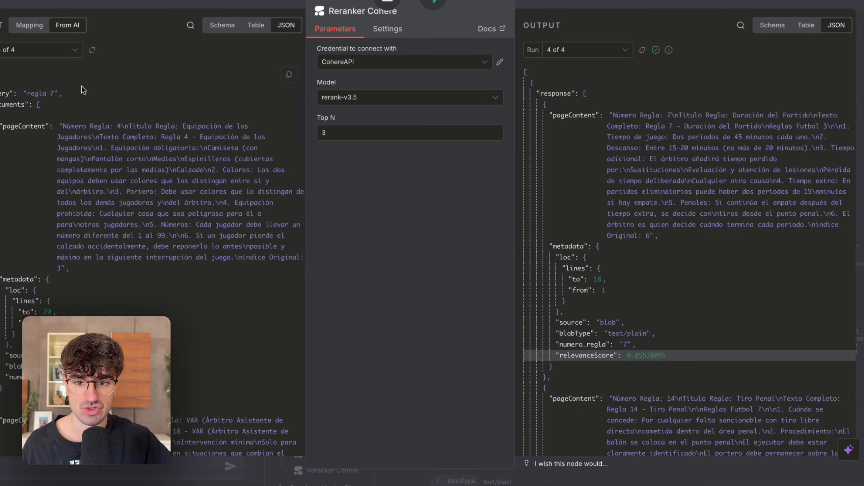
{"action": "scroll", "coordinate": [592, 220], "scroll_direction": "down", "scroll_amount": 5}
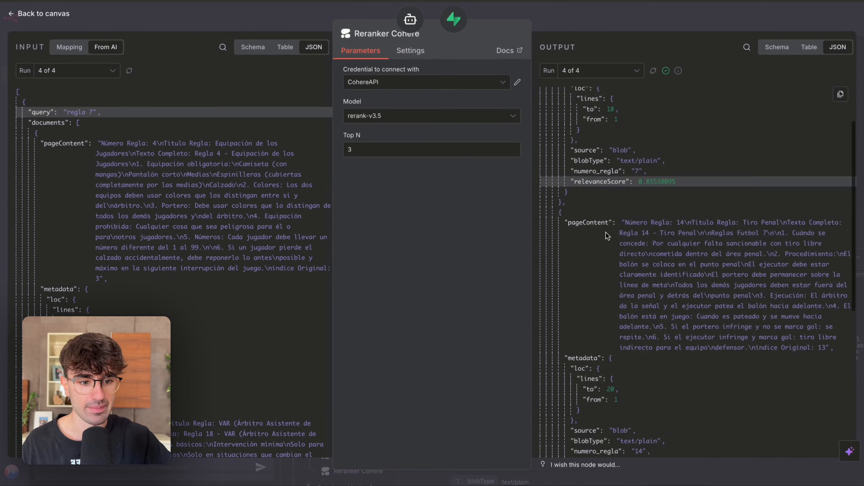
{"action": "scroll", "coordinate": [606, 233], "scroll_direction": "down", "scroll_amount": 5}
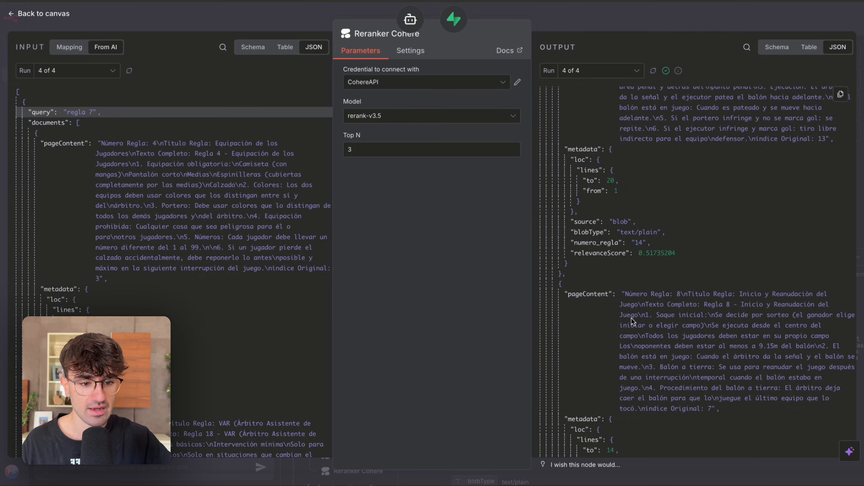
{"action": "scroll", "coordinate": [632, 322], "scroll_direction": "up", "scroll_amount": 10}
{"action": "left_click_drag", "start_coordinate": [688, 243], "coordinate": [637, 134]}
{"action": "left_click", "coordinate": [670, 153]}
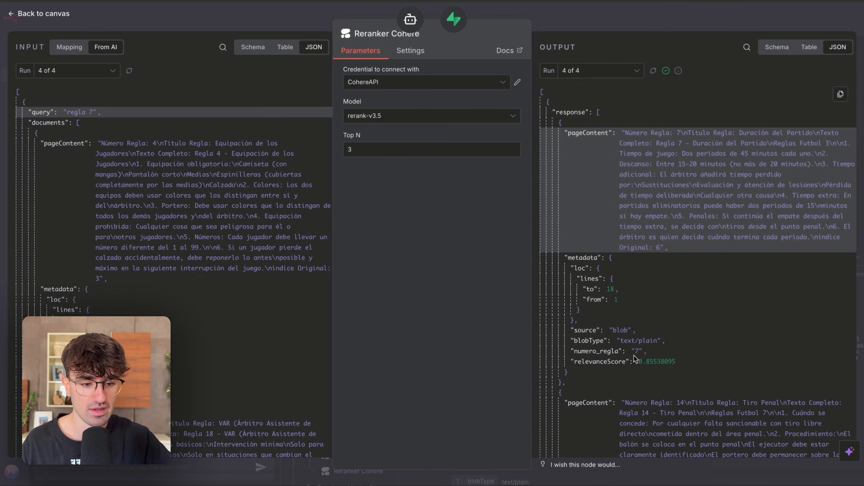
Check the top document's relevanceScore for "regla 7" in Reranker Cohere, and compare it with run 3's result for "regla 13".
{"action": "left_click_drag", "start_coordinate": [580, 362], "coordinate": [658, 363]}
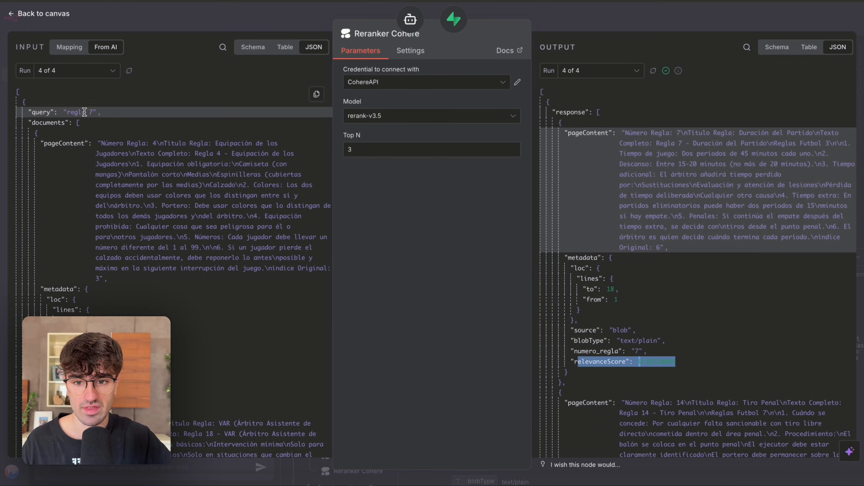
{"action": "left_click", "coordinate": [105, 79]}
{"action": "left_click", "coordinate": [69, 125]}
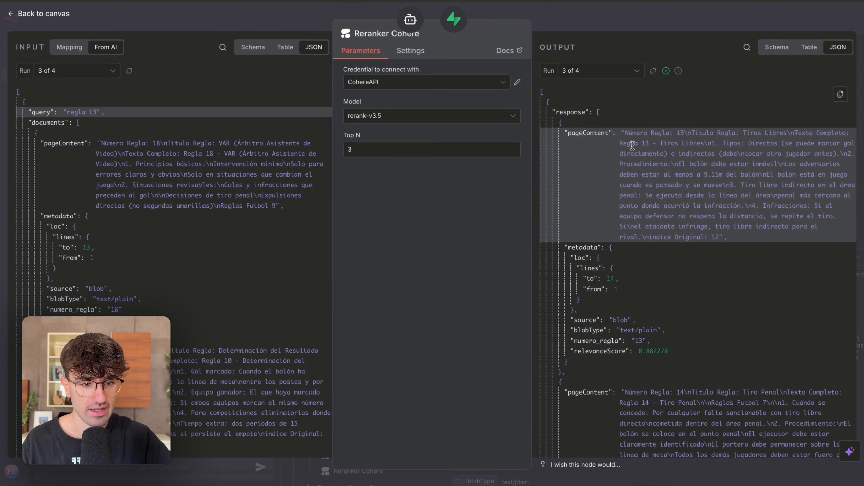
{"action": "left_click_drag", "start_coordinate": [640, 352], "coordinate": [645, 354]}
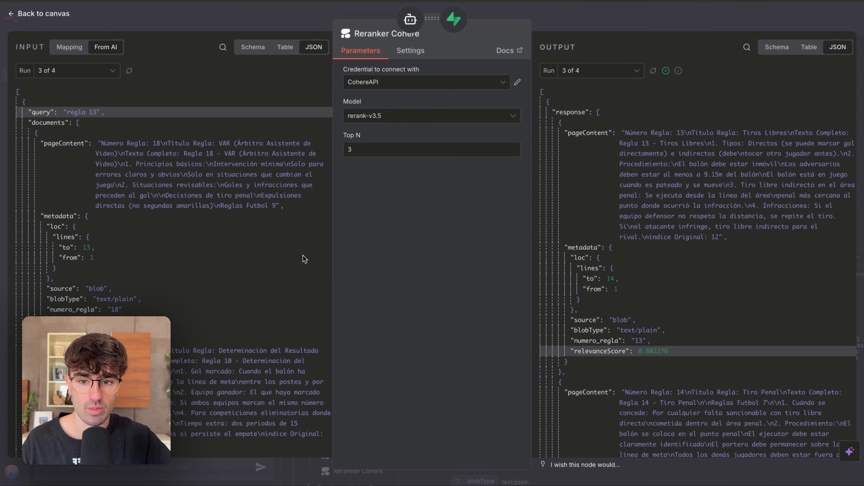
Examine the top reranked document and its relevanceScore in runs 2 and 1 of Reranker Cohere, and return to the canvas.
{"action": "left_click", "coordinate": [112, 76]}
{"action": "left_click", "coordinate": [68, 112]}
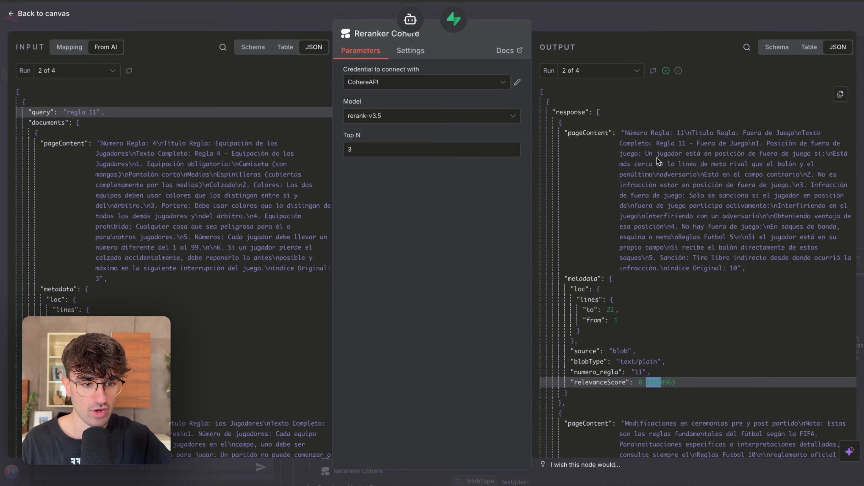
{"action": "left_click", "coordinate": [682, 150]}
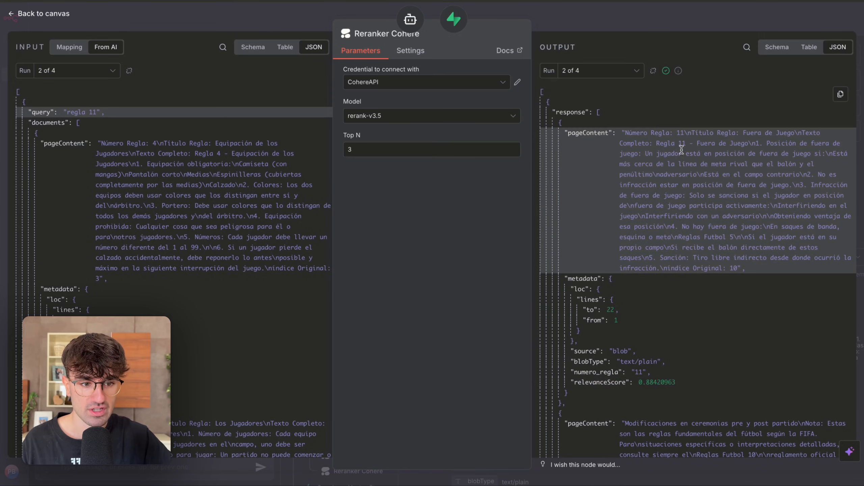
{"action": "left_click", "coordinate": [85, 71]}
{"action": "left_click", "coordinate": [68, 95]}
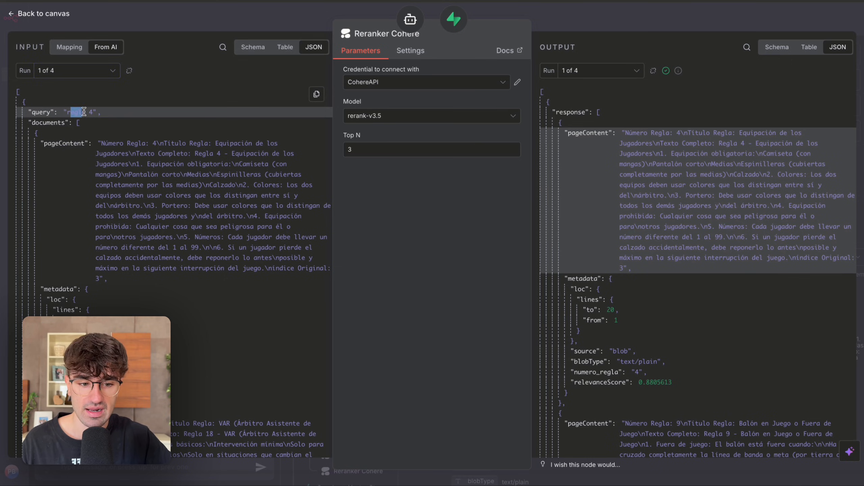
{"action": "left_click_drag", "start_coordinate": [659, 381], "coordinate": [672, 382]}
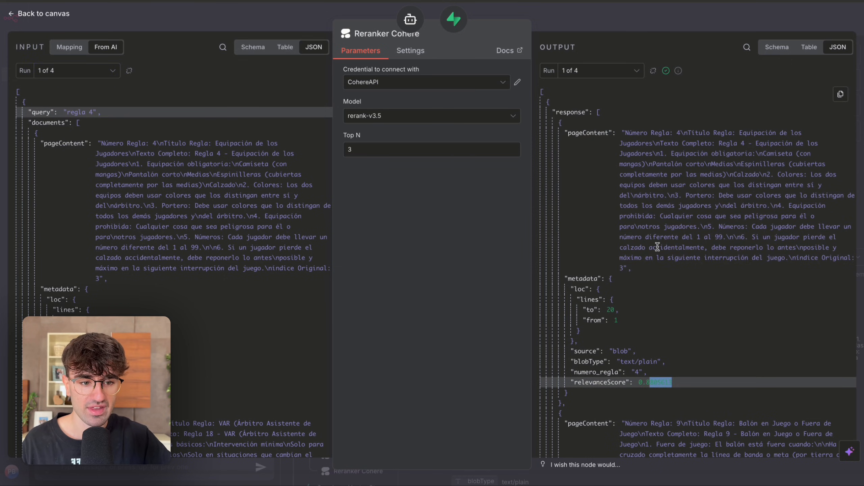
{"action": "scroll", "coordinate": [657, 246], "scroll_direction": "down", "scroll_amount": 6}
{"action": "left_click", "coordinate": [665, 22]}
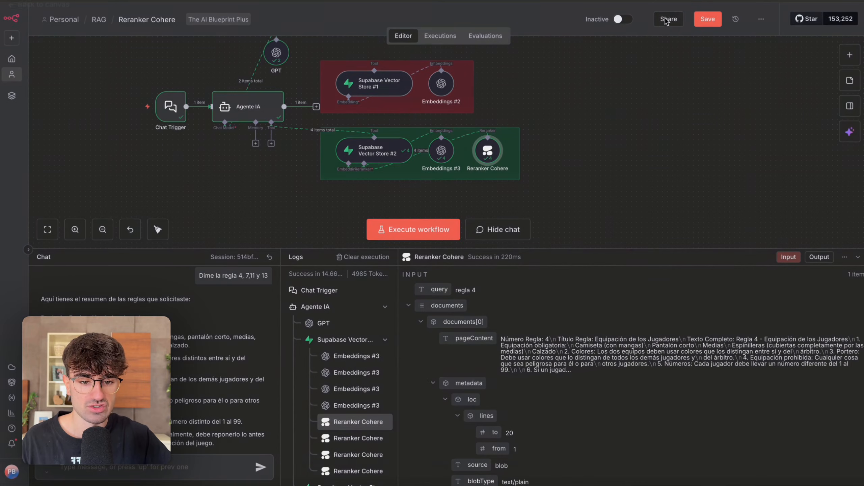
View the outputs of Agente IA and Supabase Vector Store #2, and read through the chat answer on the requested rules.
{"action": "double_click", "coordinate": [267, 118]}
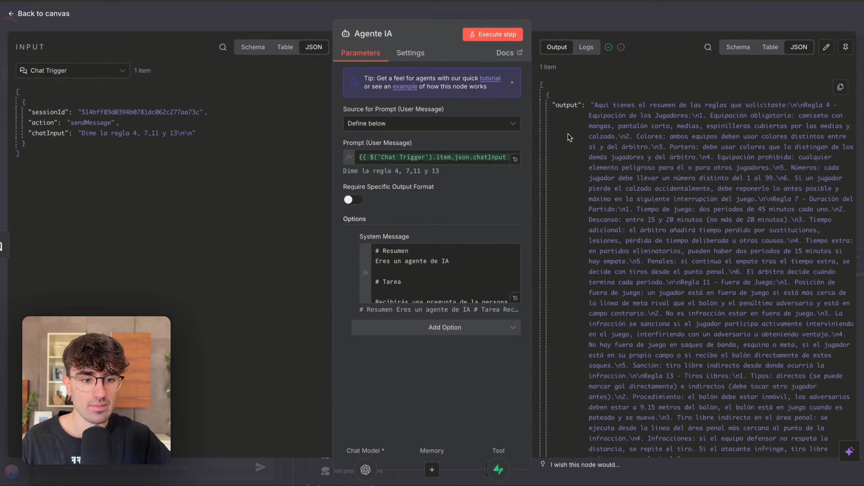
{"action": "left_click", "coordinate": [640, 19]}
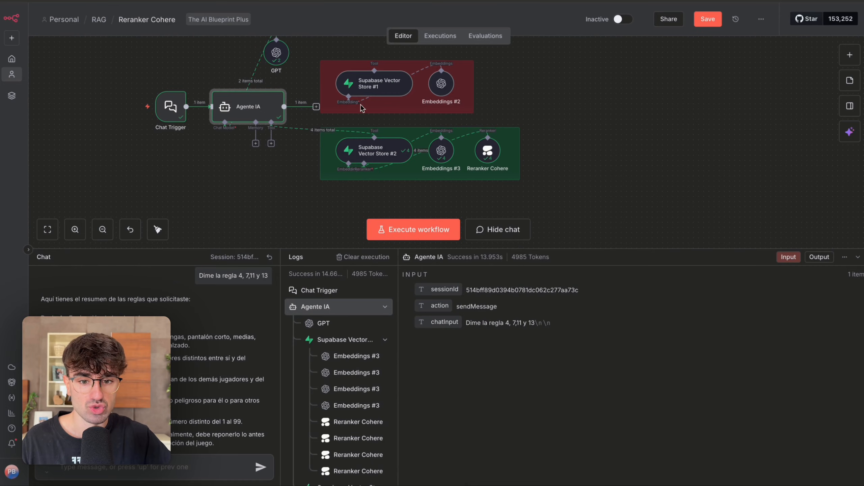
{"action": "double_click", "coordinate": [353, 161]}
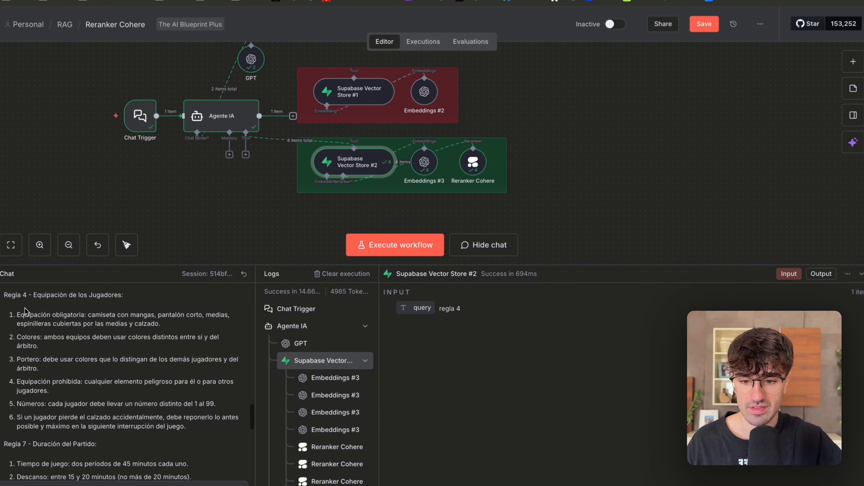
{"action": "scroll", "coordinate": [24, 310], "scroll_direction": "down", "scroll_amount": 10}
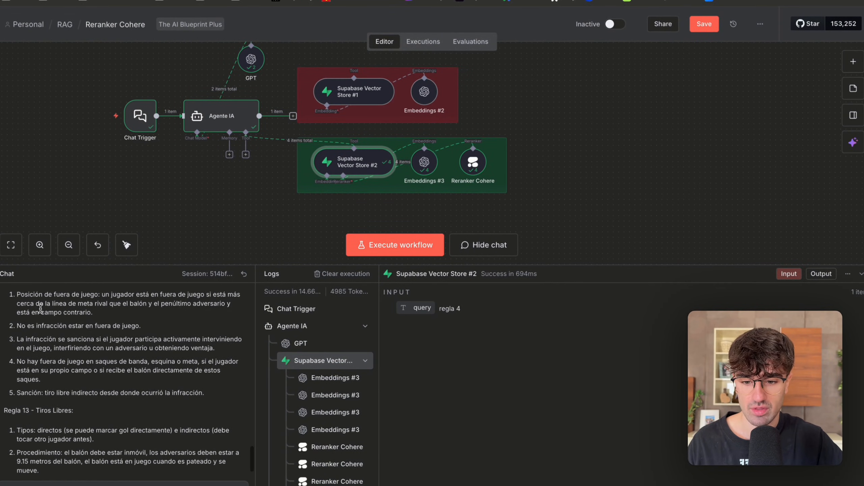
{"action": "scroll", "coordinate": [40, 308], "scroll_direction": "down", "scroll_amount": 2}
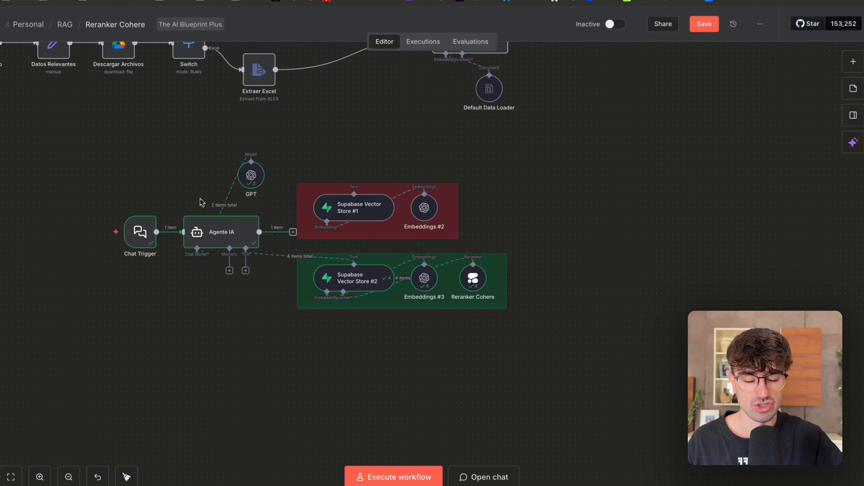
Review the document ingestion flow and the green reranking branch on the canvas, and look at Reranker Cohere's parameters and output.
{"action": "scroll", "coordinate": [247, 222], "scroll_direction": "up", "scroll_amount": 5}
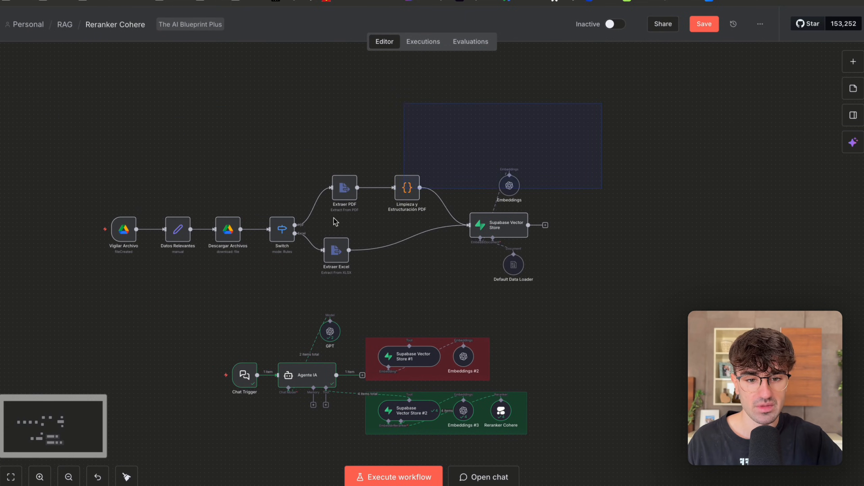
{"action": "left_click_drag", "start_coordinate": [475, 162], "coordinate": [118, 310]}
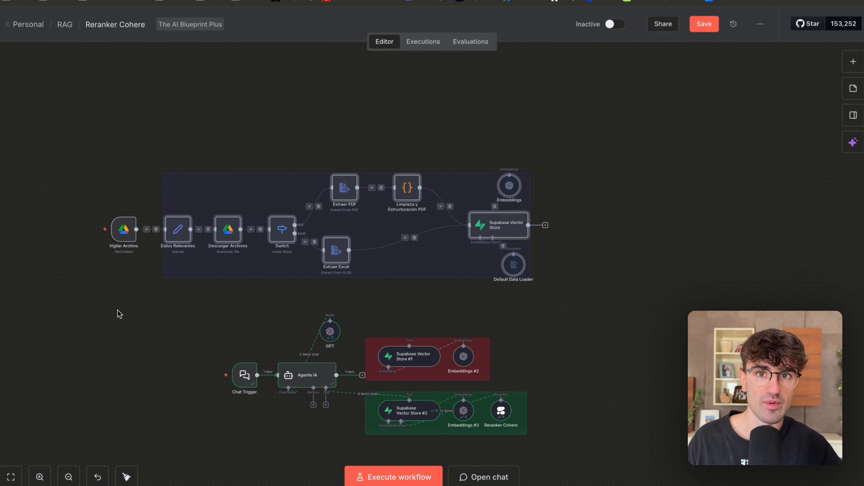
{"action": "left_click", "coordinate": [537, 315]}
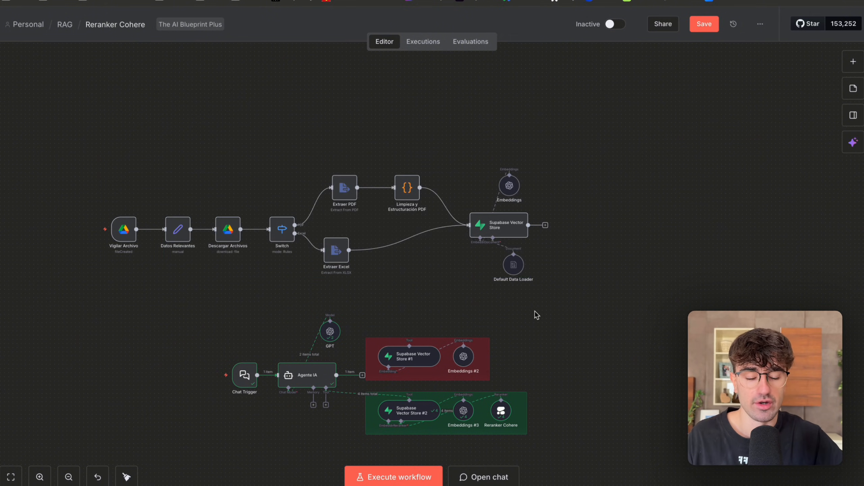
{"action": "scroll", "coordinate": [537, 315], "scroll_direction": "down", "scroll_amount": 5}
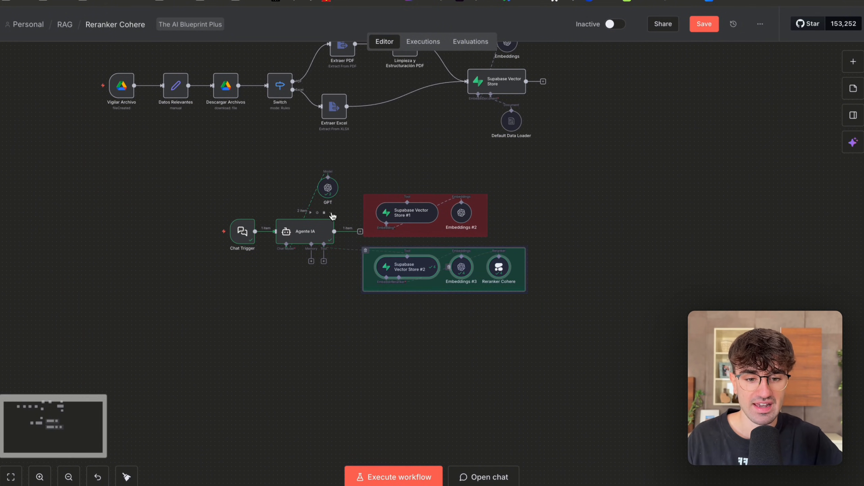
{"action": "scroll", "coordinate": [328, 217], "scroll_direction": "up", "scroll_amount": 2}
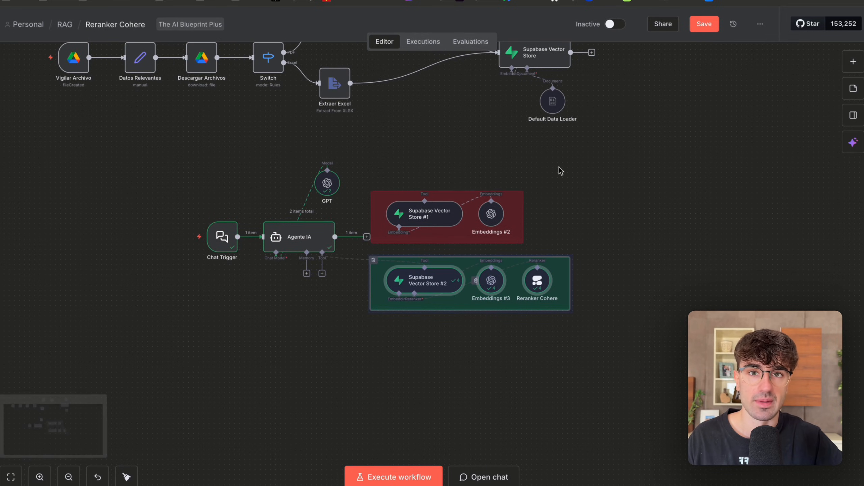
{"action": "scroll", "coordinate": [559, 191], "scroll_direction": "right", "scroll_amount": 2}
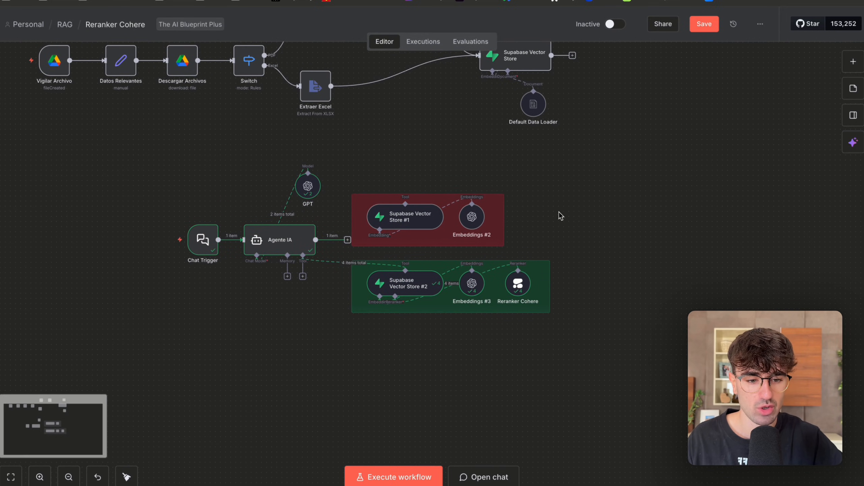
{"action": "double_click", "coordinate": [518, 284]}
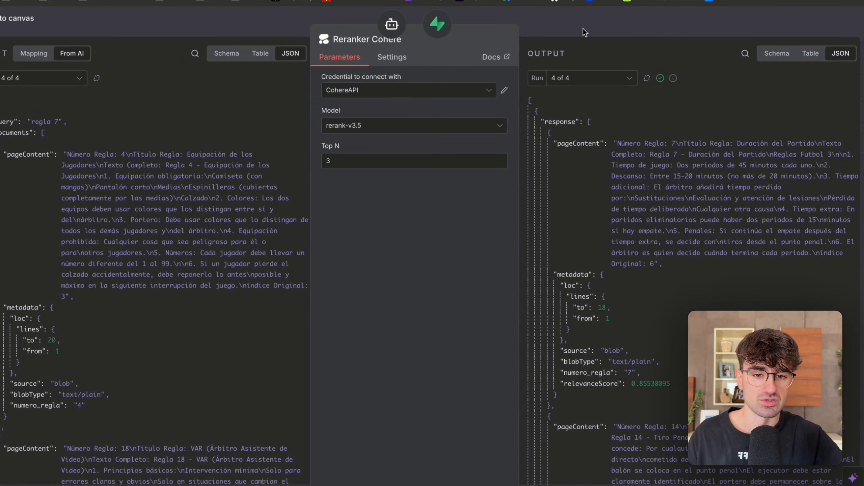
{"action": "left_click", "coordinate": [608, 33]}
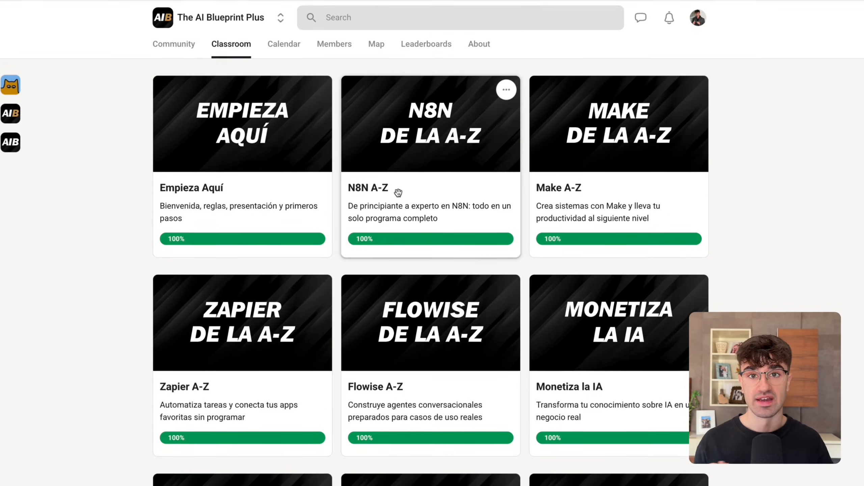
In the Skool classroom of The AI Blueprint Plus, open the N8N A-Z course, browse its lessons, and return to the courses.
{"action": "left_click", "coordinate": [405, 211]}
{"action": "scroll", "coordinate": [221, 239], "scroll_direction": "down", "scroll_amount": 15}
{"action": "scroll", "coordinate": [231, 275], "scroll_direction": "down", "scroll_amount": 15}
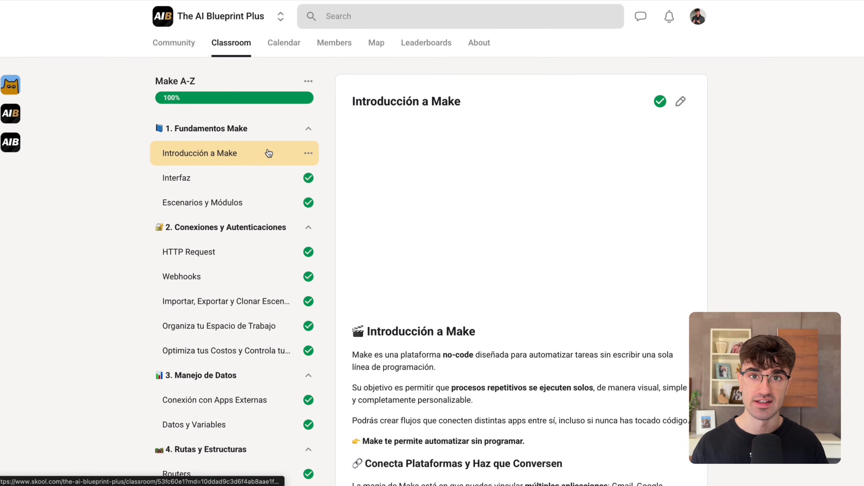
{"action": "scroll", "coordinate": [269, 154], "scroll_direction": "down", "scroll_amount": 15}
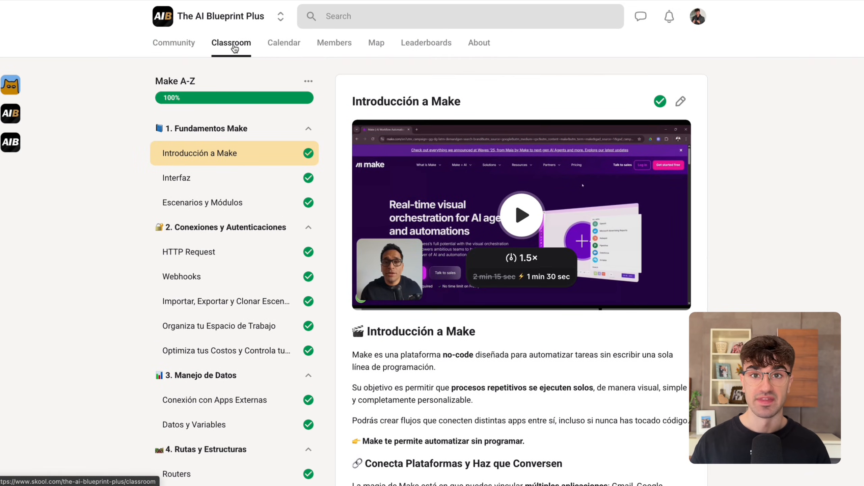
{"action": "left_click", "coordinate": [235, 49]}
Browse the lesson list of the Monetiza la IA course, from the real calls section through voice agents and GHL.
{"action": "scroll", "coordinate": [456, 271], "scroll_direction": "down", "scroll_amount": 4}
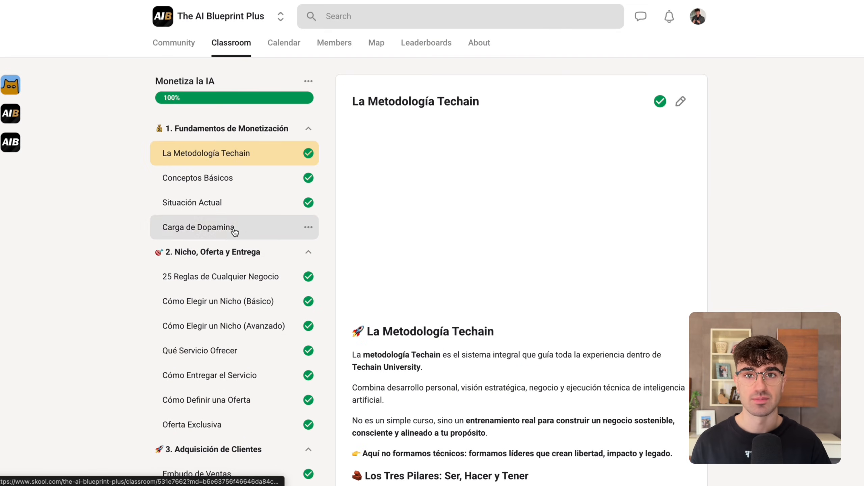
{"action": "scroll", "coordinate": [234, 235], "scroll_direction": "down", "scroll_amount": 20}
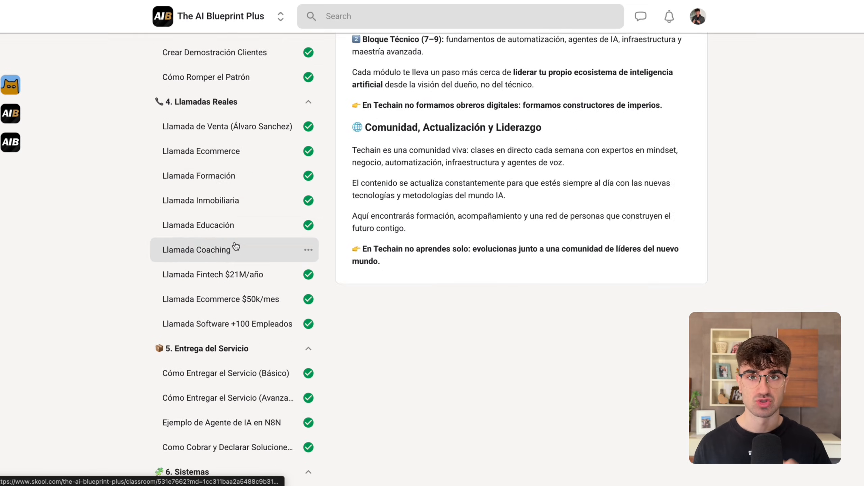
{"action": "scroll", "coordinate": [234, 235], "scroll_direction": "down", "scroll_amount": 20}
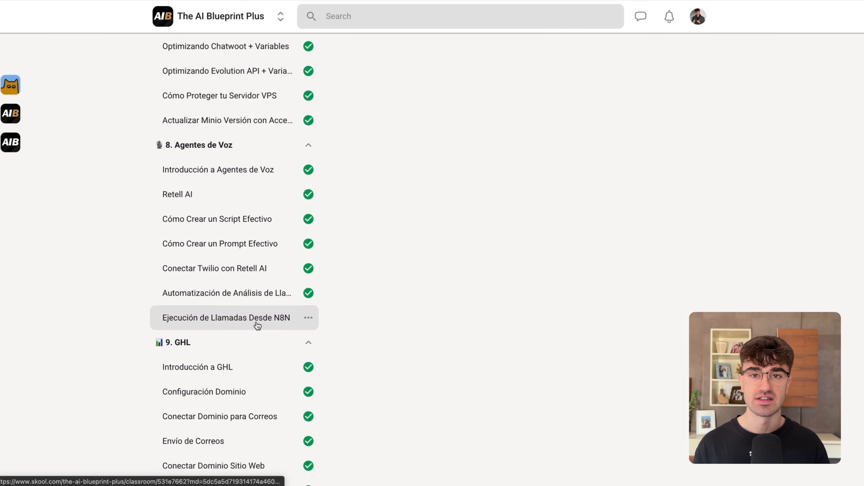
{"action": "scroll", "coordinate": [252, 382], "scroll_direction": "up", "scroll_amount": 20}
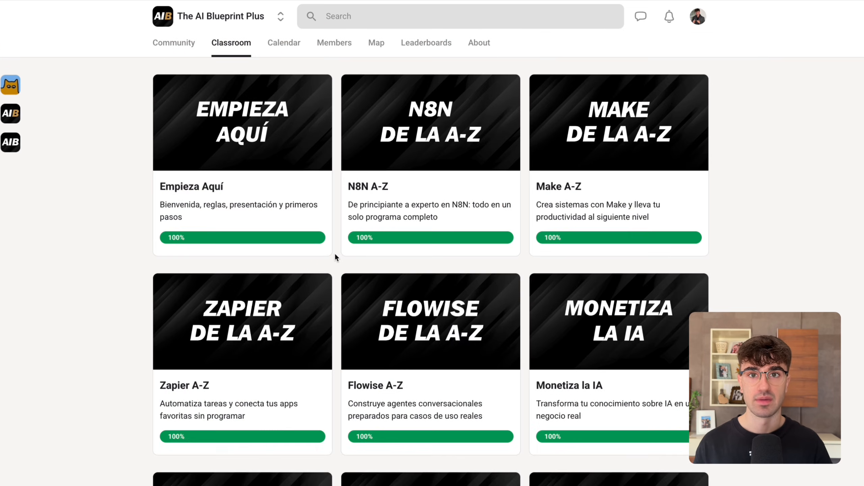
{"action": "scroll", "coordinate": [335, 253], "scroll_direction": "down", "scroll_amount": 5}
{"action": "scroll", "coordinate": [335, 252], "scroll_direction": "down", "scroll_amount": 3}
Look through more classroom courses, including the lesson list of Agentes de Voz, and return to the course overview.
{"action": "left_click", "coordinate": [268, 199]}
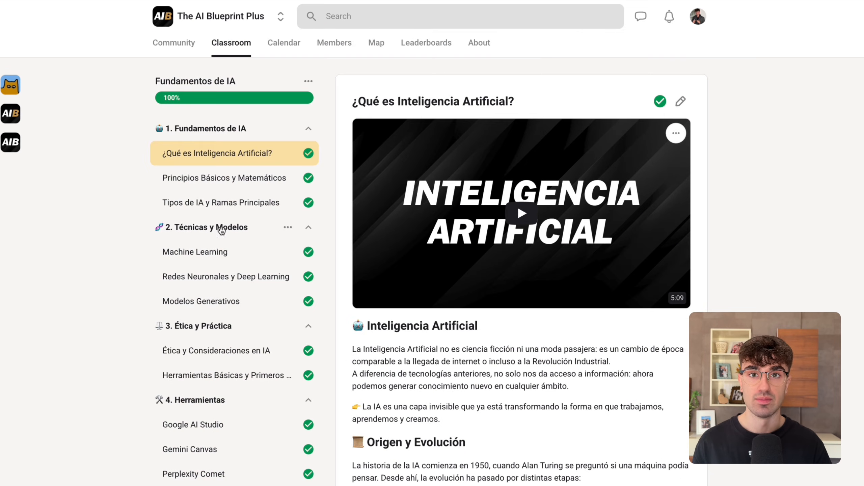
{"action": "scroll", "coordinate": [225, 231], "scroll_direction": "down", "scroll_amount": 9}
{"action": "scroll", "coordinate": [241, 225], "scroll_direction": "up", "scroll_amount": 10}
{"action": "scroll", "coordinate": [242, 226], "scroll_direction": "down", "scroll_amount": 1}
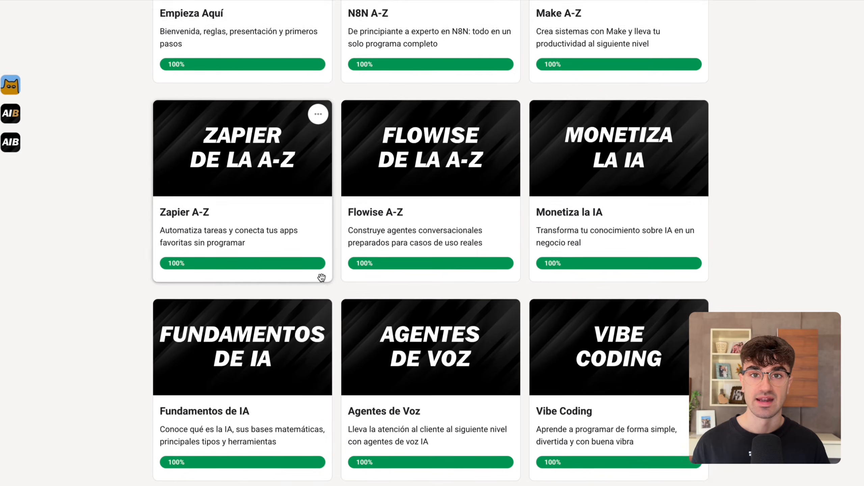
{"action": "scroll", "coordinate": [353, 173], "scroll_direction": "down", "scroll_amount": 3}
{"action": "left_click", "coordinate": [374, 217]}
{"action": "scroll", "coordinate": [239, 307], "scroll_direction": "down", "scroll_amount": 4}
{"action": "scroll", "coordinate": [247, 313], "scroll_direction": "up", "scroll_amount": 5}
{"action": "left_click", "coordinate": [232, 46]}
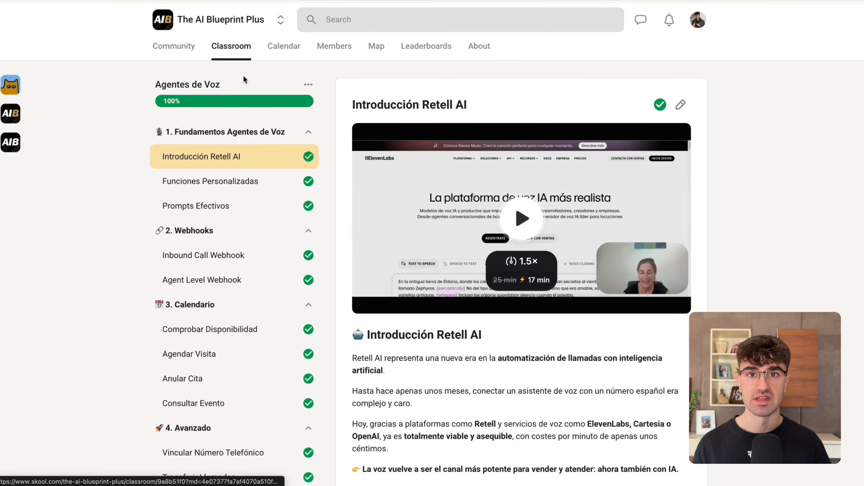
View the Vibe Coding course and one further classroom course, and go back to the course overview.
{"action": "scroll", "coordinate": [345, 111], "scroll_direction": "down", "scroll_amount": 6}
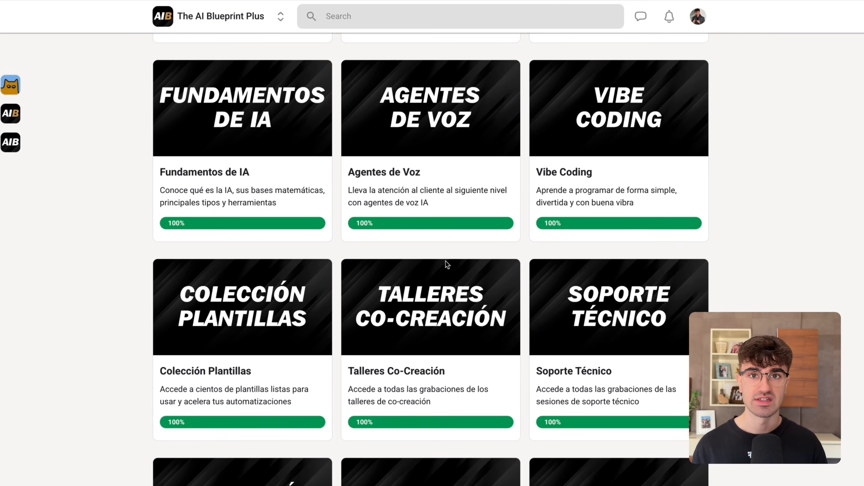
{"action": "left_click", "coordinate": [578, 211]}
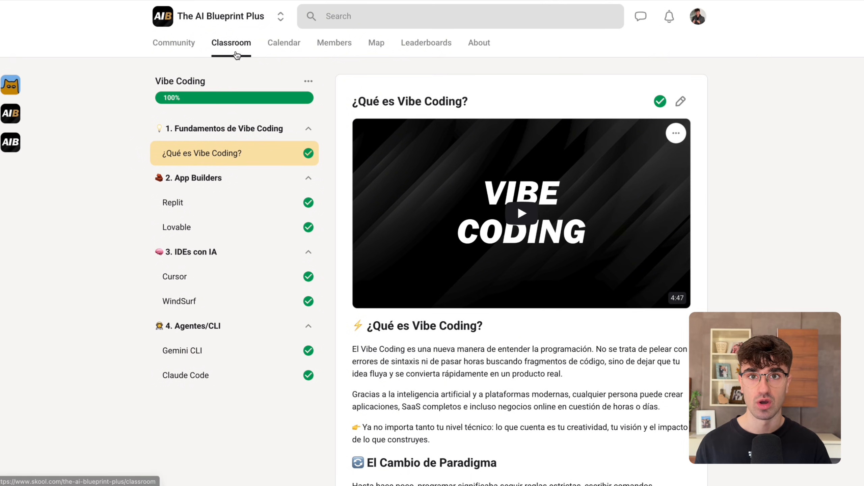
{"action": "left_click", "coordinate": [237, 54]}
{"action": "scroll", "coordinate": [381, 314], "scroll_direction": "down", "scroll_amount": 20}
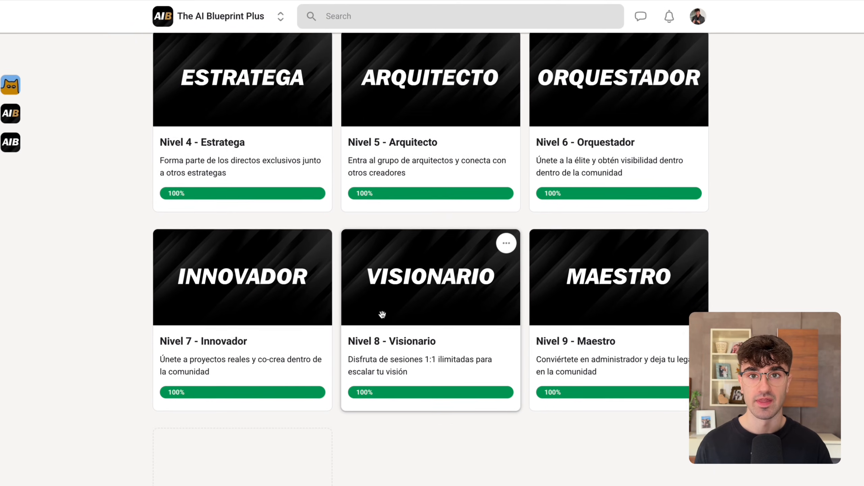
{"action": "scroll", "coordinate": [382, 314], "scroll_direction": "up", "scroll_amount": 10}
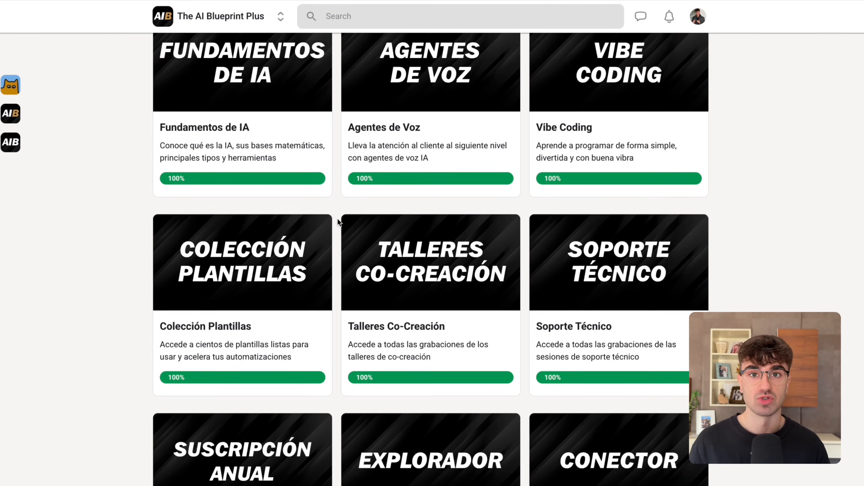
{"action": "left_click", "coordinate": [232, 273]}
{"action": "scroll", "coordinate": [232, 273], "scroll_direction": "down", "scroll_amount": 10}
{"action": "scroll", "coordinate": [232, 273], "scroll_direction": "up", "scroll_amount": 10}
{"action": "left_click", "coordinate": [232, 44]}
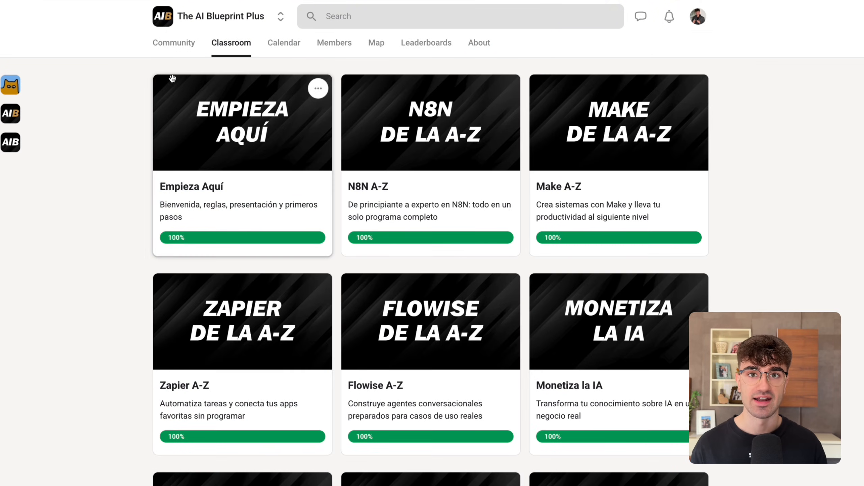
Open the "Ganadores del Leaderboard Semanal - 15/12" post in the community feed, view it, and close it.
{"action": "left_click", "coordinate": [173, 43]}
{"action": "scroll", "coordinate": [347, 239], "scroll_direction": "down", "scroll_amount": 3}
{"action": "left_click", "coordinate": [347, 307]}
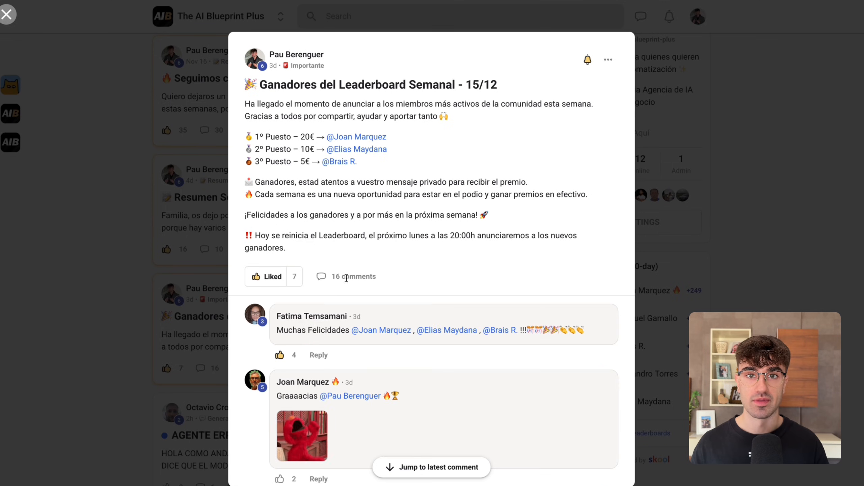
{"action": "left_click", "coordinate": [206, 243]}
{"action": "scroll", "coordinate": [330, 102], "scroll_direction": "up", "scroll_amount": 5}
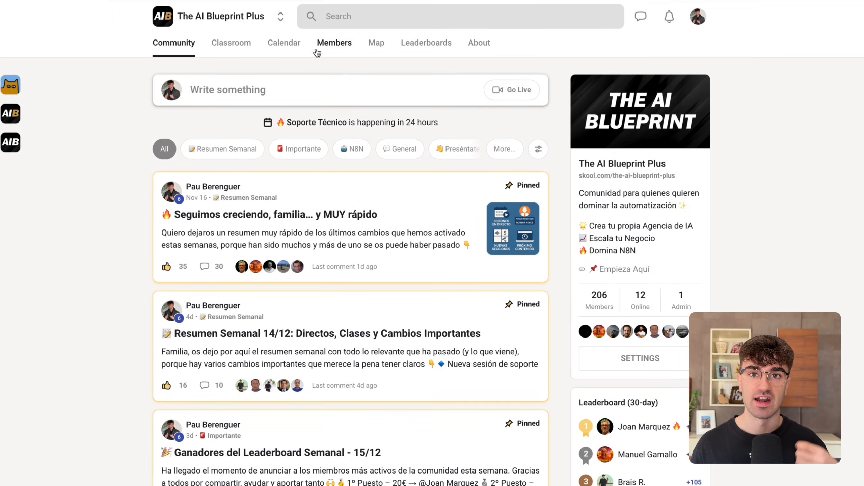
Open the community calendar and view the details of several scheduled events.
{"action": "left_click", "coordinate": [284, 43]}
{"action": "left_click", "coordinate": [203, 159]}
{"action": "left_click", "coordinate": [262, 247]}
{"action": "left_click", "coordinate": [353, 159]}
{"action": "key", "text": "Escape"}
{"action": "left_click", "coordinate": [498, 159]}
{"action": "left_click", "coordinate": [577, 216]}
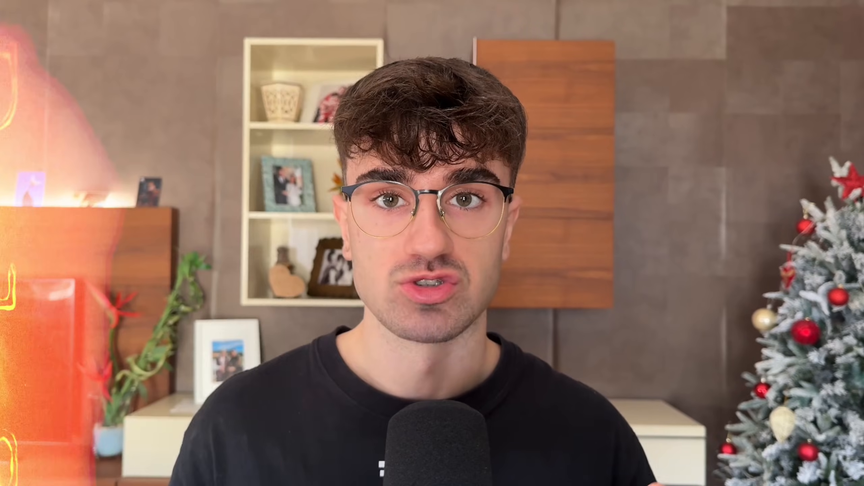